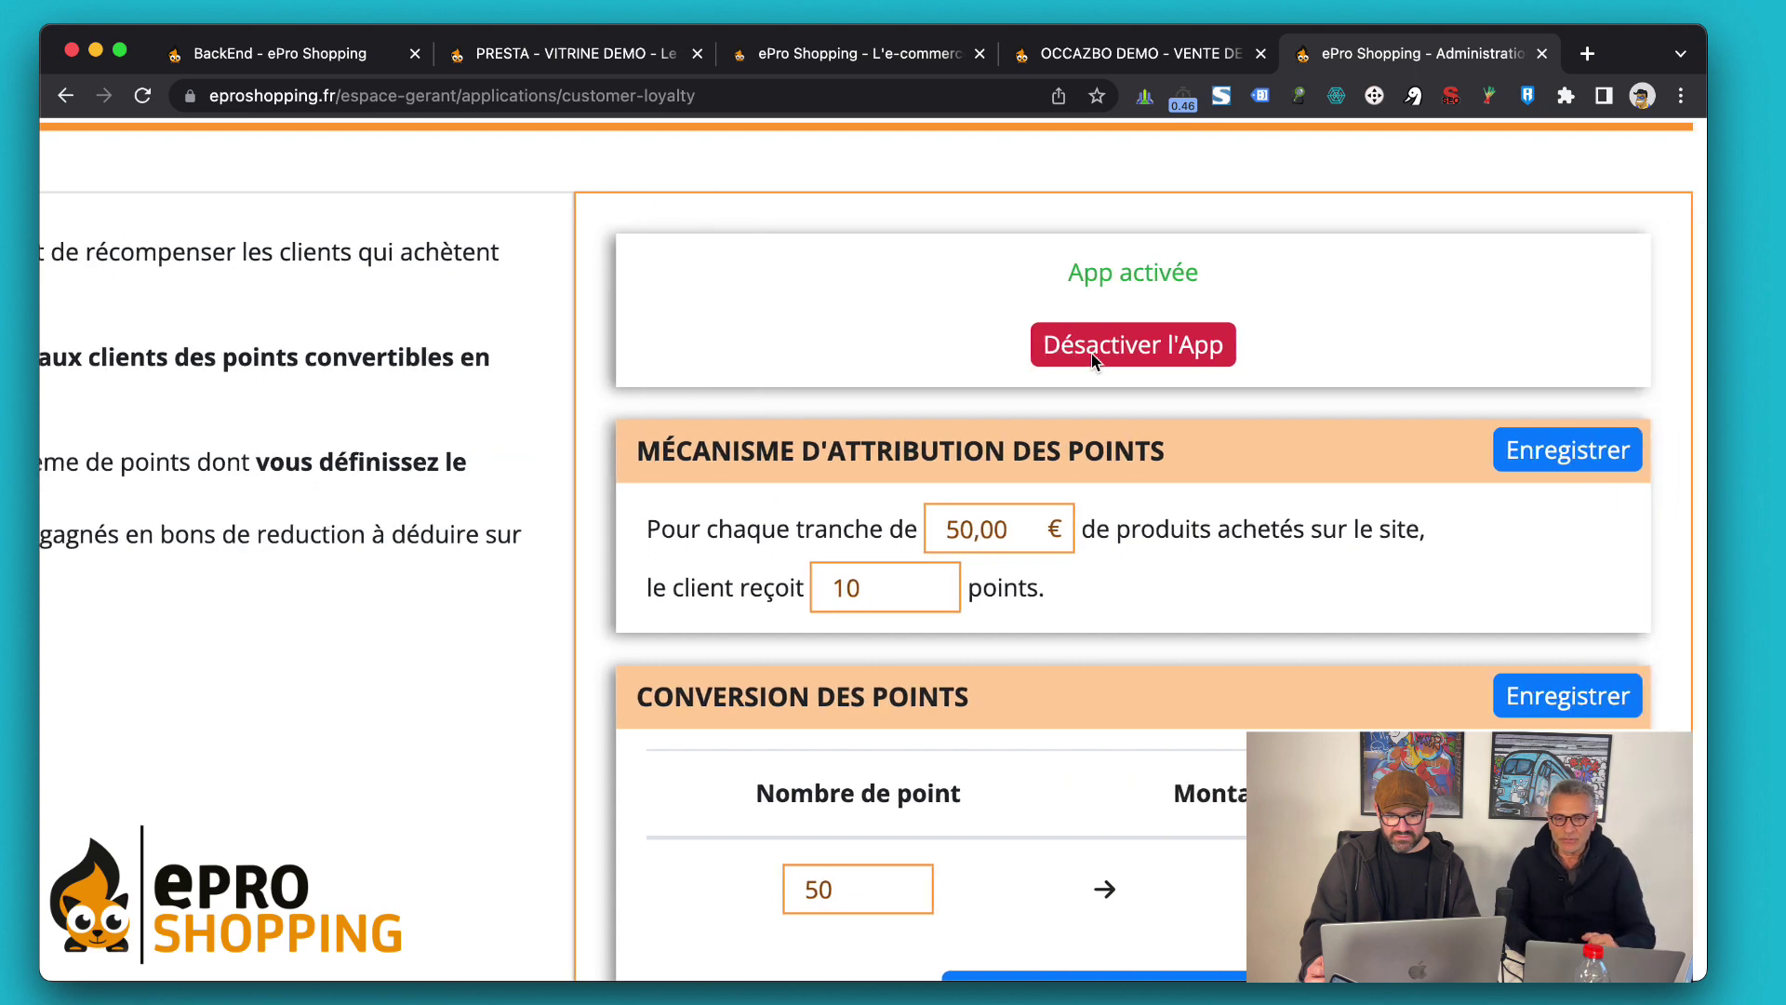
scroll(1046, 347, down, 1)
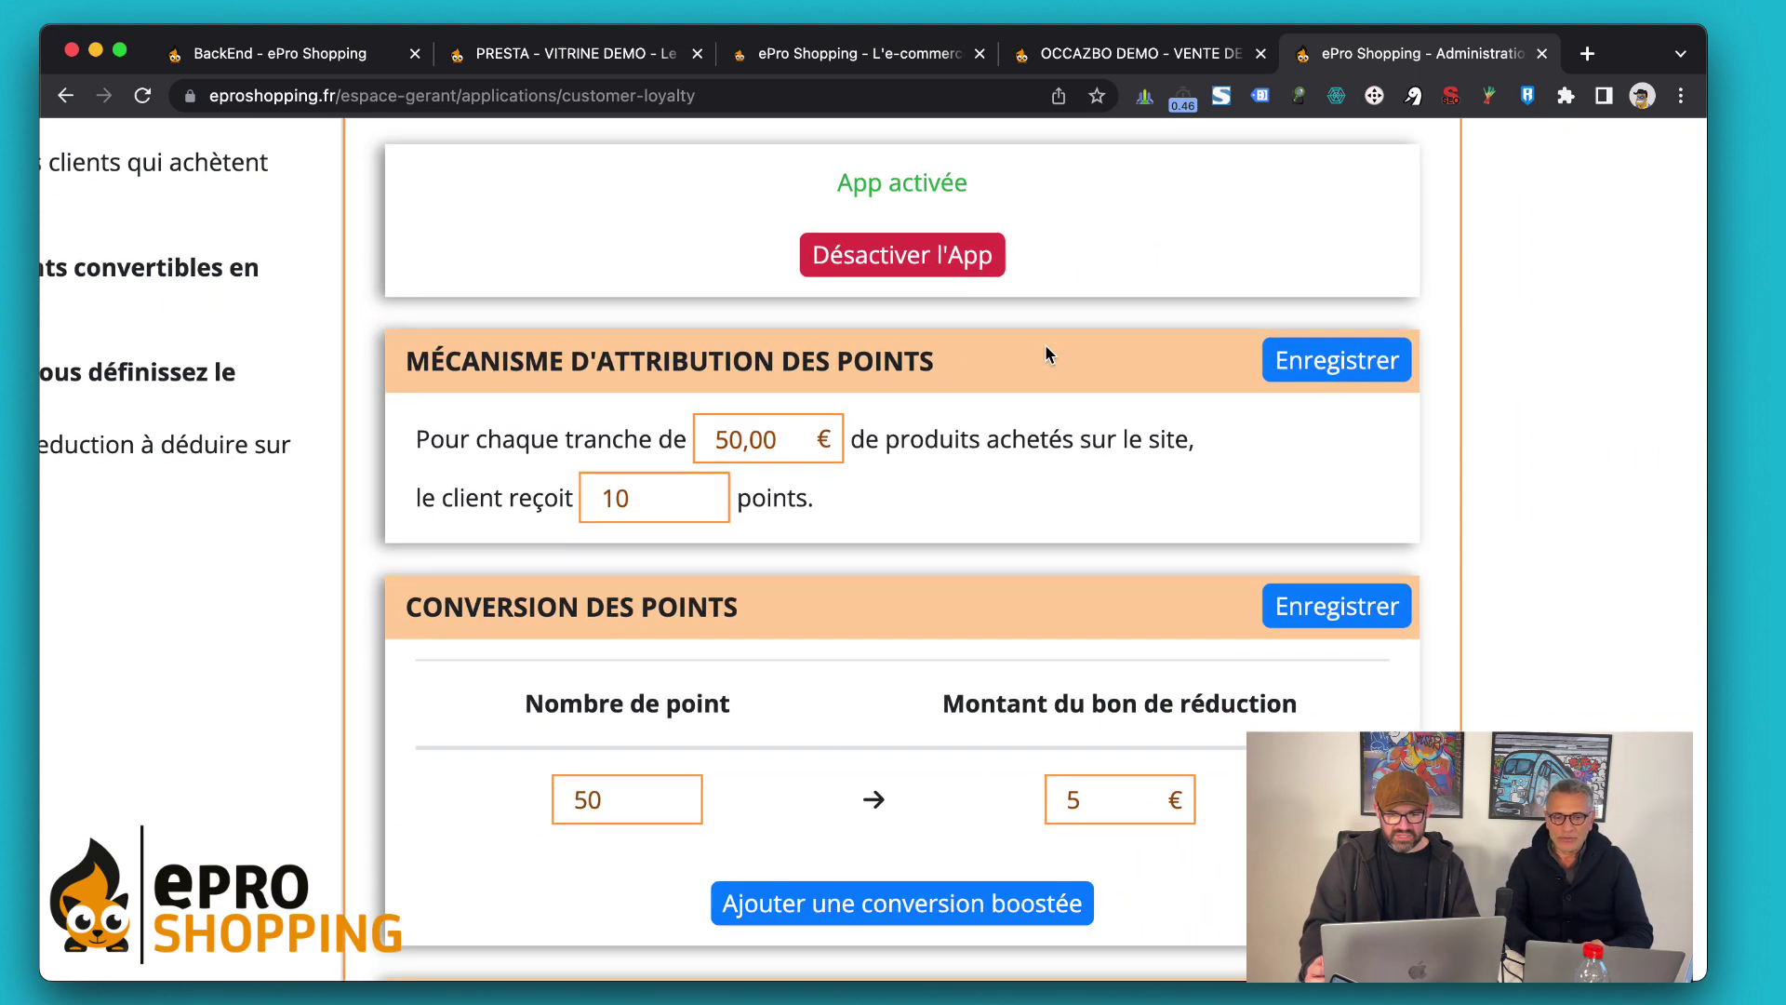
scroll(1045, 346, down, 2)
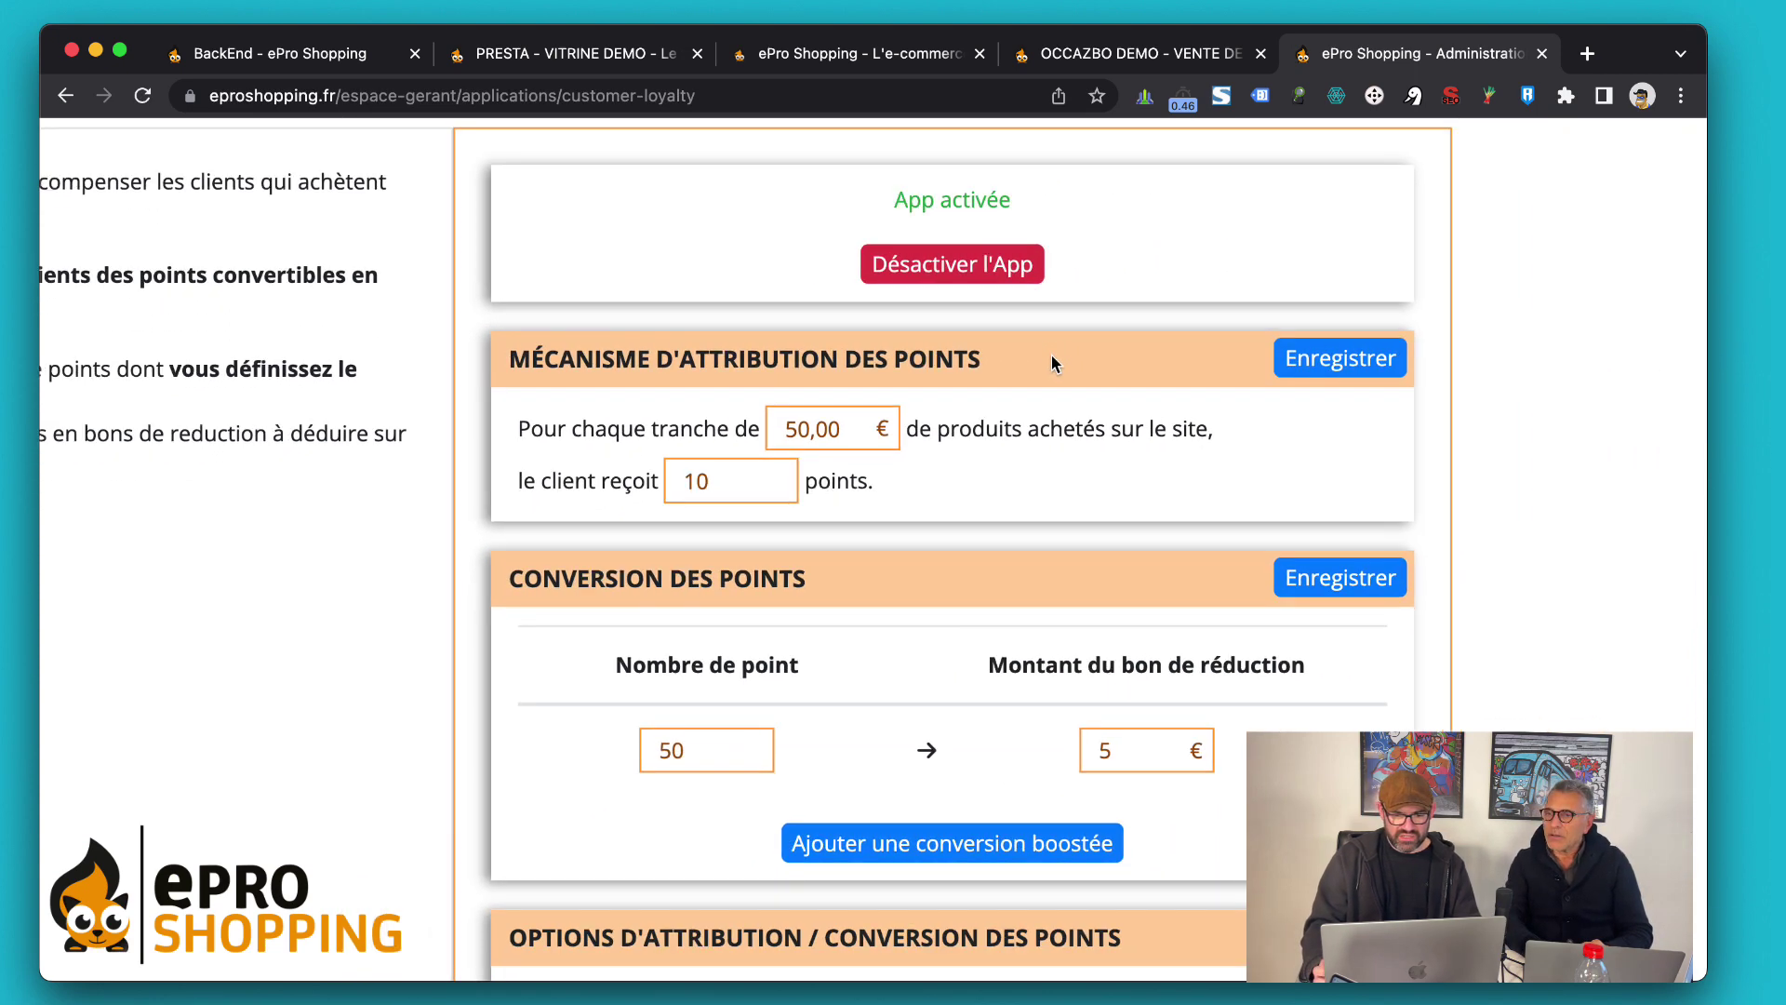
scroll(1051, 354, down, 3)
scroll(1051, 355, down, 3)
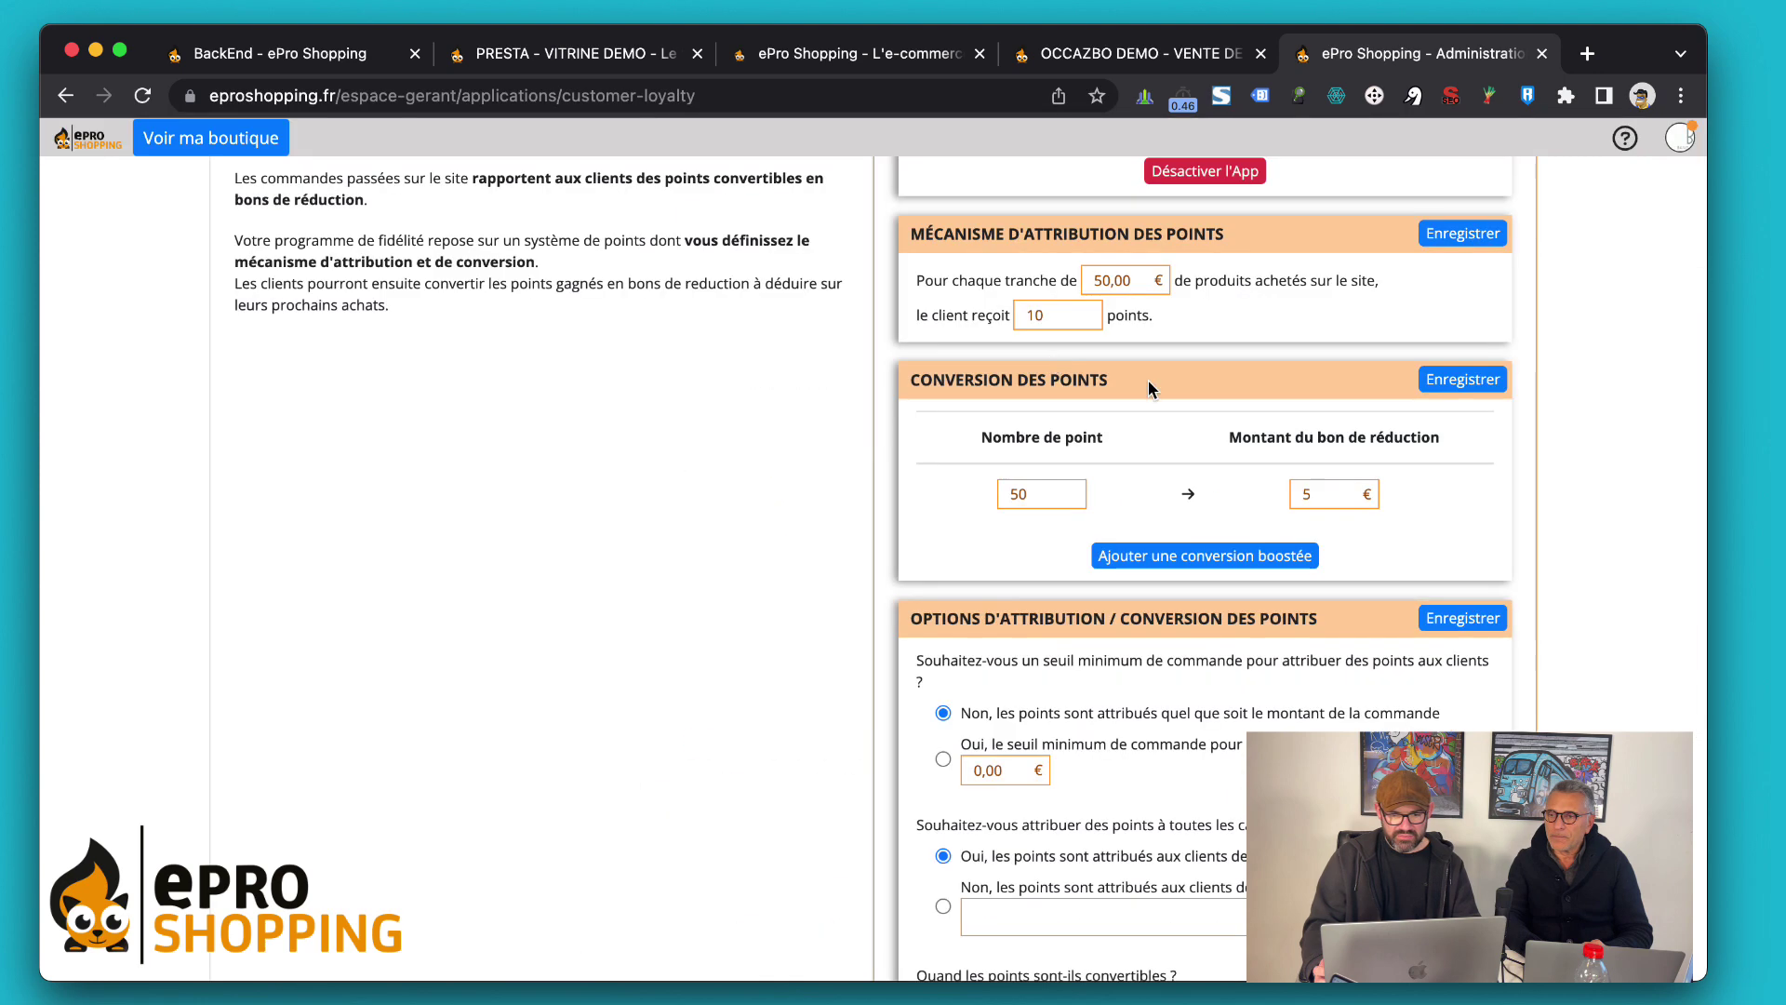
scroll(1287, 383, up, 3)
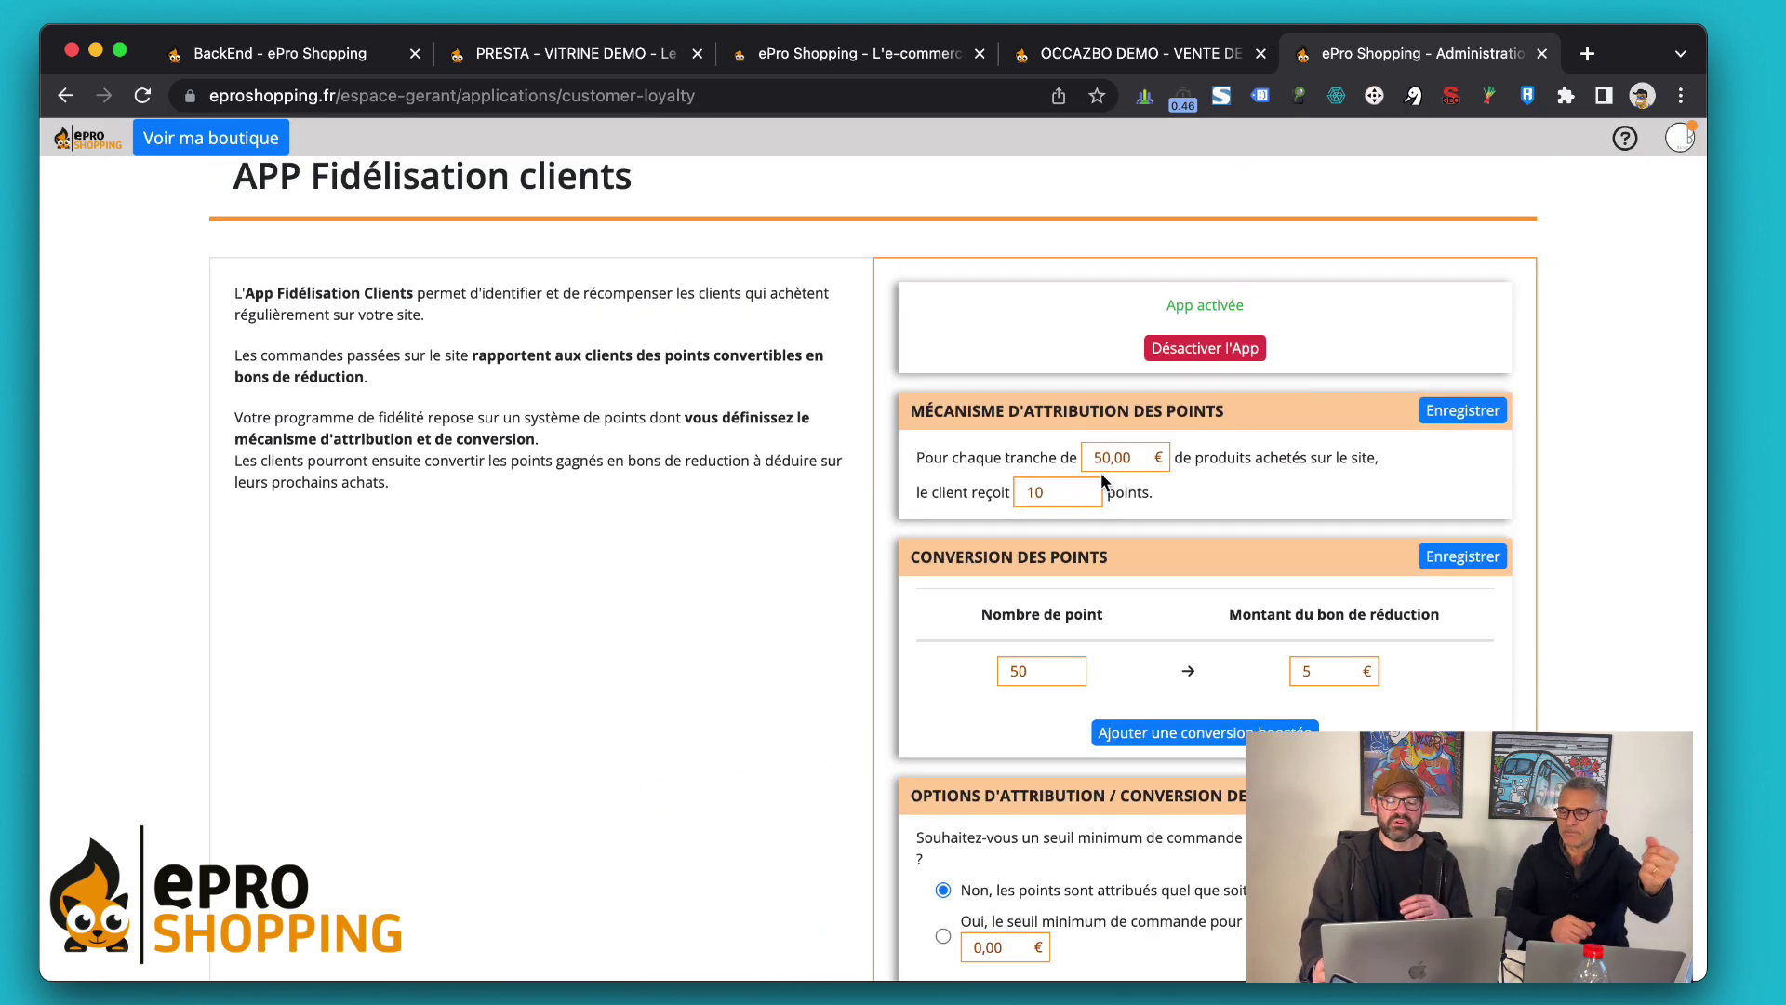
scroll(1104, 478, down, 3)
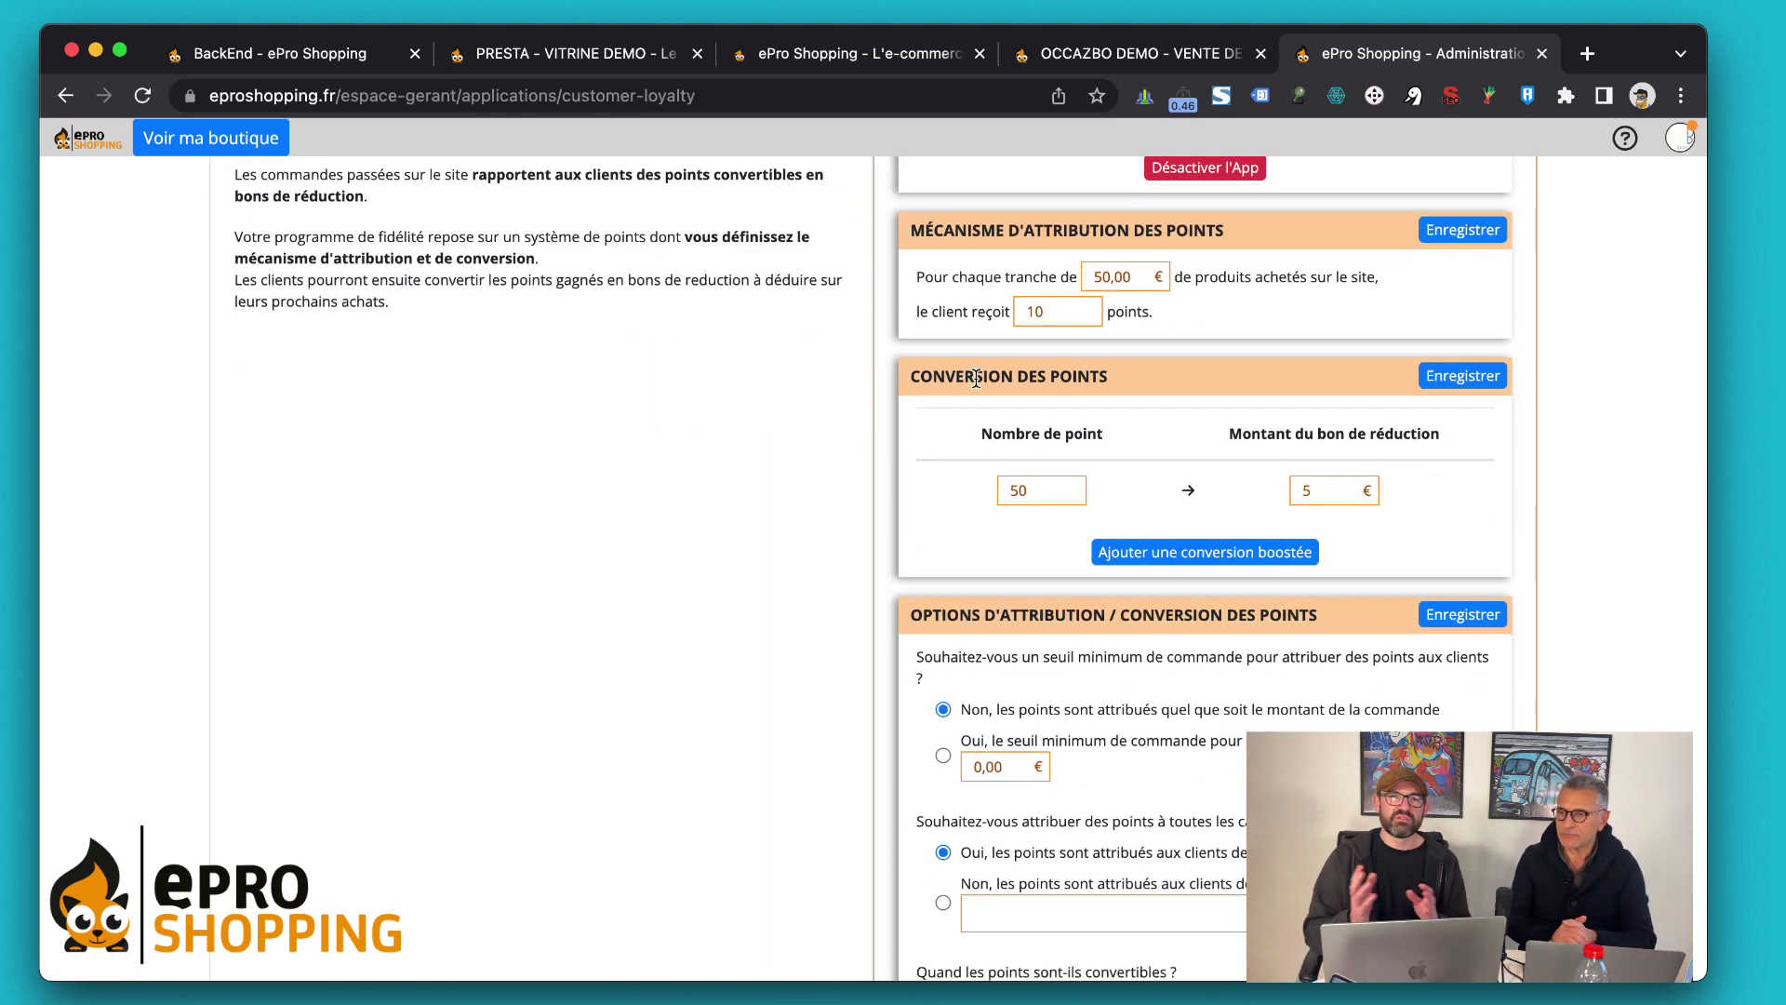
scroll(975, 376, down, 5)
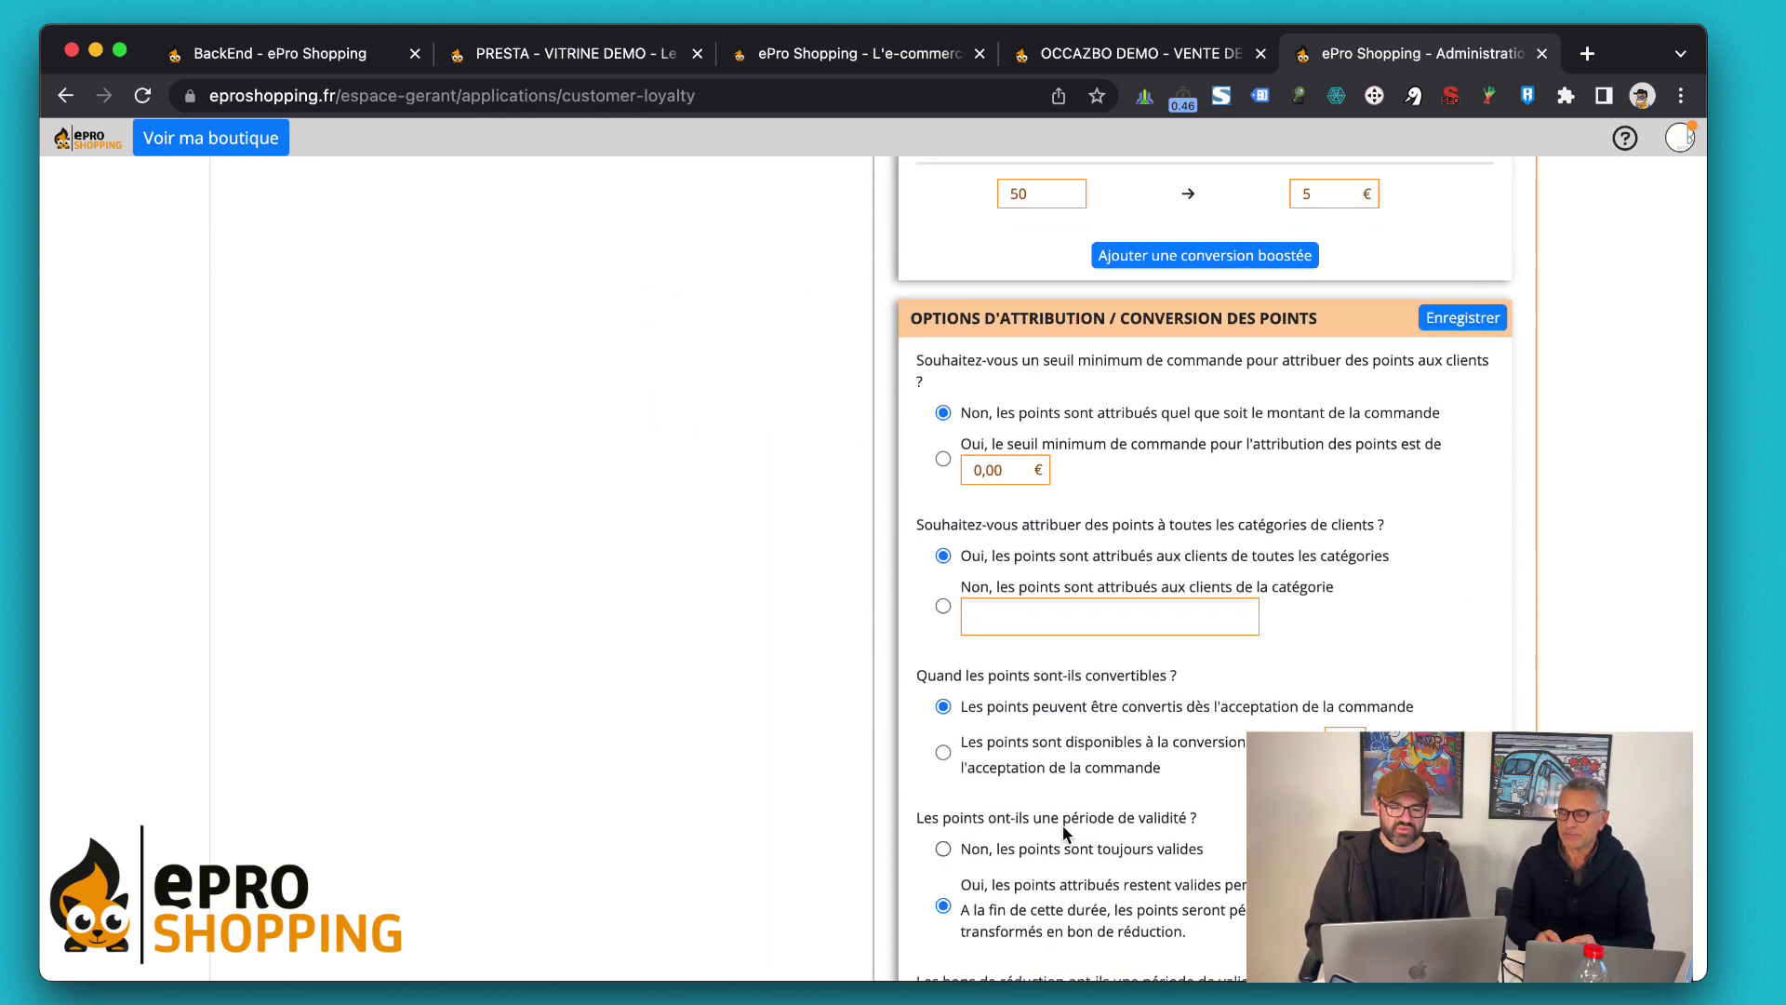
scroll(895, 739, down, 4)
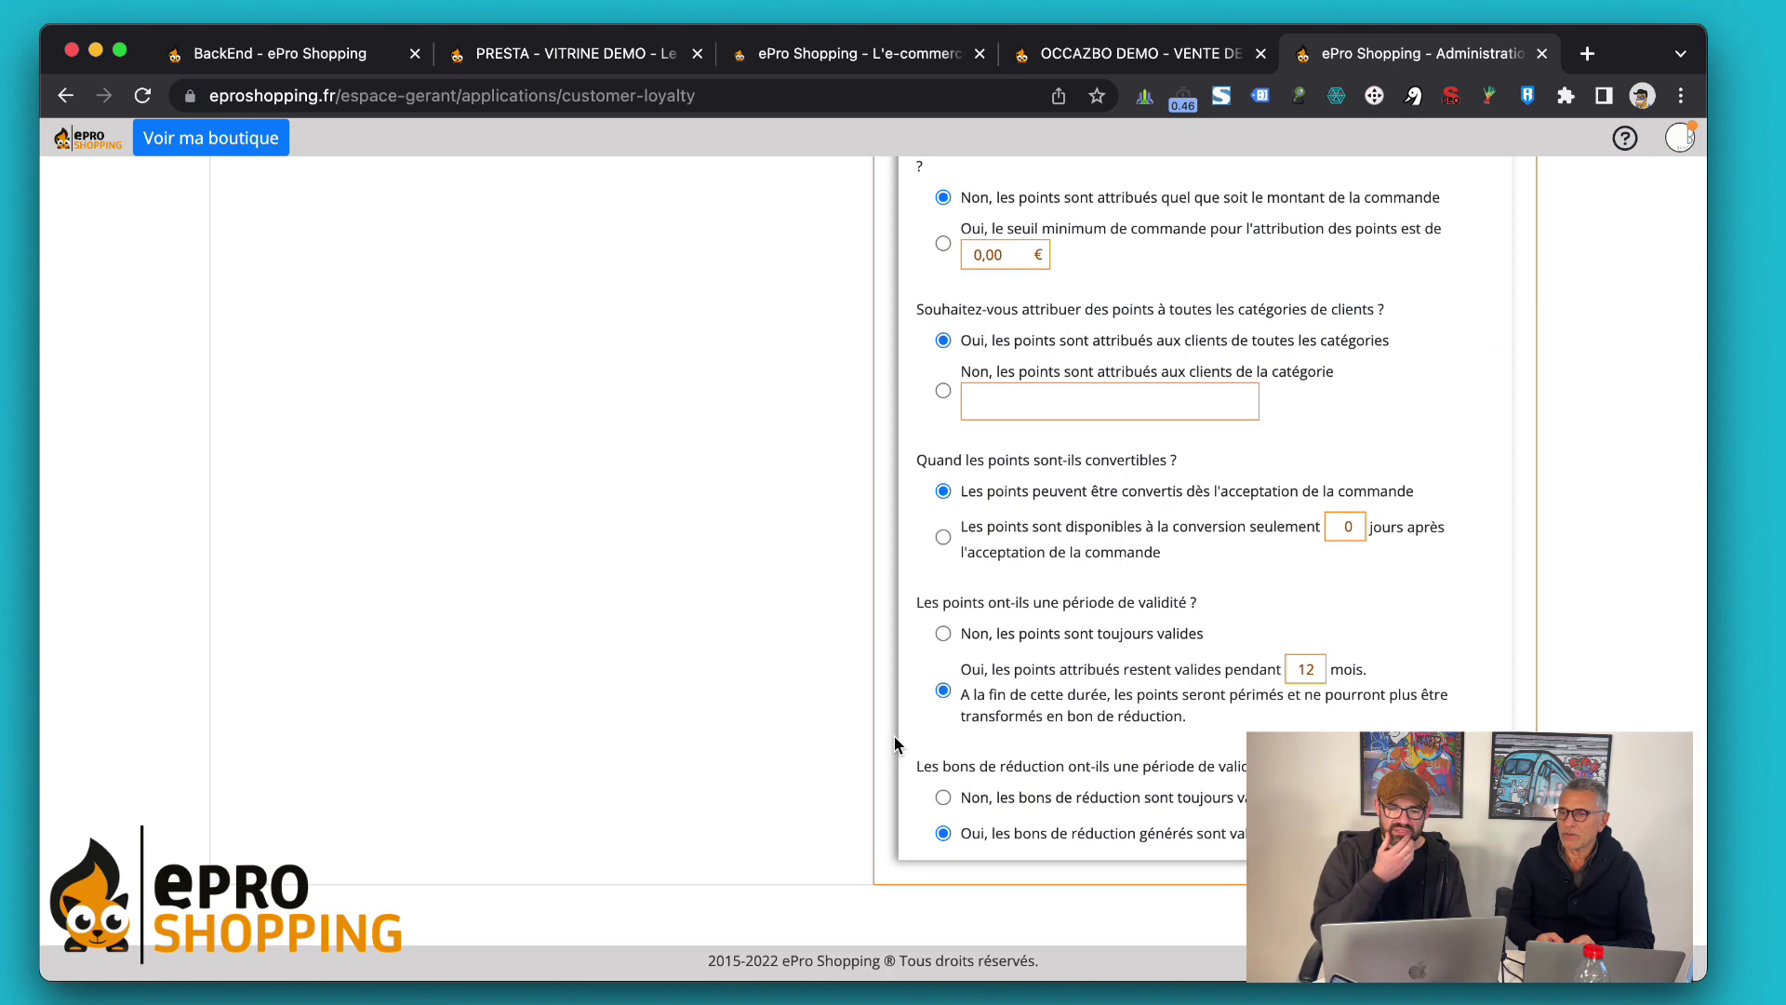
scroll(895, 741, up, 15)
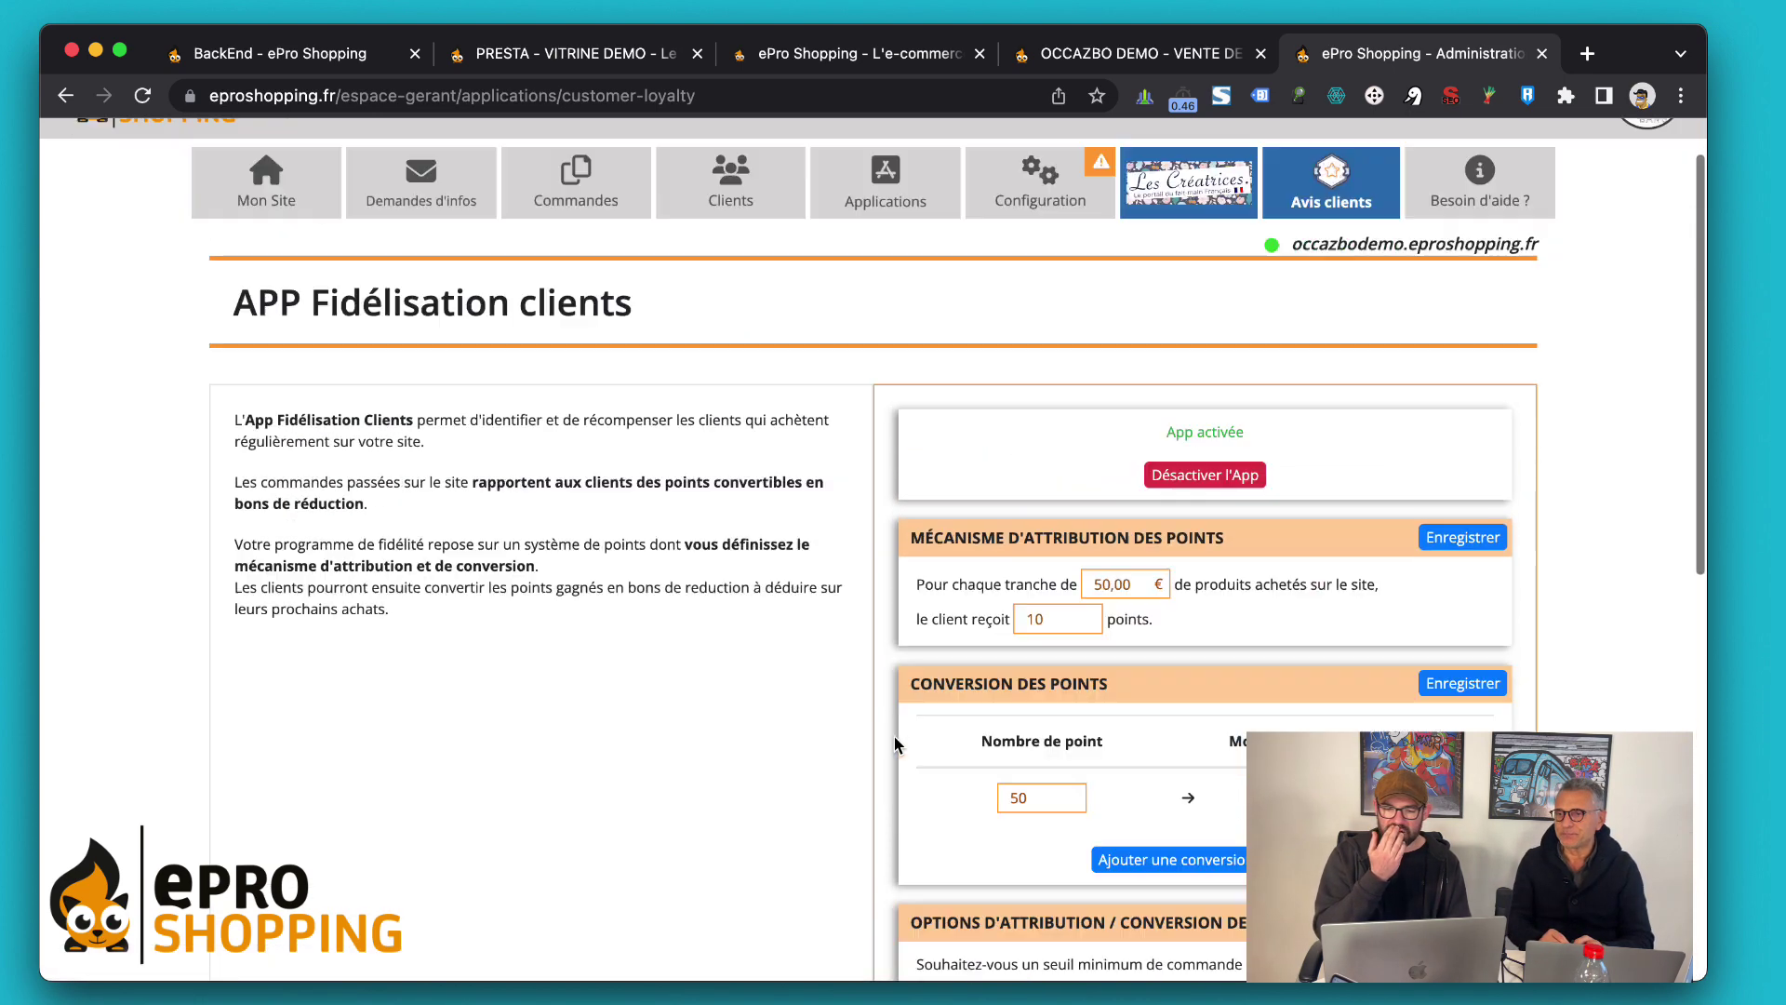
scroll(895, 742, down, 3)
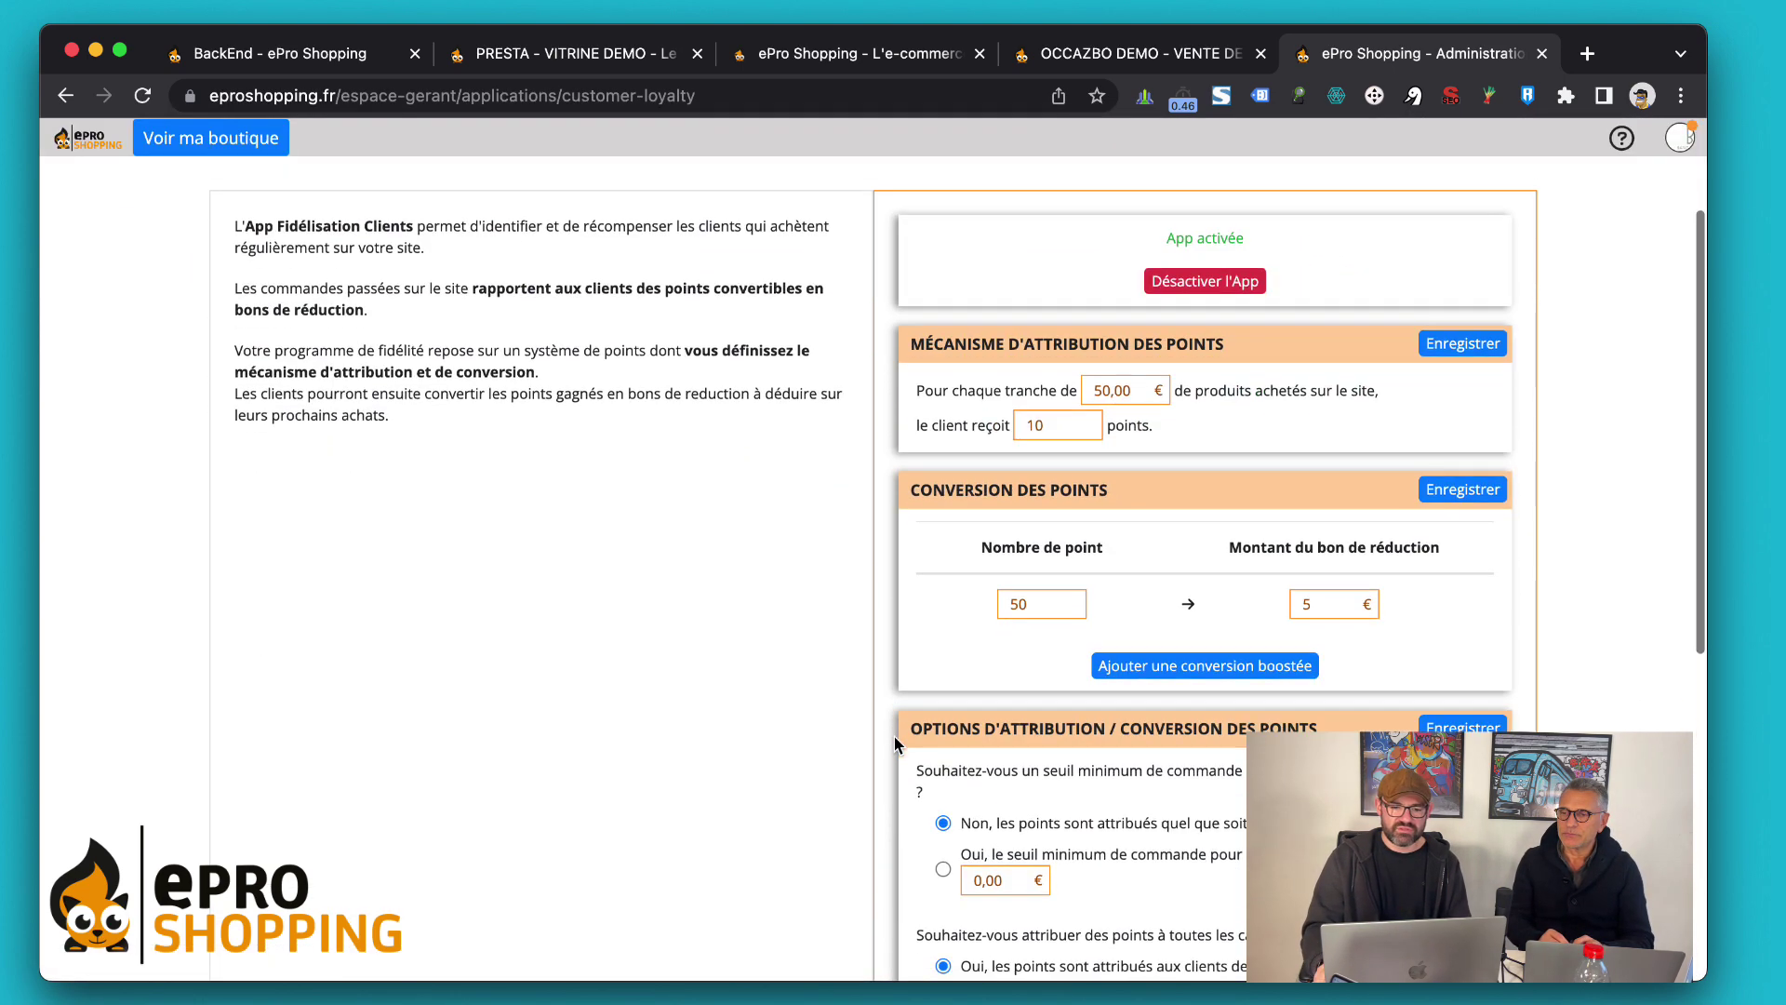
scroll(1298, 376, up, 5)
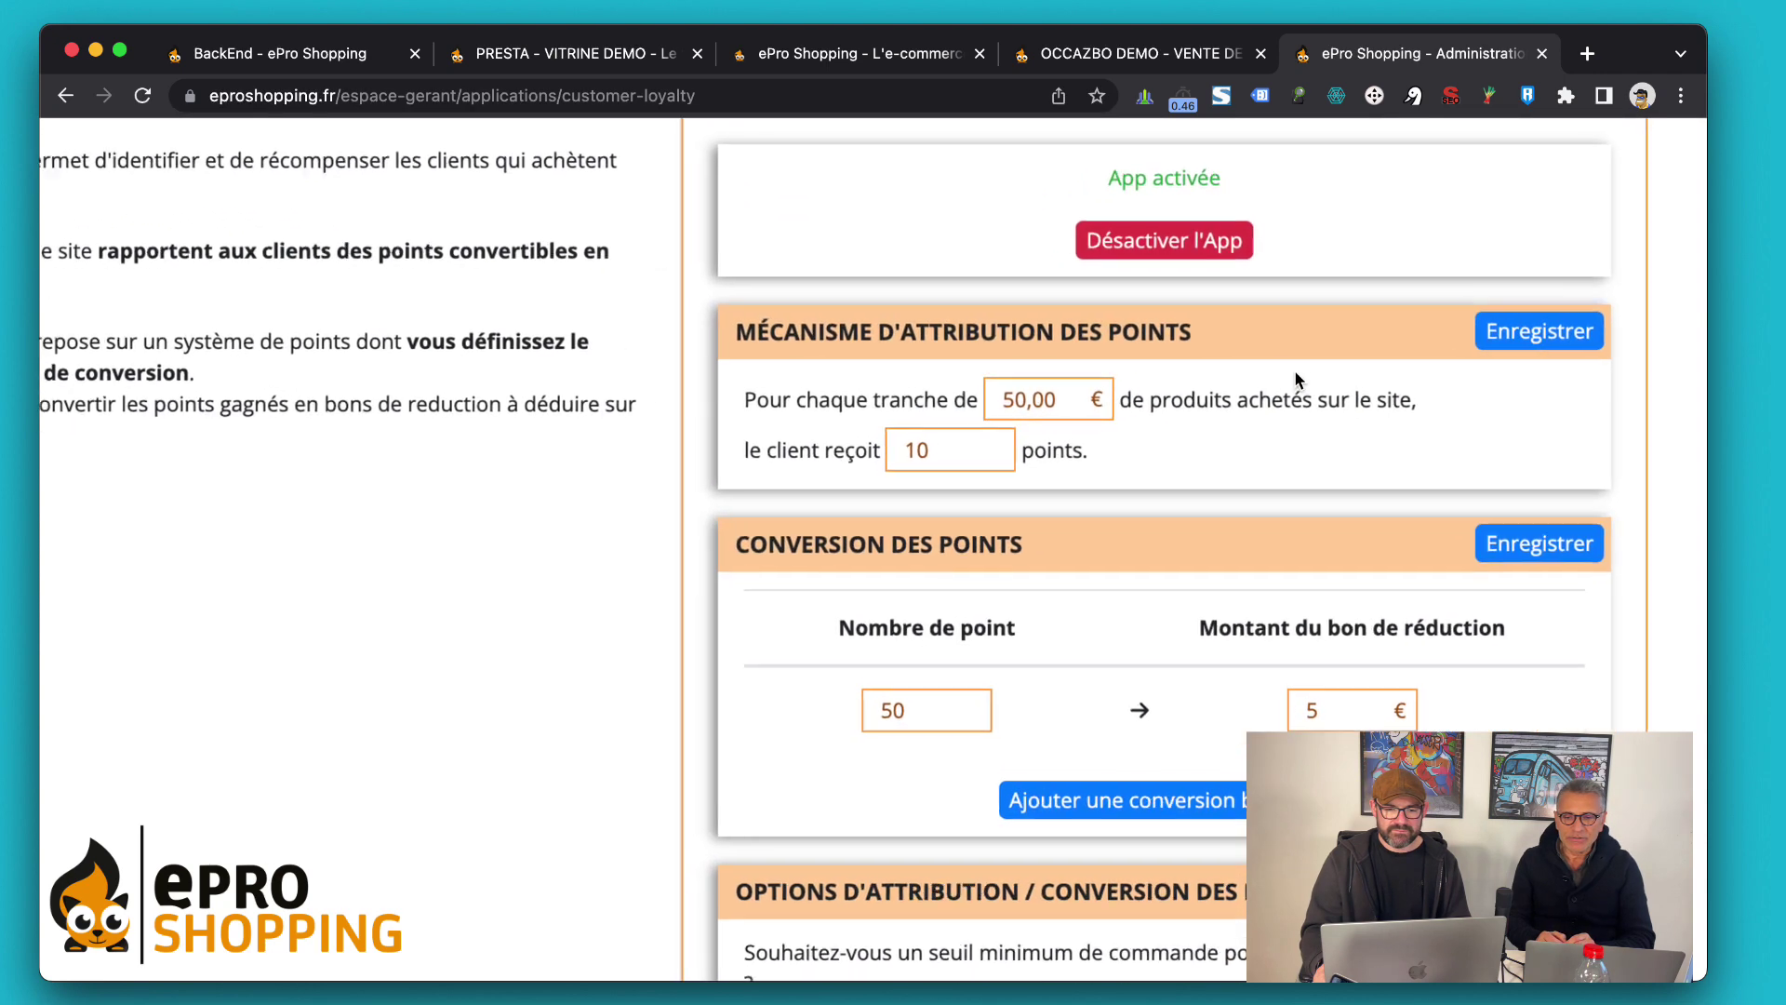
scroll(1297, 379, right, 2)
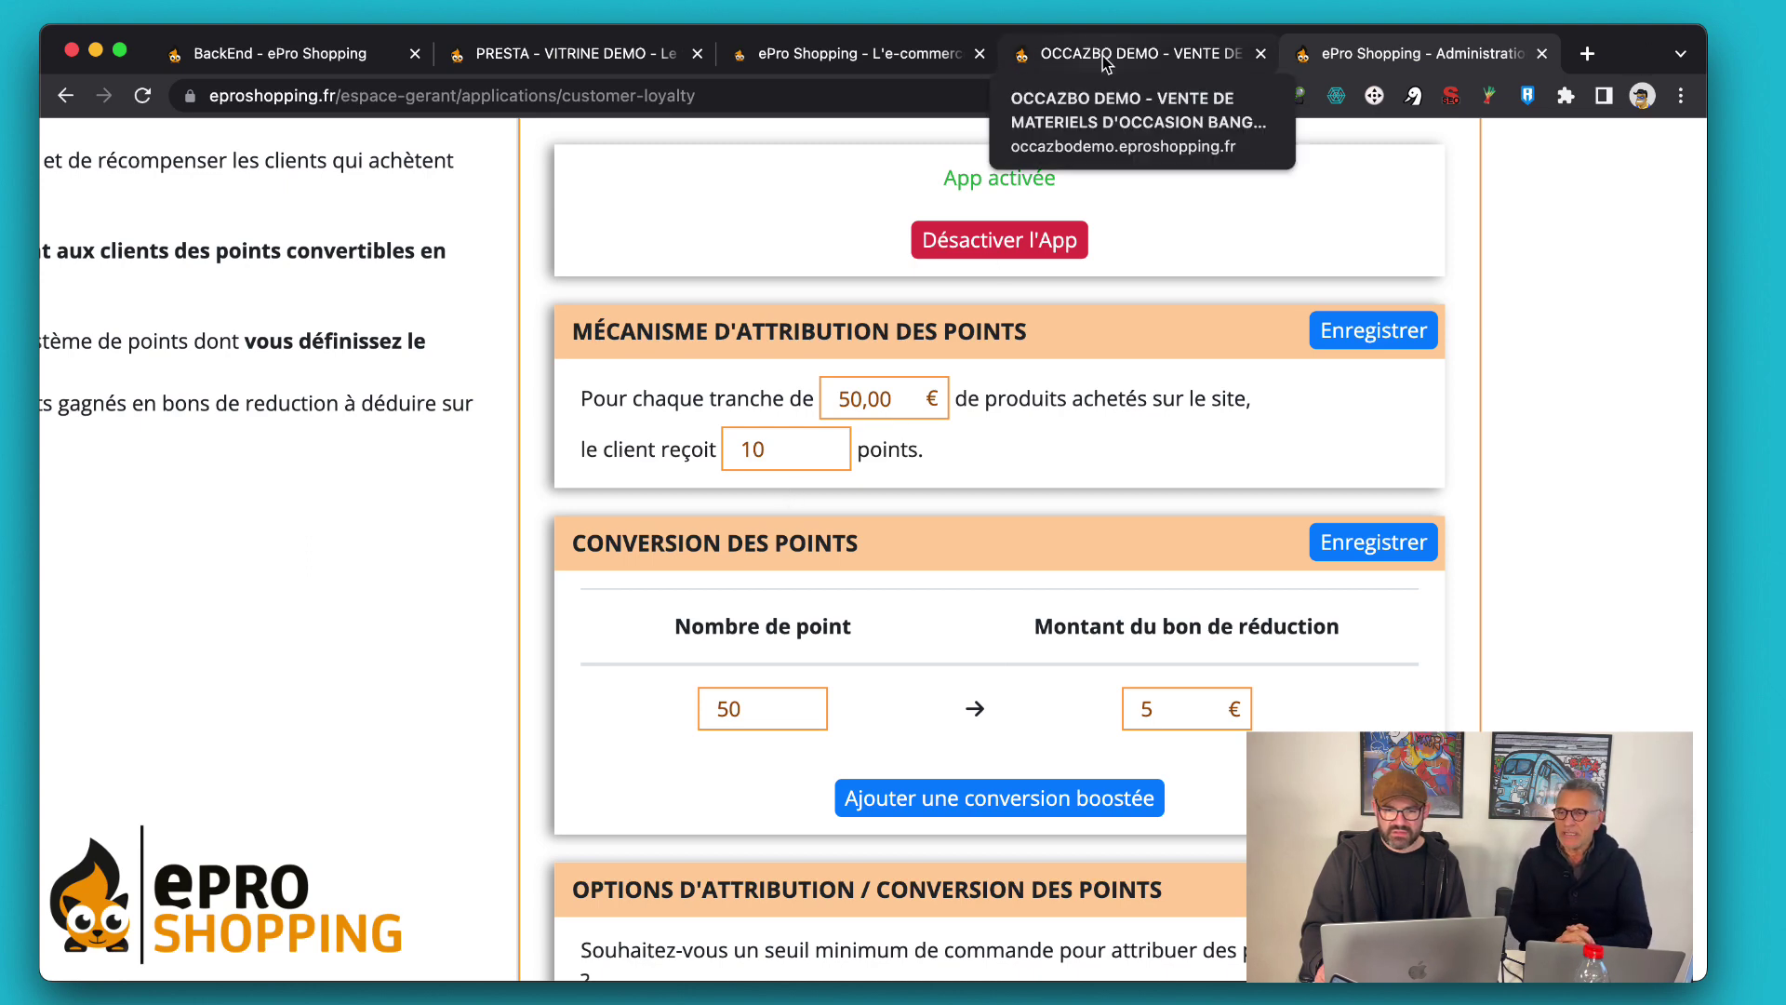
click(1105, 63)
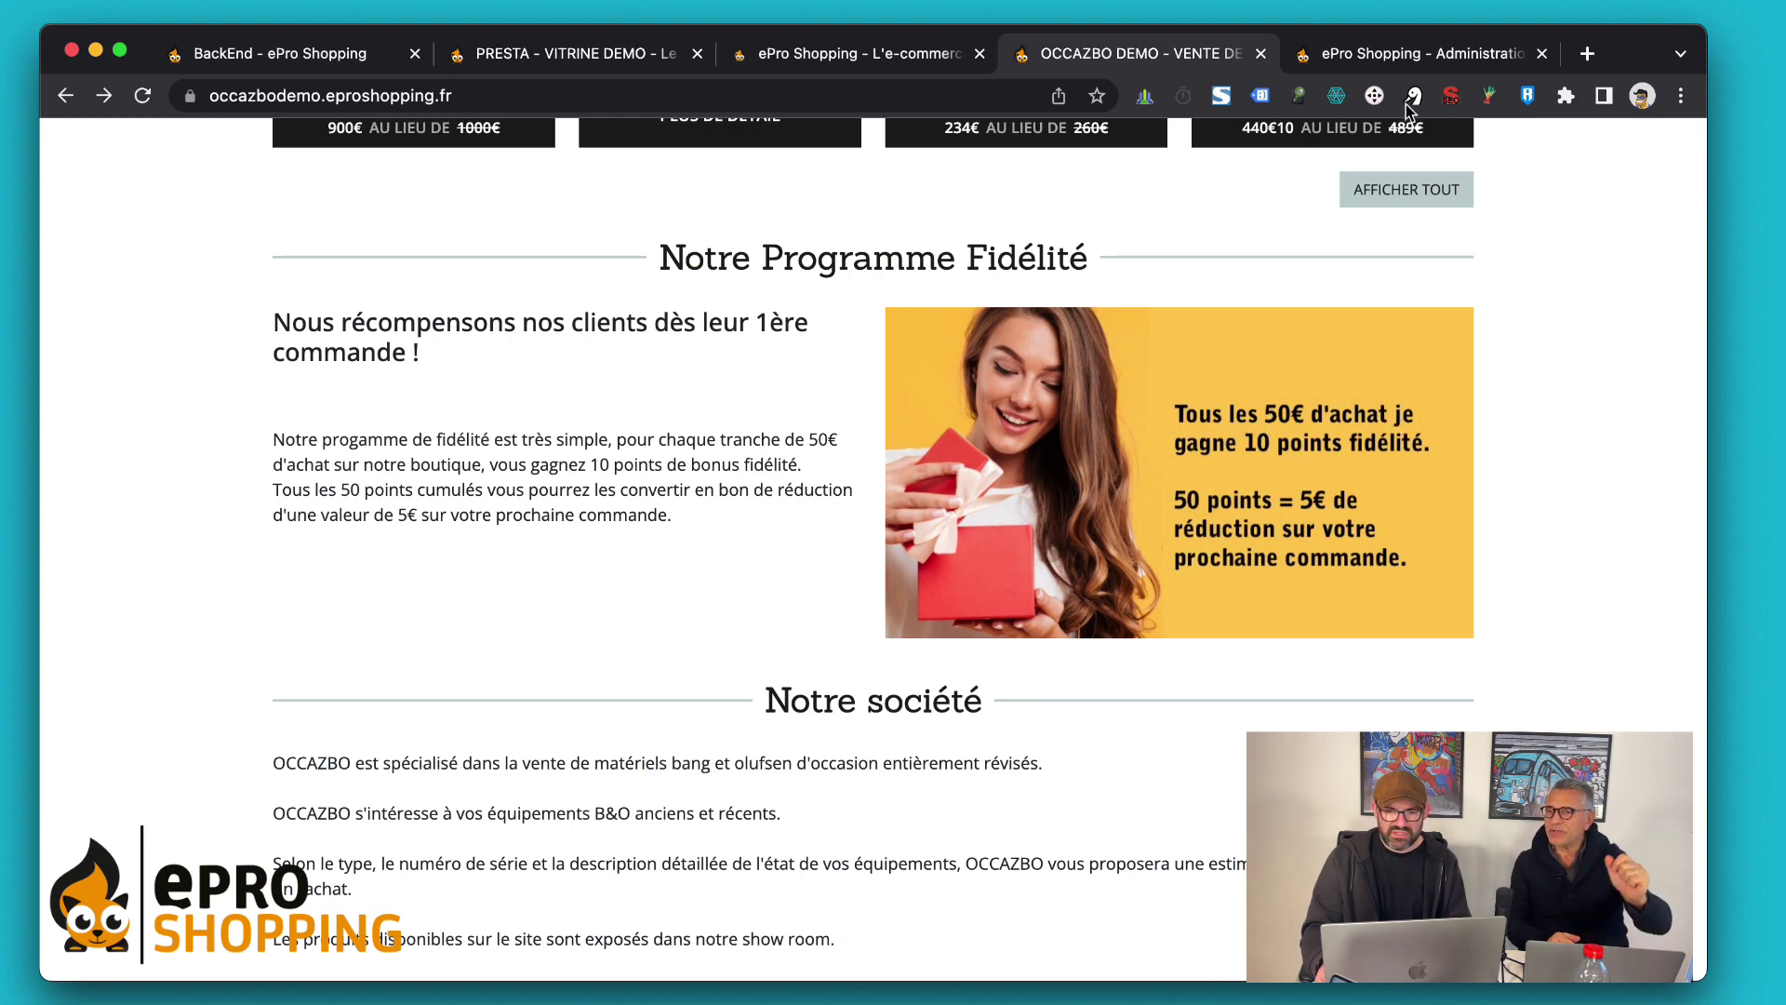
click(1388, 48)
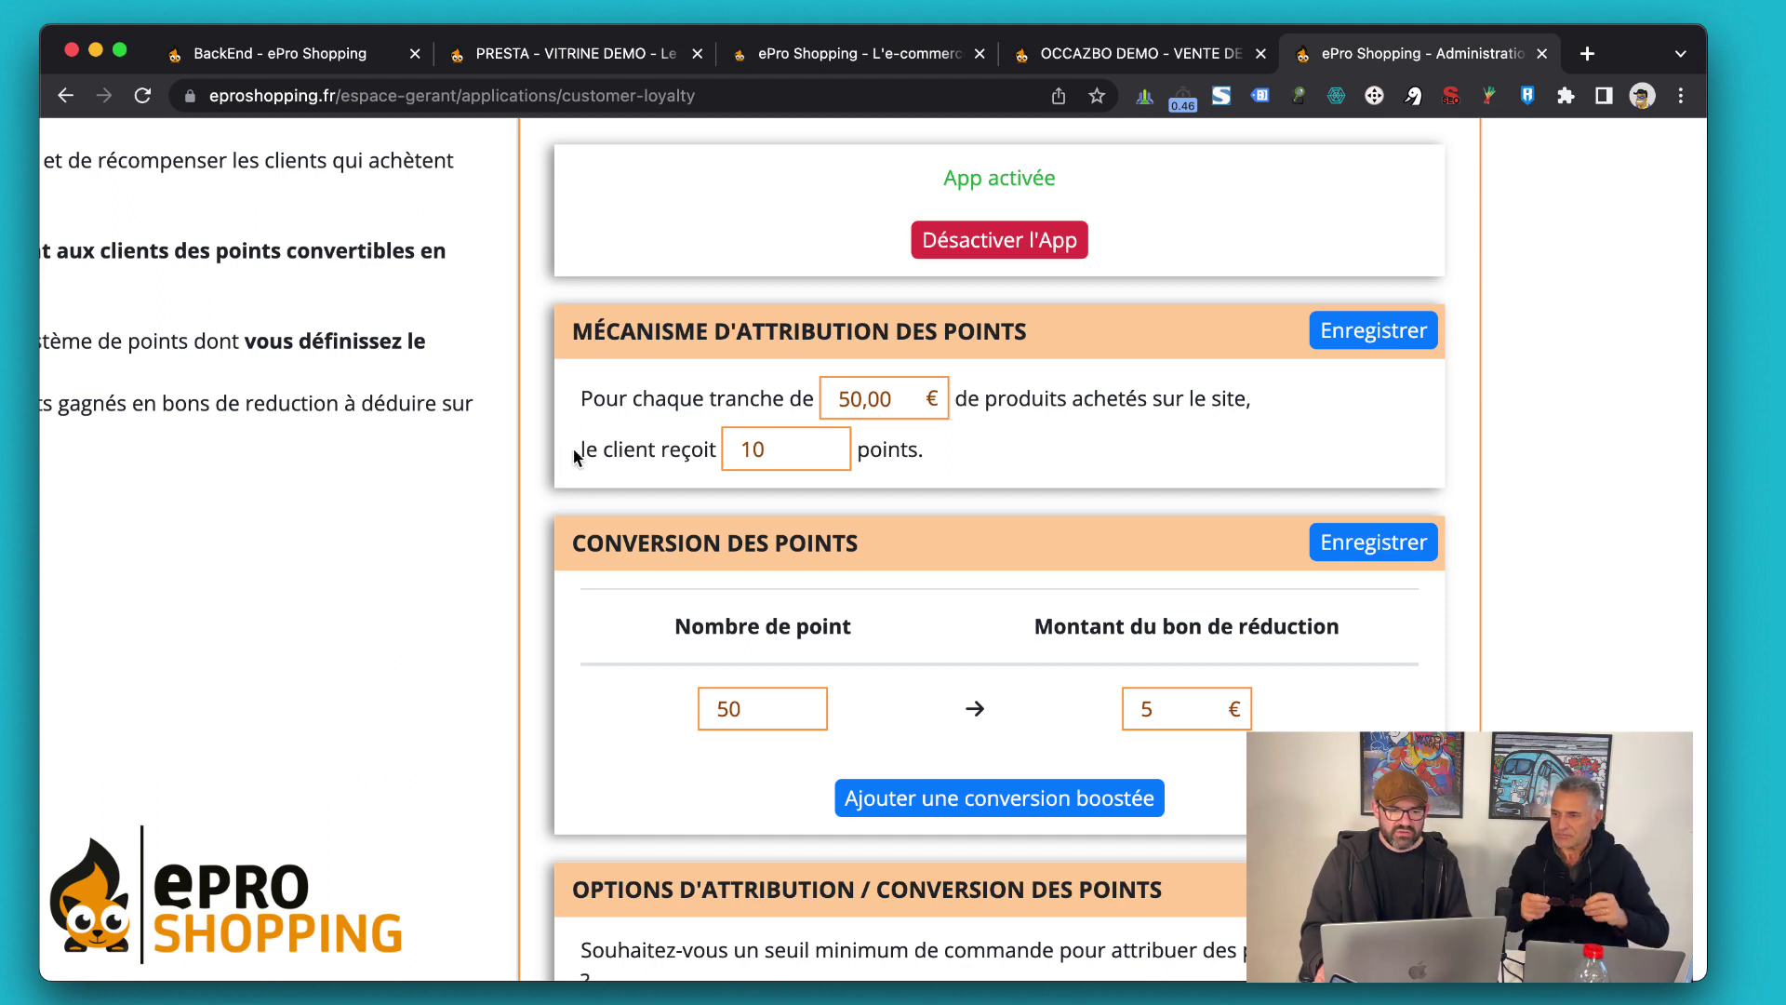
click(809, 449)
click(655, 583)
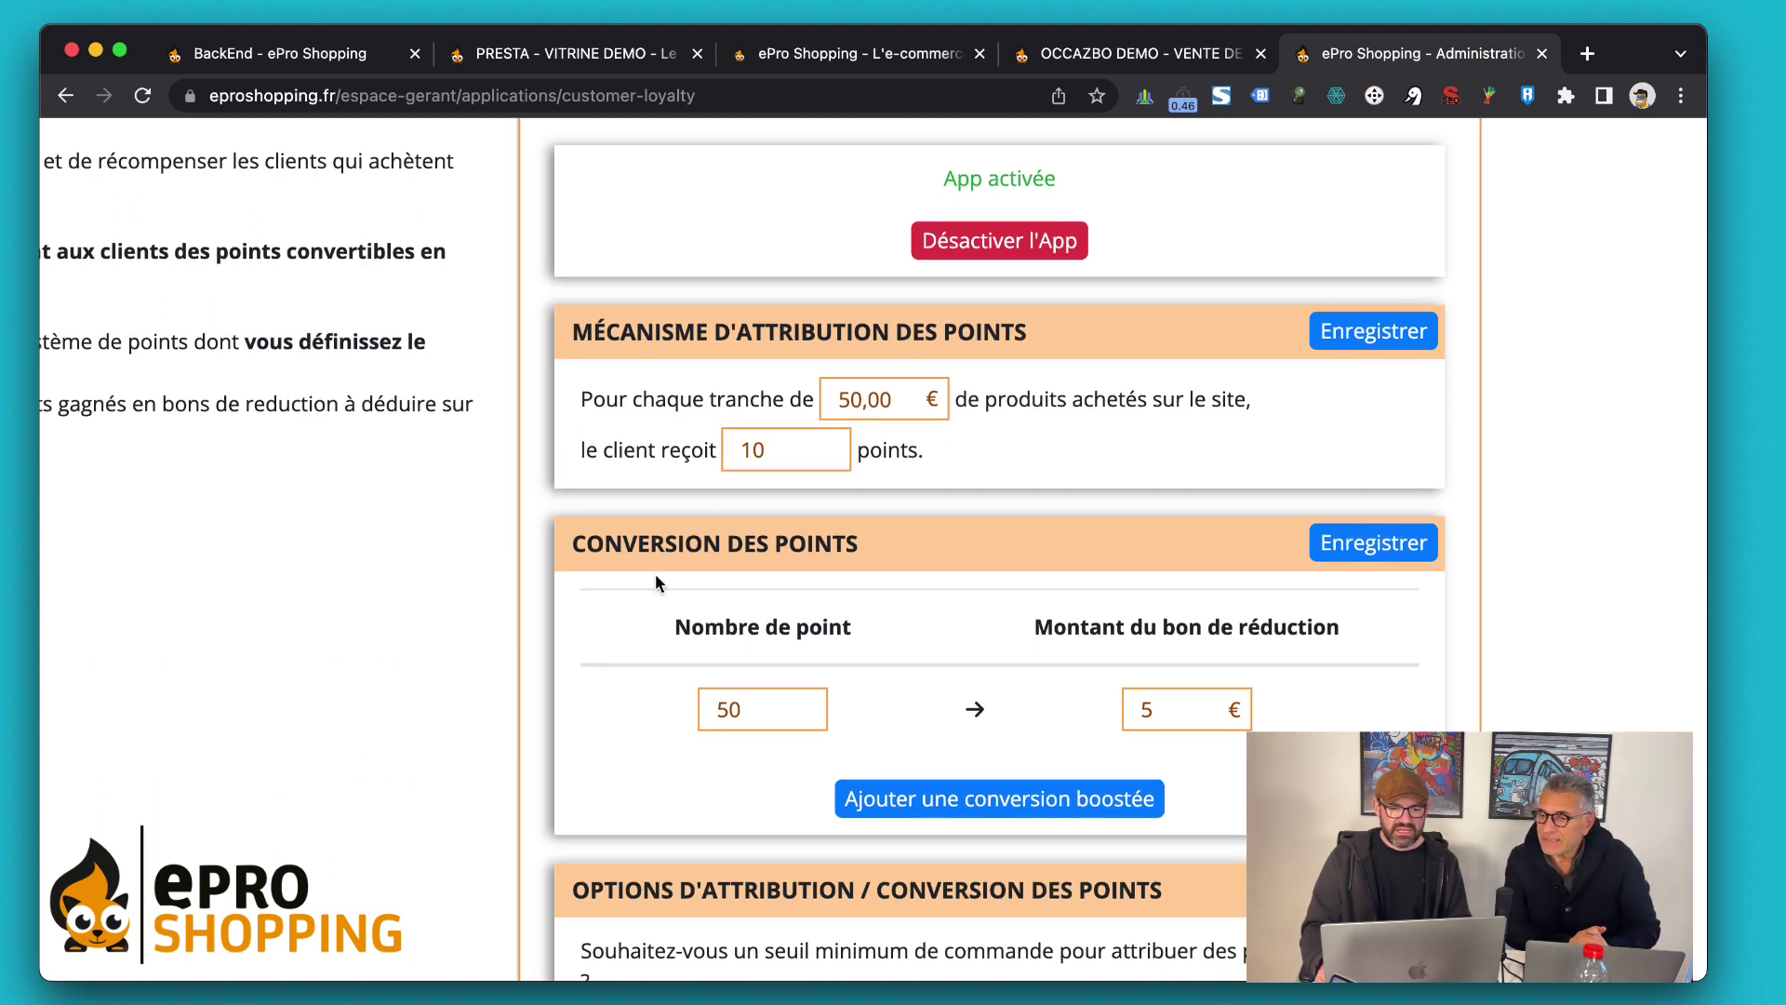
scroll(611, 554, down, 2)
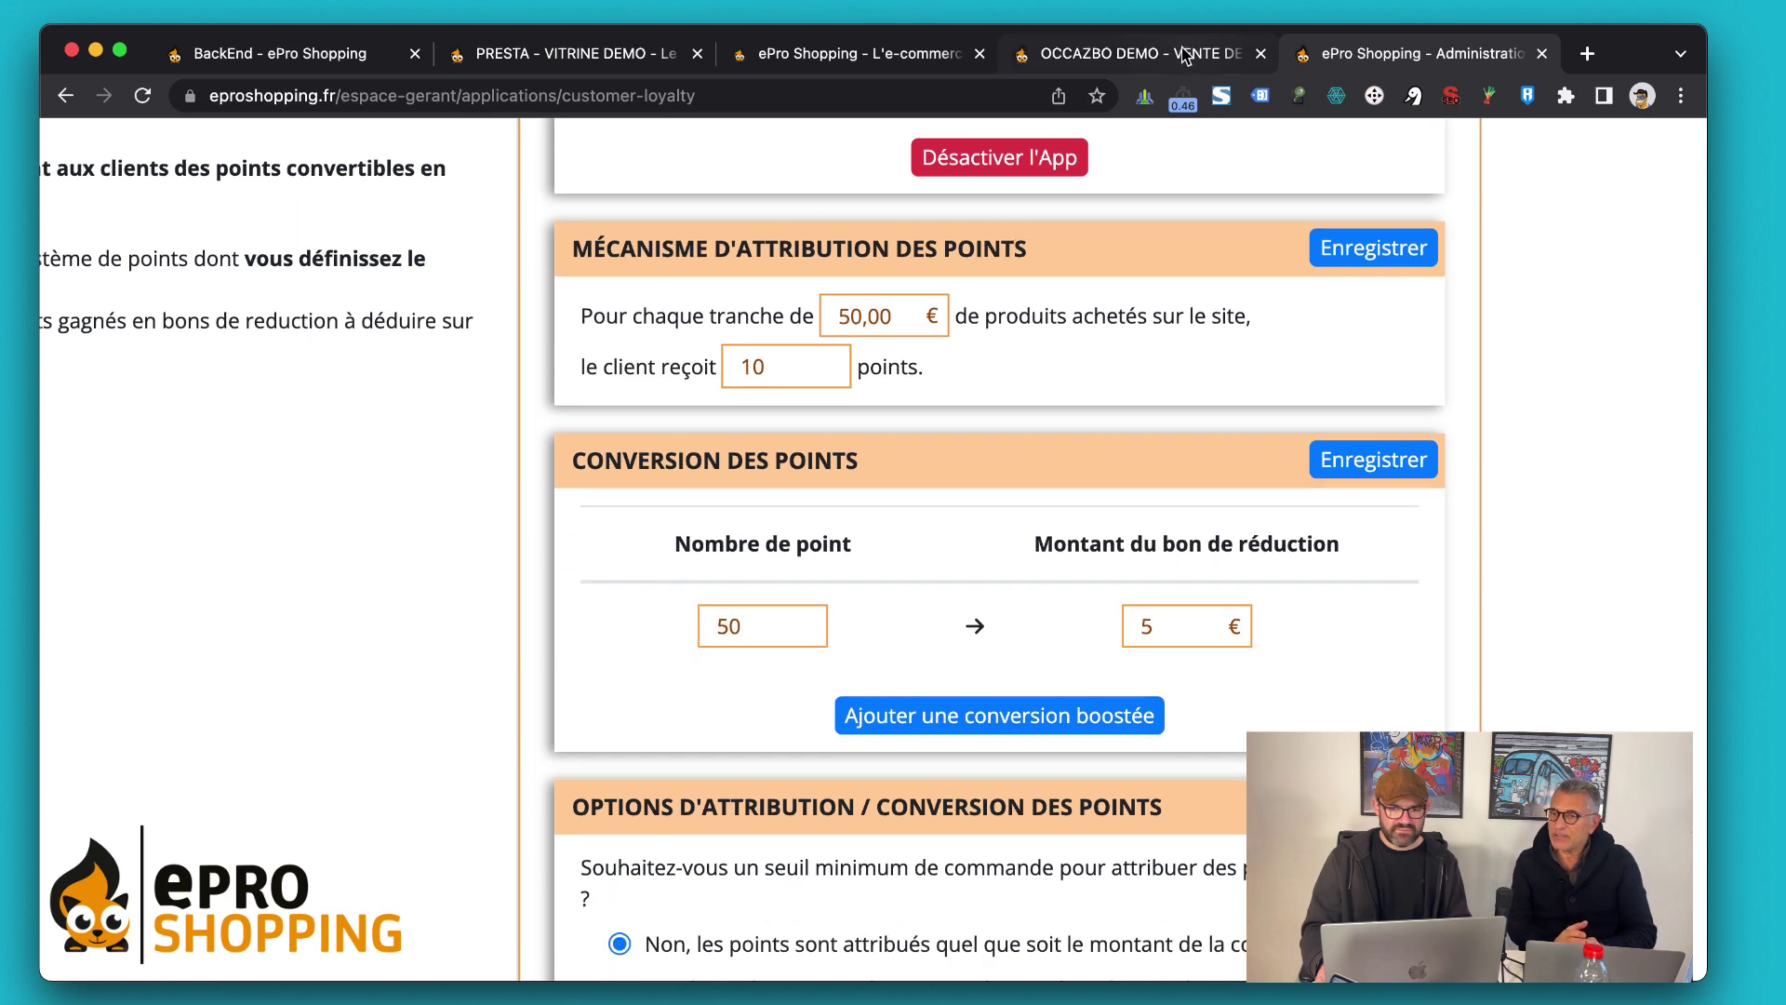
click(1141, 57)
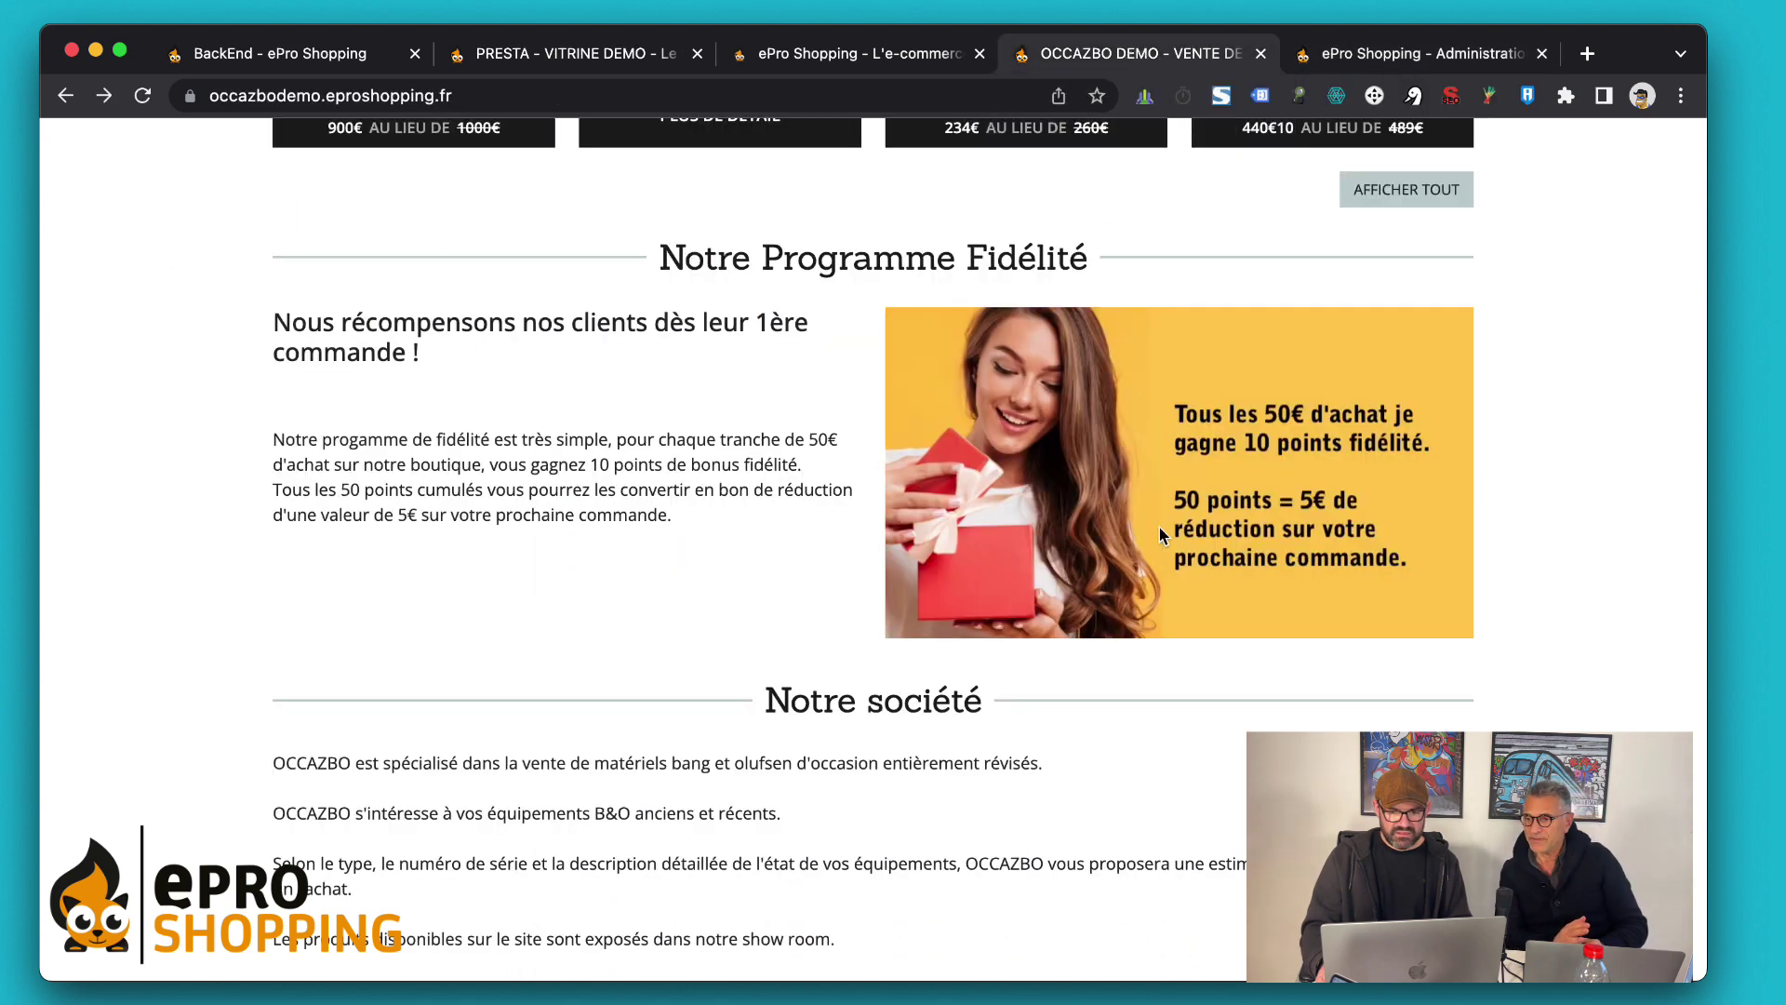
click(1377, 54)
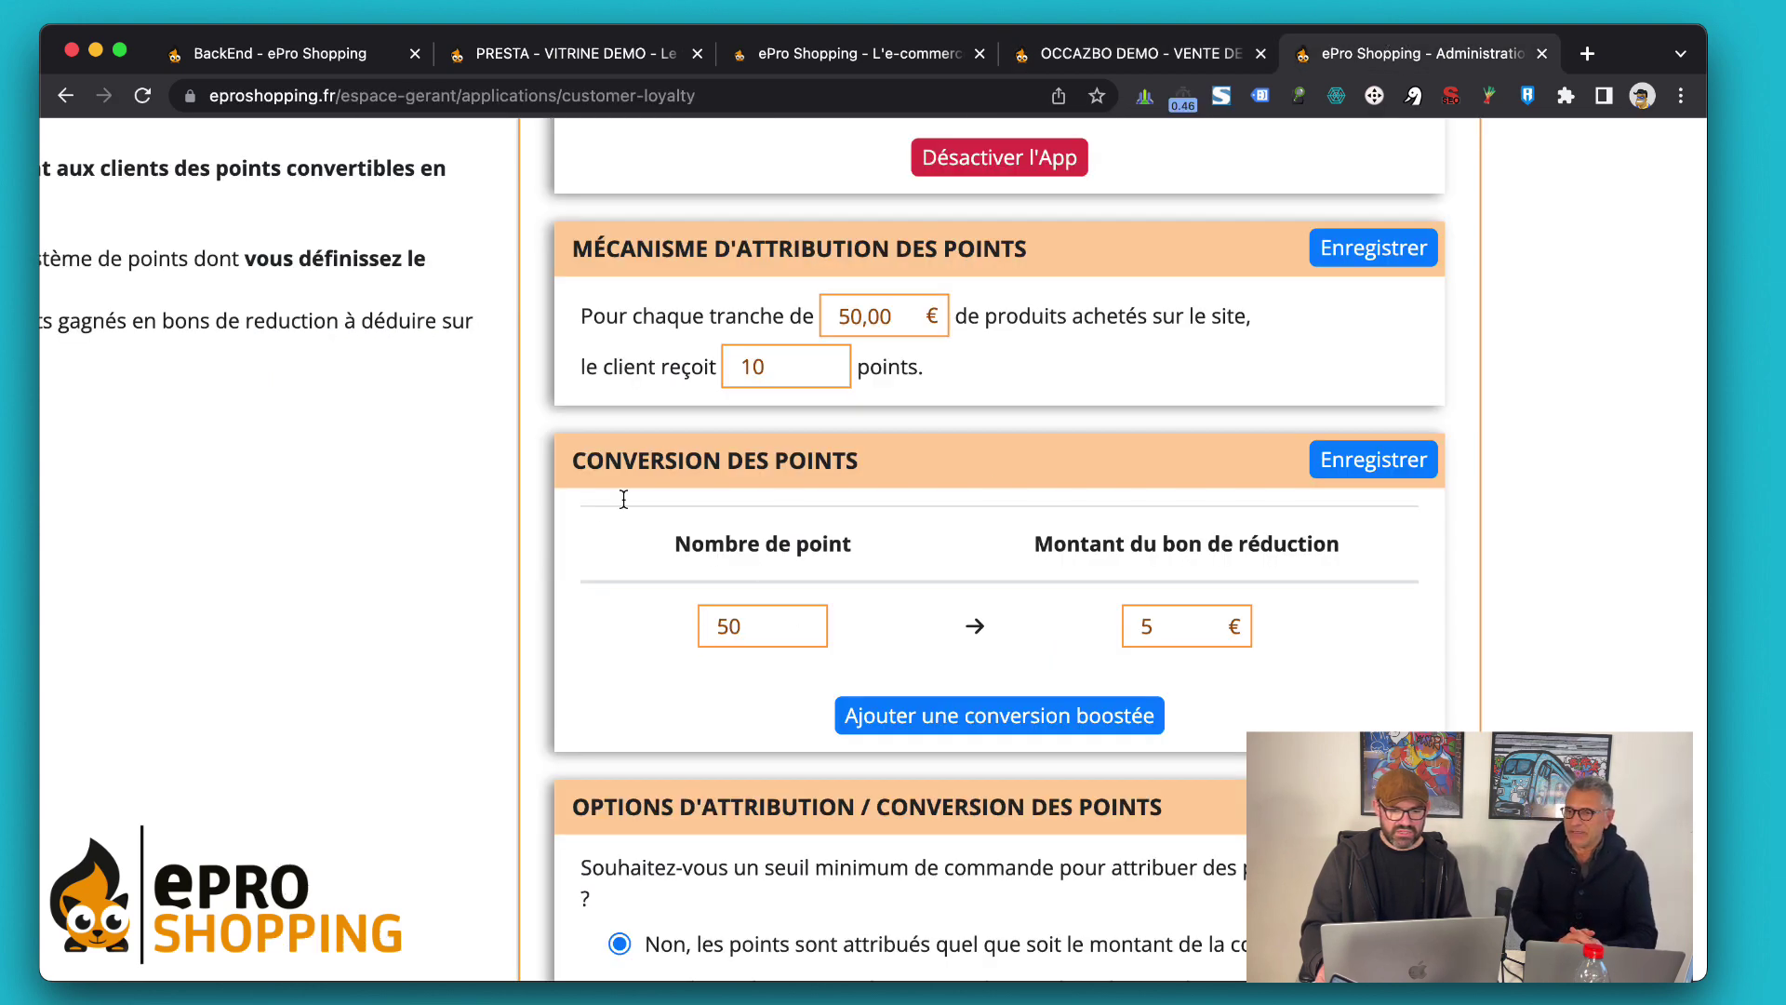
scroll(596, 518, down, 2)
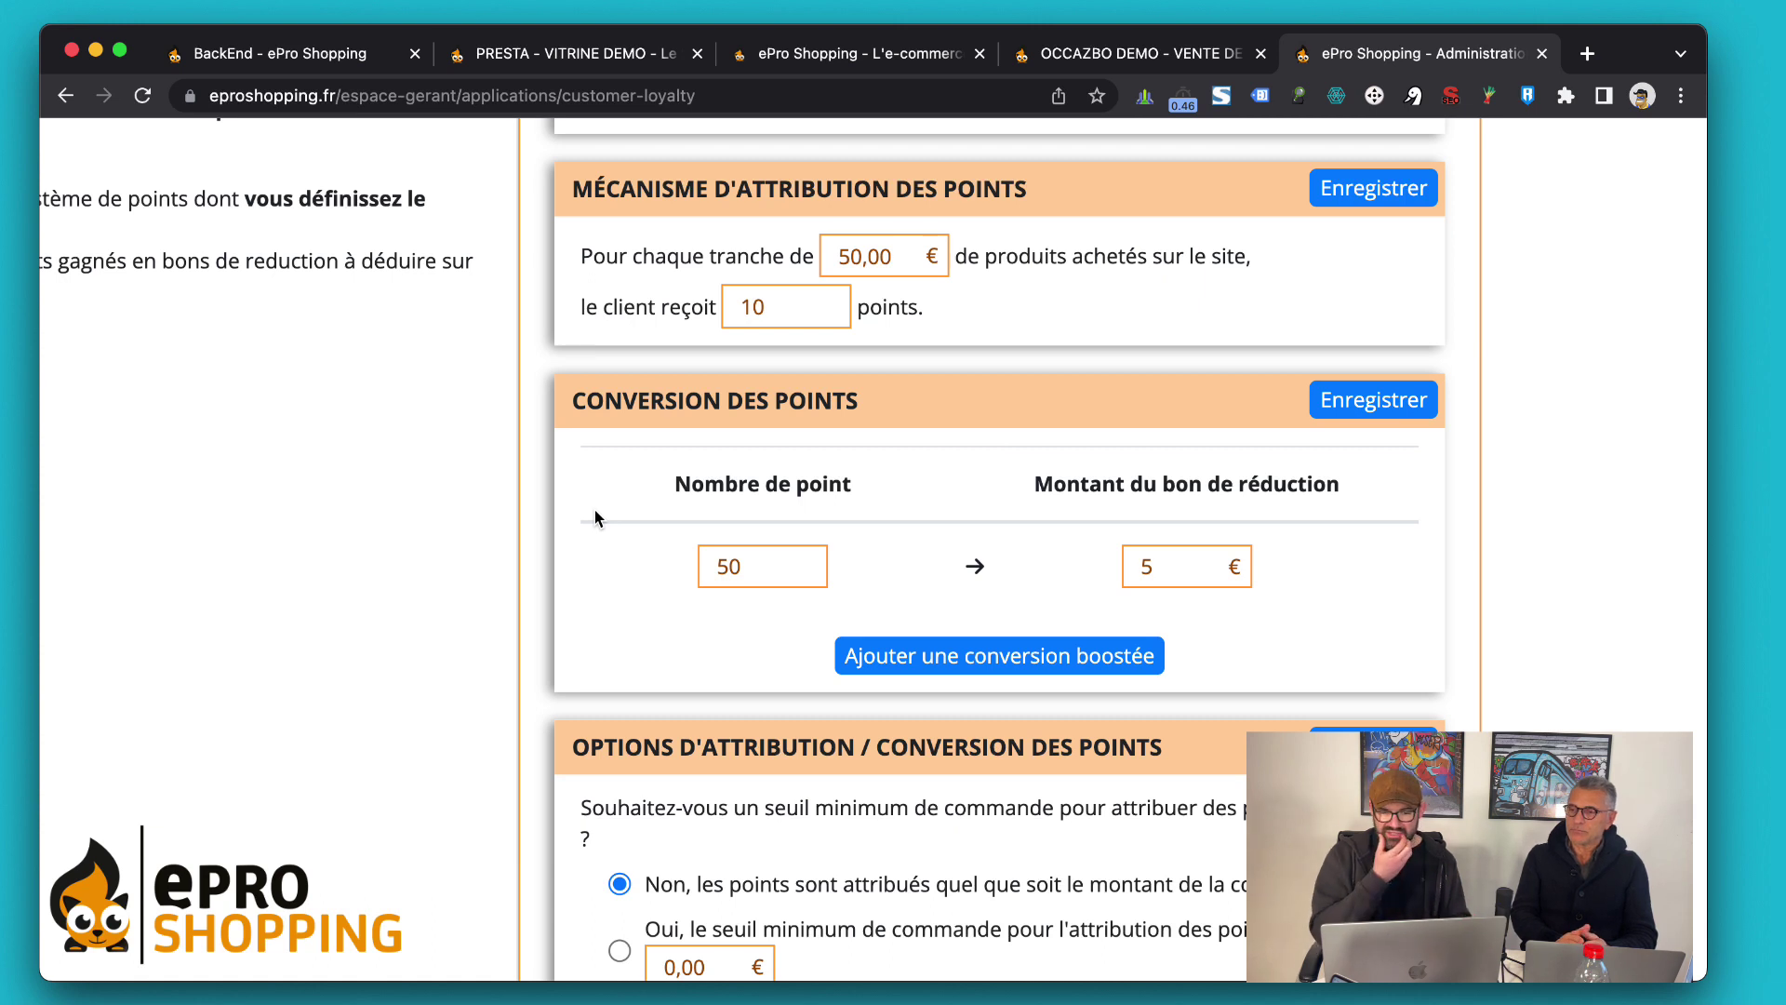
scroll(595, 518, down, 3)
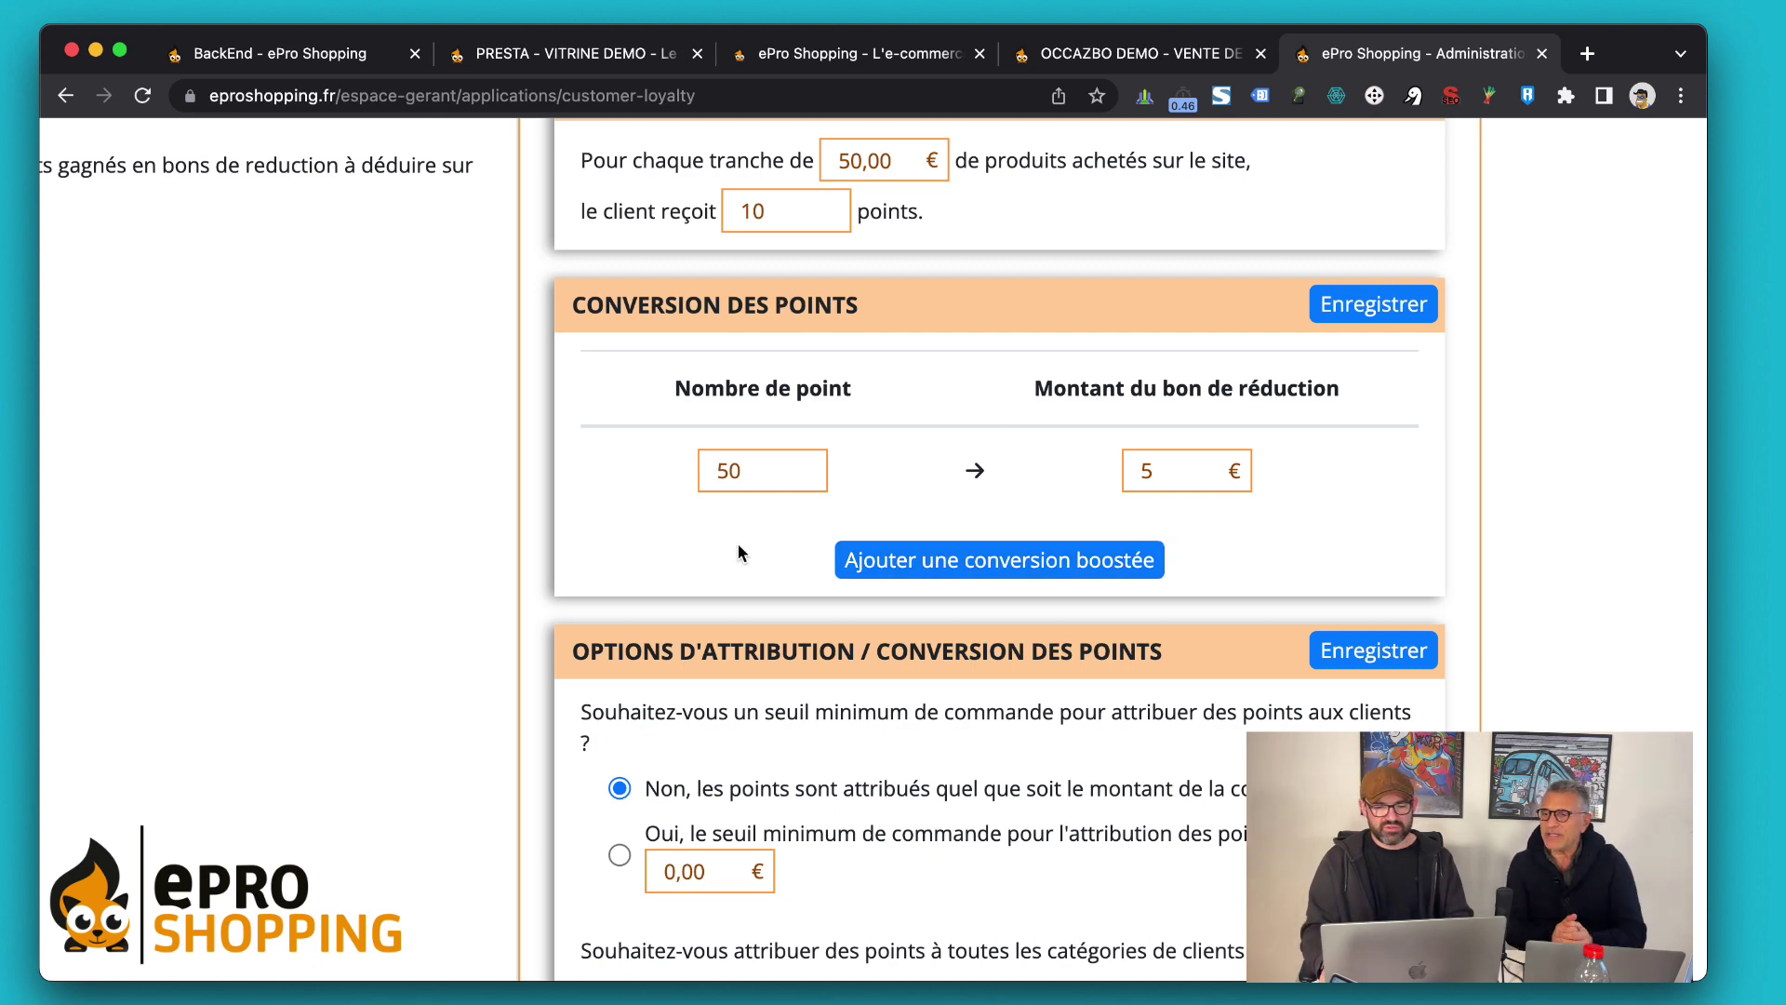
Add a boosted conversion row next to the existing 50-point / 5 € tier
click(896, 564)
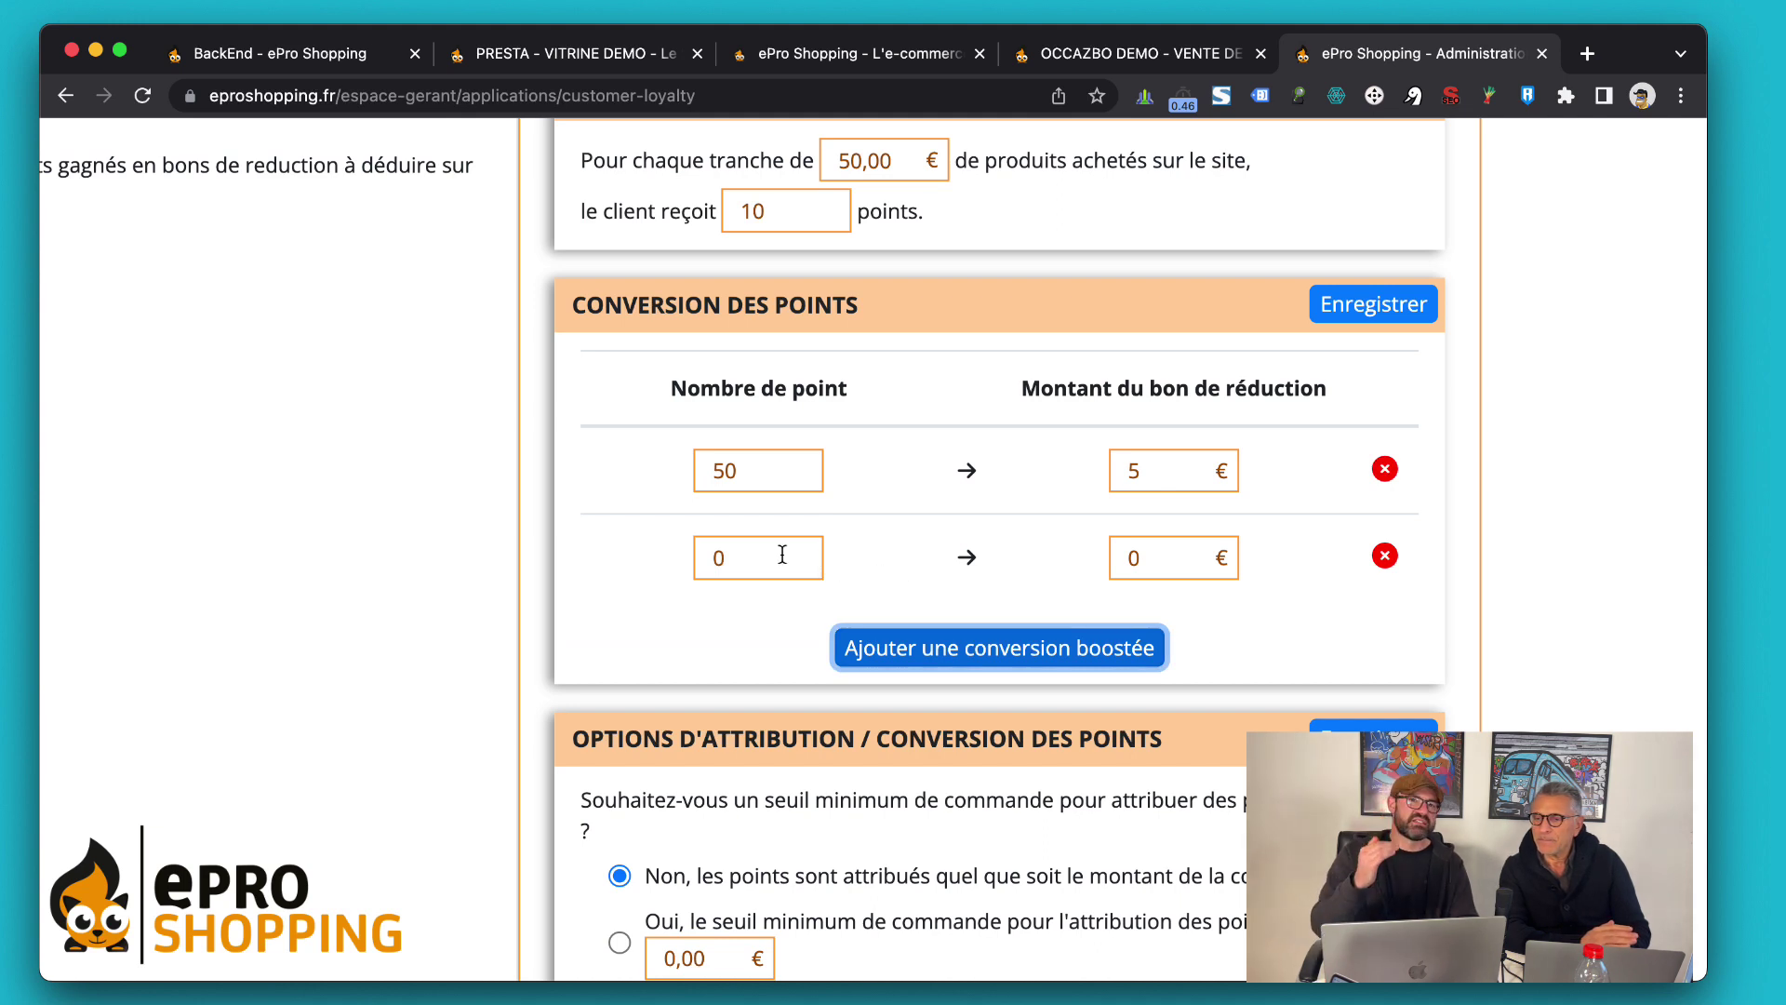
click(712, 476)
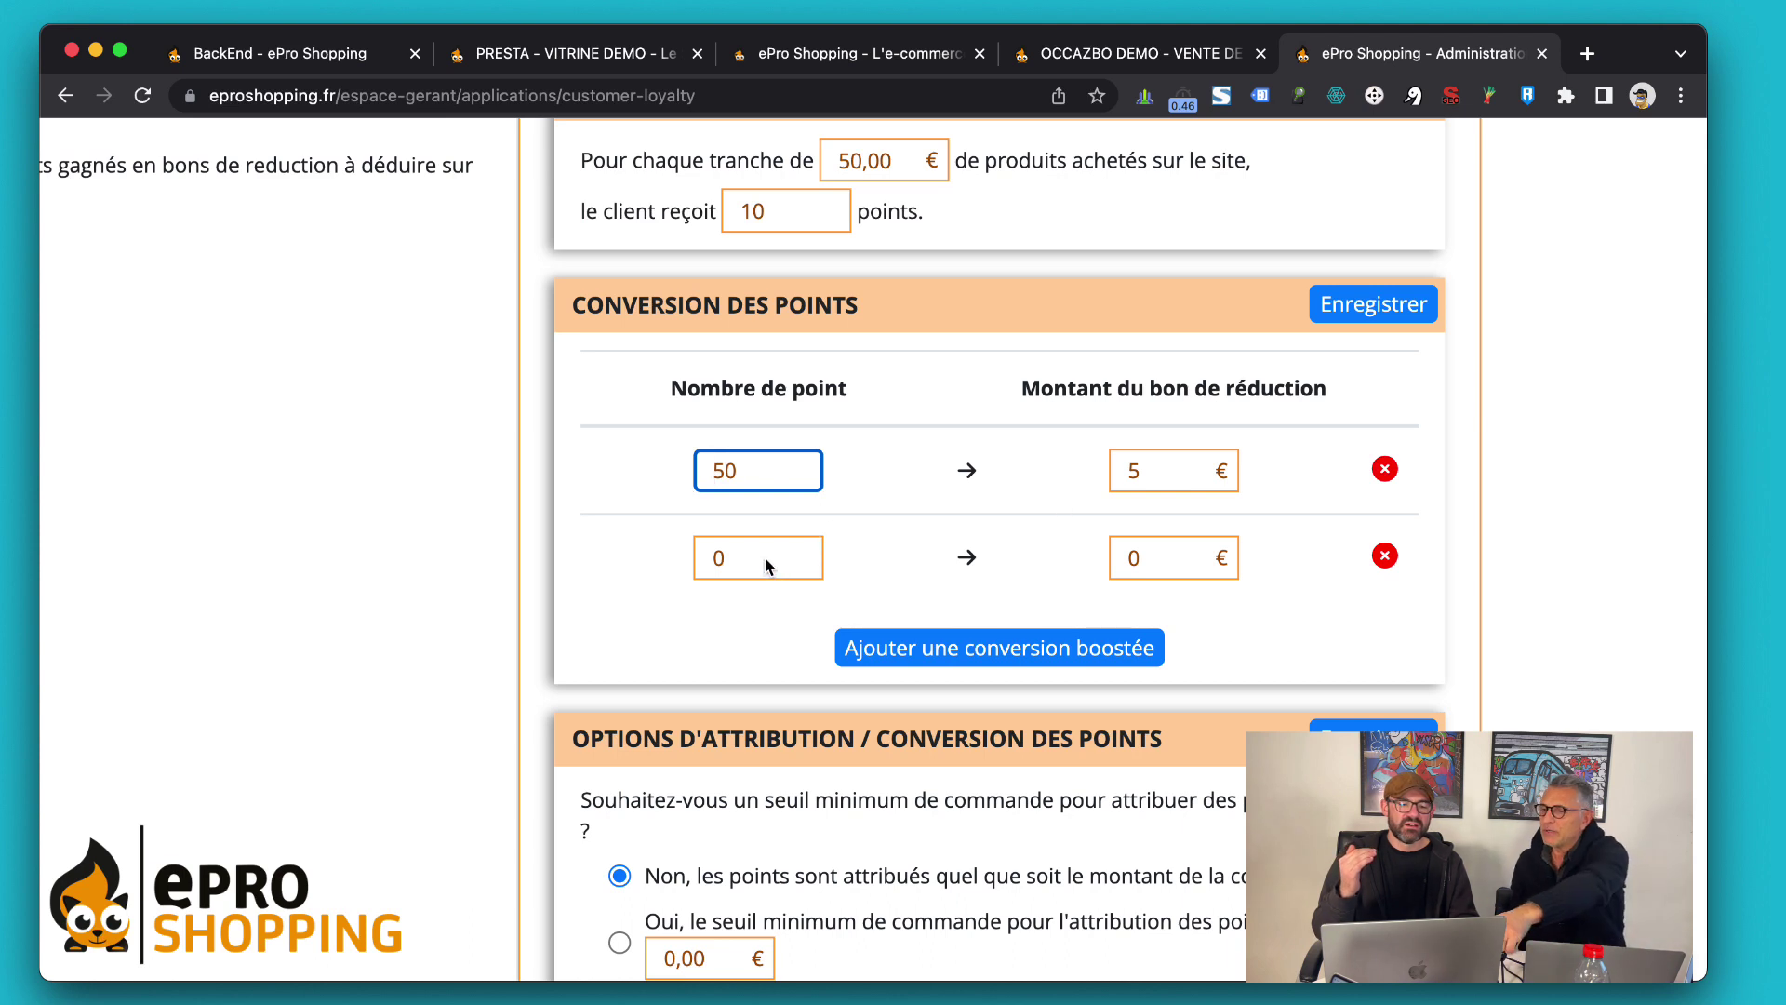
click(1156, 476)
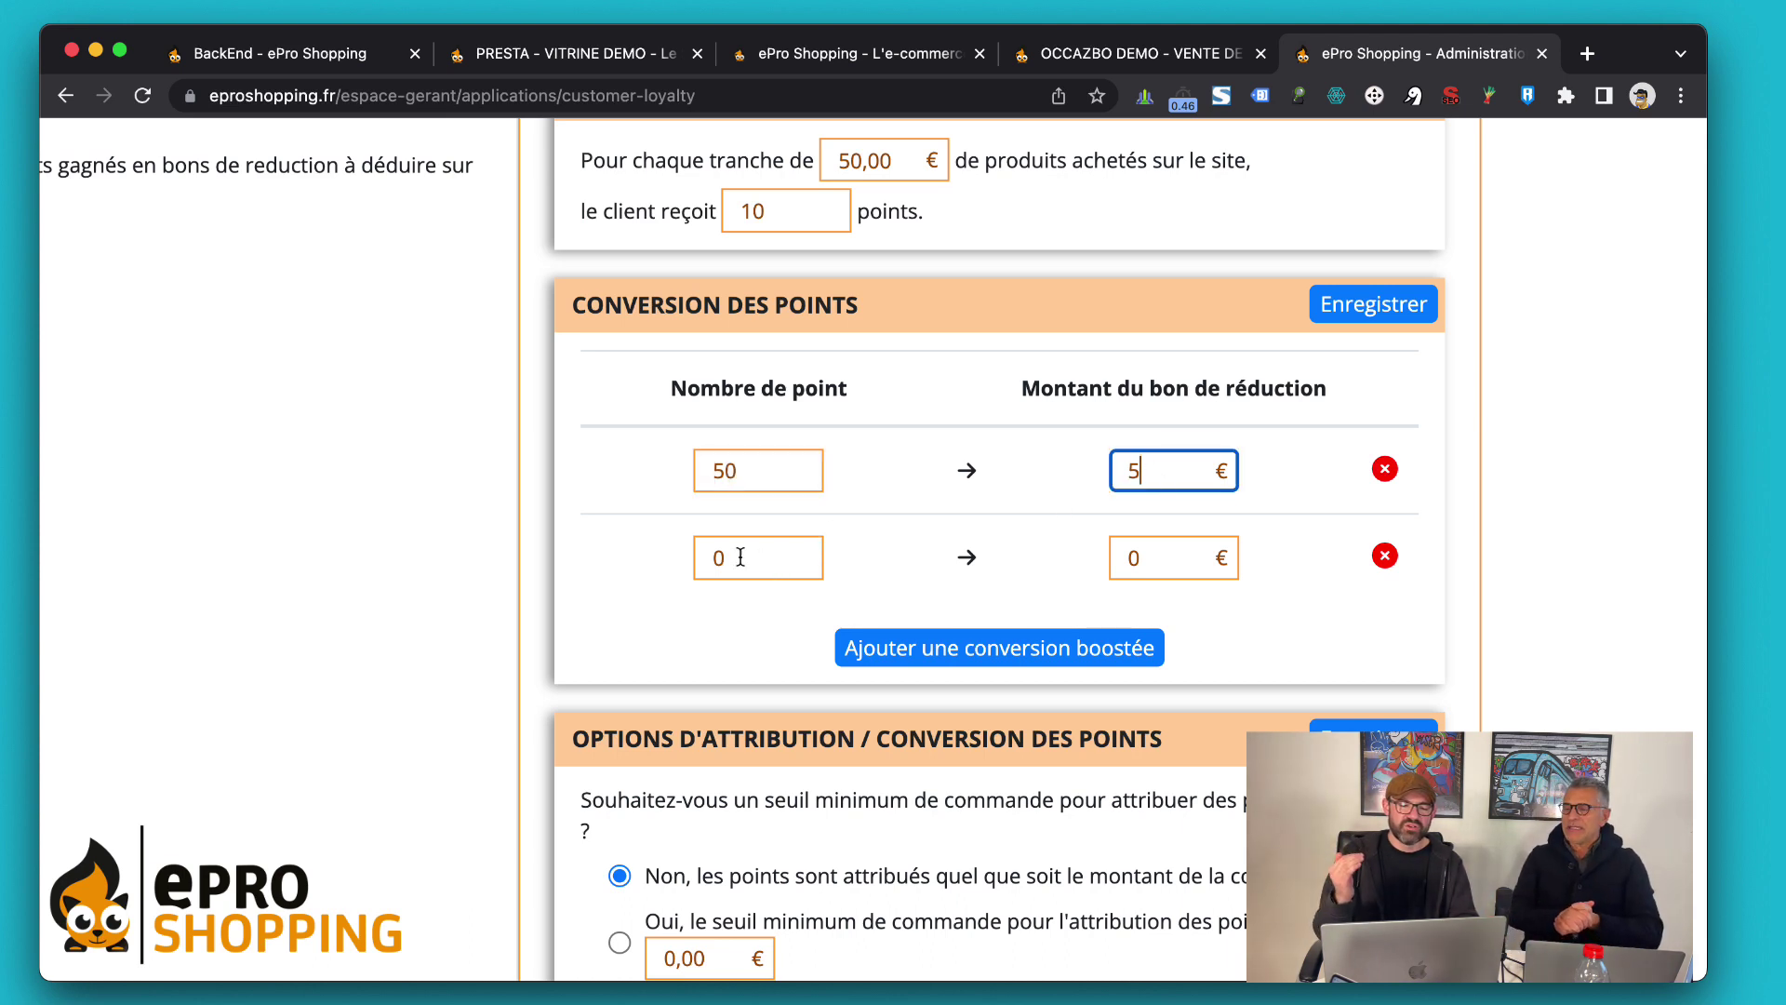
Set the new tier to 100 points for a 15 € voucher
click(739, 552)
double_click(738, 549)
text(100)
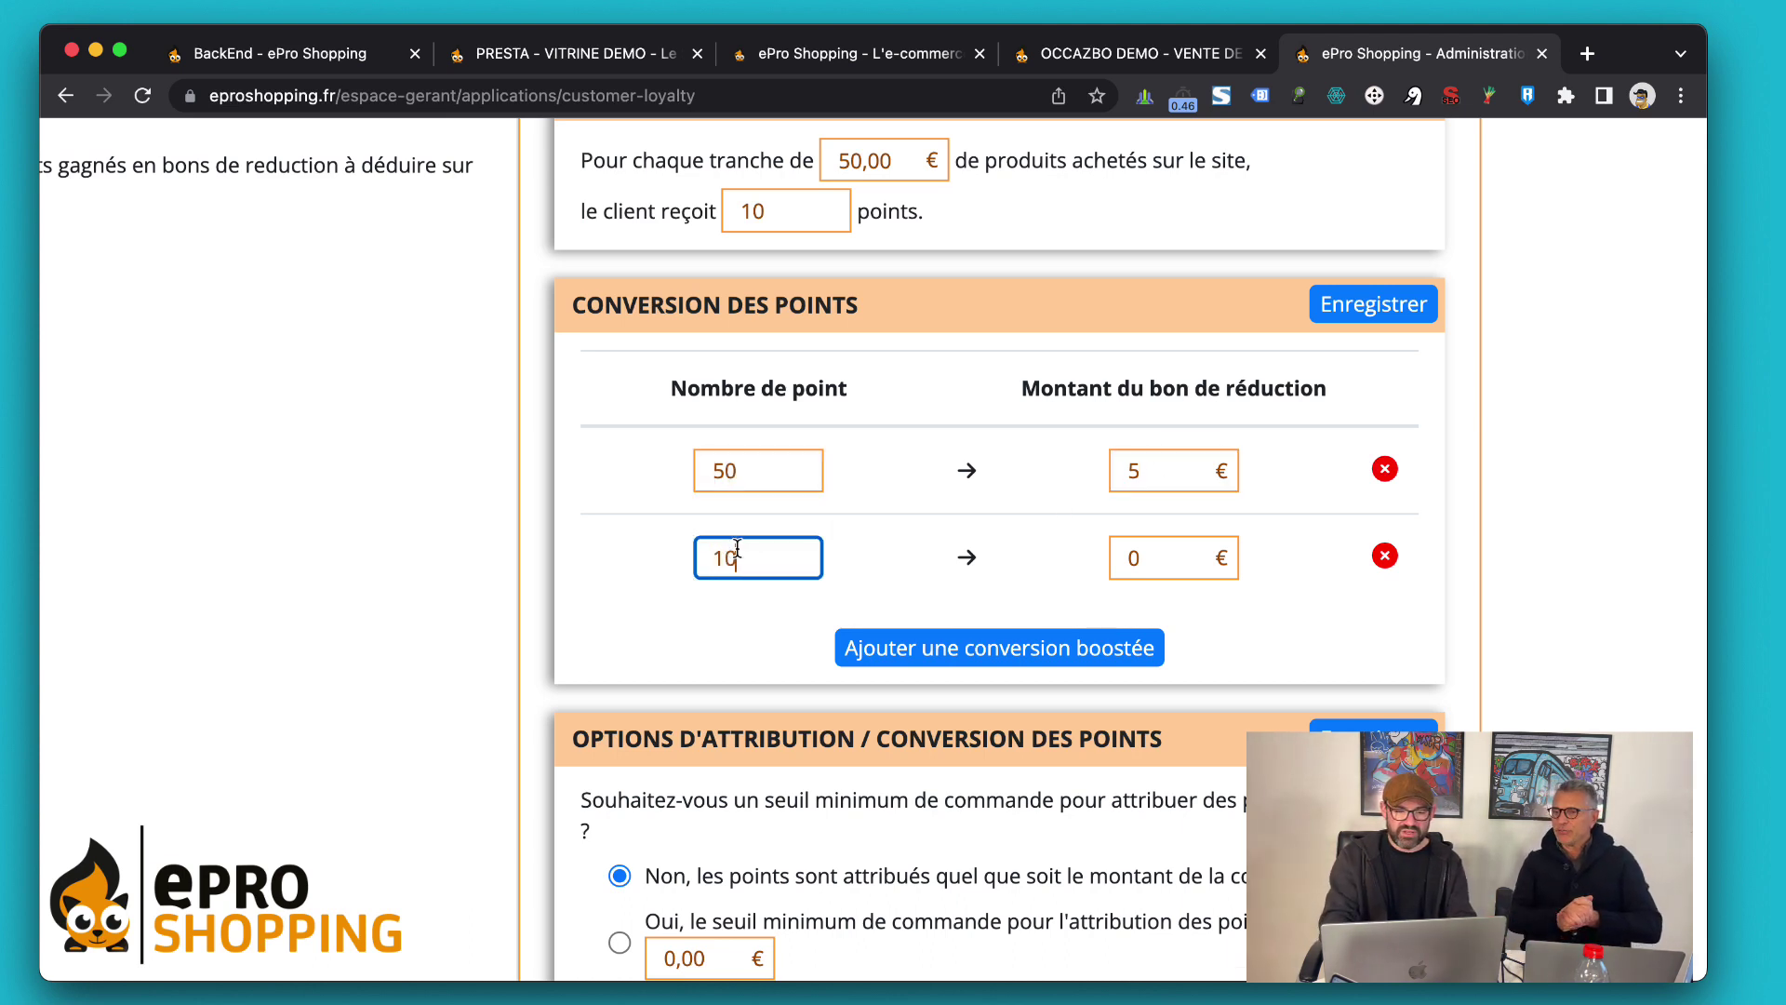
click(856, 547)
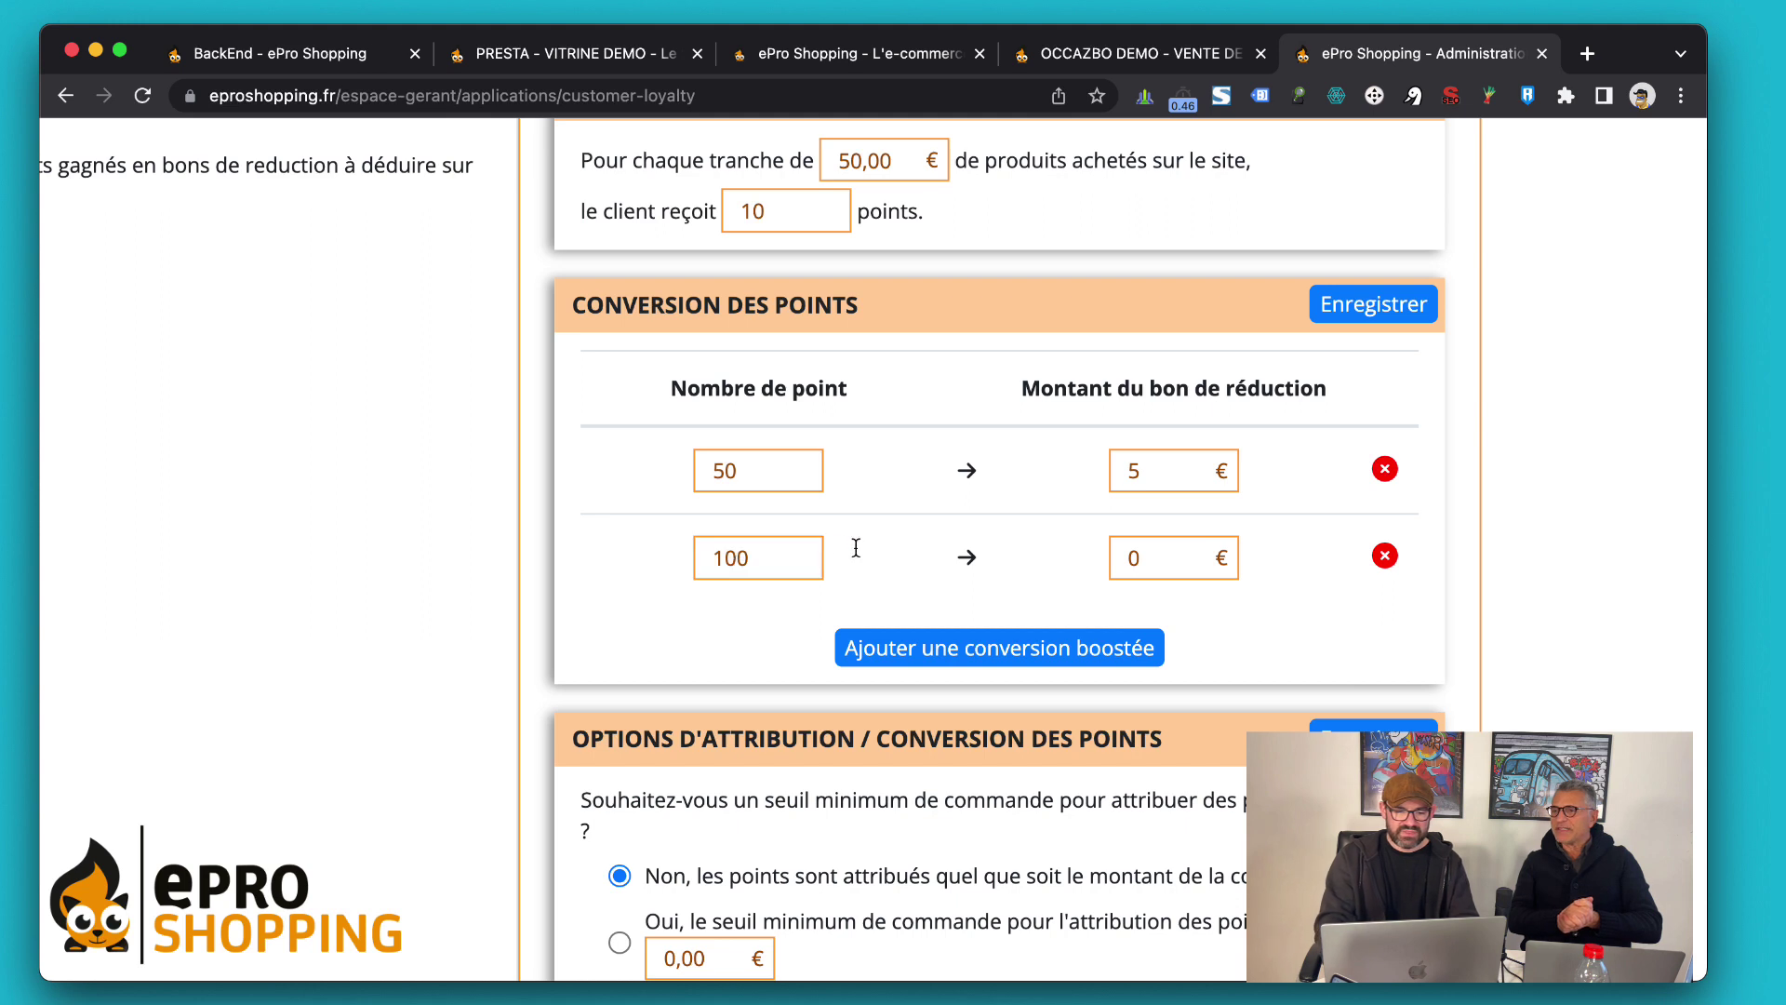
click(1161, 561)
key(BackSpace)
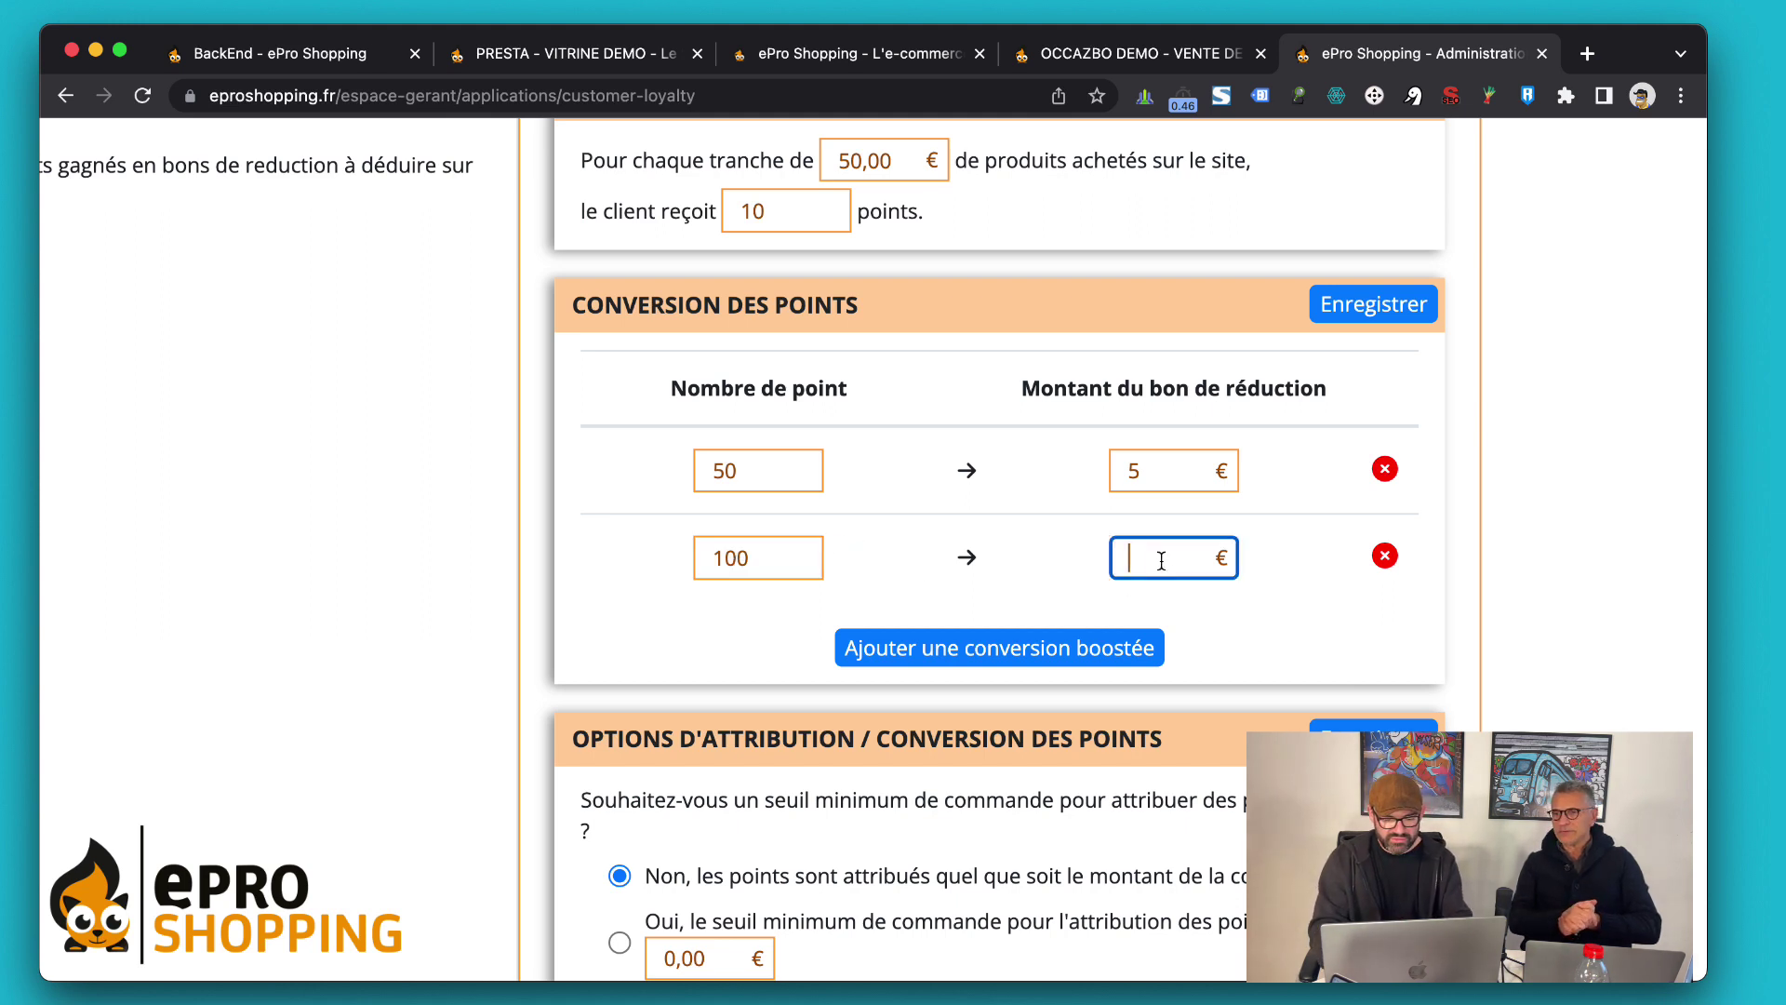
text(15)
click(1009, 586)
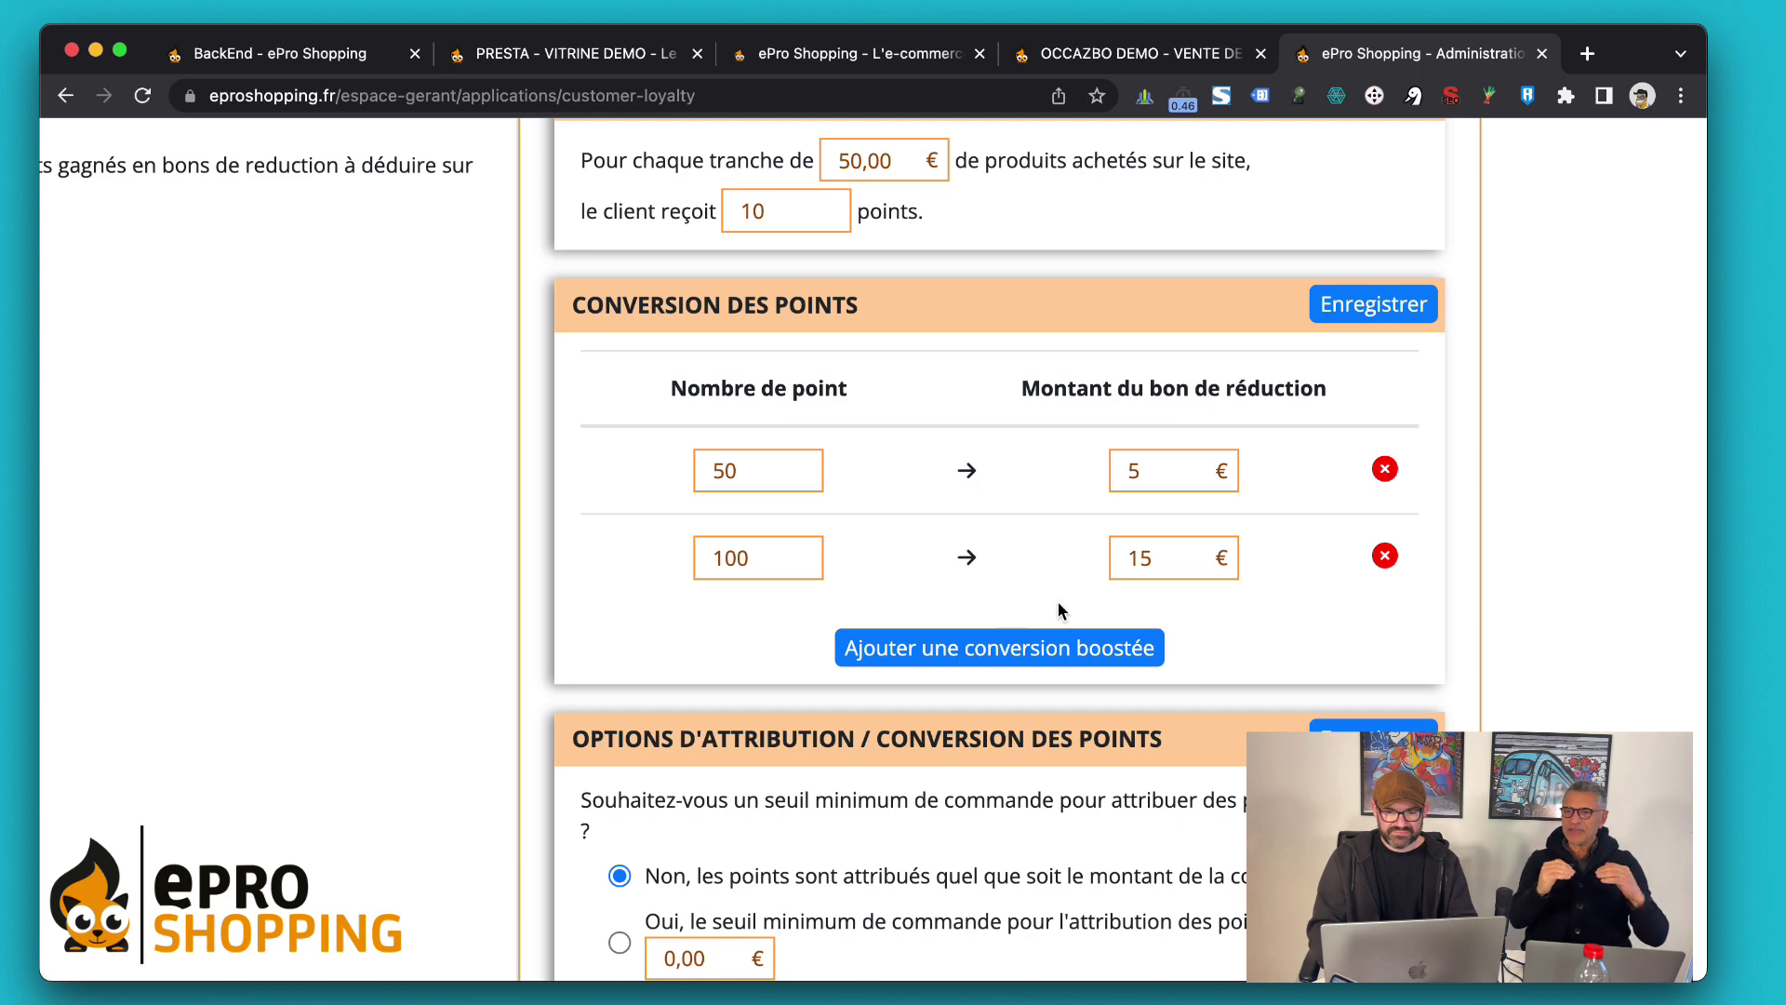
Save the points conversion settings and scroll further down the page
click(1369, 296)
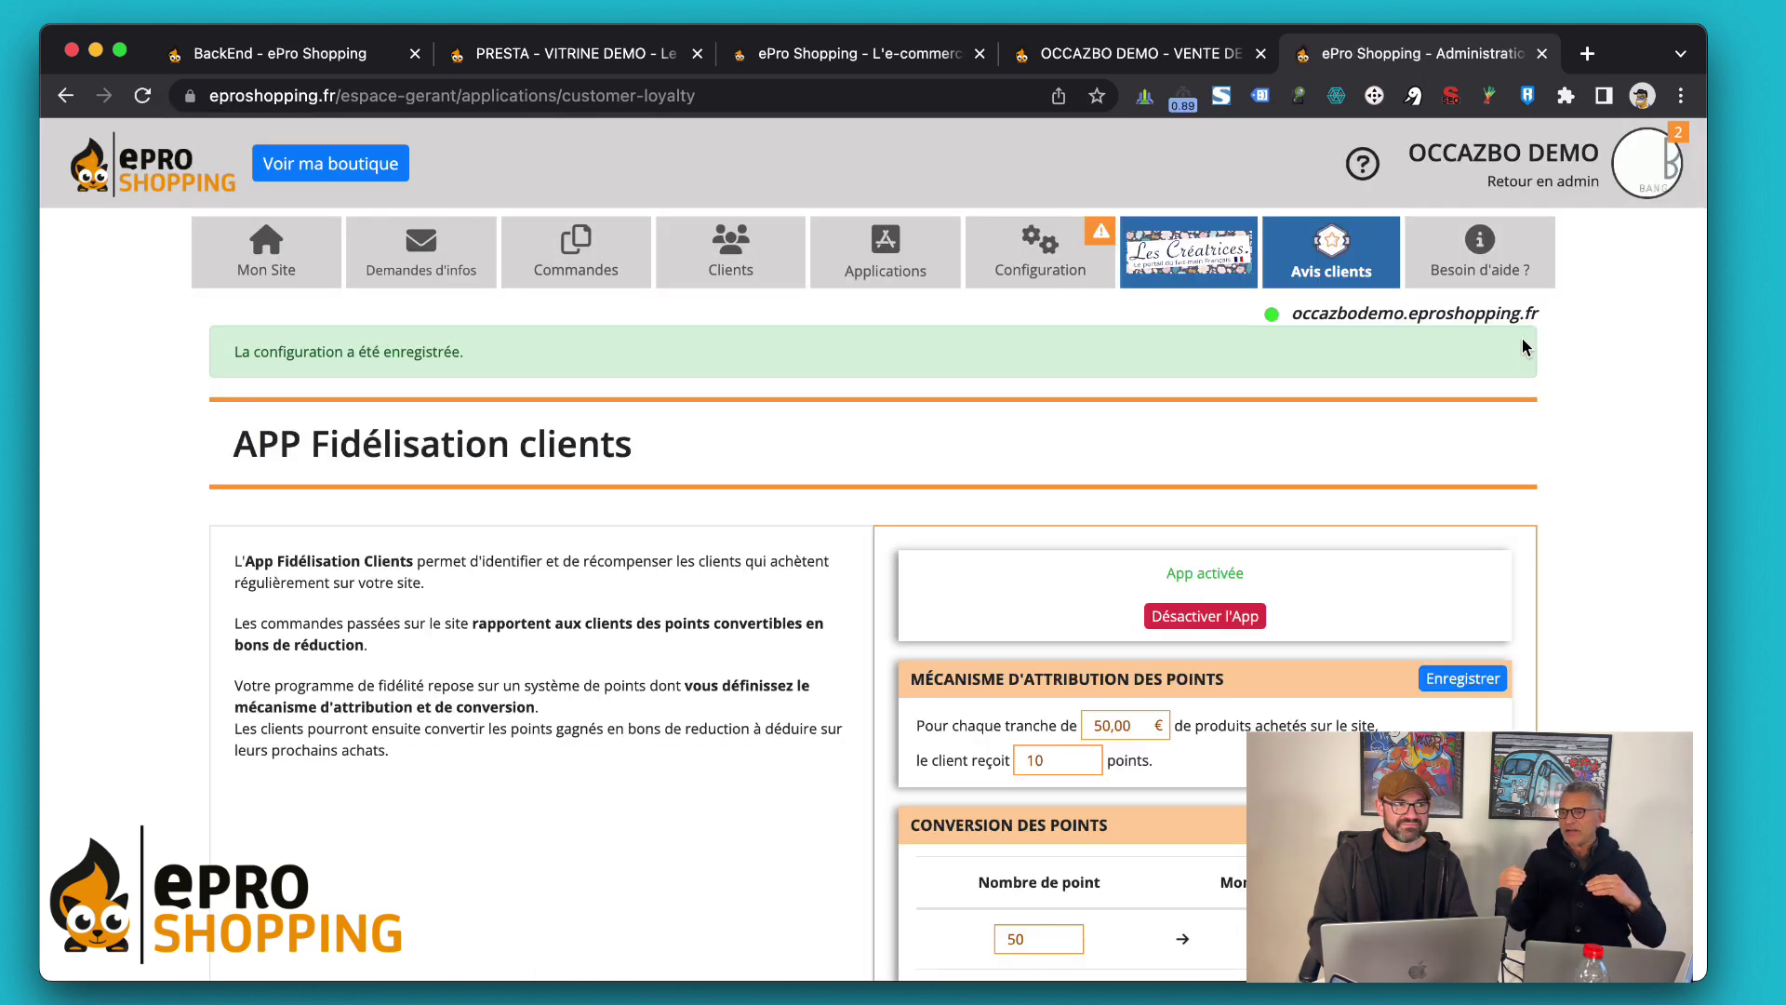
scroll(1522, 337, down, 5)
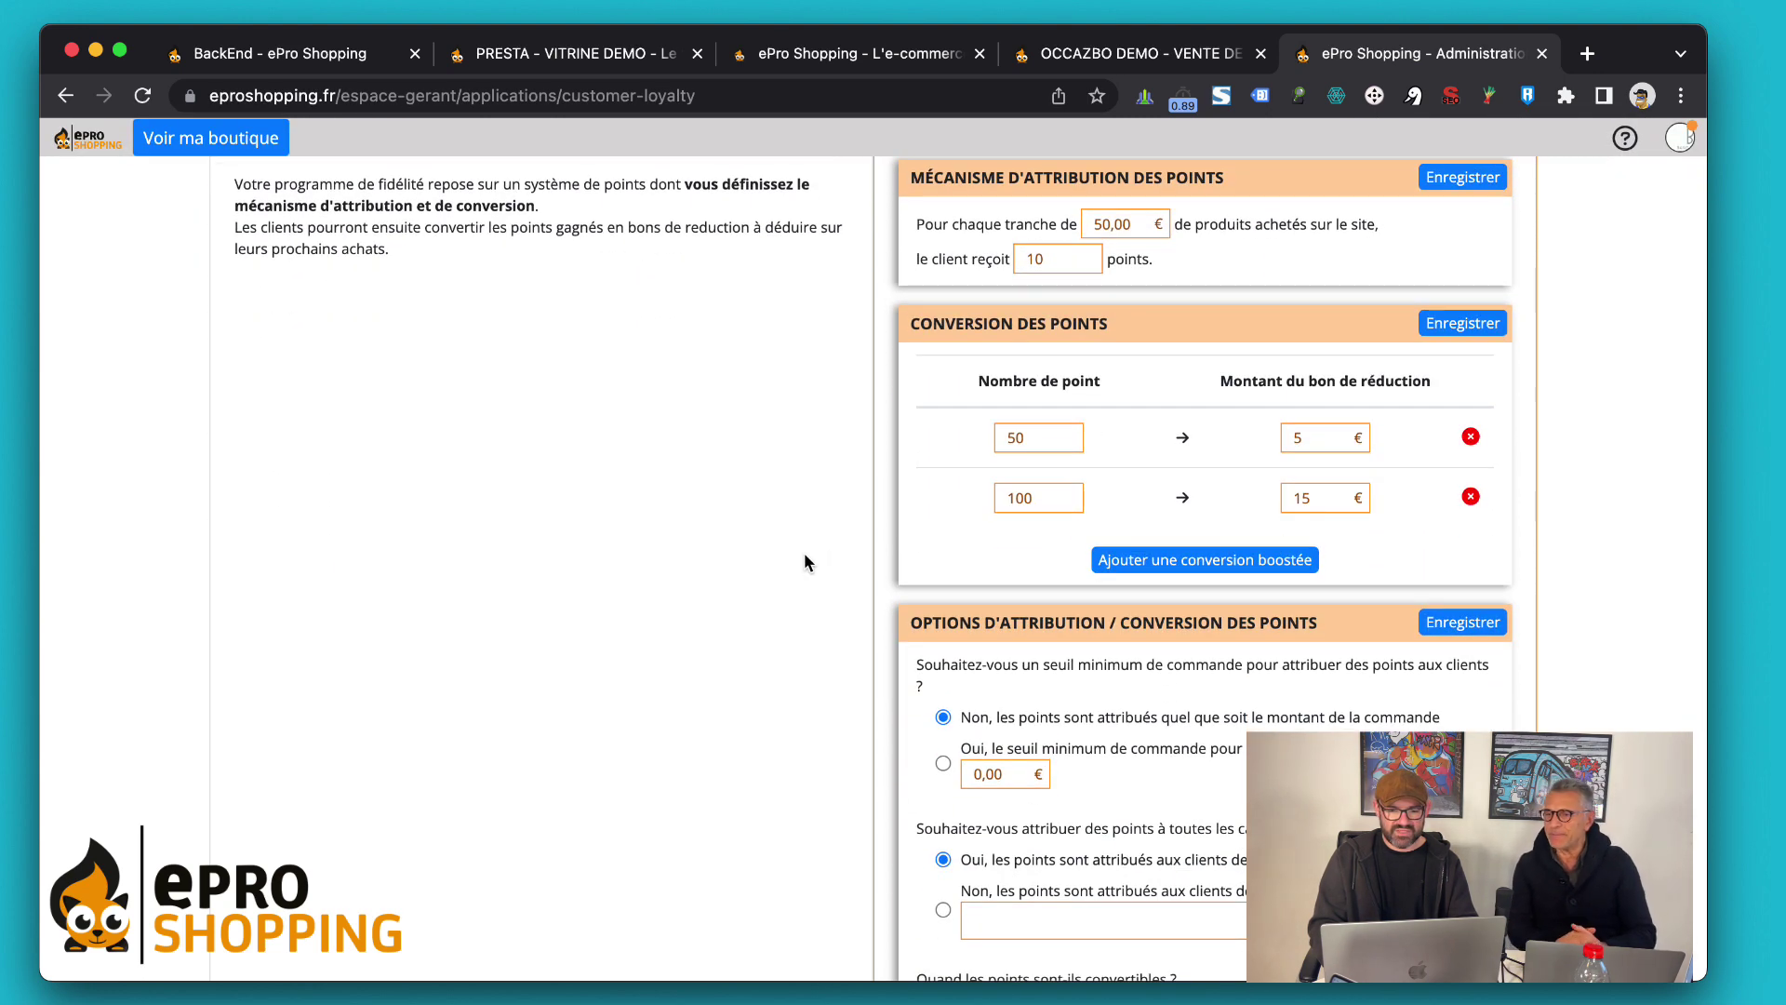
scroll(804, 555, down, 1)
scroll(822, 555, down, 1)
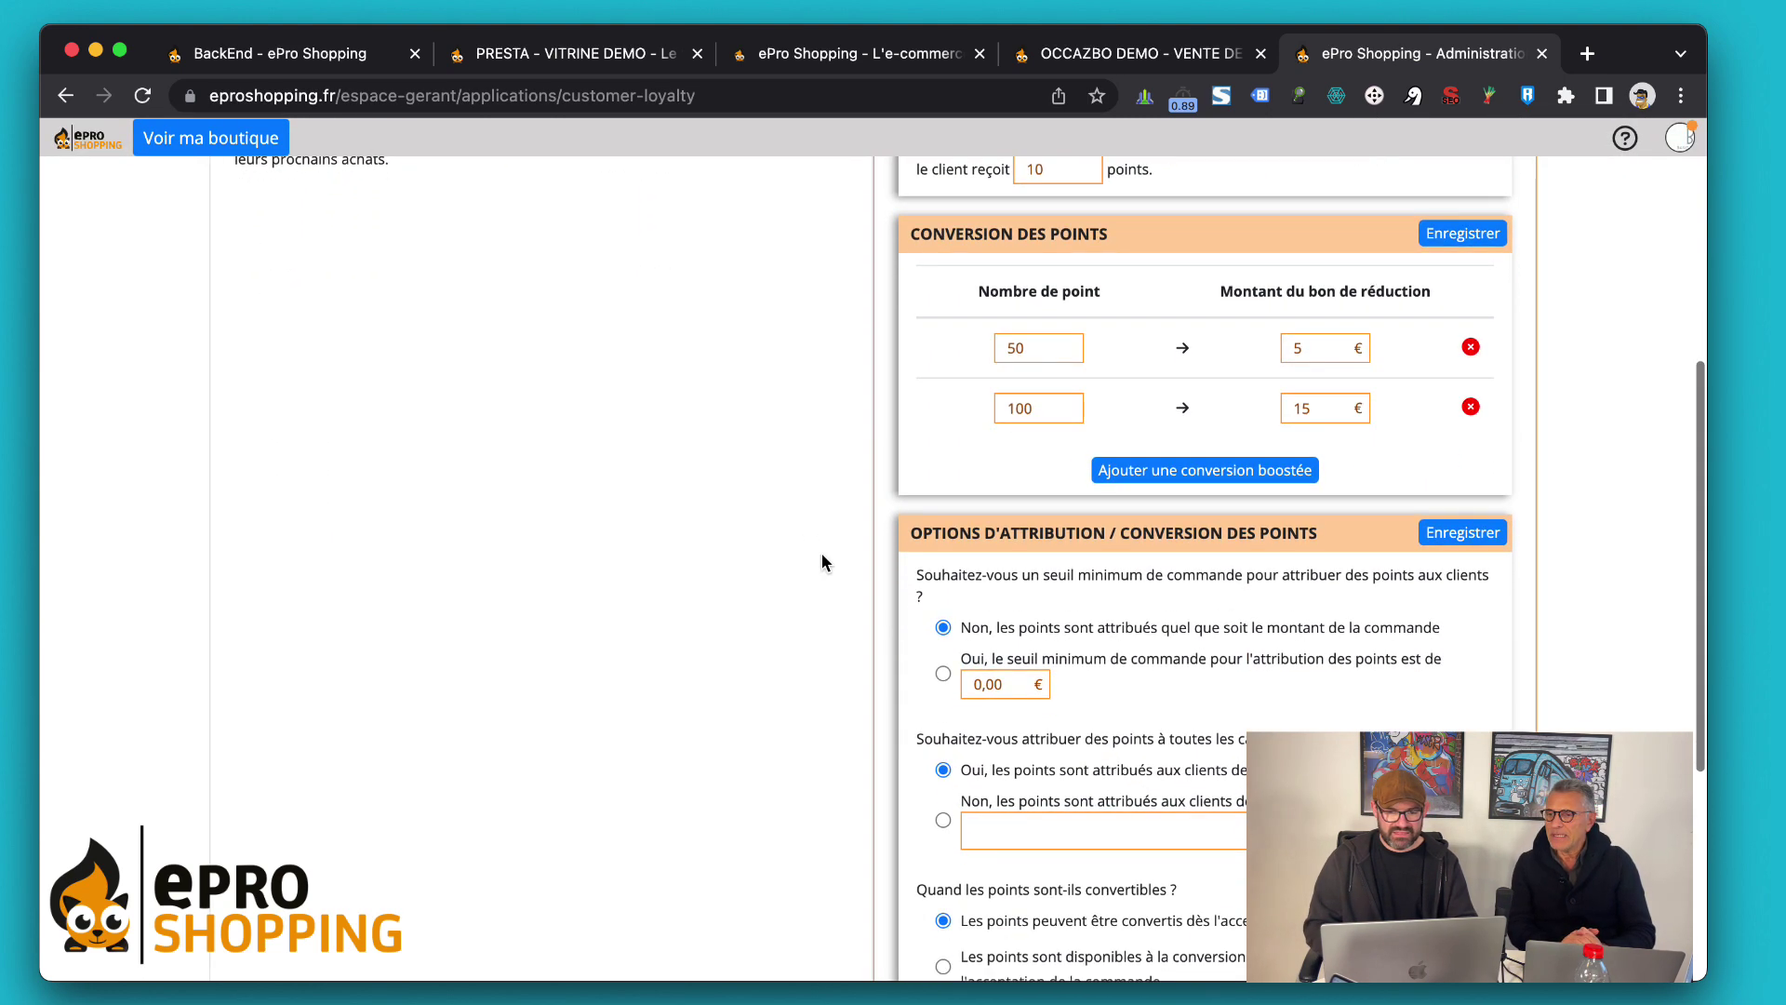
scroll(823, 555, down, 2)
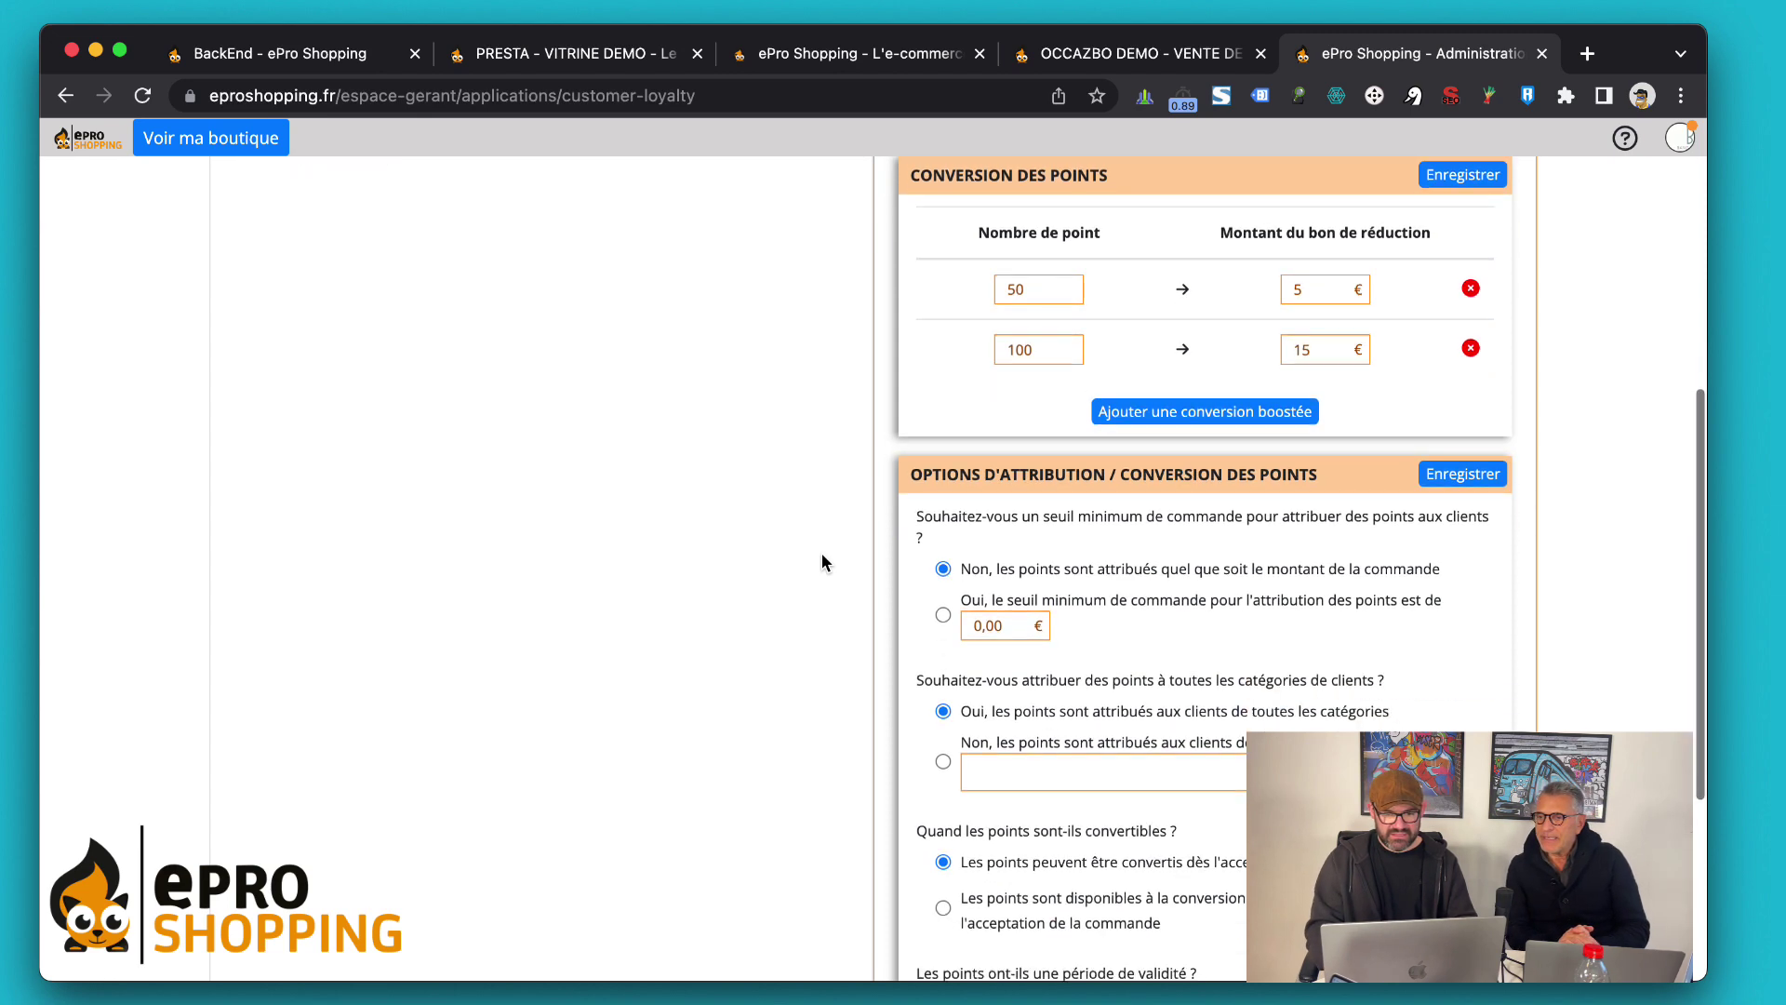
scroll(871, 470, up, 3)
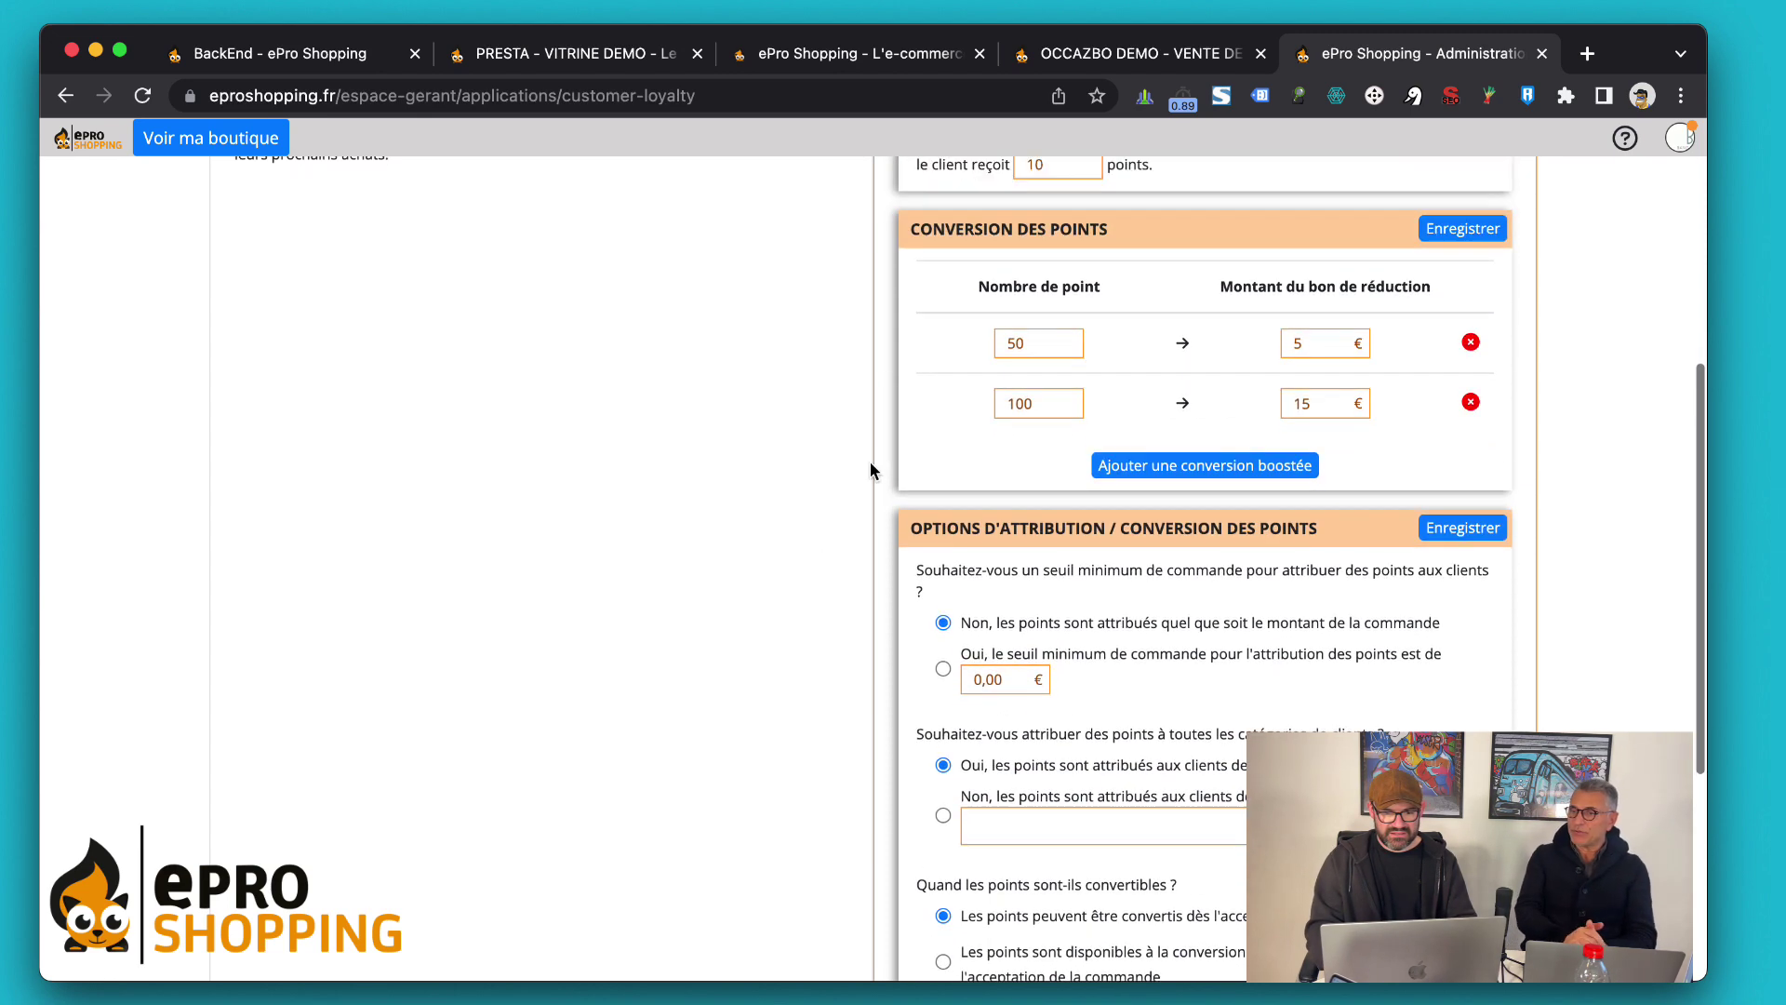
scroll(1215, 578, up, 5)
scroll(1216, 584, down, 4)
scroll(1216, 584, right, 2)
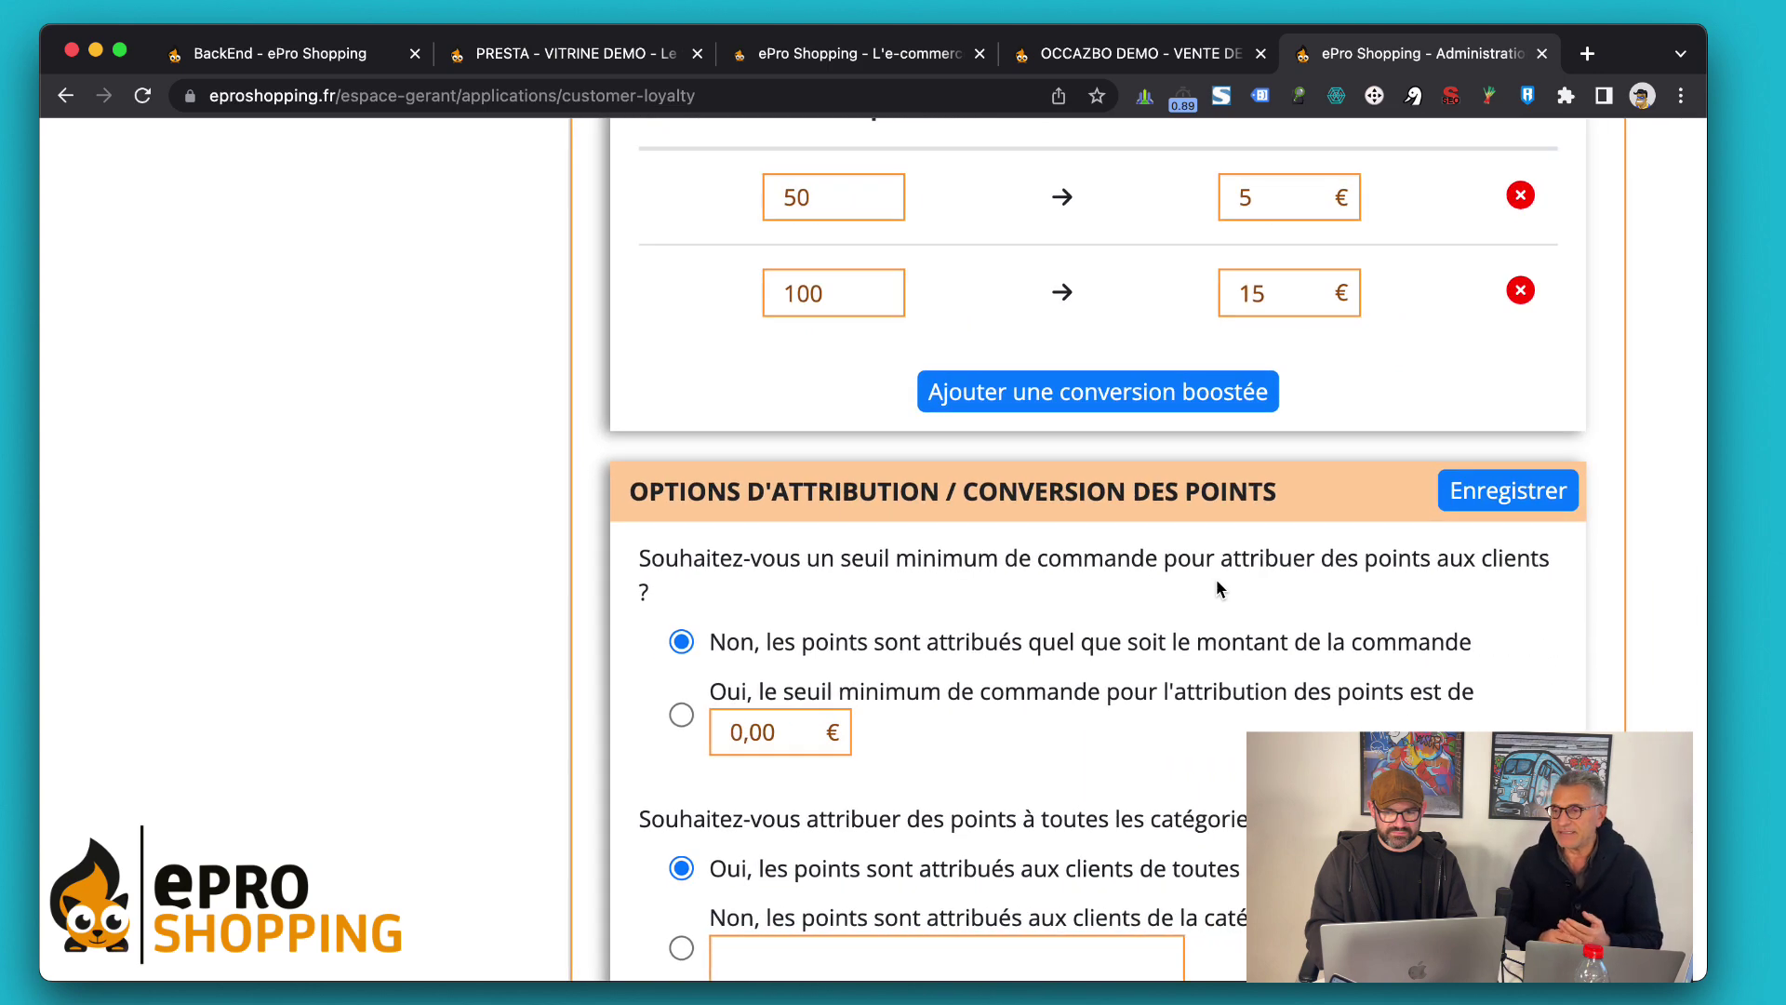
scroll(1215, 584, down, 2)
scroll(1215, 584, right, 2)
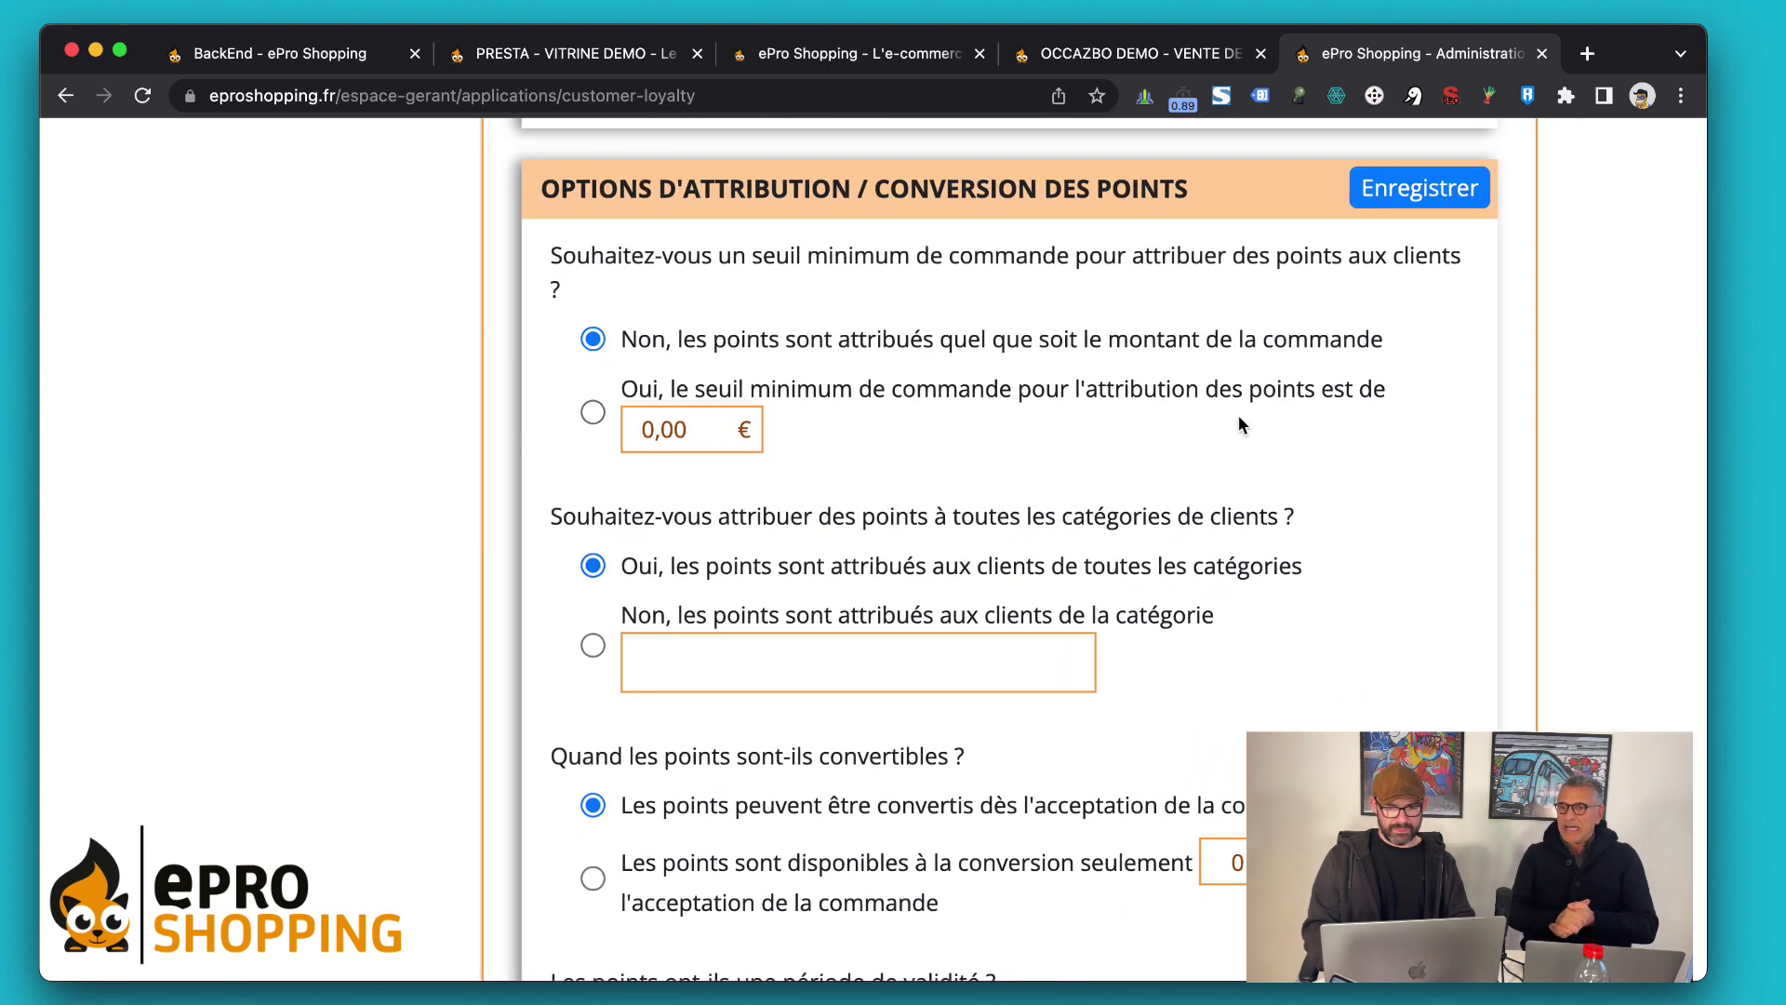
scroll(1238, 415, up, 1)
drag(550, 263, 555, 346)
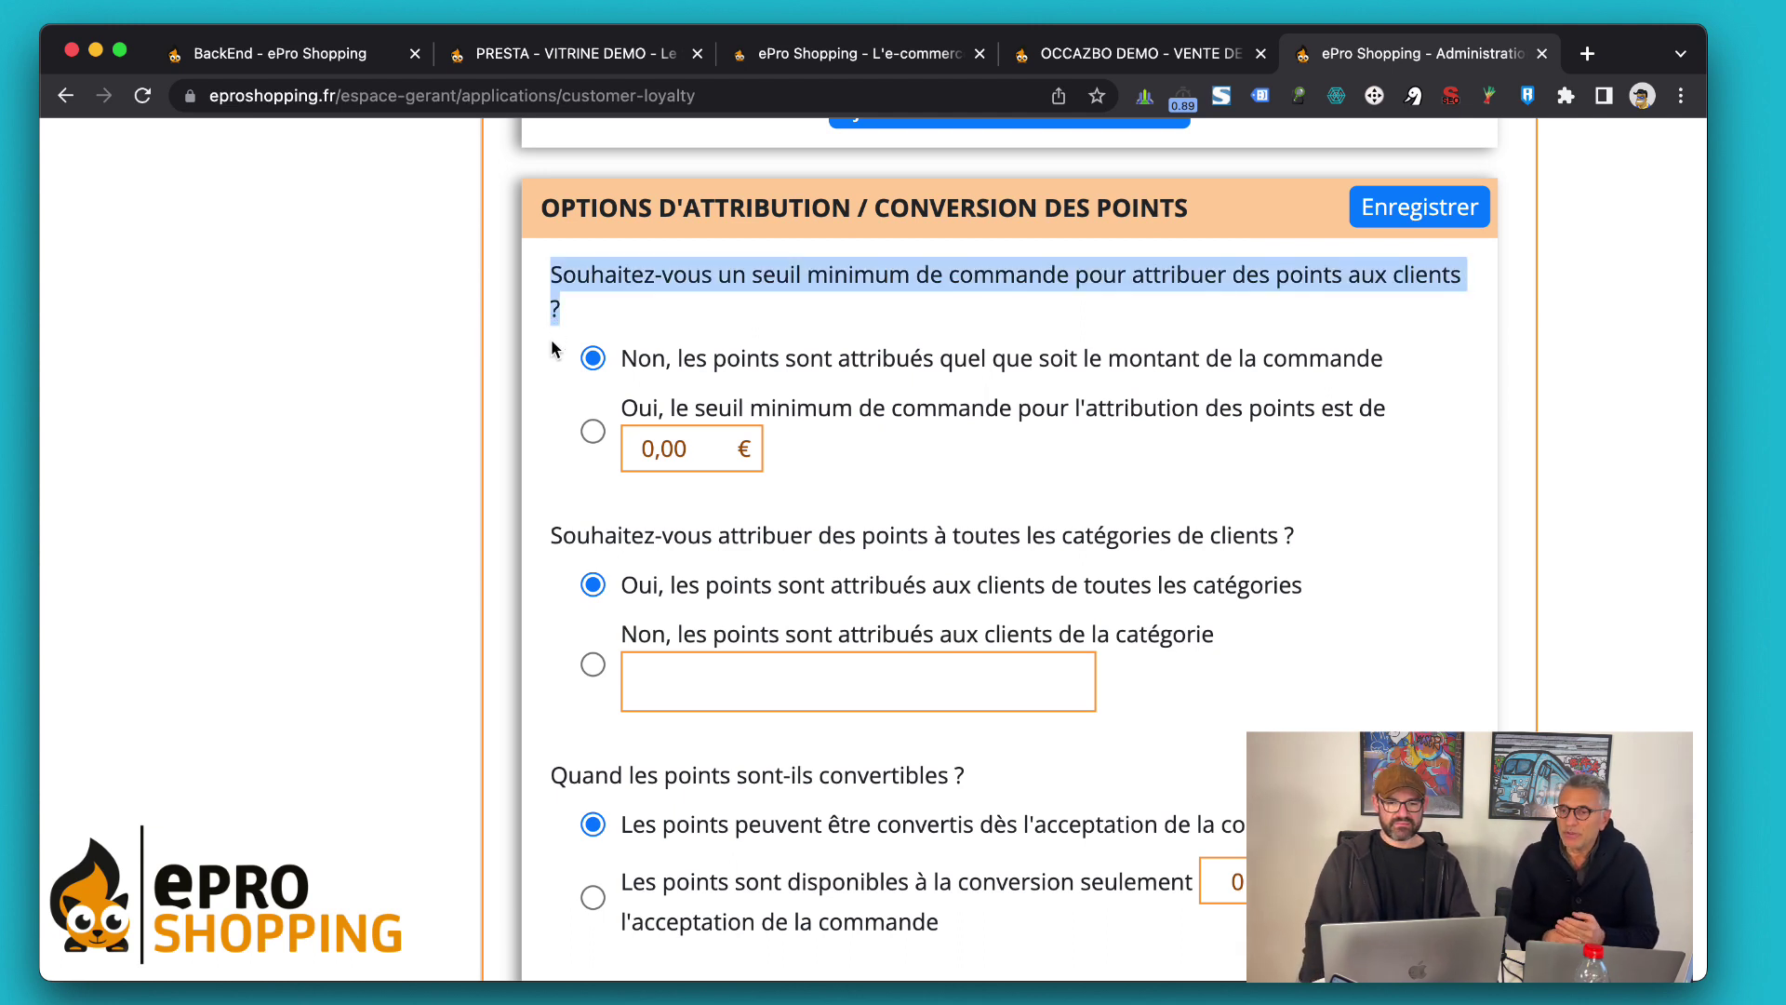
click(514, 281)
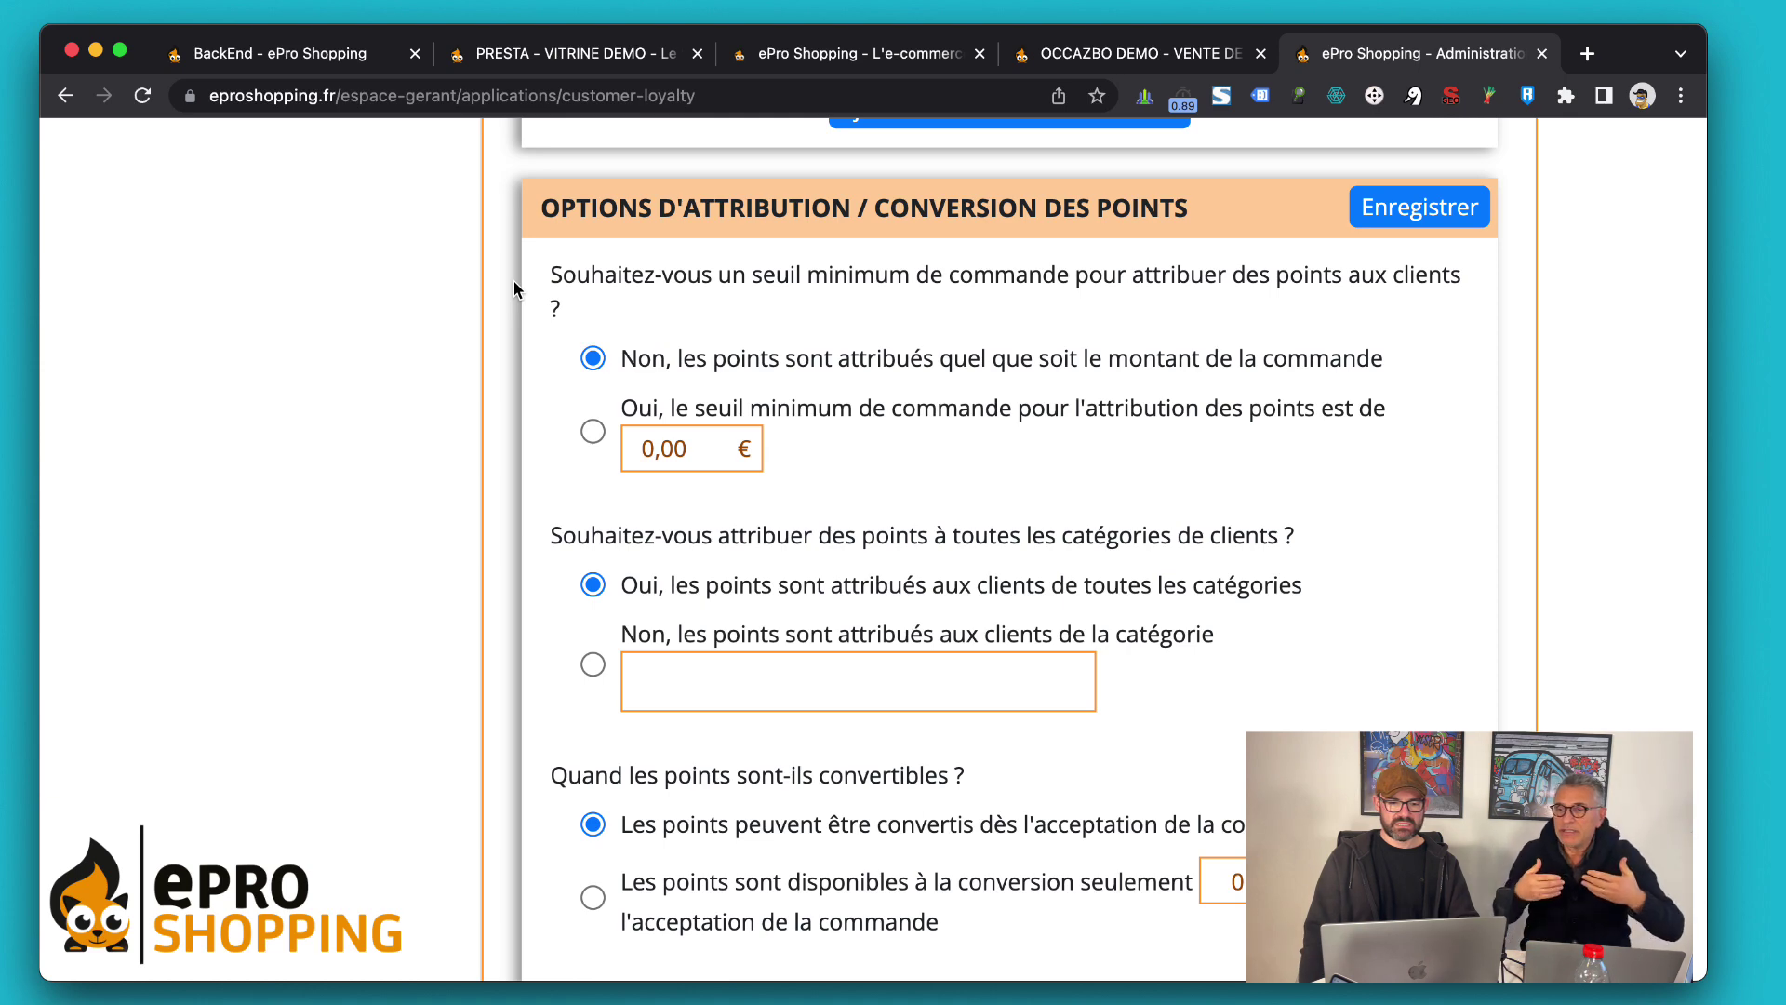
scroll(514, 281, up, 1)
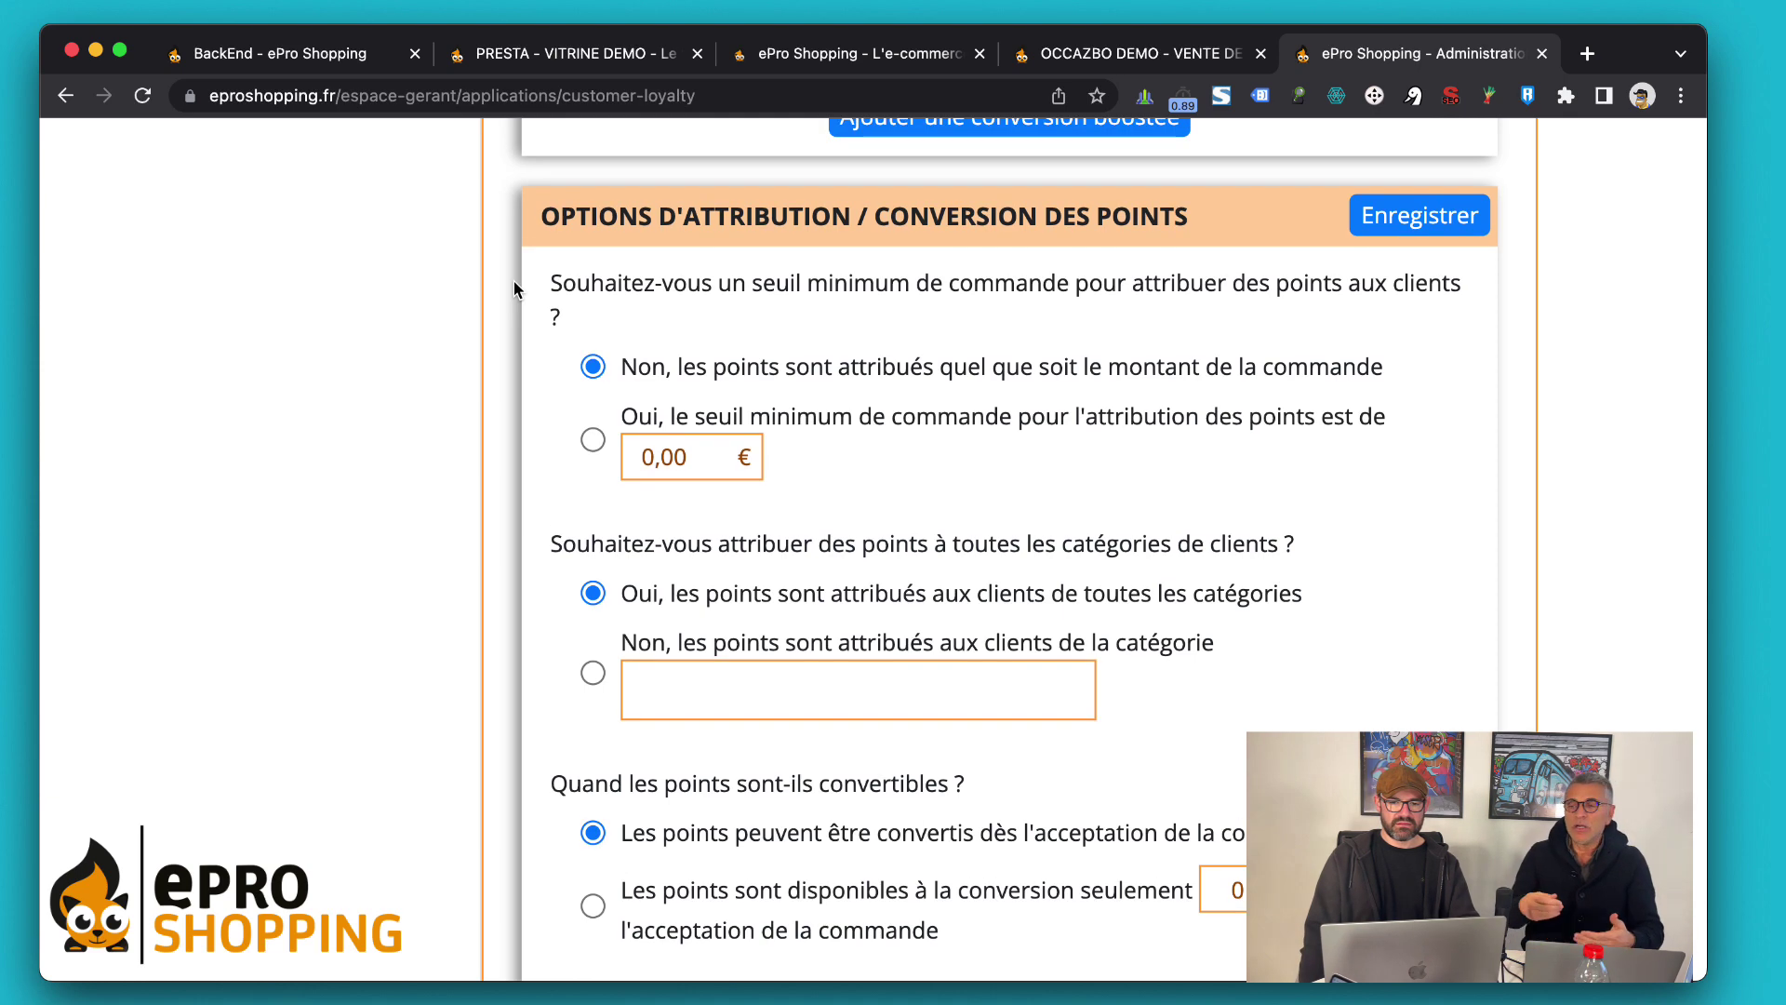
scroll(513, 288, up, 5)
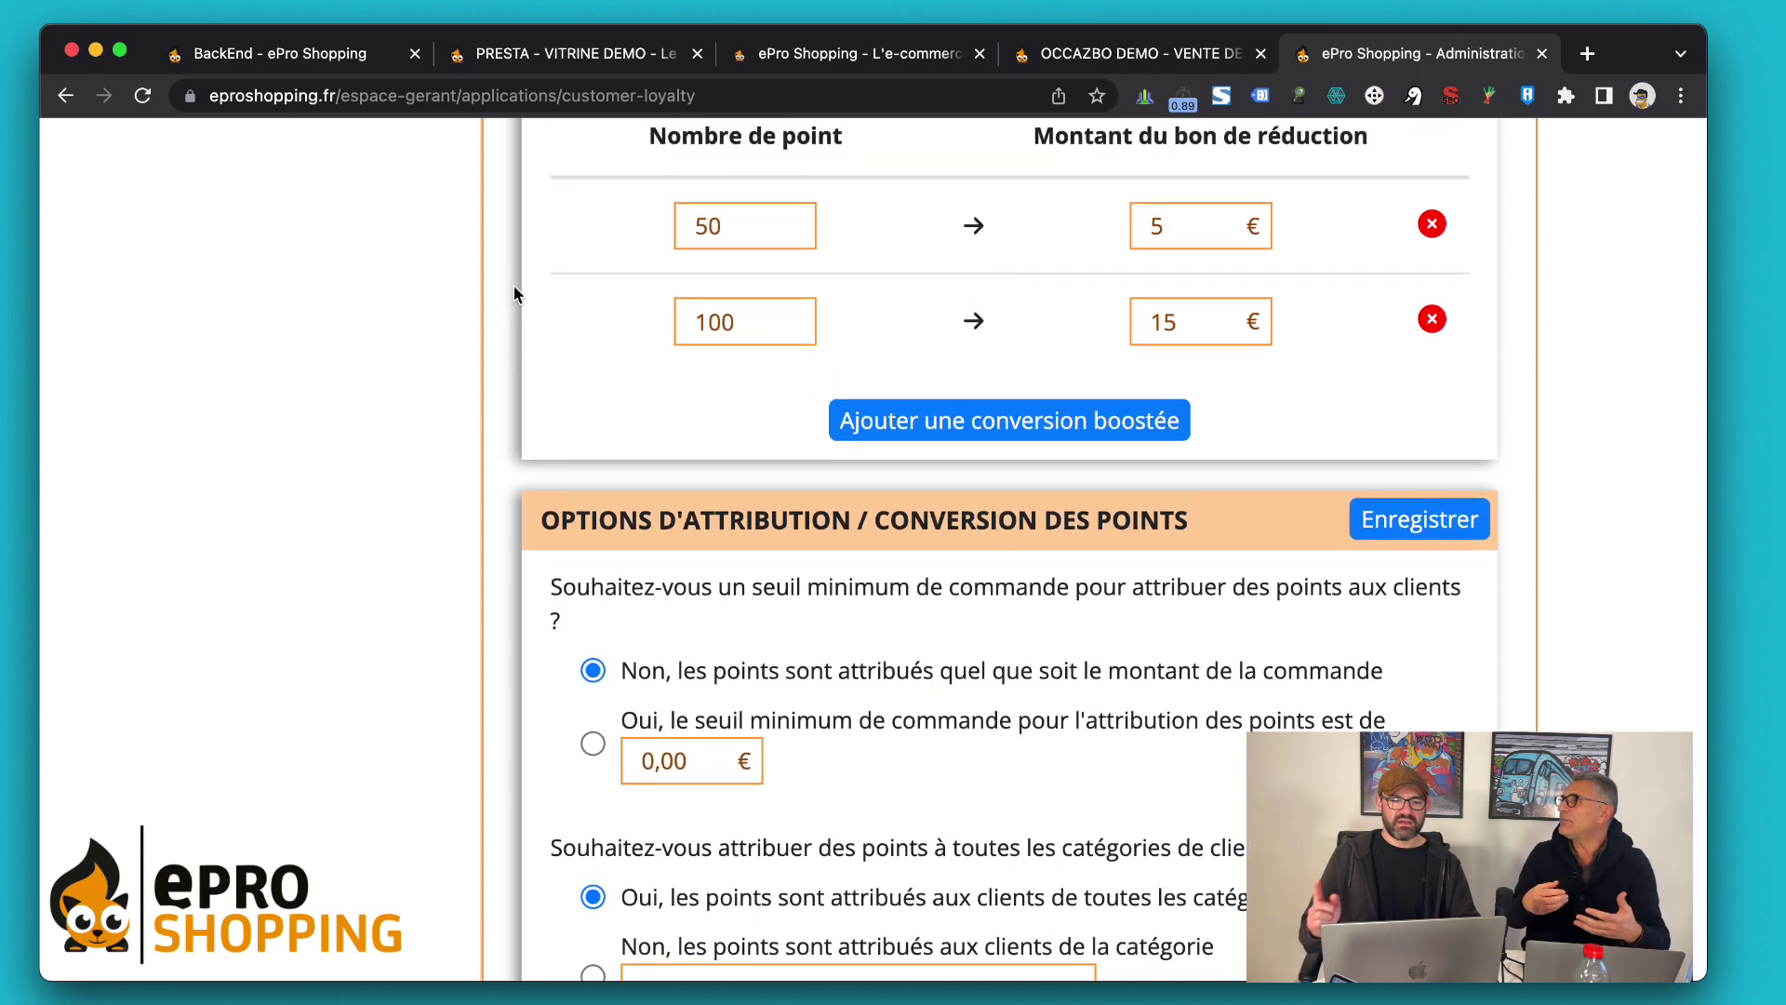
Scroll back up to the Mécanisme d'attribution des points rule of 10 points per 50,00 €
scroll(513, 294, up, 4)
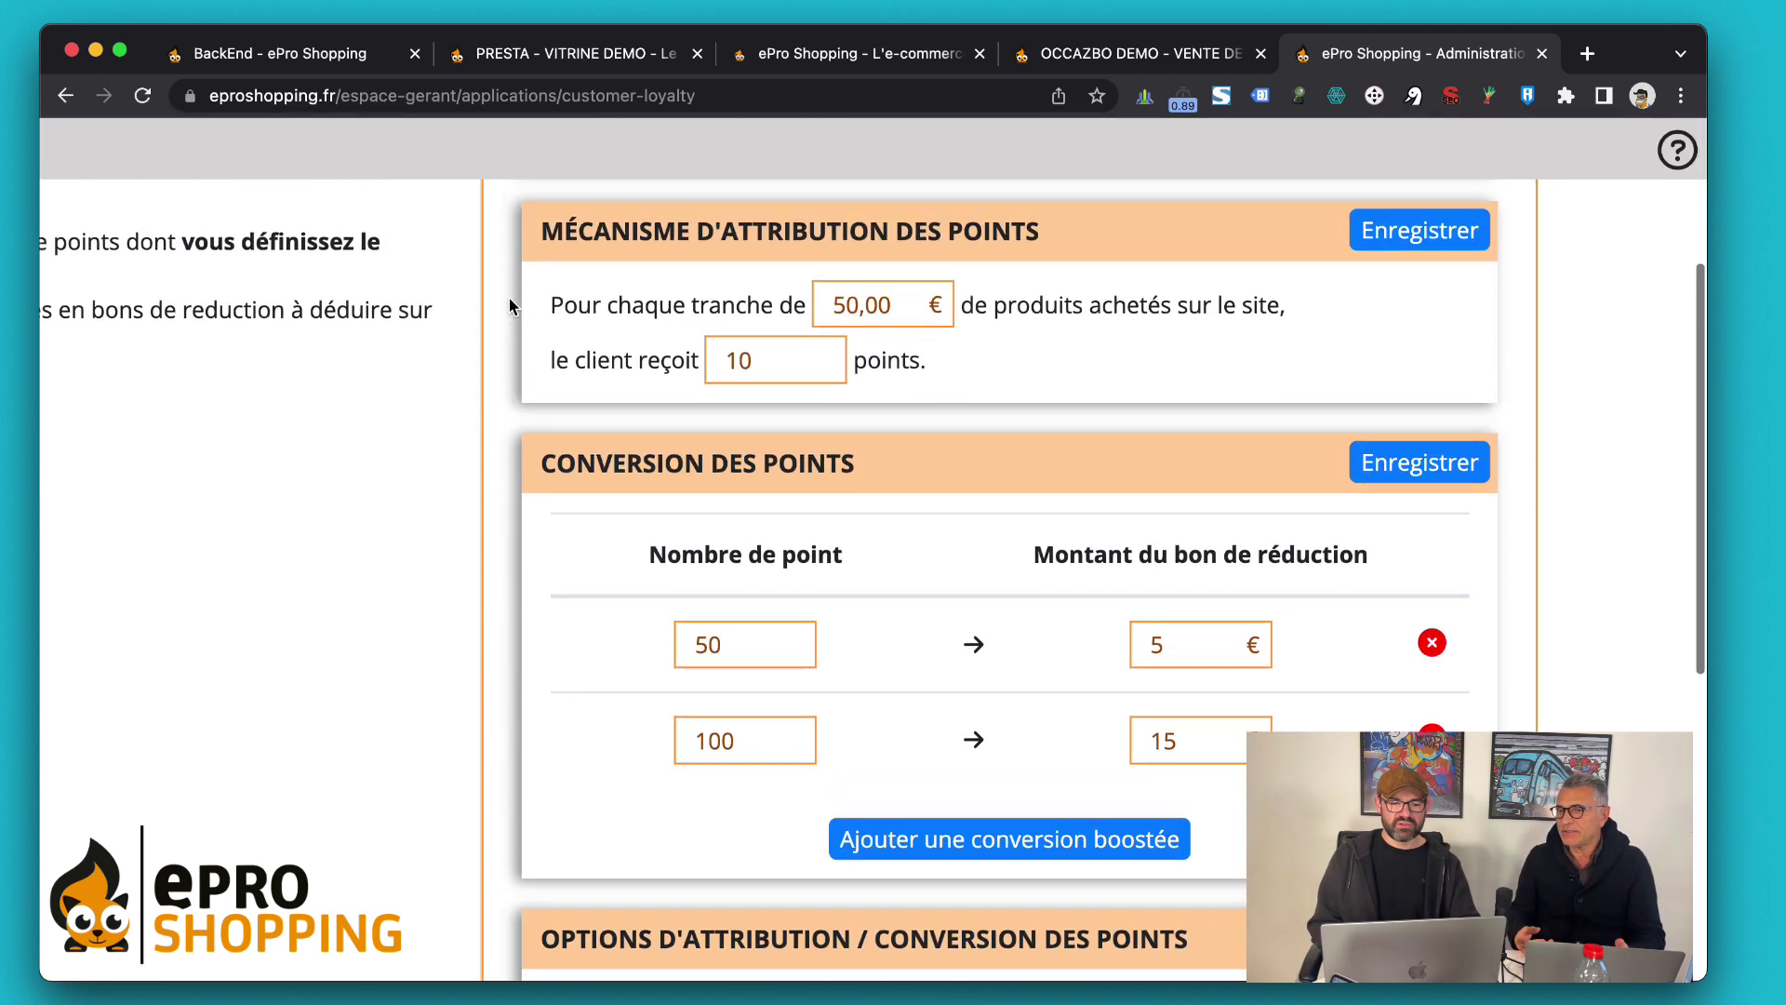
scroll(510, 297, up, 1)
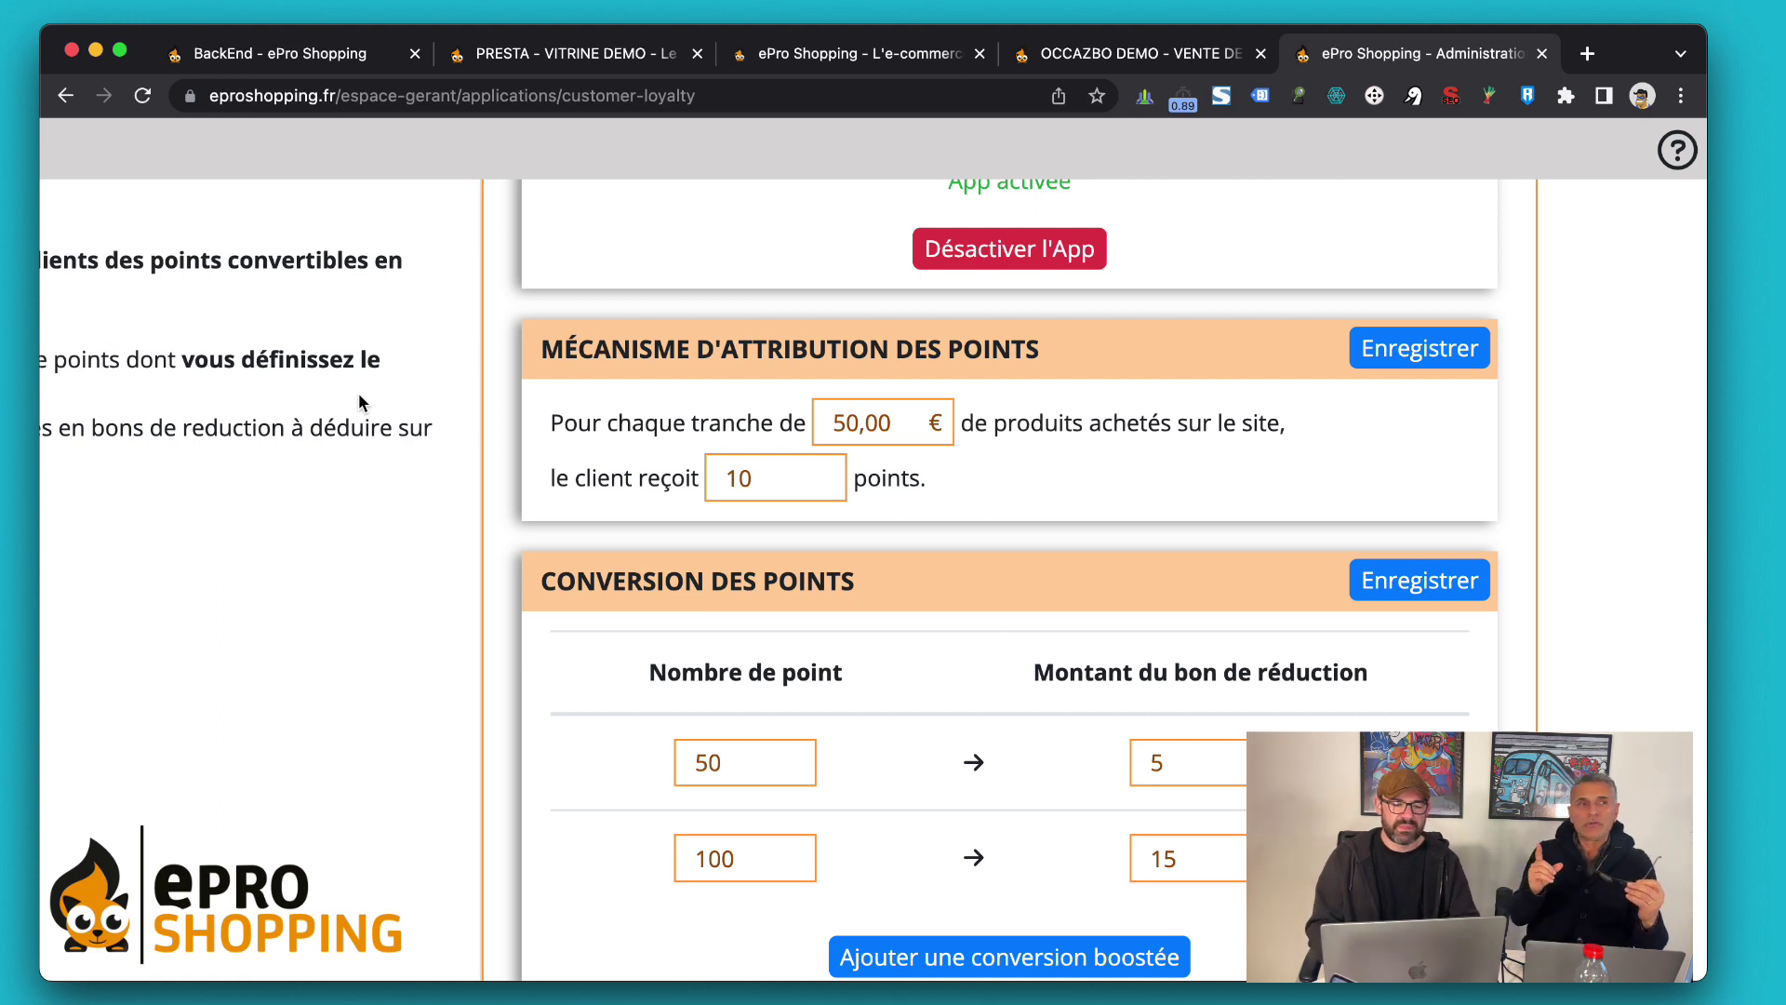
scroll(359, 395, down, 1)
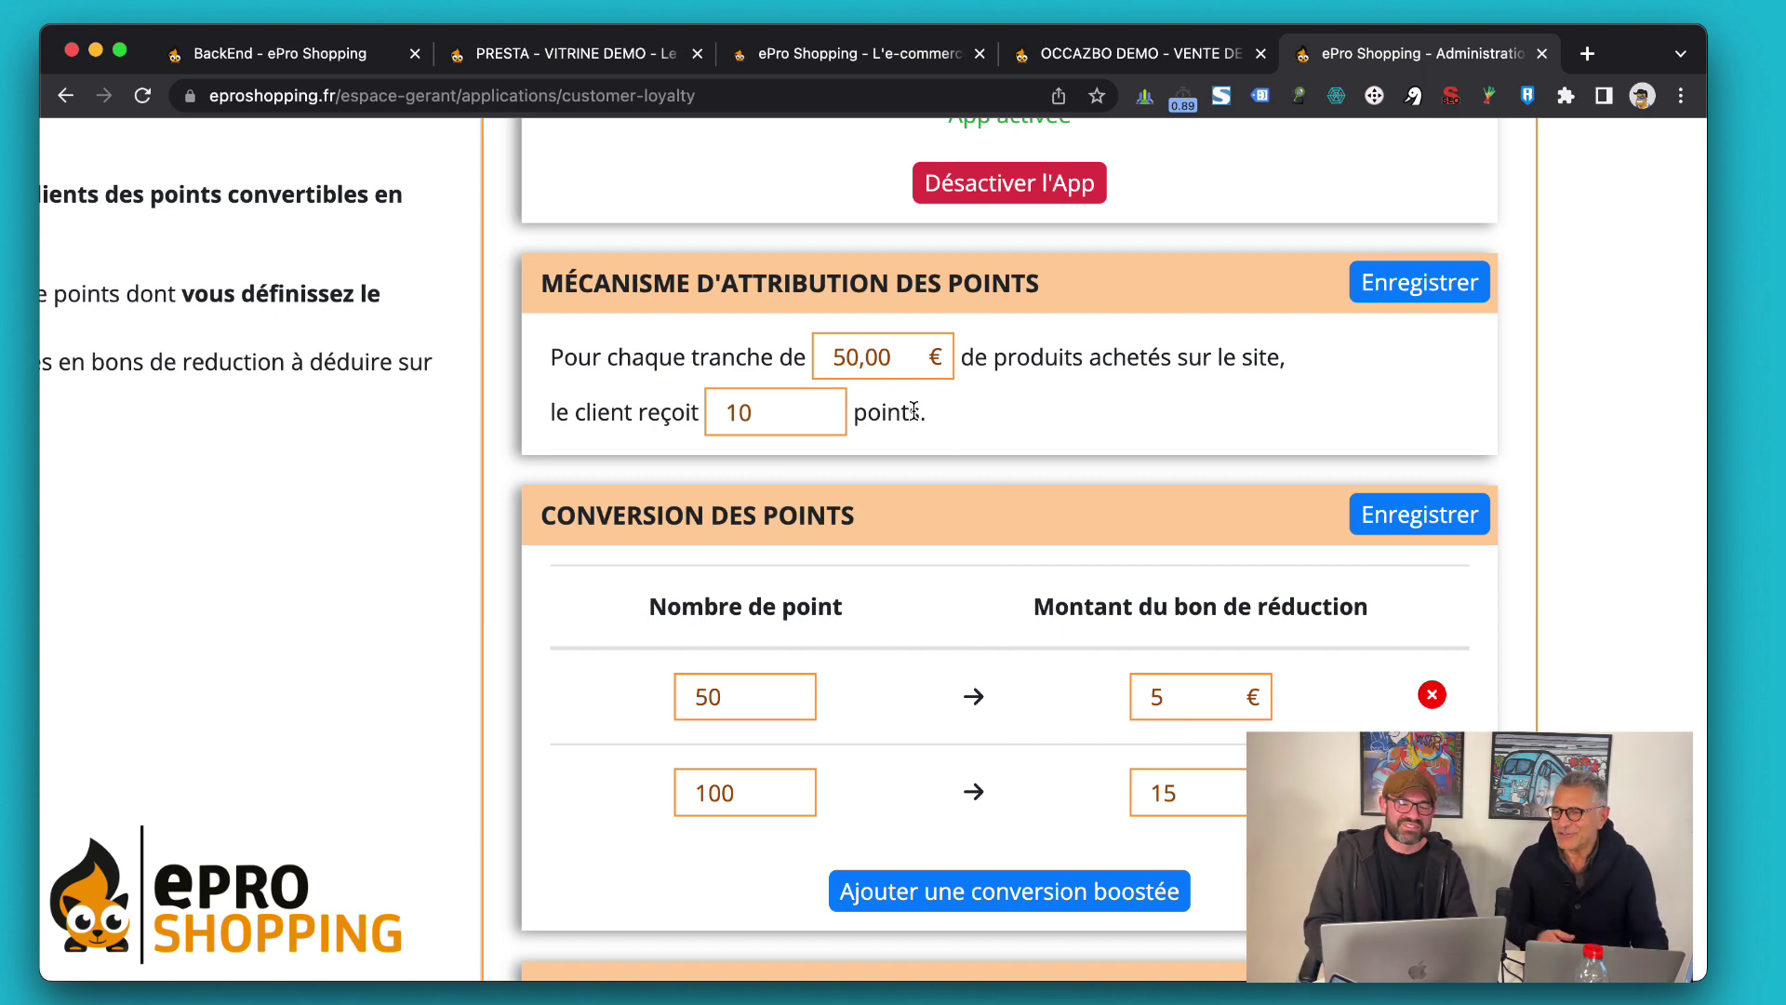
Scroll past Conversion des points into Options d'attribution, briefly highlighting the customer-category question
scroll(915, 410, down, 1)
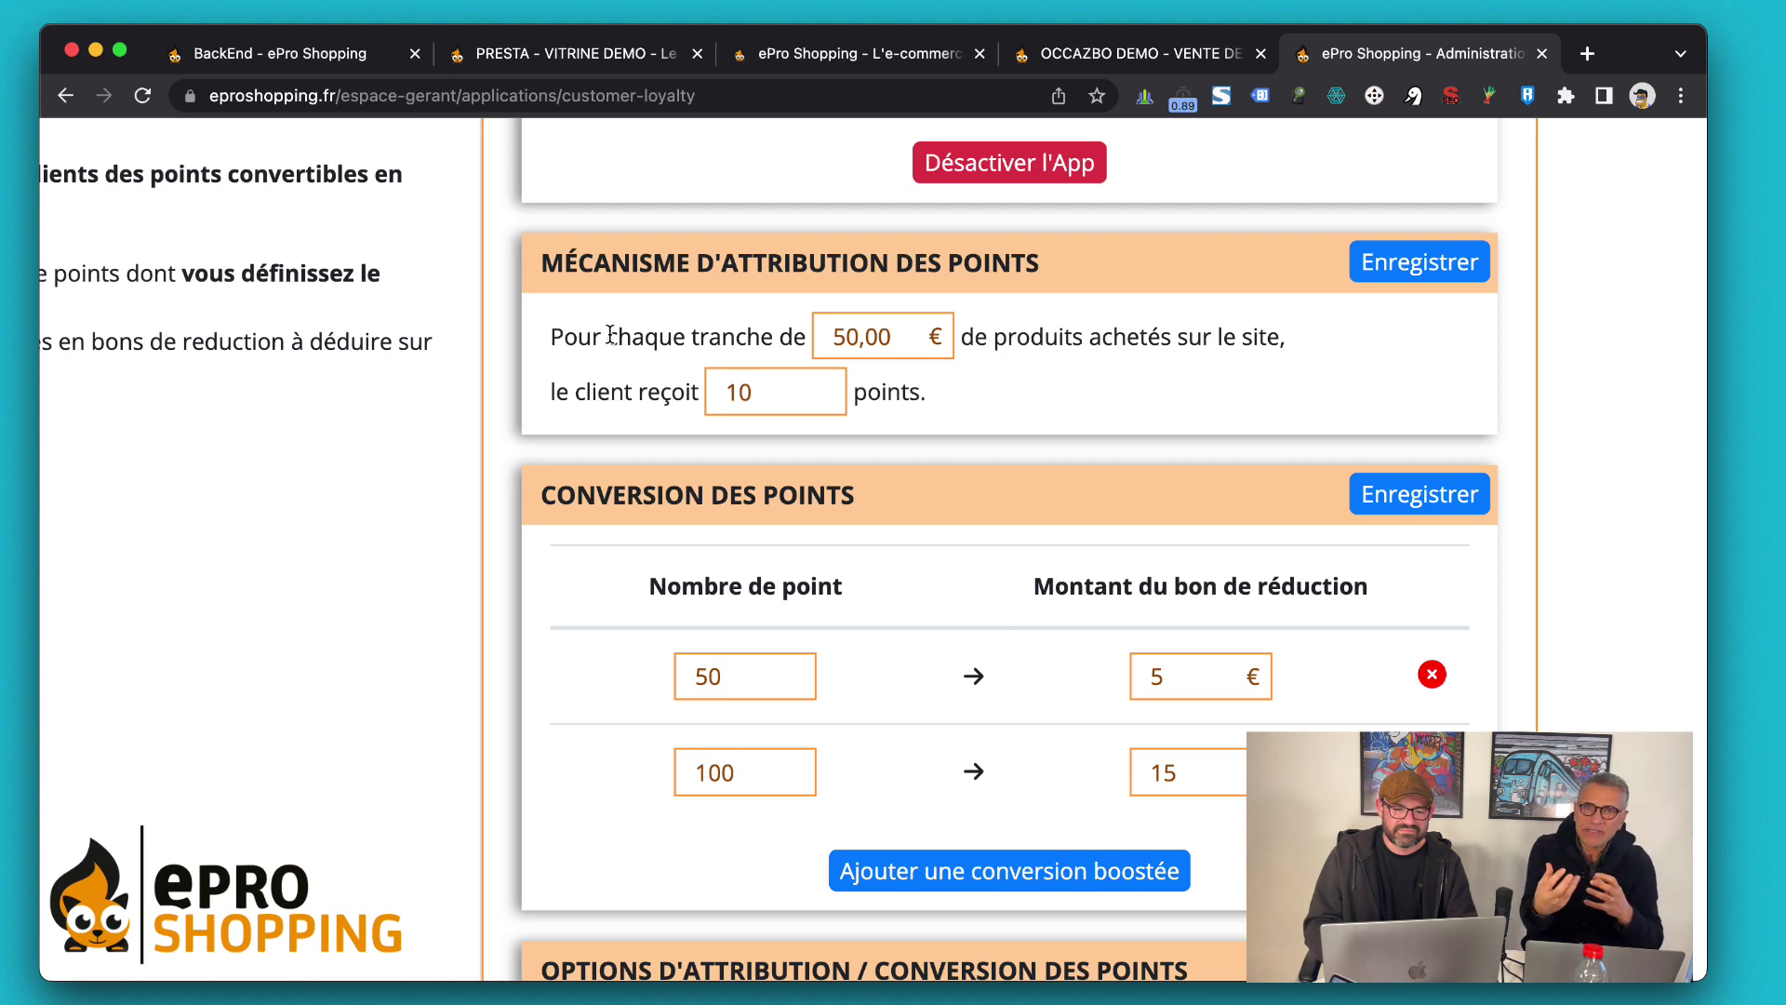
scroll(610, 335, down, 1)
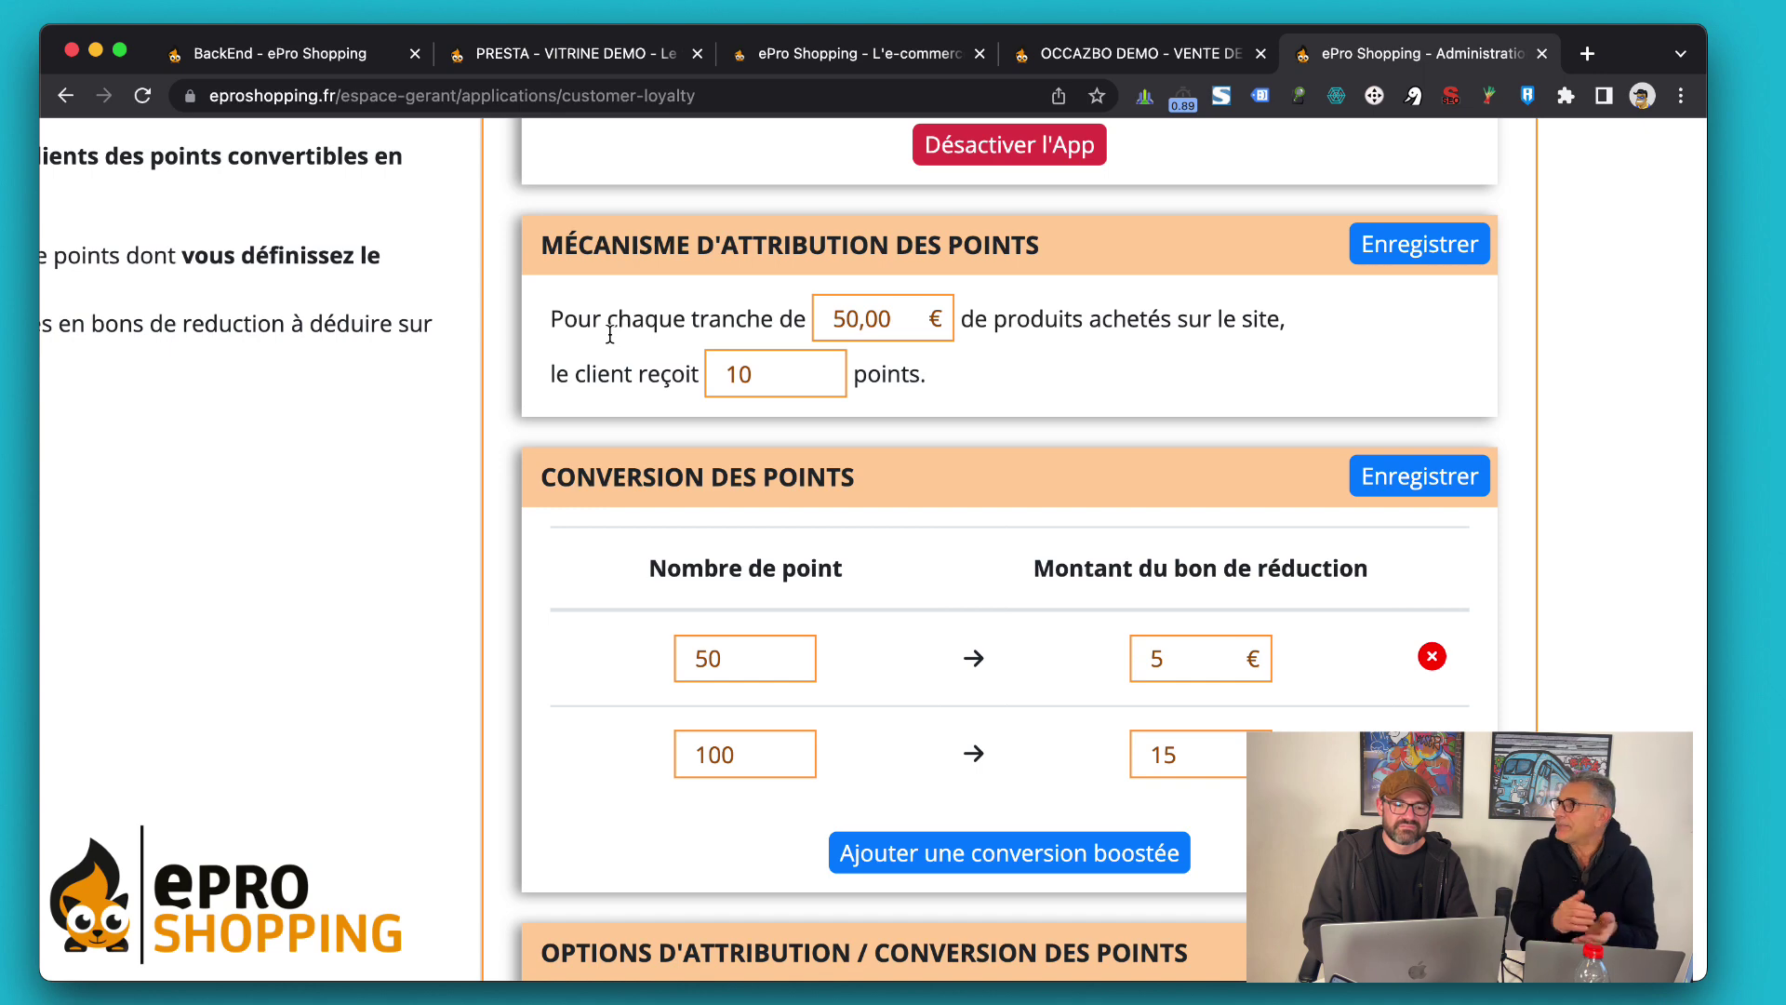
scroll(611, 335, down, 5)
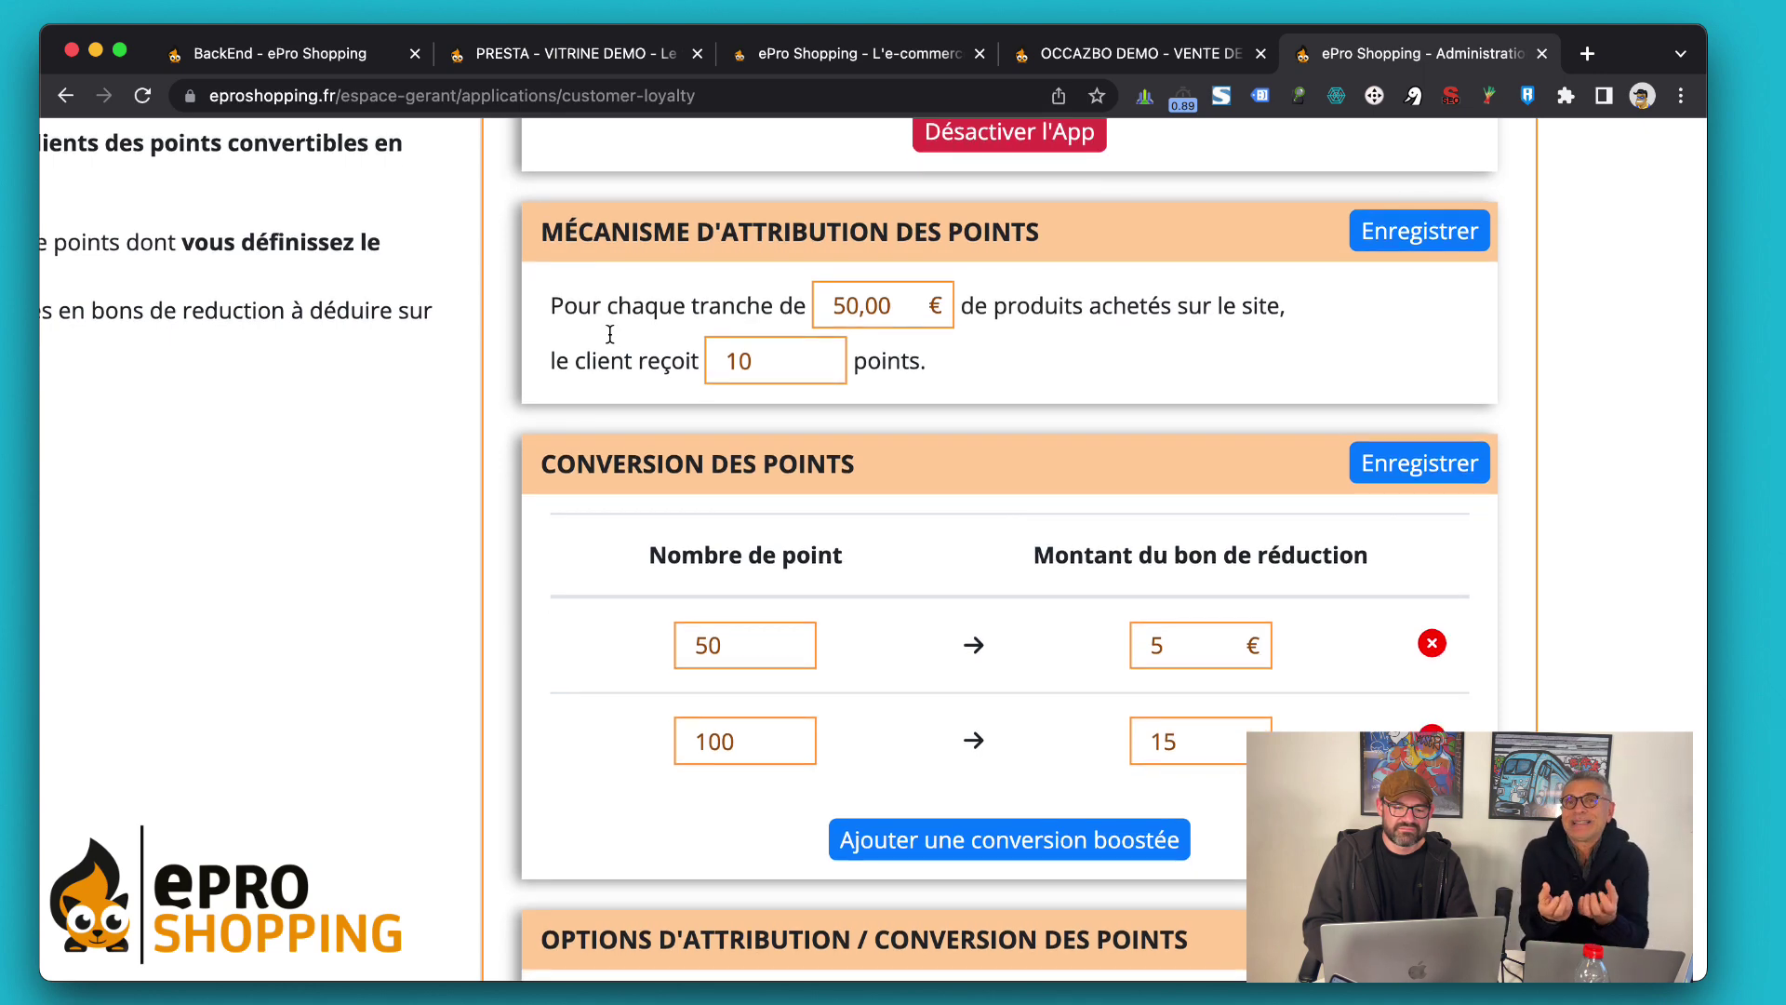
scroll(610, 335, down, 8)
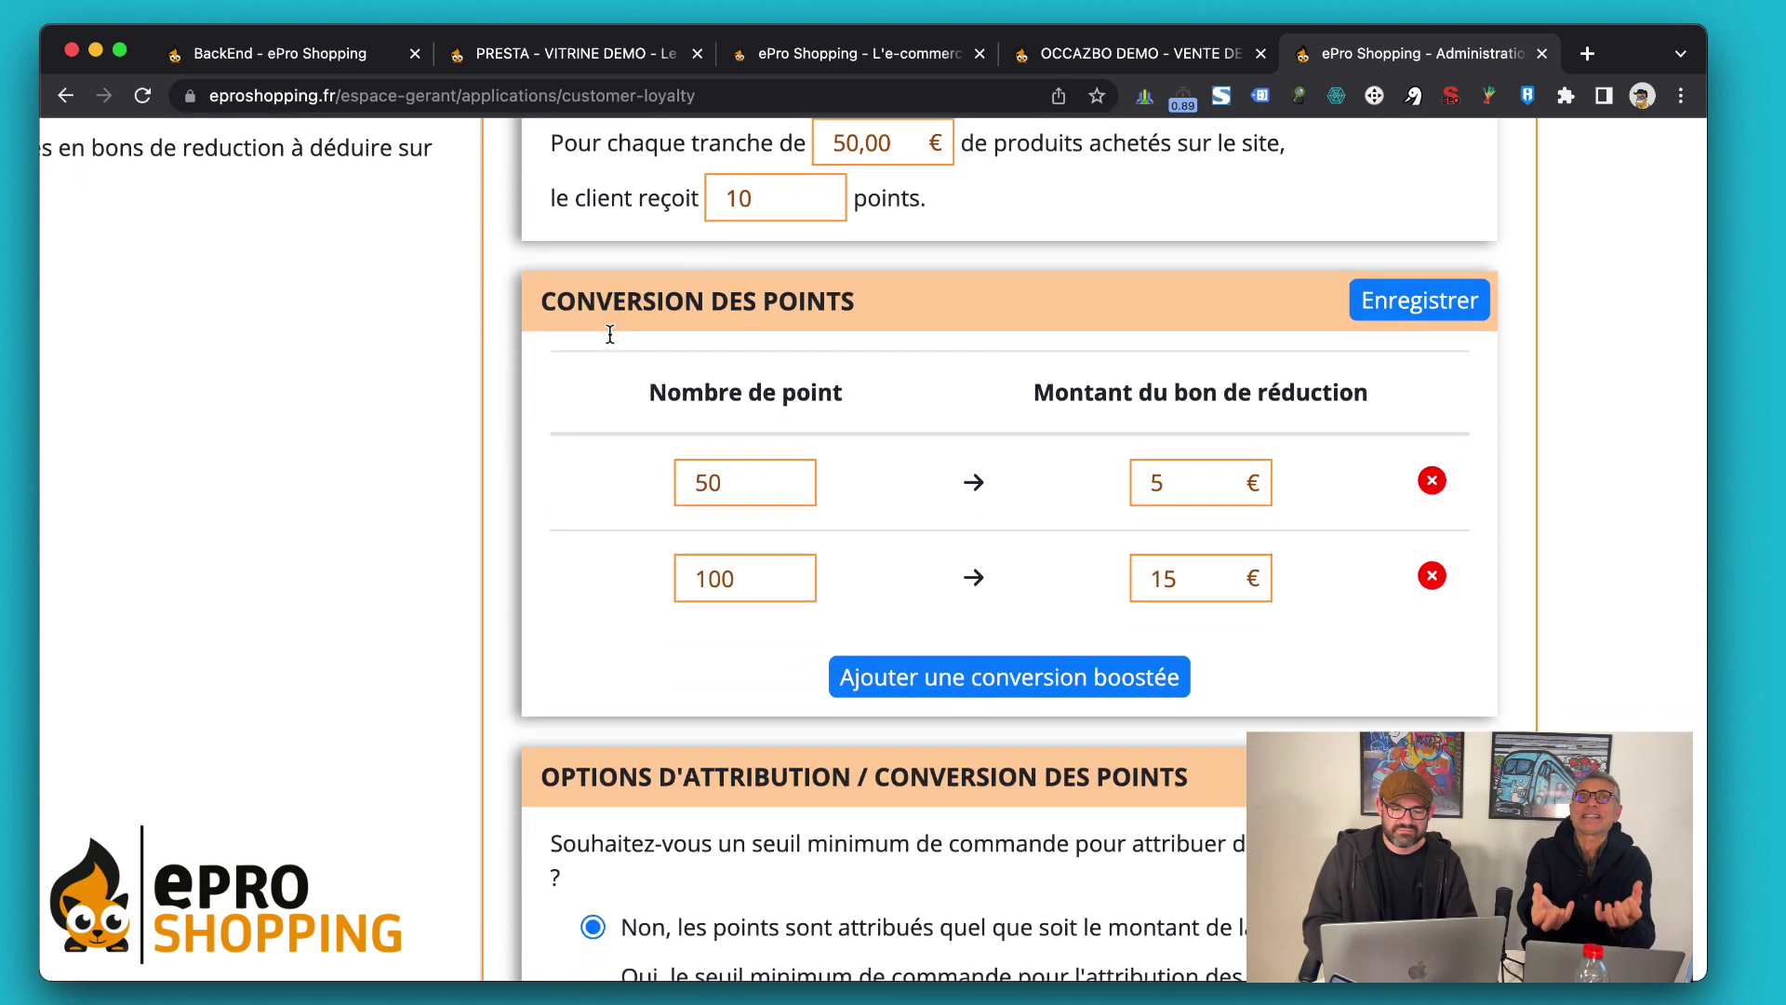
scroll(611, 334, down, 2)
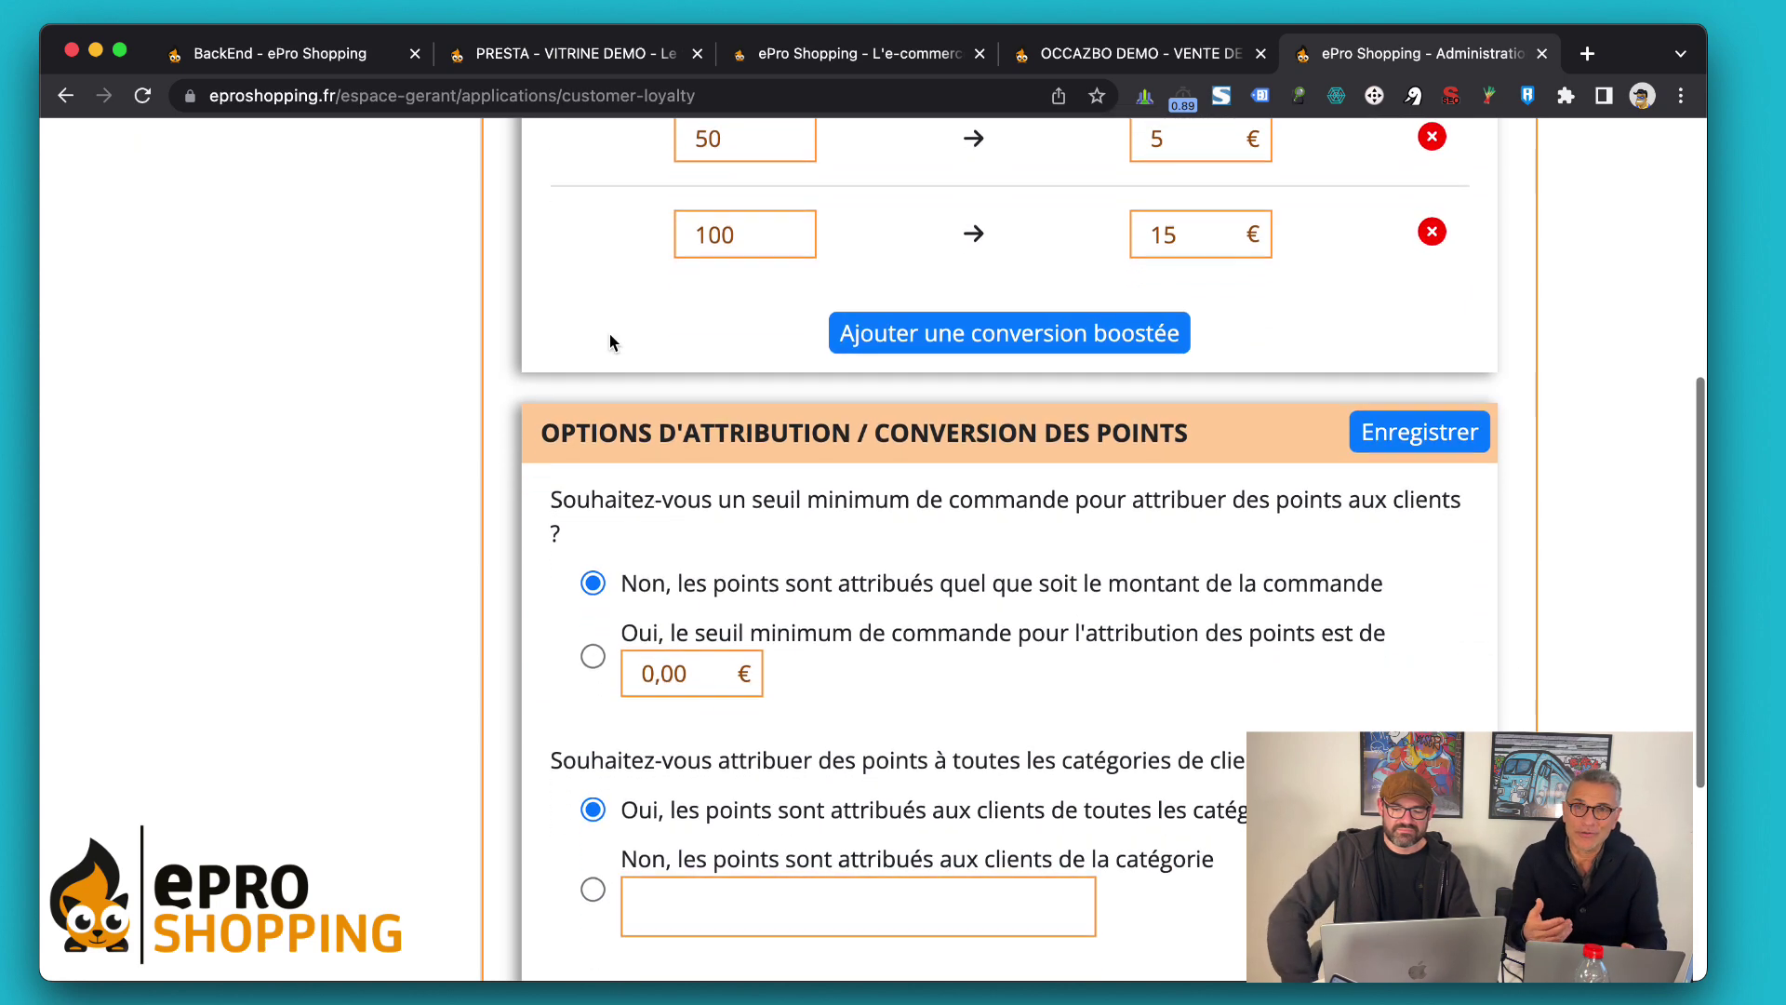
scroll(610, 334, down, 1)
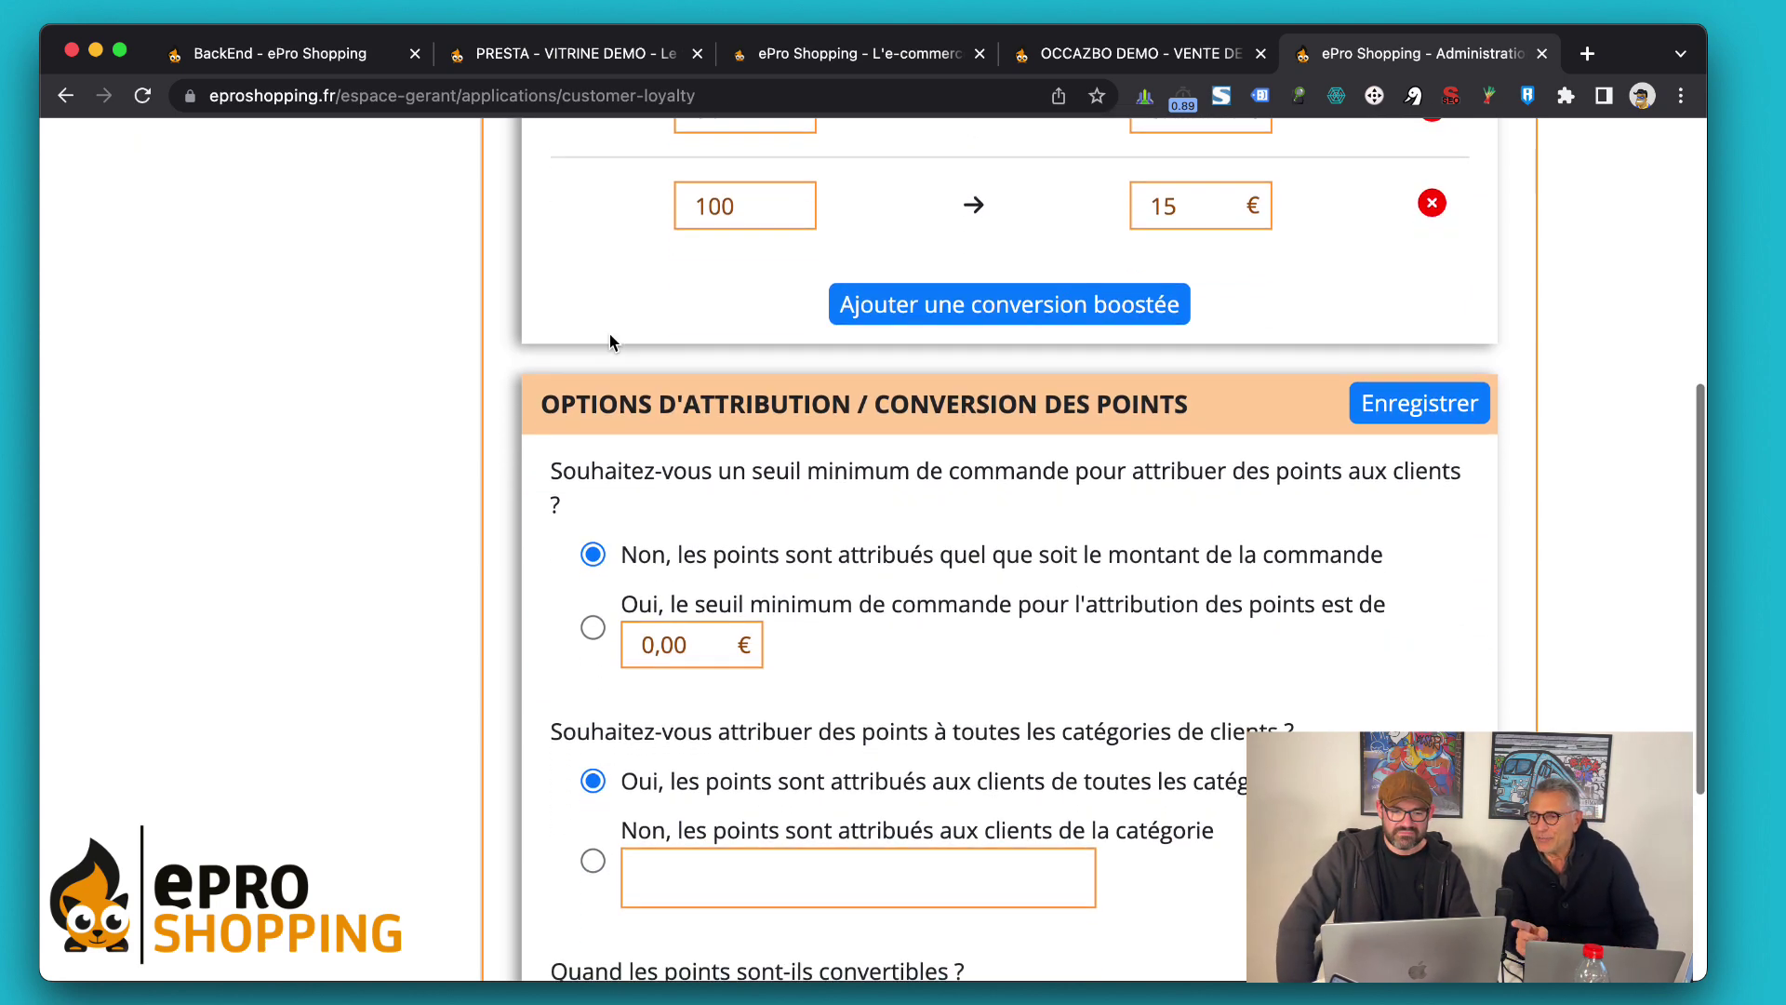
scroll(610, 335, down, 2)
scroll(610, 336, down, 1)
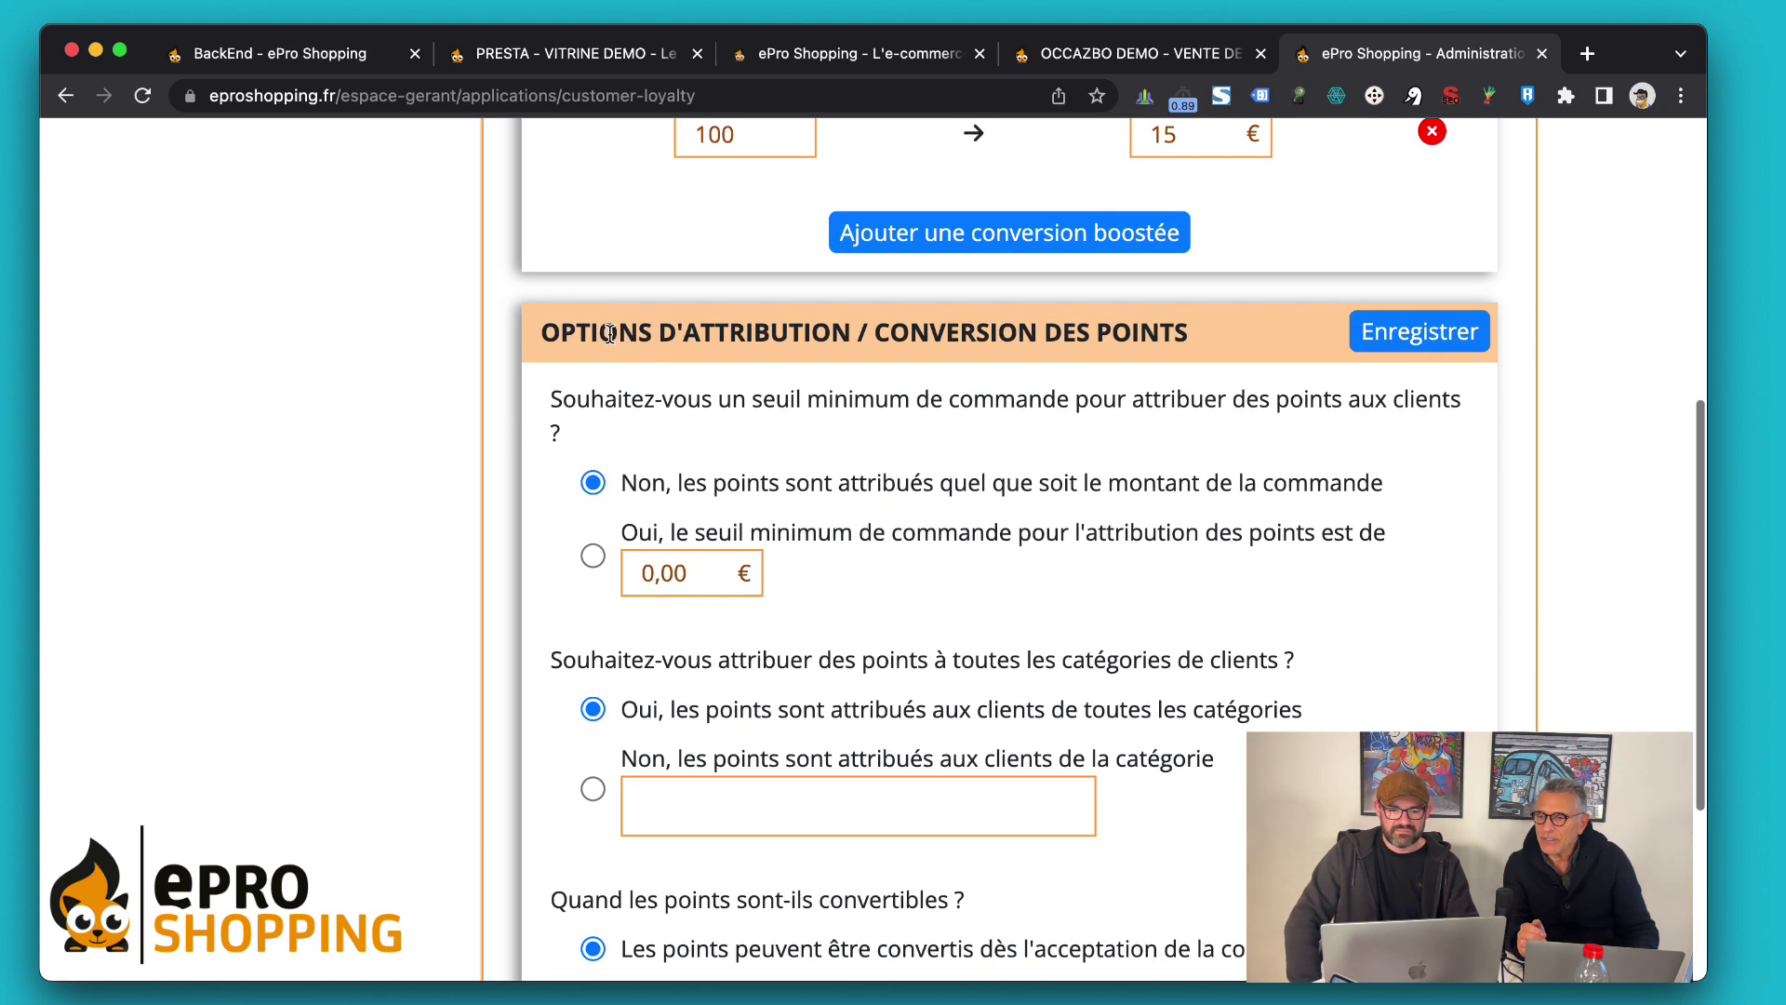
scroll(547, 493, down, 3)
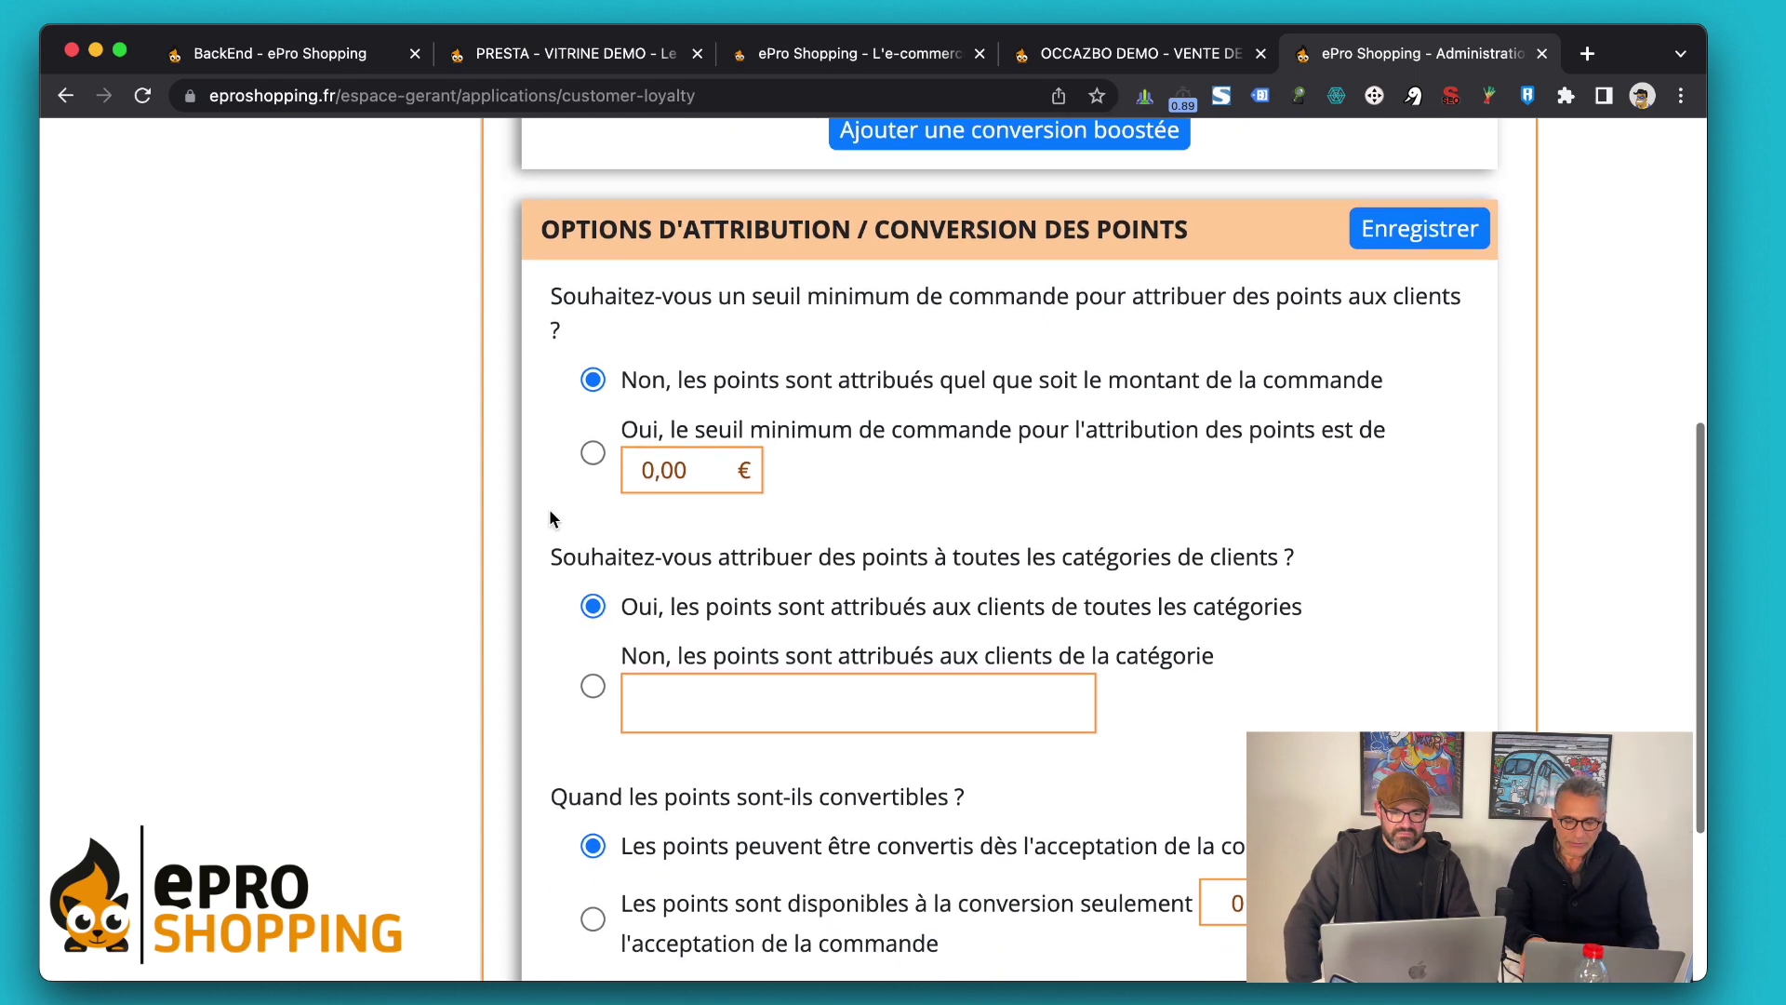
scroll(538, 559, down, 6)
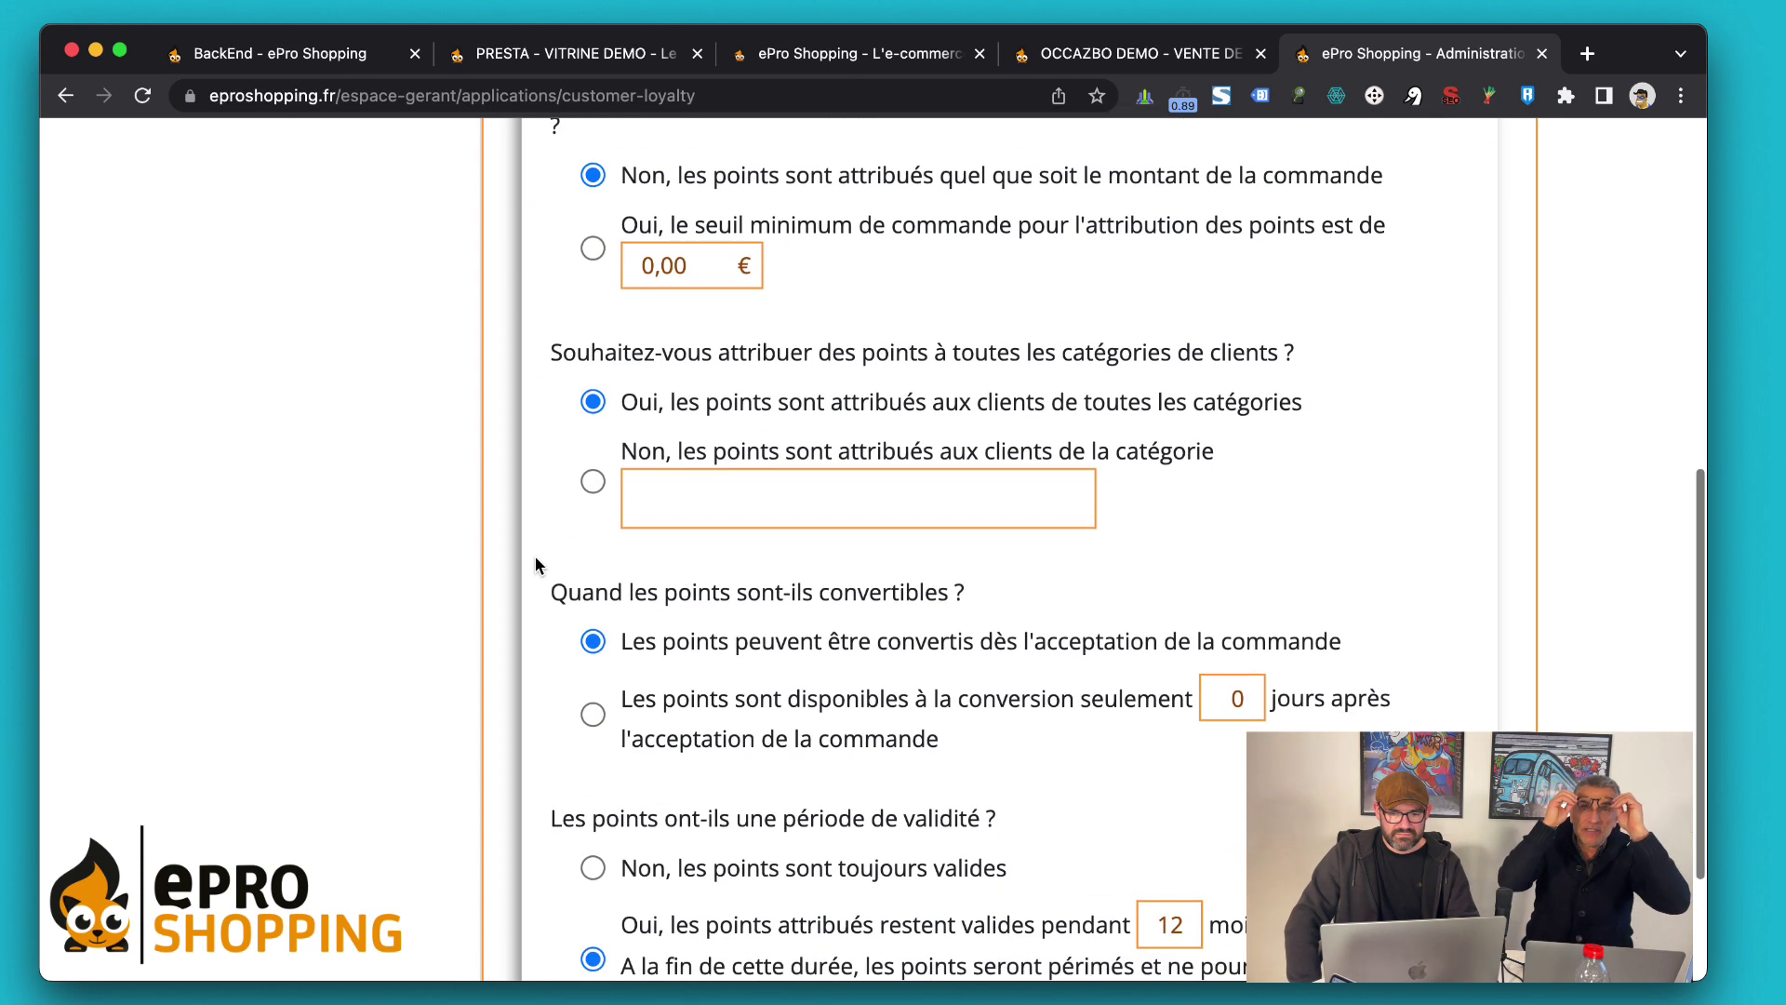
drag(535, 377, 549, 577)
click(538, 524)
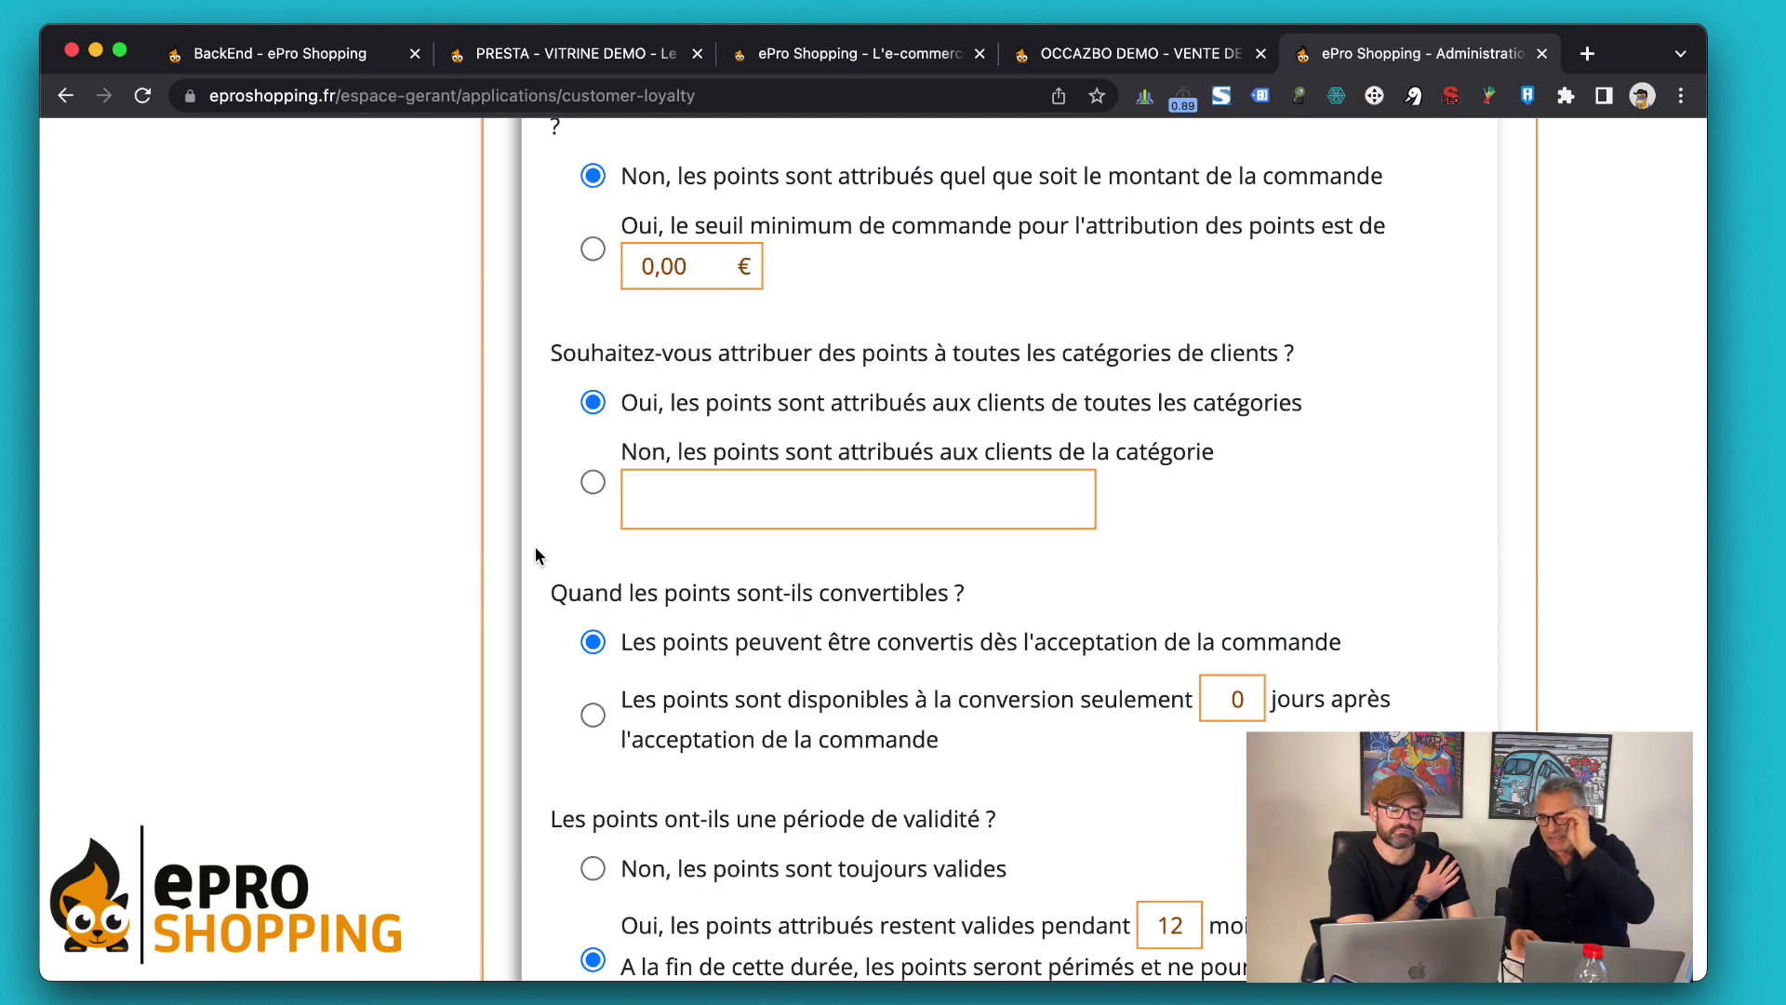
click(593, 491)
click(677, 494)
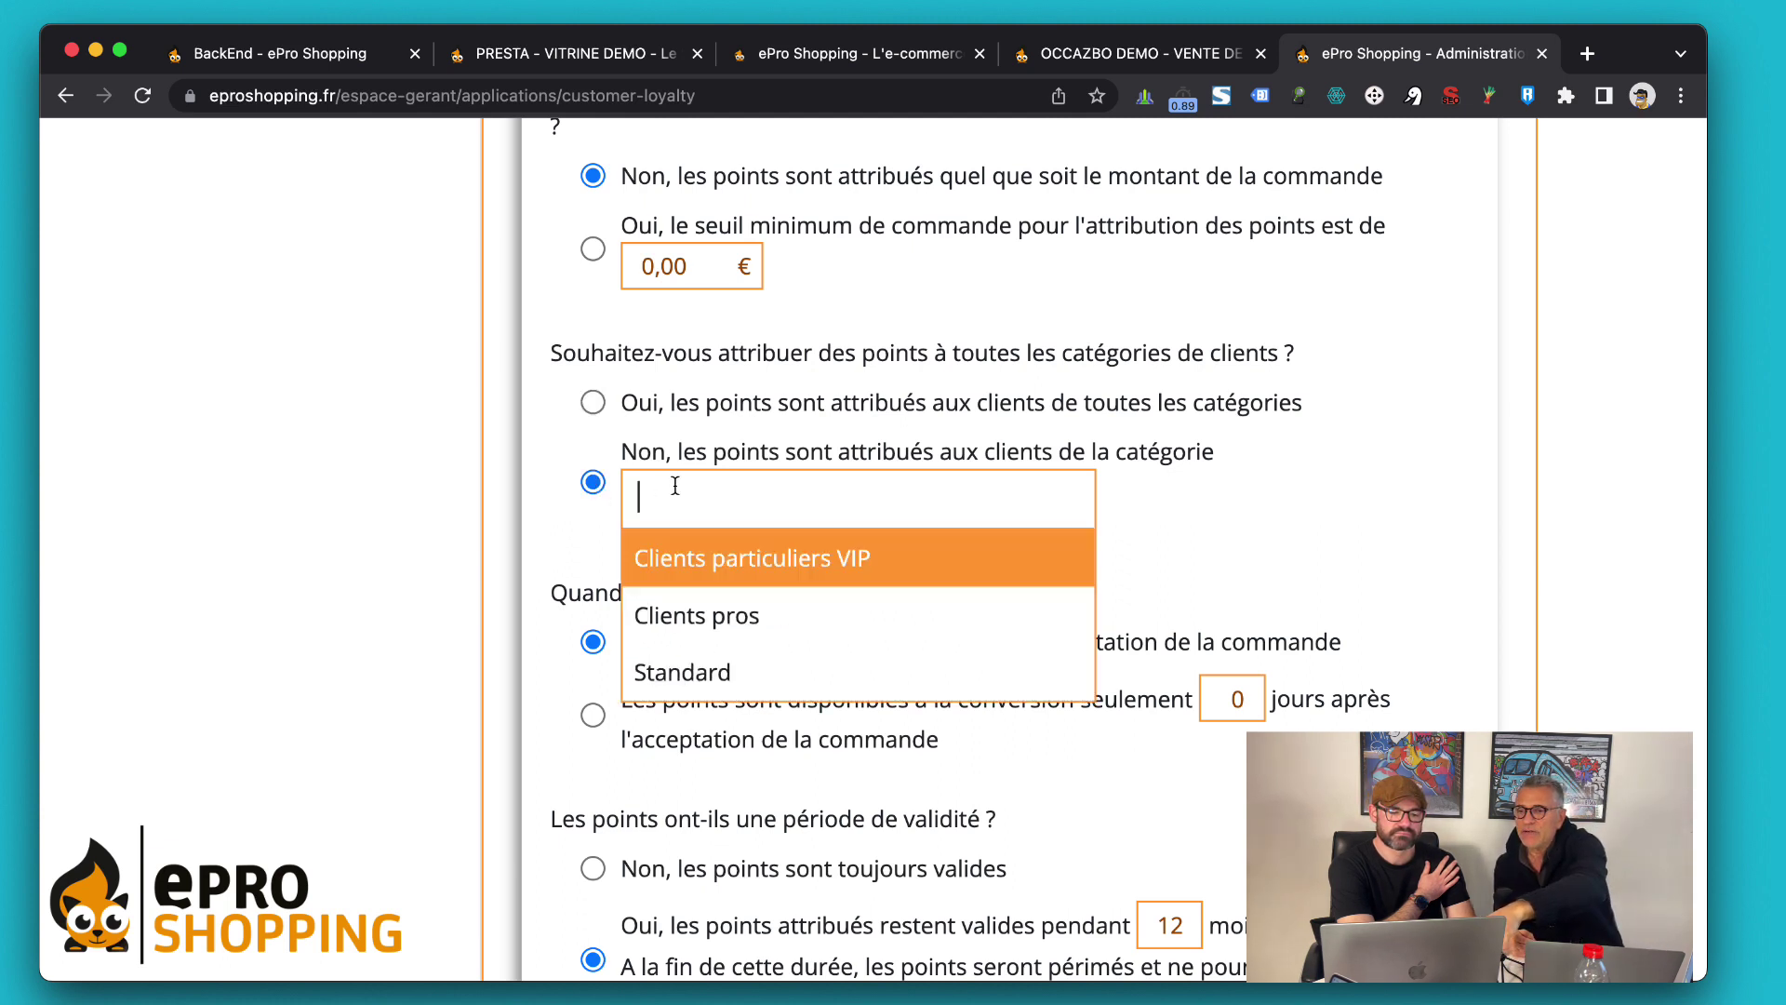
click(689, 616)
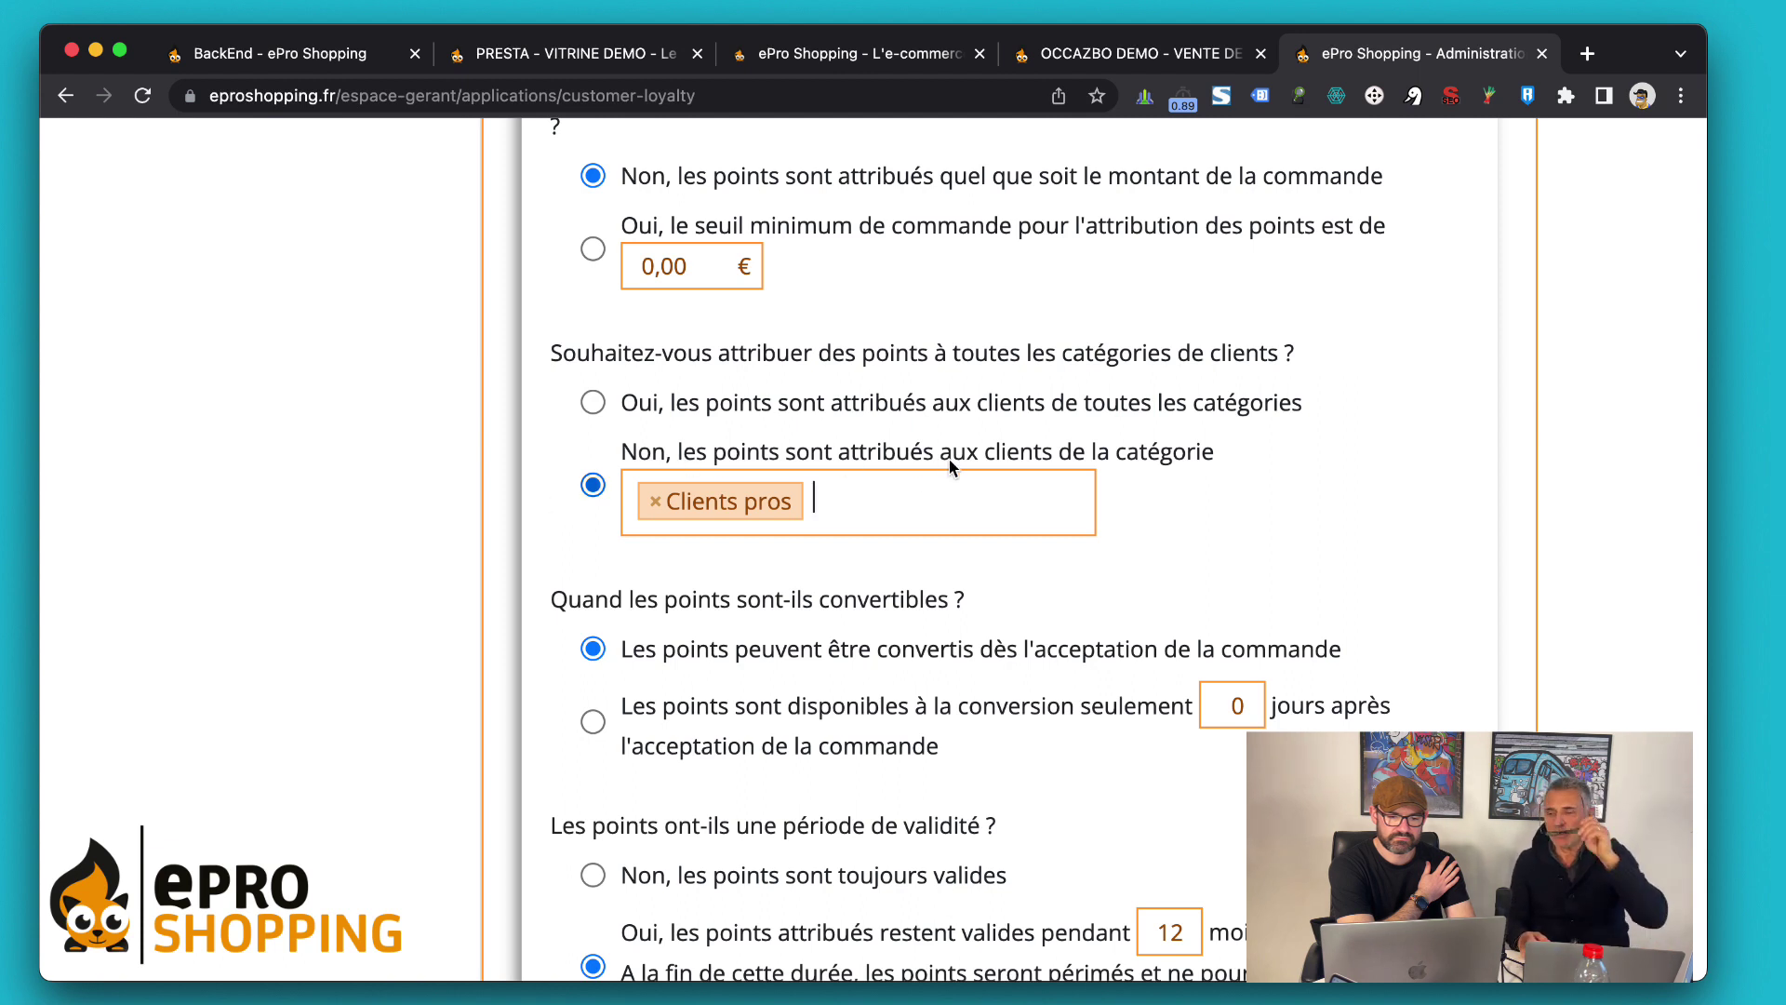
click(654, 504)
click(593, 406)
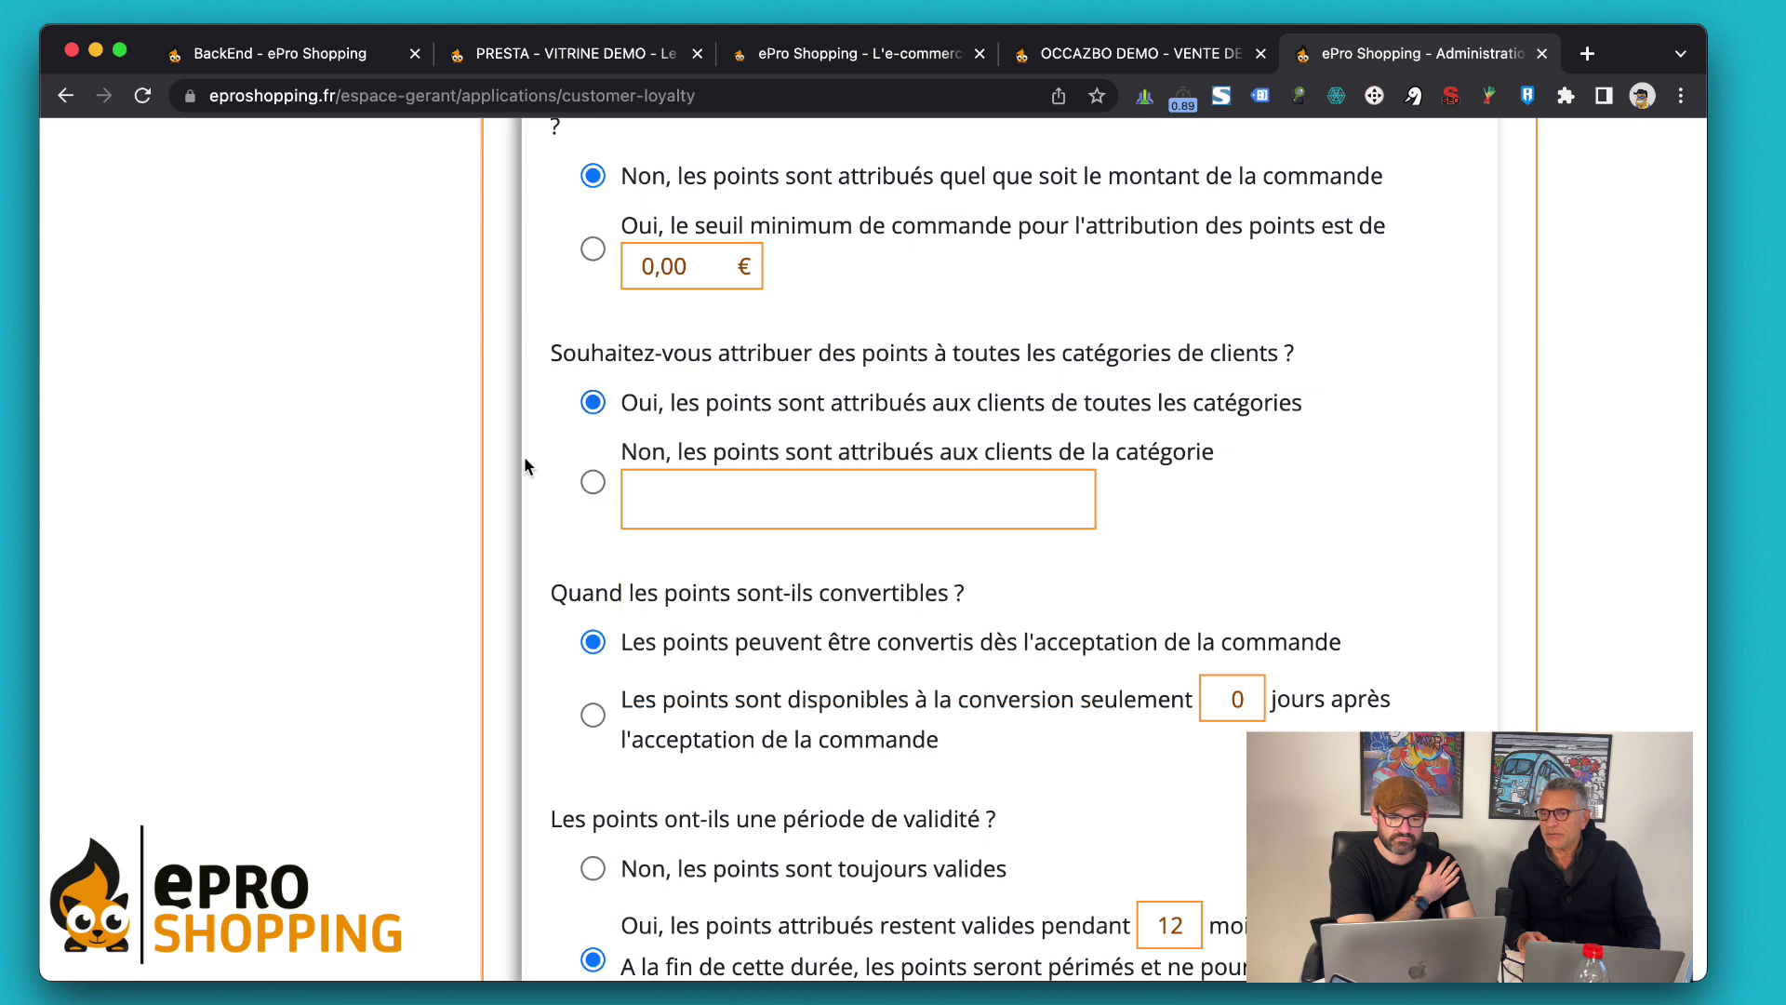
Scroll to the bottom of Options d'attribution showing the points and voucher validity questions
scroll(525, 459, down, 3)
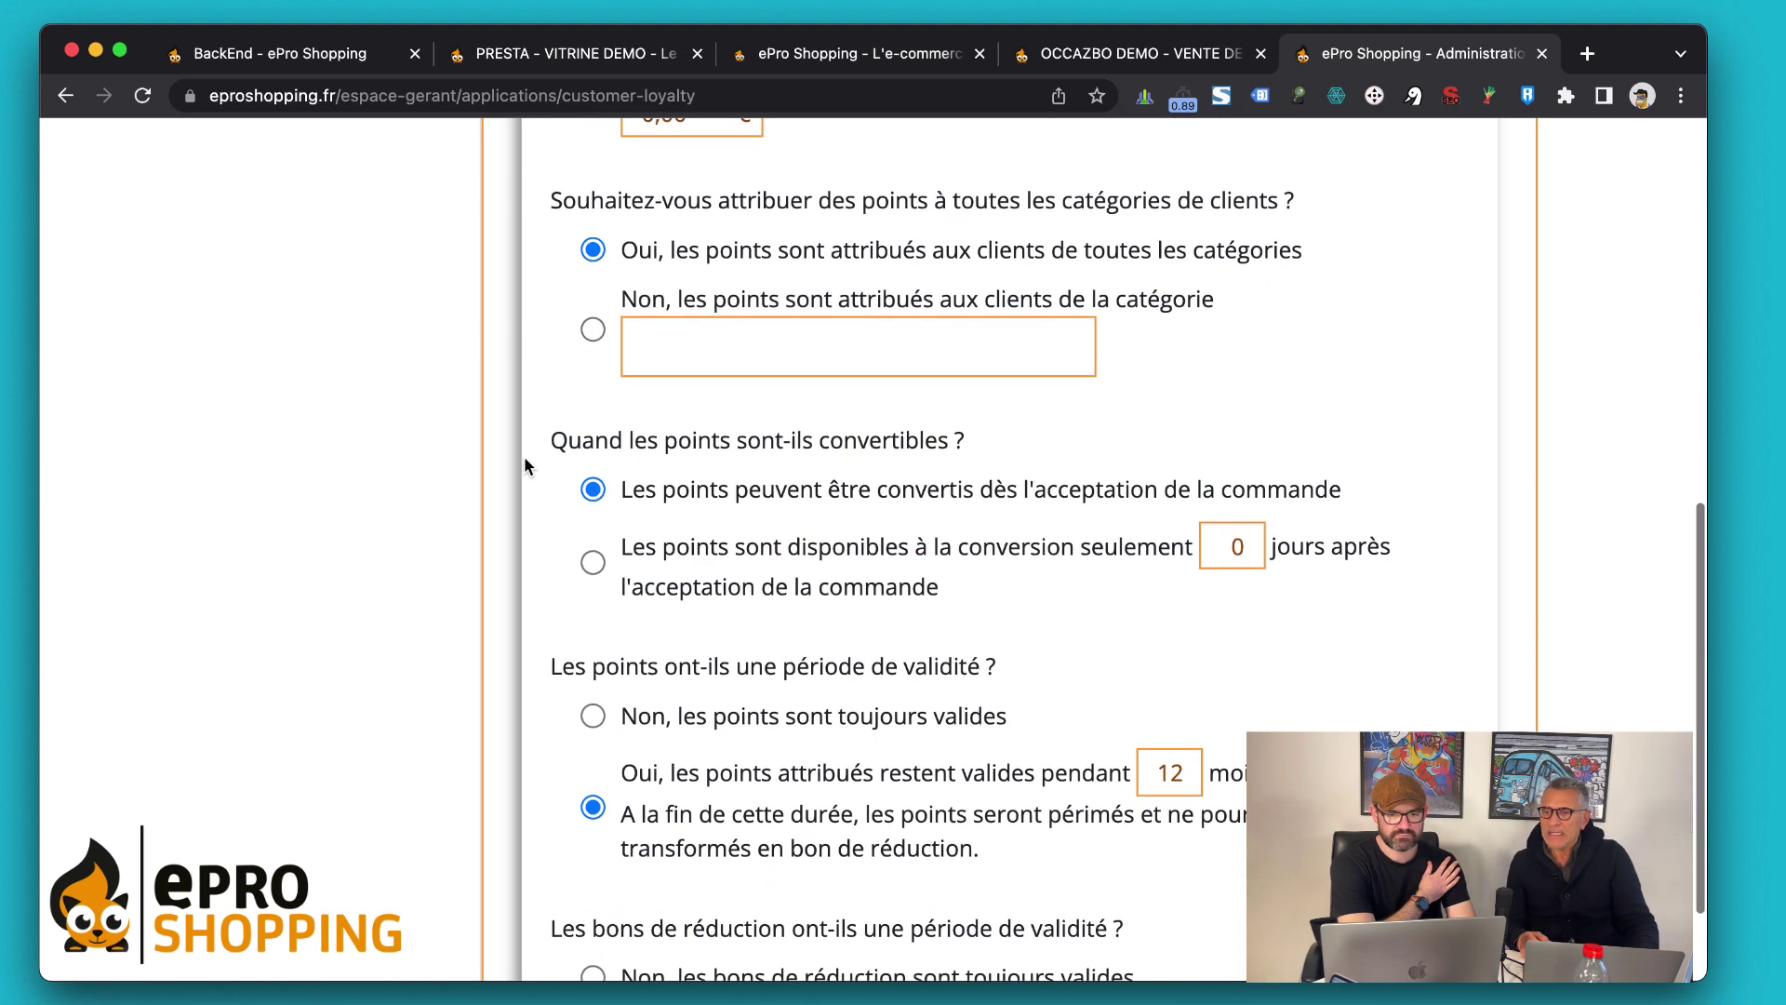
scroll(524, 465, down, 3)
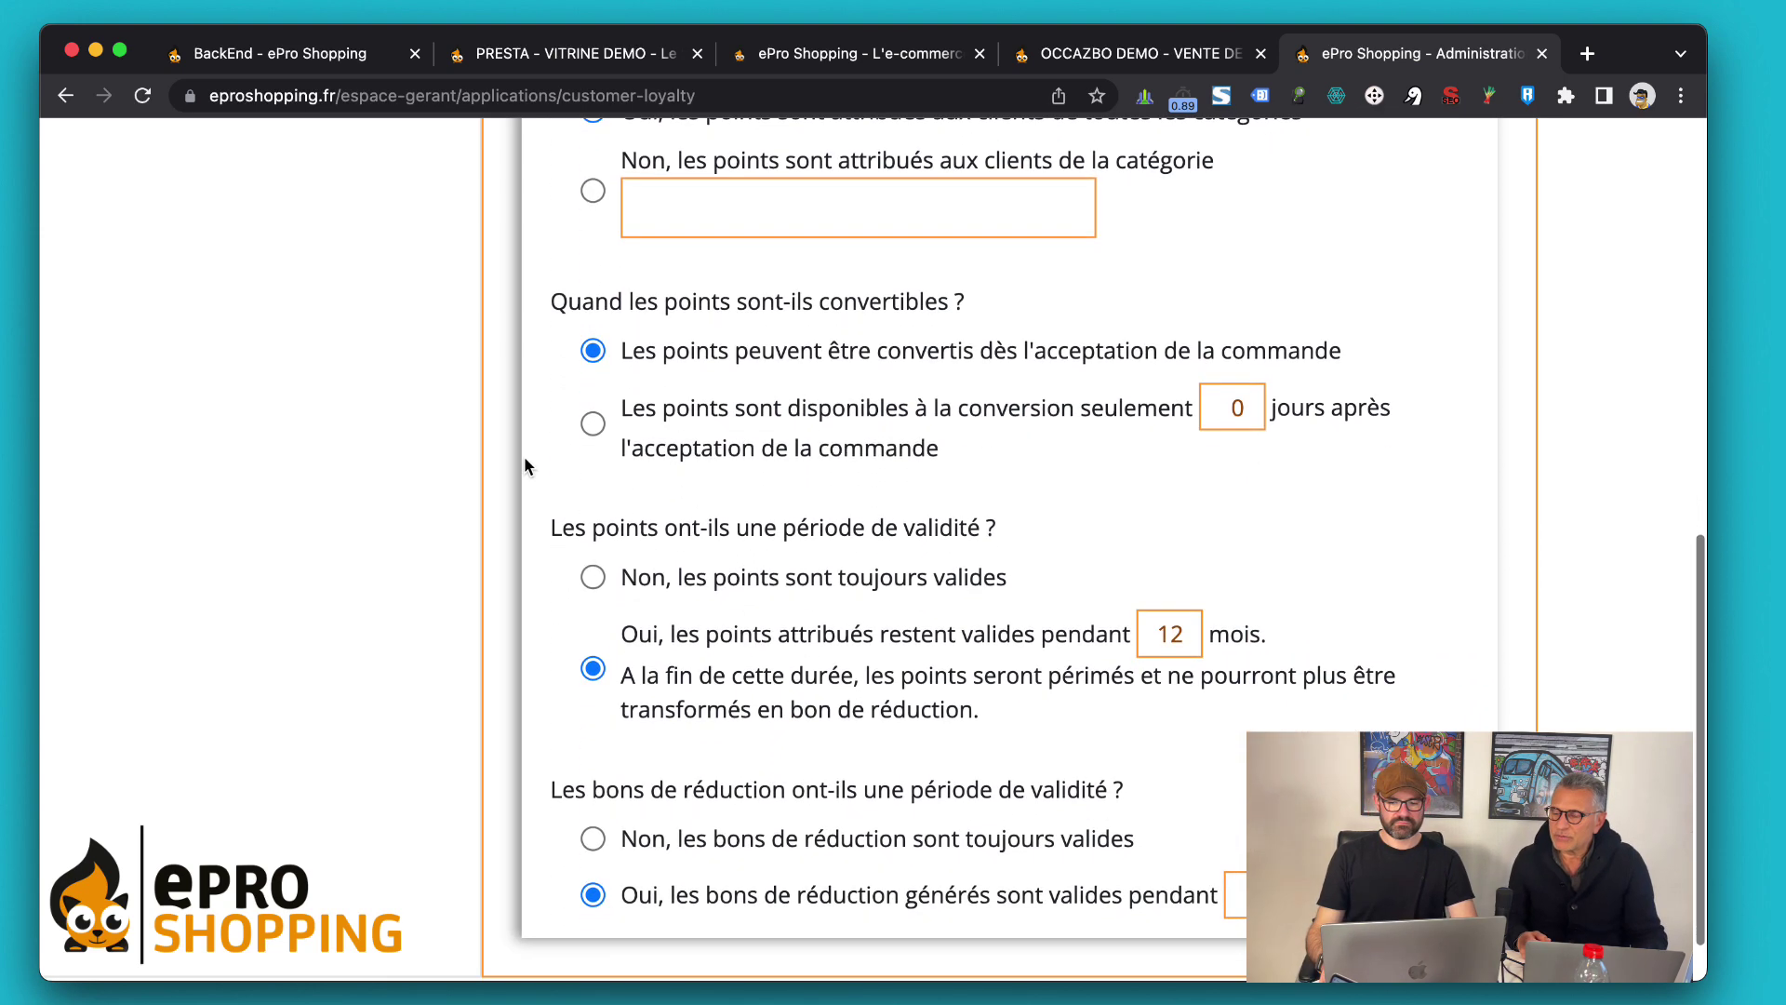
scroll(524, 465, down, 1)
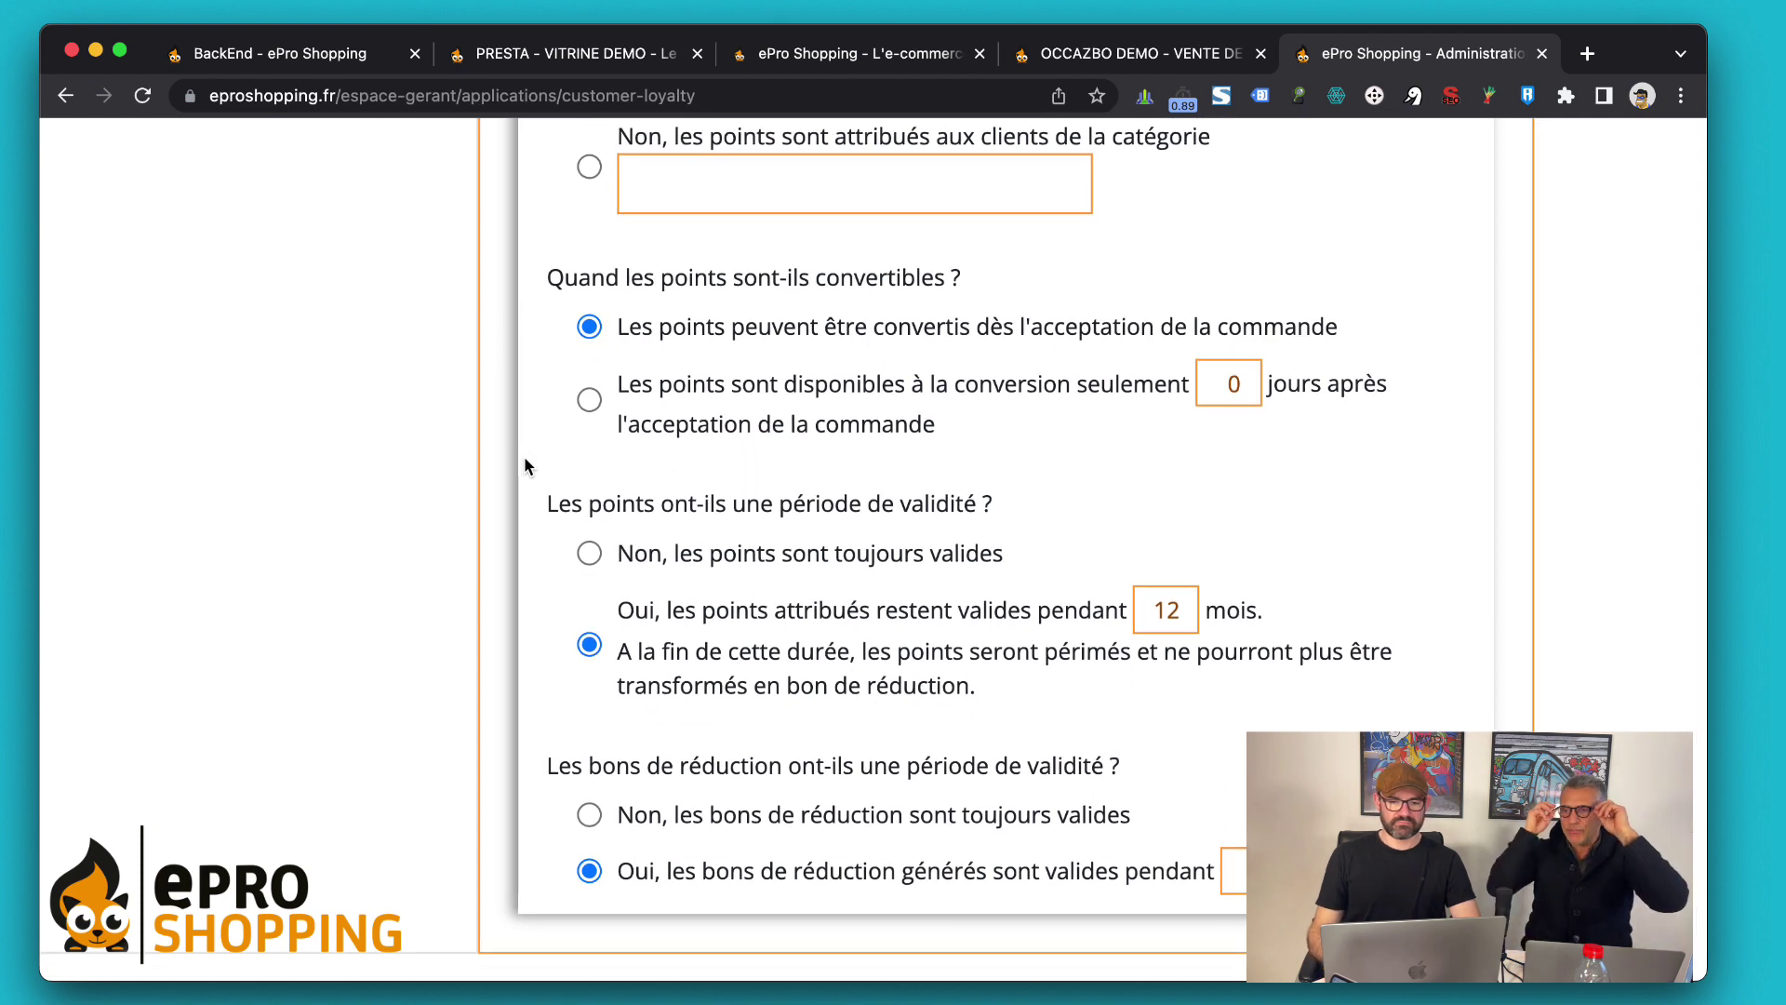
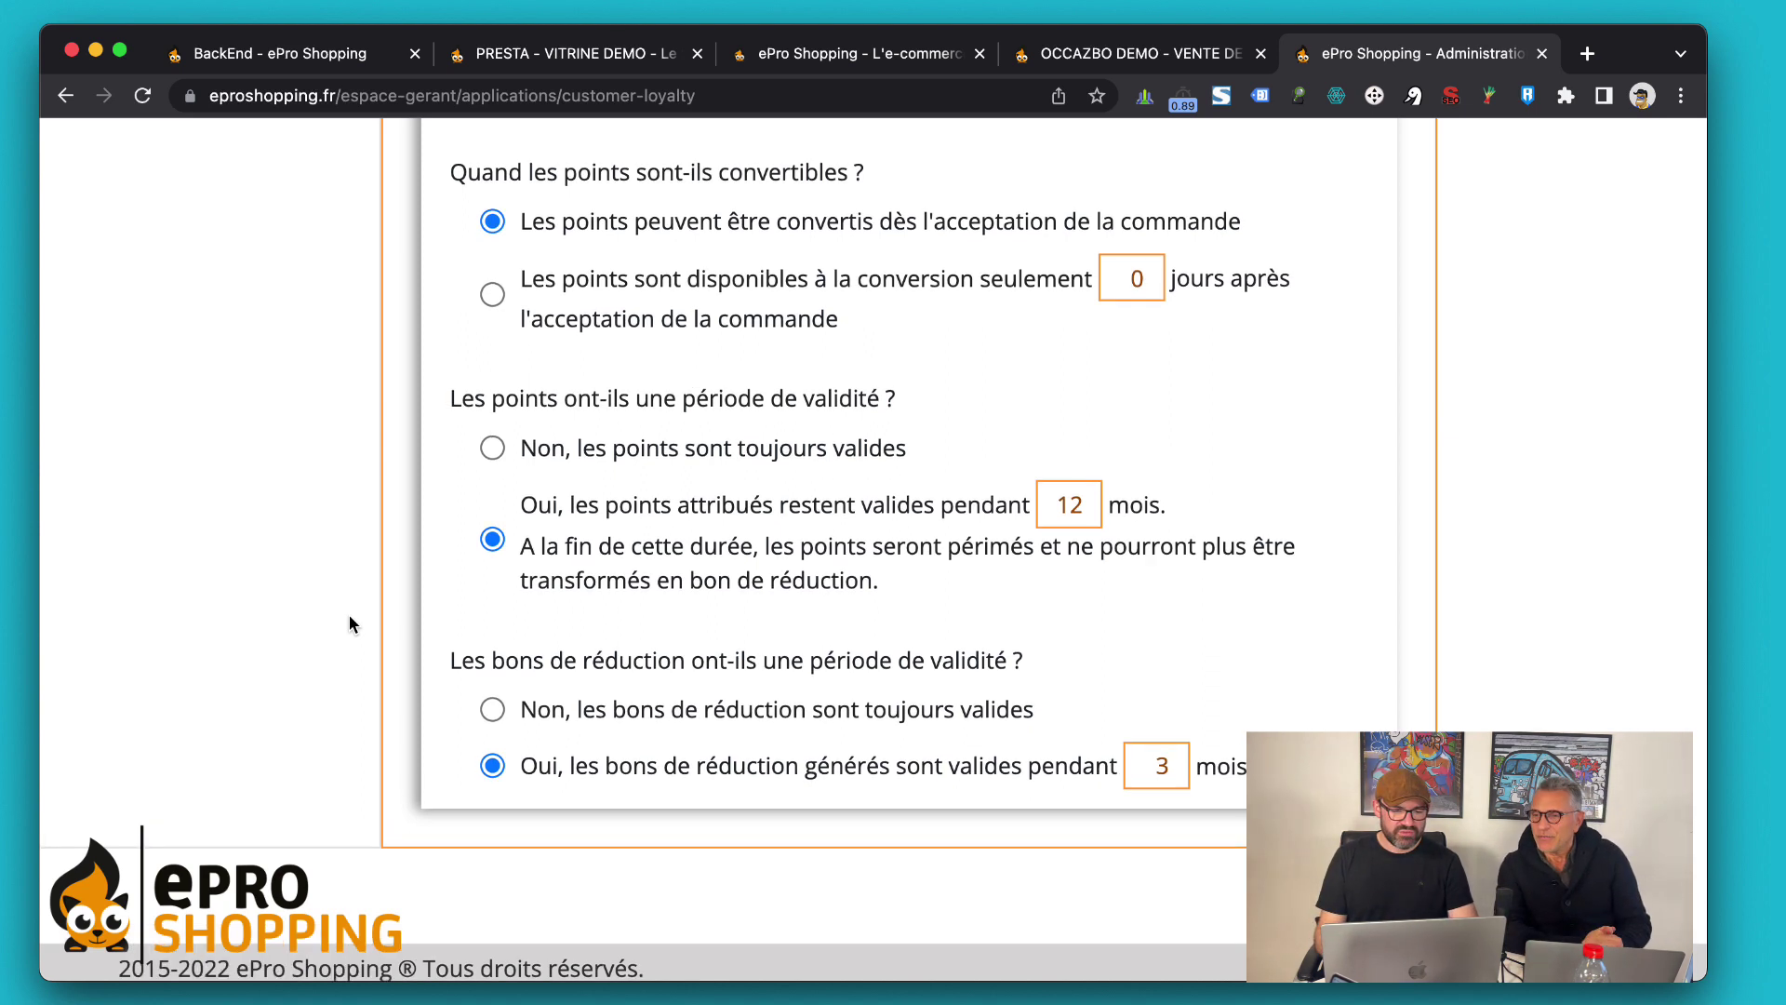
Scroll up to review the order-acceptance conversion and the 12-month points / 3-month voucher validity settings
scroll(352, 625, up, 2)
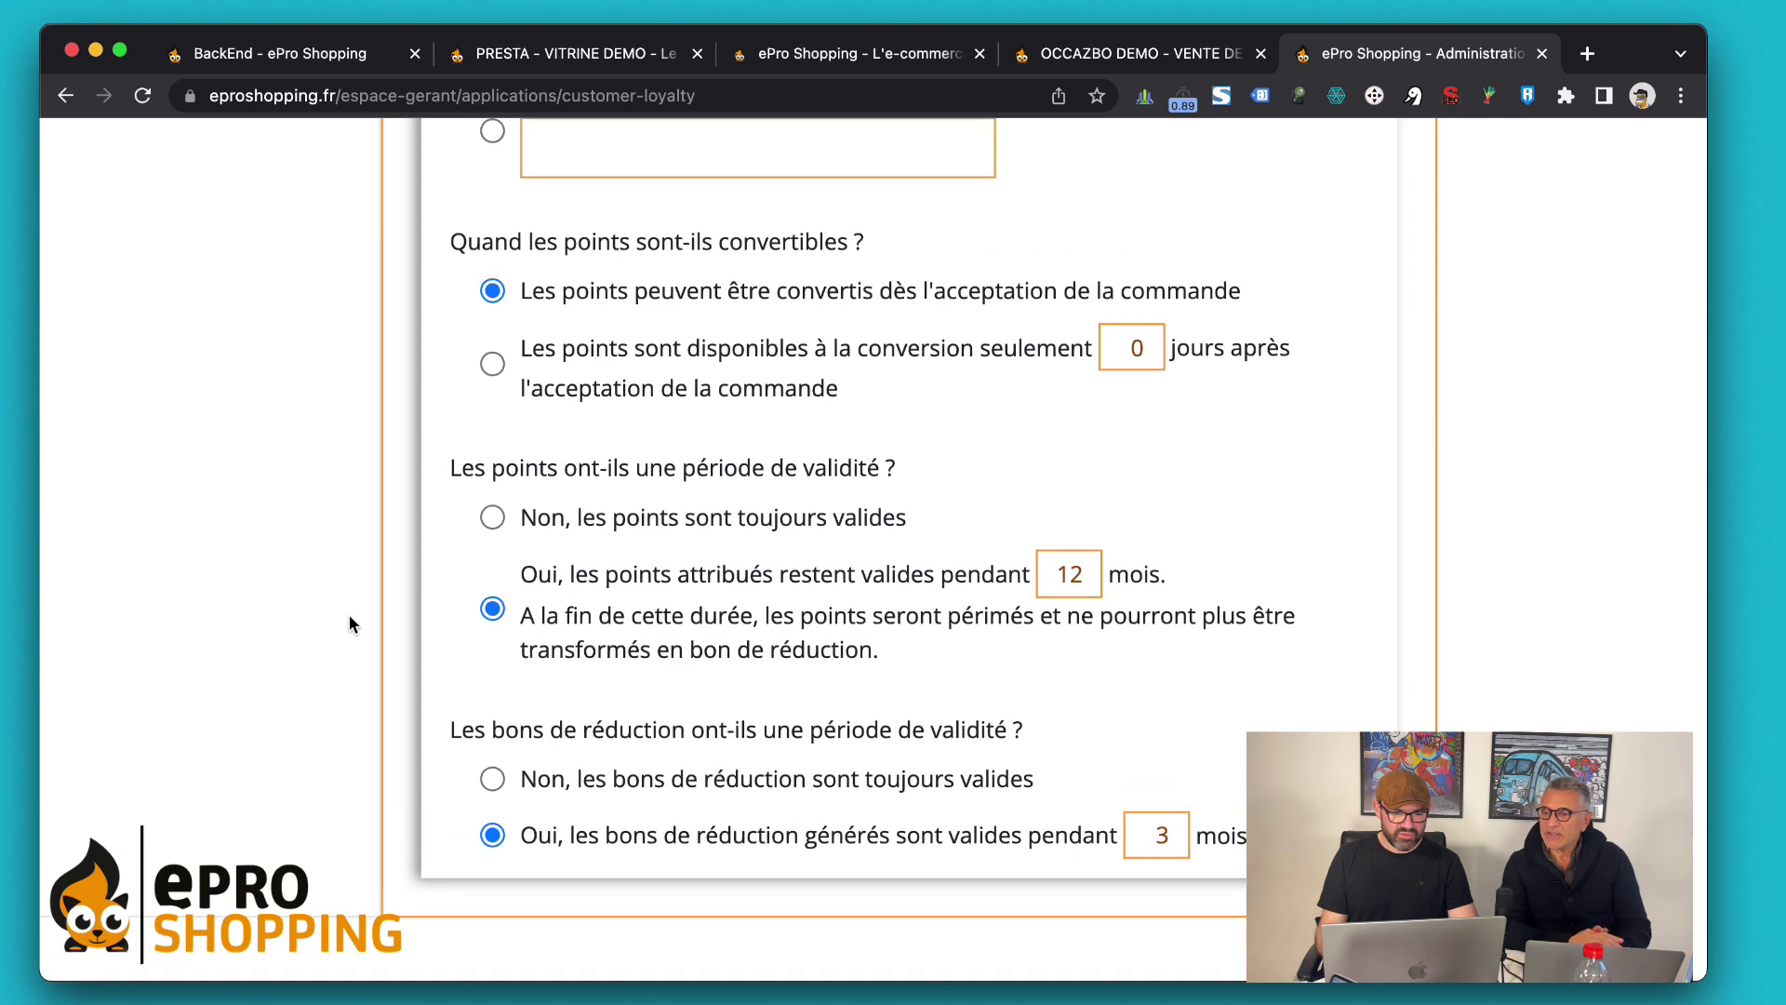
key(super+minus)
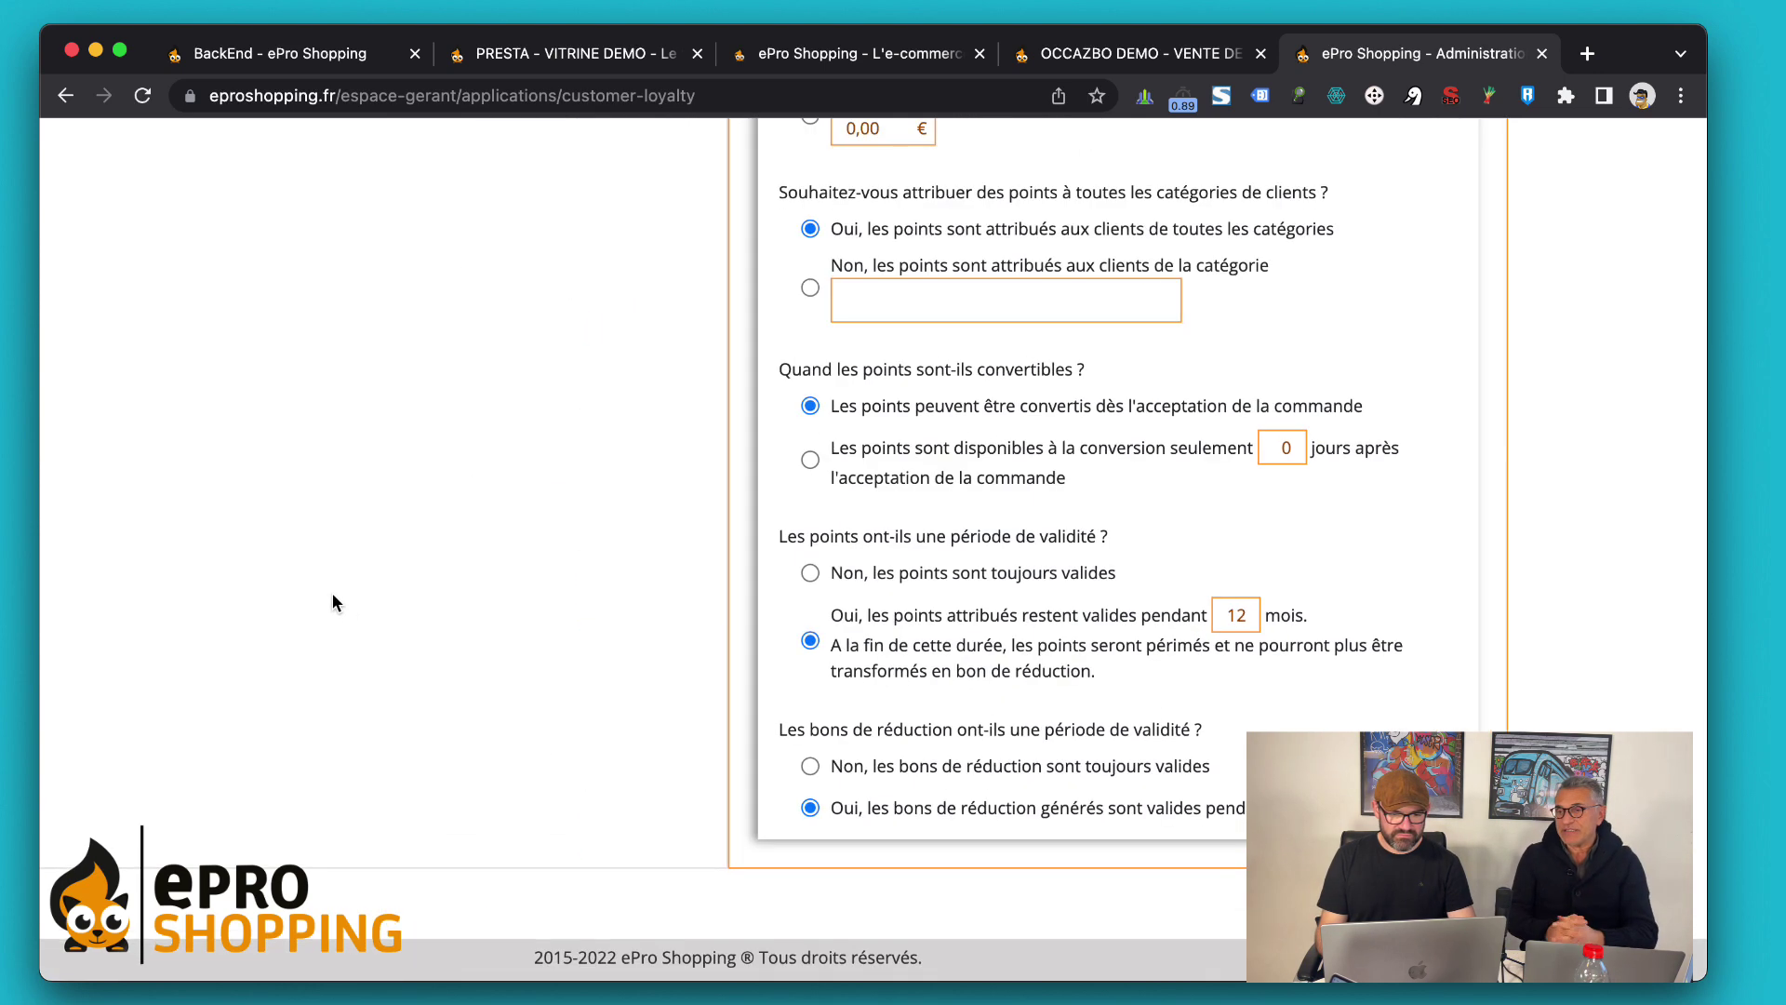
key(super+minus)
scroll(968, 571, up, 6)
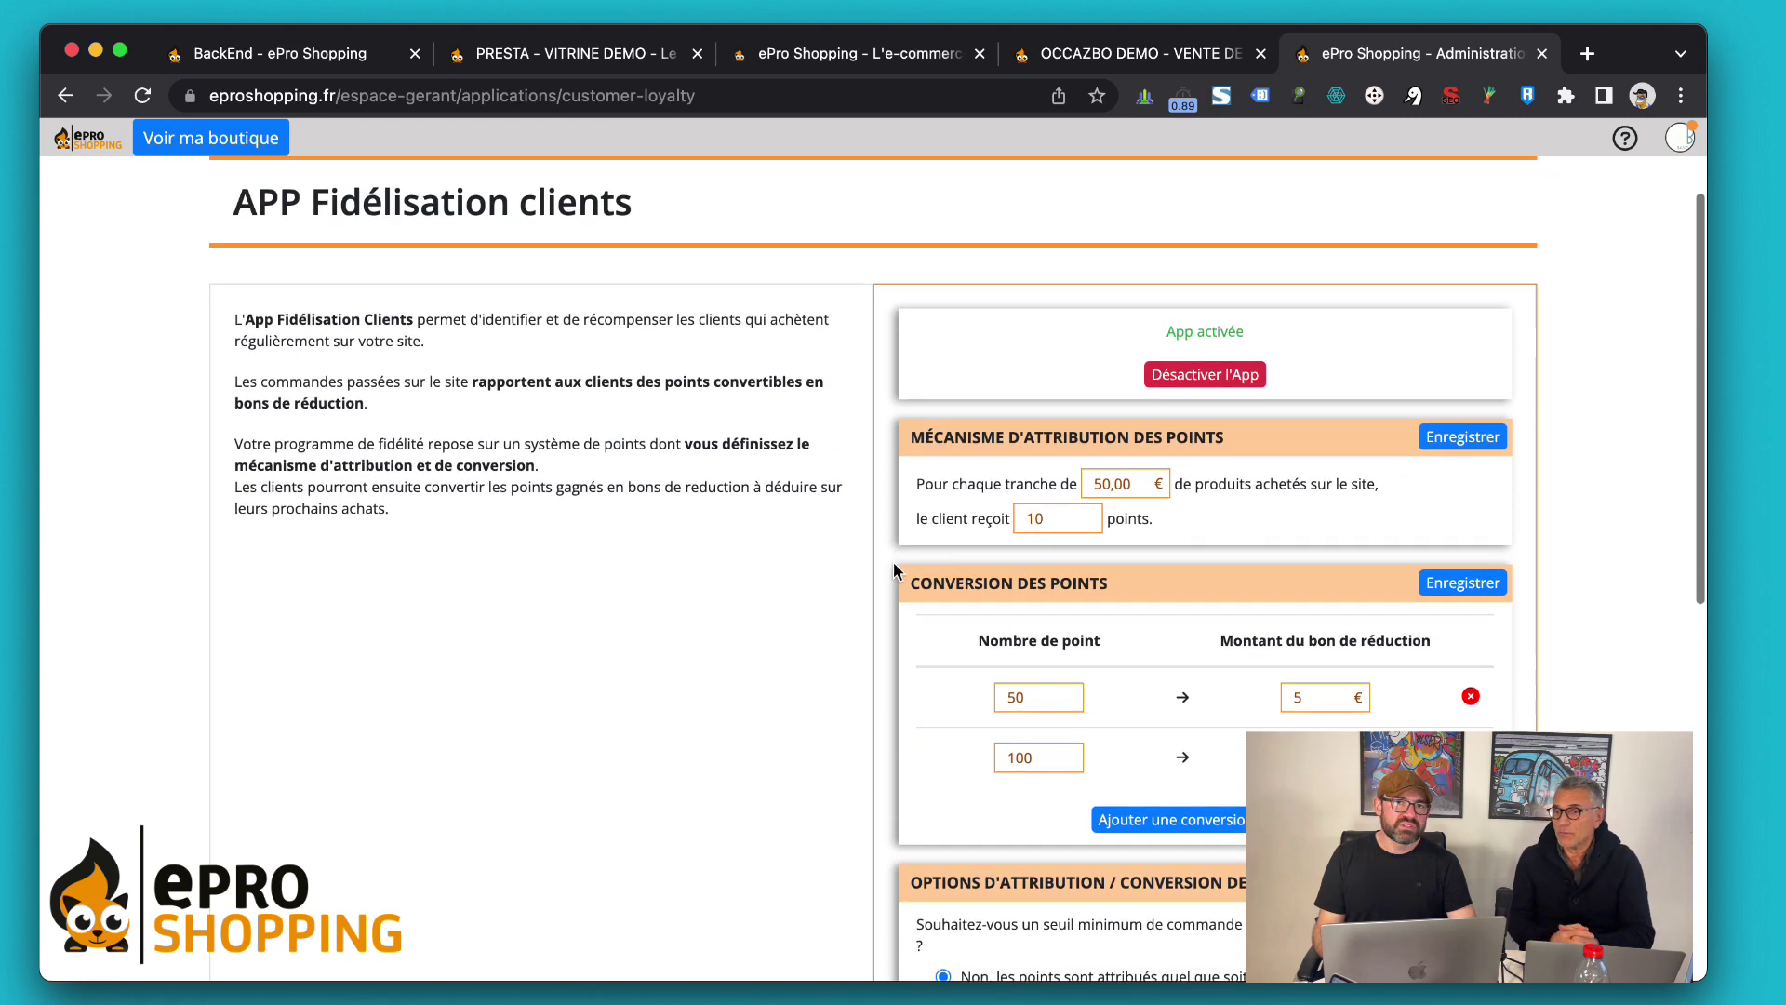
scroll(896, 569, down, 3)
scroll(893, 570, down, 5)
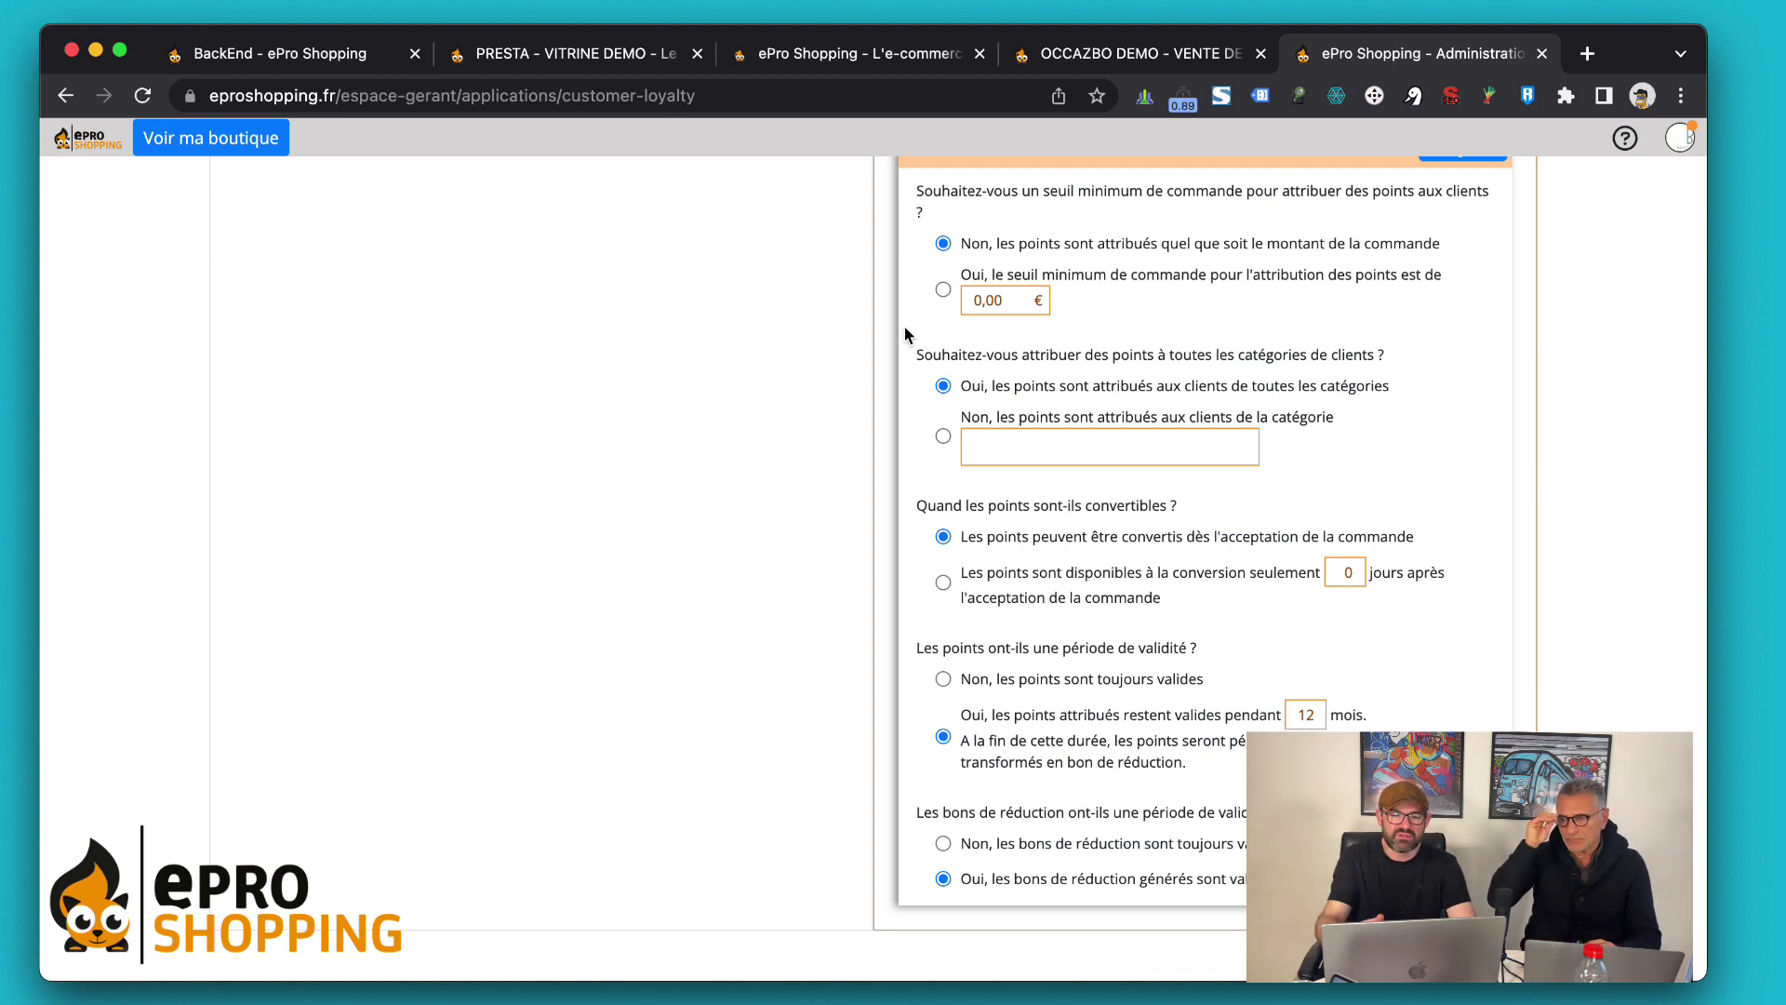
scroll(858, 264, up, 10)
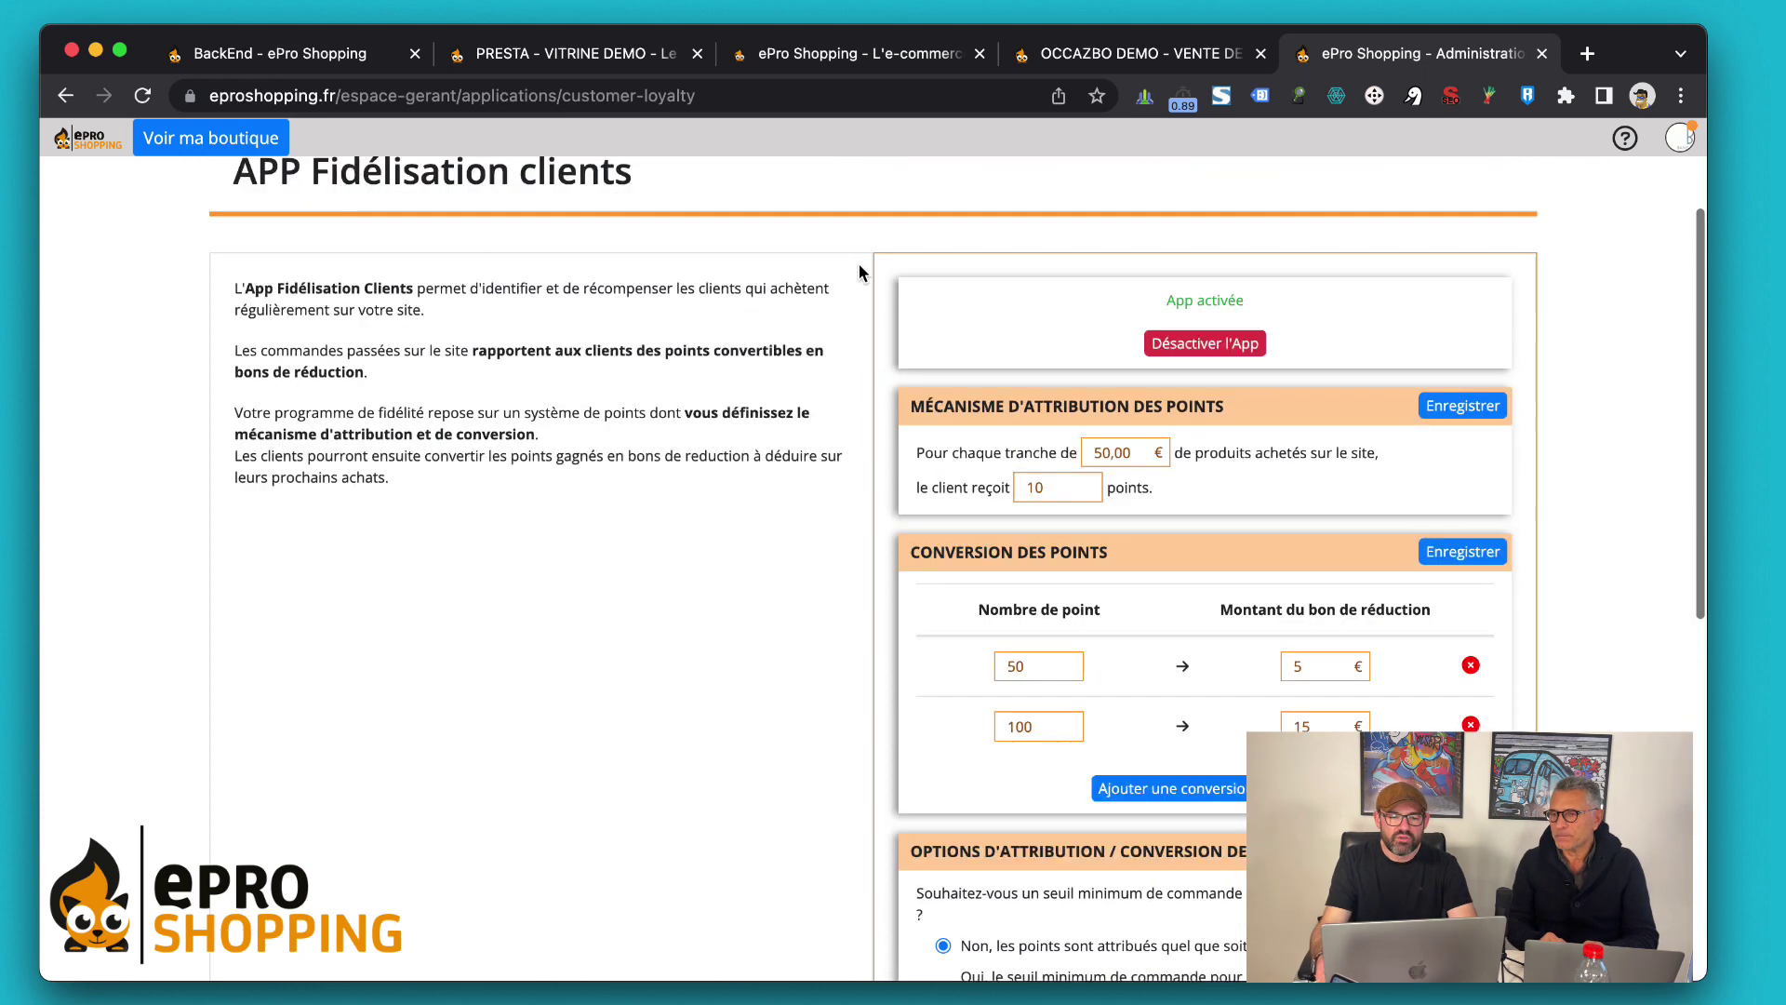
scroll(858, 265, down, 4)
scroll(858, 264, up, 1)
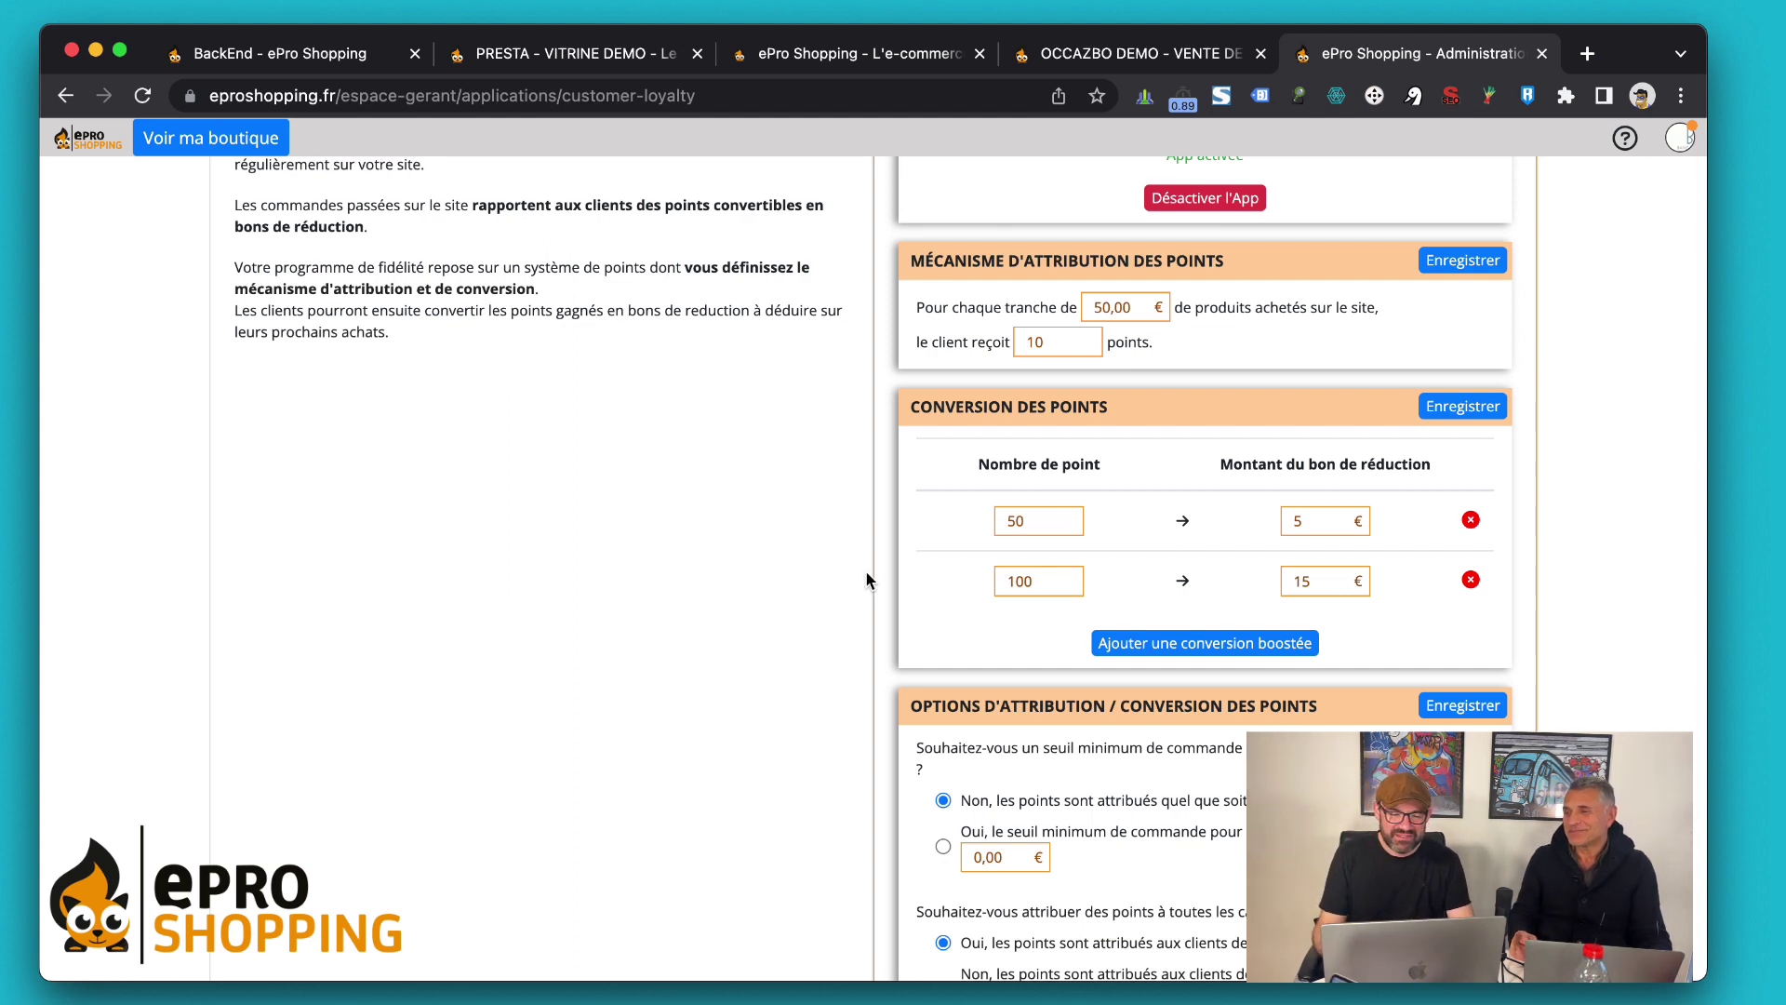
scroll(869, 583, down, 2)
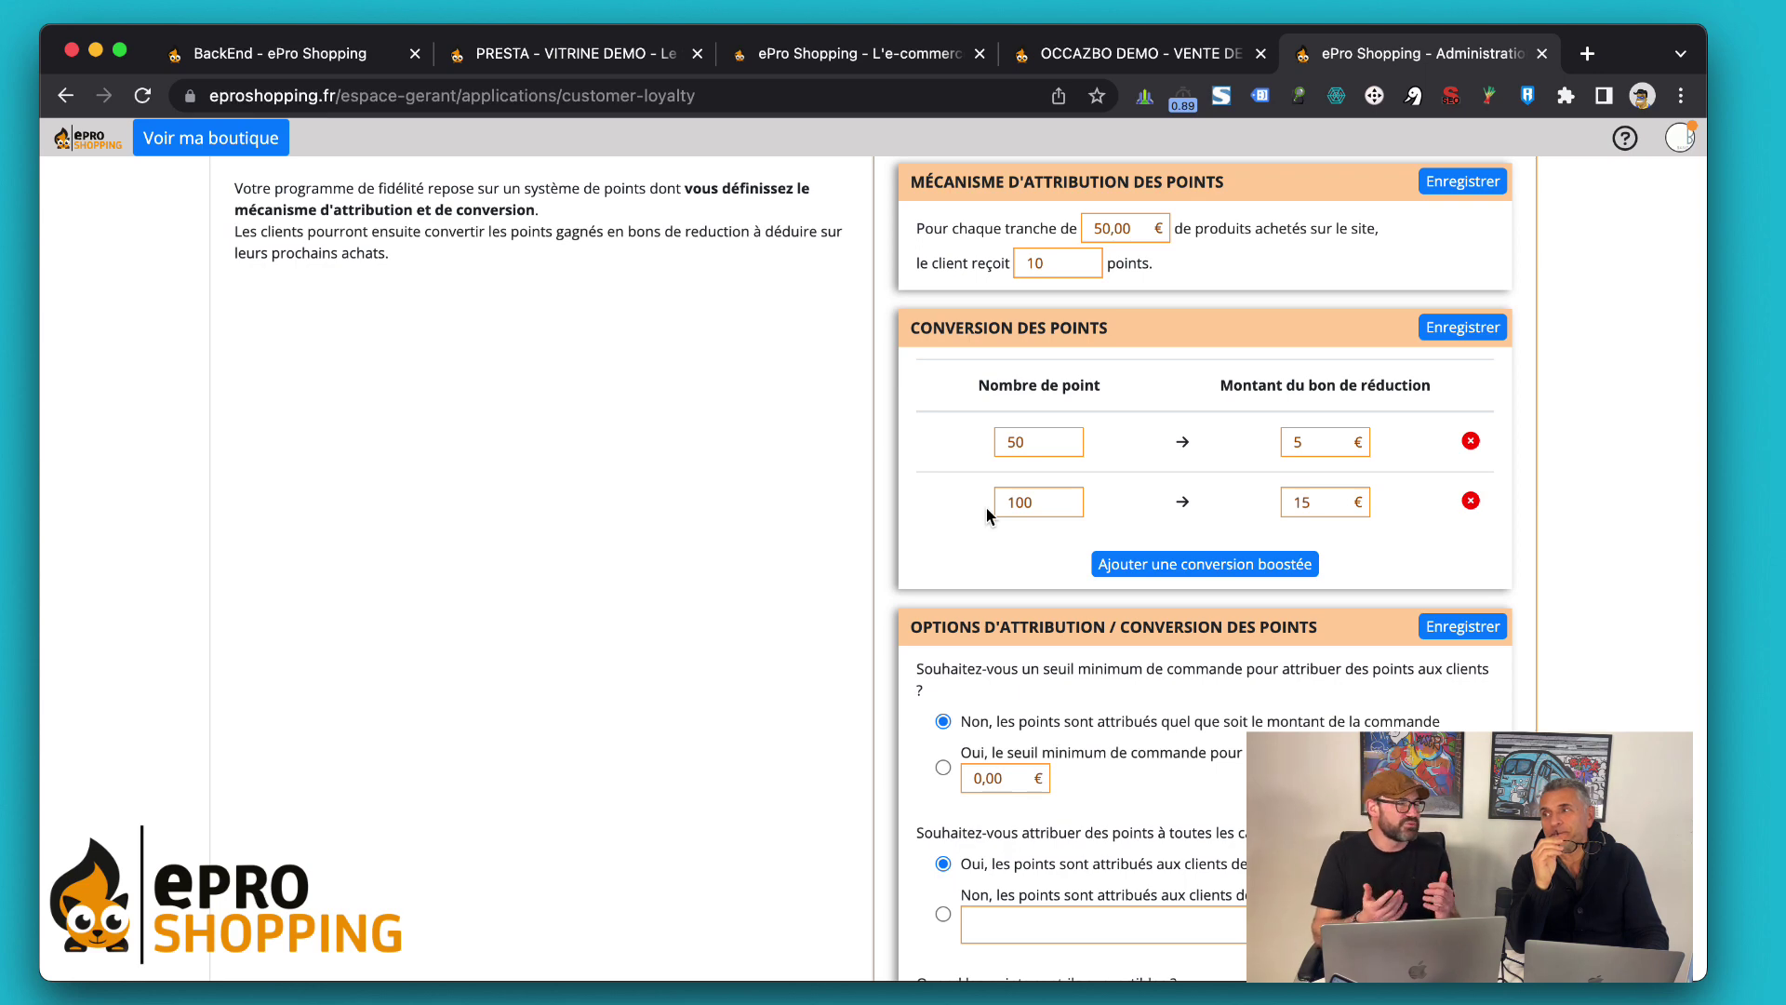
scroll(987, 509, down, 1)
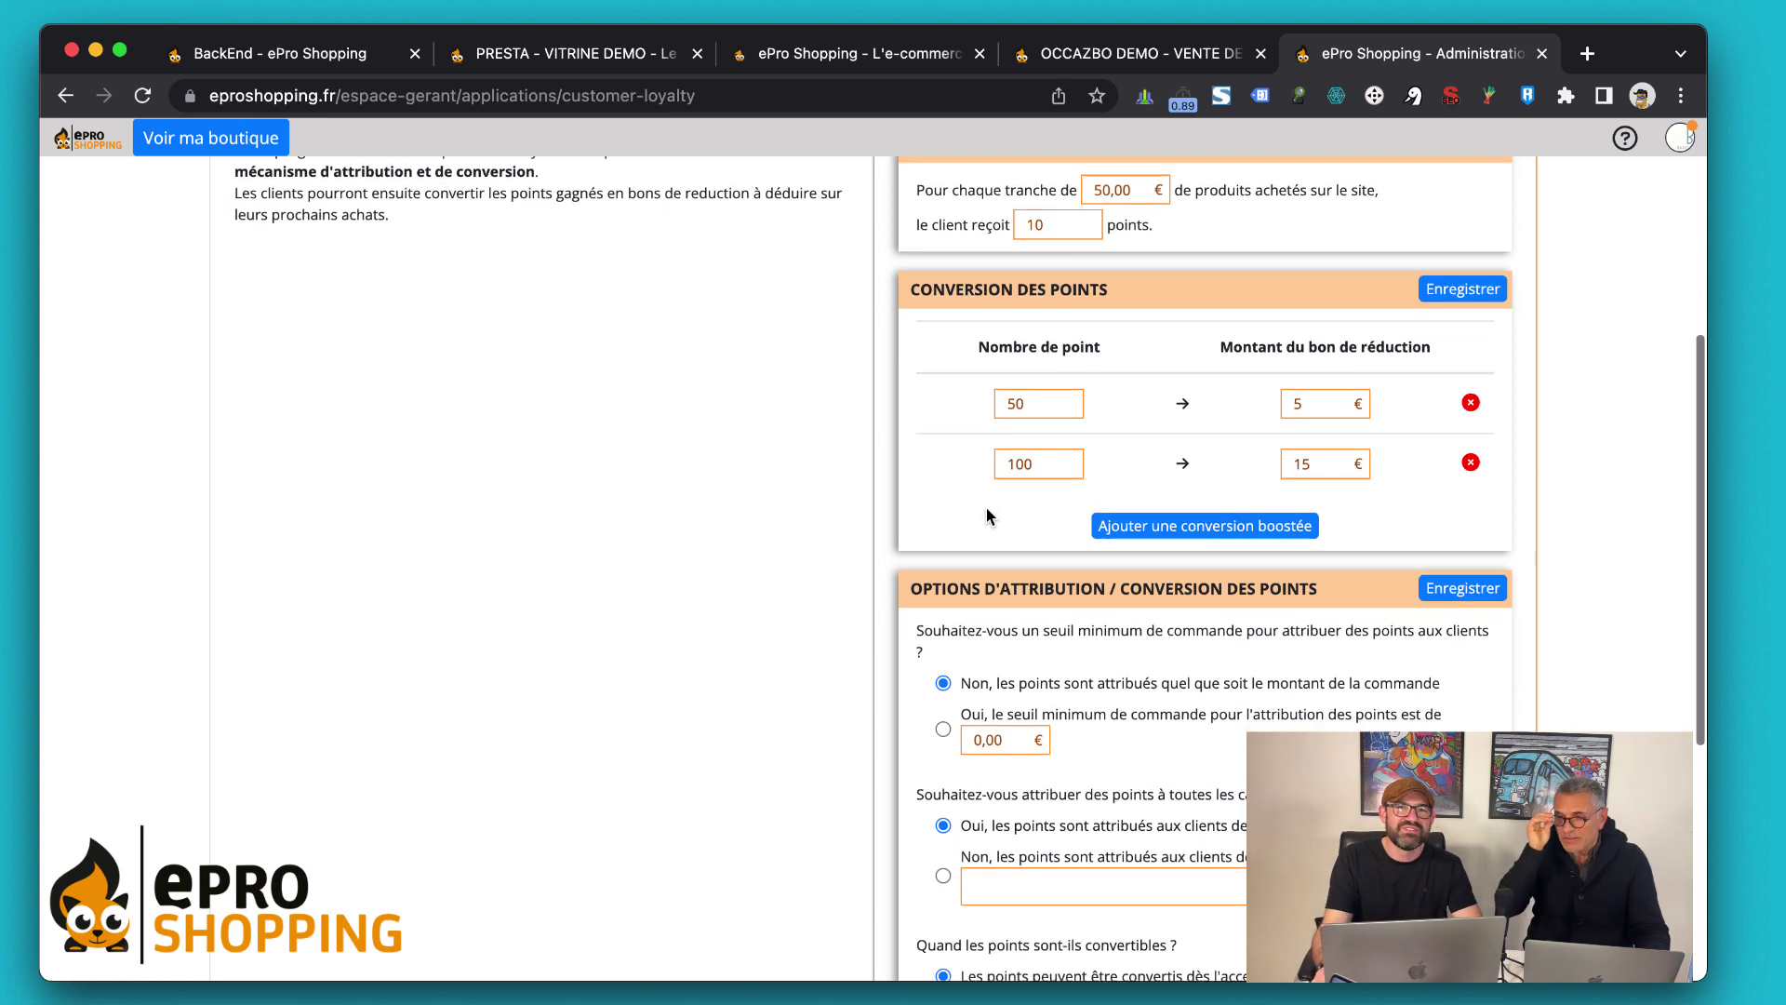
scroll(913, 510, down, 1)
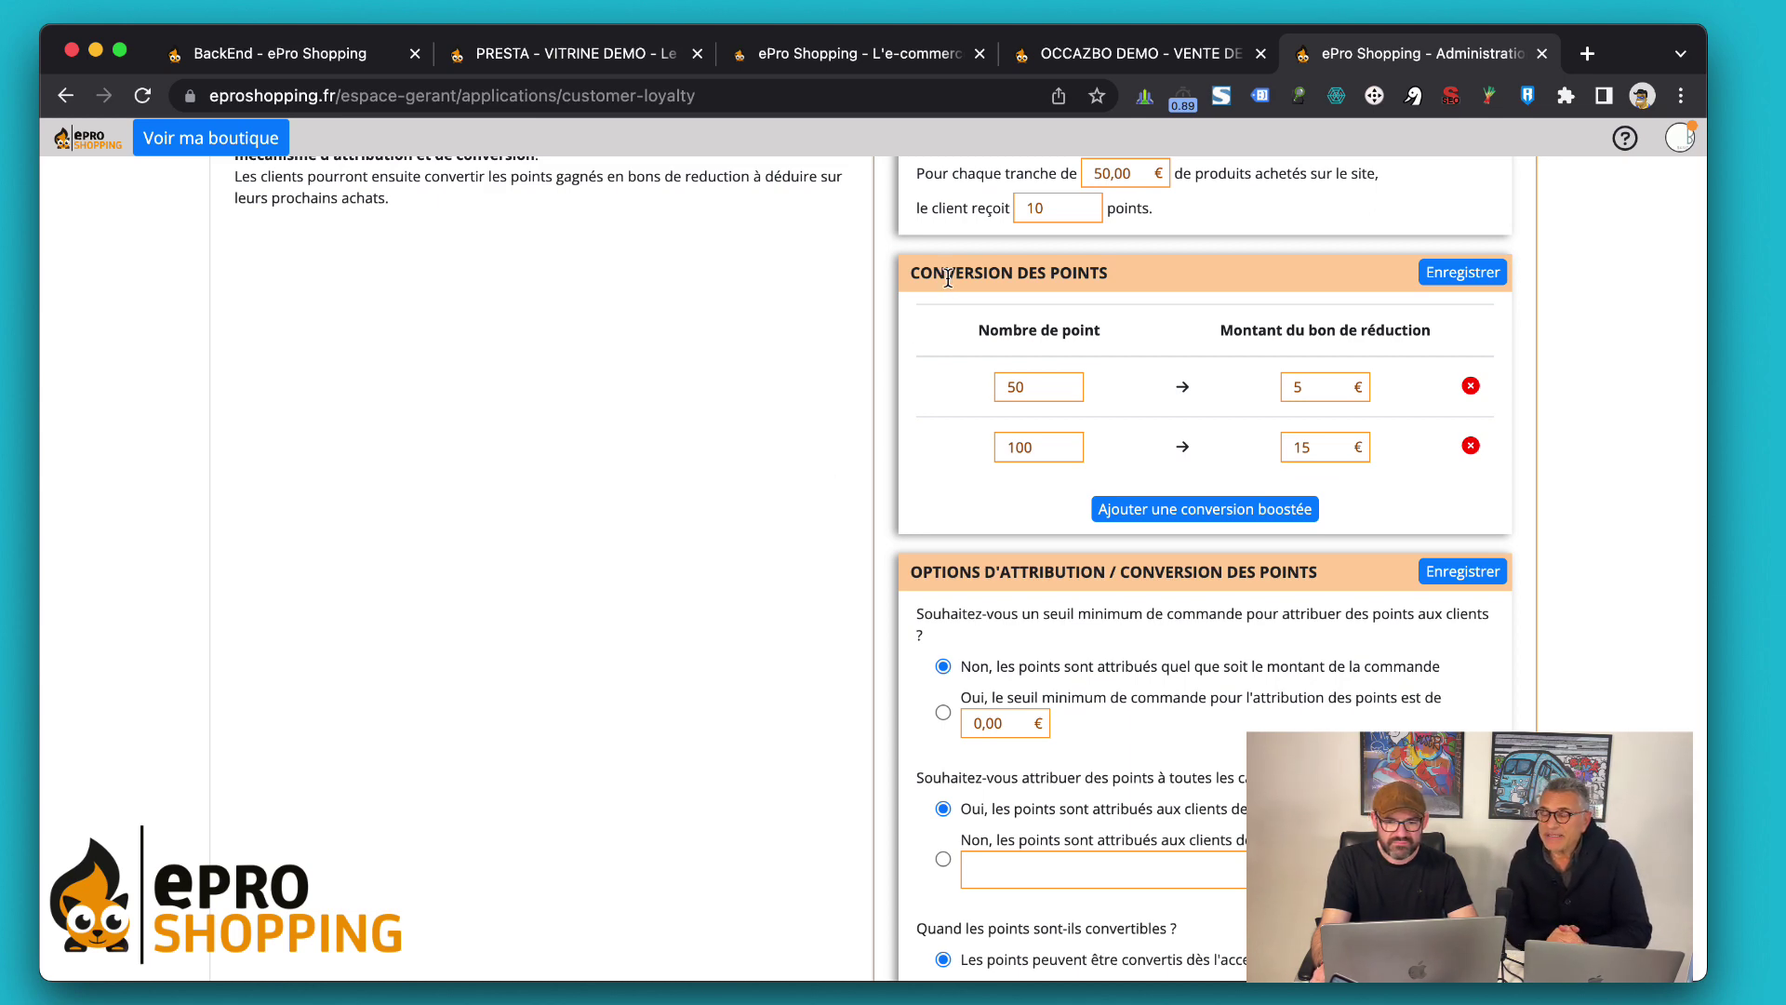
scroll(948, 278, up, 5)
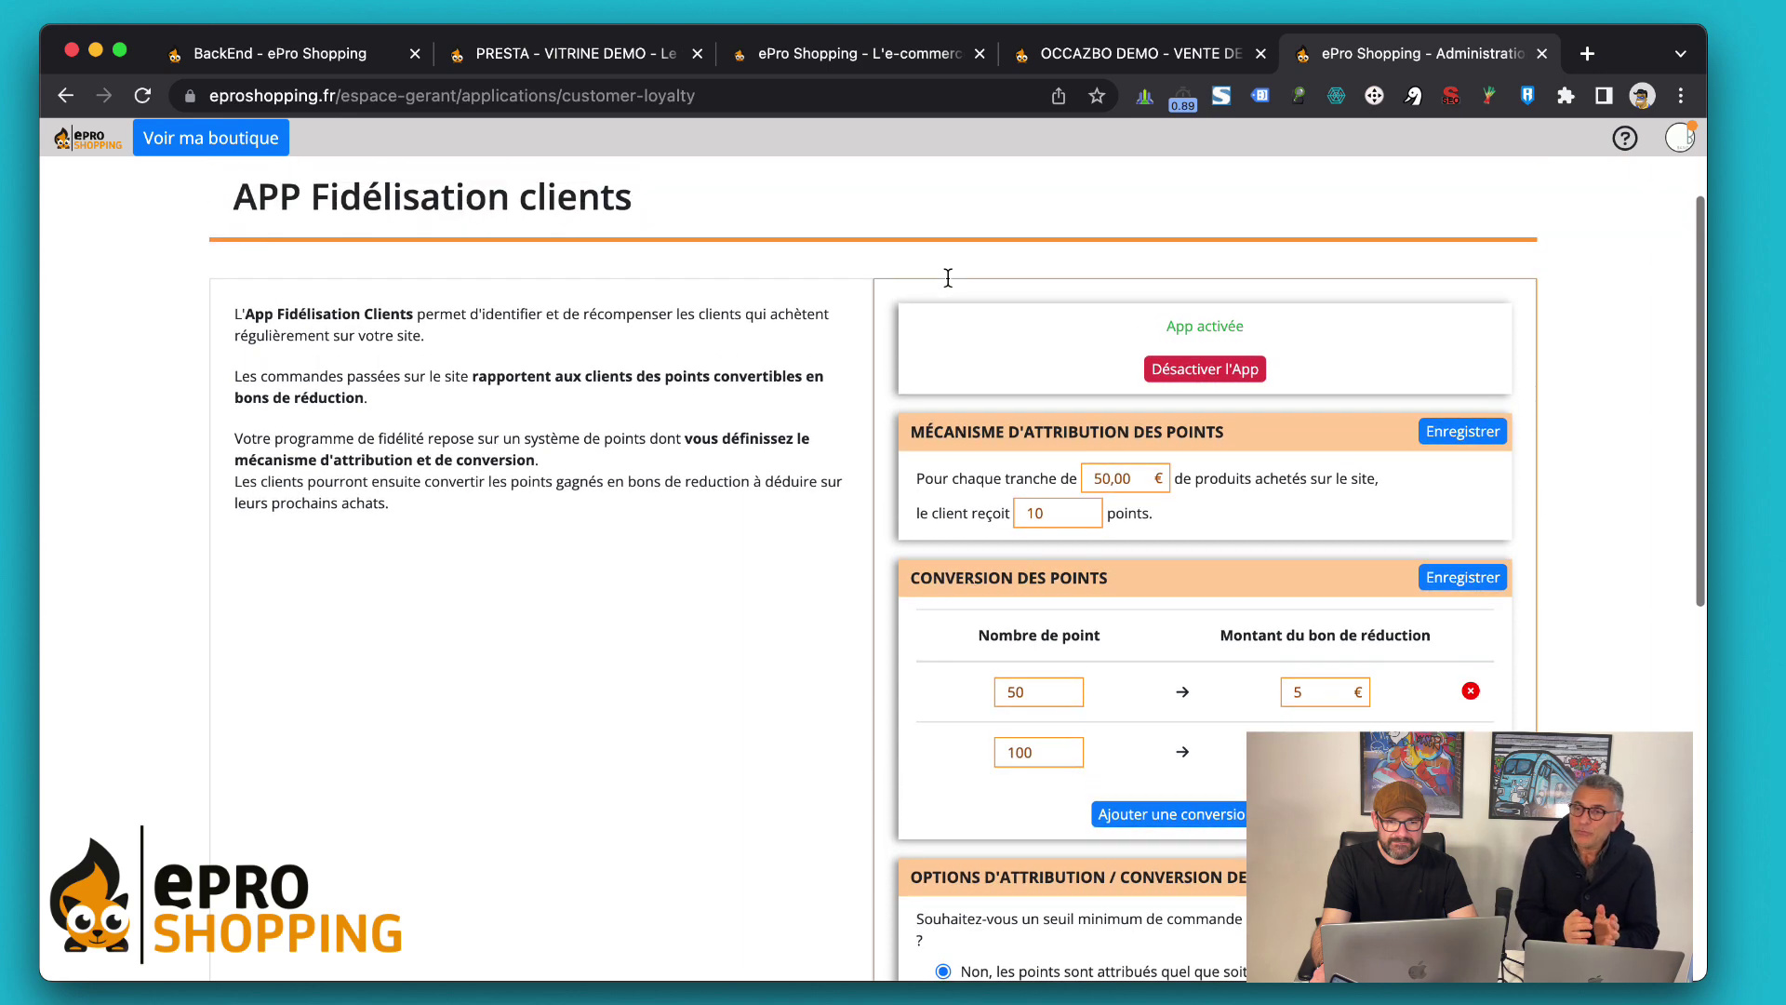
Return to the top to see the configuration-saved banner and bring up the Clients submenu
scroll(948, 277, up, 4)
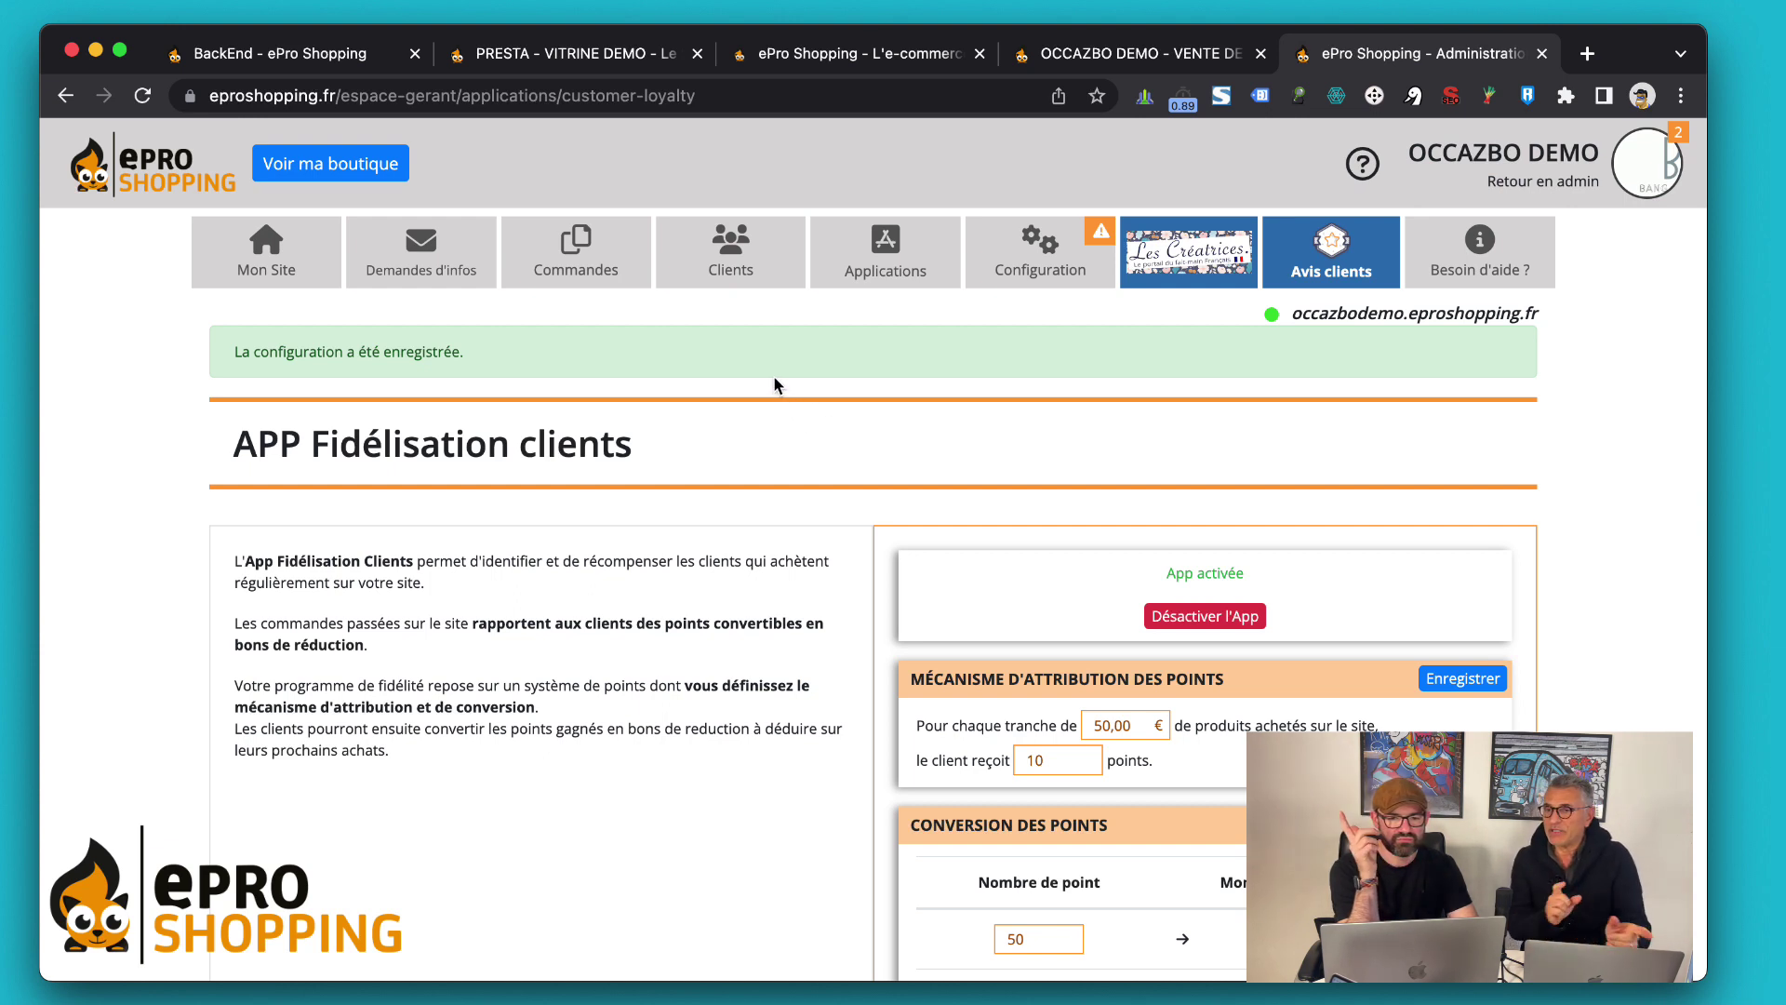
mouse_move(722, 272)
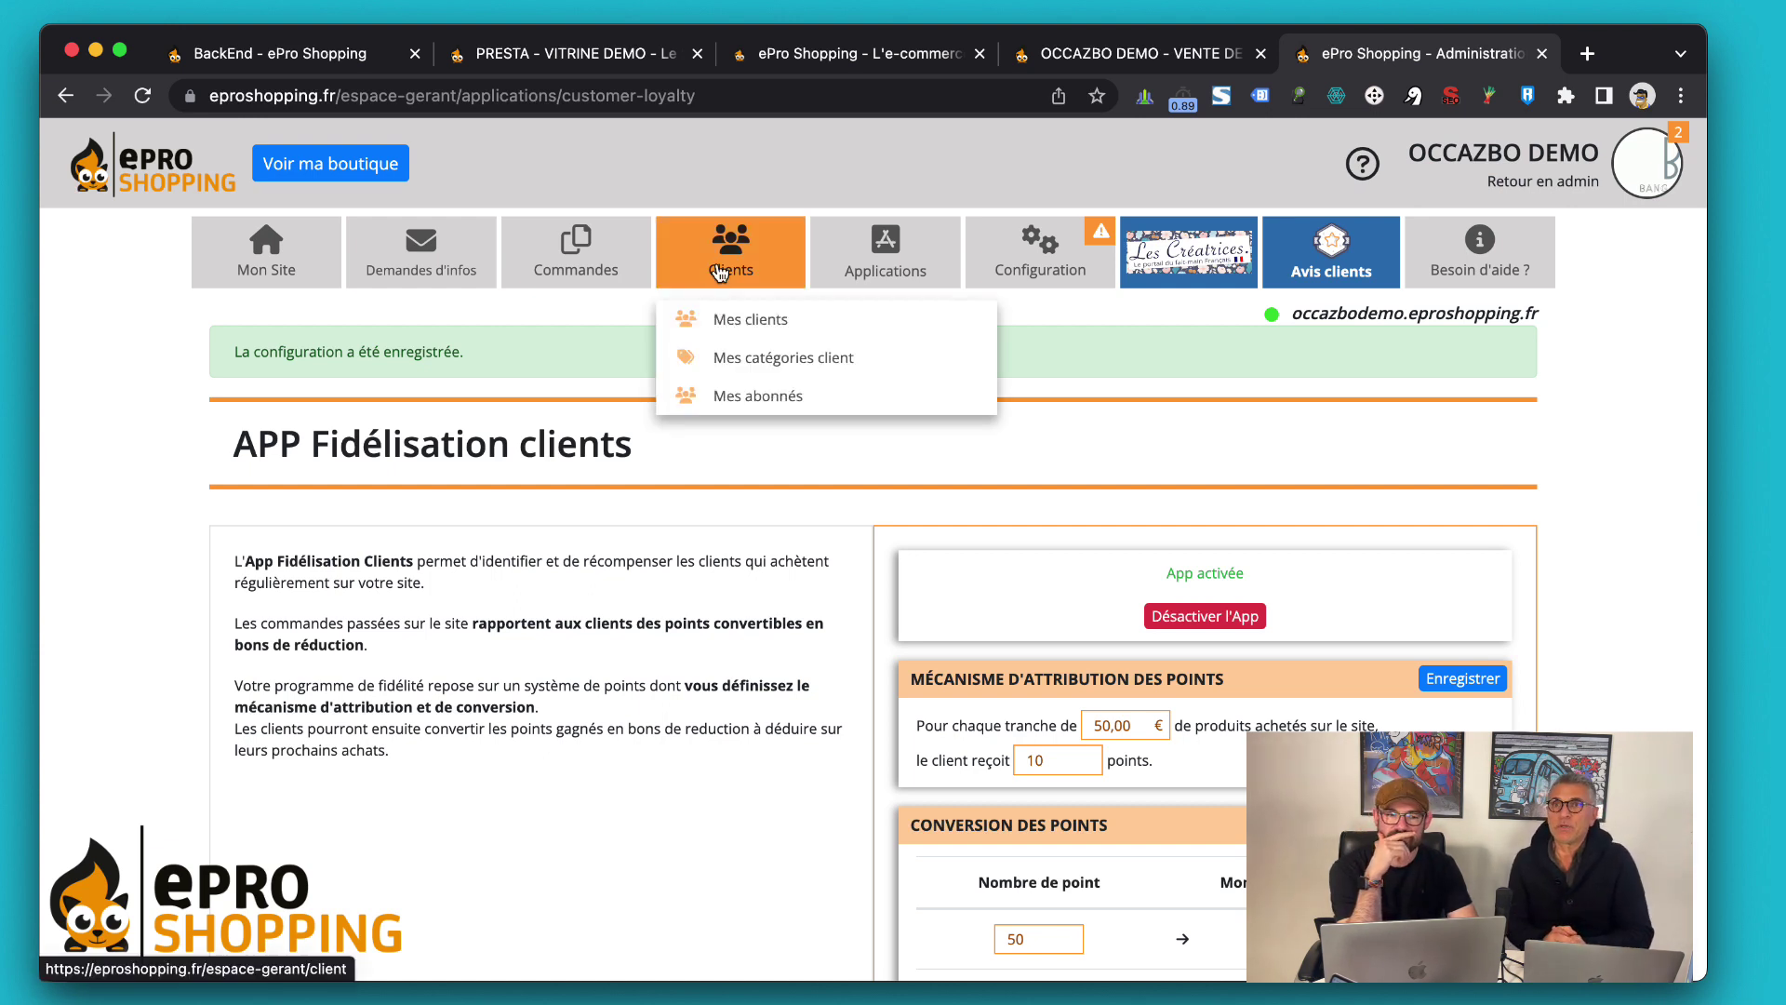
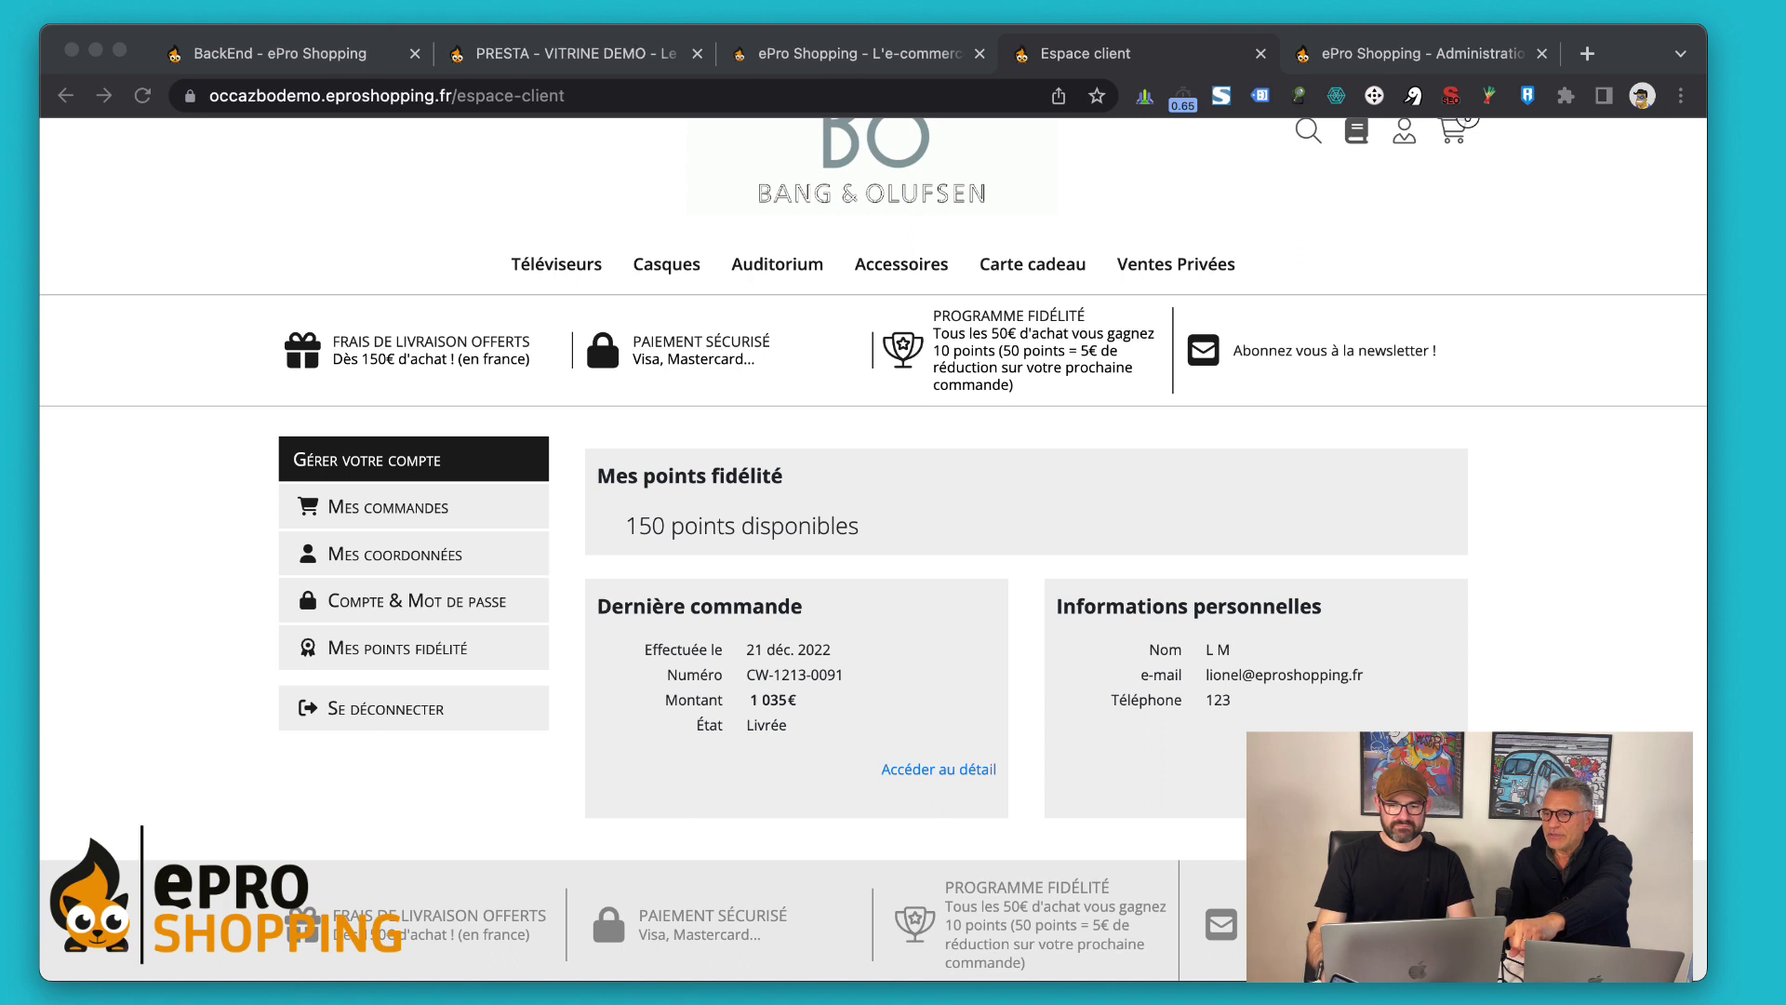
Open the customer's Mes points fidélité page: 150 available, 50 converted, 10 expired points
click(408, 224)
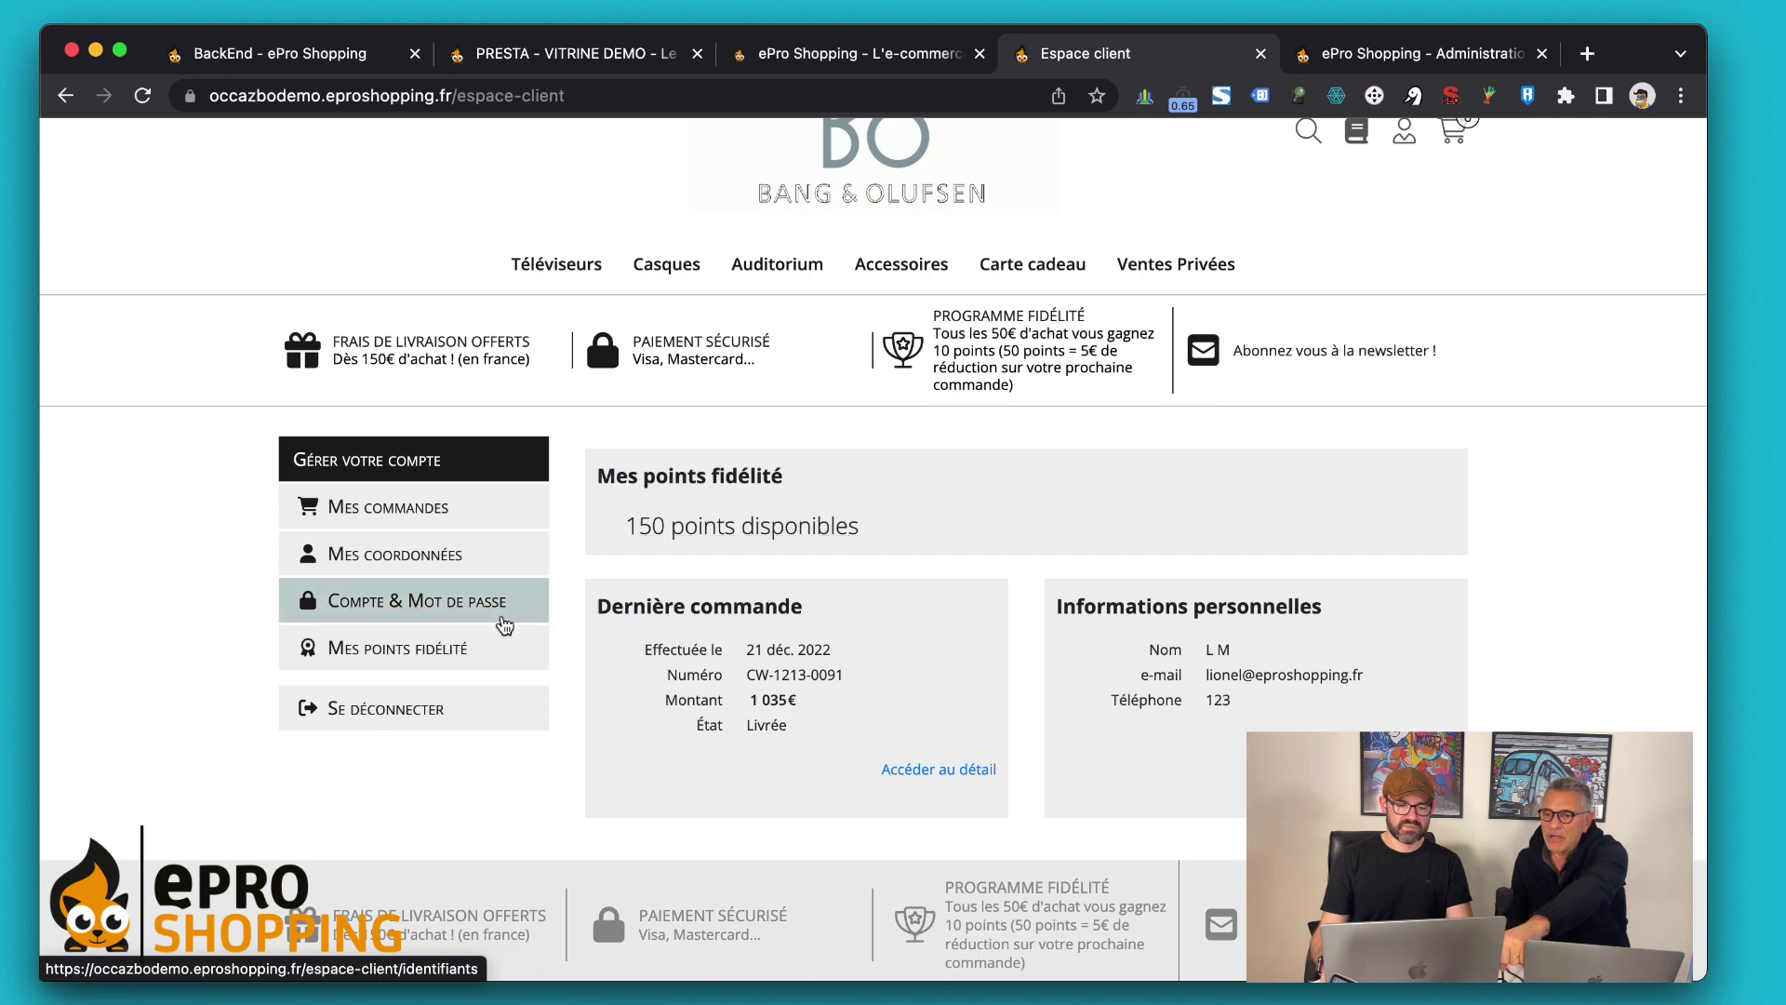
click(427, 670)
Review the points earning rules and the 50-point→5 € and 100-point→15 € conversions
scroll(824, 676, down, 5)
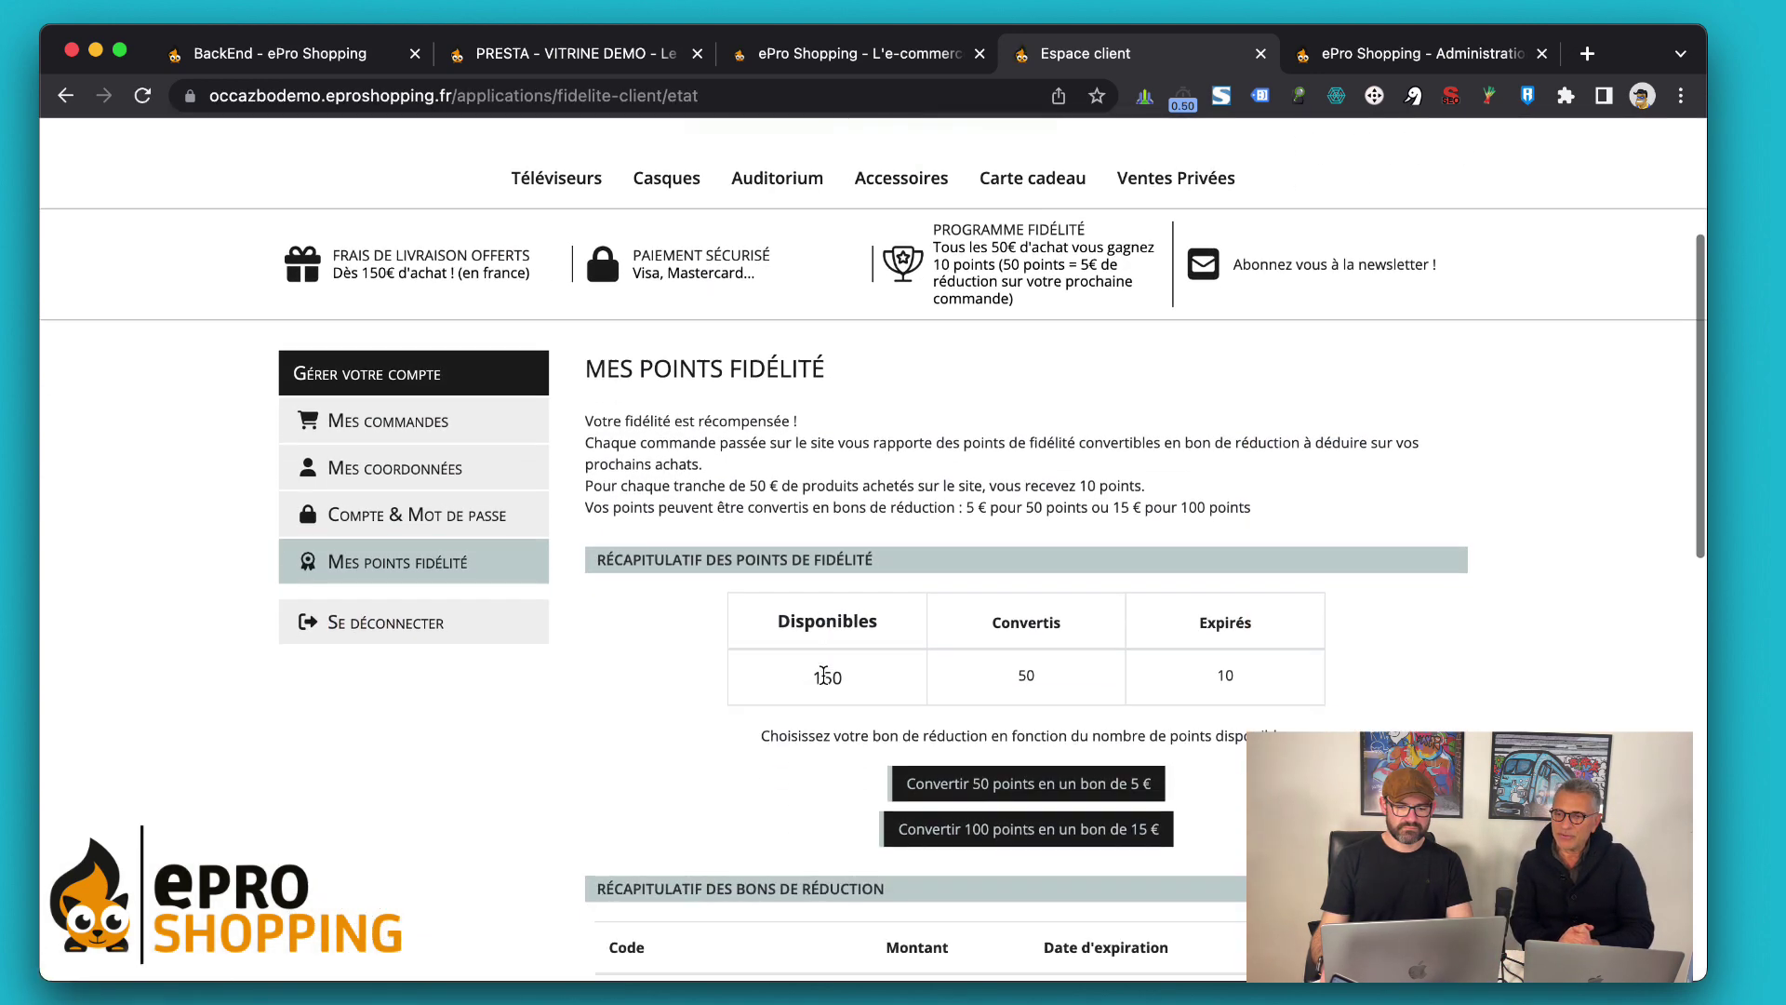
scroll(823, 676, down, 3)
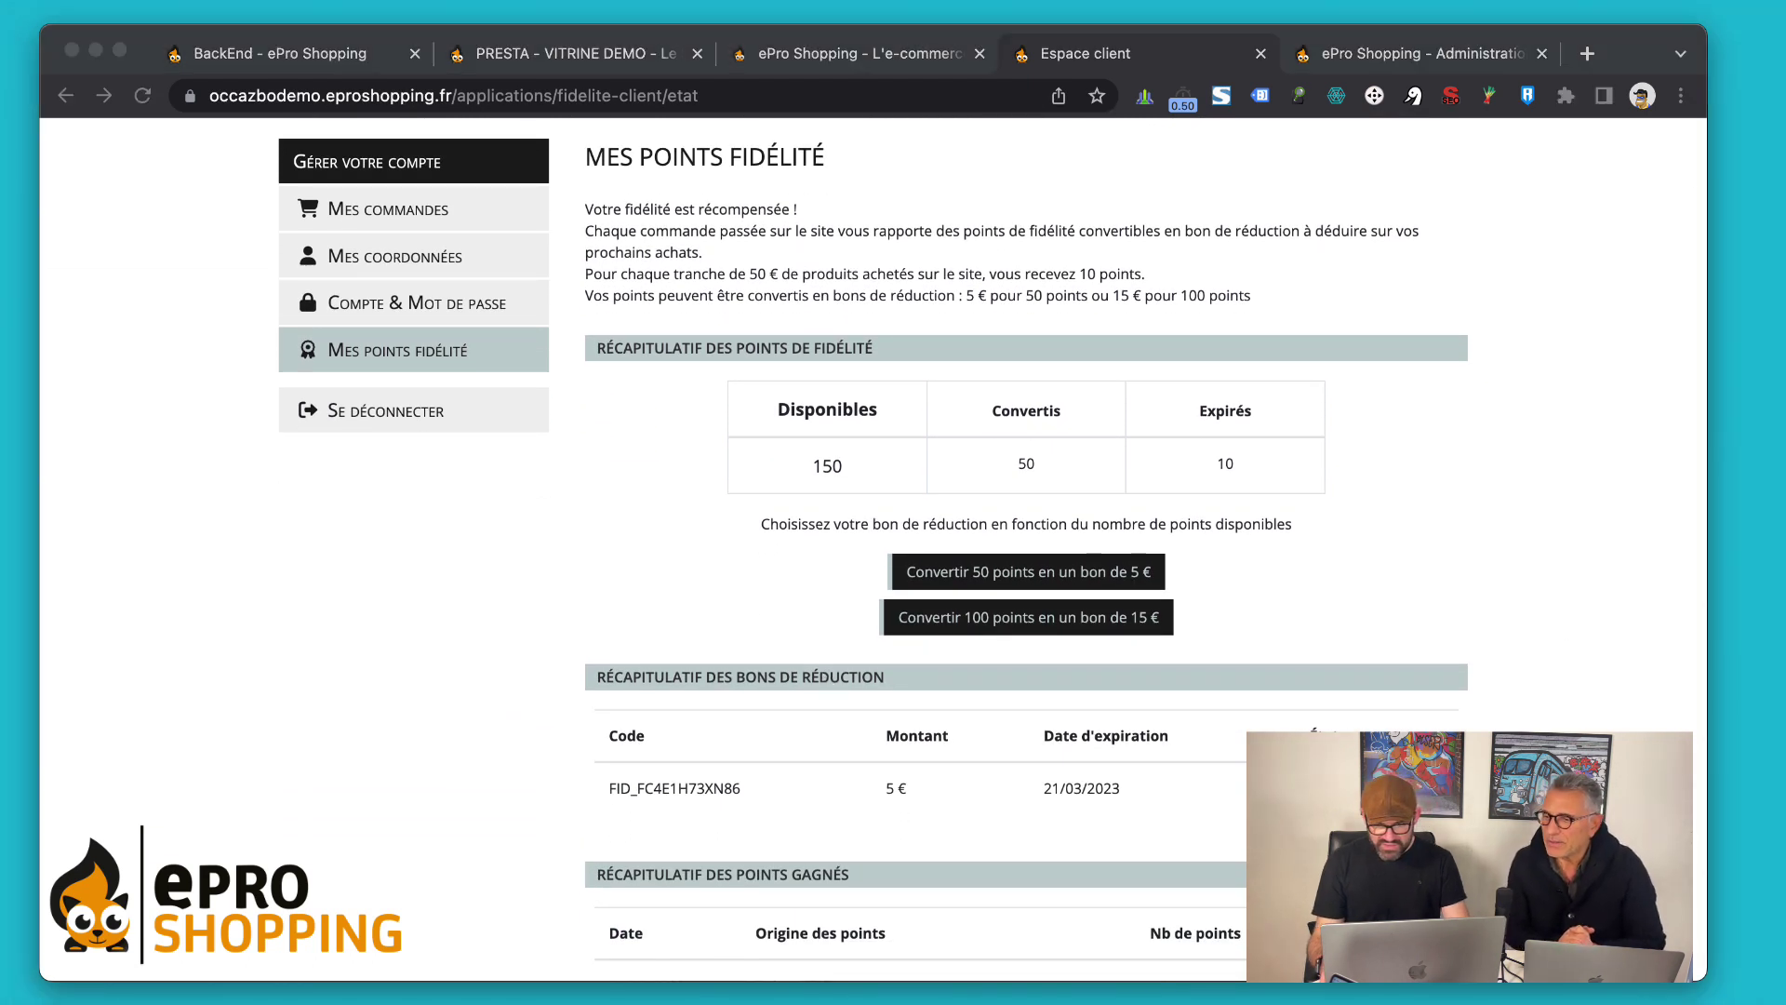
click(338, 600)
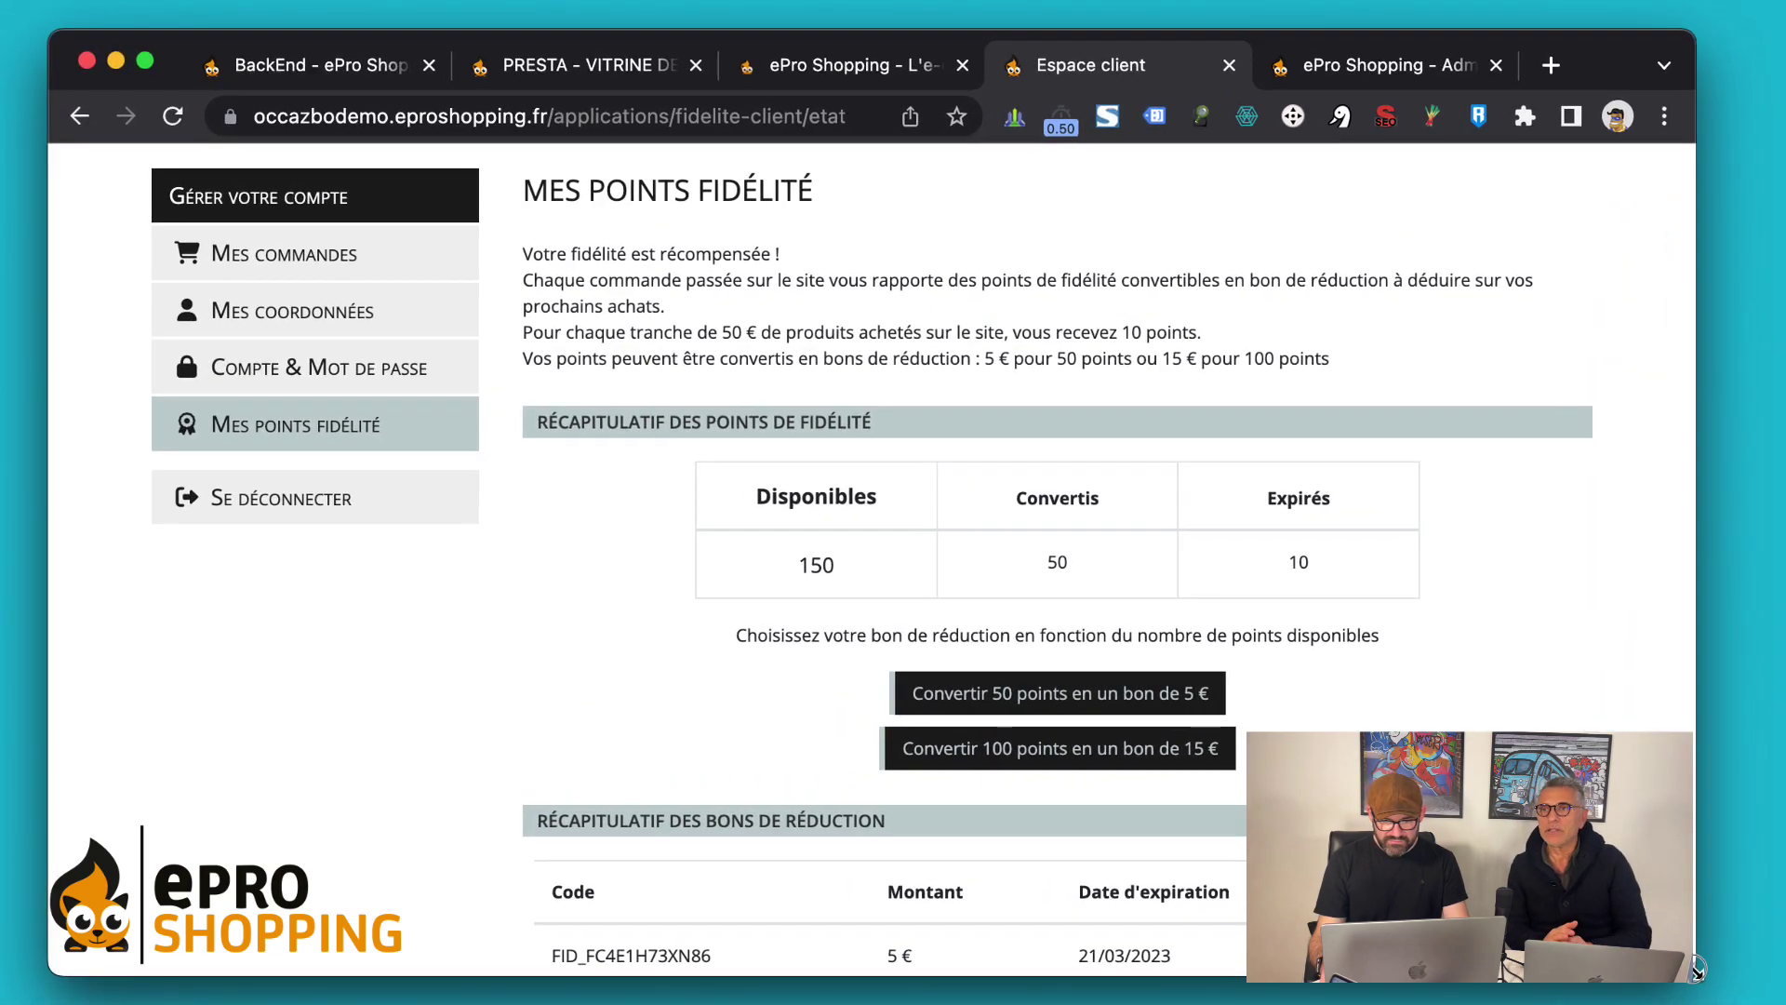
scroll(869, 558, down, 3)
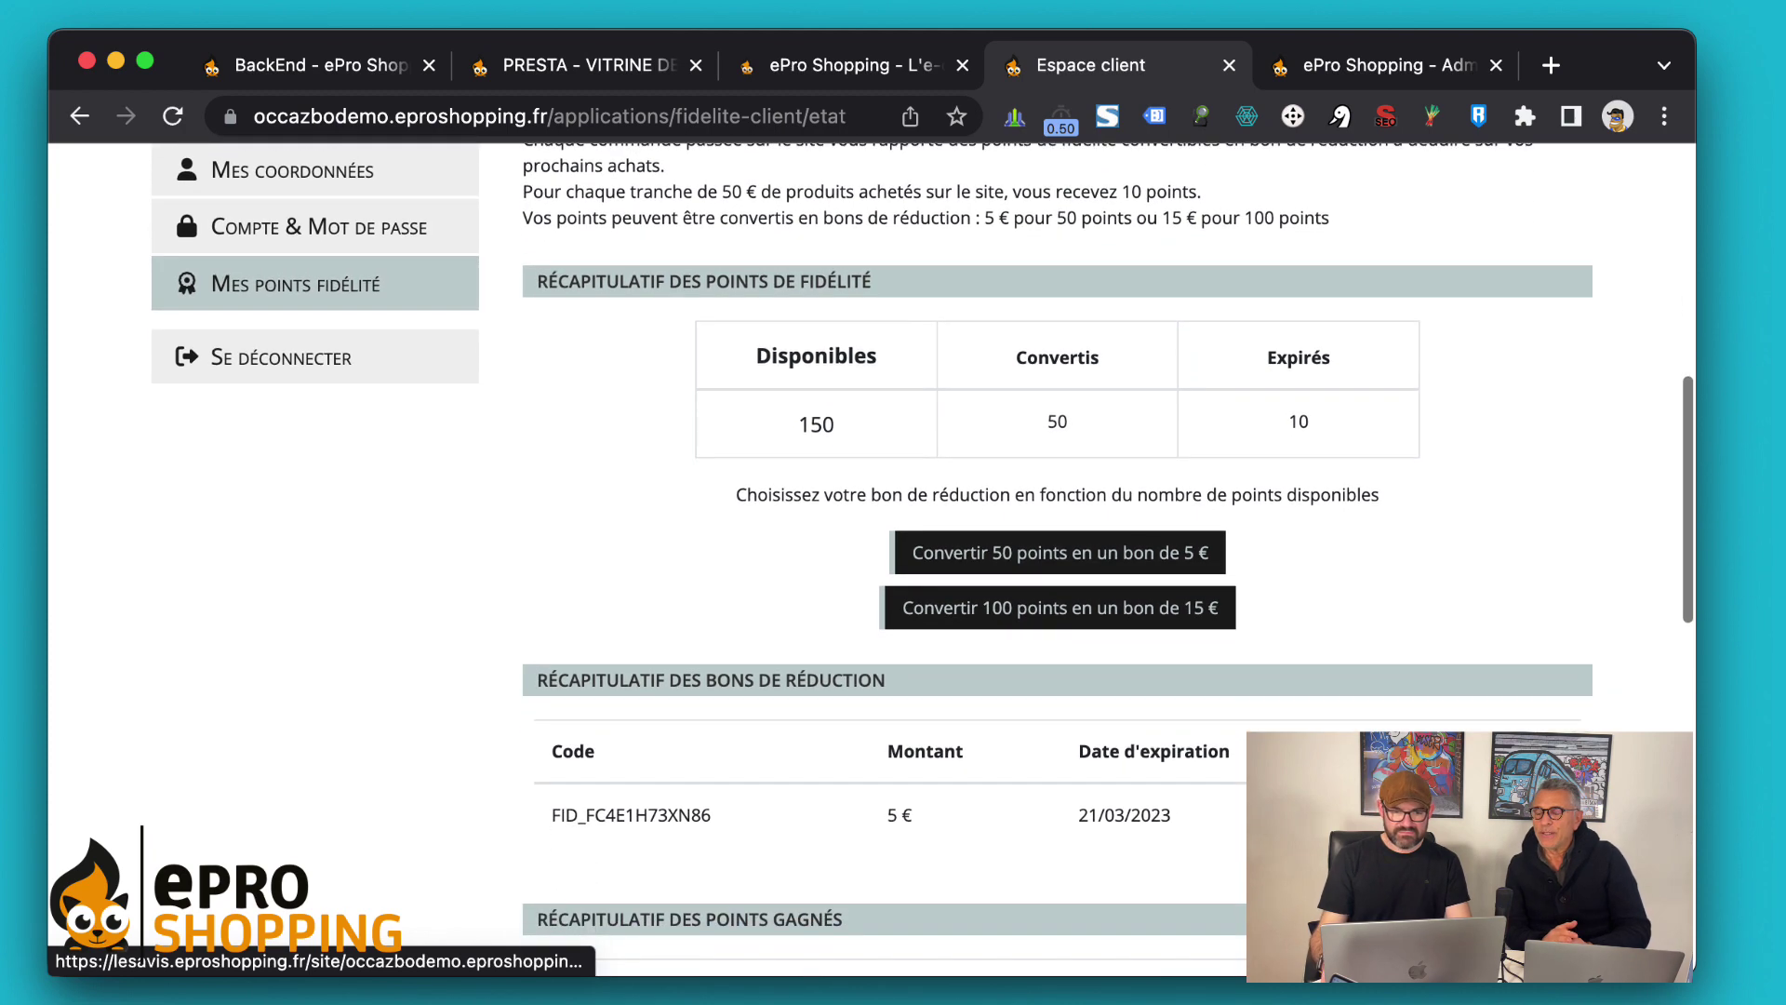
scroll(922, 554, up, 3)
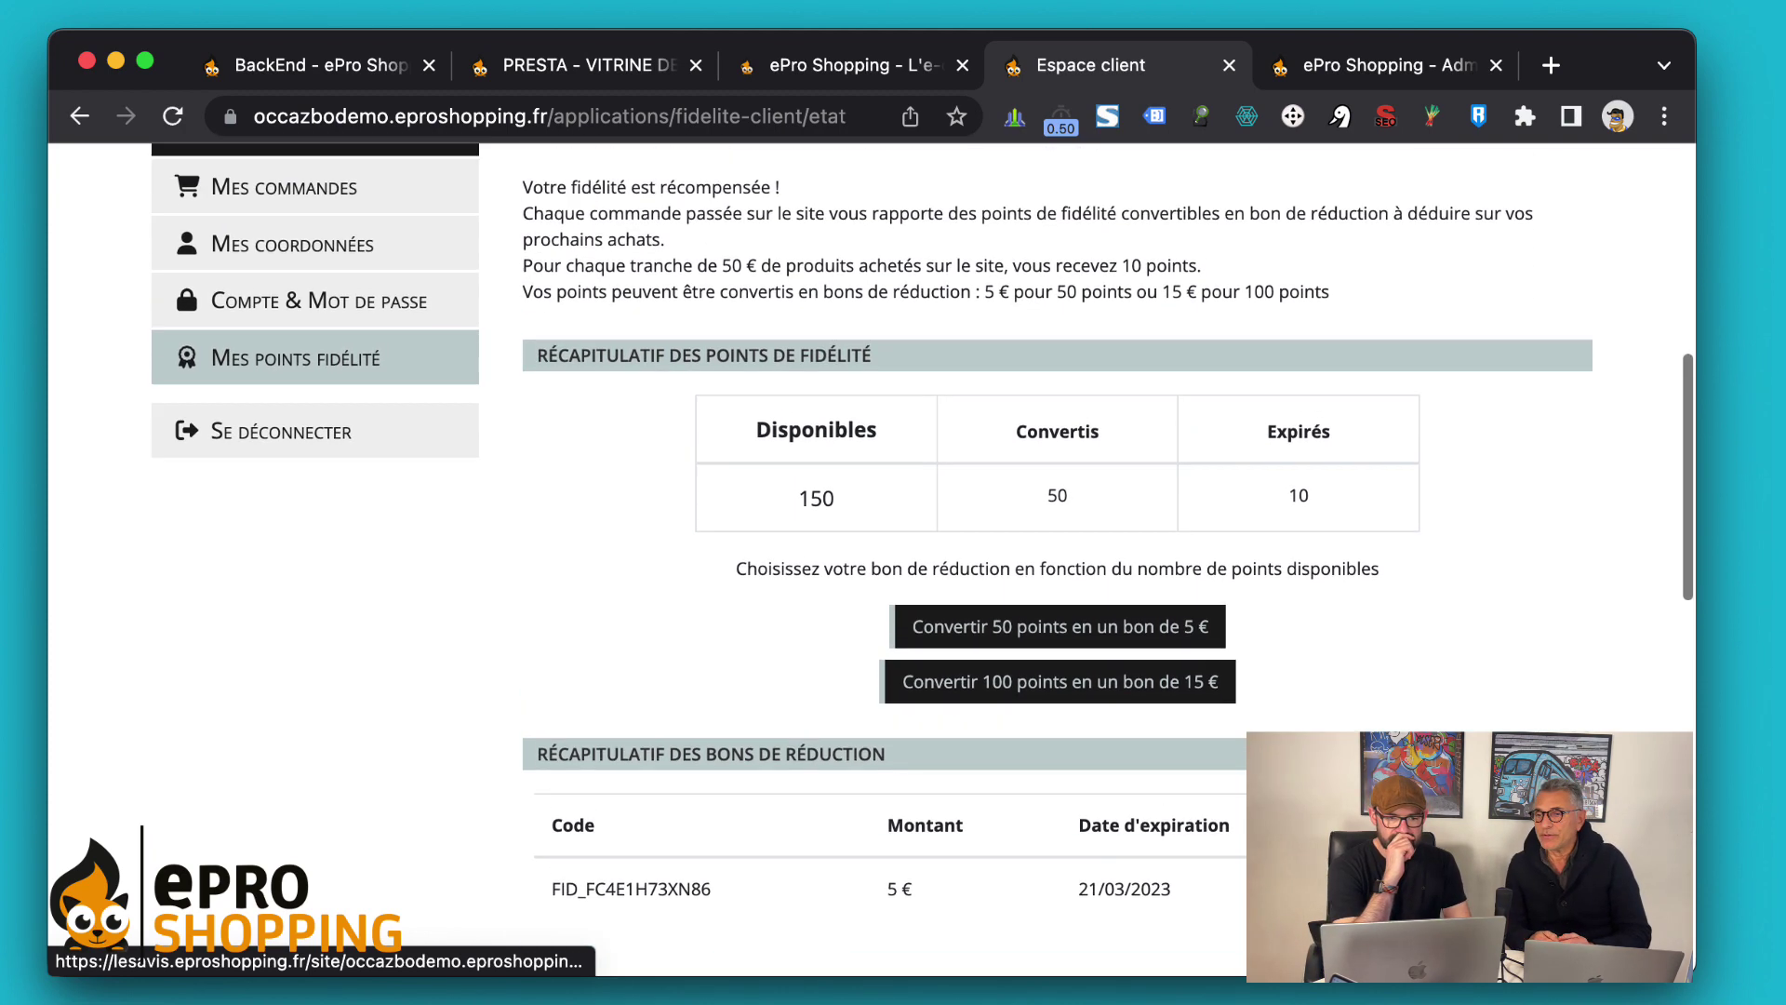
scroll(922, 554, up, 1)
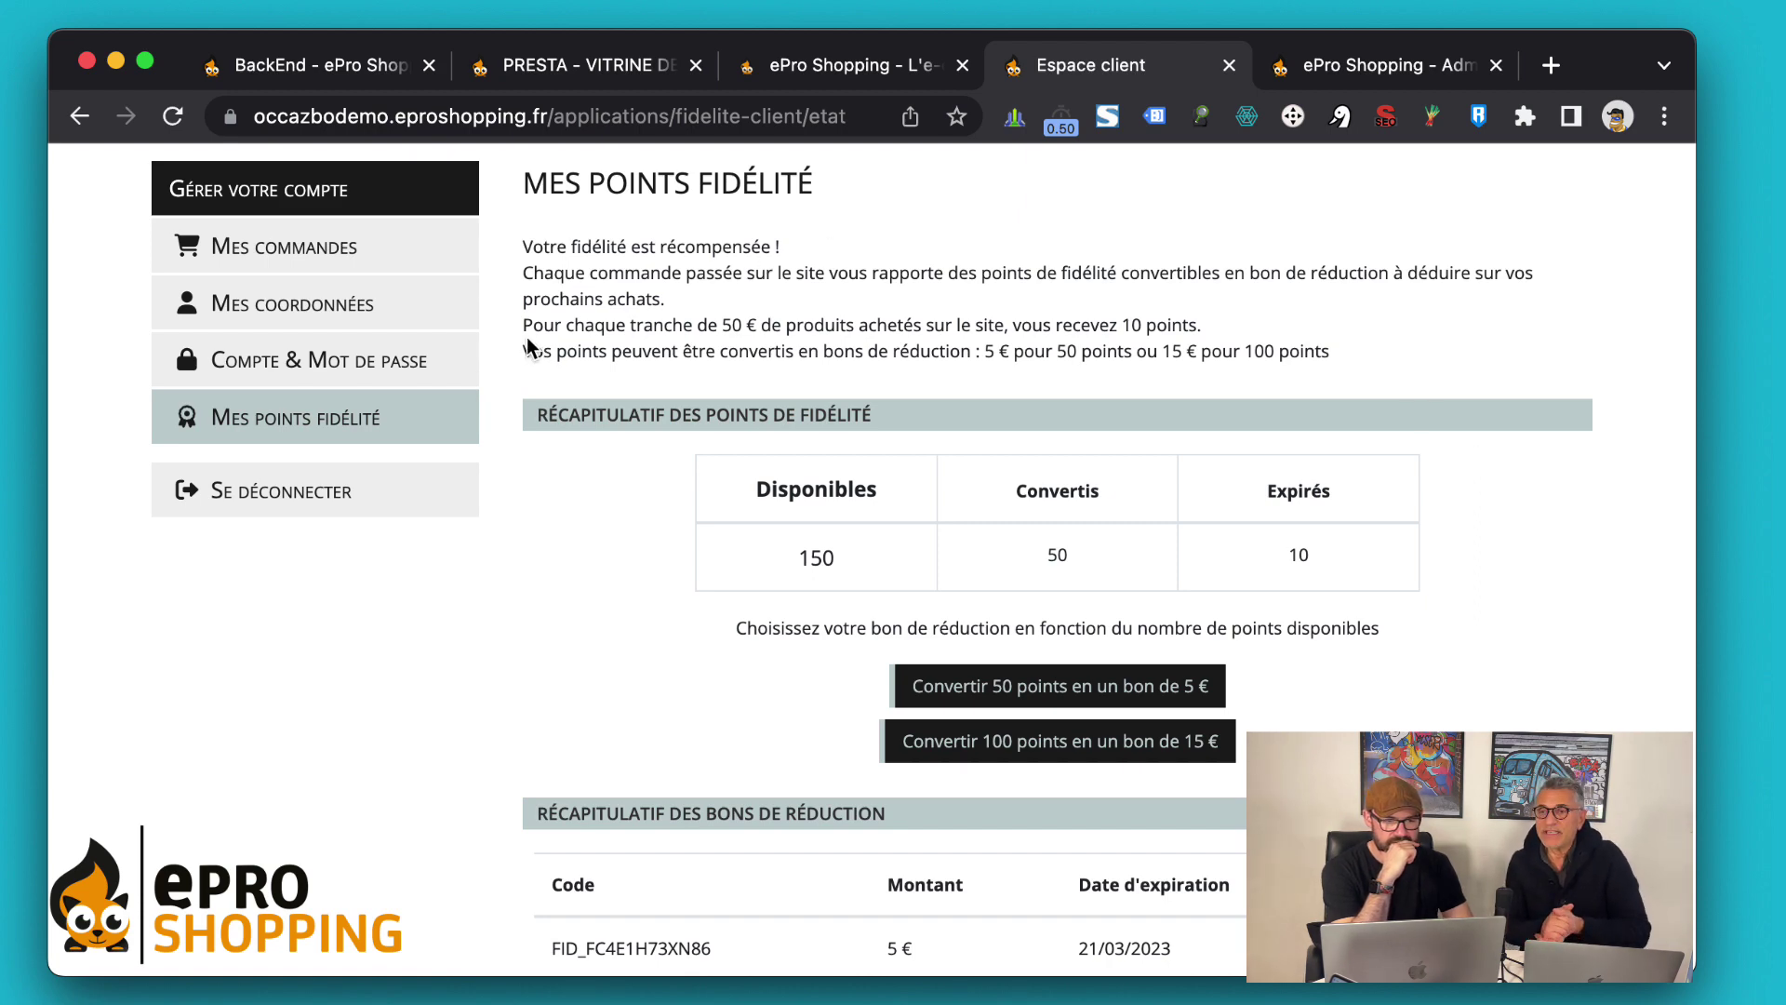
drag(521, 326, 524, 389)
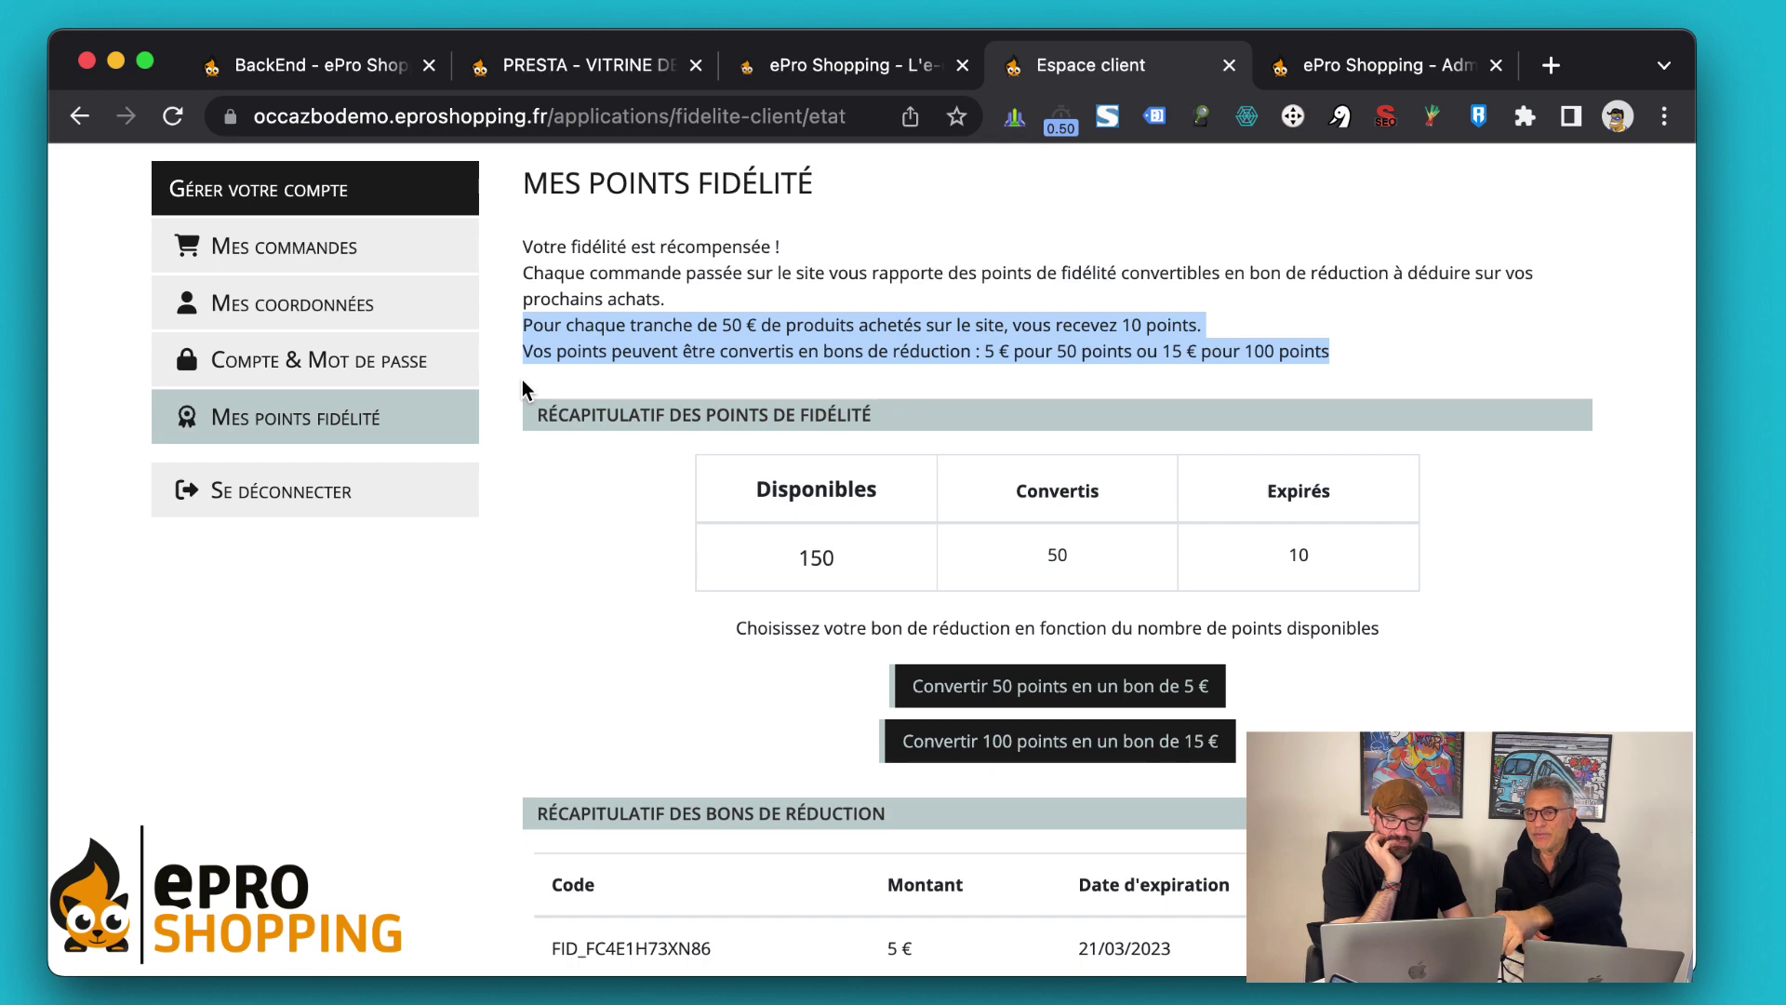
click(526, 407)
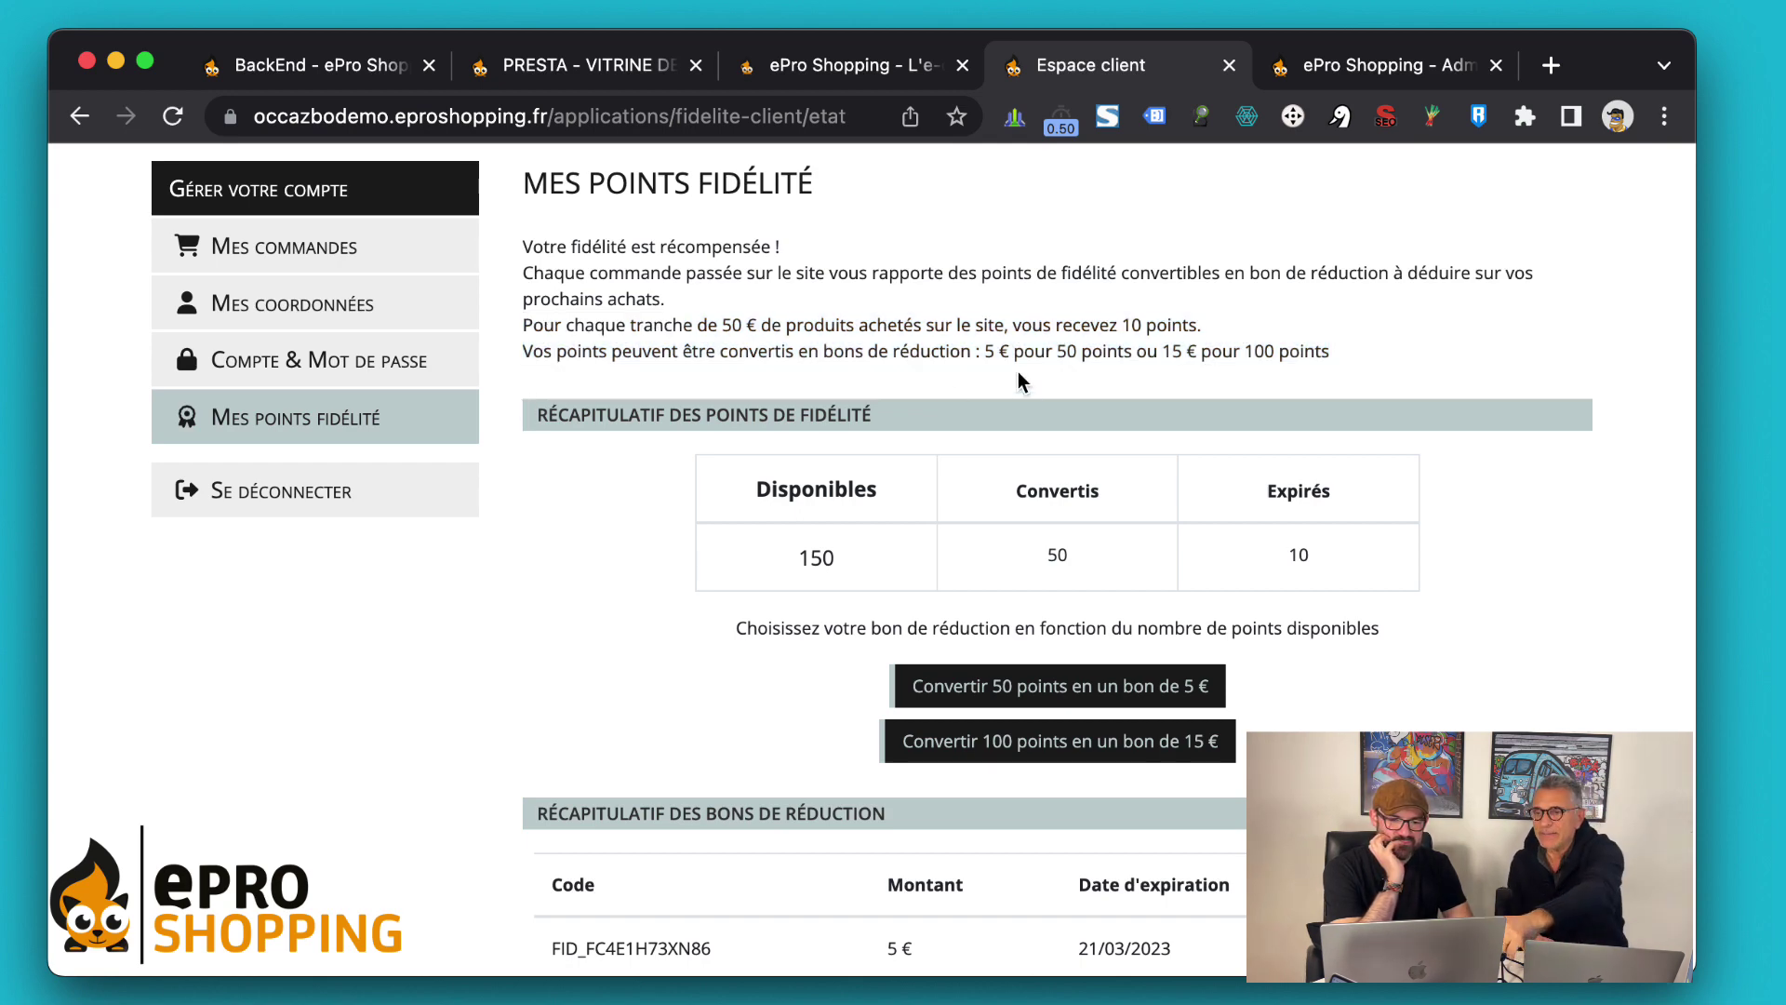
Check the voucher list: one 5 € voucher expiring 21/03/2023, plus the voucher-choice note
scroll(797, 391, down, 1)
scroll(797, 385, down, 5)
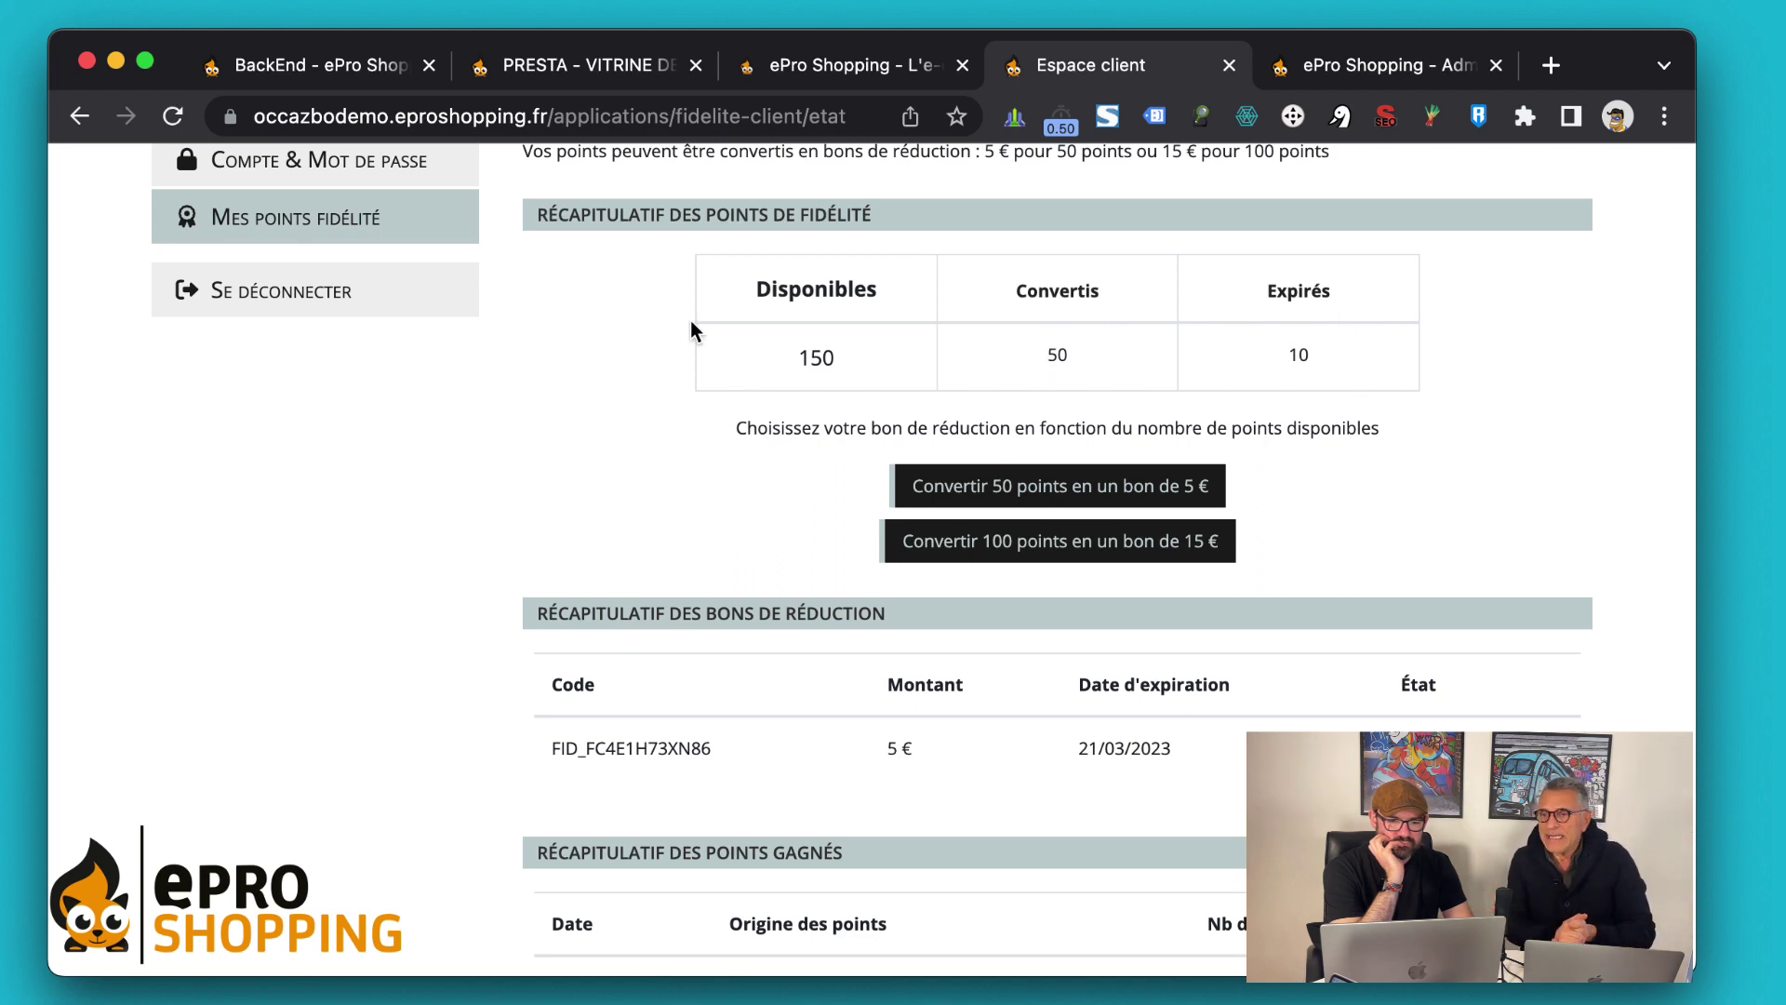
scroll(605, 363, down, 2)
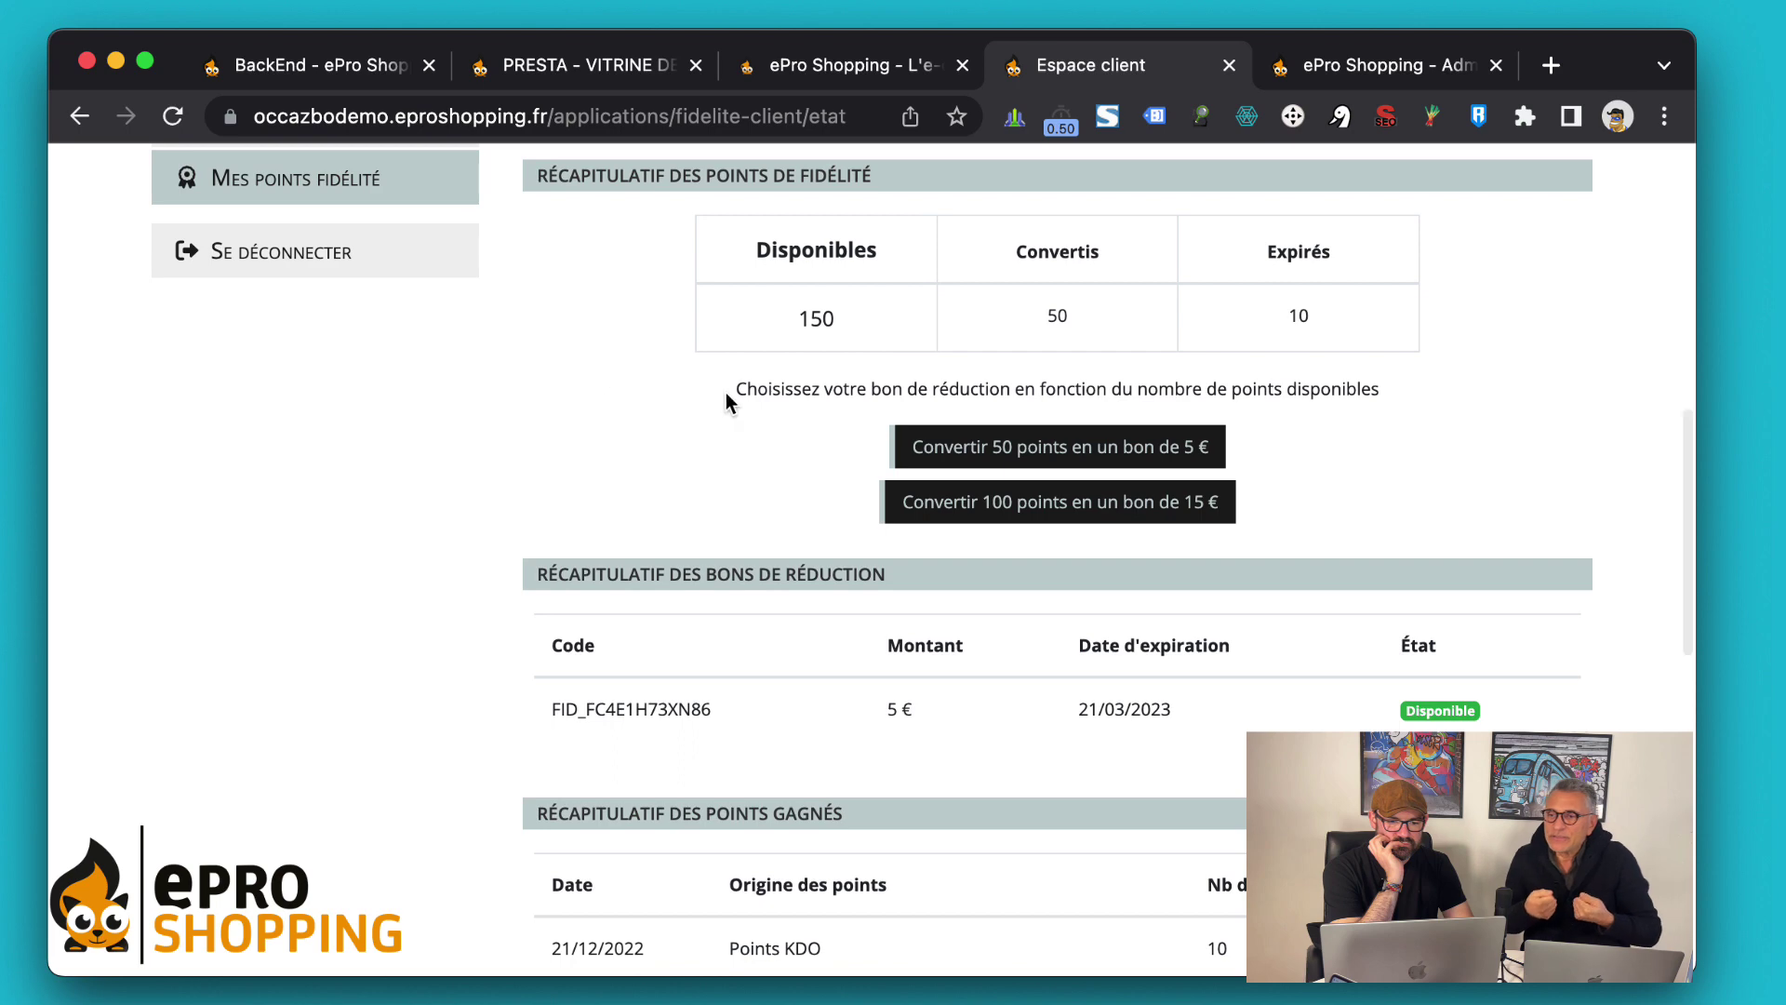
scroll(761, 396, up, 2)
drag(746, 428, 748, 500)
click(717, 452)
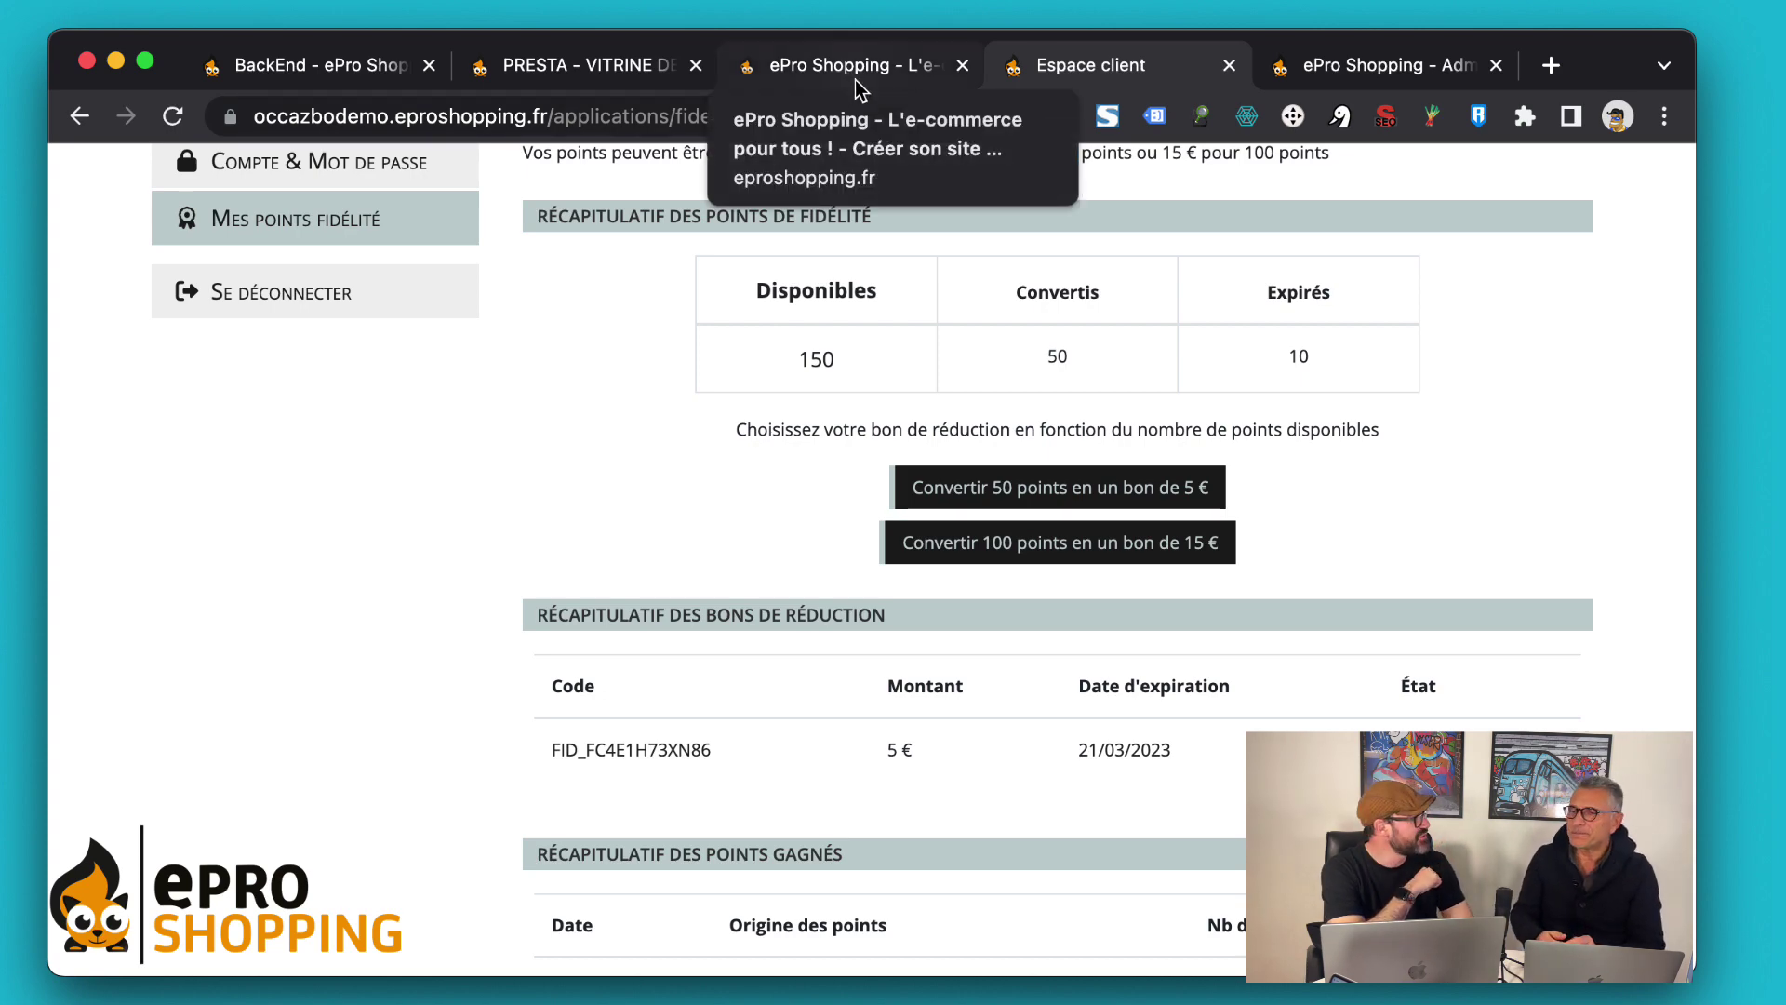
In the admin loyalty settings, add a 200-point → 40 € voucher conversion and save
click(1370, 75)
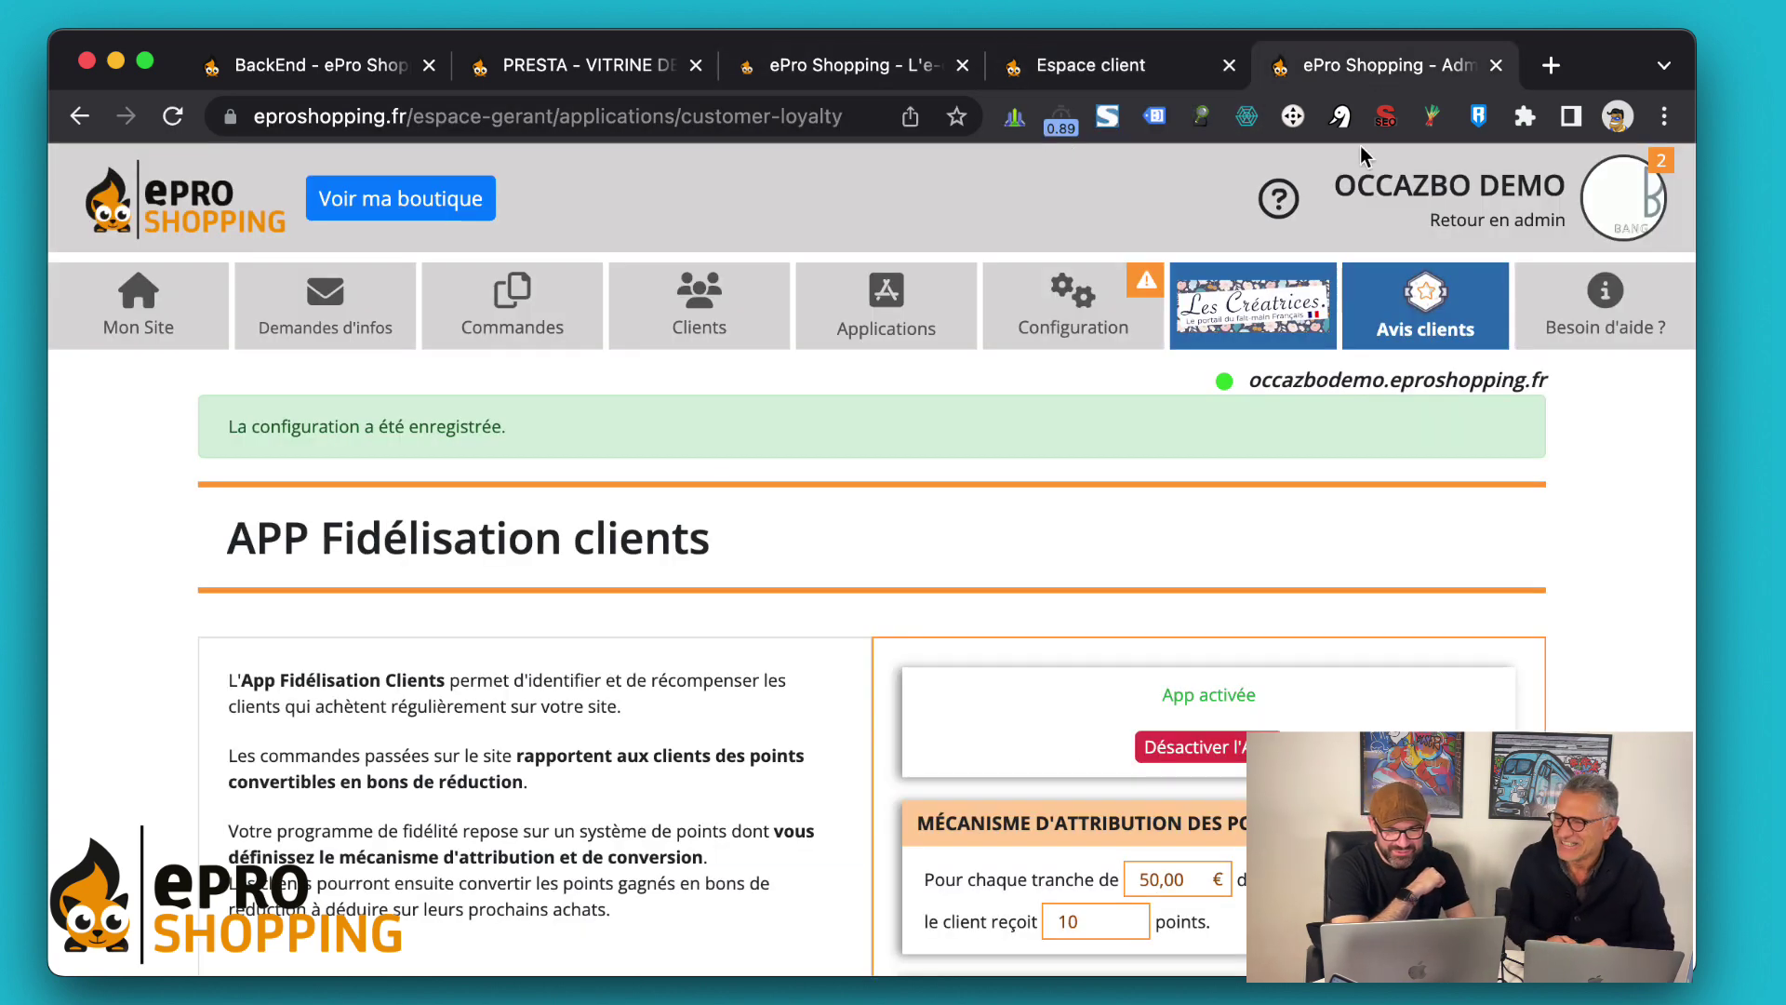
scroll(1113, 535, down, 7)
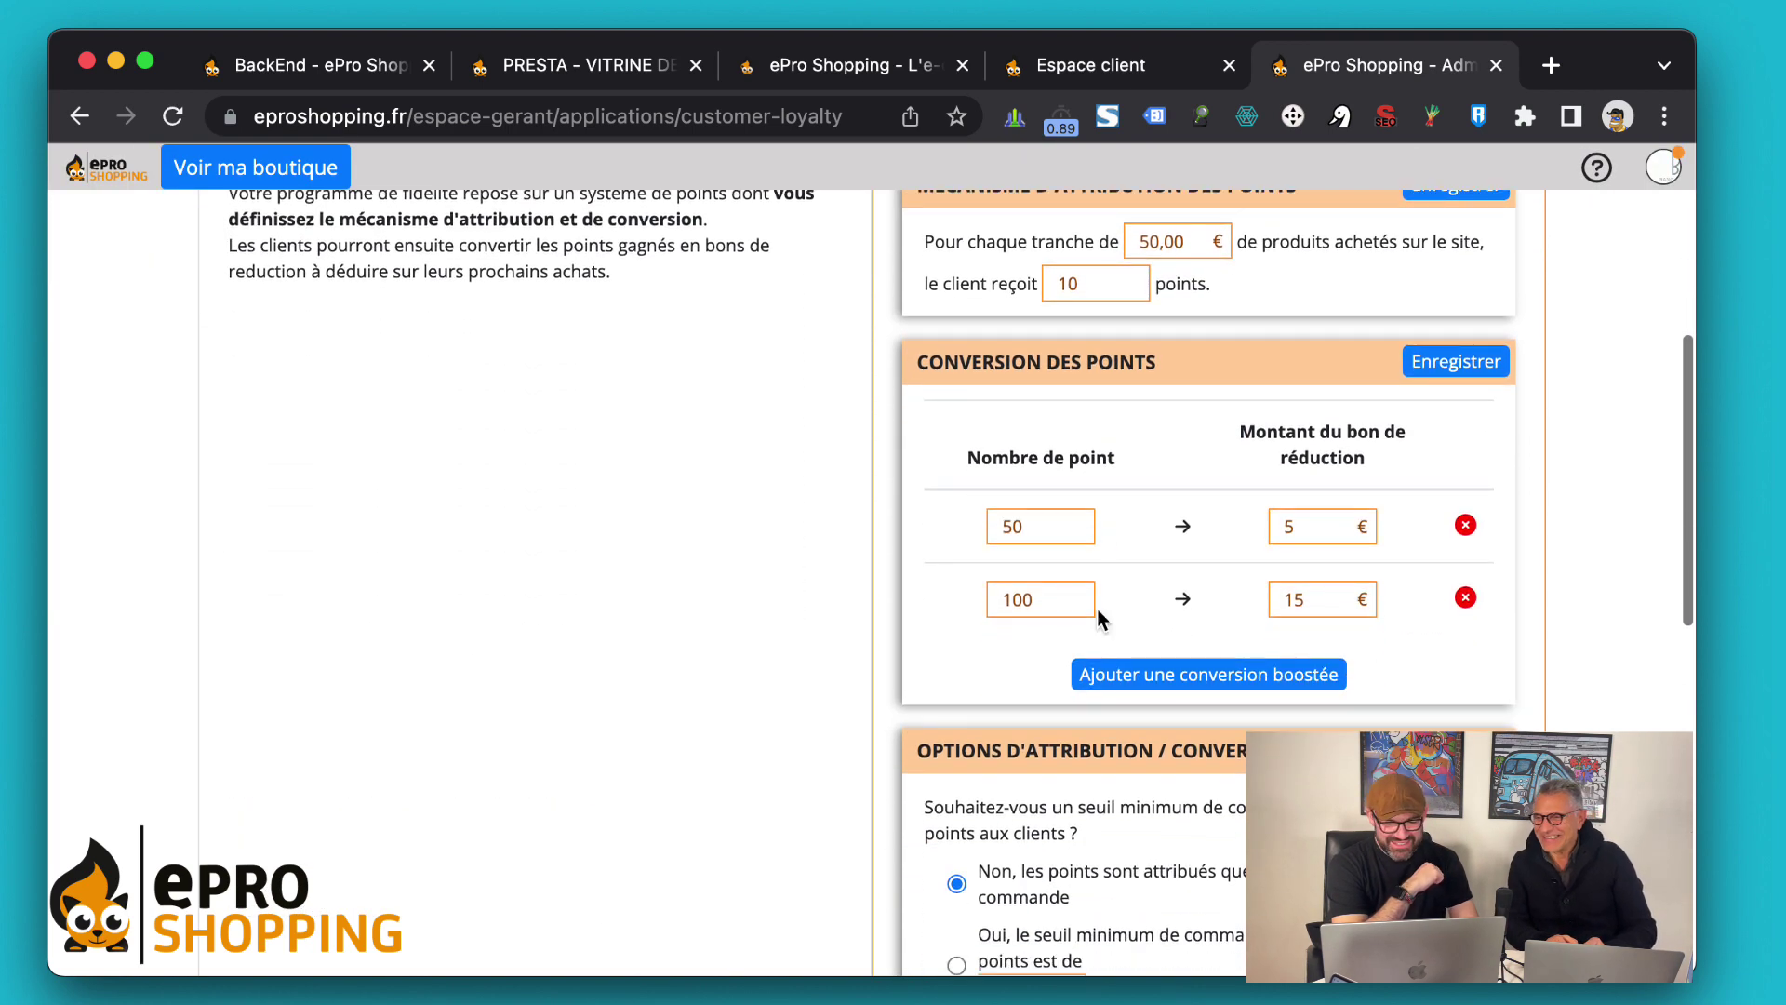
click(1159, 686)
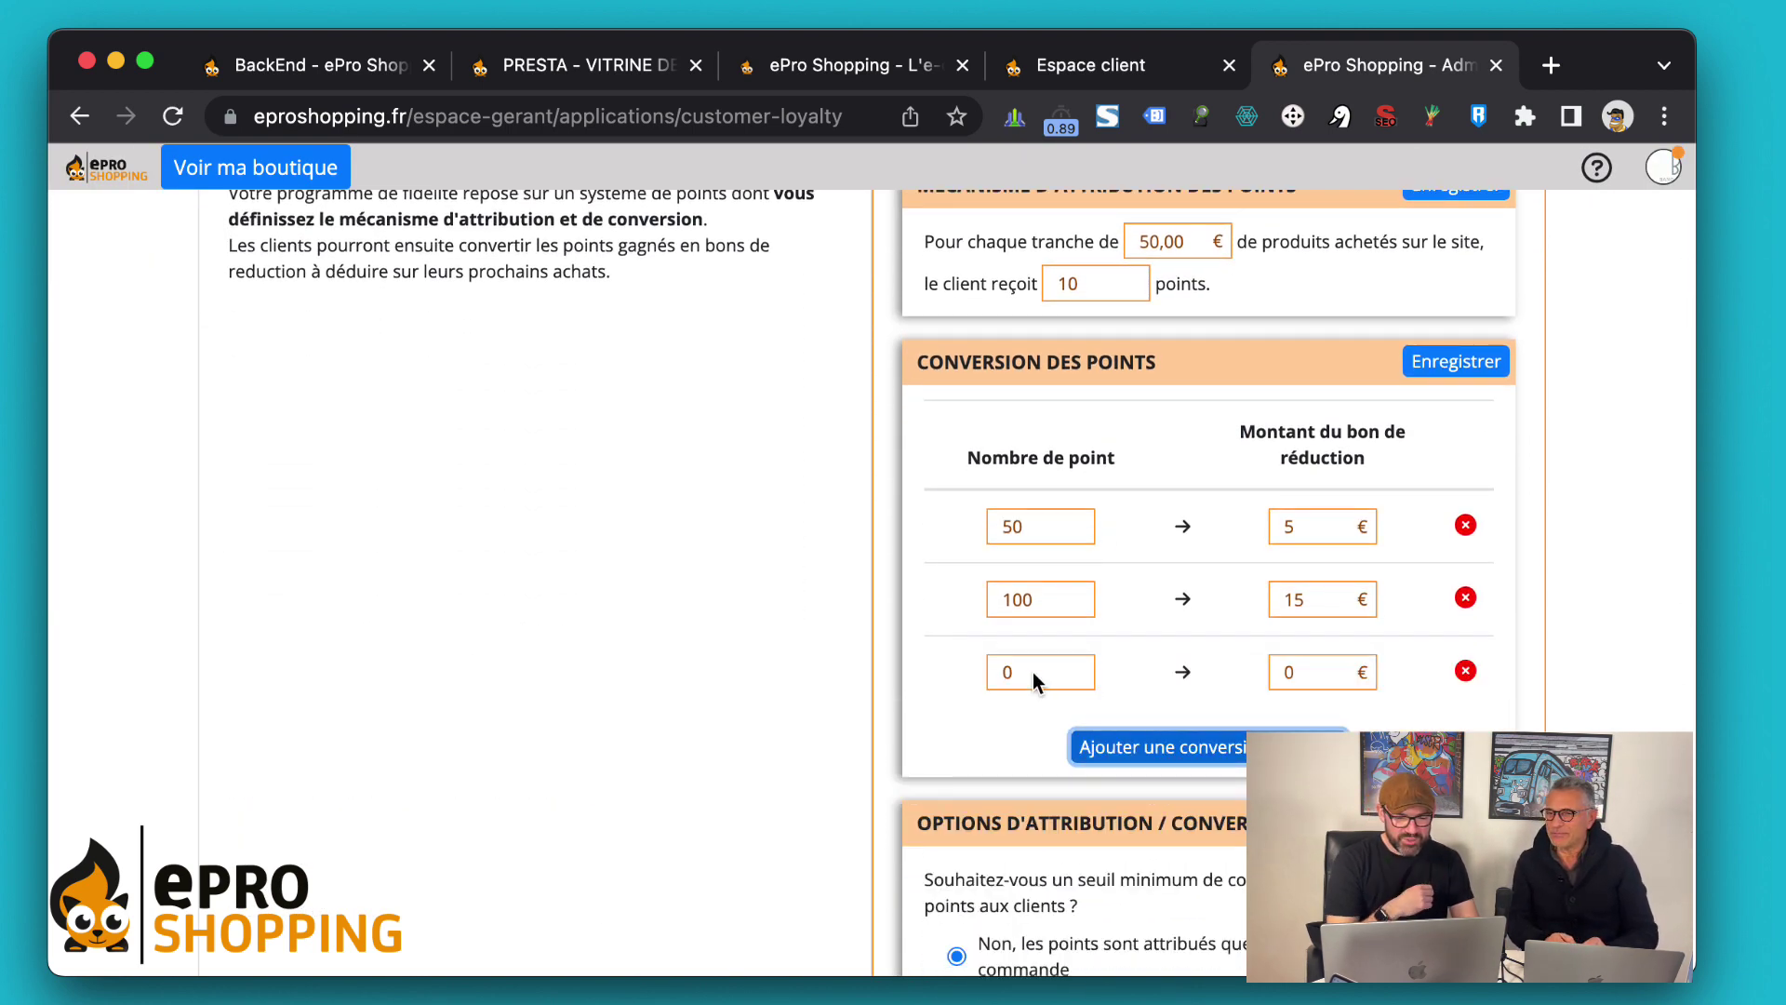
double_click(1033, 671)
text(200)
double_click(1287, 671)
text(40)
click(1521, 704)
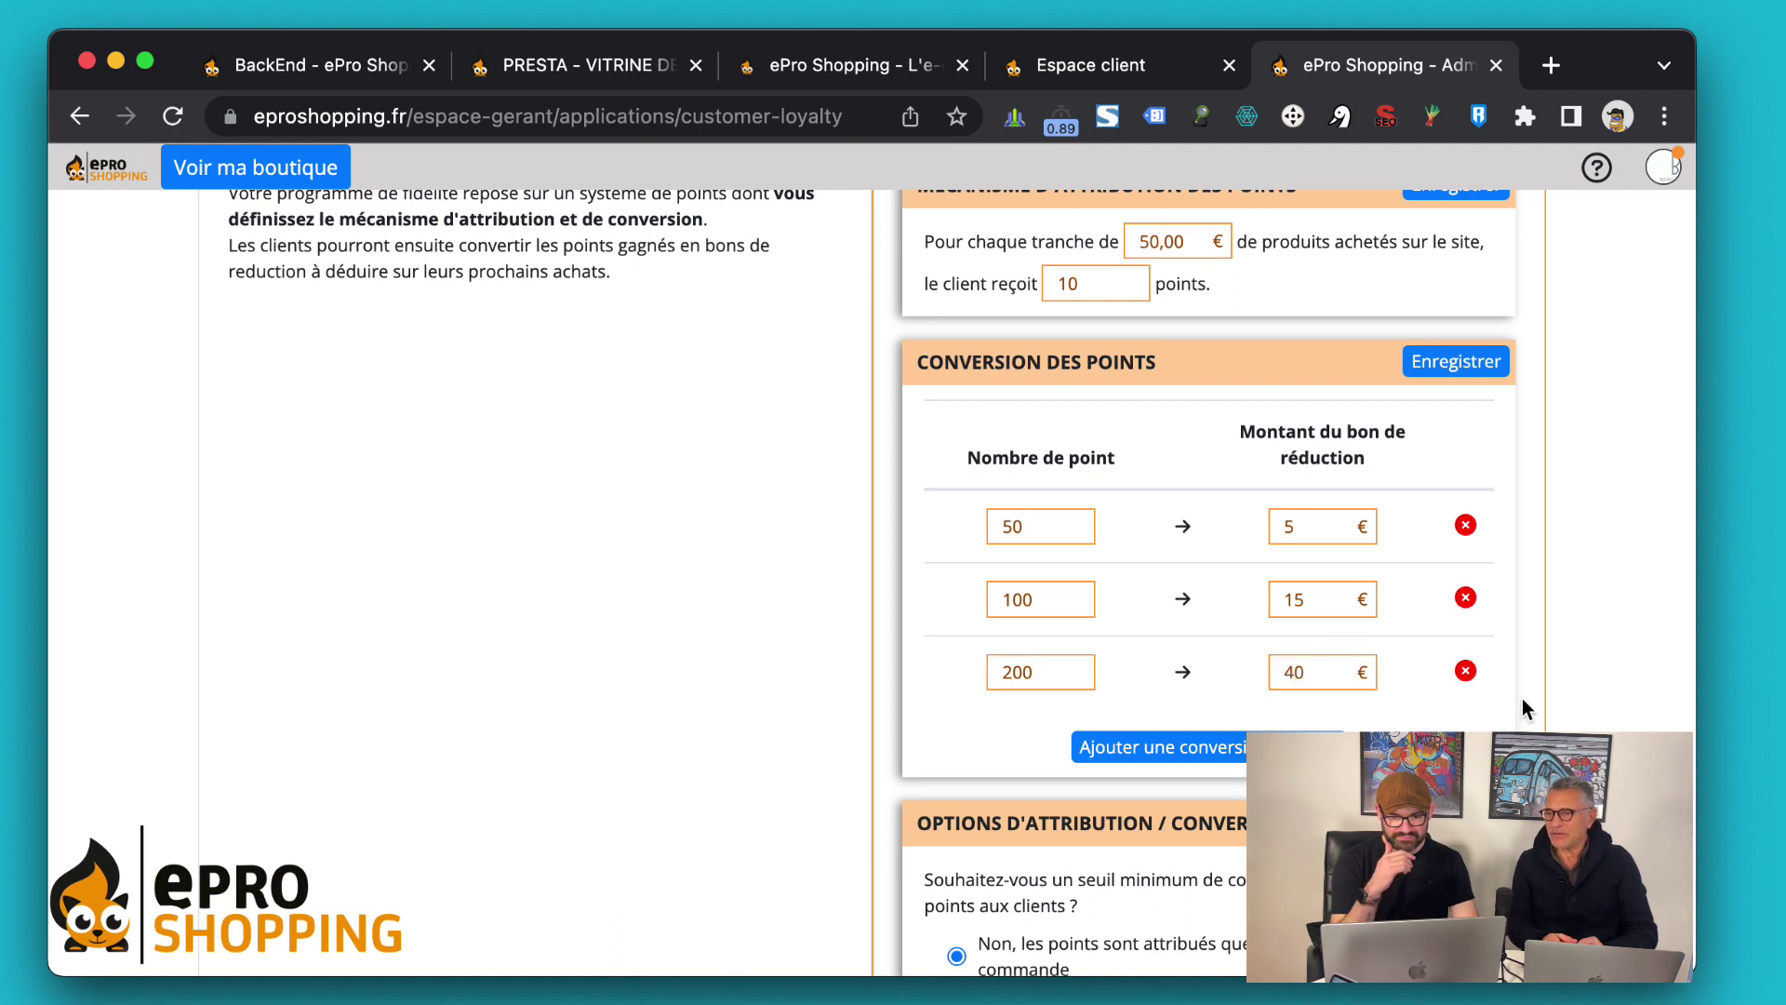
click(1466, 366)
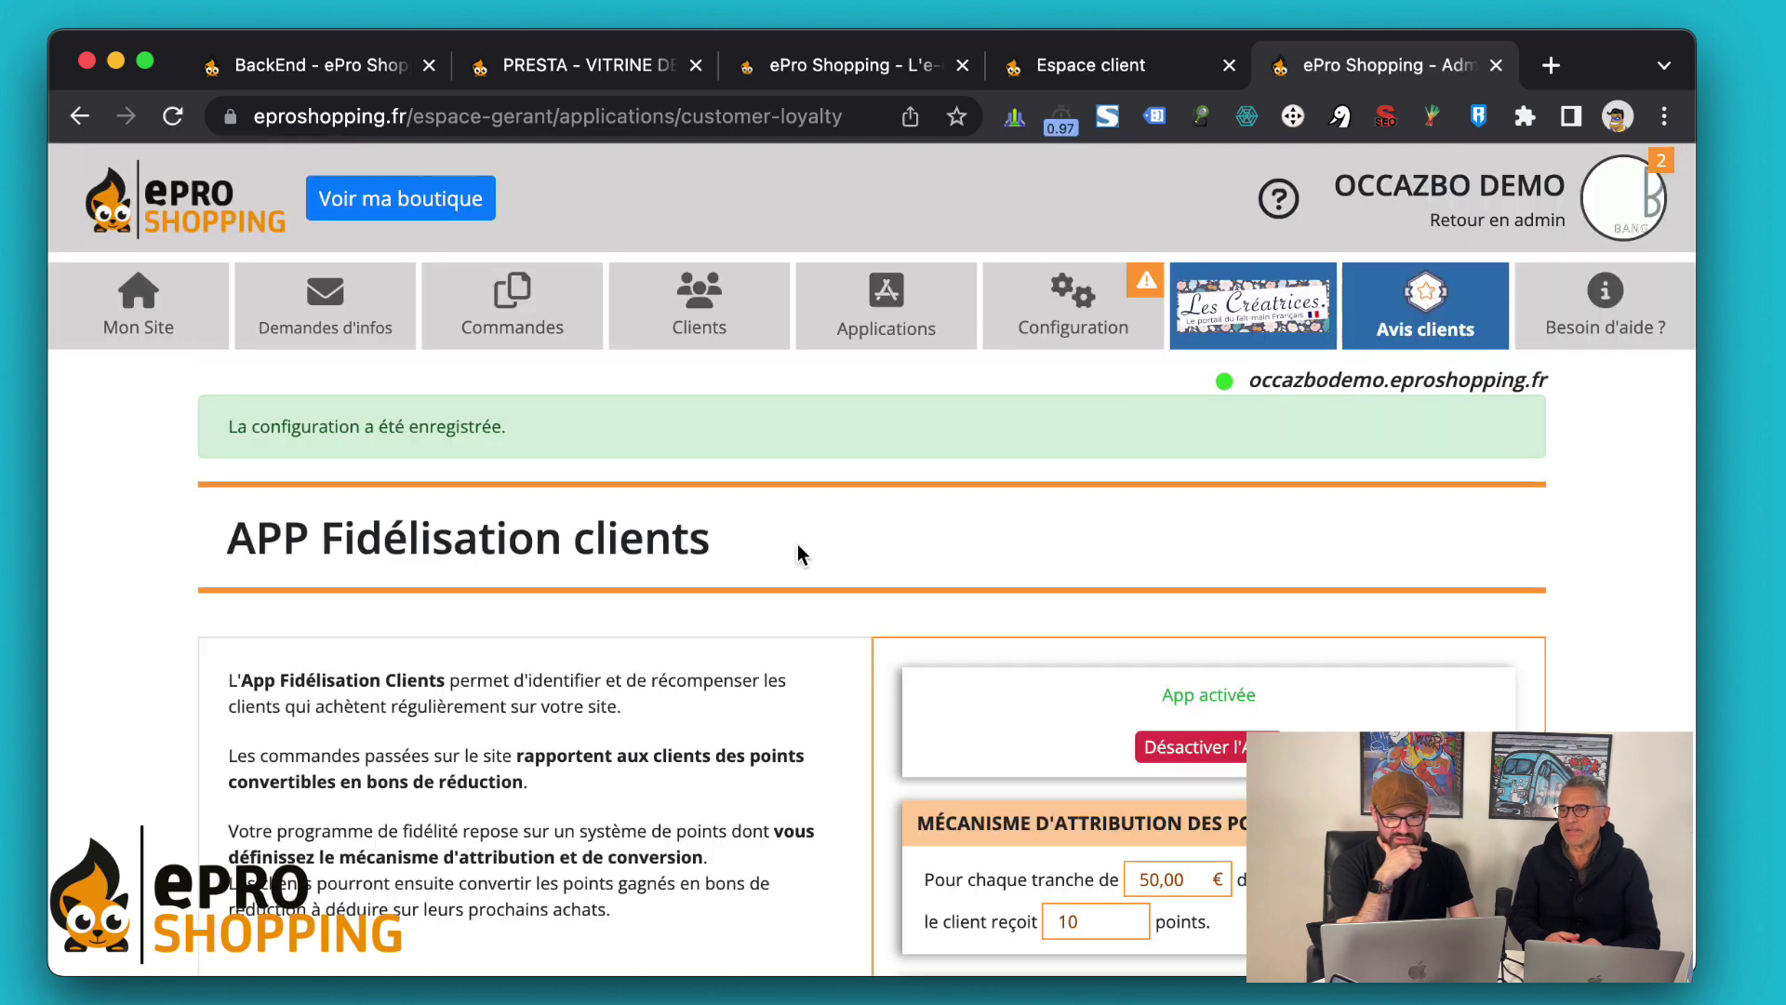
Reload the customer's points page and confirm 150 available points and the new 40 € for 200 points rule
click(1065, 70)
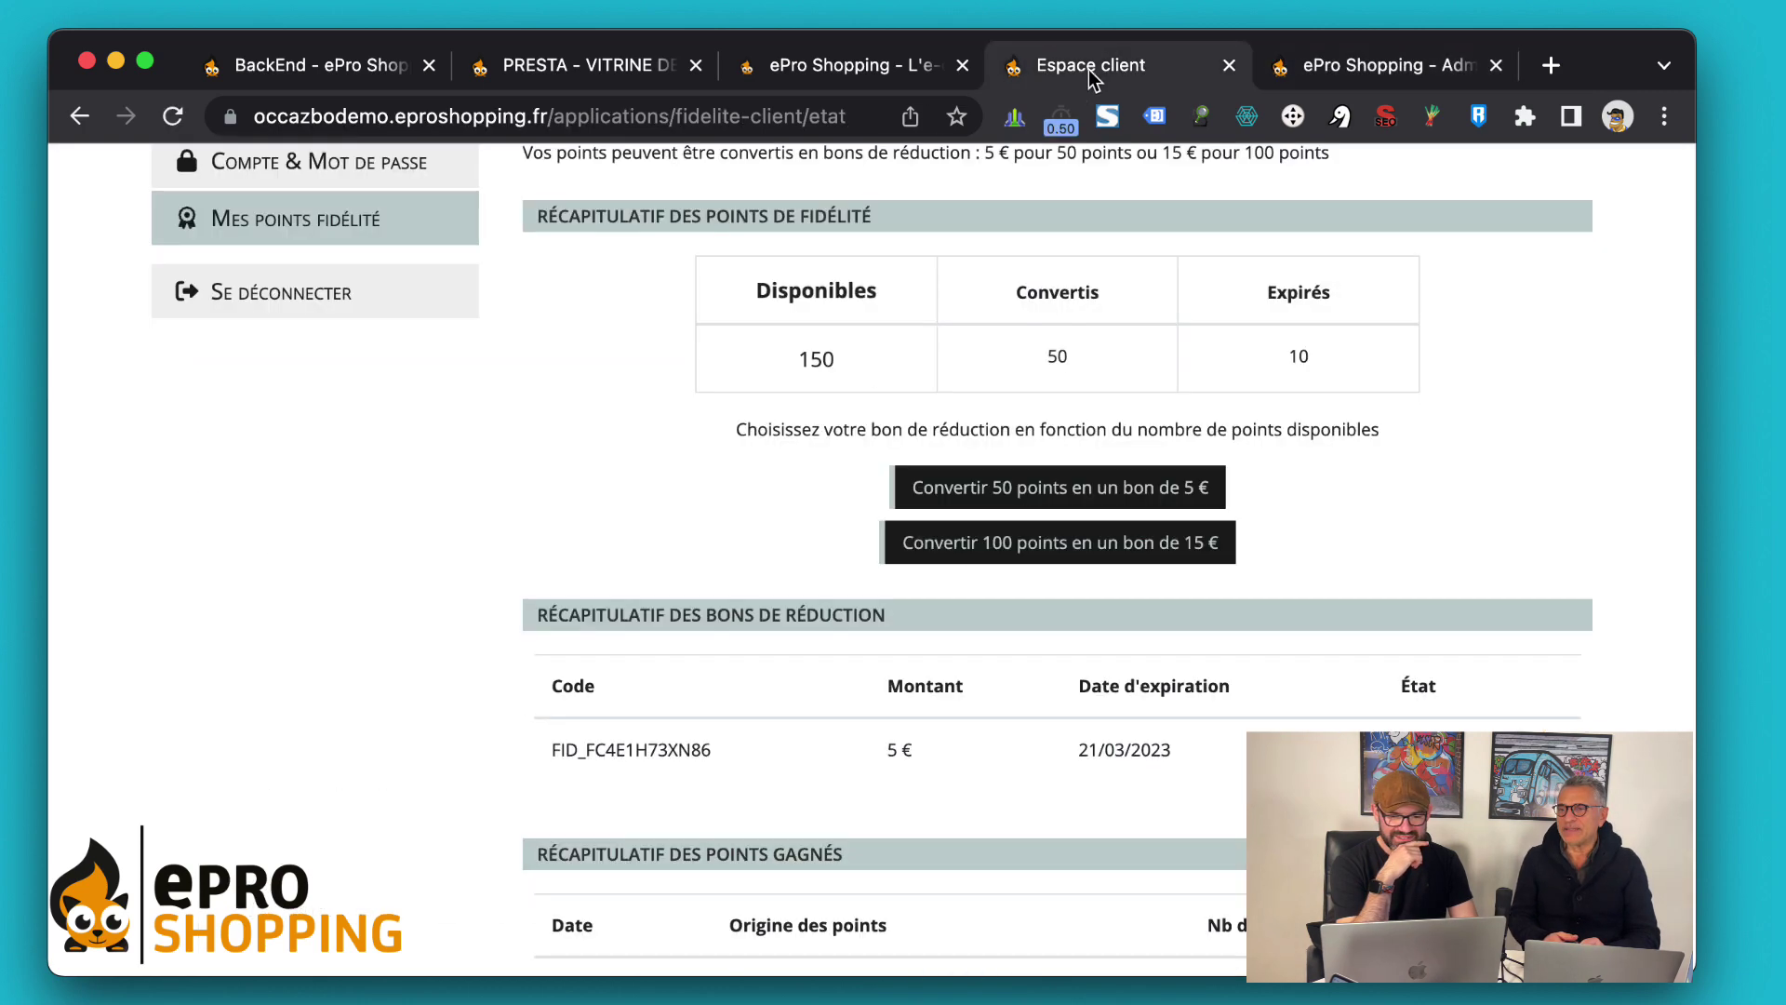
key(super+r)
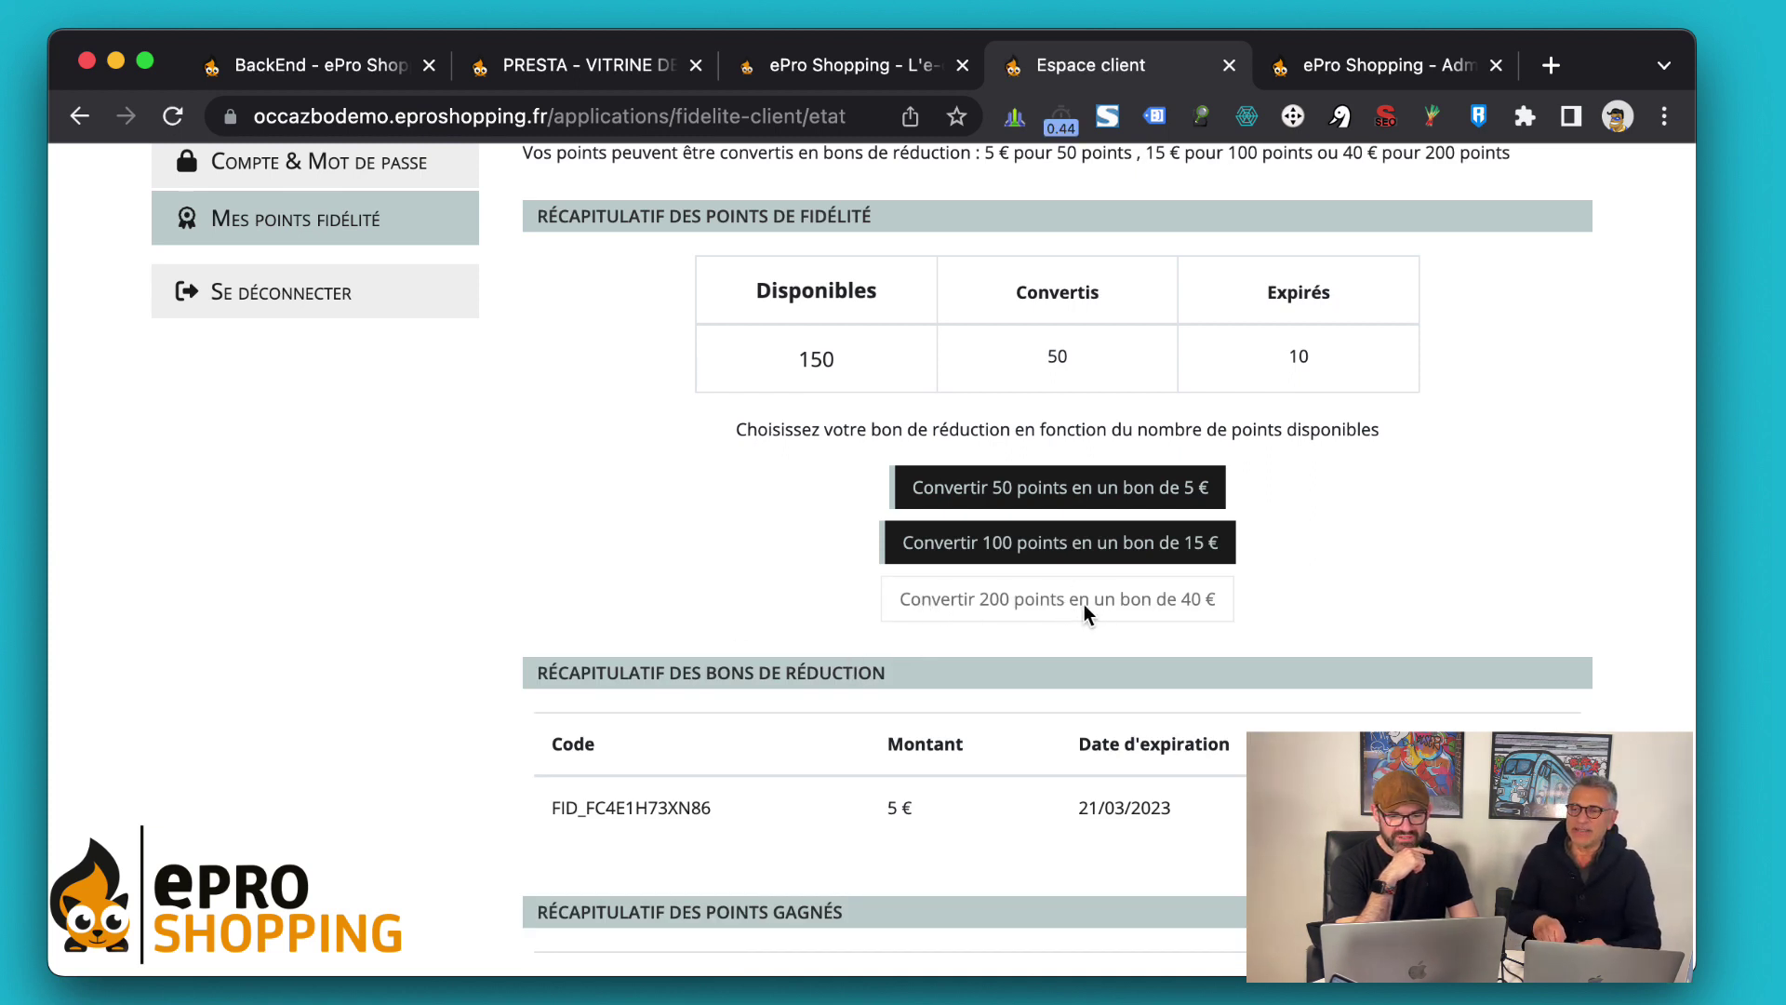
double_click(921, 358)
click(688, 406)
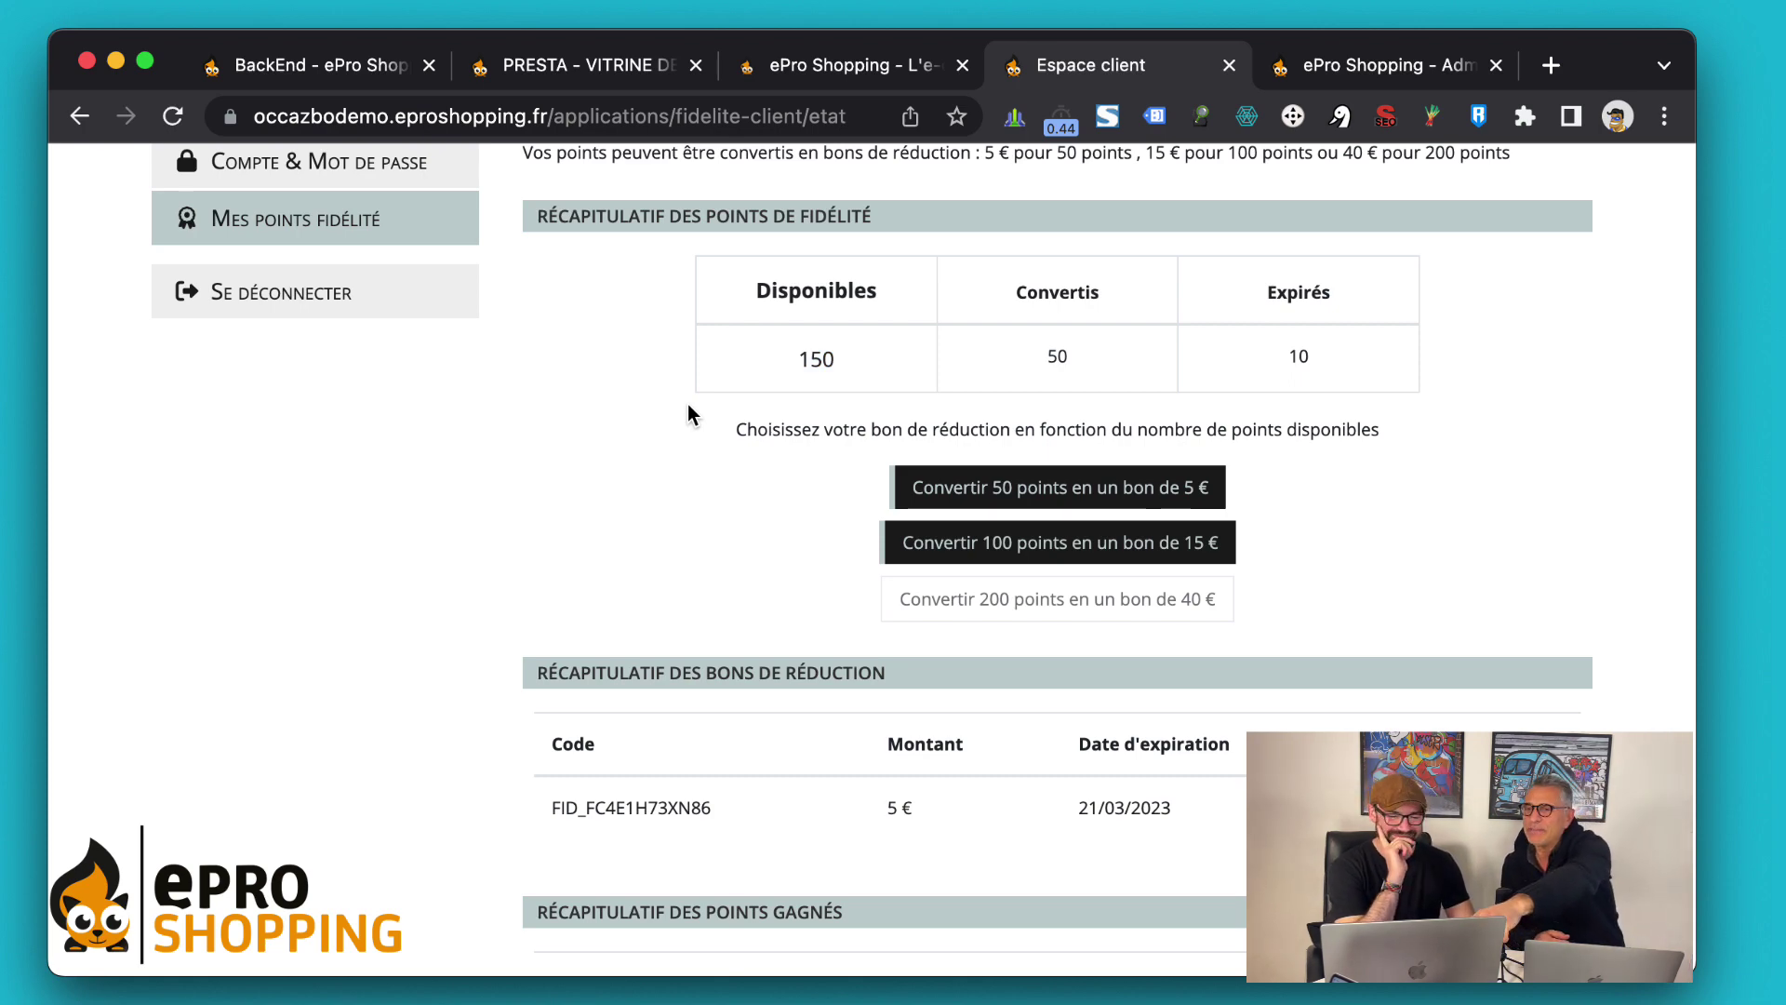
scroll(688, 404, up, 3)
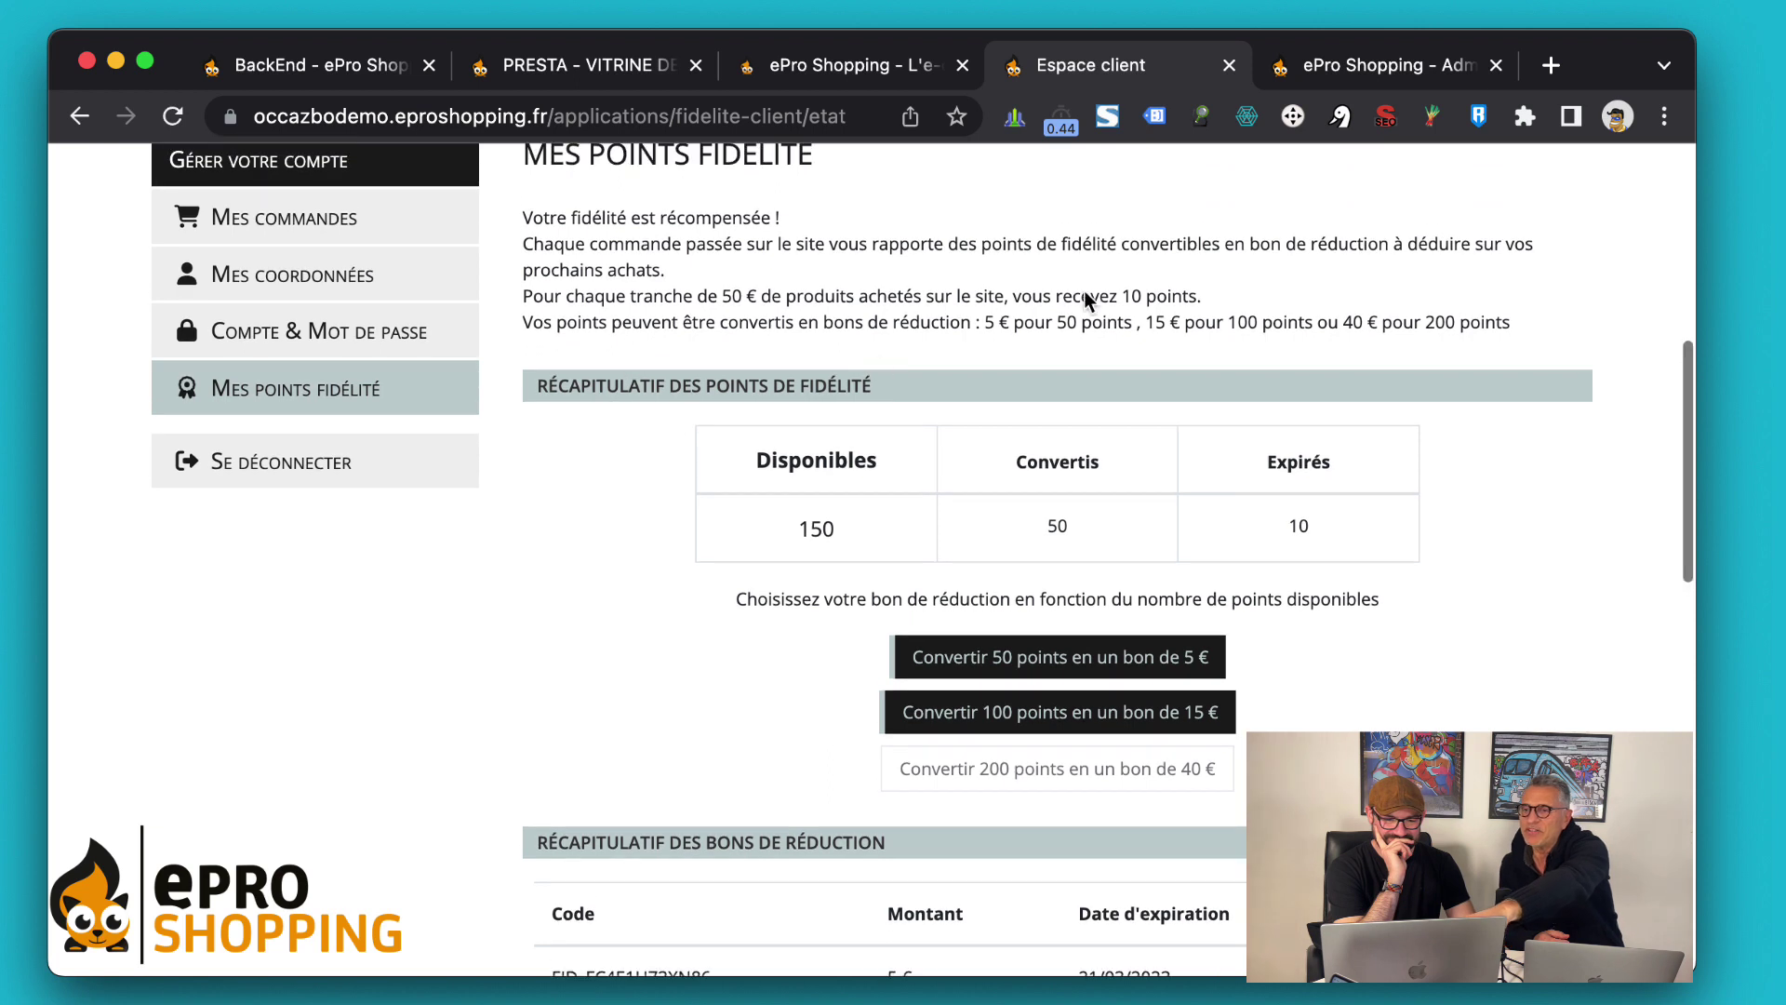
drag(1343, 322, 1531, 335)
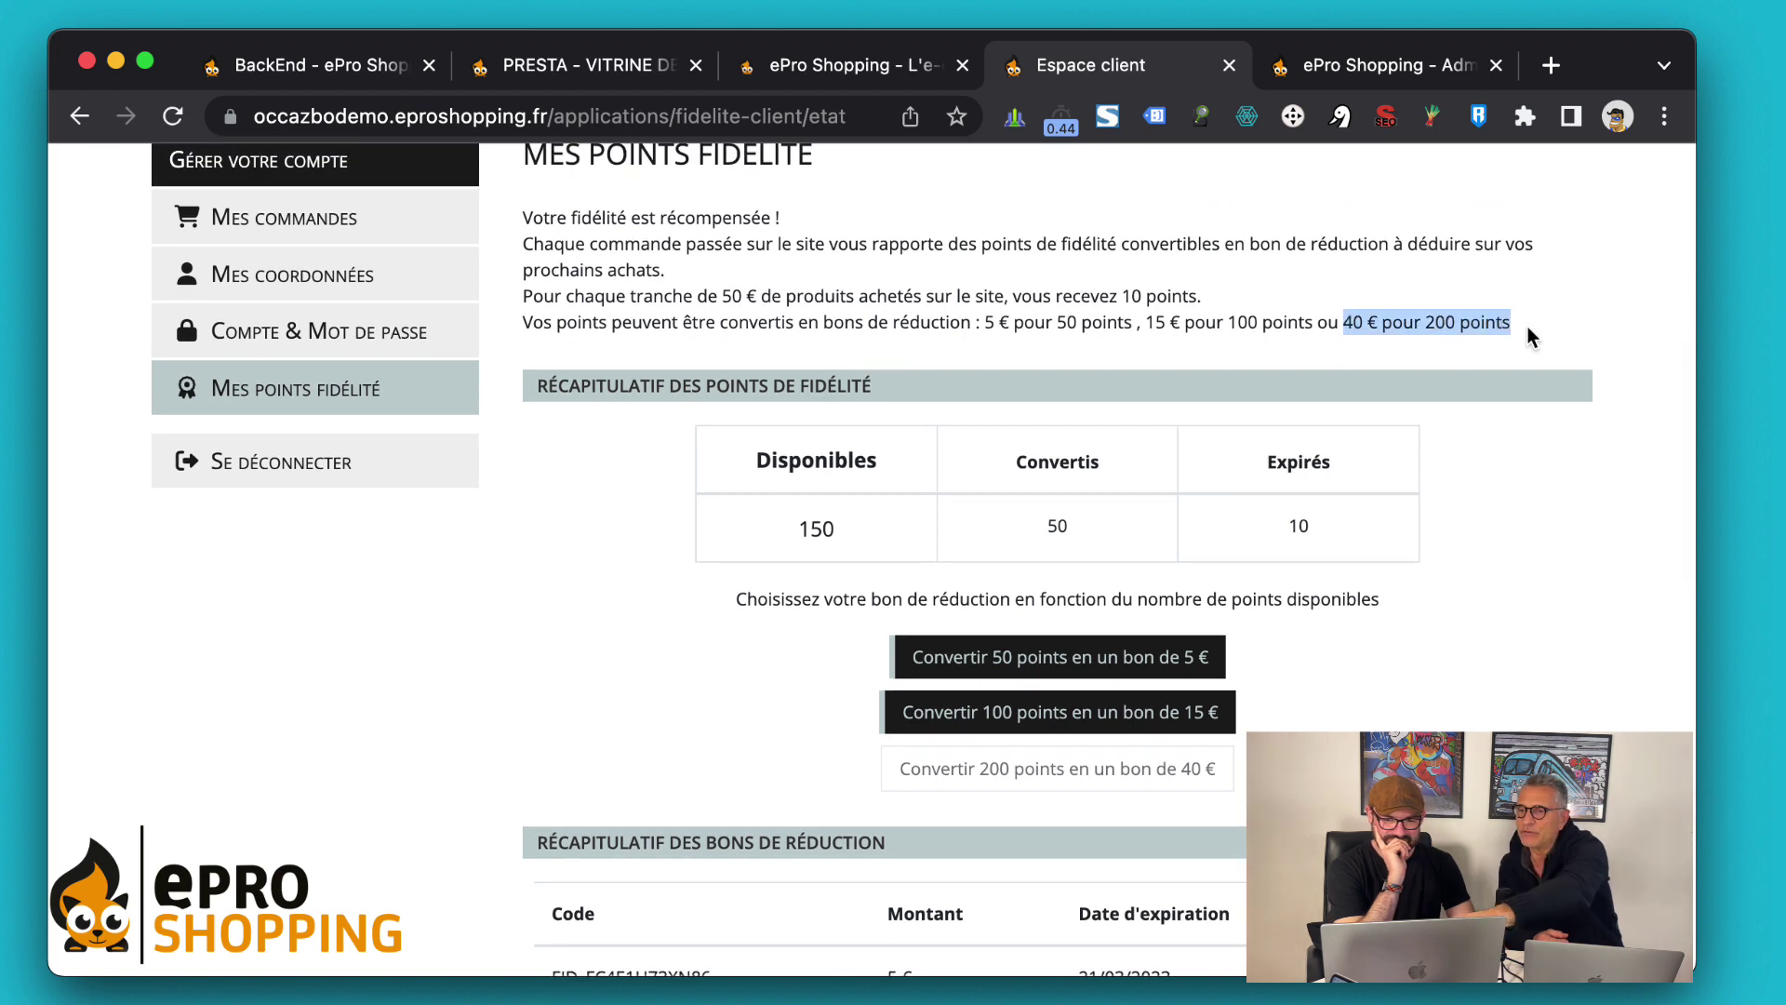
click(1528, 331)
Review the voucher summary table with its Code and Montant columns
scroll(1527, 327, down, 3)
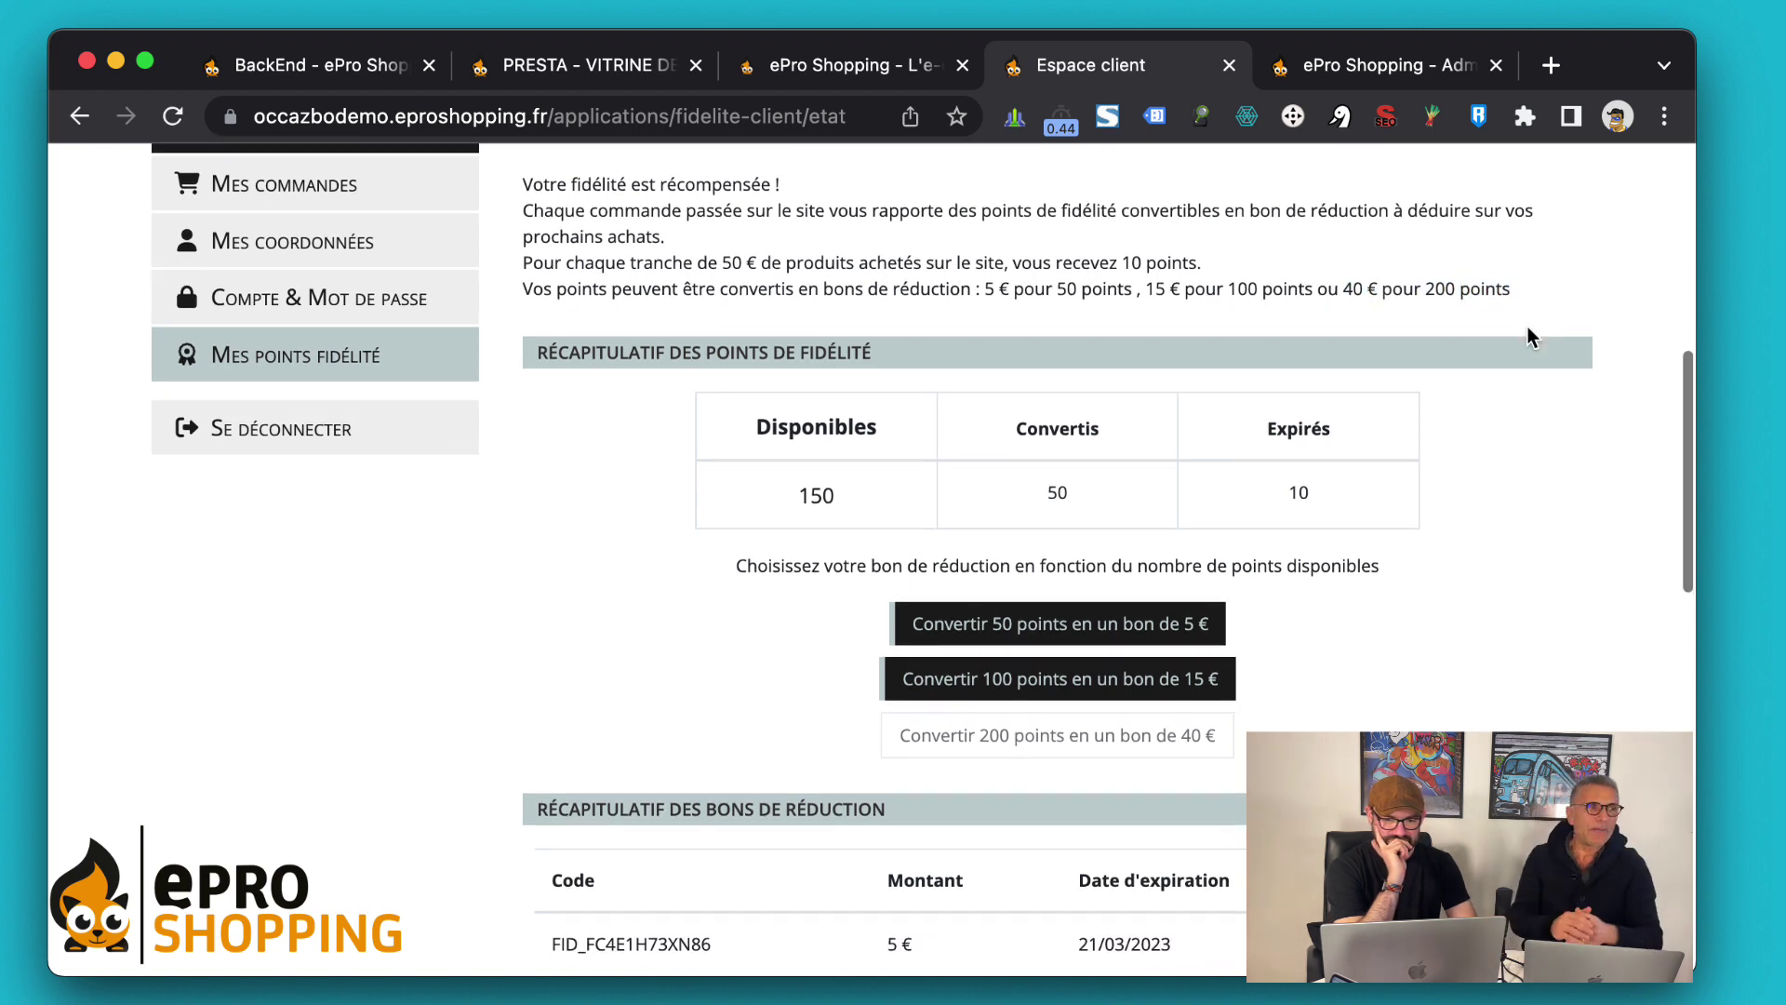
scroll(1531, 336, down, 2)
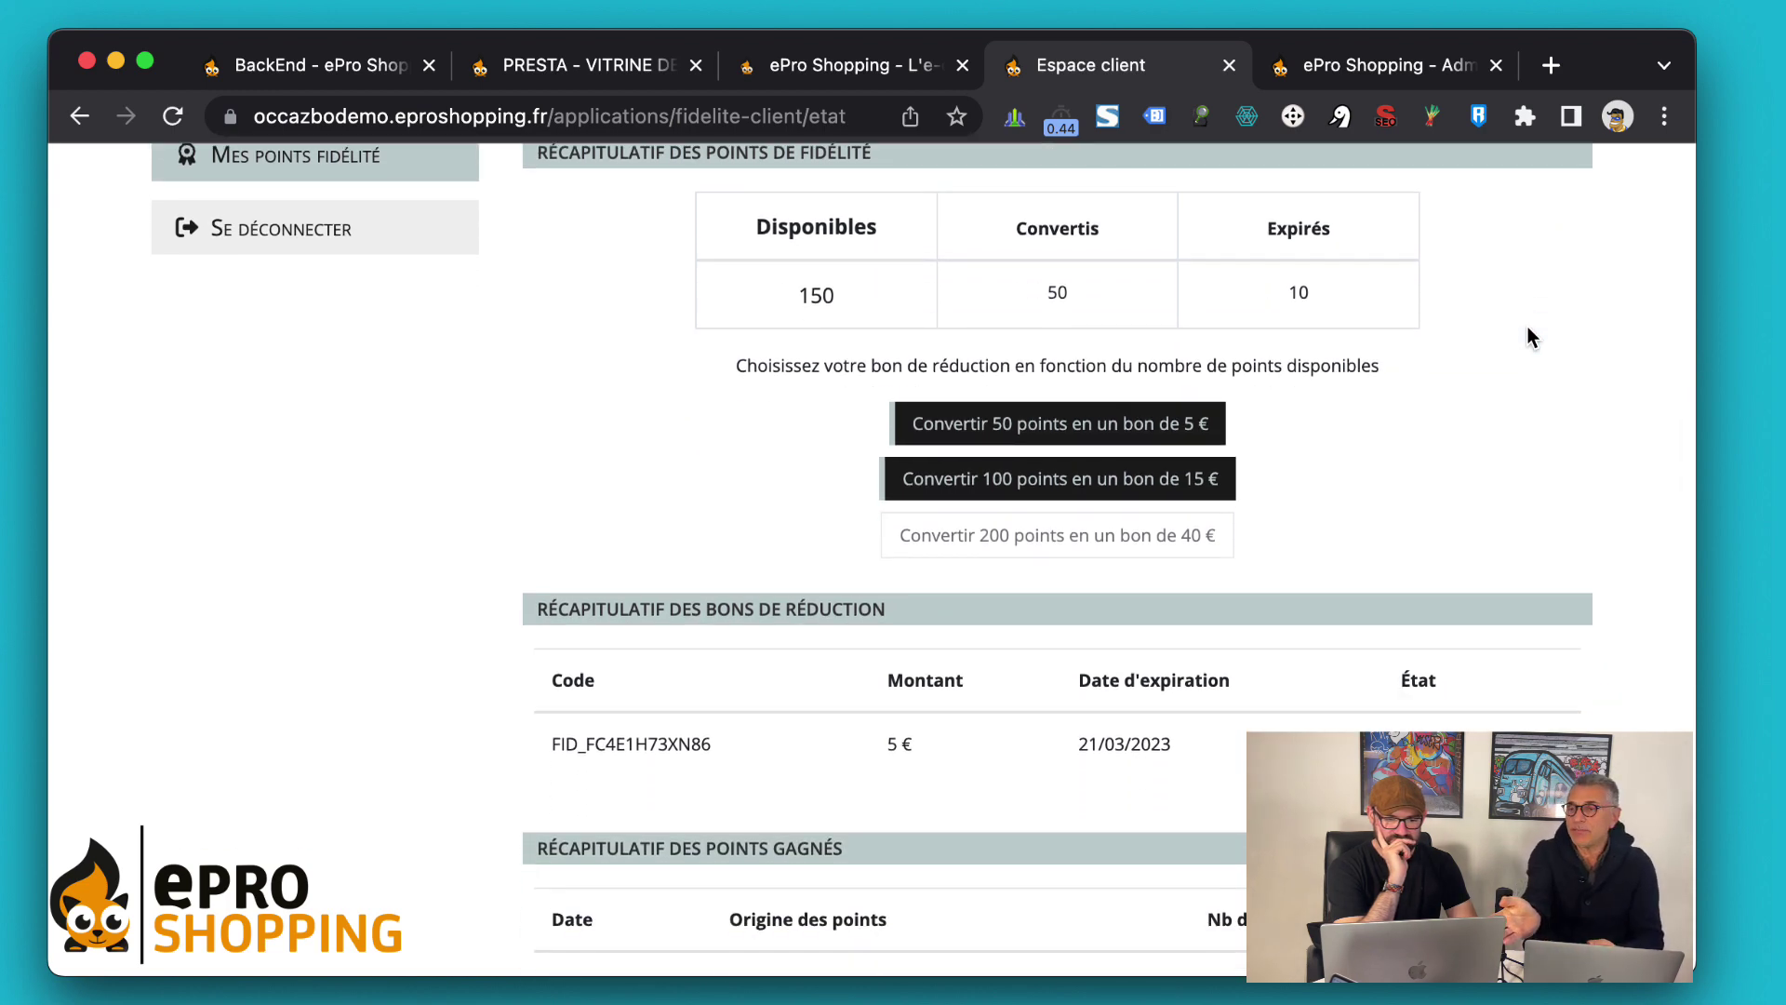
scroll(1527, 327, up, 1)
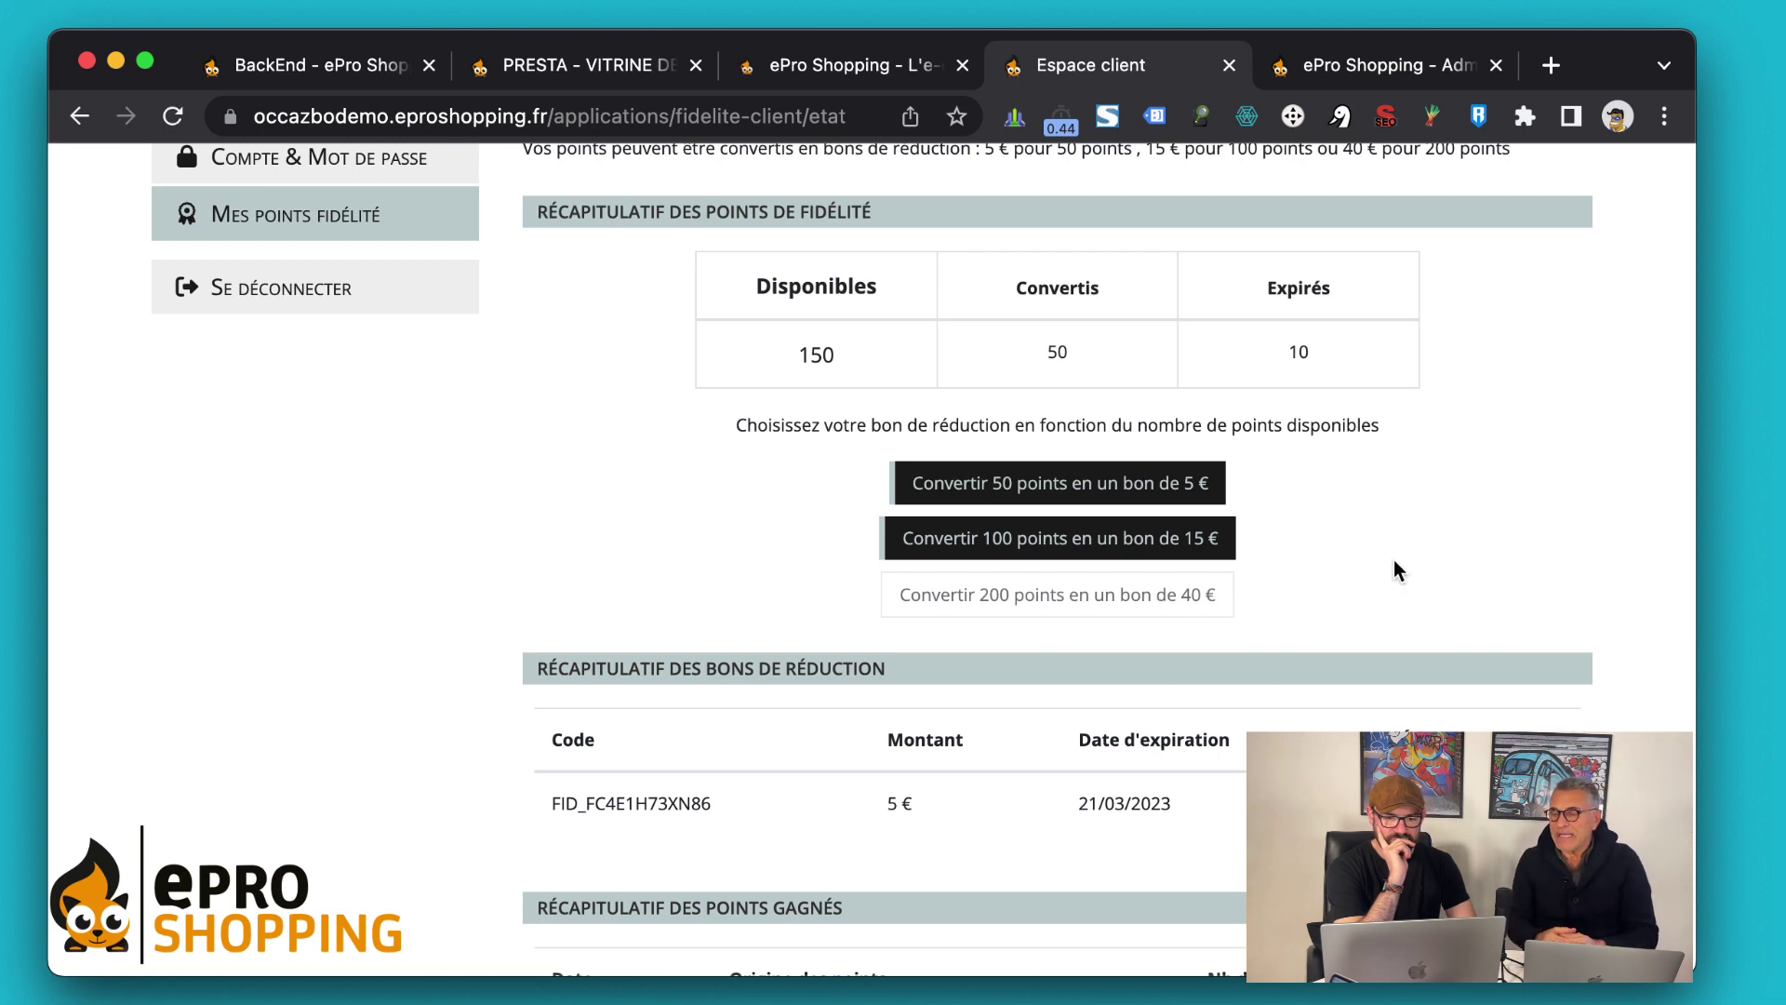
scroll(1393, 563, down, 5)
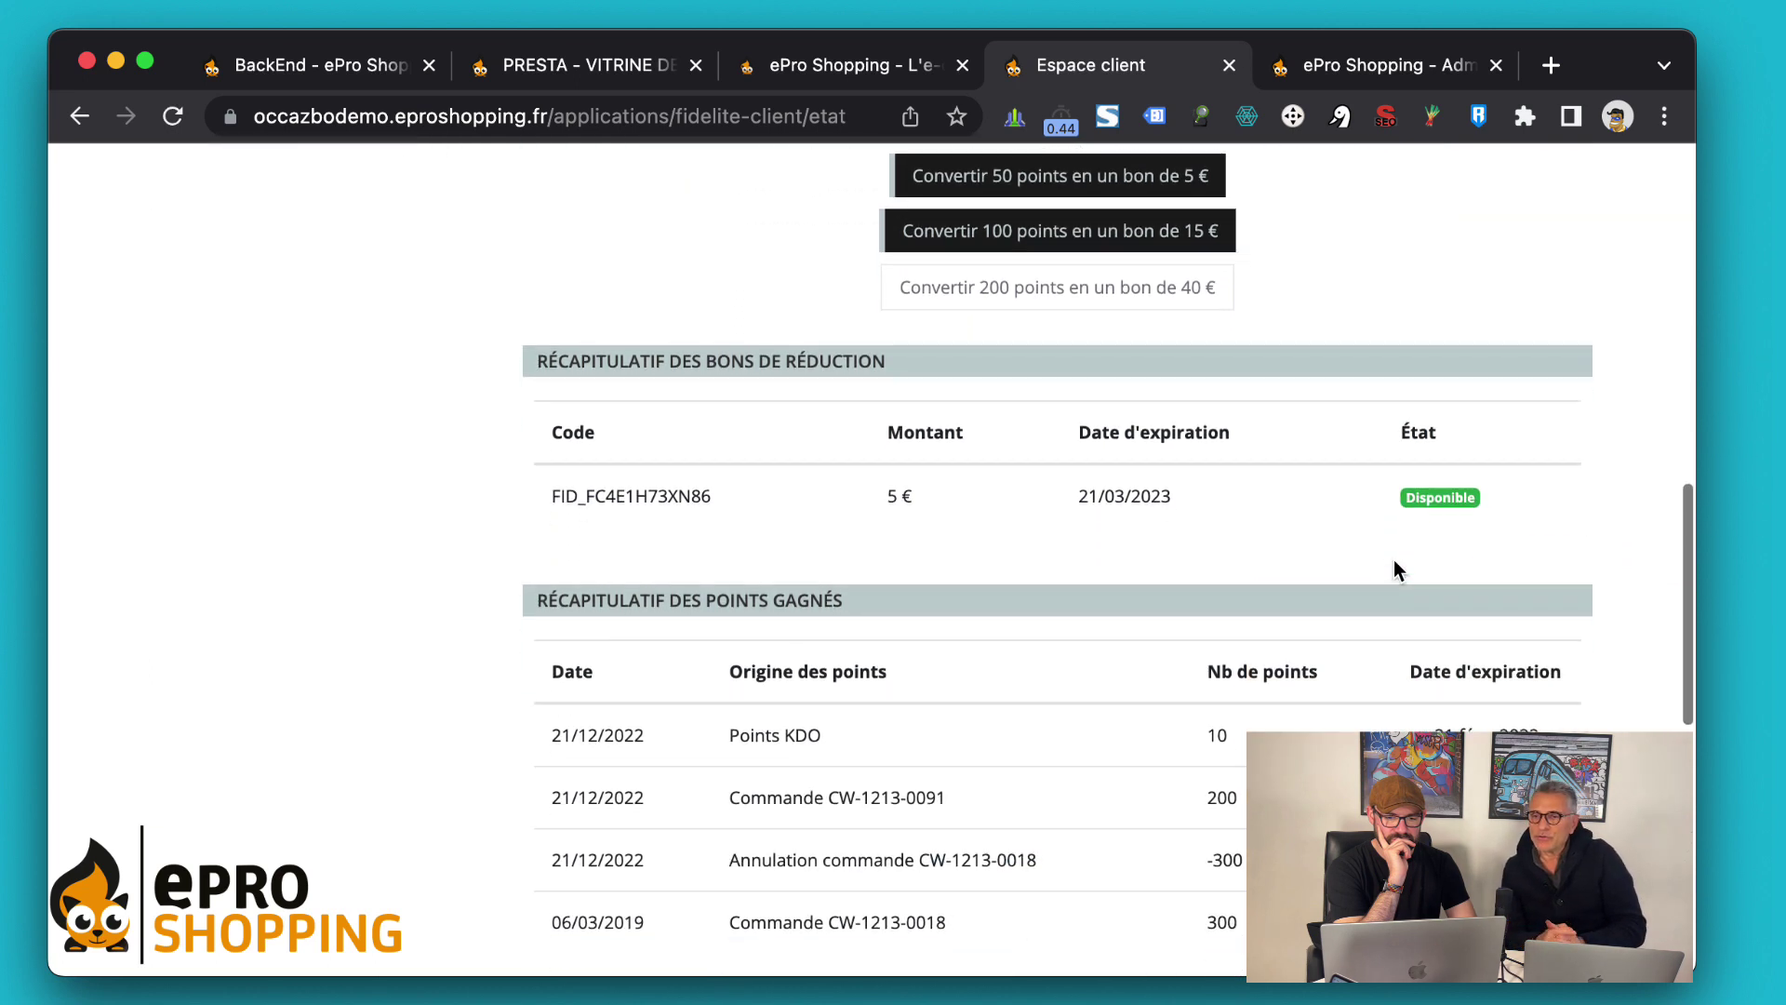
drag(1336, 343, 1332, 512)
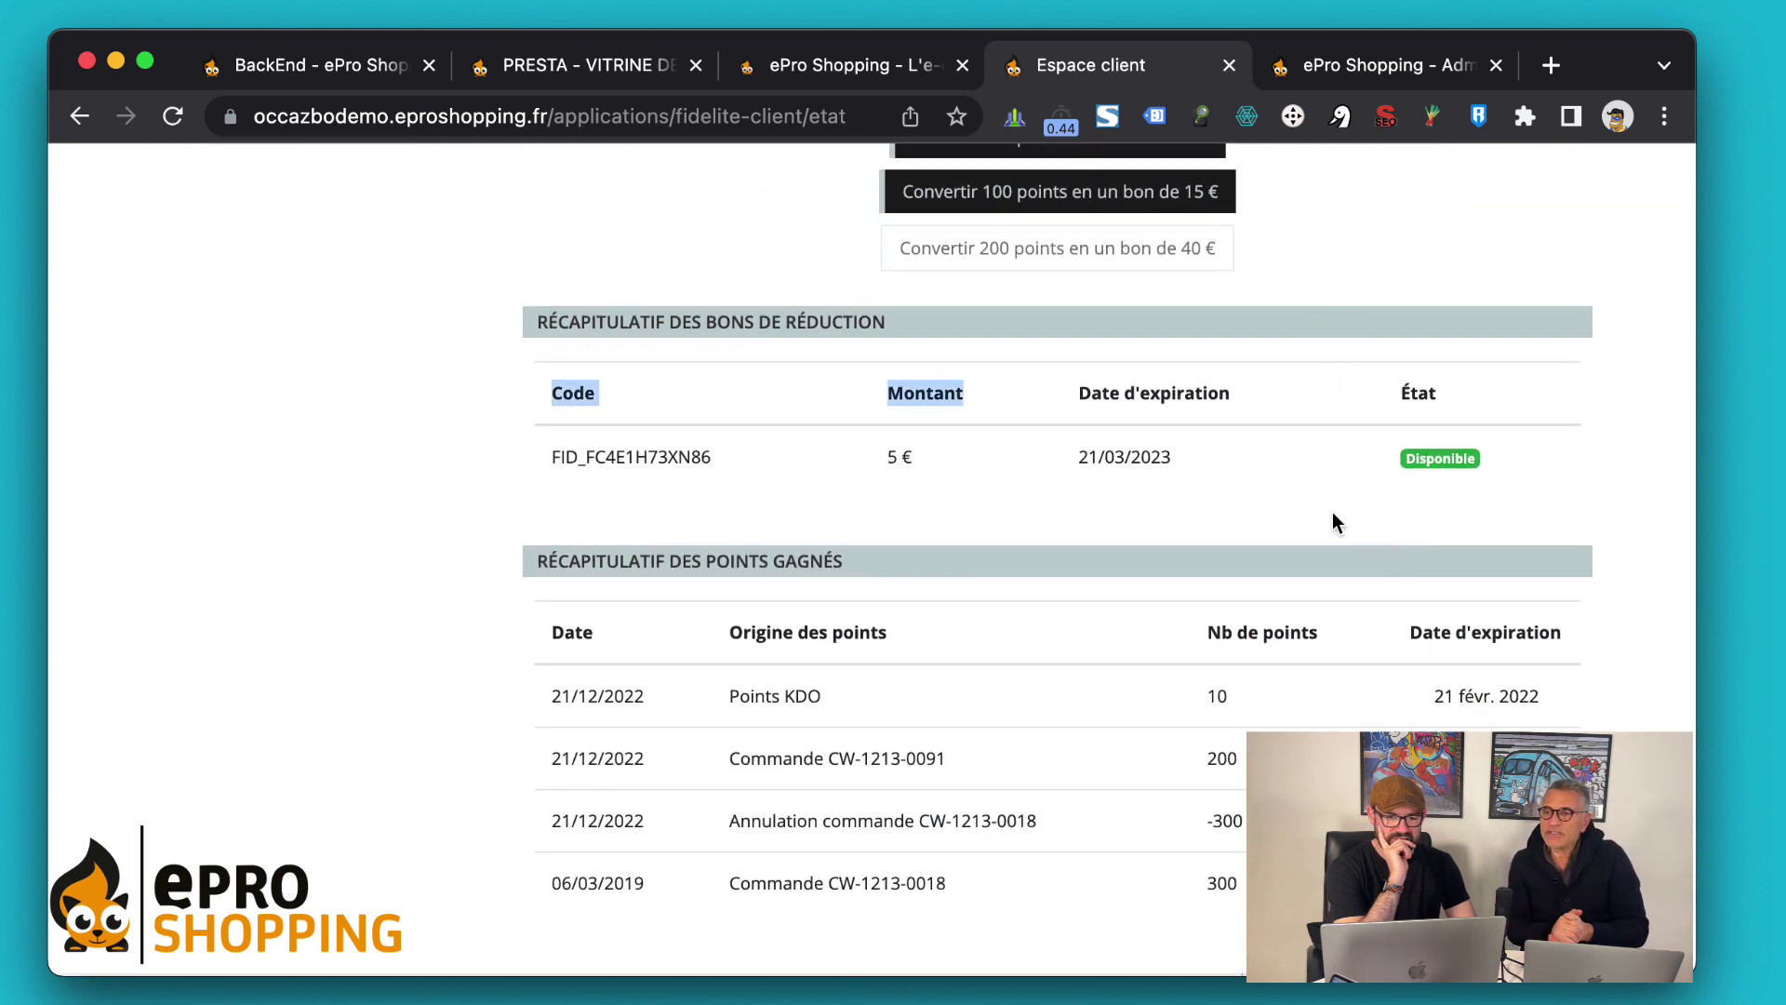
drag(1488, 435, 1436, 304)
click(1422, 332)
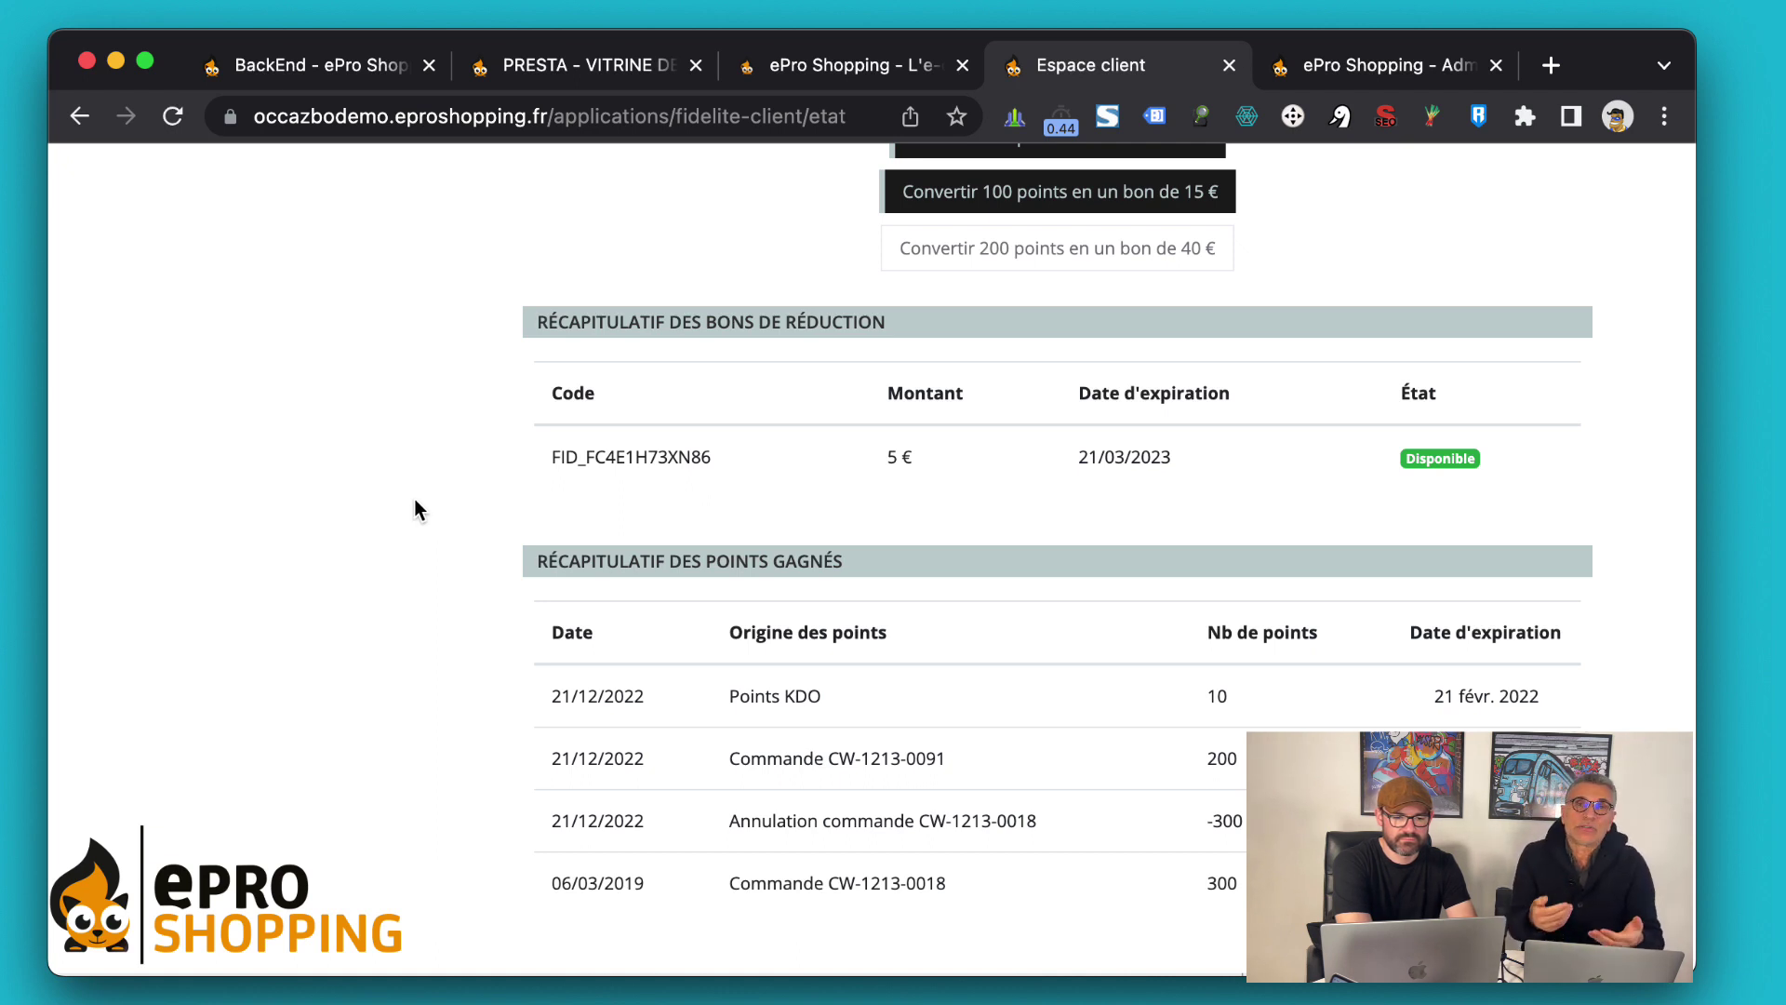
Review the earned-points history (10 KDO, 200 and 300 from orders, −300 cancellation) and move to the homepage tab
scroll(407, 443, down, 2)
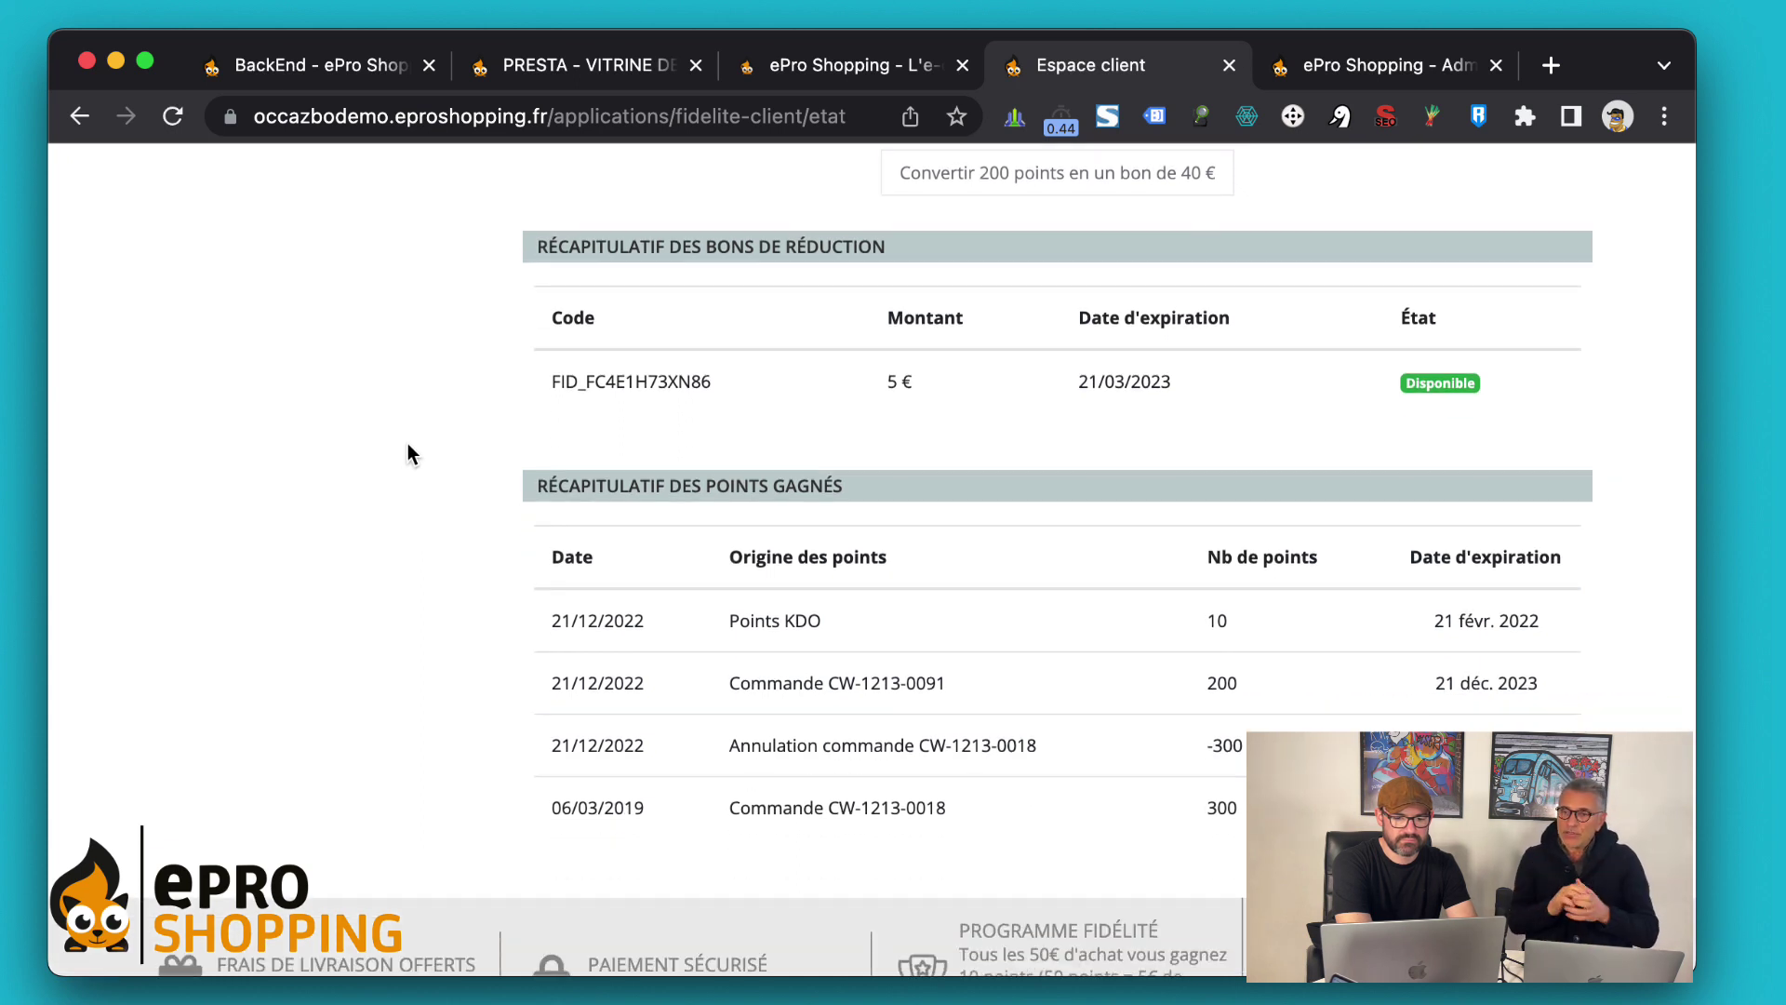
scroll(408, 445, down, 5)
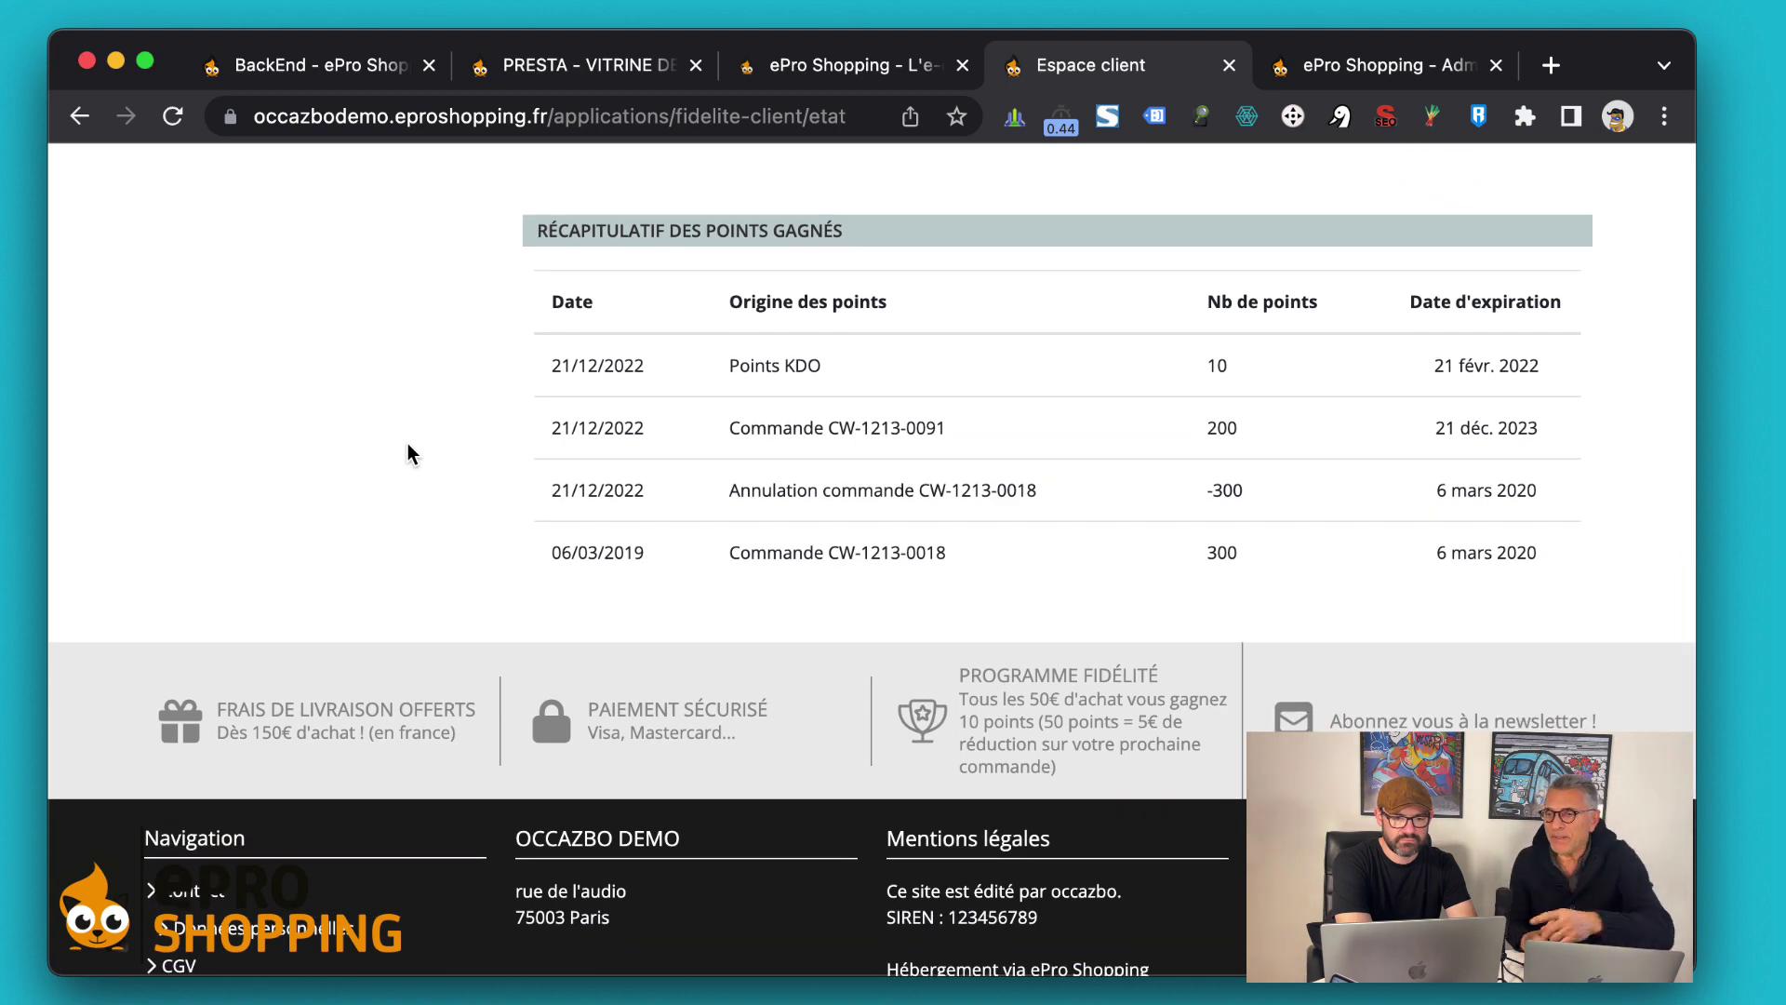
mouse_move(544, 493)
mouse_down()
mouse_move(570, 598)
mouse_move(626, 593)
mouse_move(577, 489)
mouse_move(546, 486)
mouse_up()
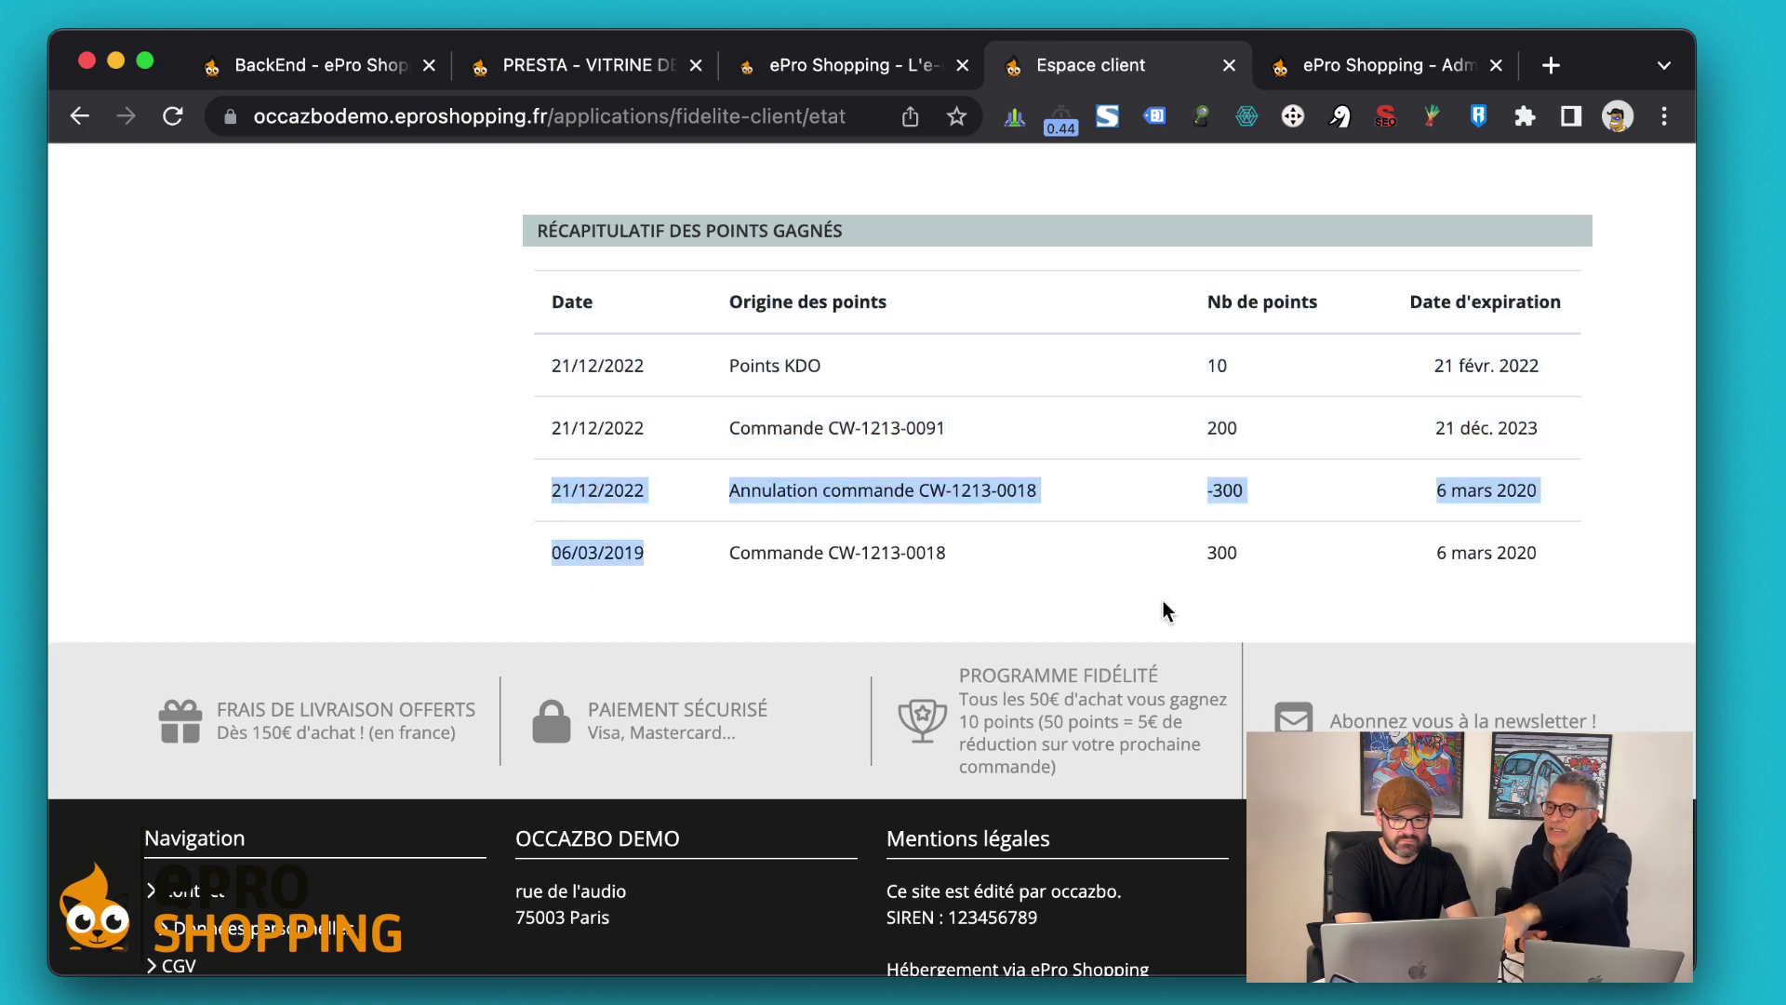
click(1200, 585)
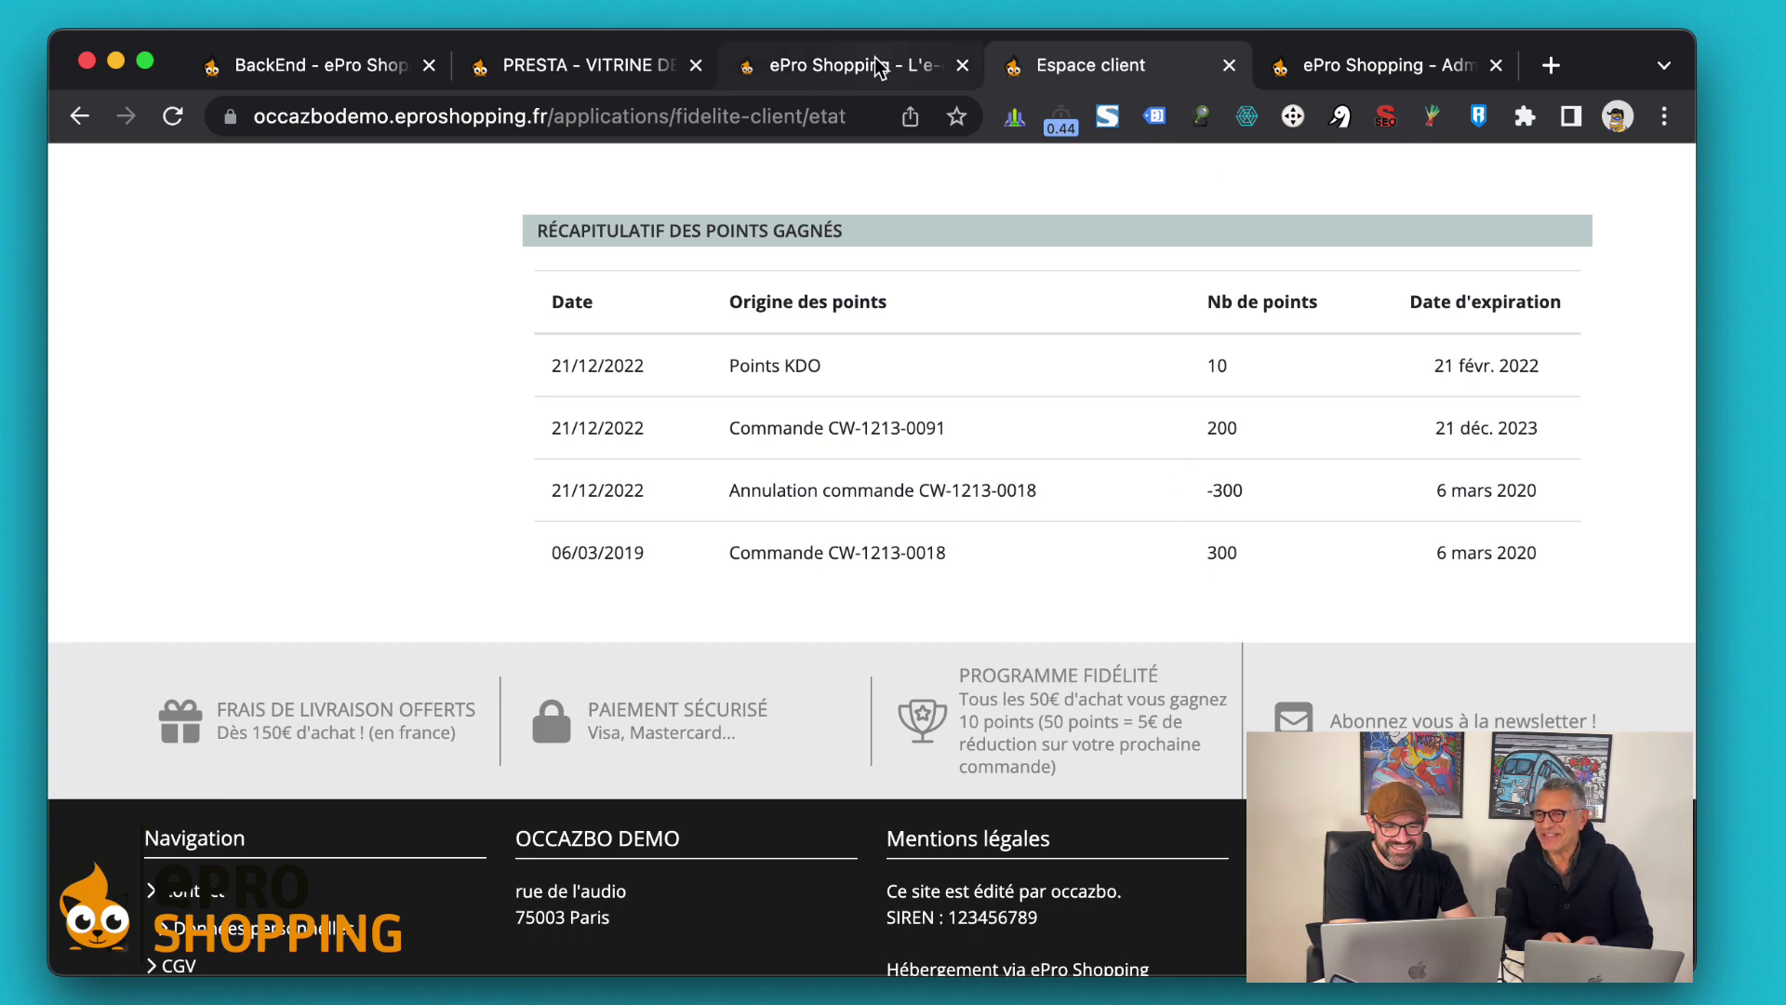
click(921, 67)
In the back office, open Clients > Mes clients and search for 'lio'
key(ctrl+Tab)
key(ctrl+Tab)
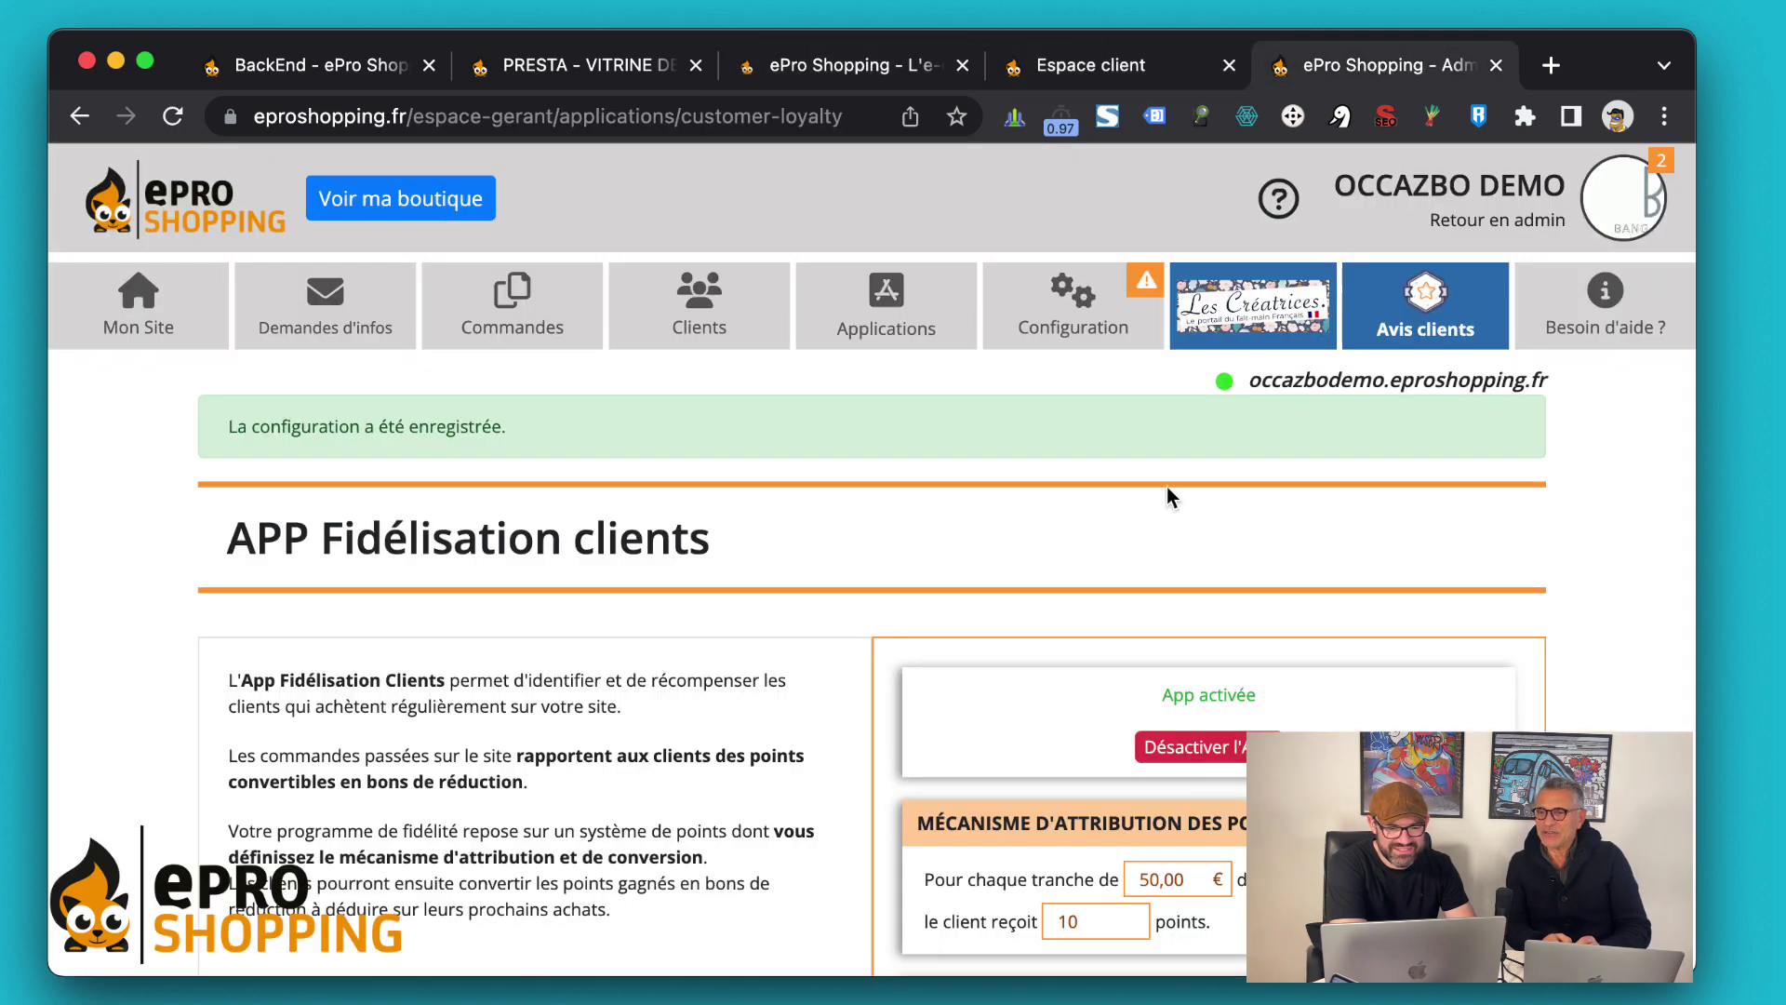
scroll(1167, 487, down, 1)
mouse_move(700, 316)
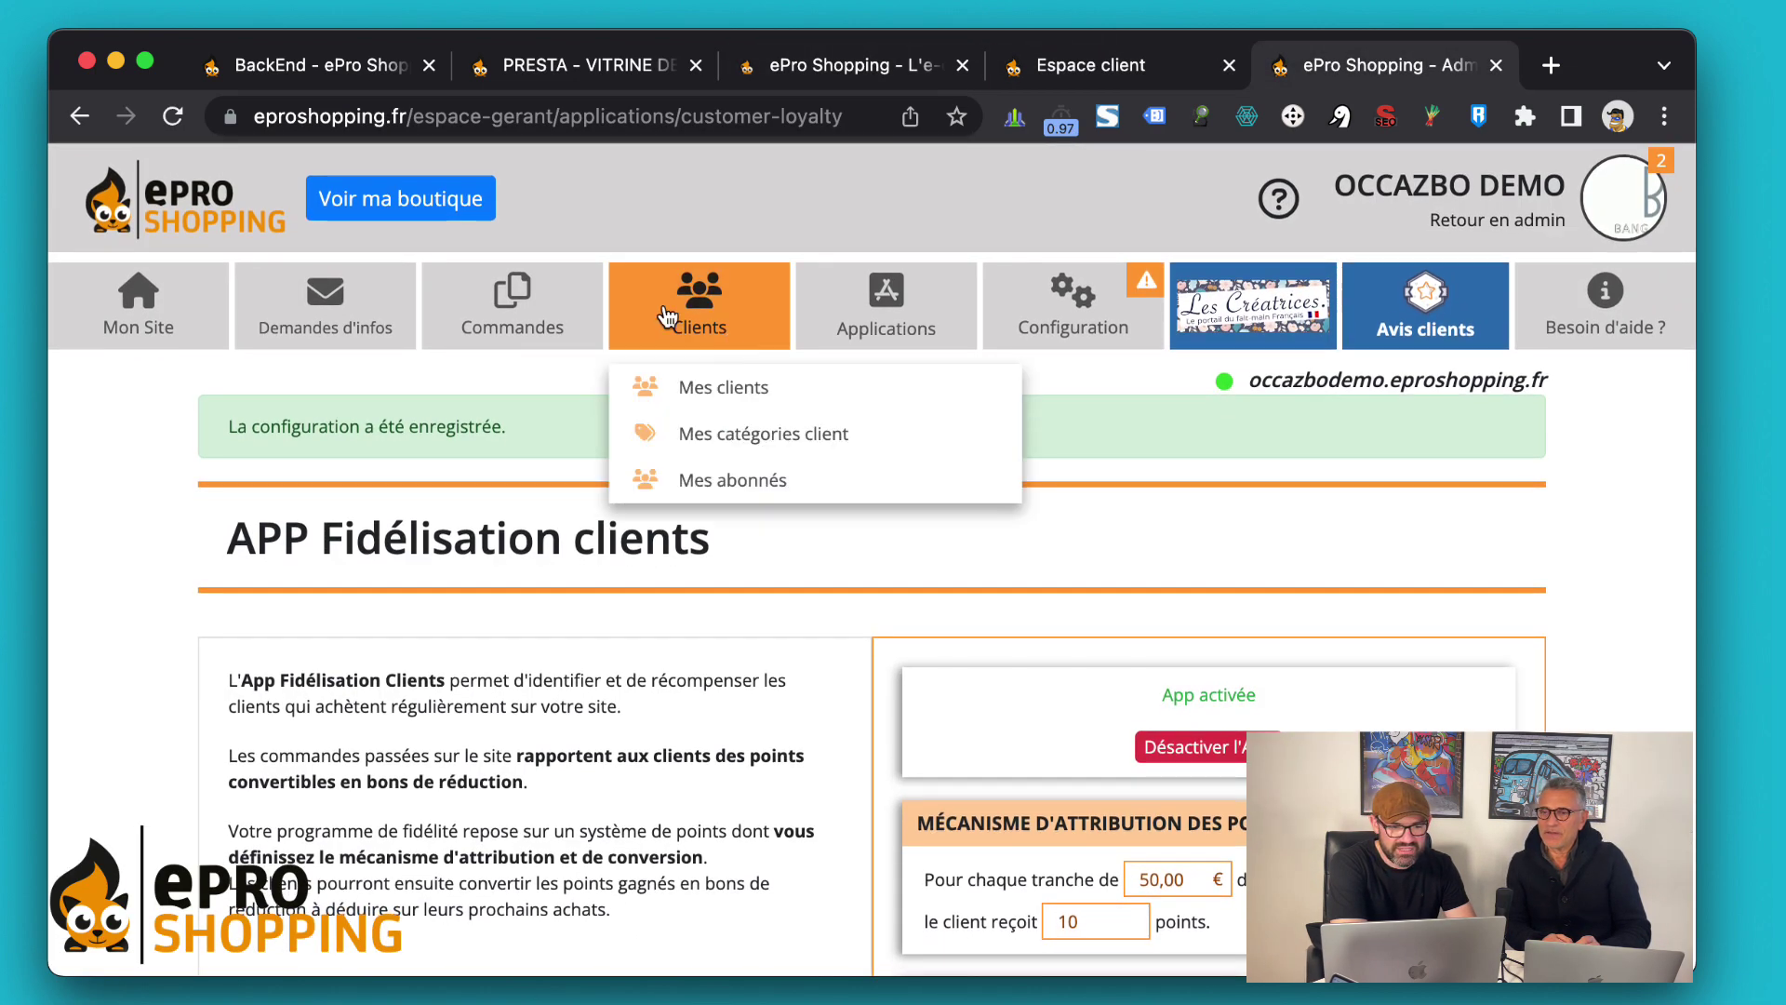
click(712, 384)
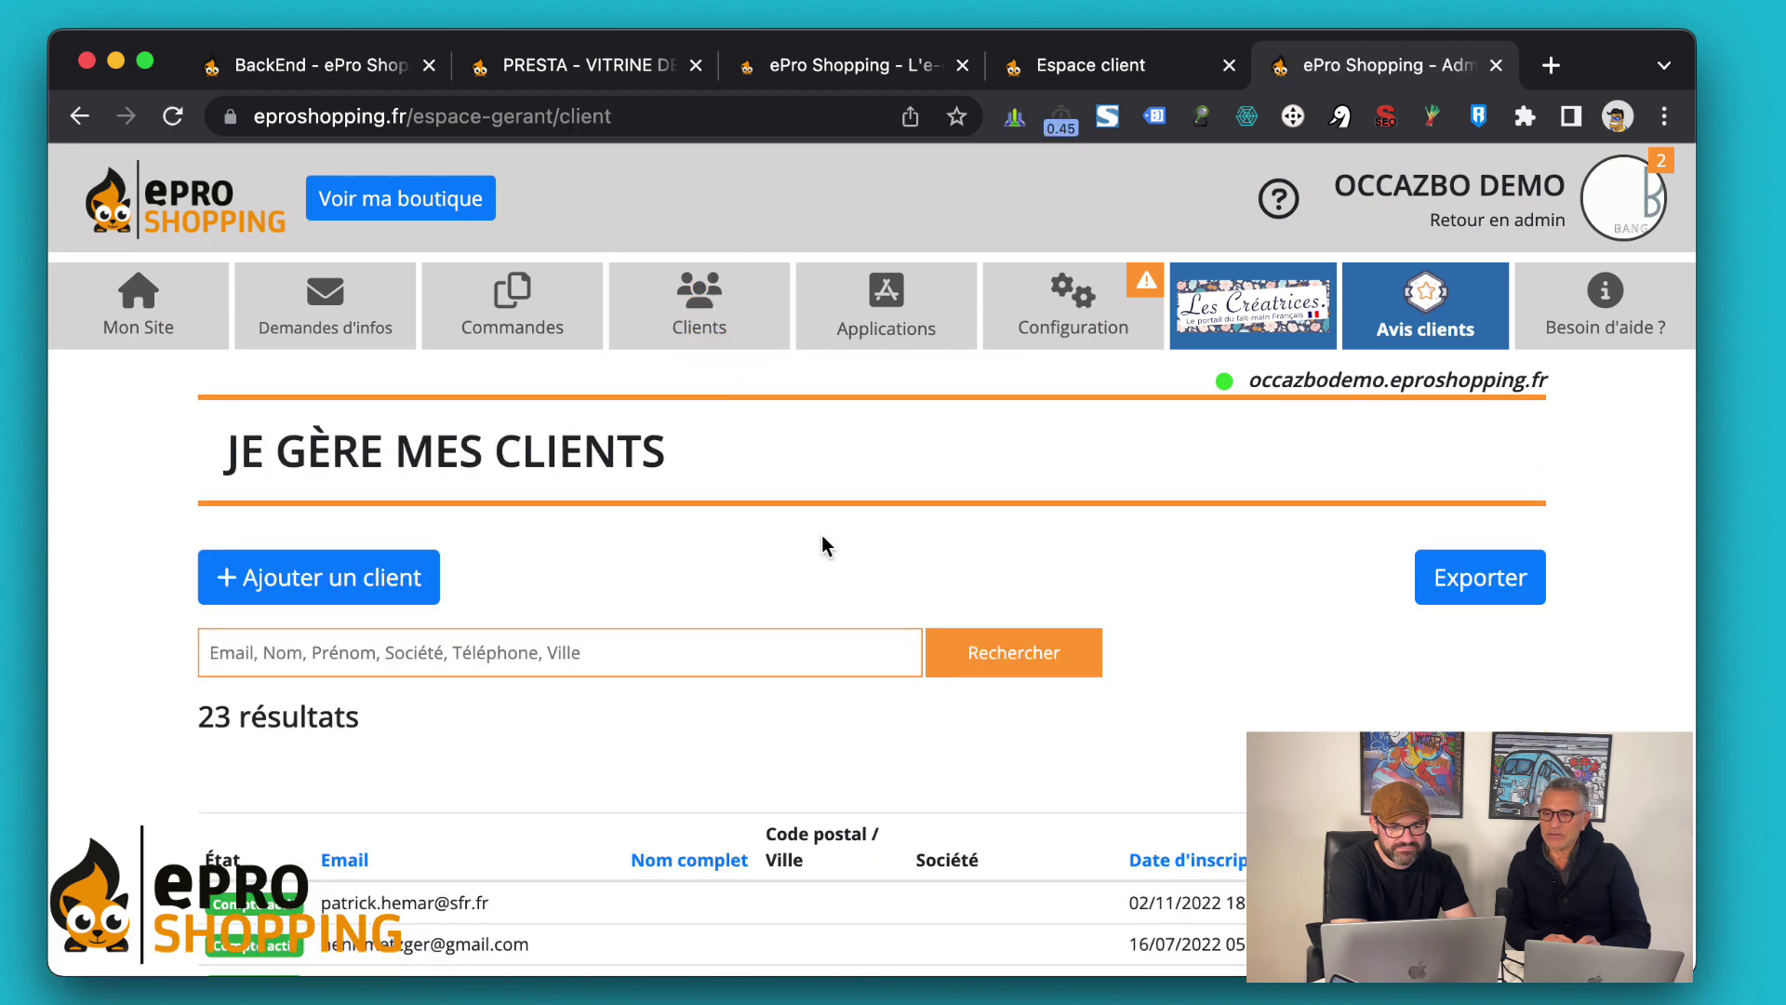
scroll(822, 534, down, 4)
click(601, 310)
text(lio)
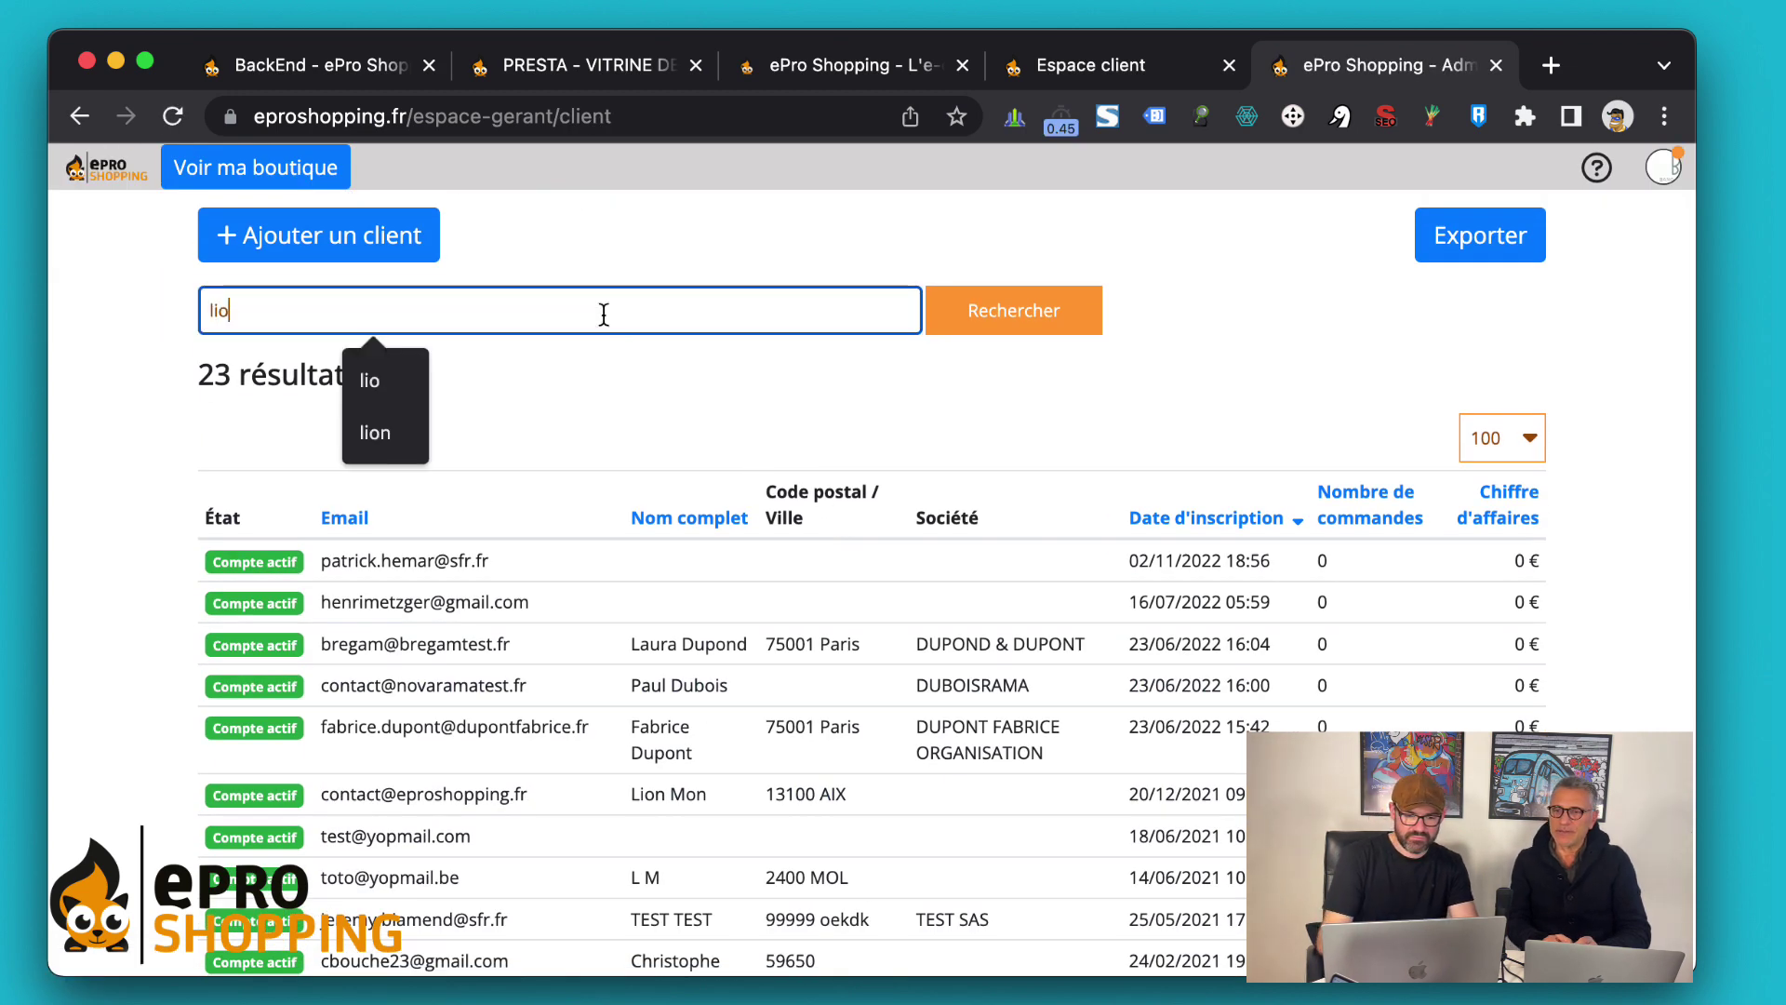
key(Return)
Open the second matching client and show its Fidélisation tab: 150 available, 210 total points
scroll(919, 501, down, 2)
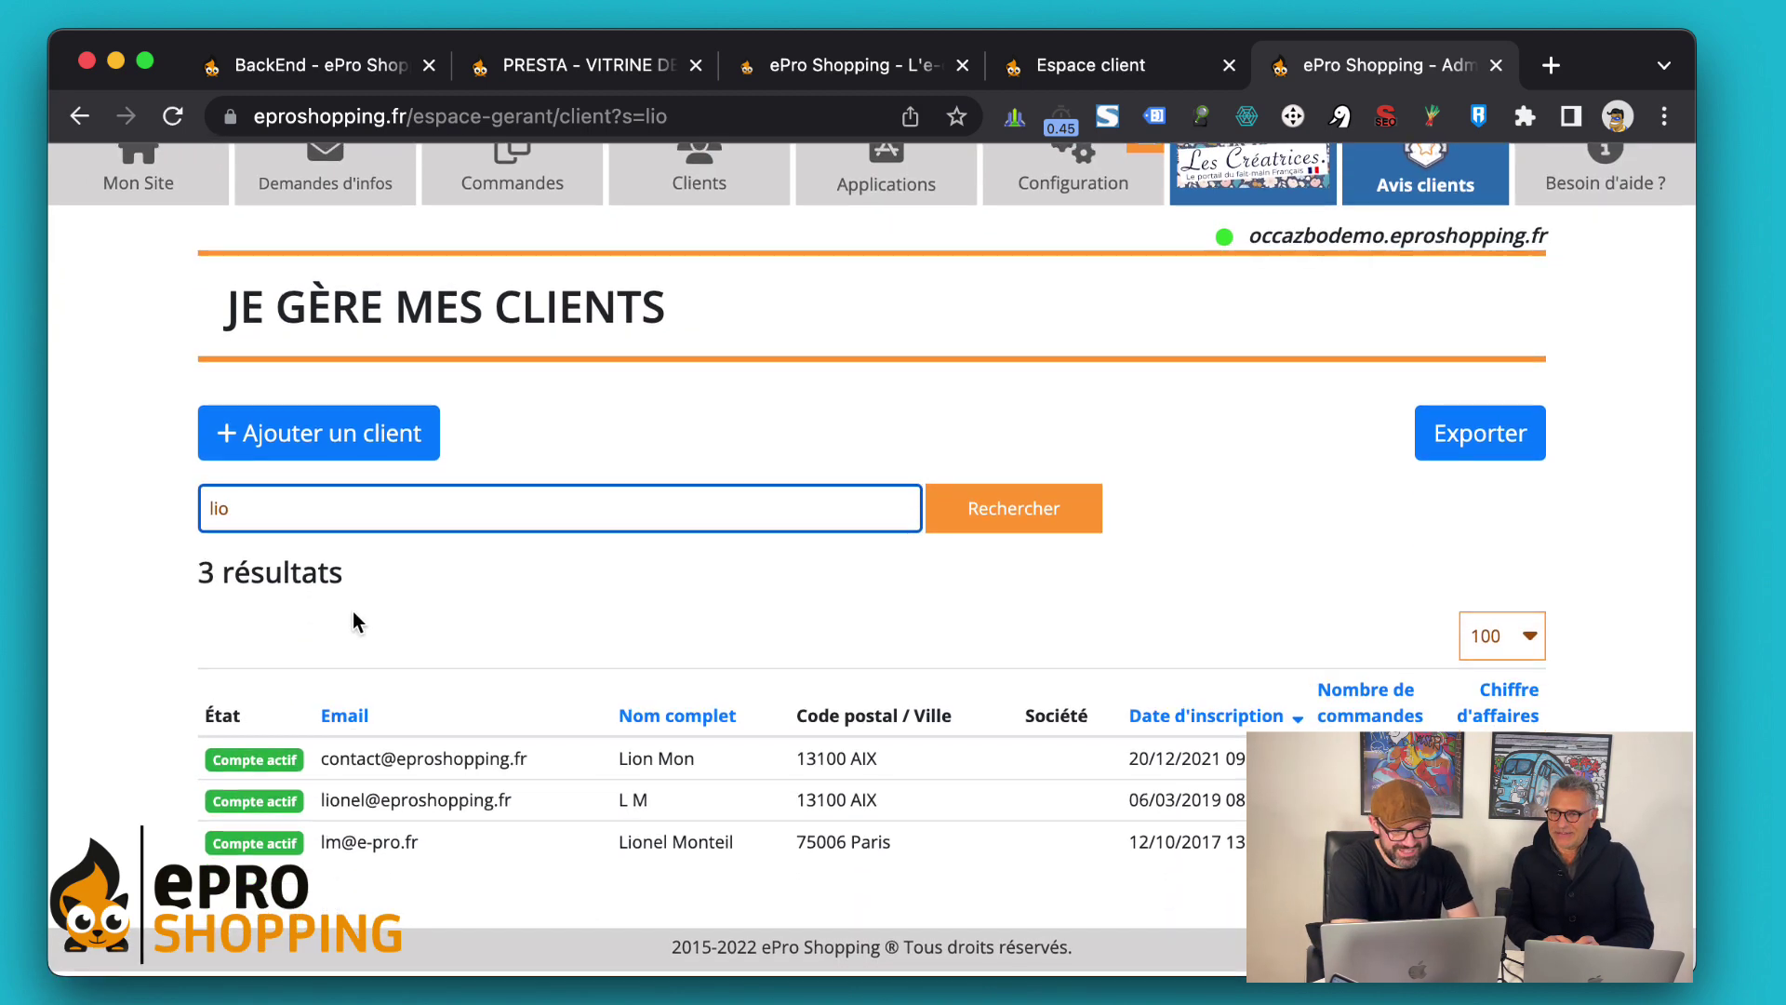
click(430, 812)
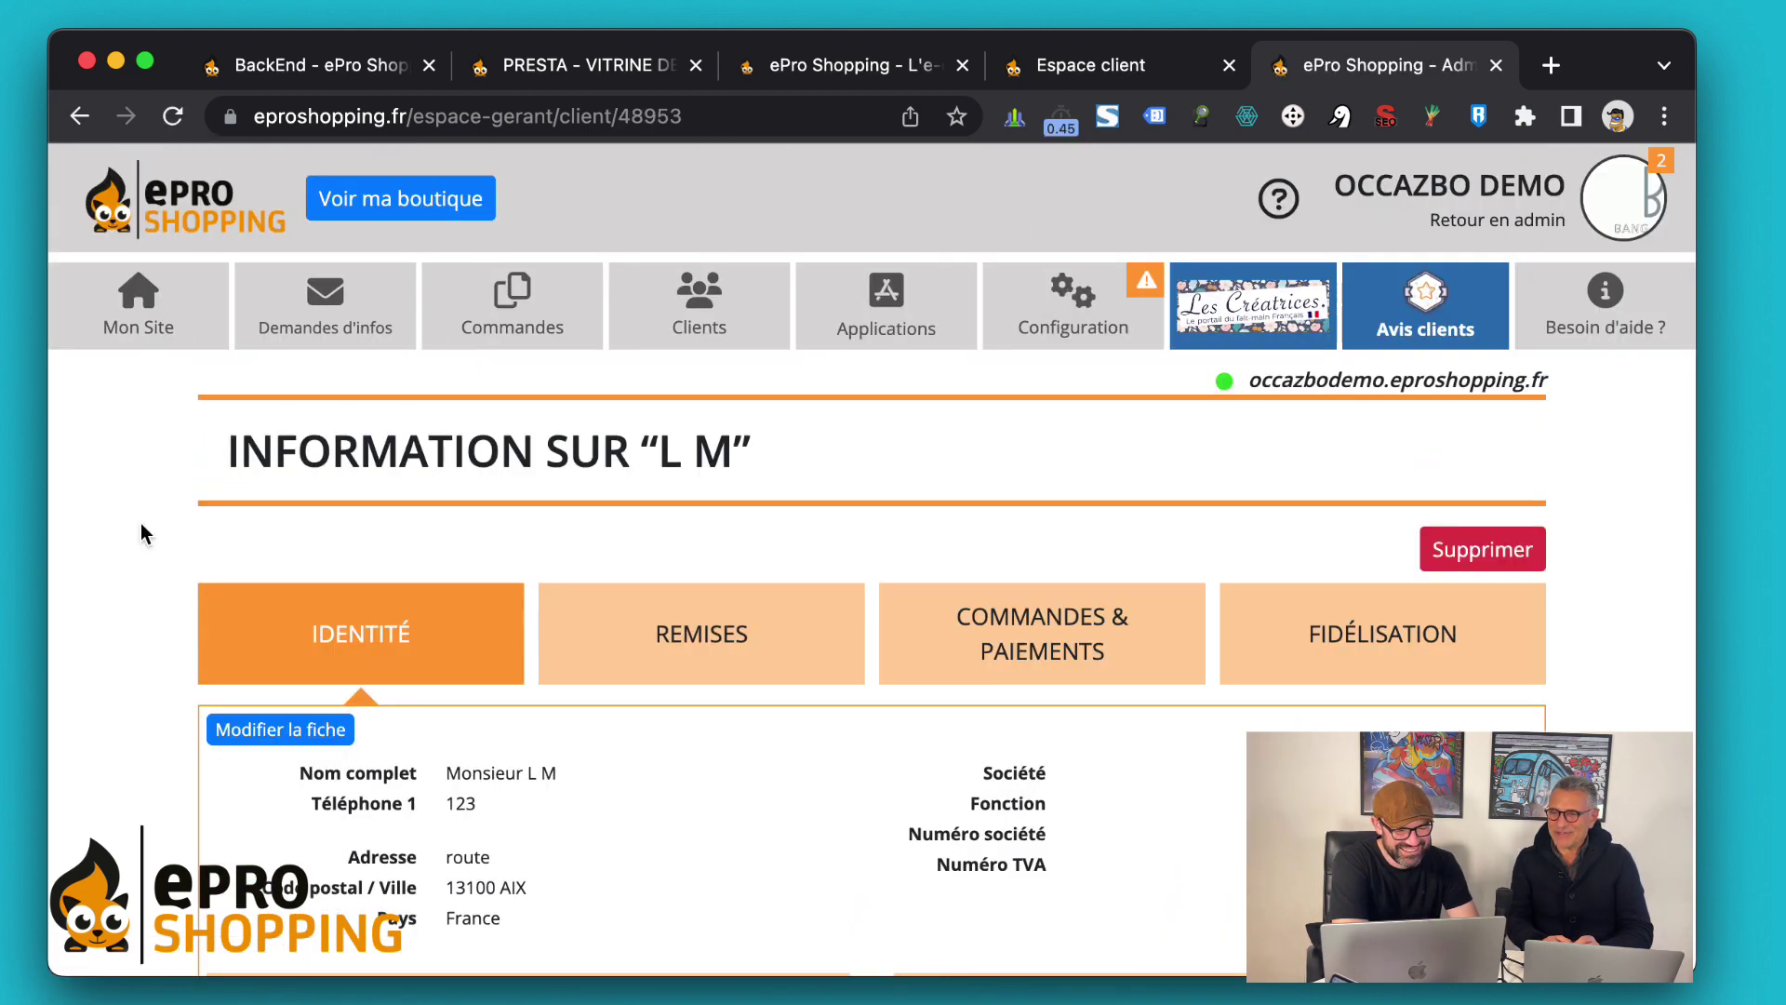
scroll(141, 532, down, 5)
scroll(142, 533, up, 3)
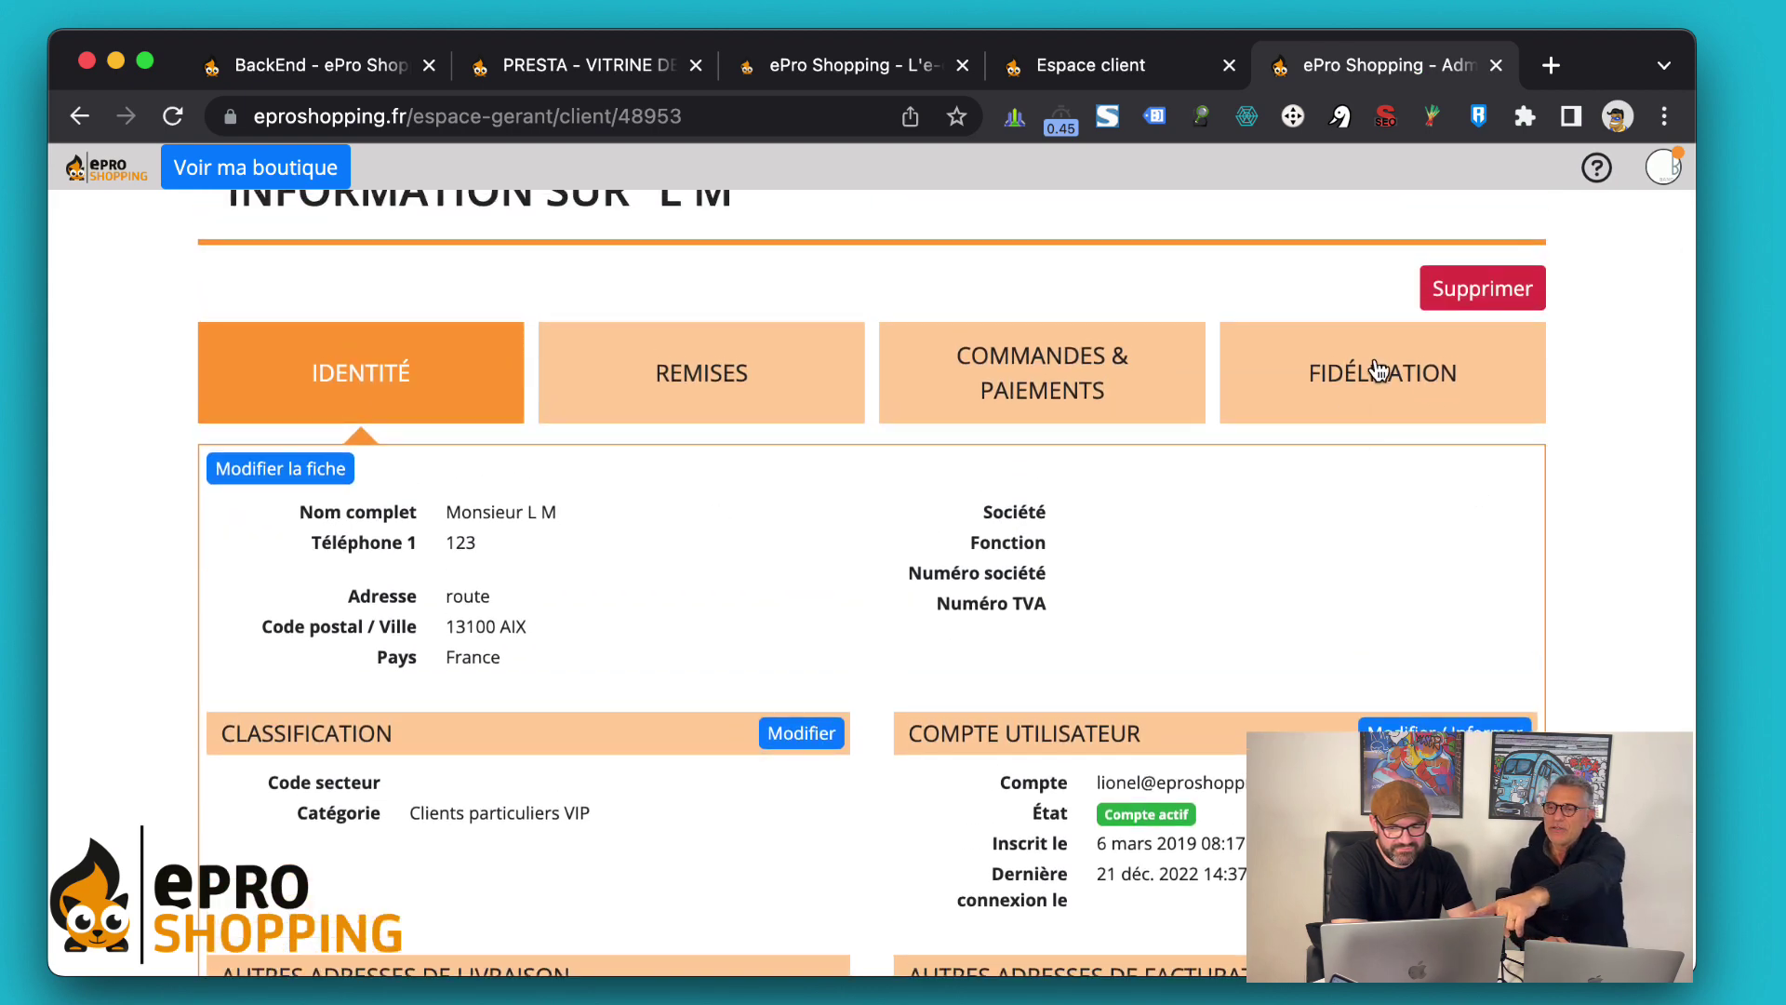
click(1389, 424)
scroll(1507, 635, down, 1)
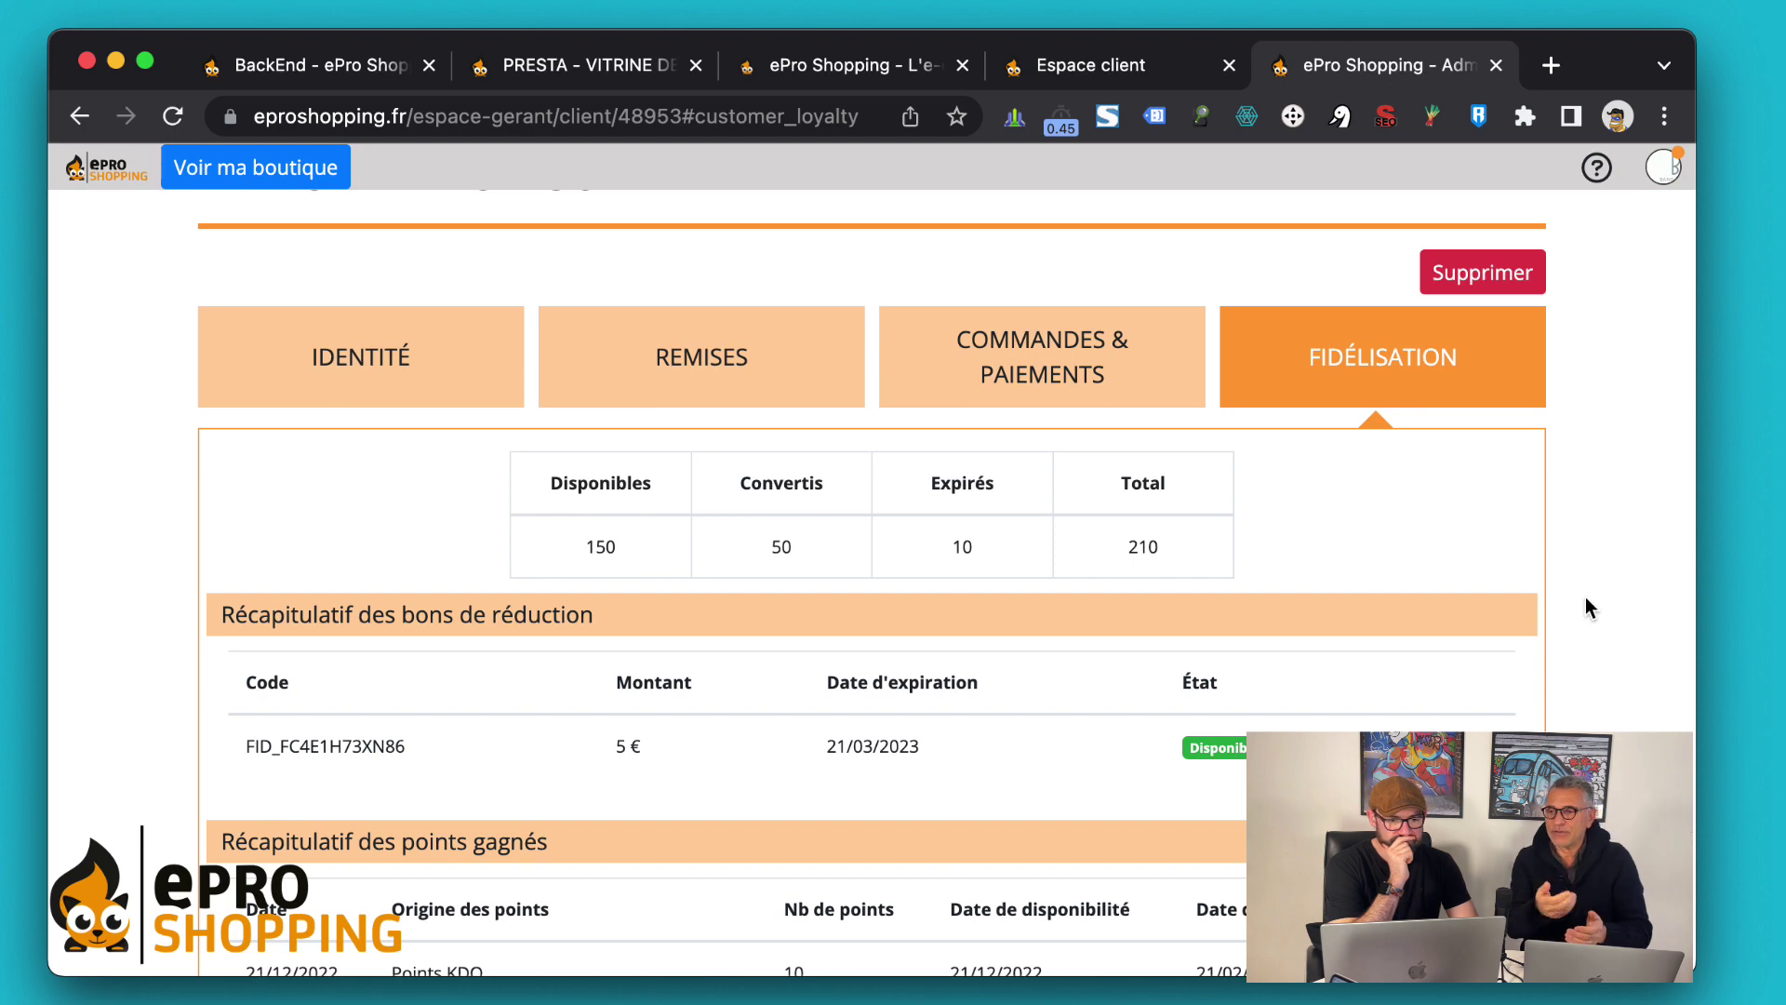
scroll(1586, 606, down, 5)
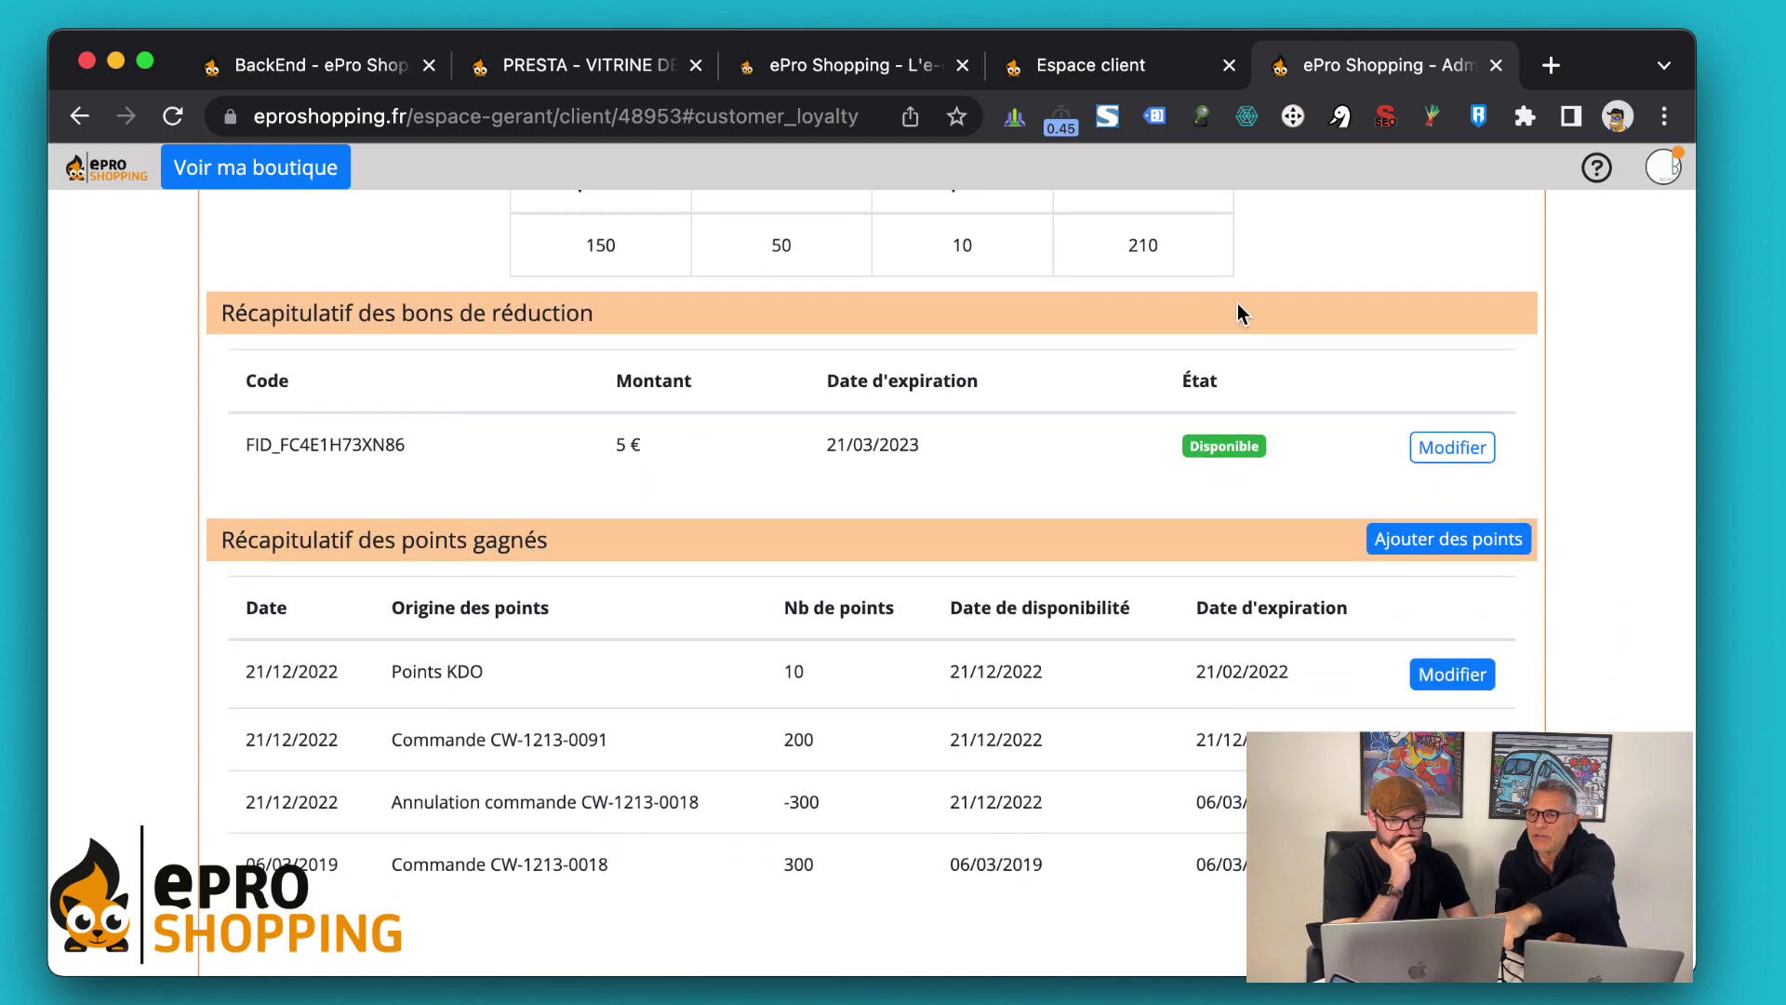
scroll(1237, 305, up, 4)
scroll(1237, 313, up, 2)
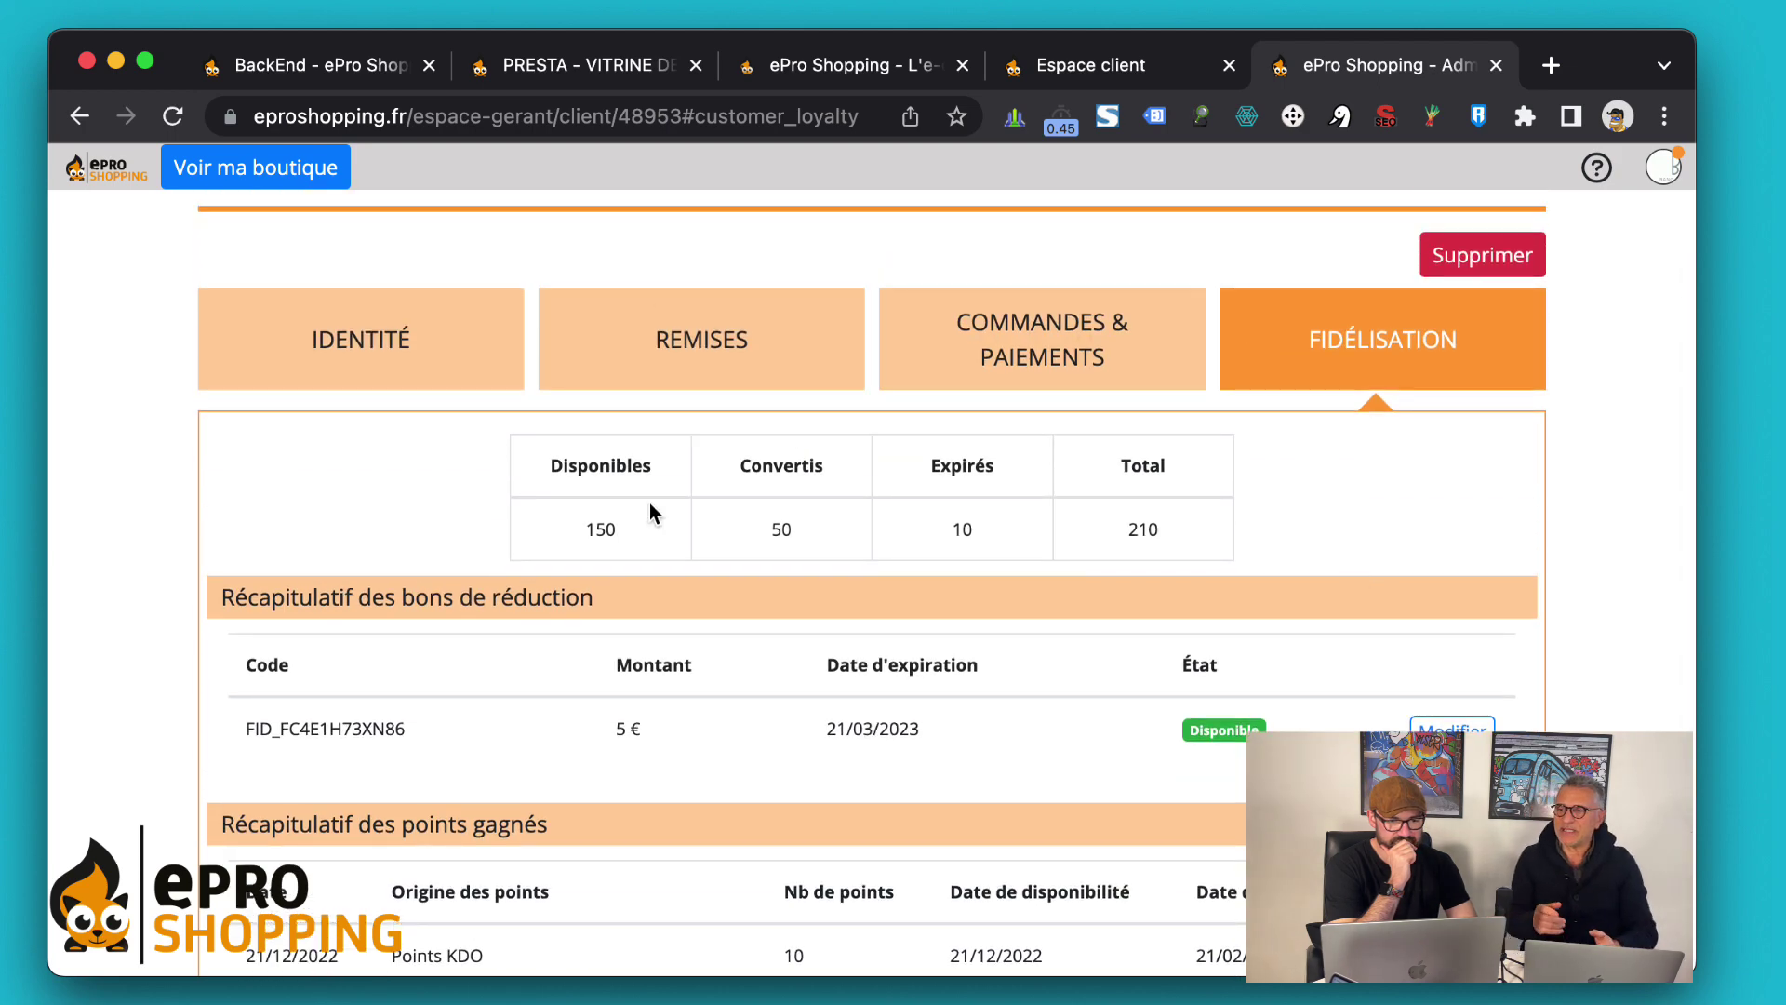
double_click(1130, 536)
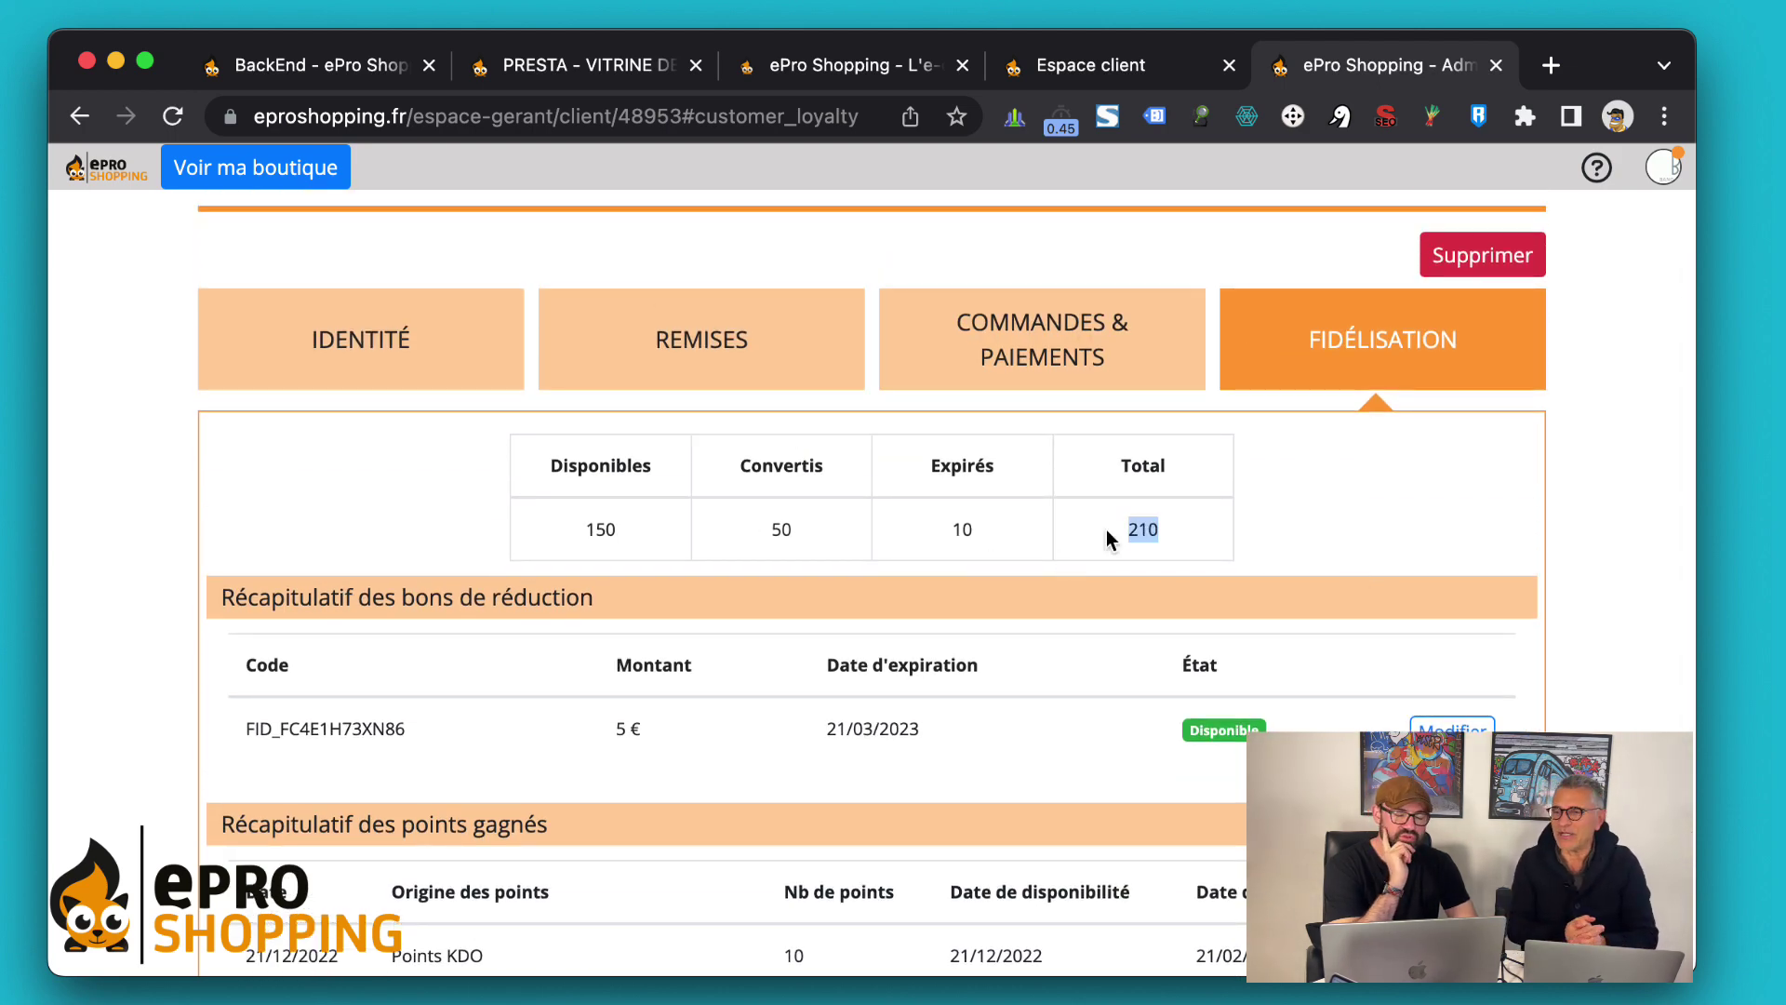
click(1182, 540)
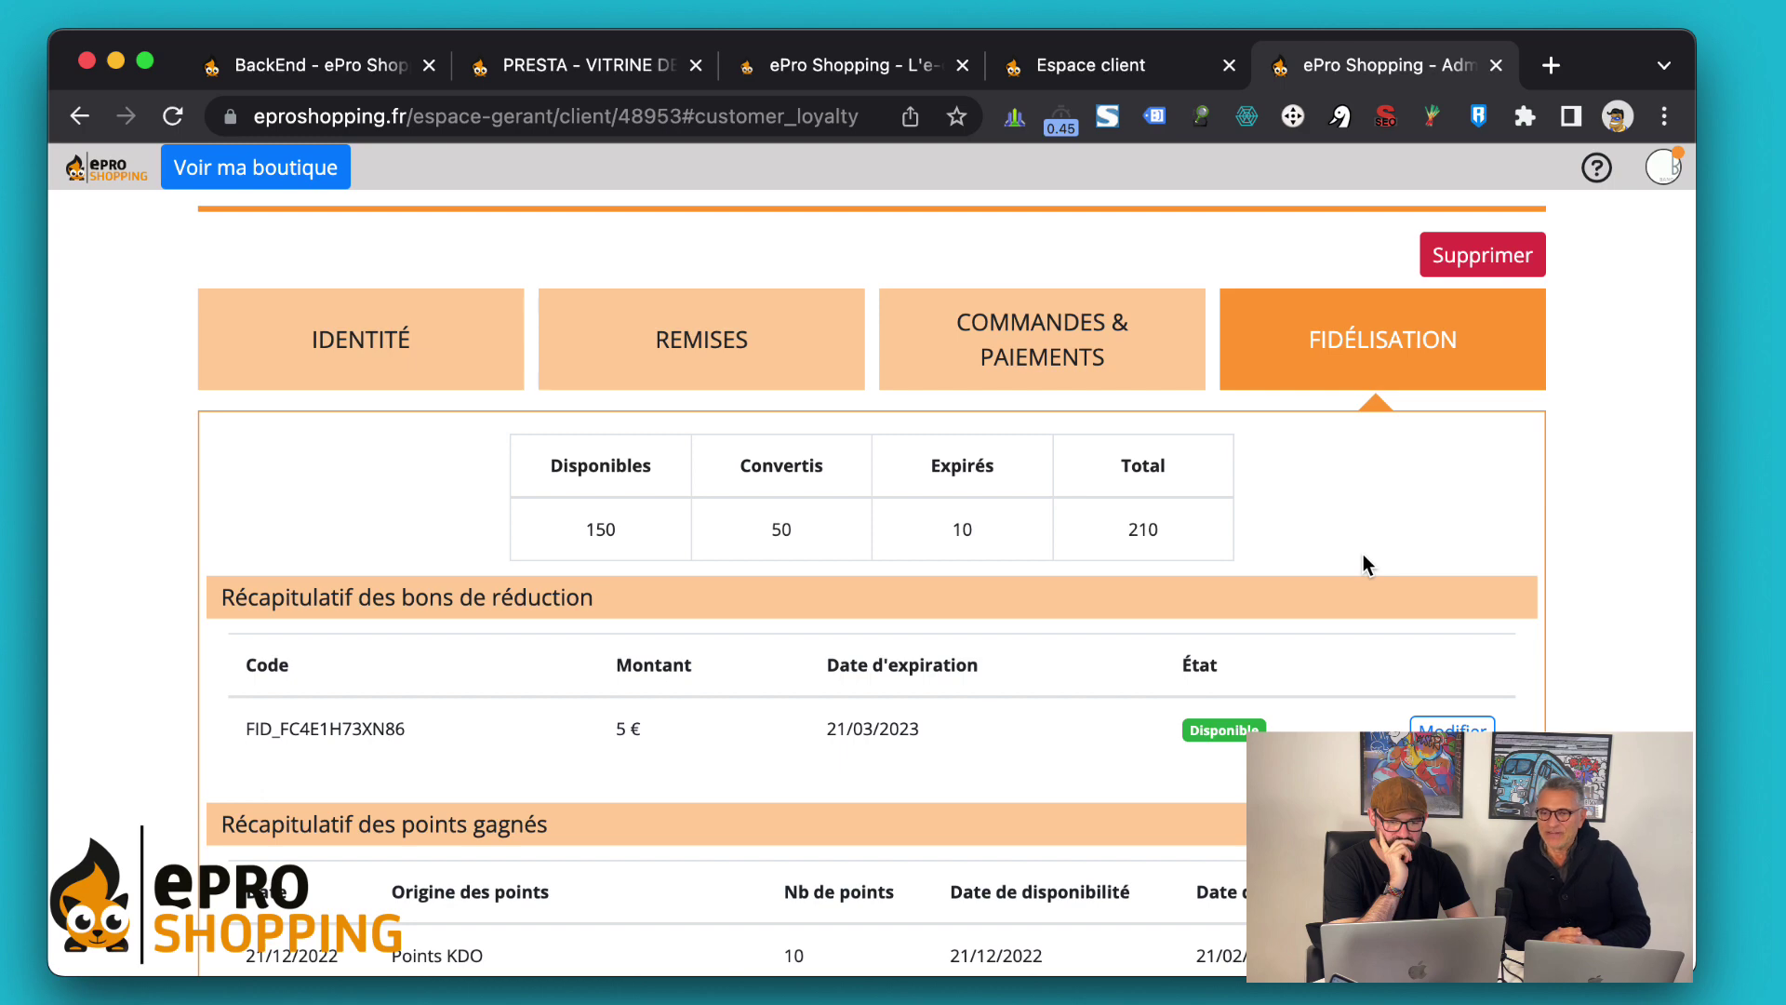
scroll(1364, 558, down, 2)
scroll(1364, 558, down, 3)
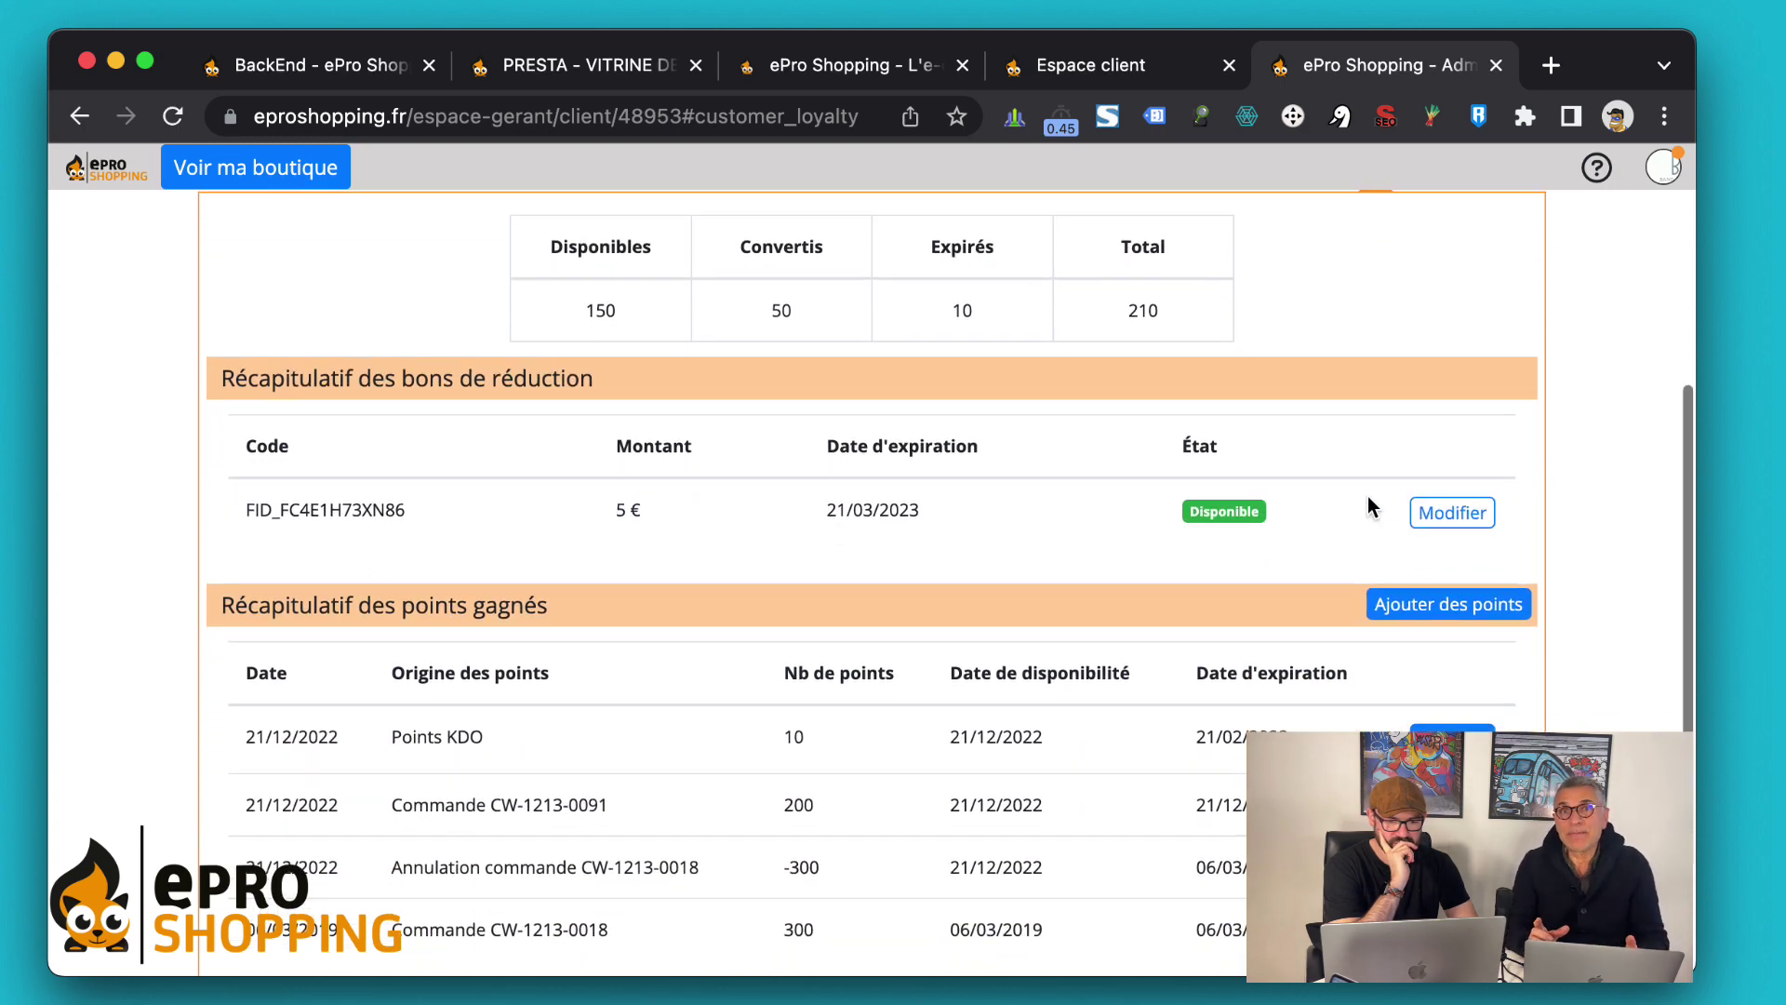
scroll(1368, 499, down, 1)
scroll(1368, 497, down, 1)
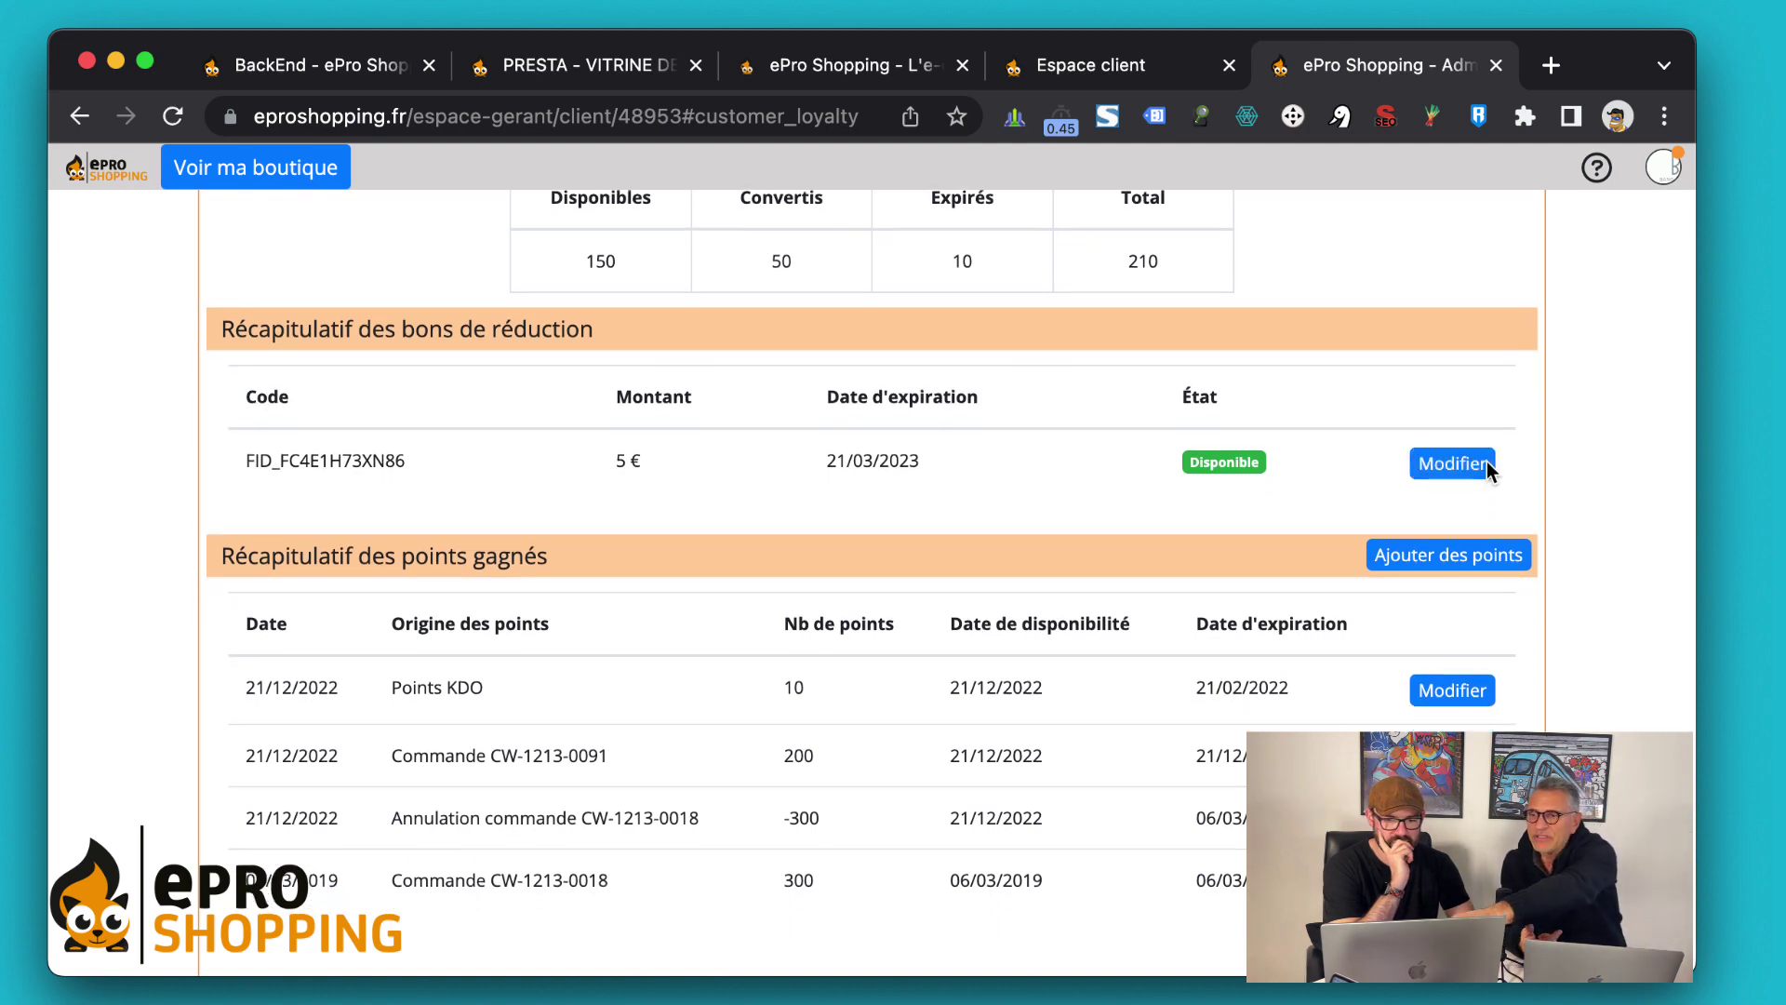
click(1437, 470)
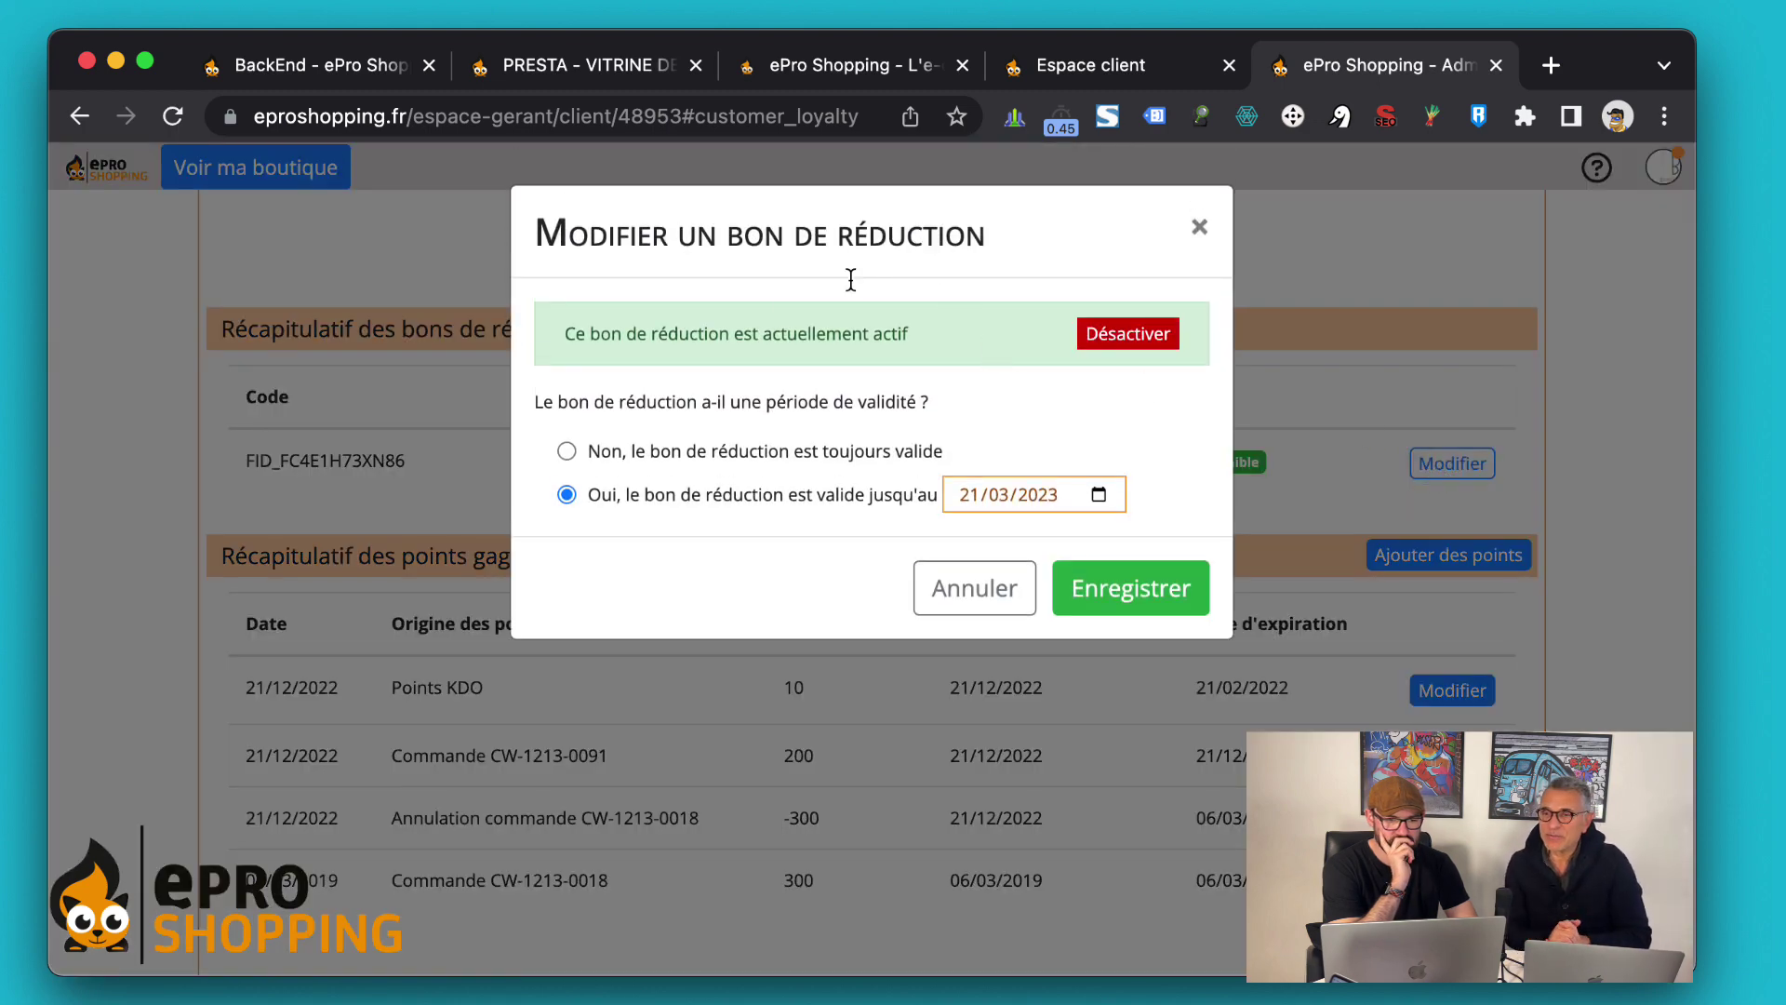
triple_click(545, 261)
click(545, 261)
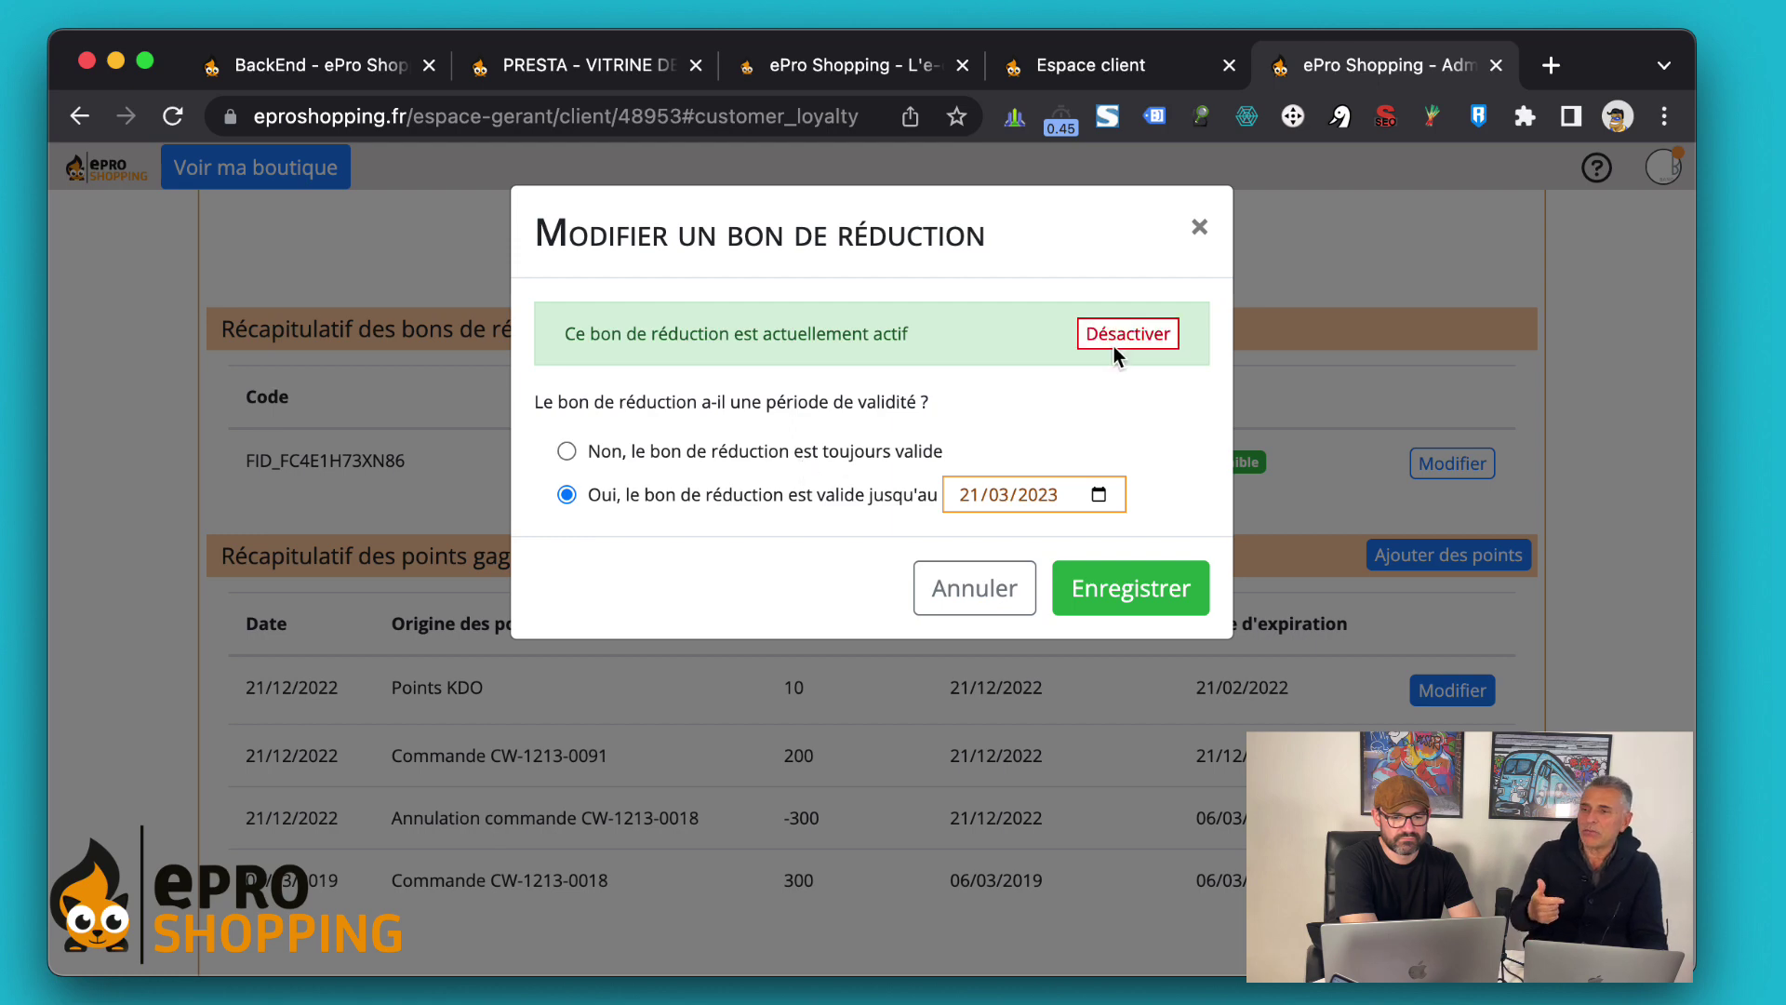
click(1133, 328)
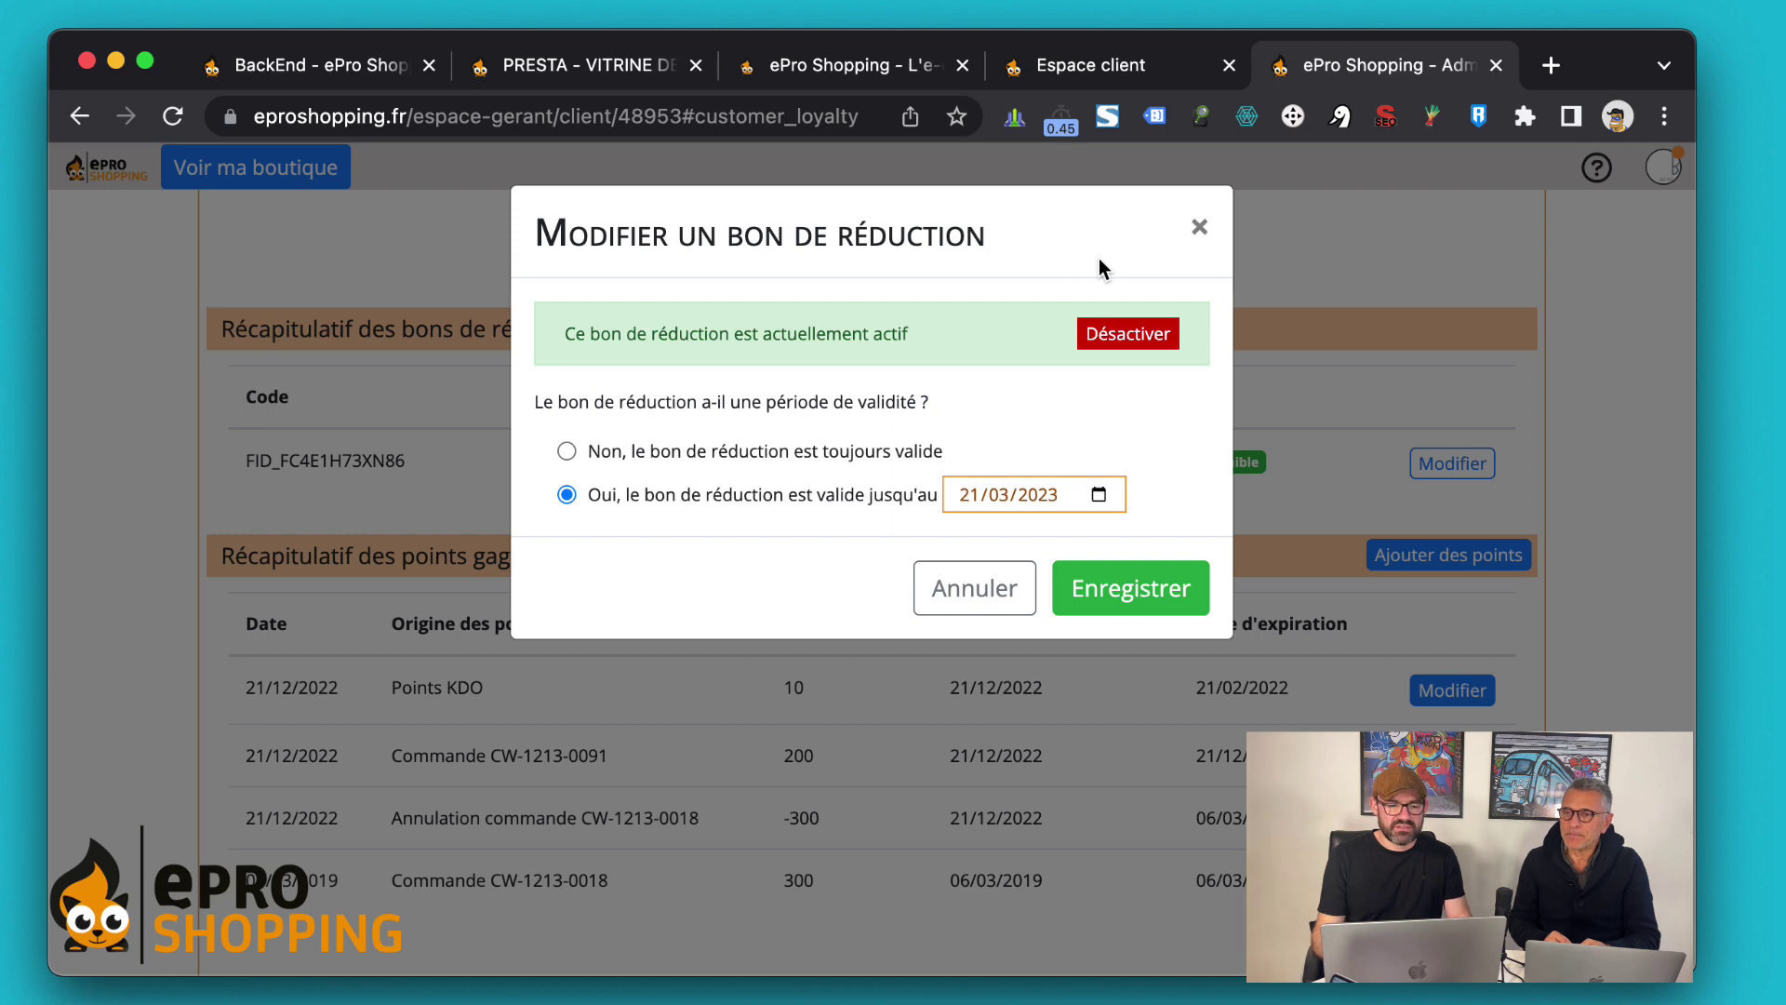
Drop the voucher form and change the client's Points KDO entry from 10 to 20 points, saved
click(1200, 228)
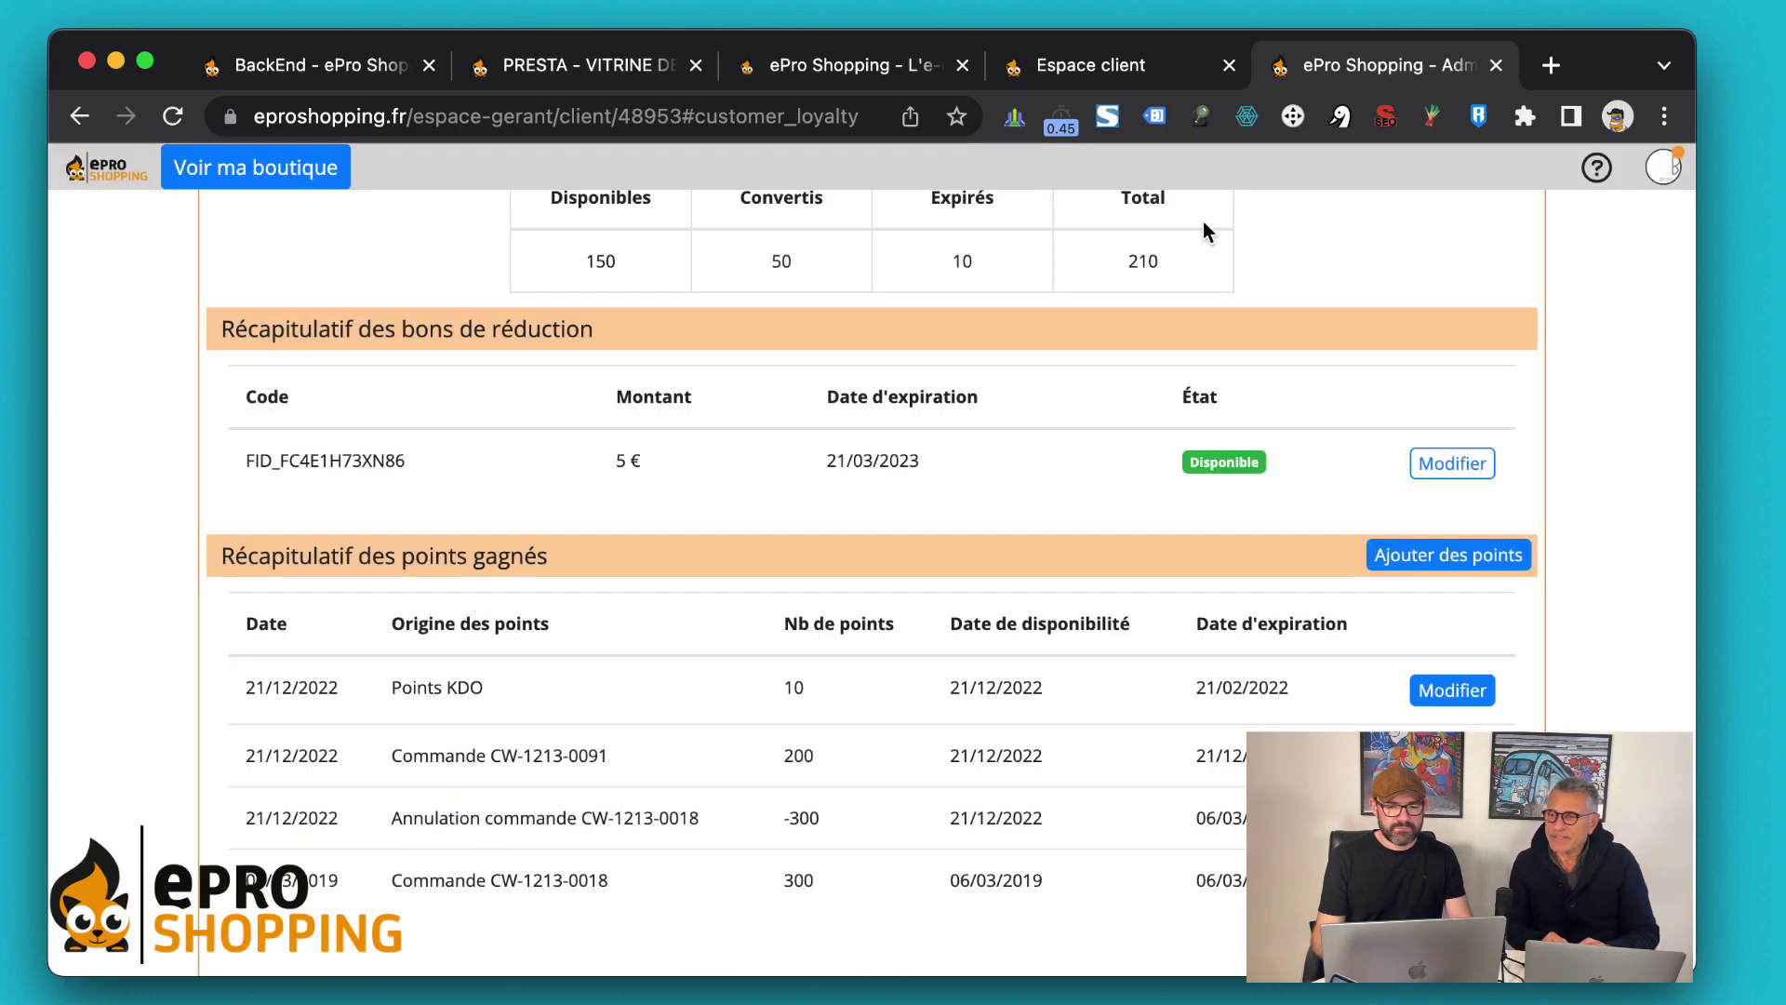
scroll(963, 494, down, 2)
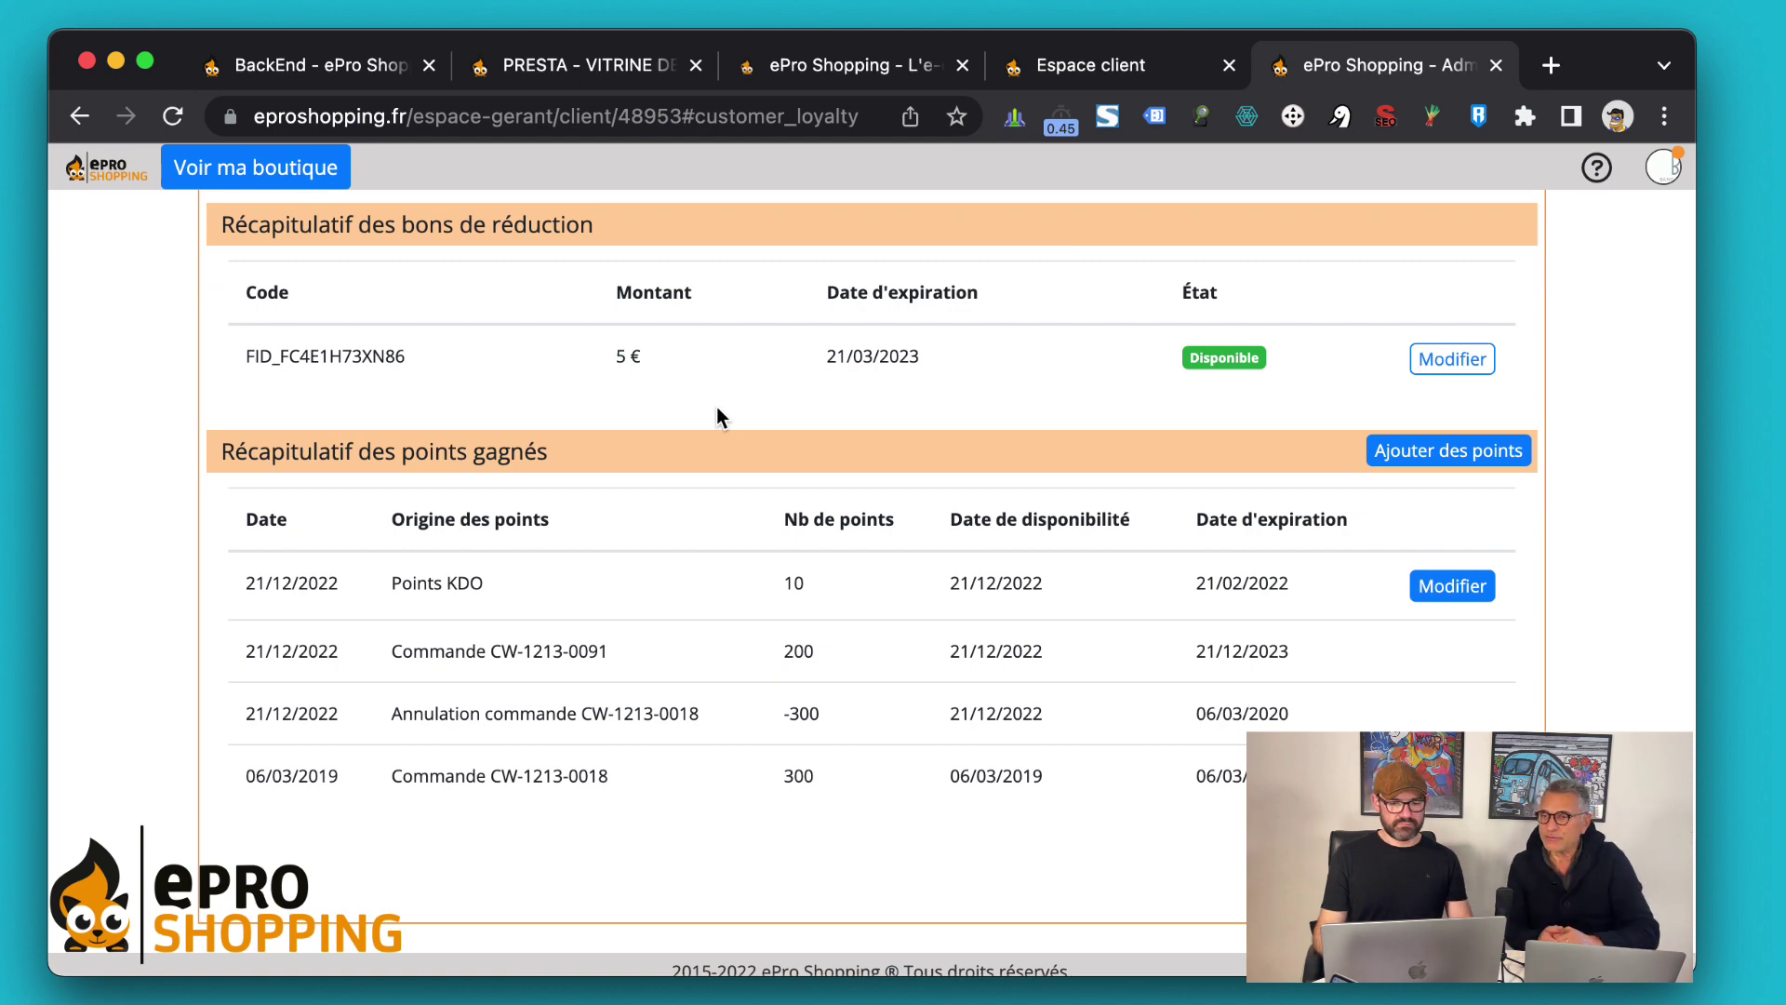
scroll(717, 410, down, 1)
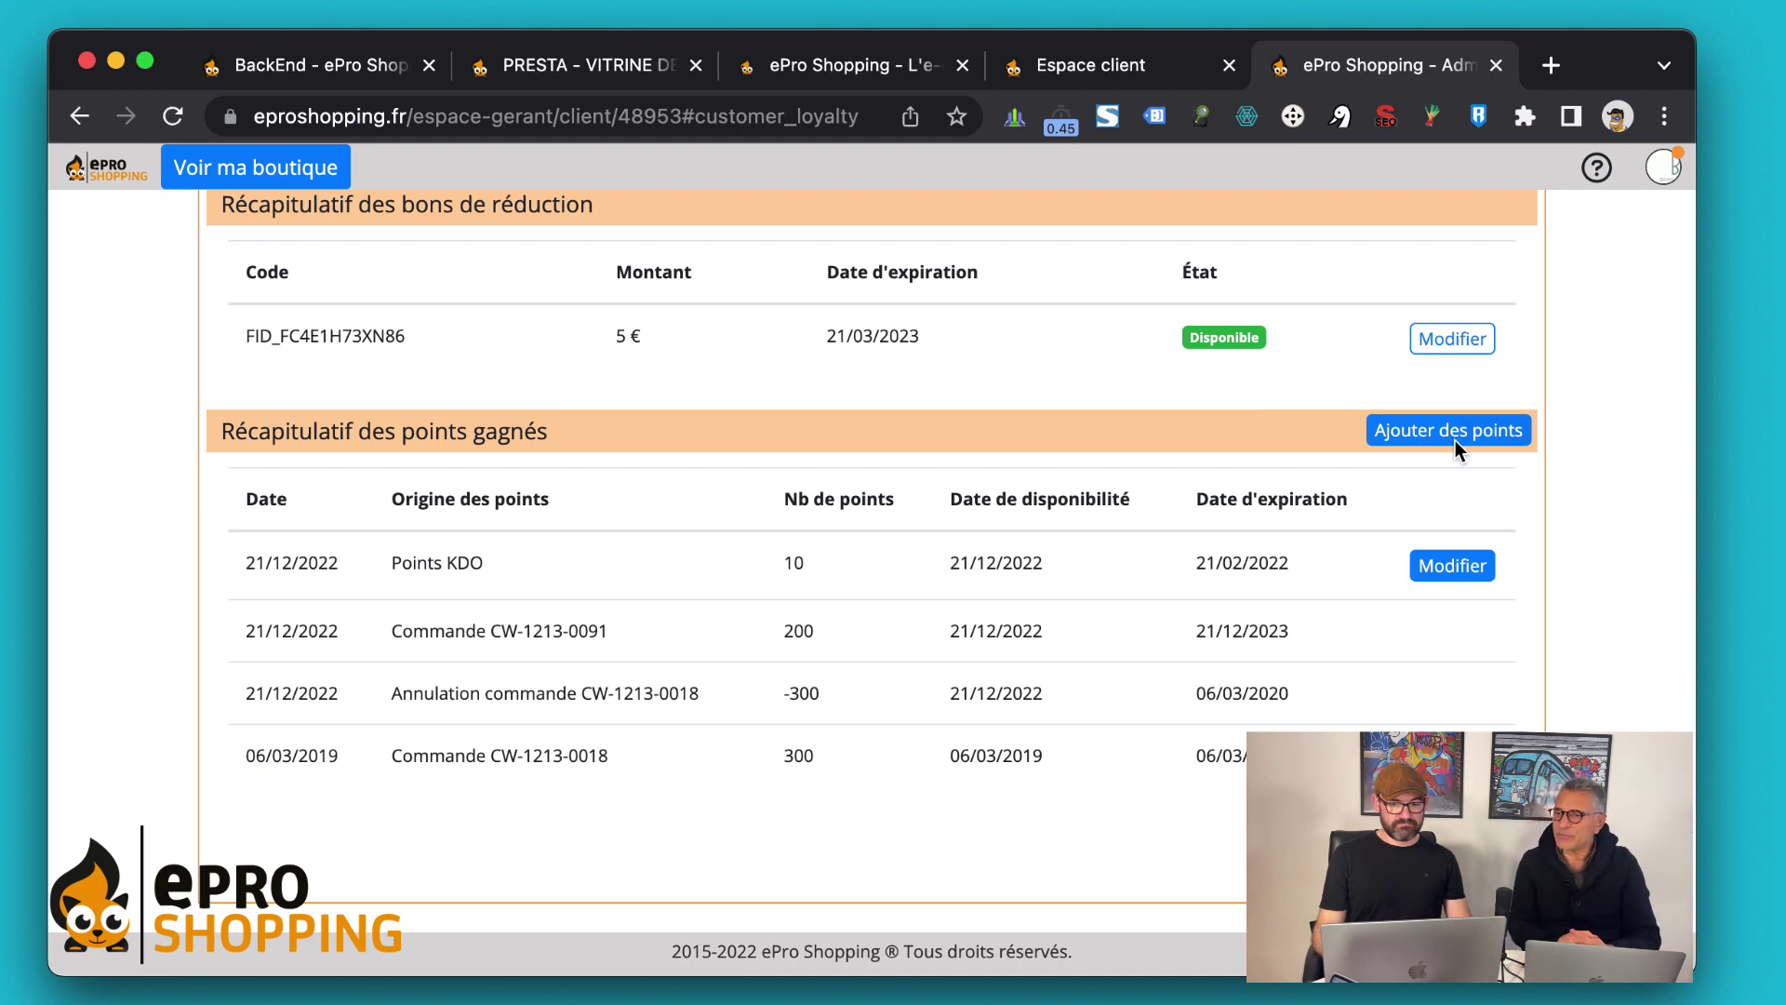
click(1447, 568)
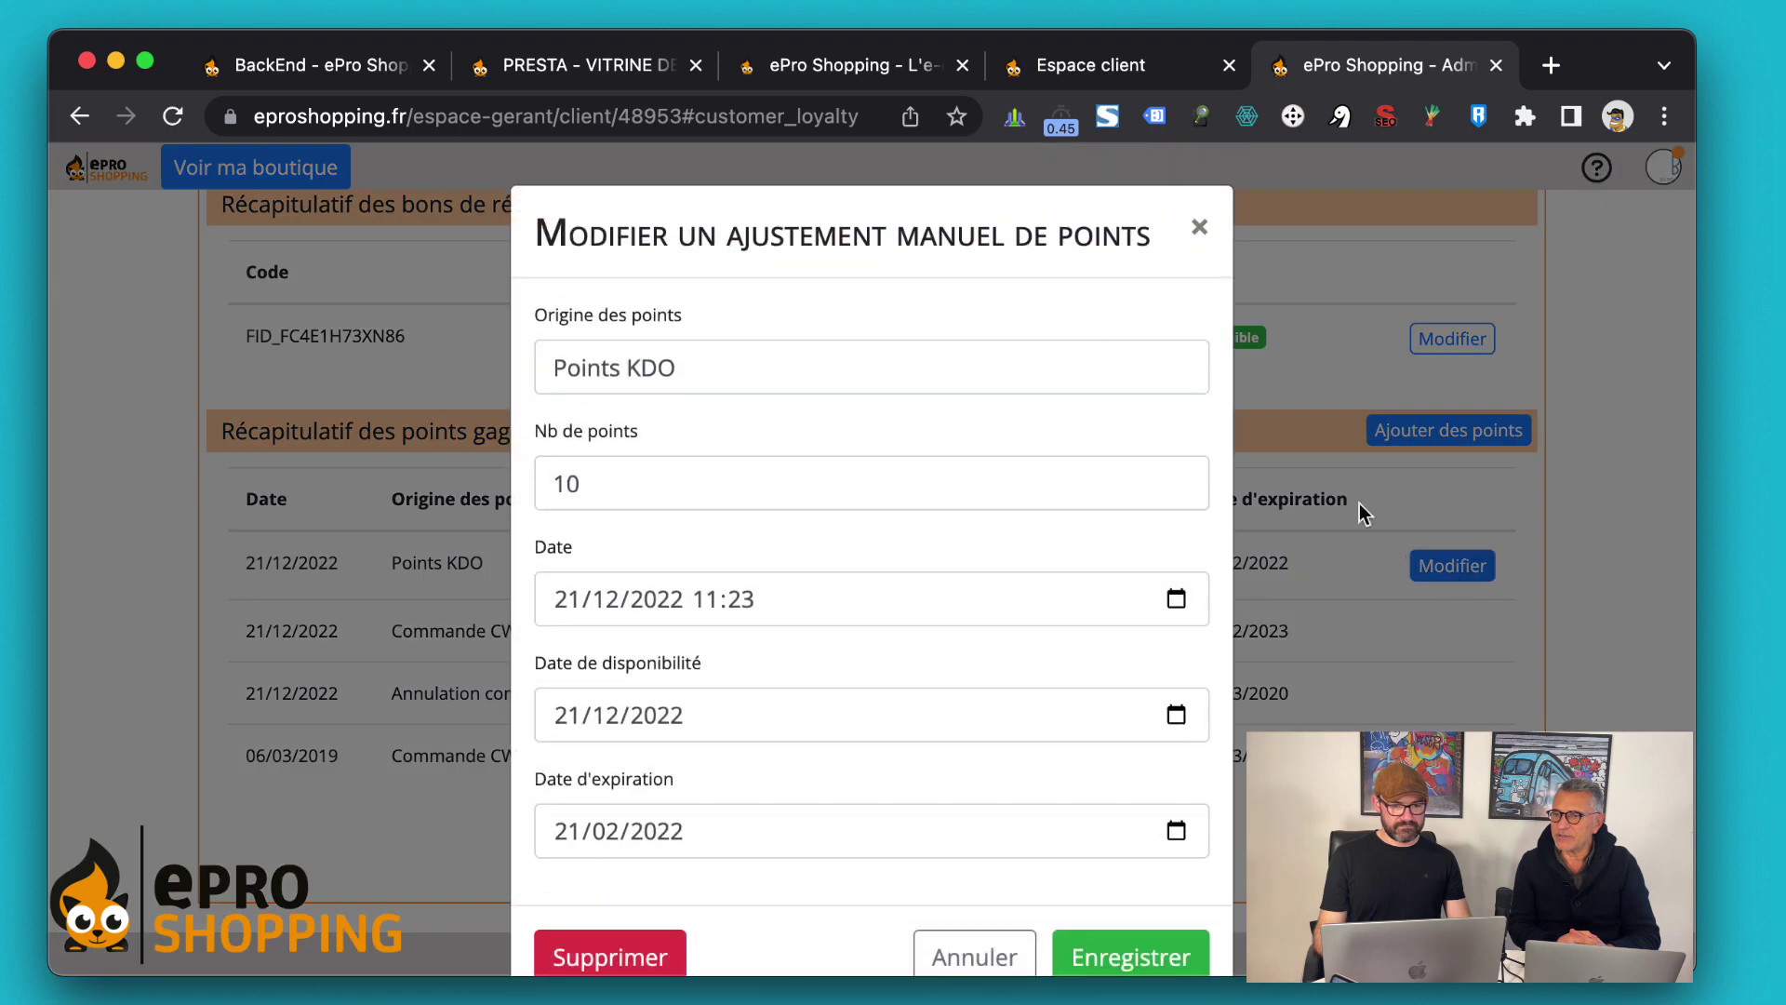
scroll(1087, 434, down, 2)
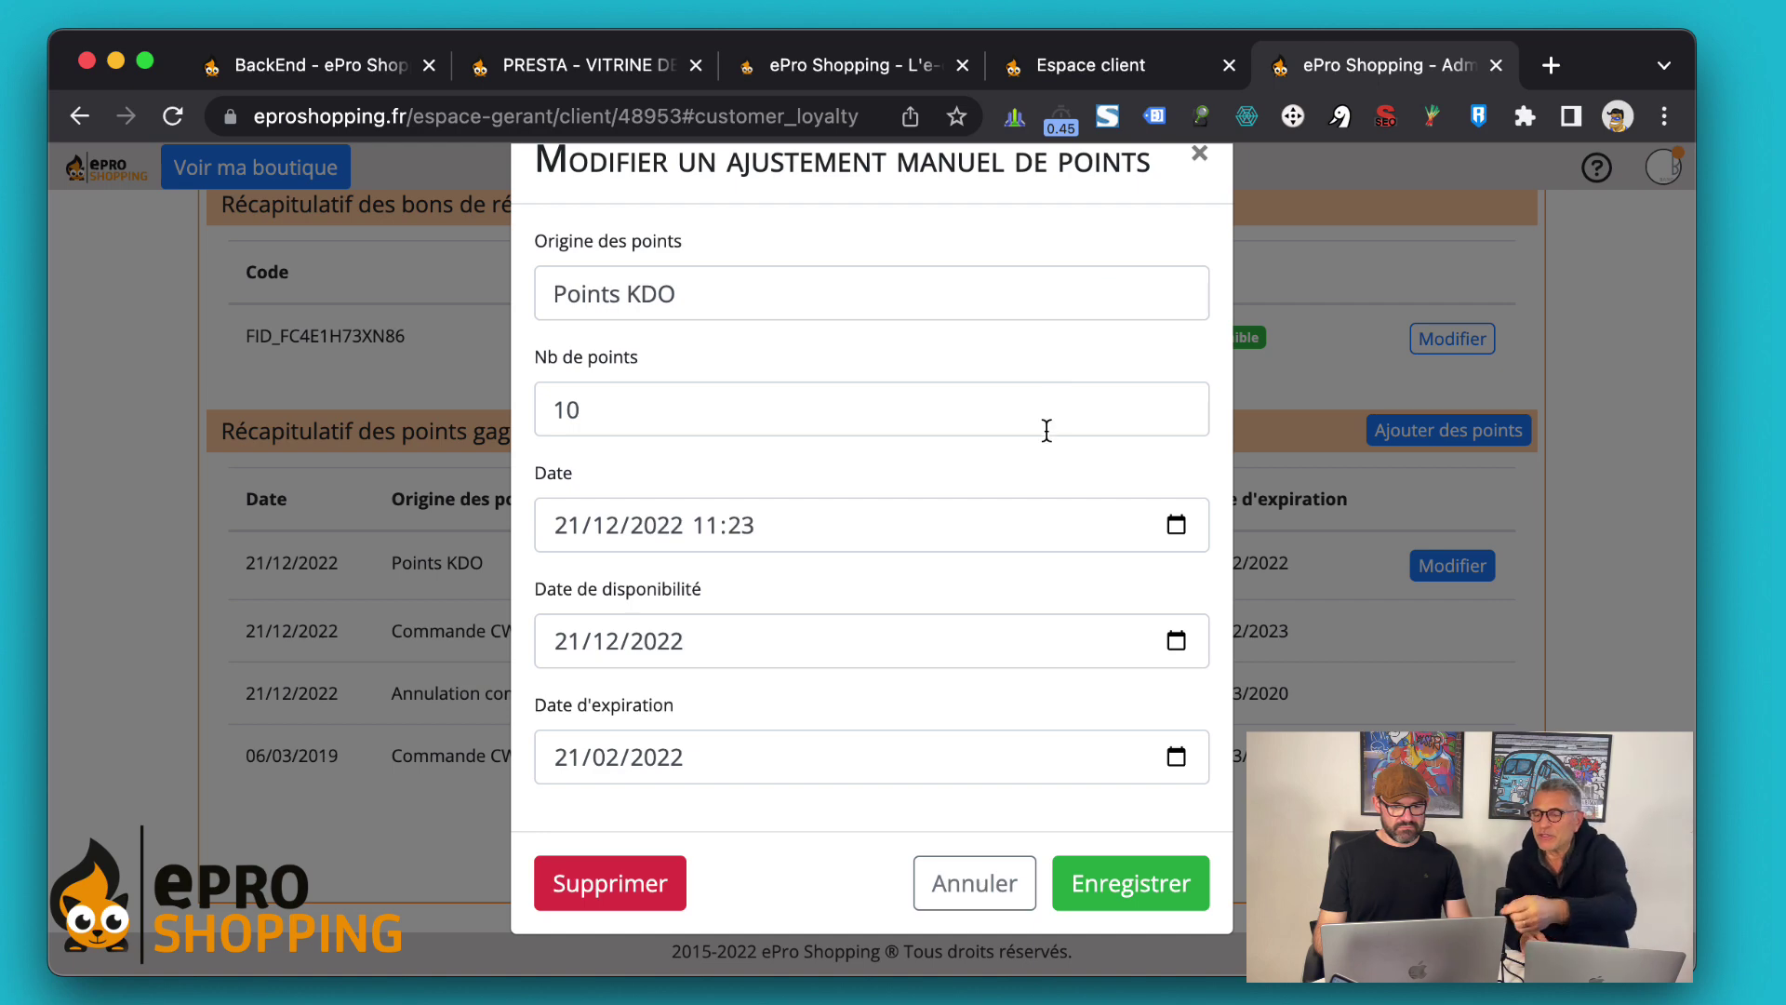
click(739, 400)
key(Left)
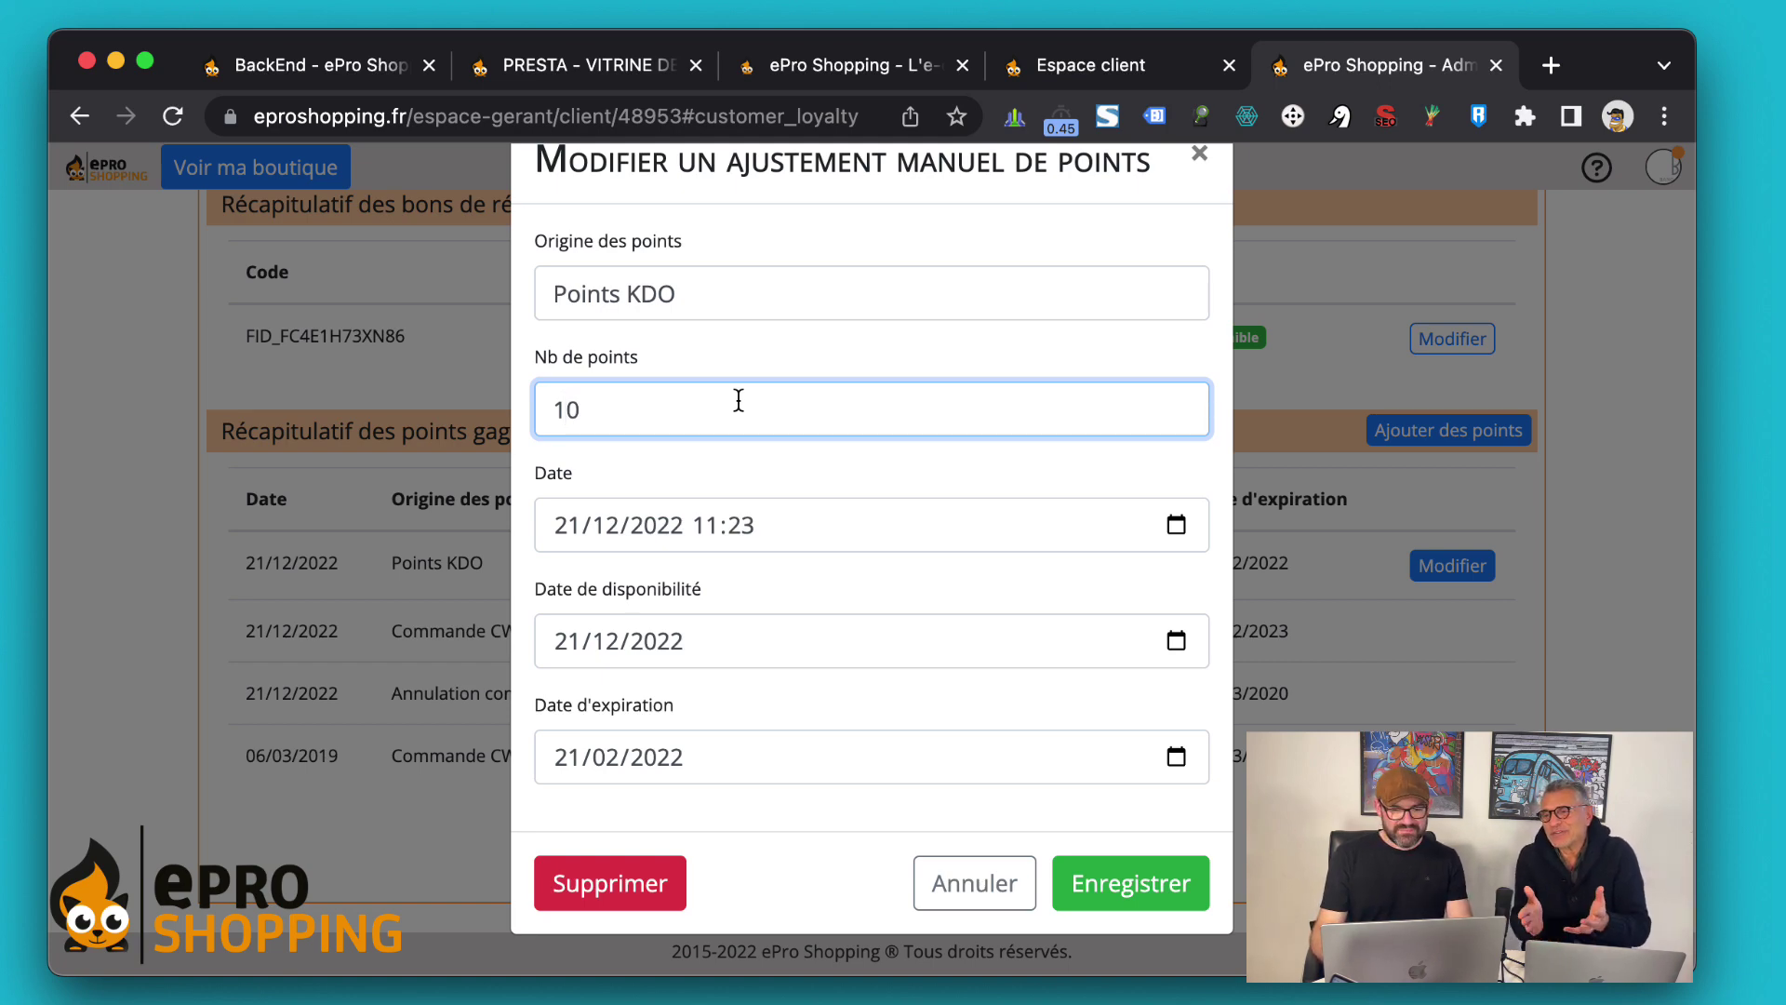
key(BackSpace)
text(2)
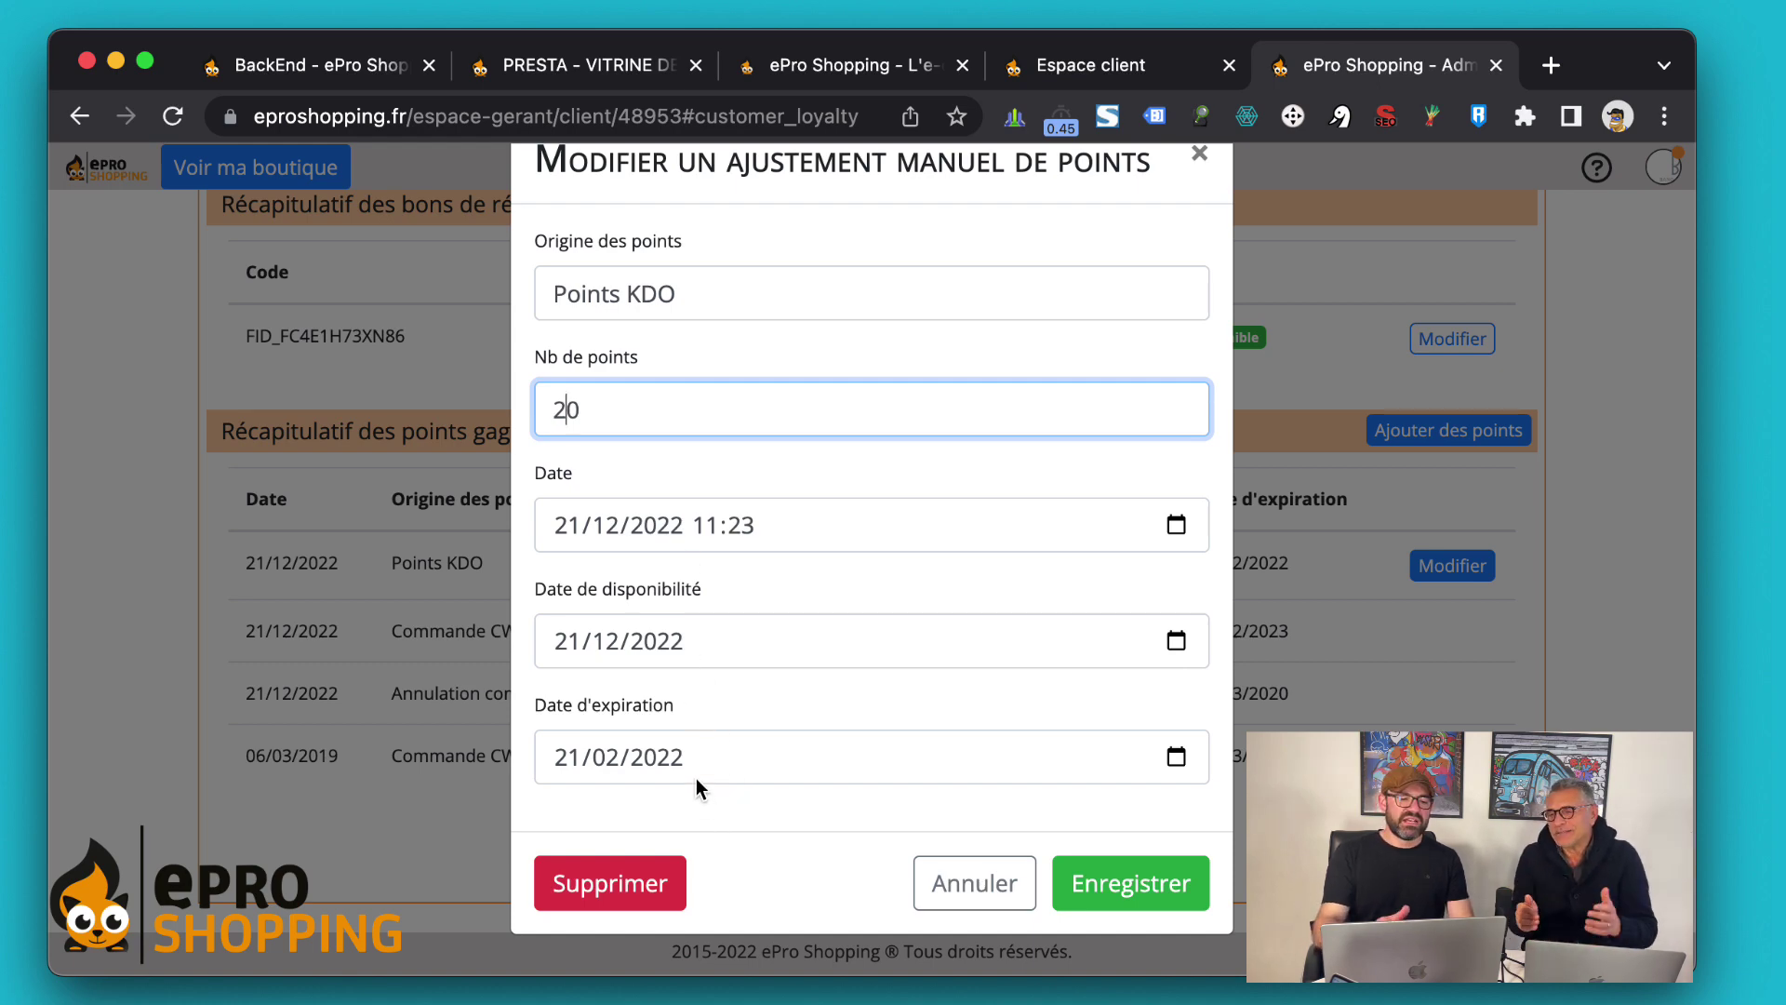
click(1097, 879)
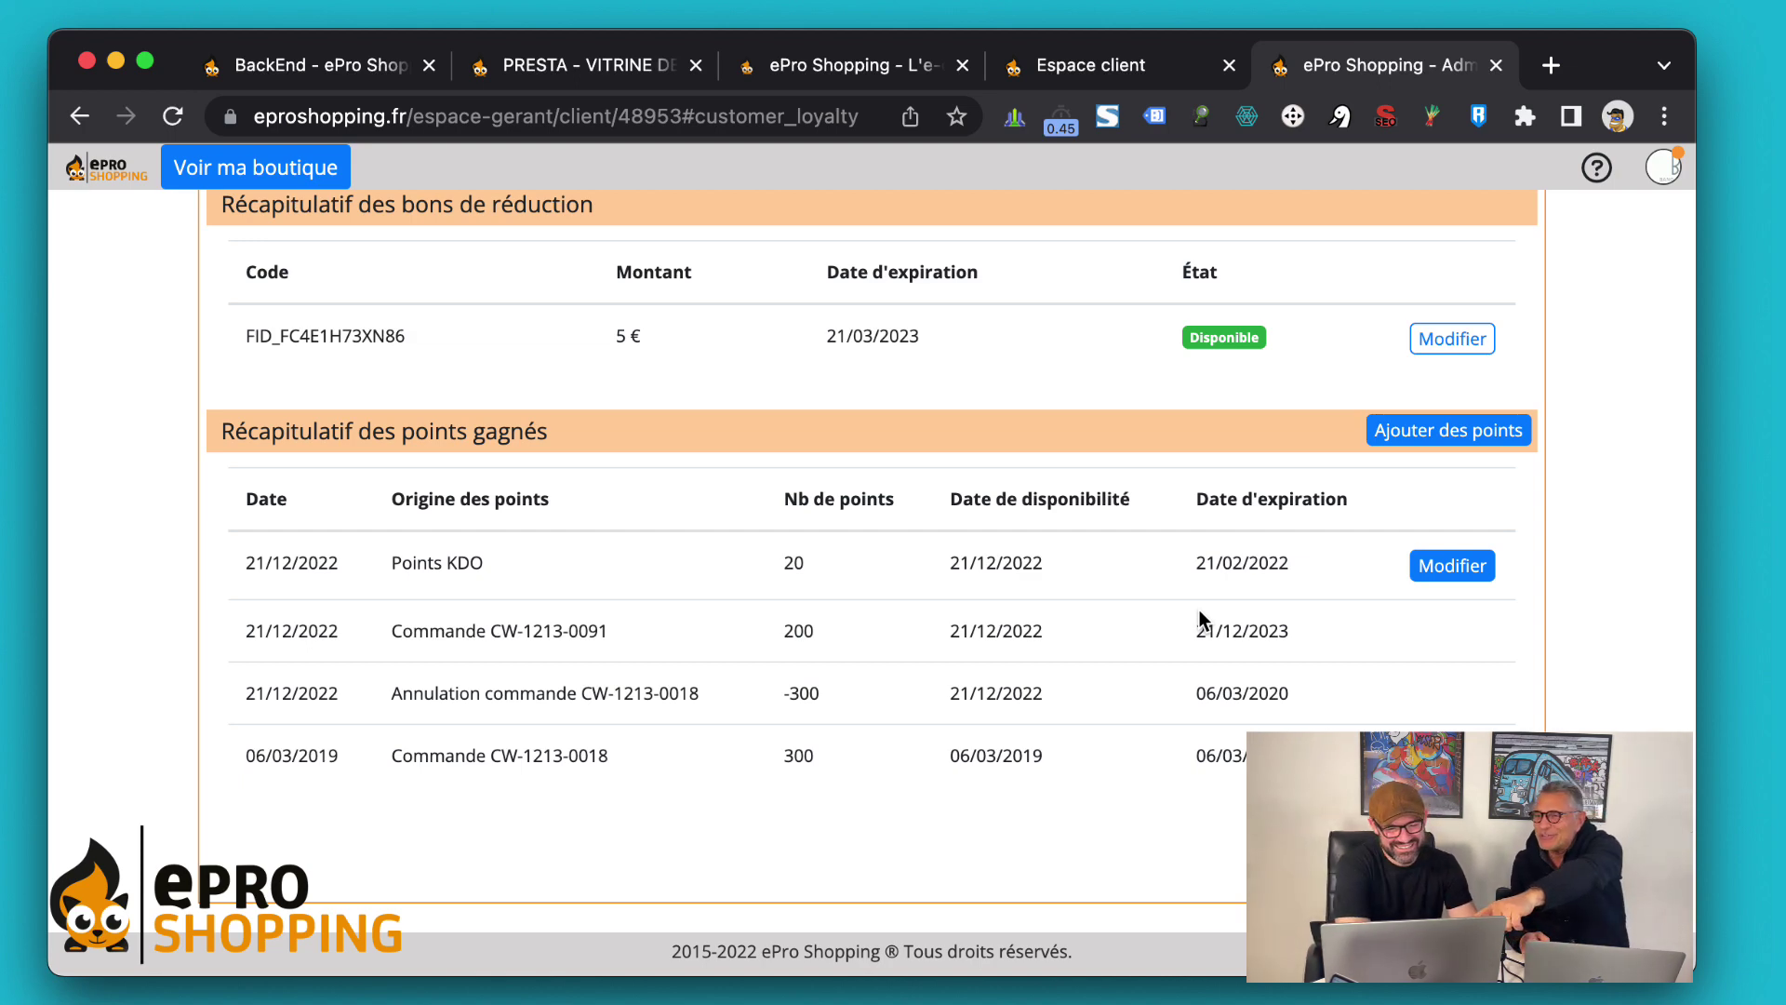
Add a 50-point 'Bonus Live Noel' points entry for the client expiring 31/12/2022
click(1431, 433)
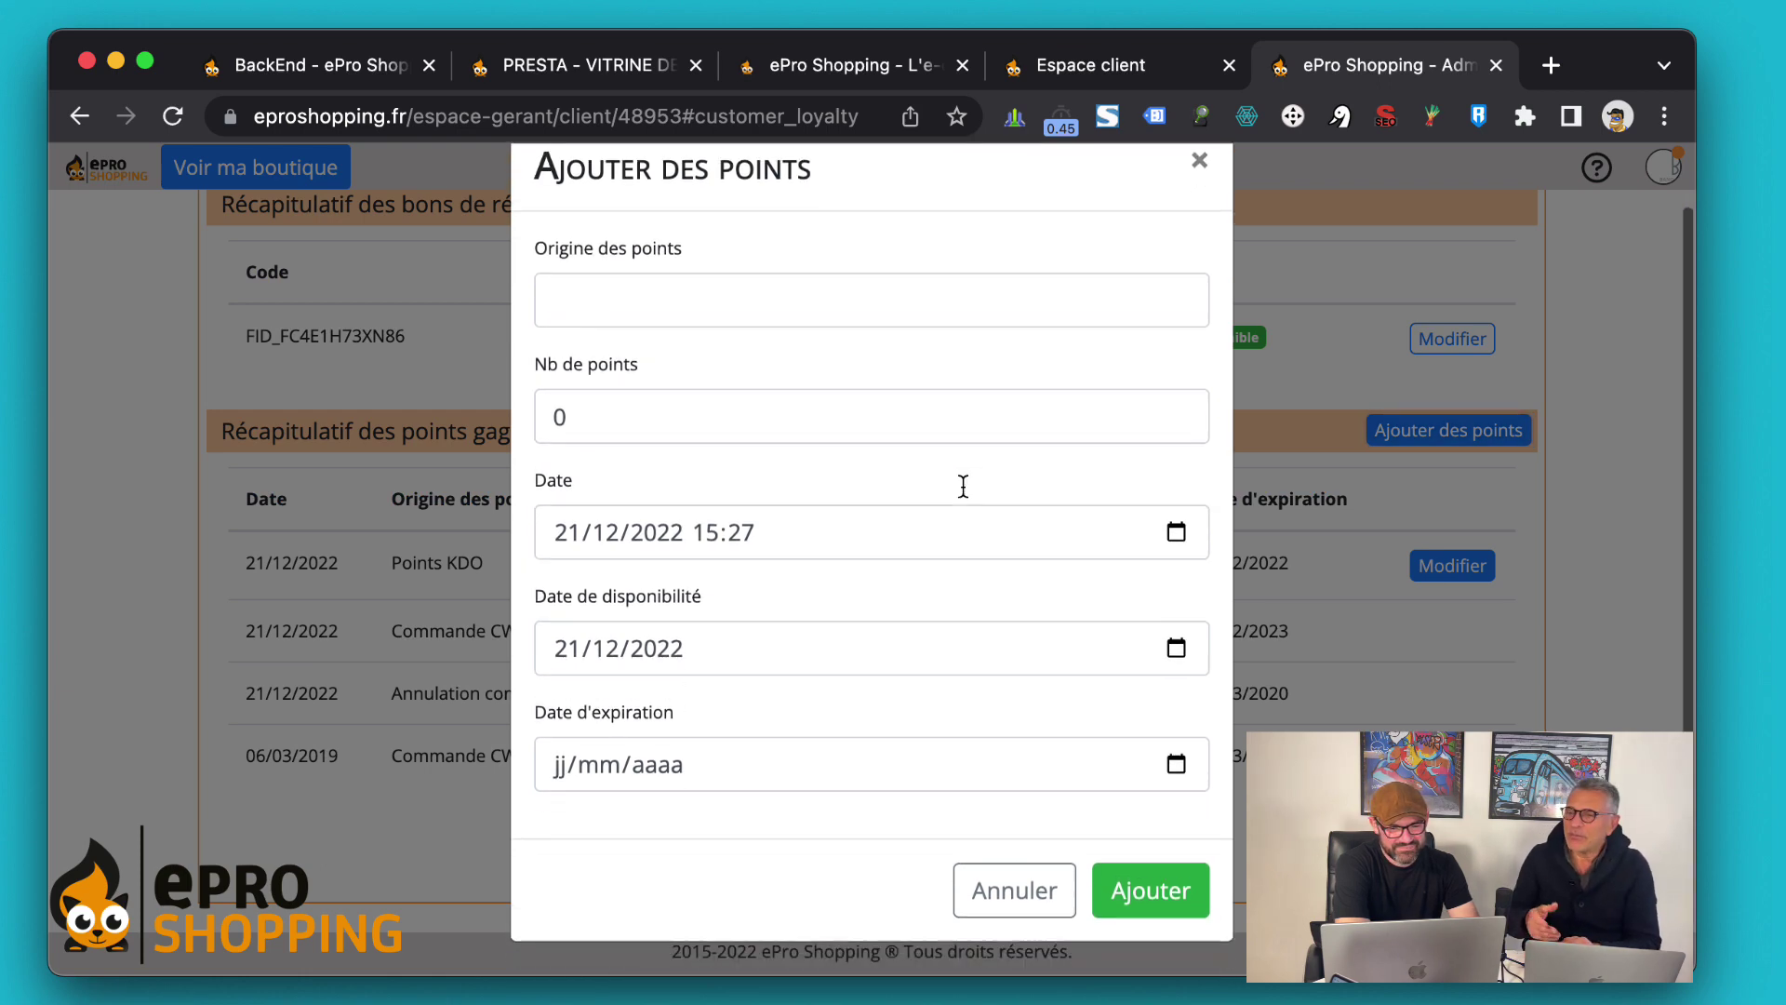
click(835, 316)
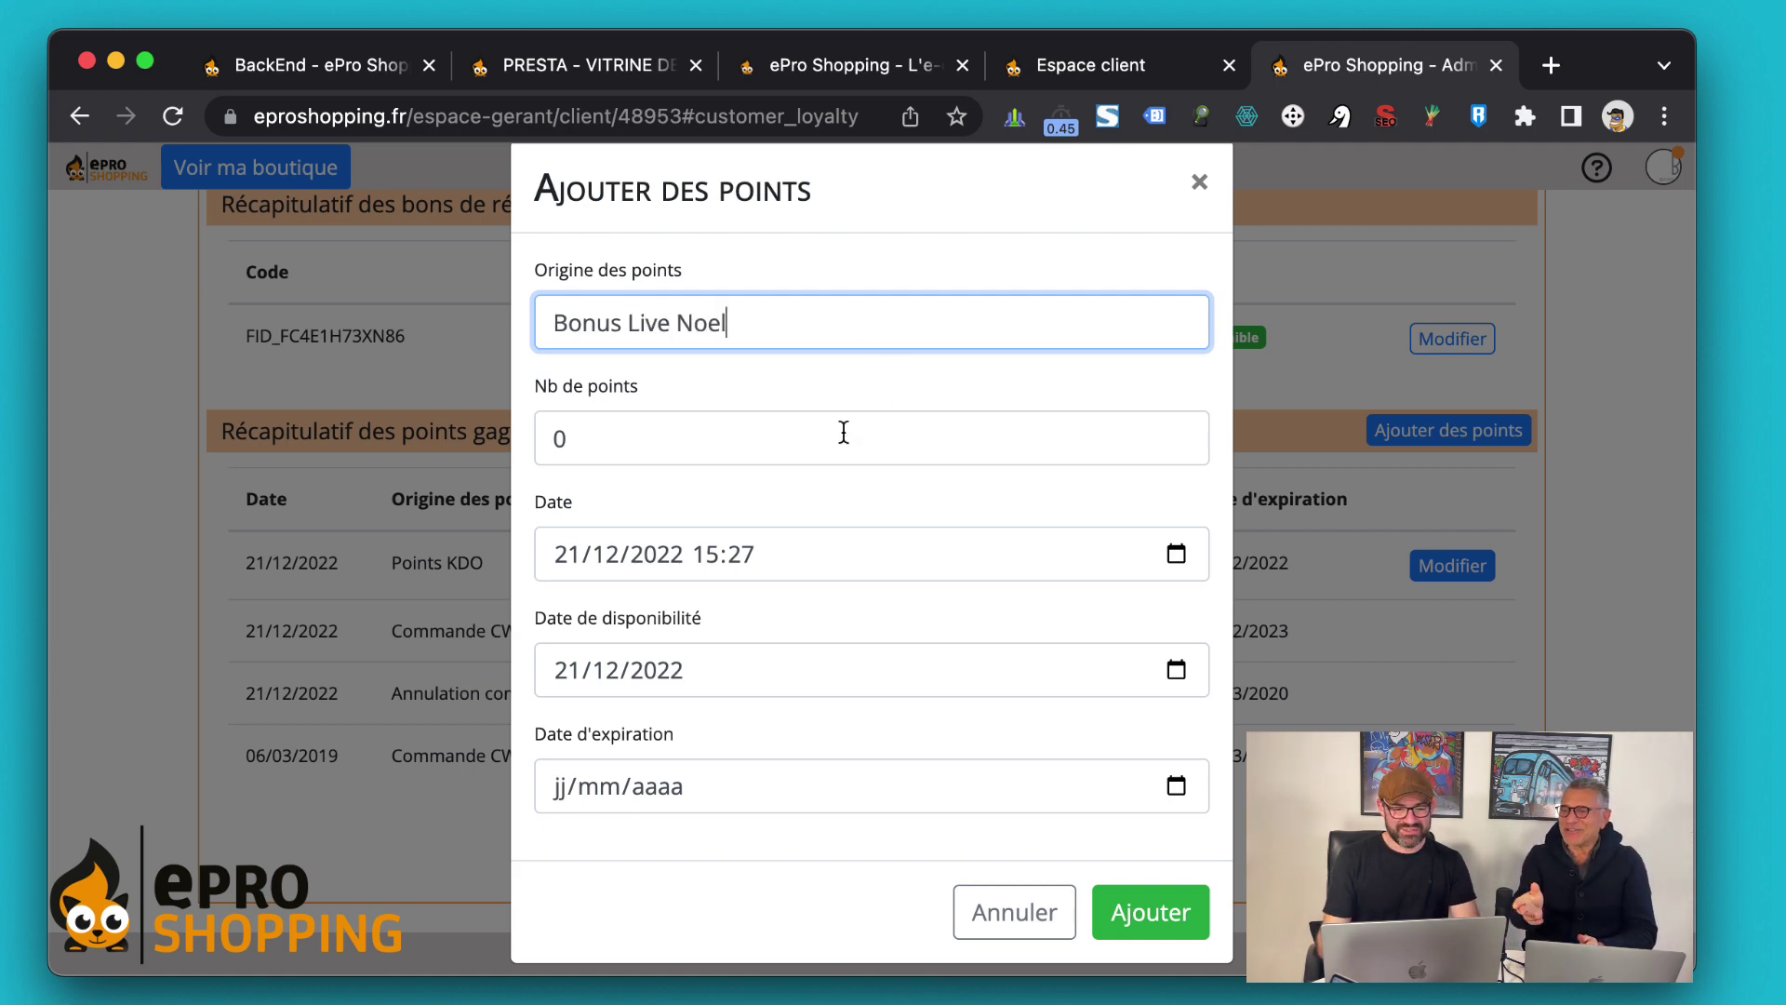
click(798, 431)
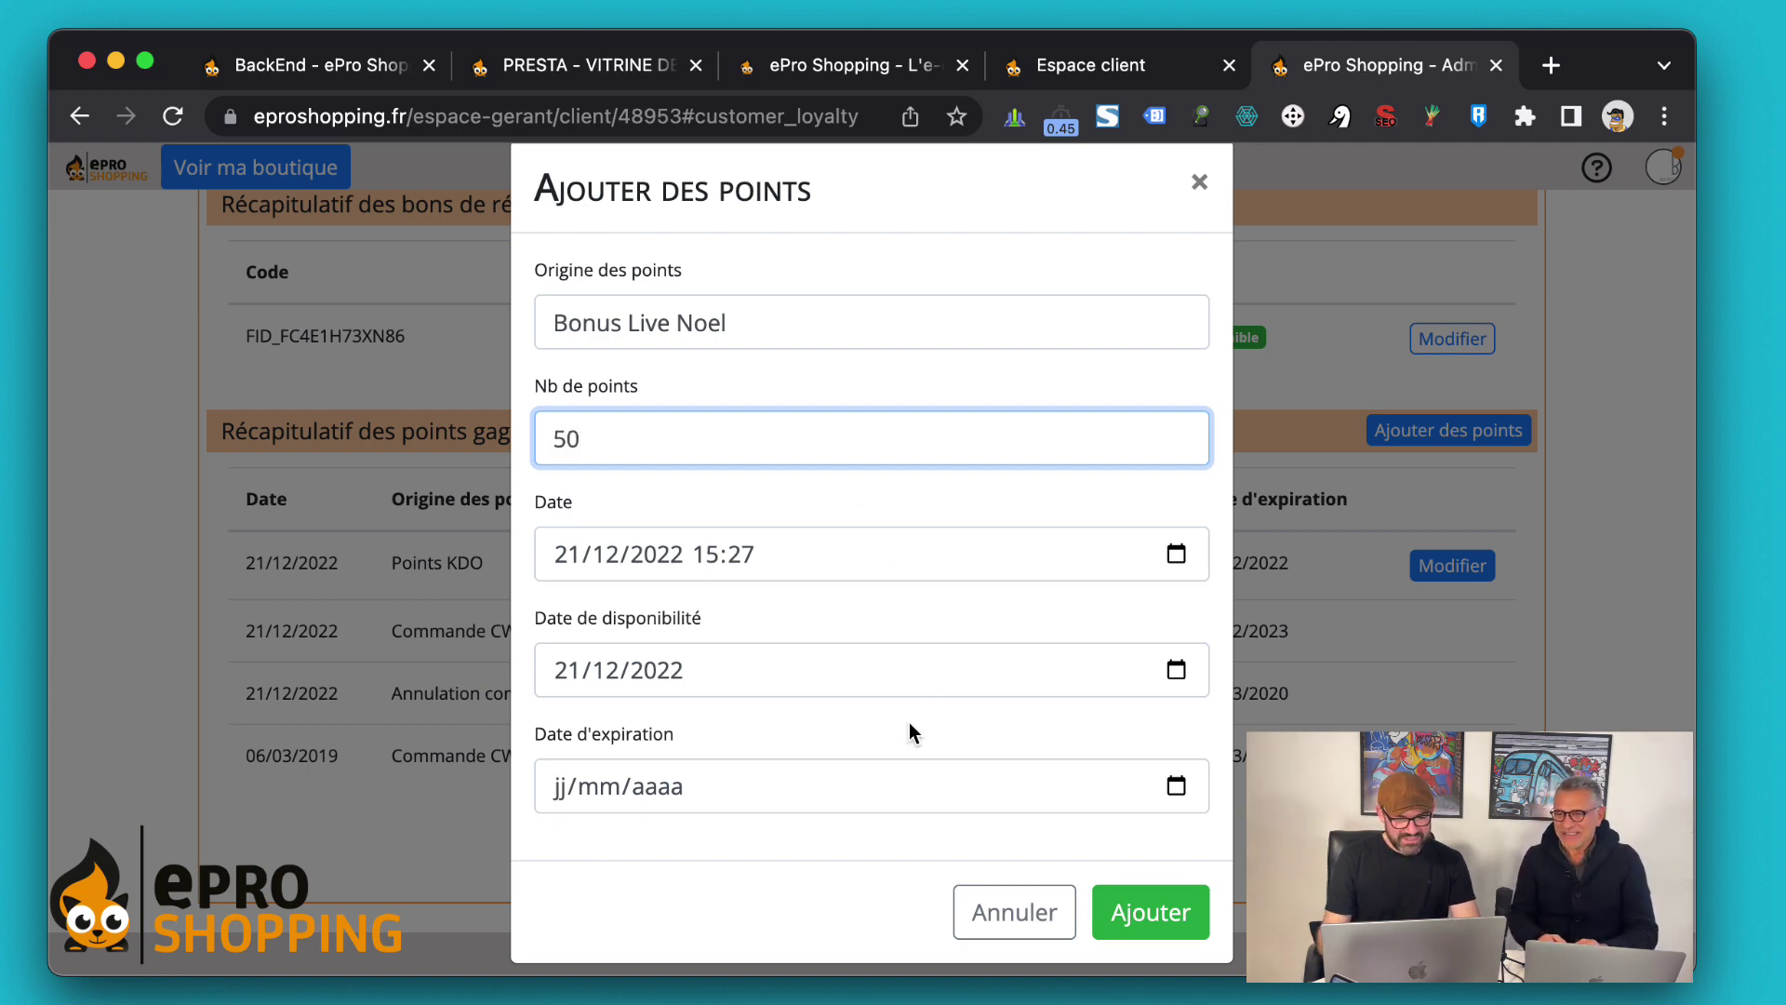
click(765, 787)
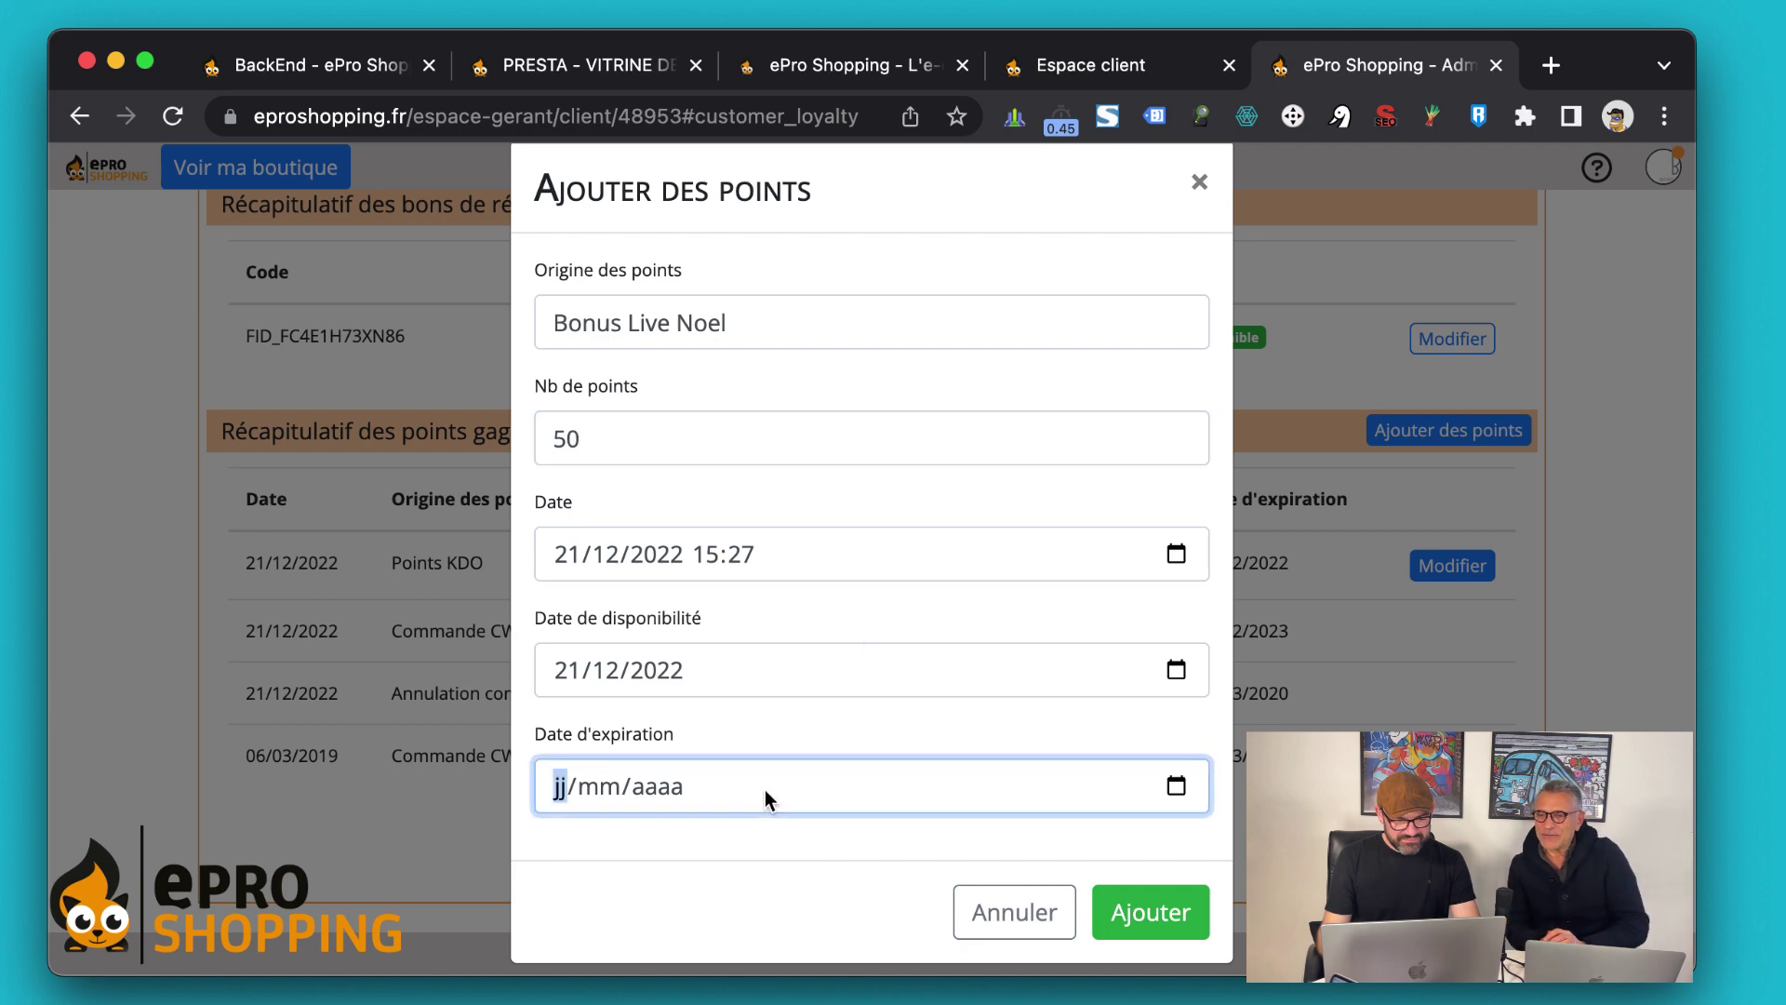
click(1176, 786)
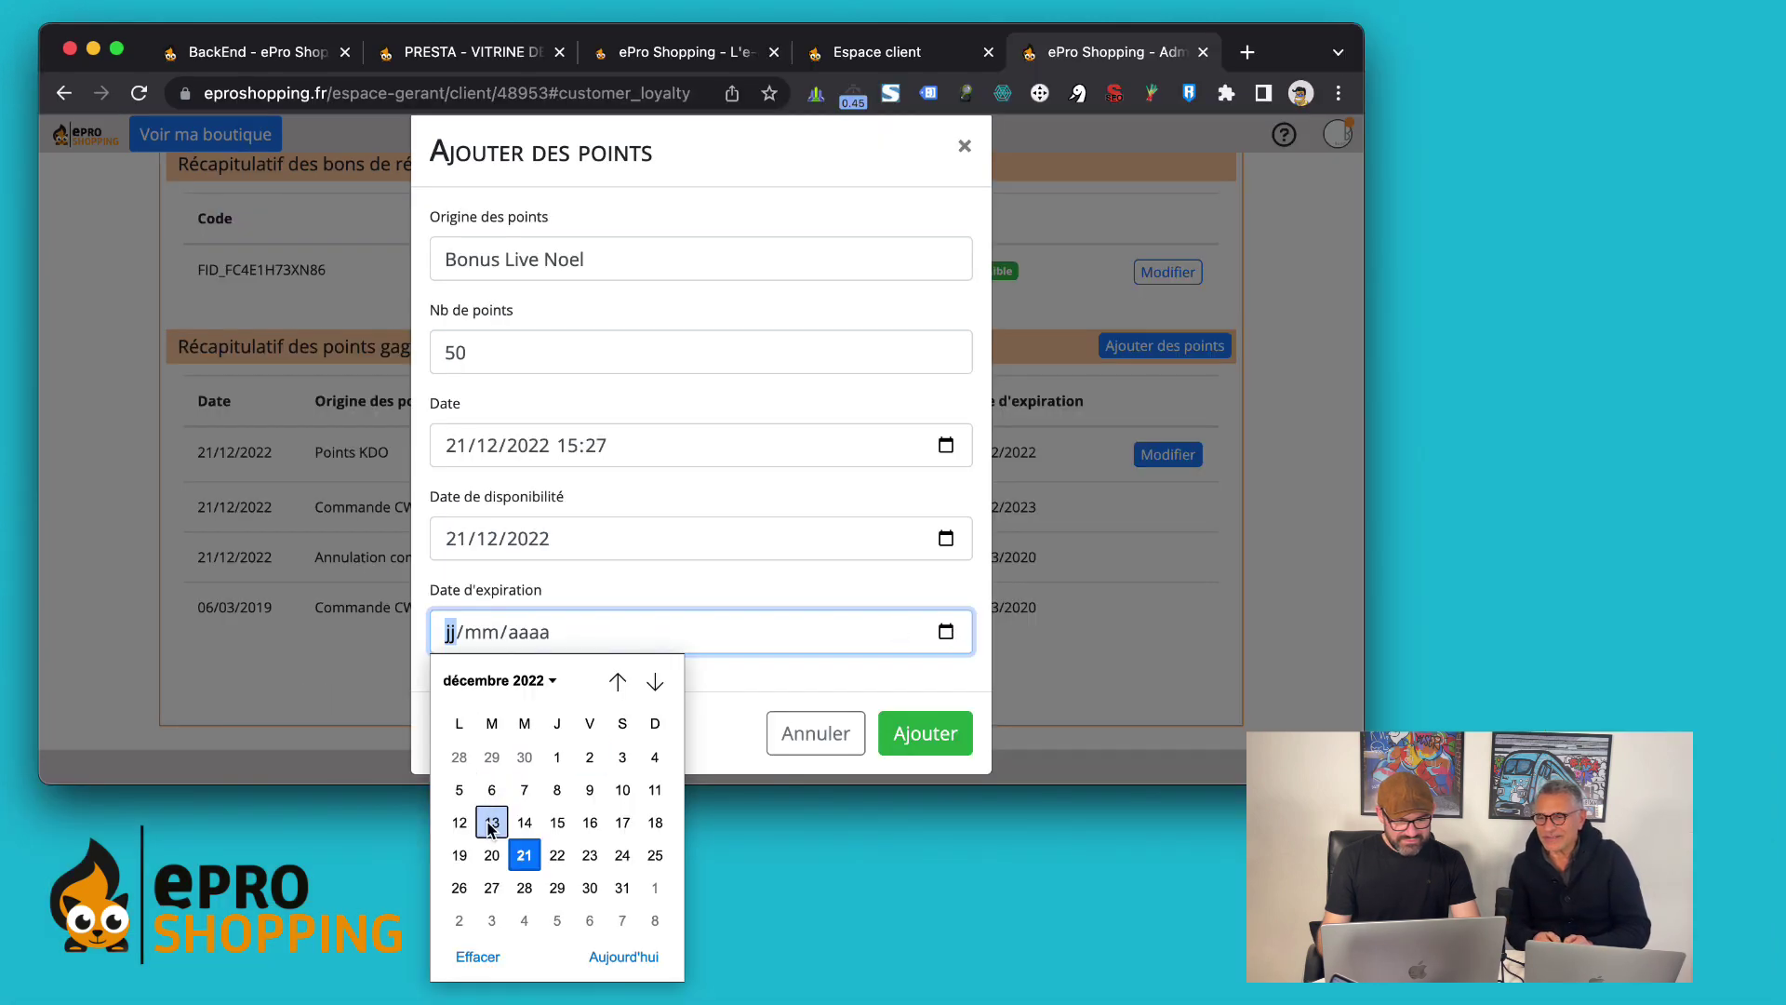
click(622, 888)
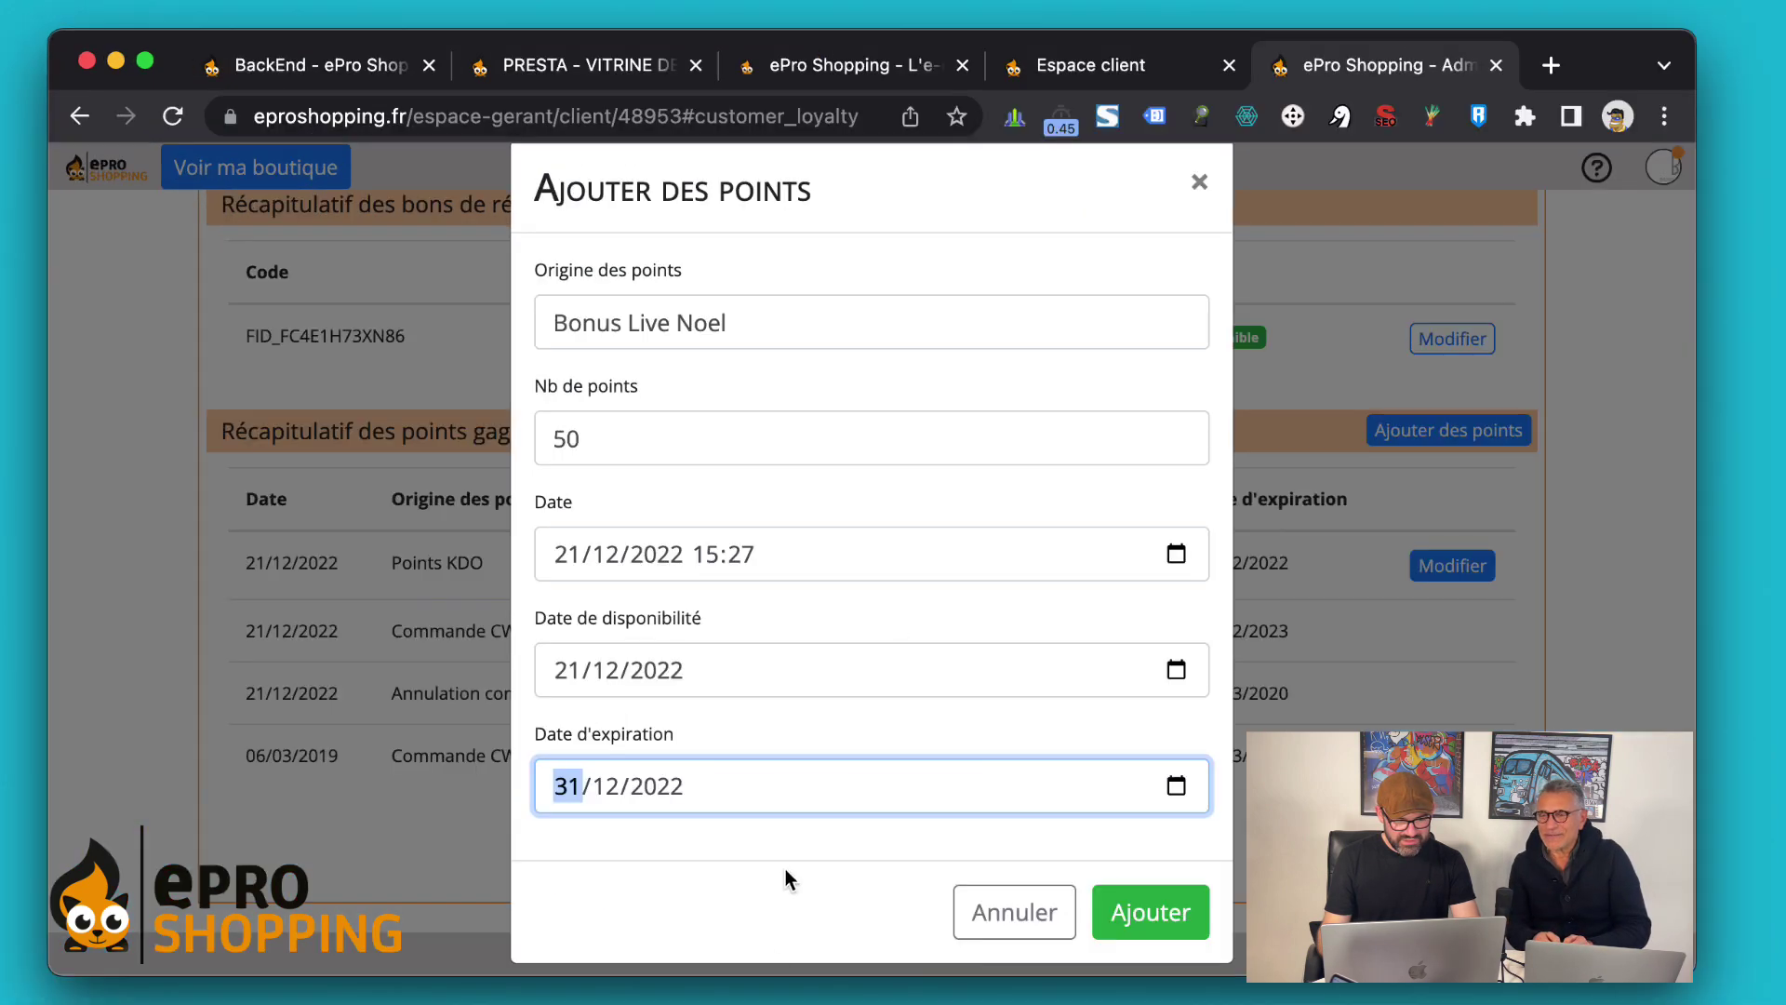
click(1146, 912)
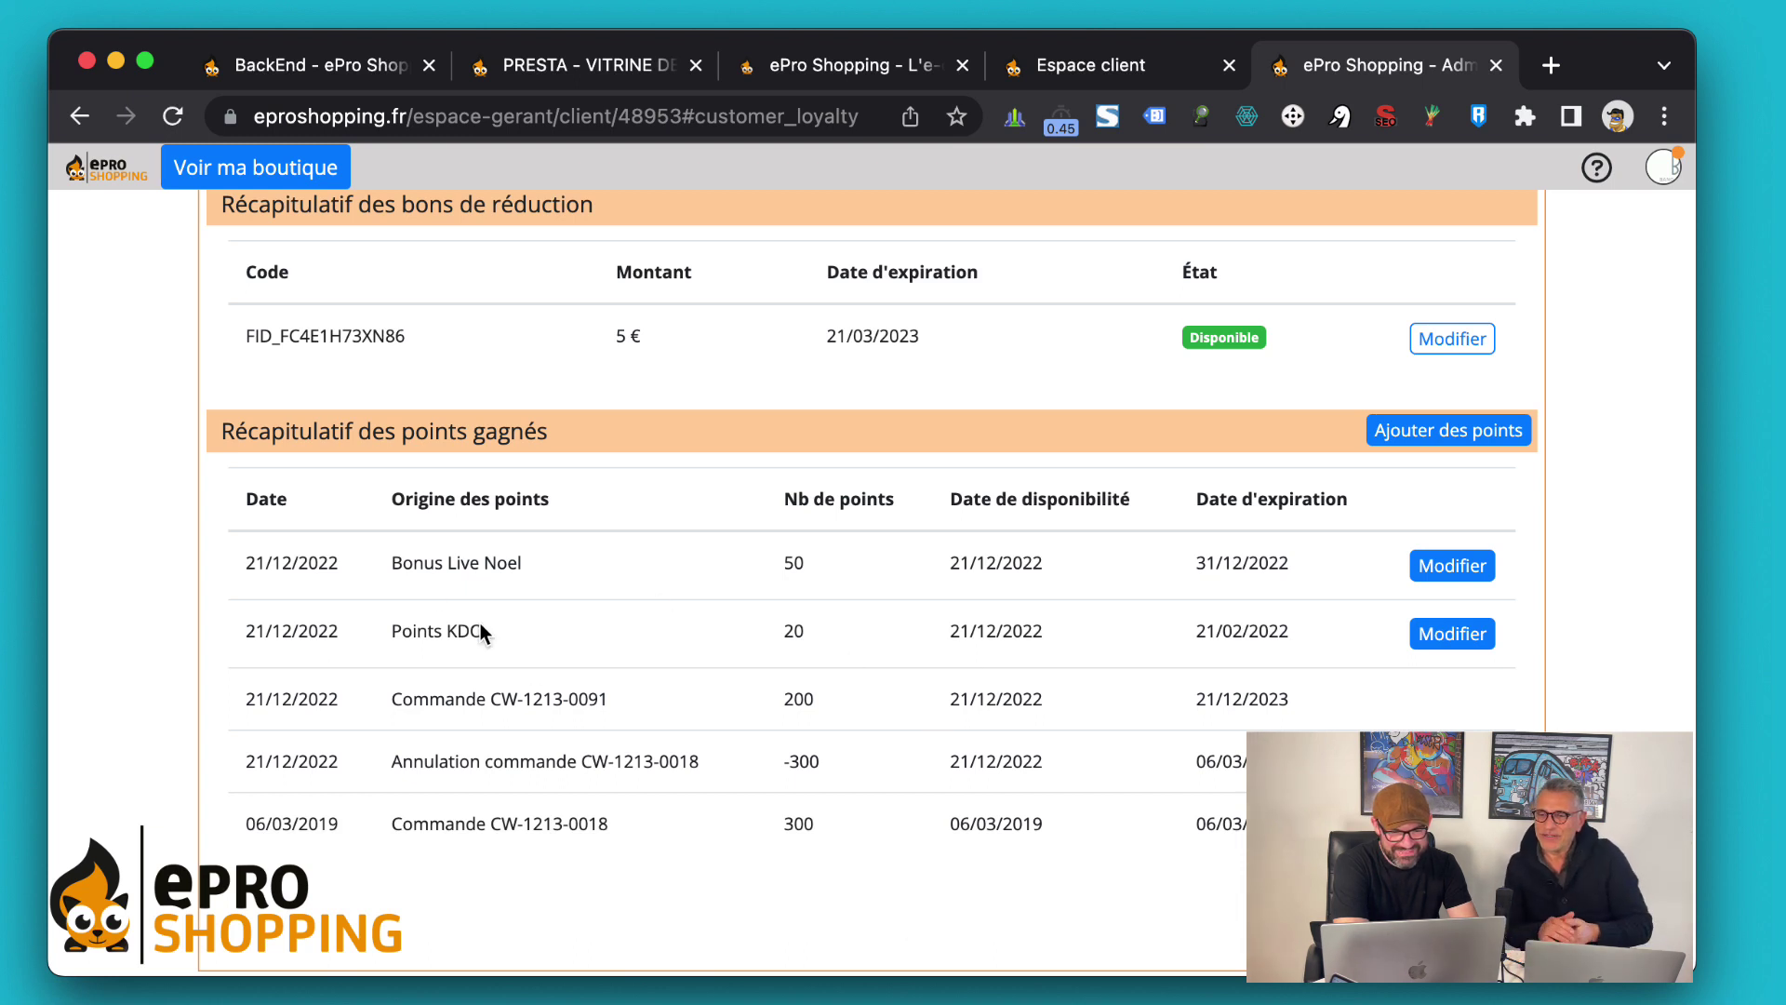
scroll(479, 592, up, 2)
Reload the storefront Mes points fidélité page to see 200 available and 20 expired points
click(1066, 73)
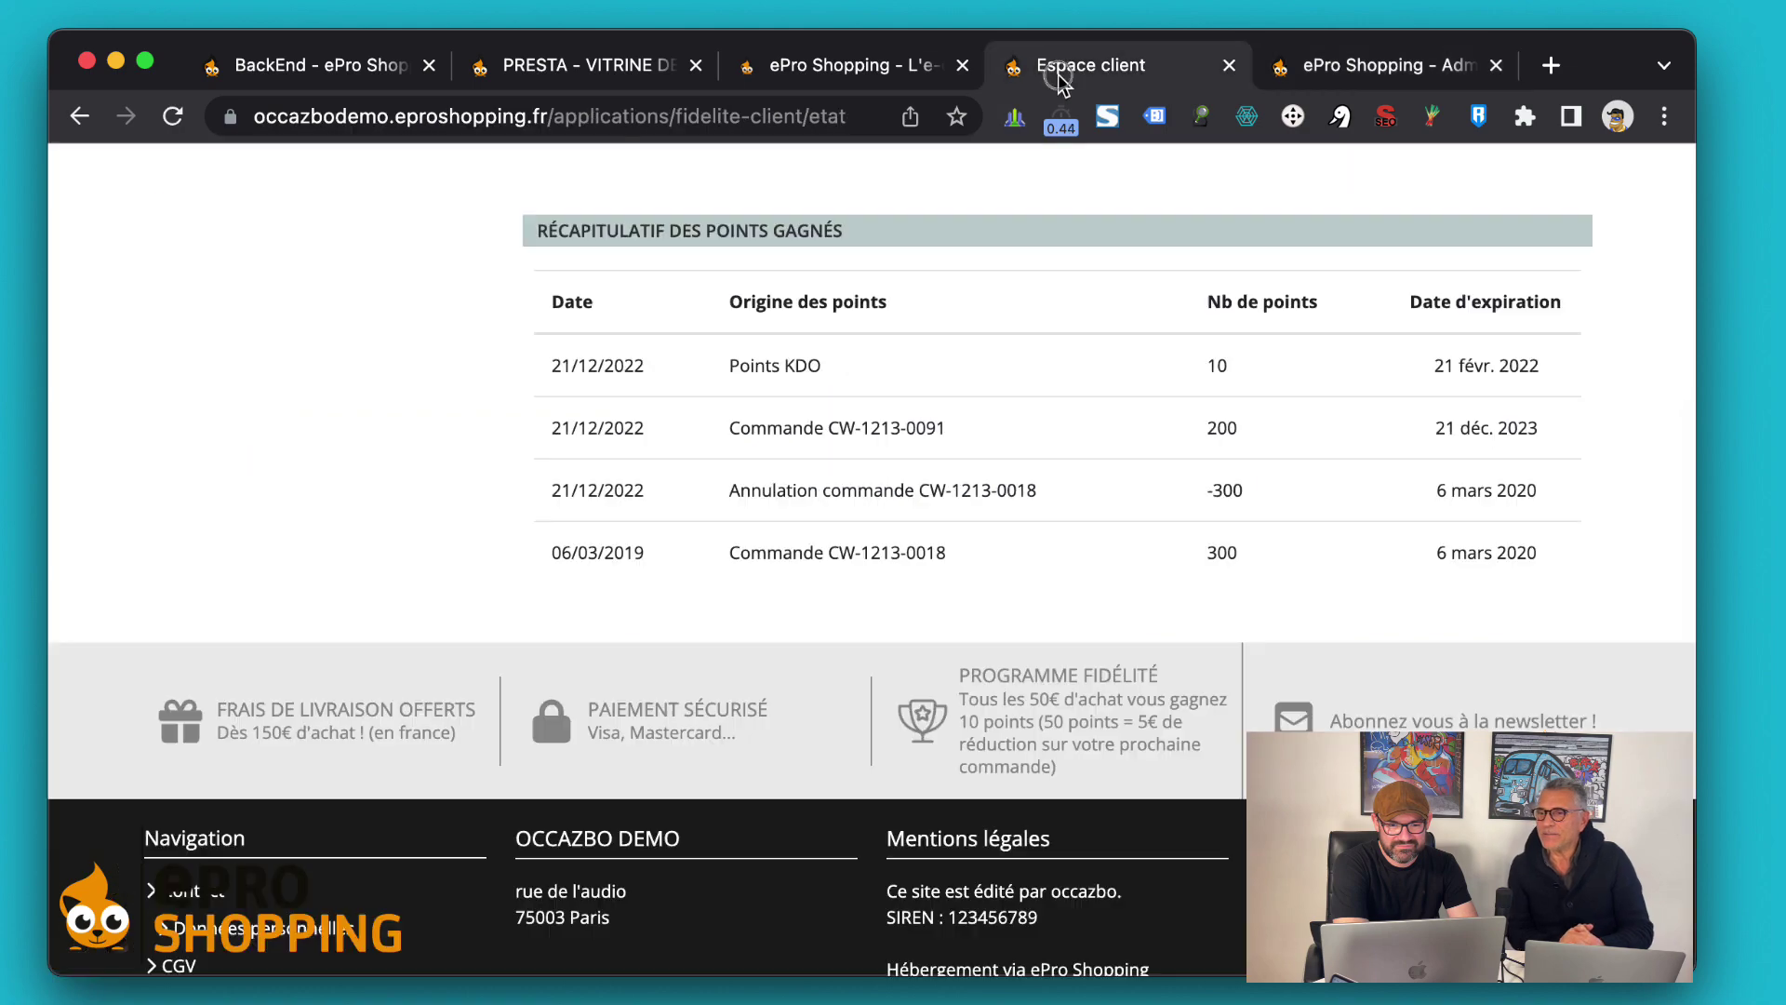
scroll(1094, 530, up, 10)
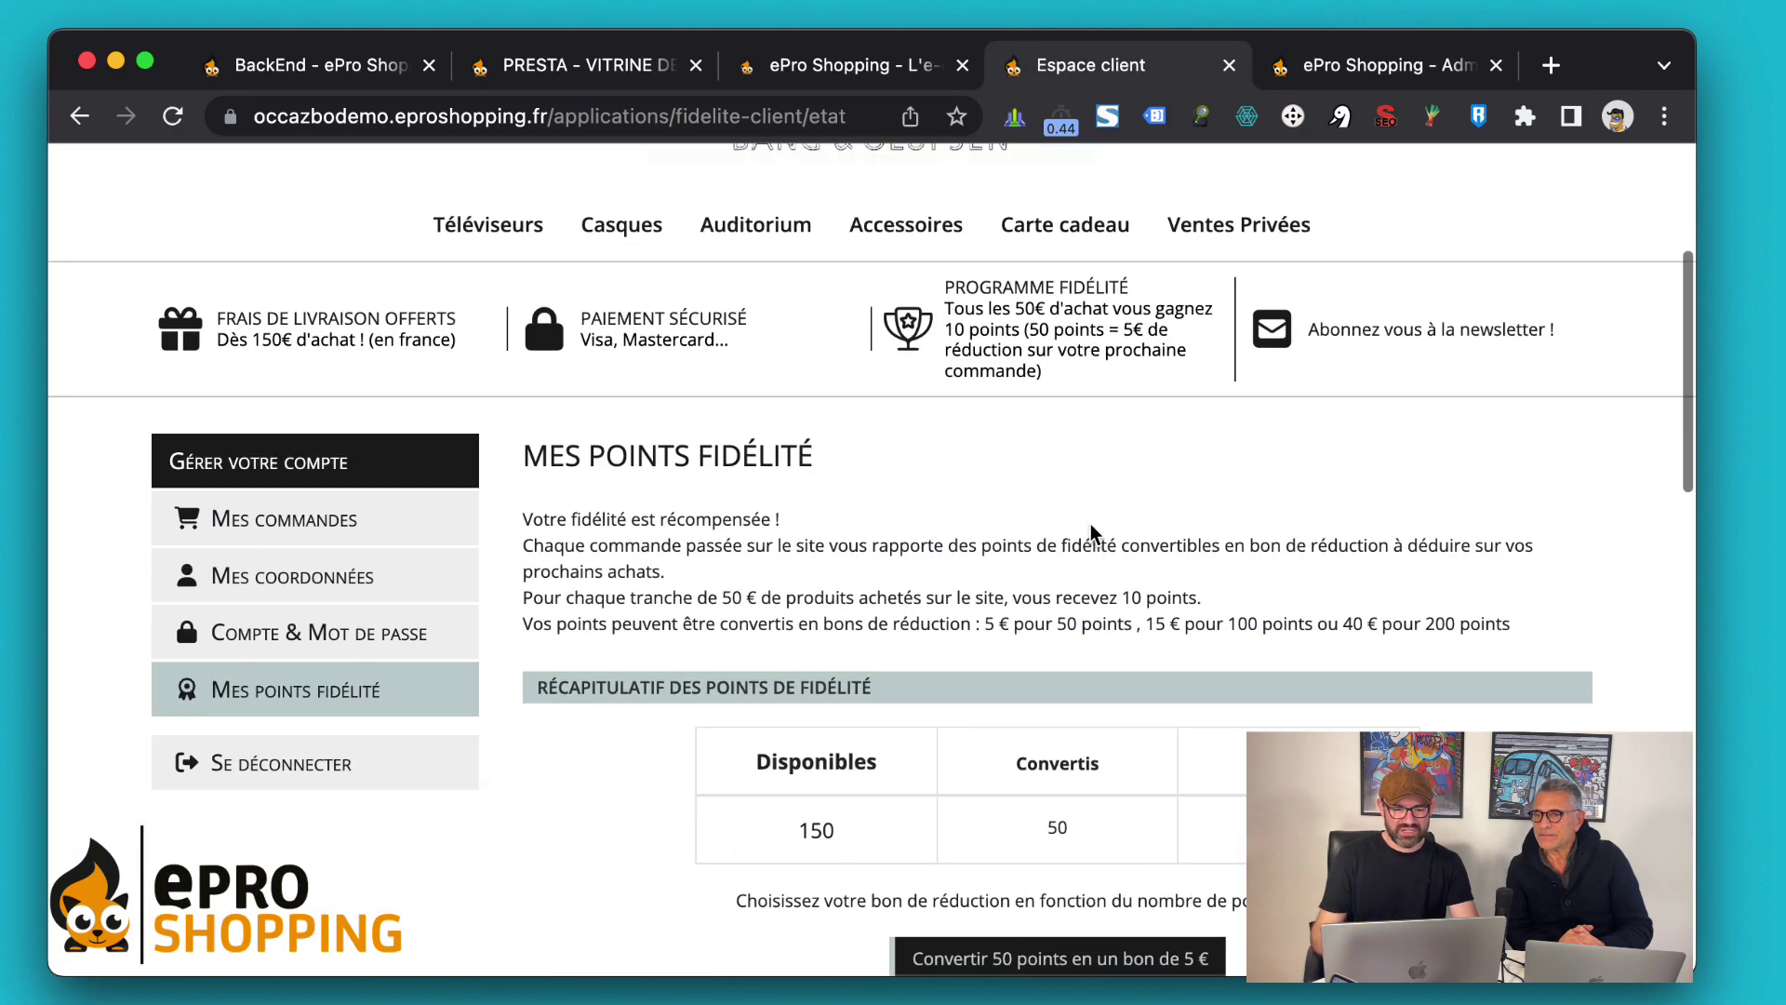
scroll(1089, 521, down, 2)
key(super+r)
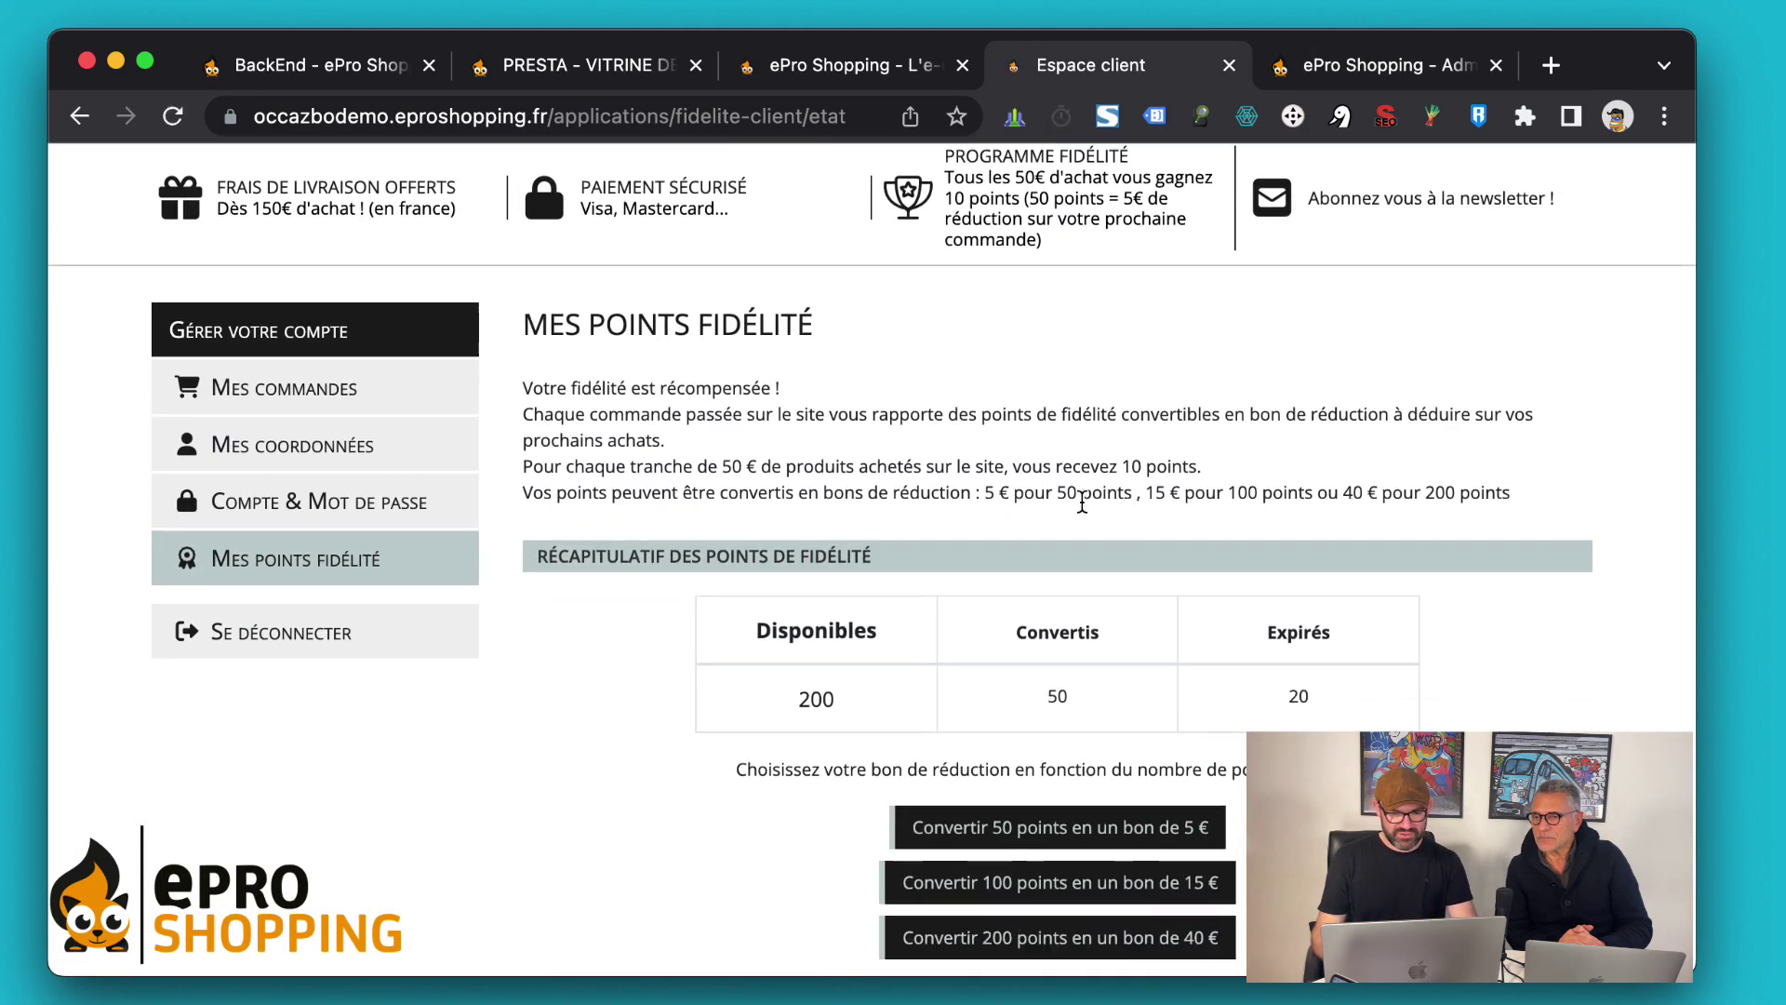
scroll(682, 729, down, 2)
scroll(683, 709, down, 5)
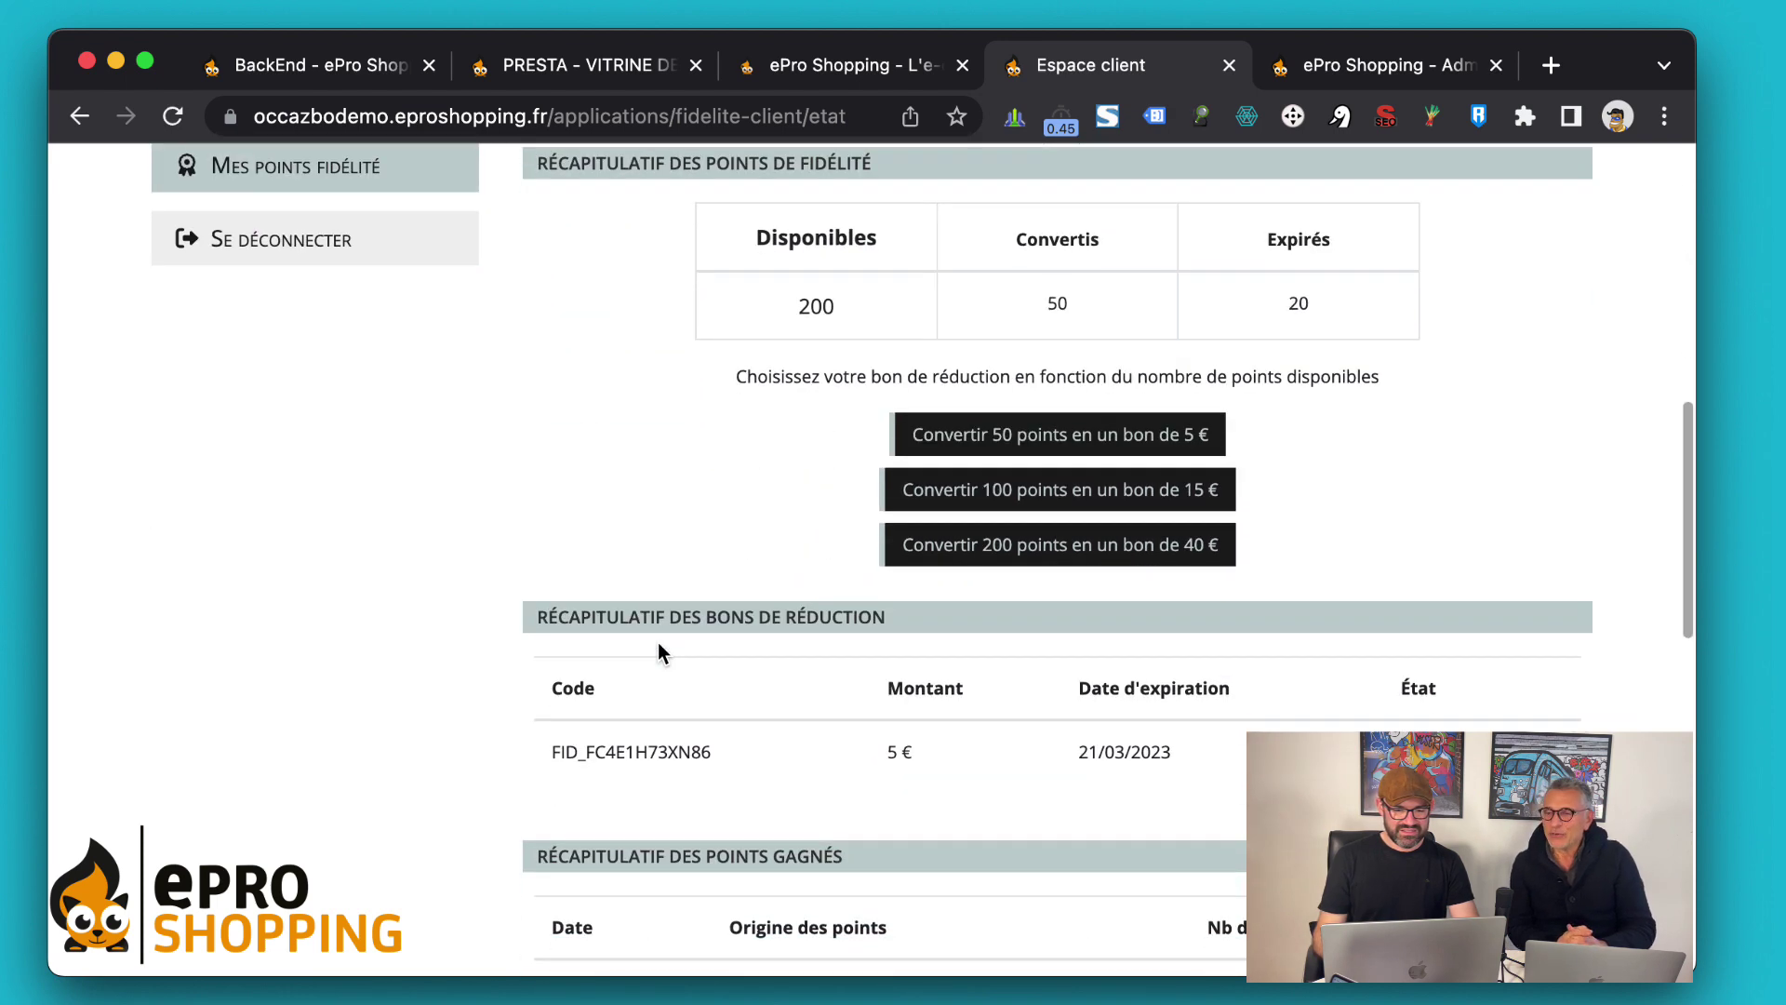
scroll(657, 644, down, 10)
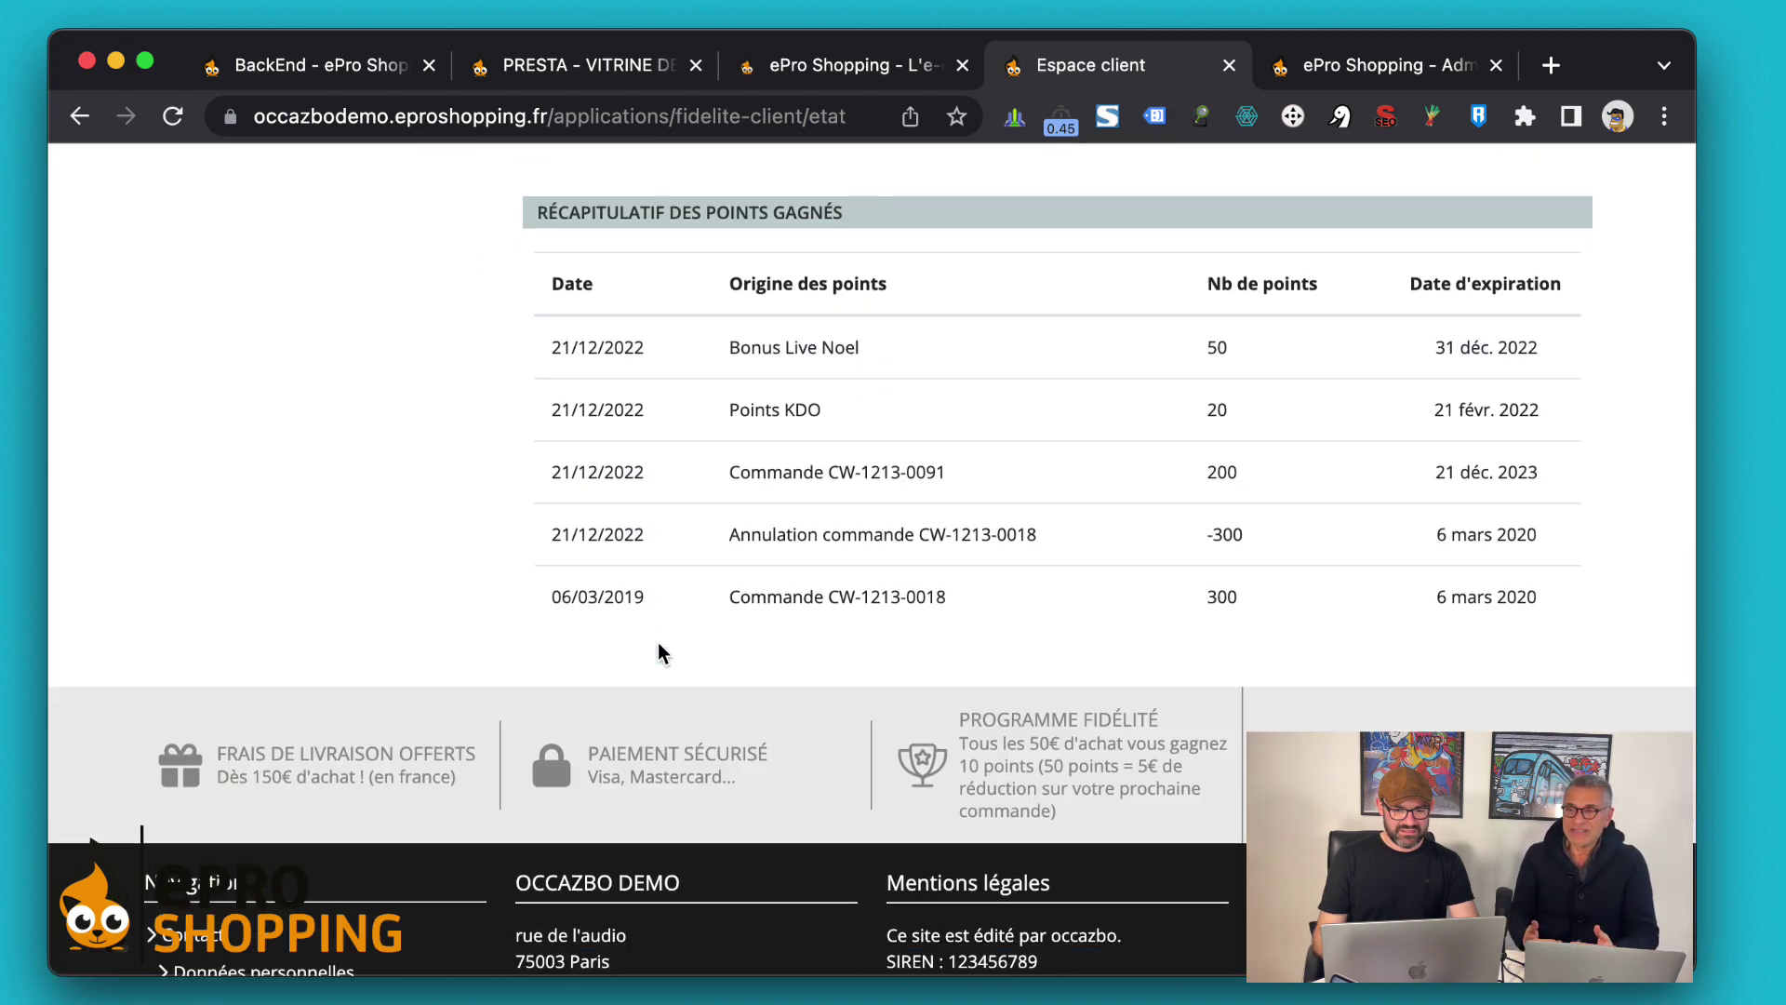
scroll(661, 651, up, 1)
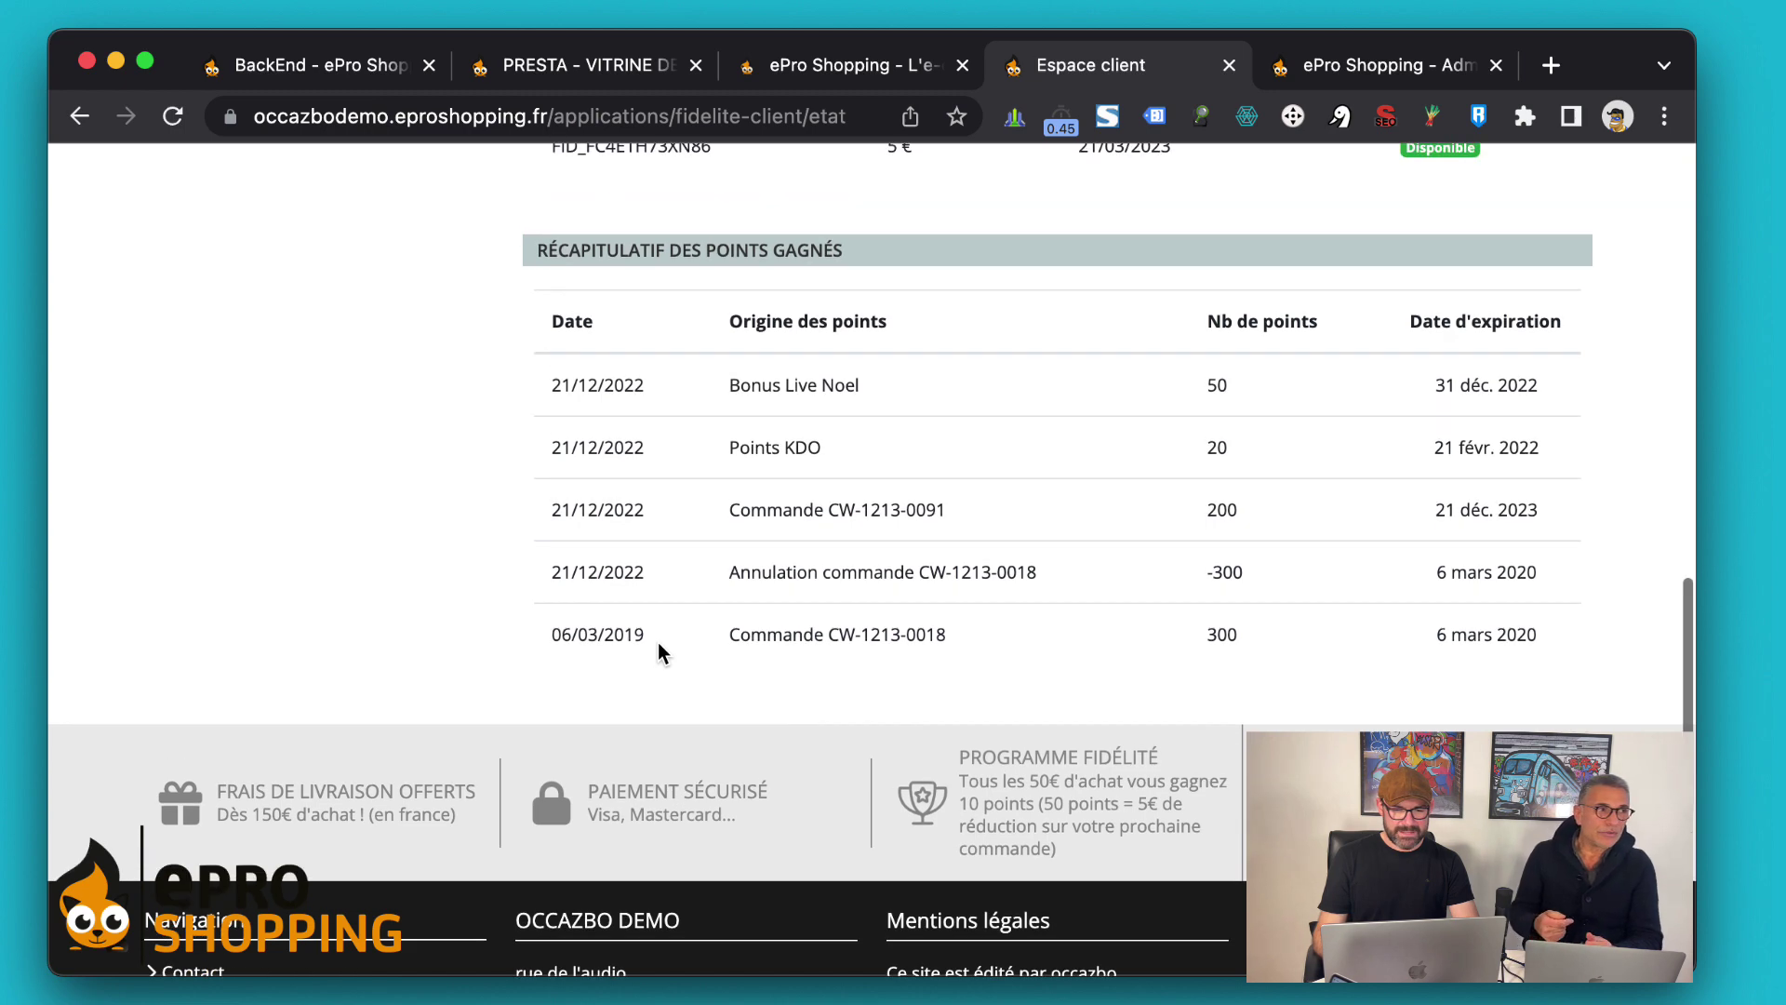
scroll(657, 642, up, 4)
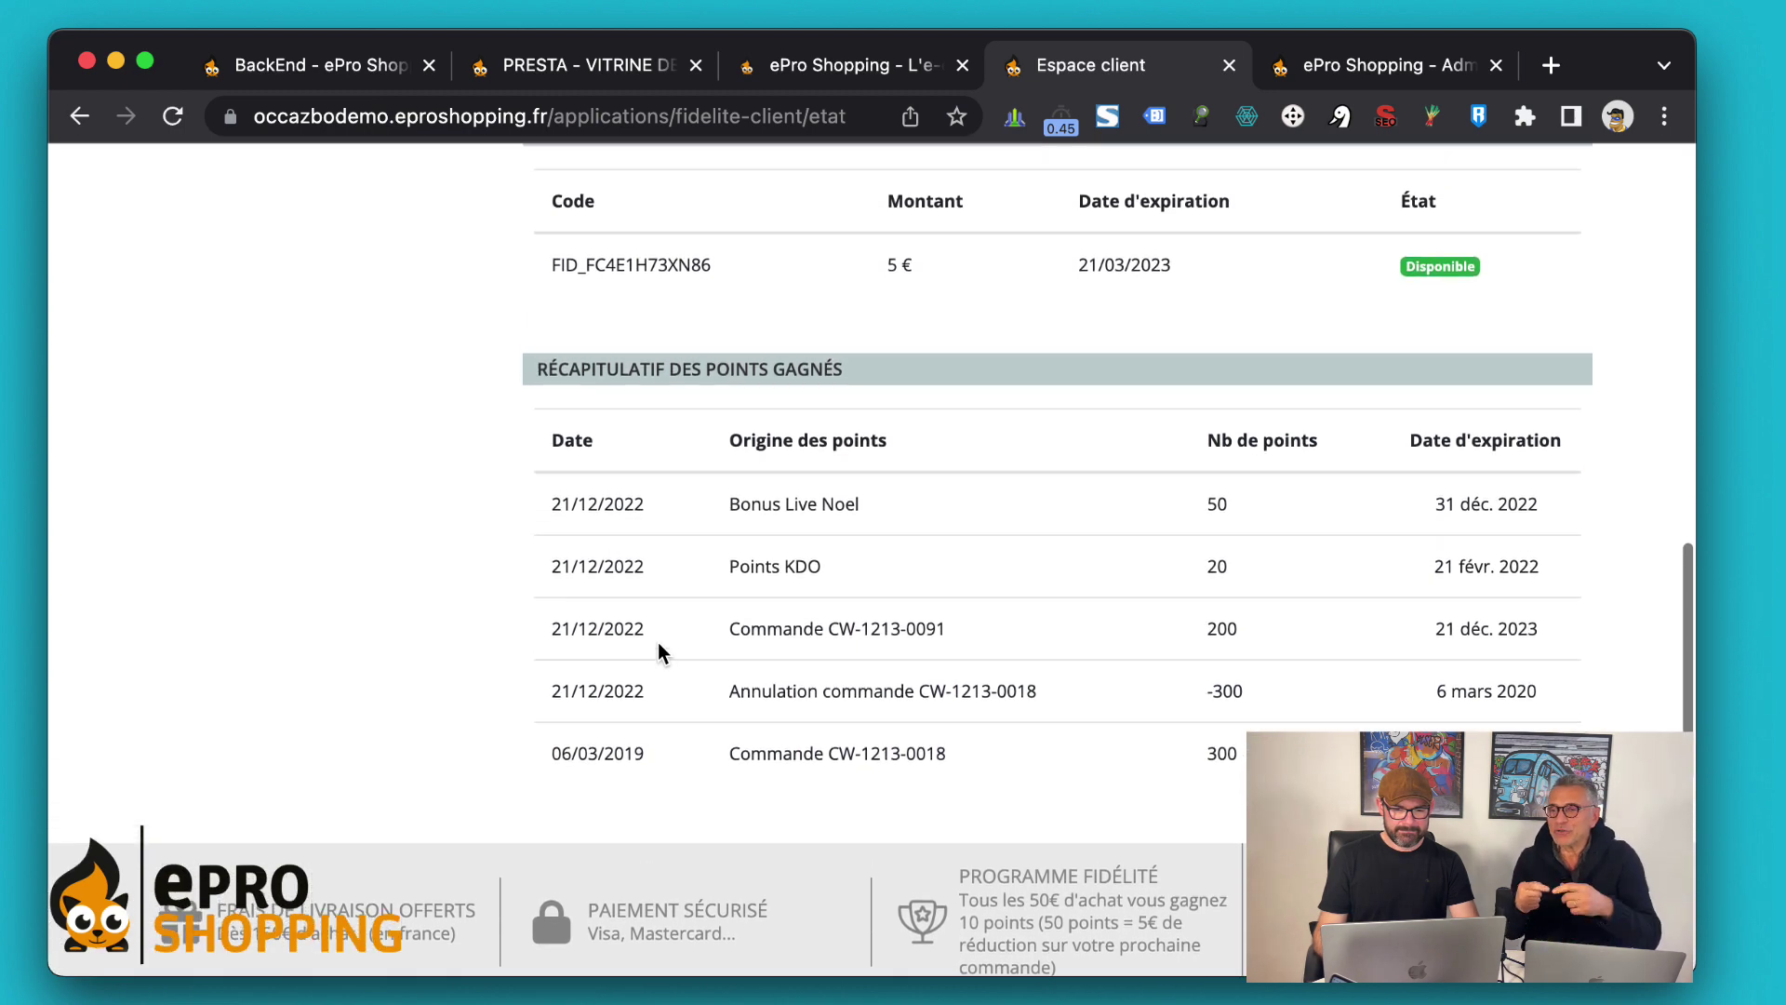
scroll(657, 642, up, 10)
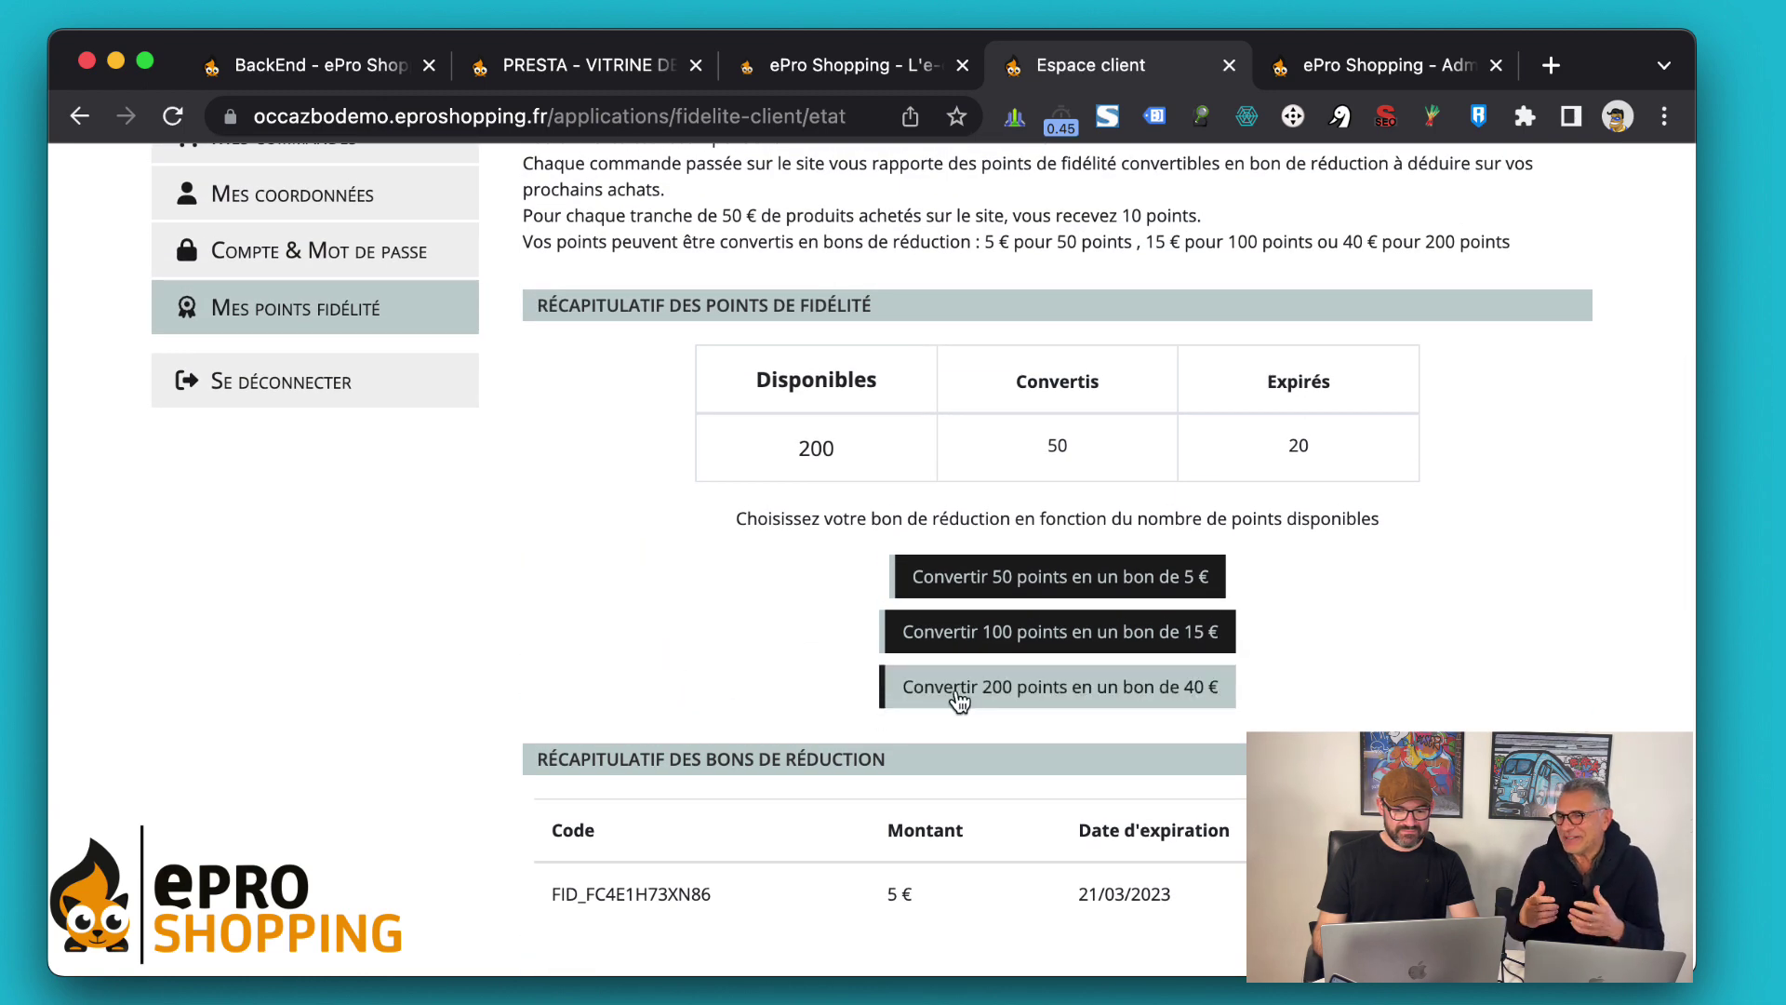
scroll(642, 644, down, 1)
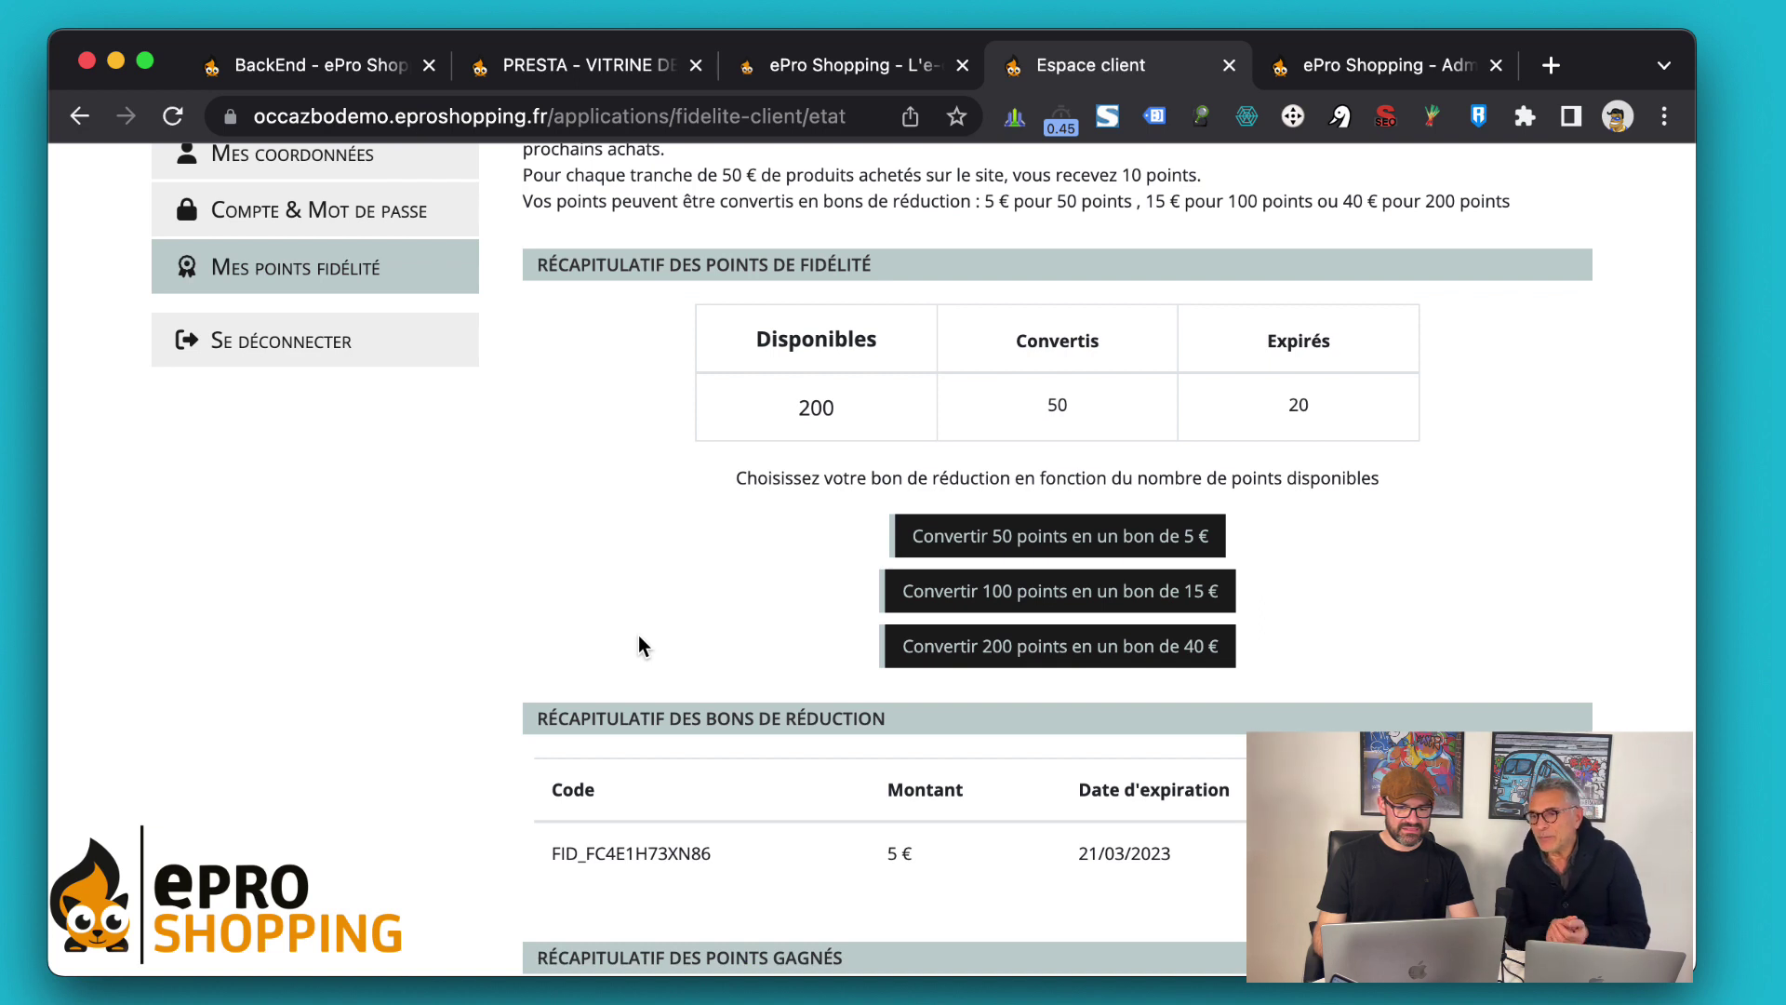
scroll(638, 635, down, 1)
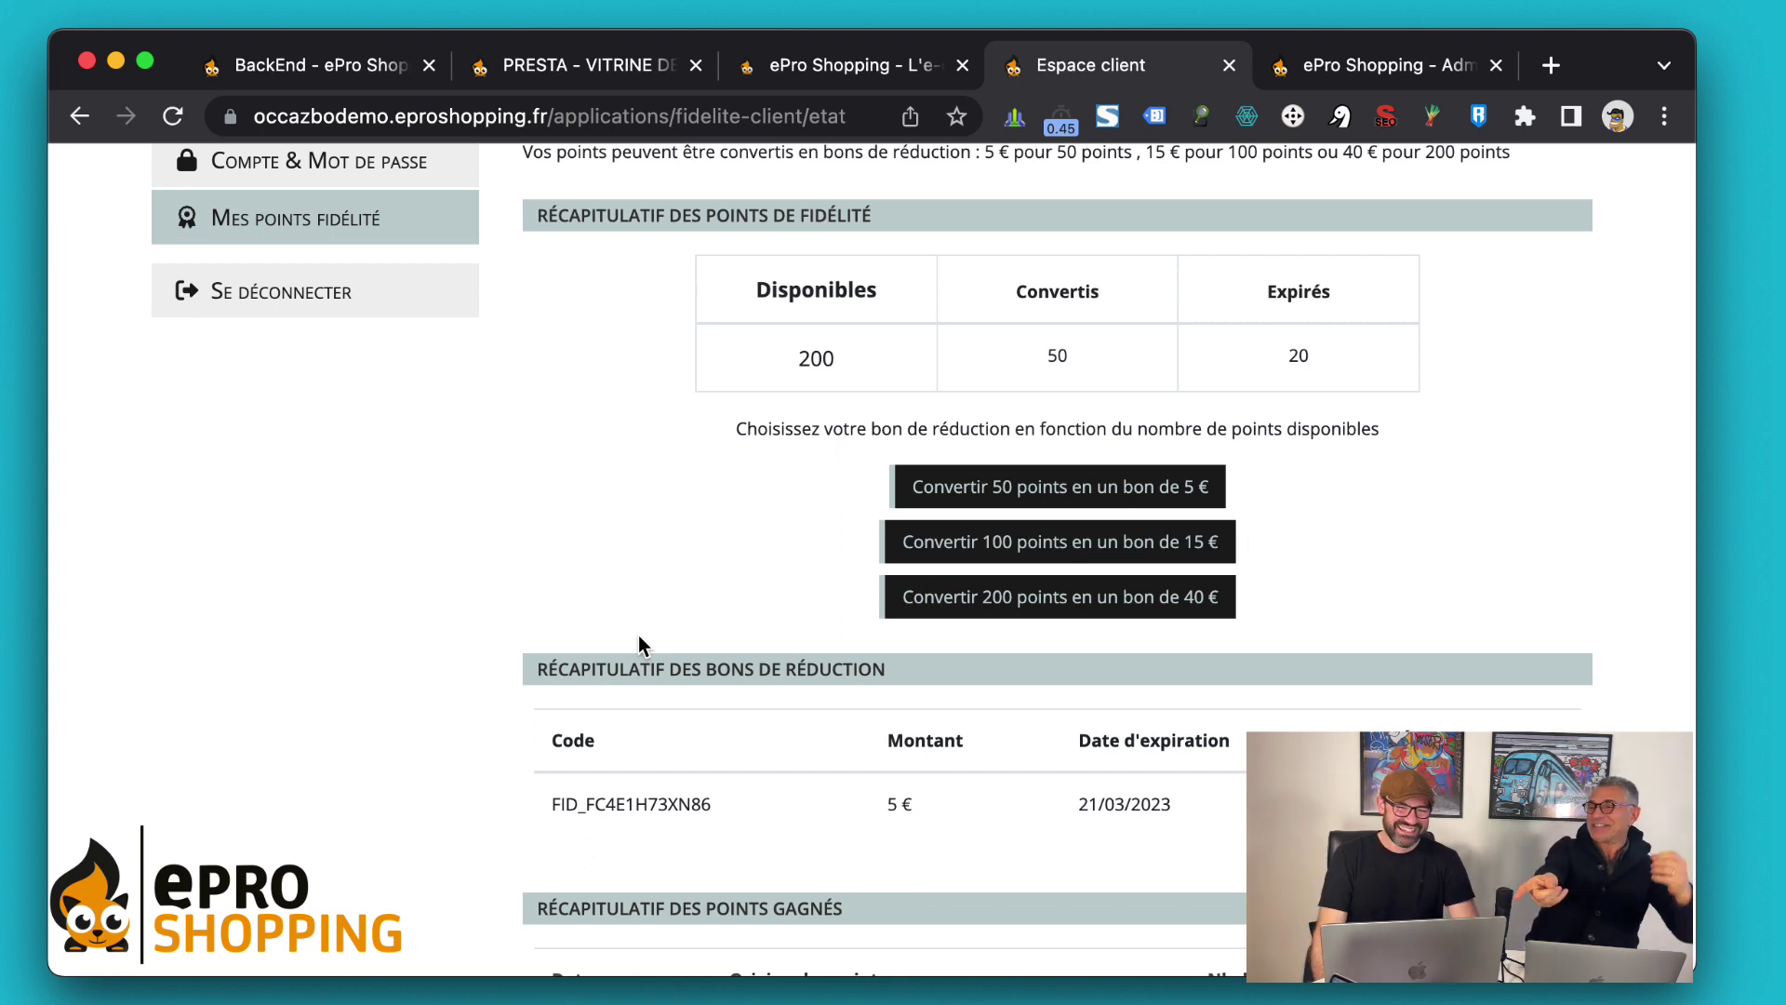
Convert 200 points into a 40 € voucher, leaving 0 points available and 250 converted
click(1050, 623)
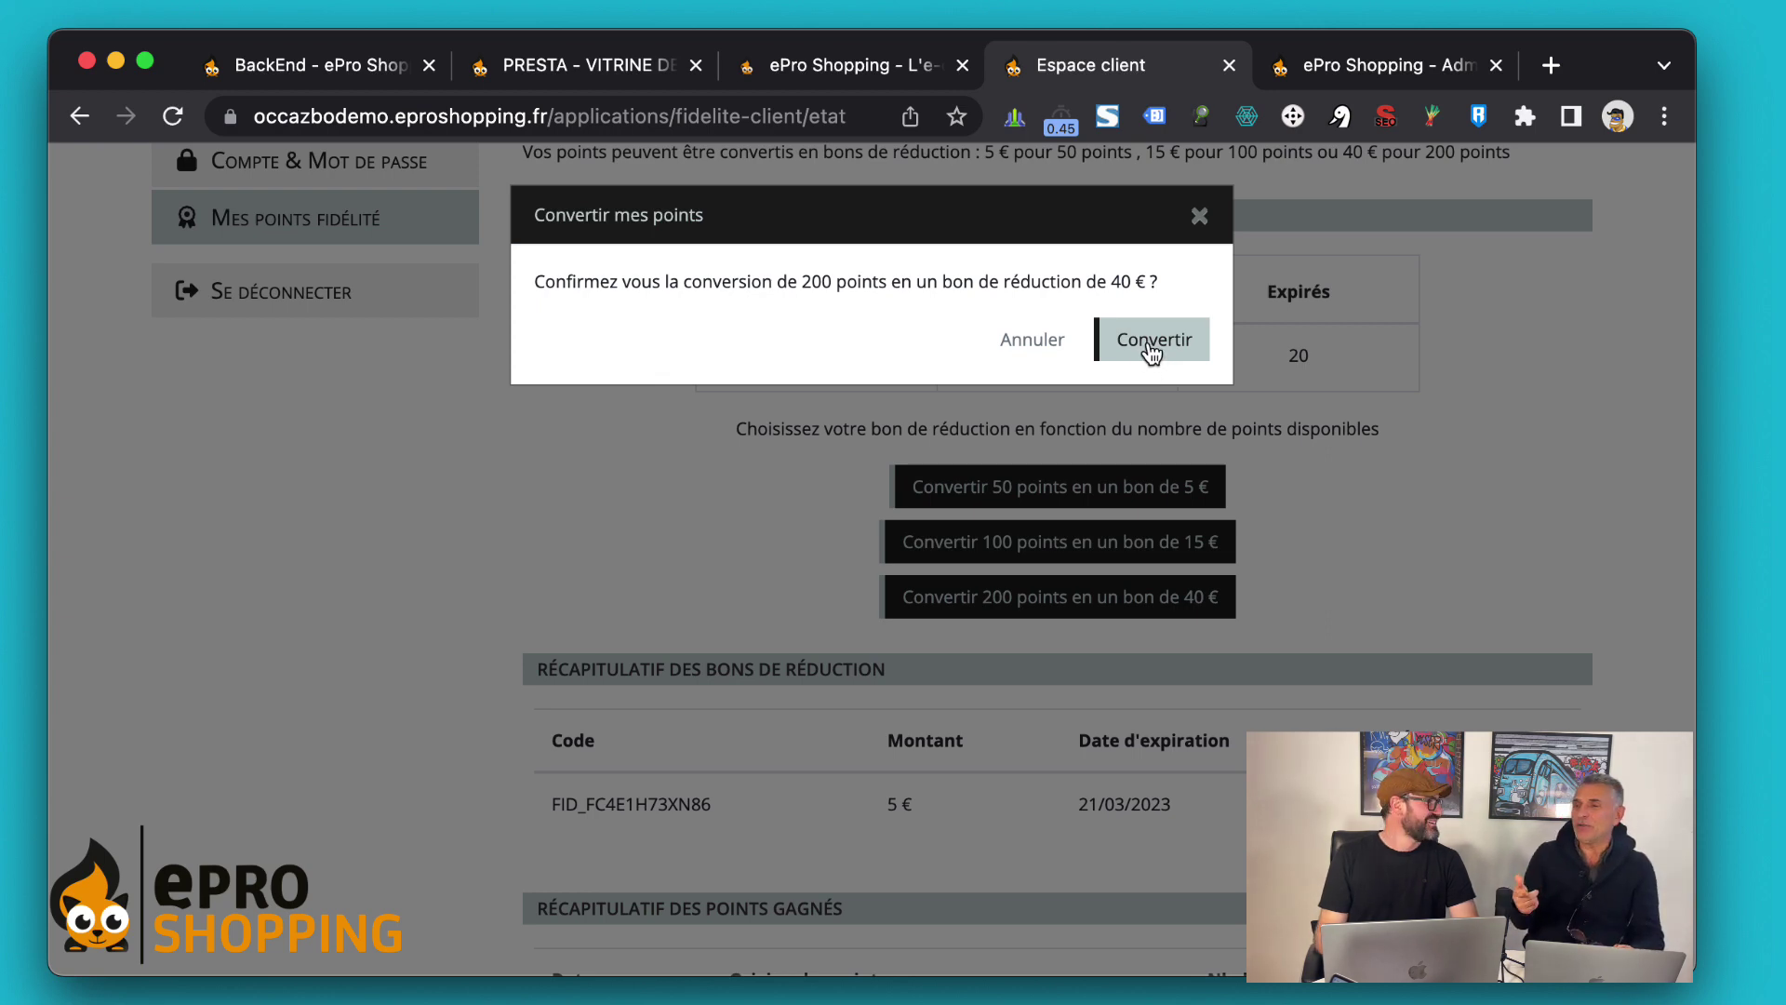
click(1148, 344)
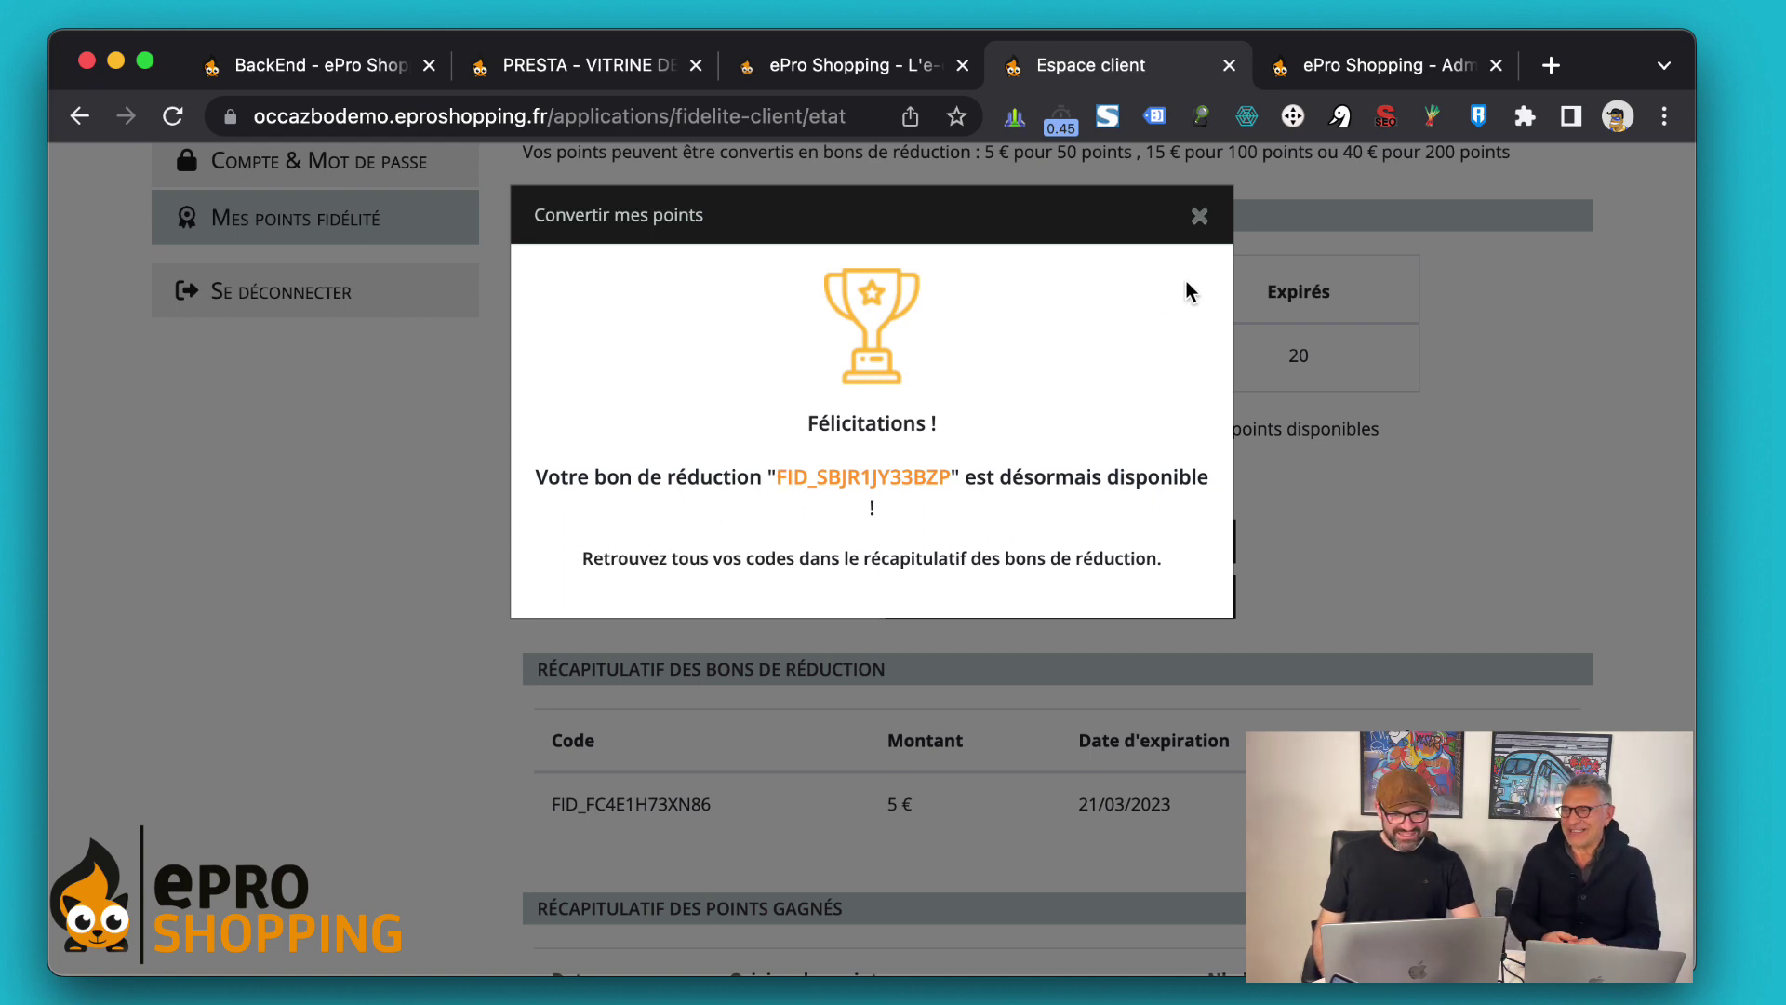
click(1200, 220)
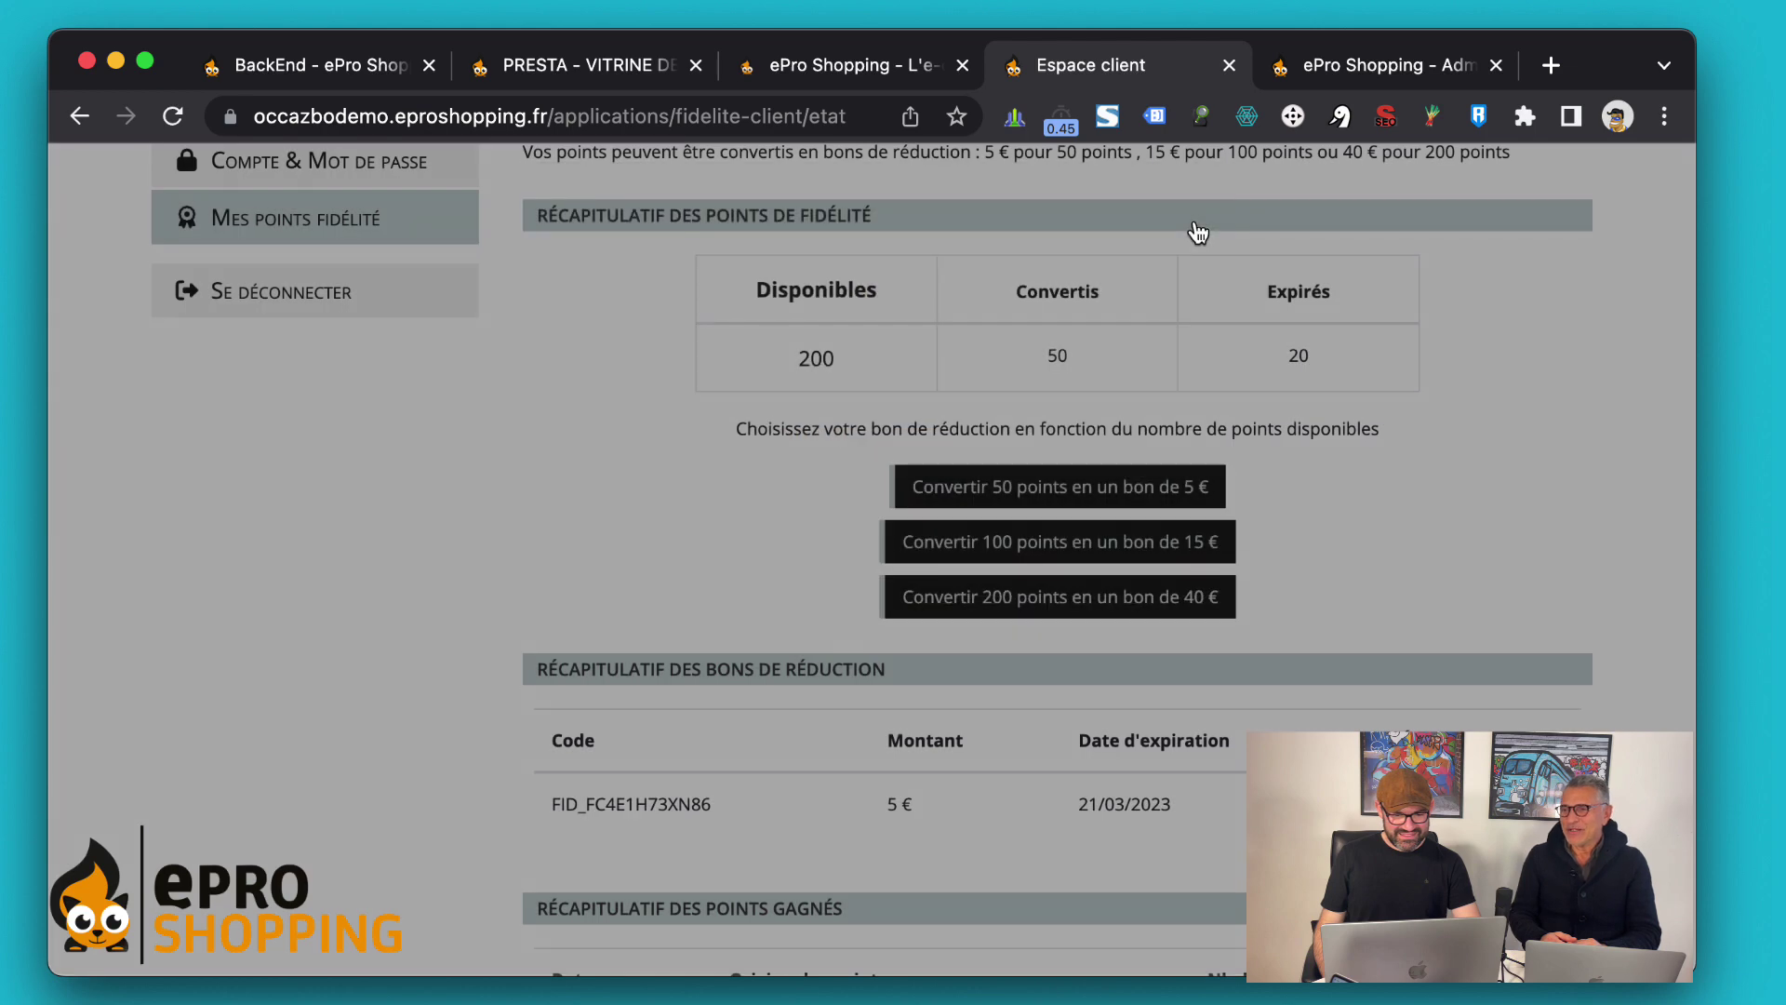
scroll(815, 586, down, 1)
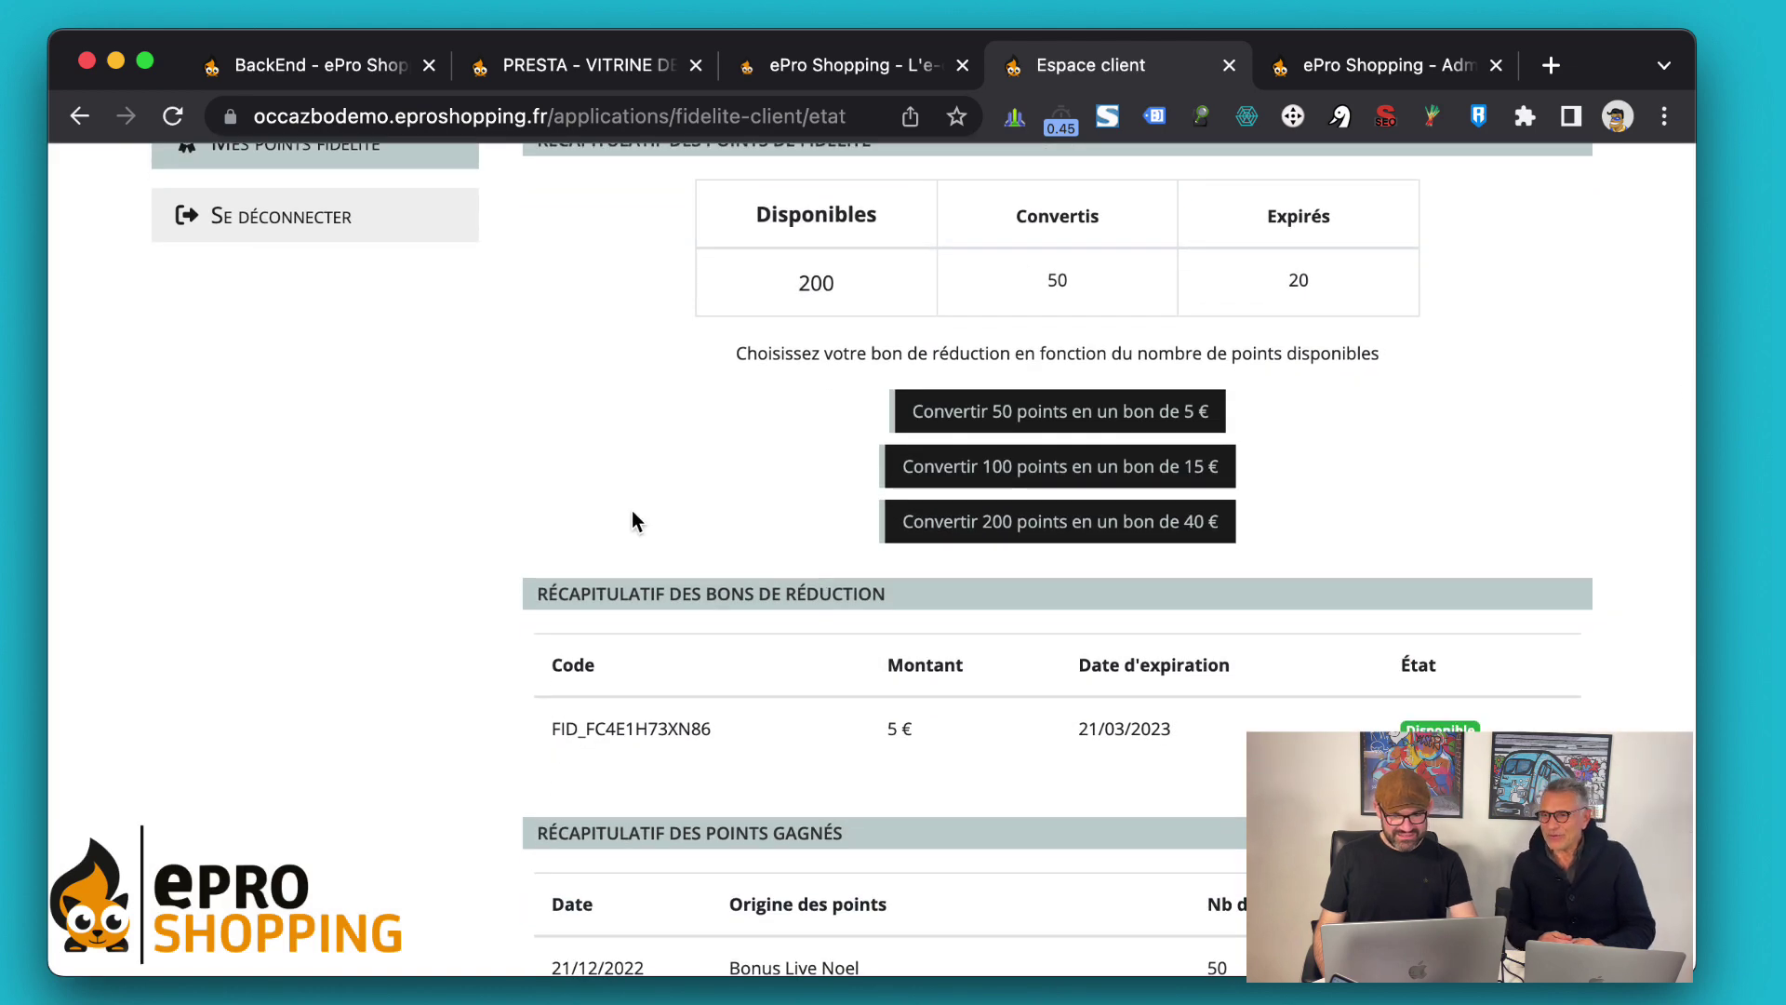
scroll(633, 510, down, 4)
scroll(633, 510, up, 1)
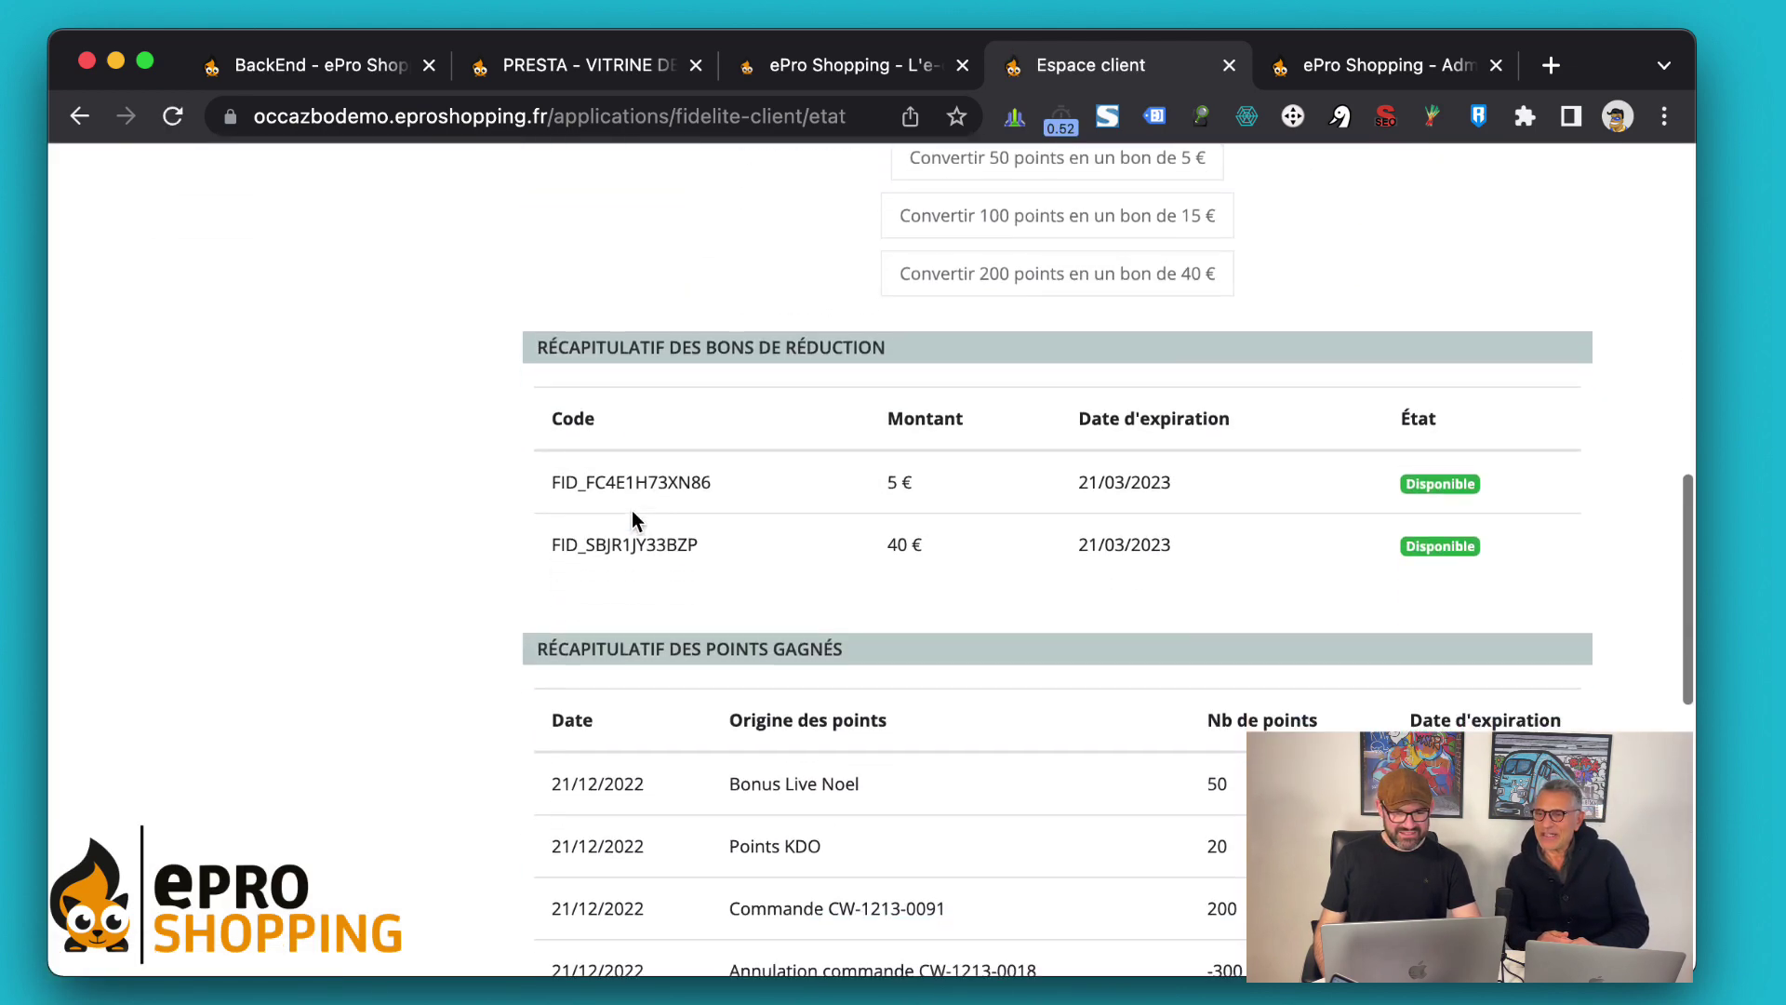
scroll(732, 247, up, 2)
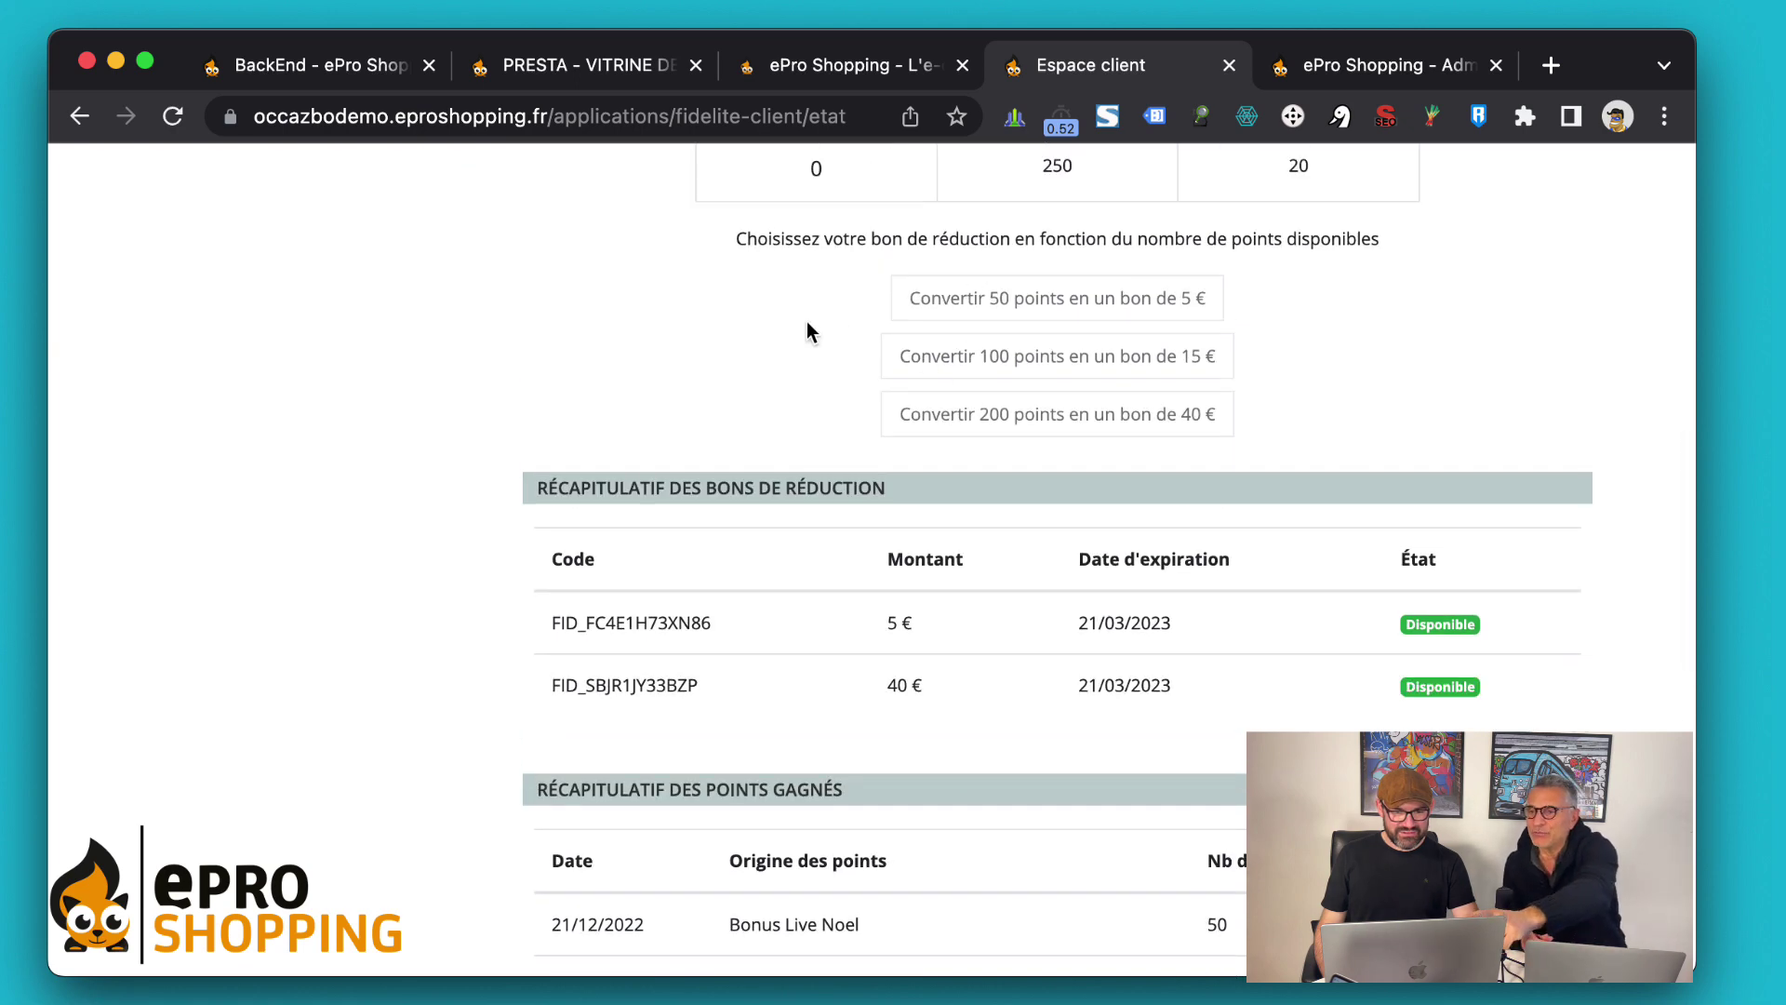
scroll(807, 321, up, 2)
Check the new 40 € voucher code, valid until 21/03/2023, then return to the storefront homepage
click(781, 370)
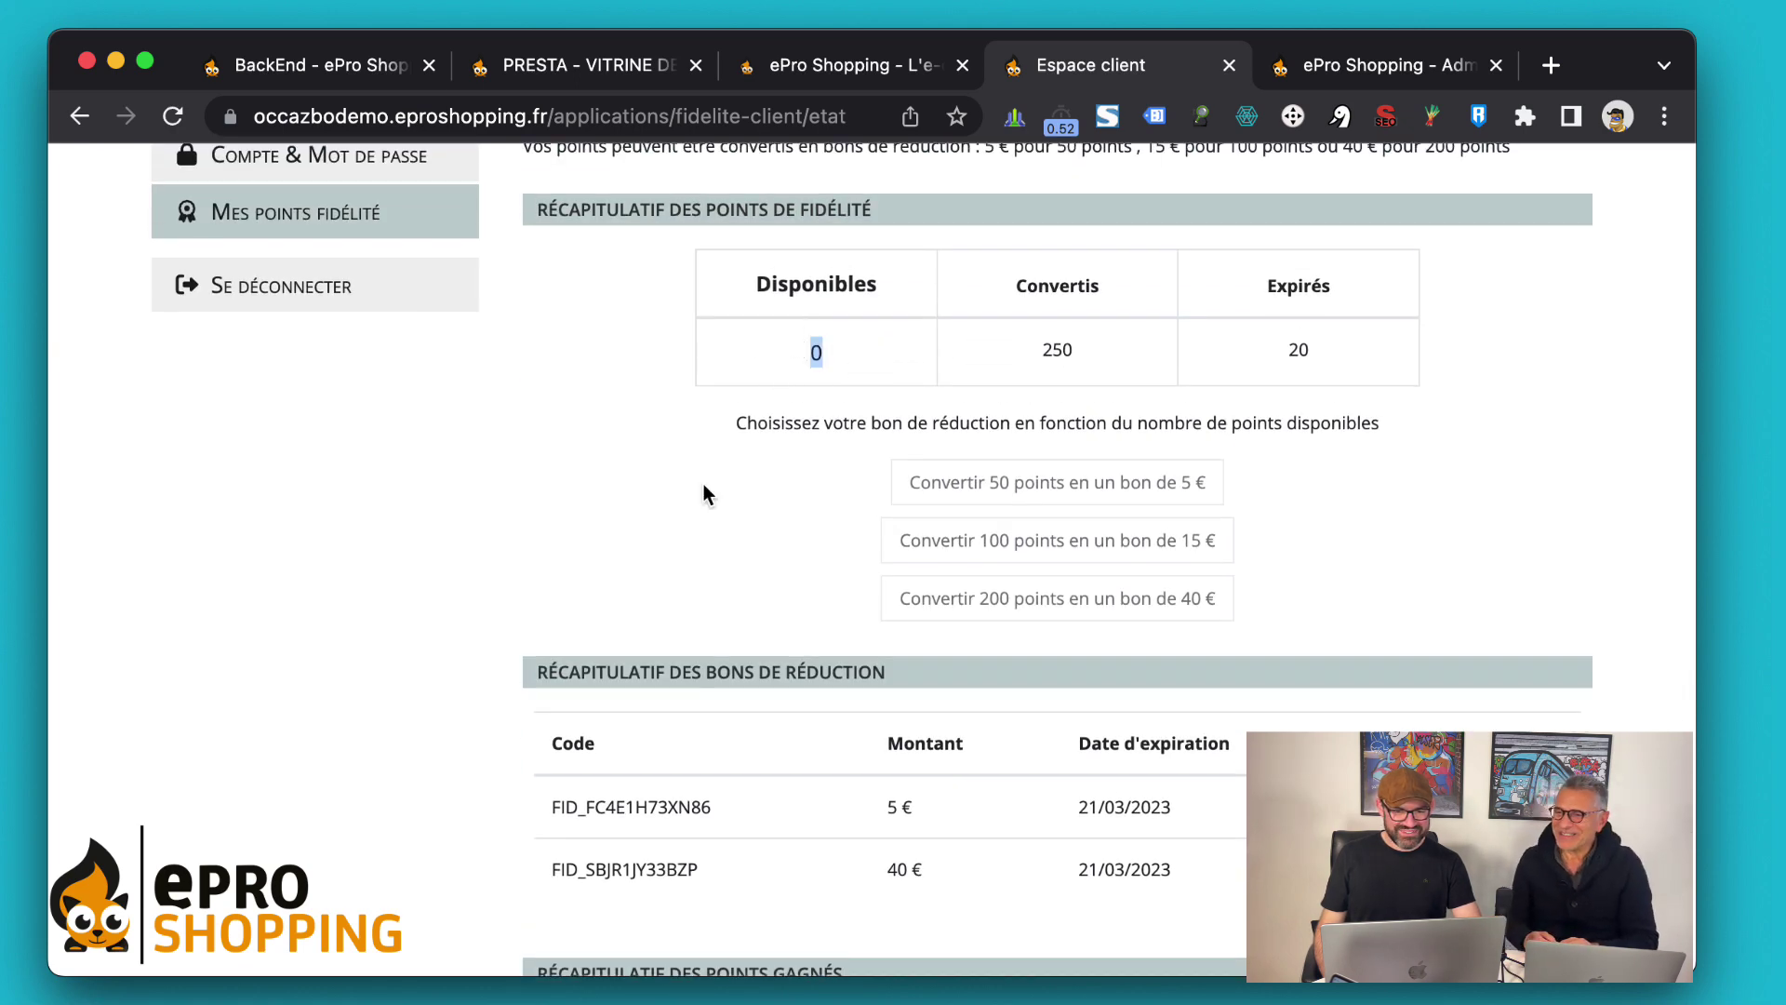
scroll(703, 483, down, 3)
scroll(704, 493, down, 3)
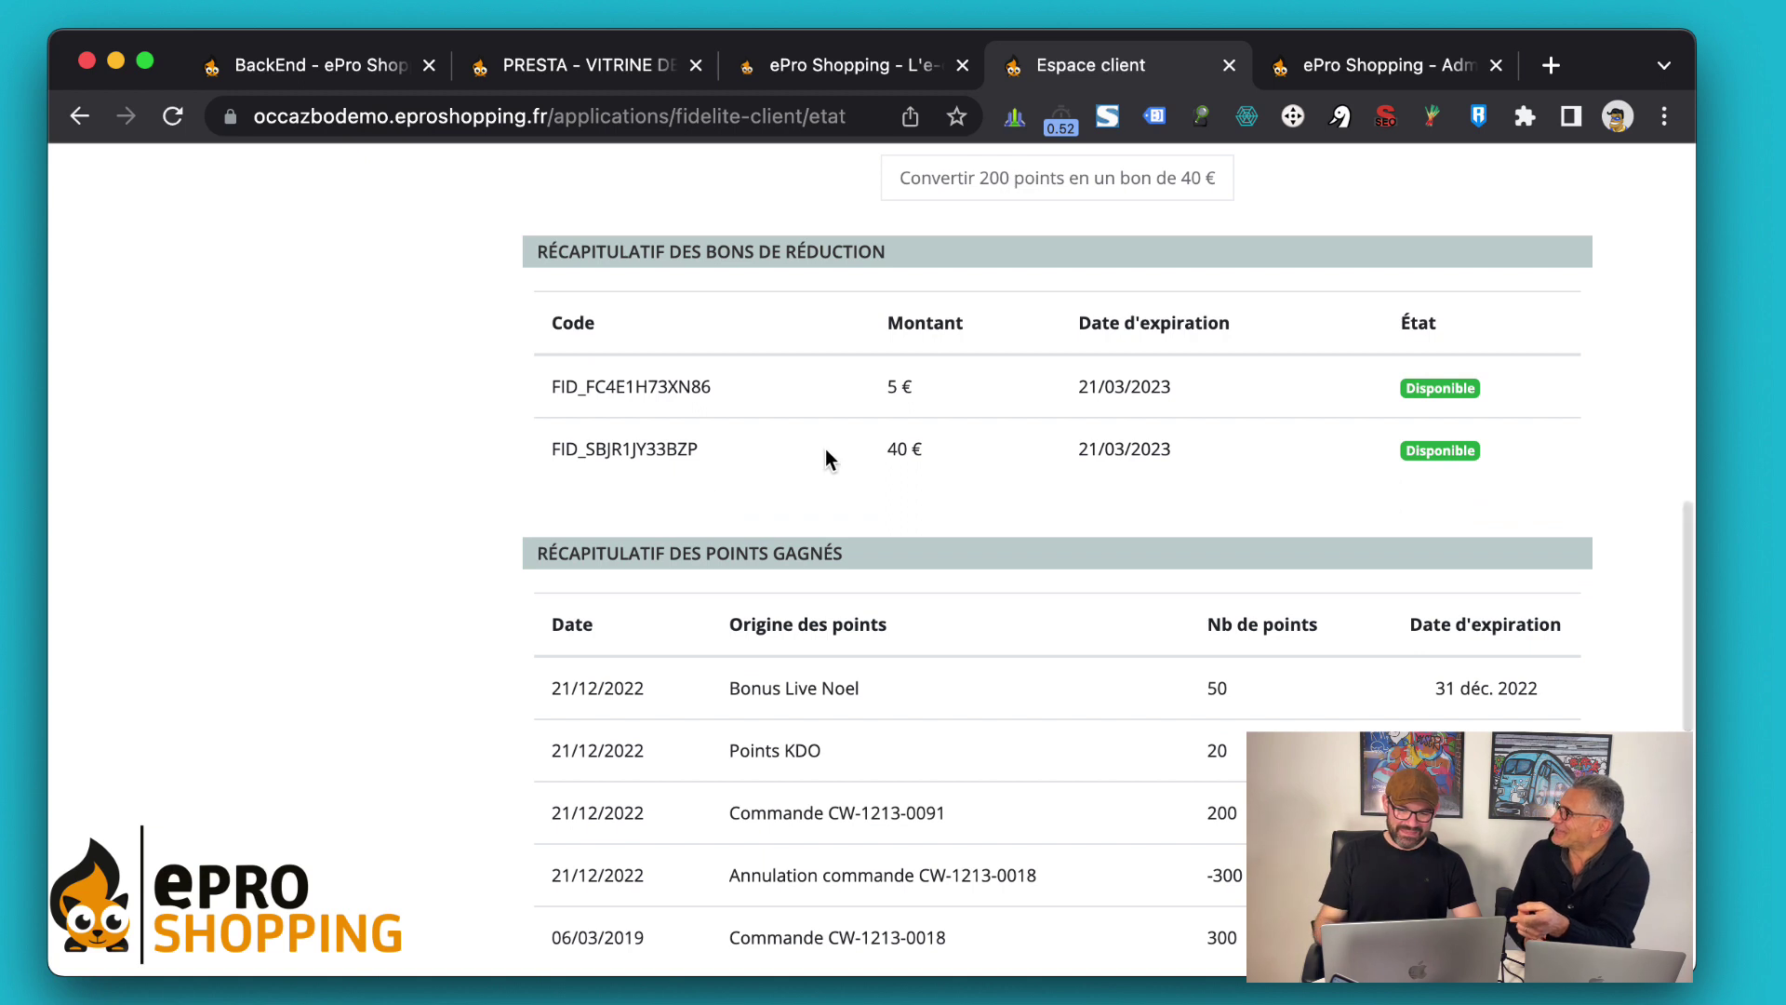
double_click(598, 451)
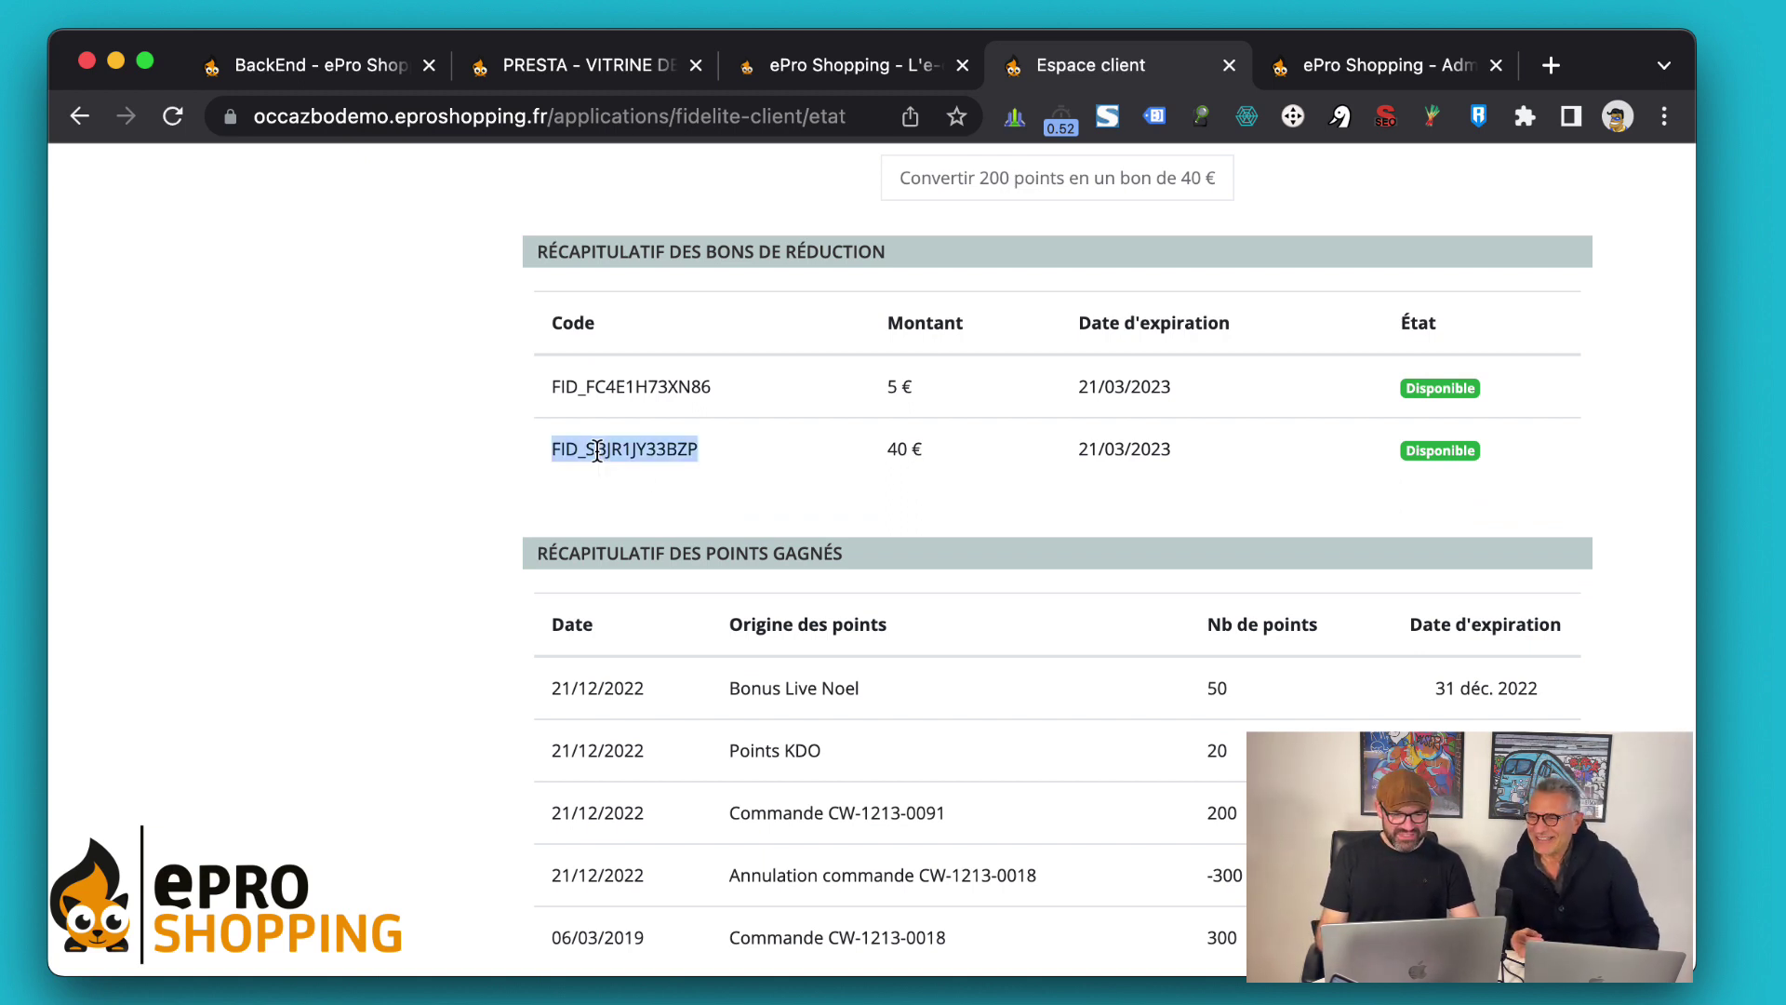
click(849, 473)
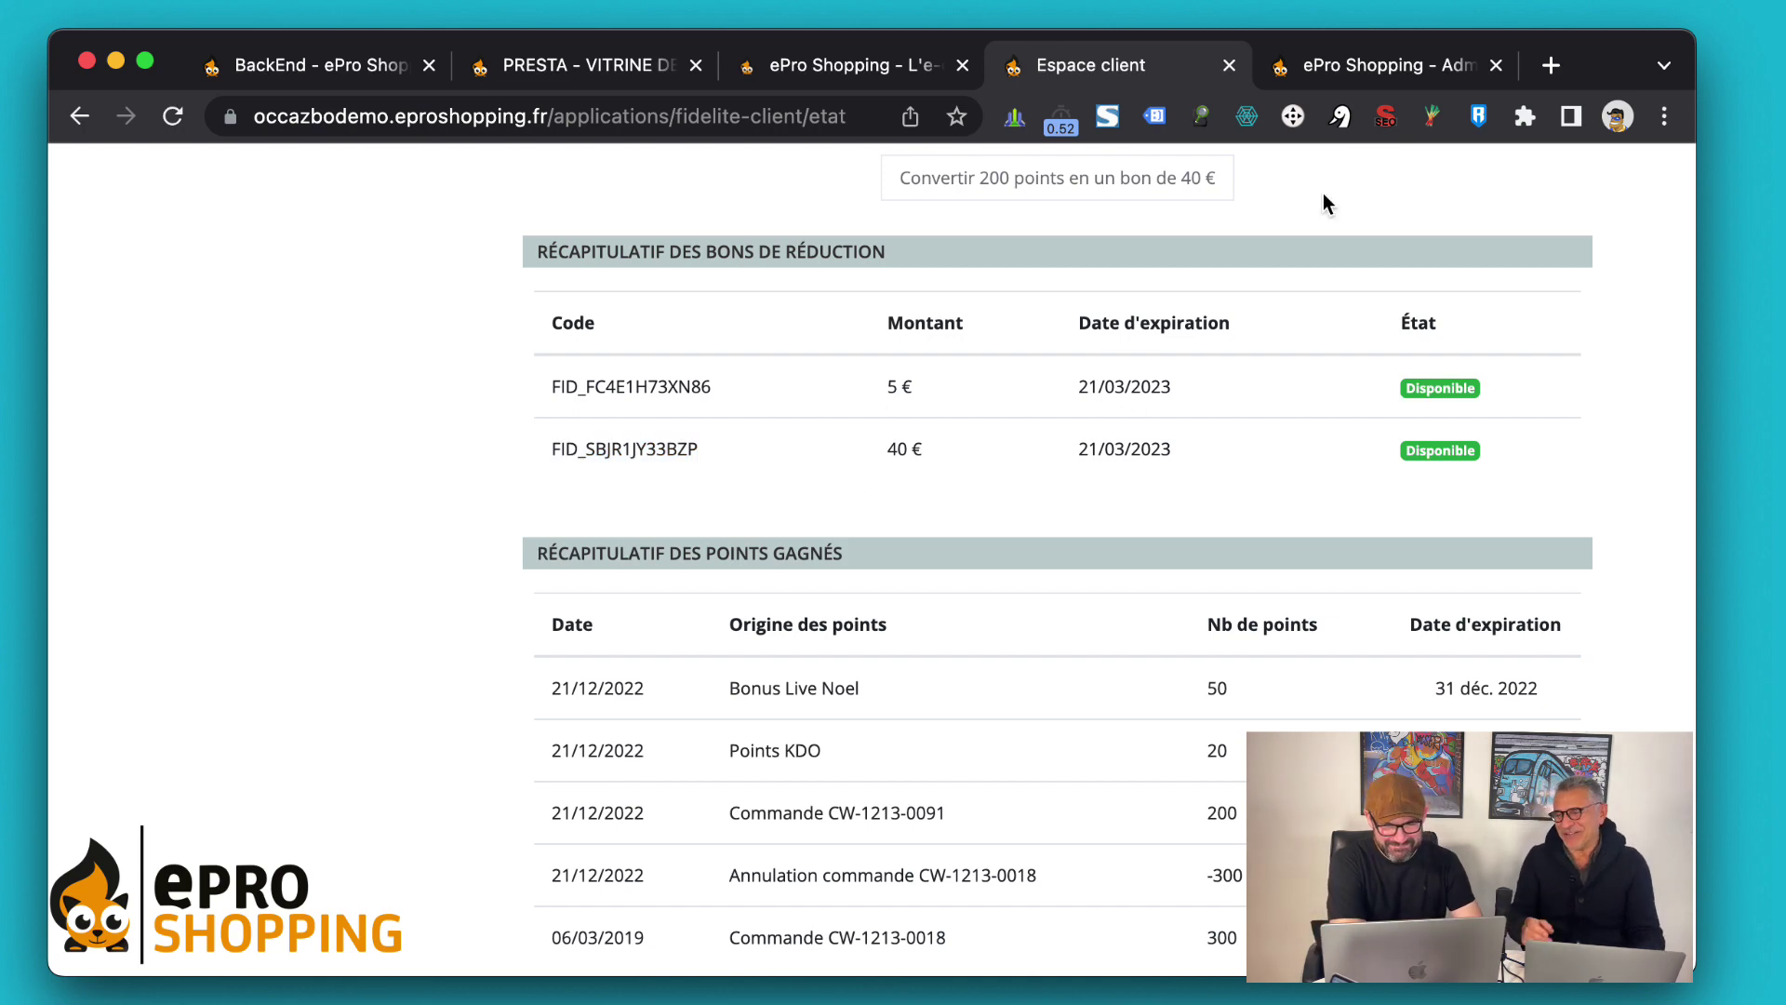
scroll(1172, 500, up, 10)
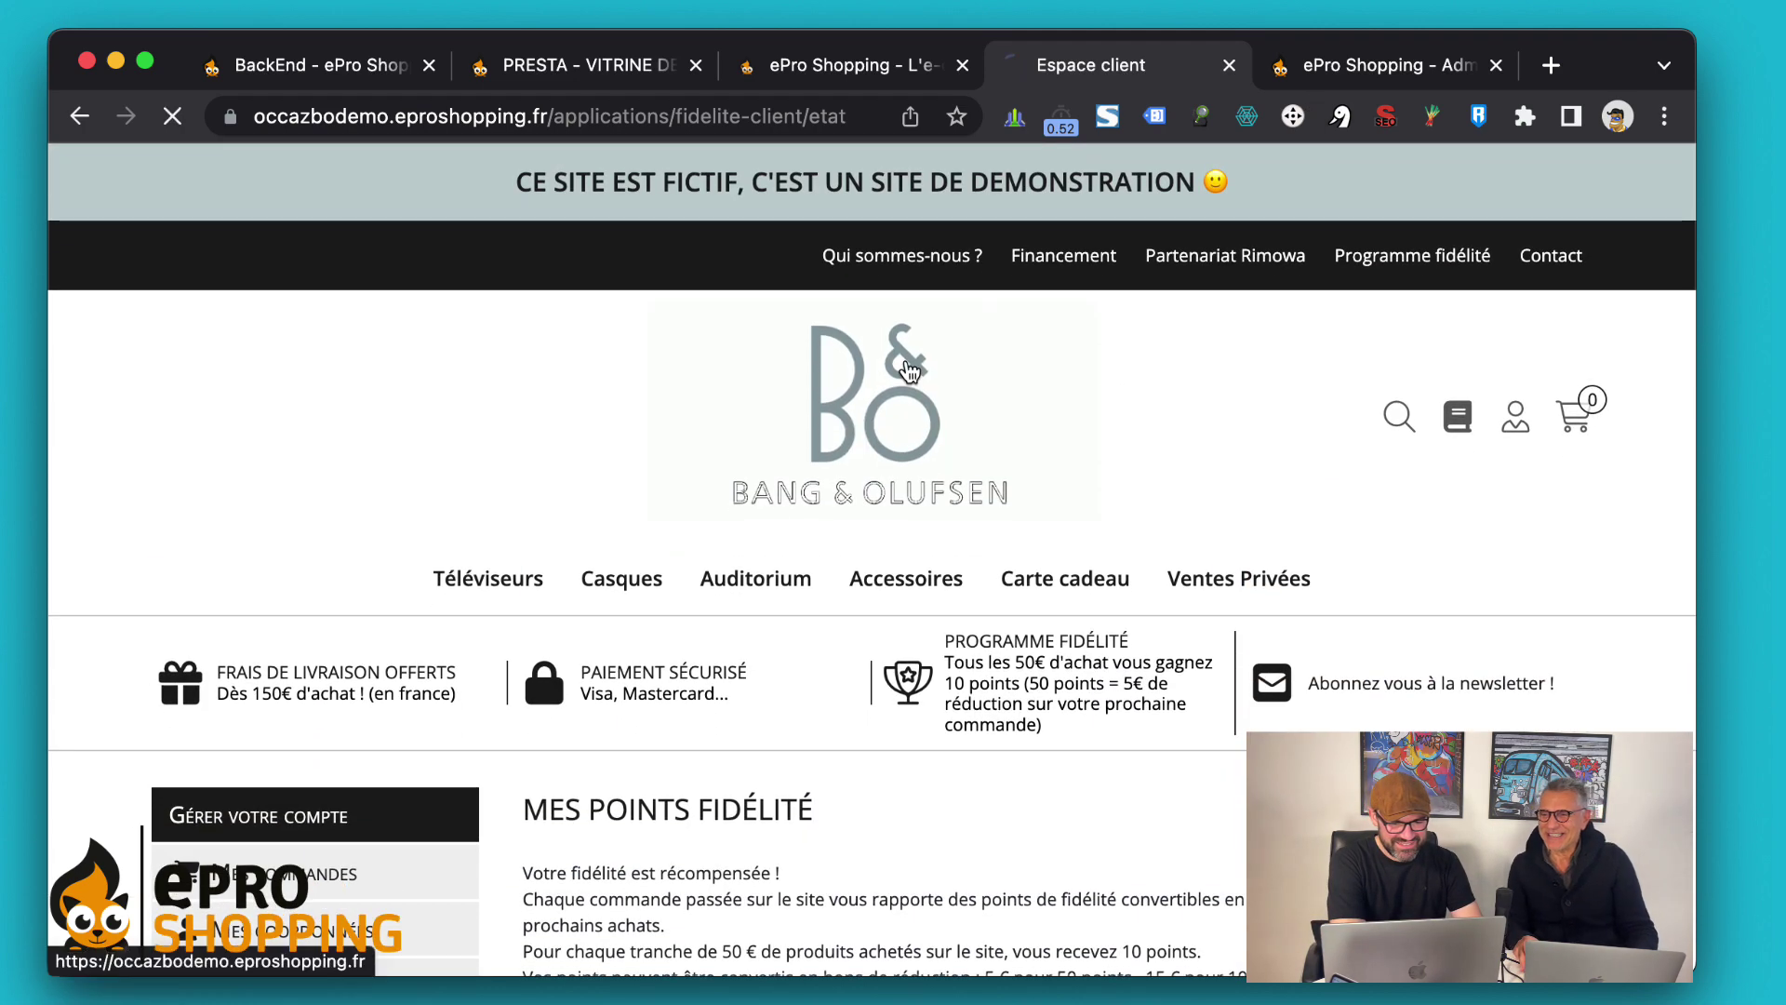
click(1056, 509)
Add the Casque Beoplay H9i headphones (440,10 € instead of 489 €) to the cart from Top Ventes
scroll(1215, 616, down, 15)
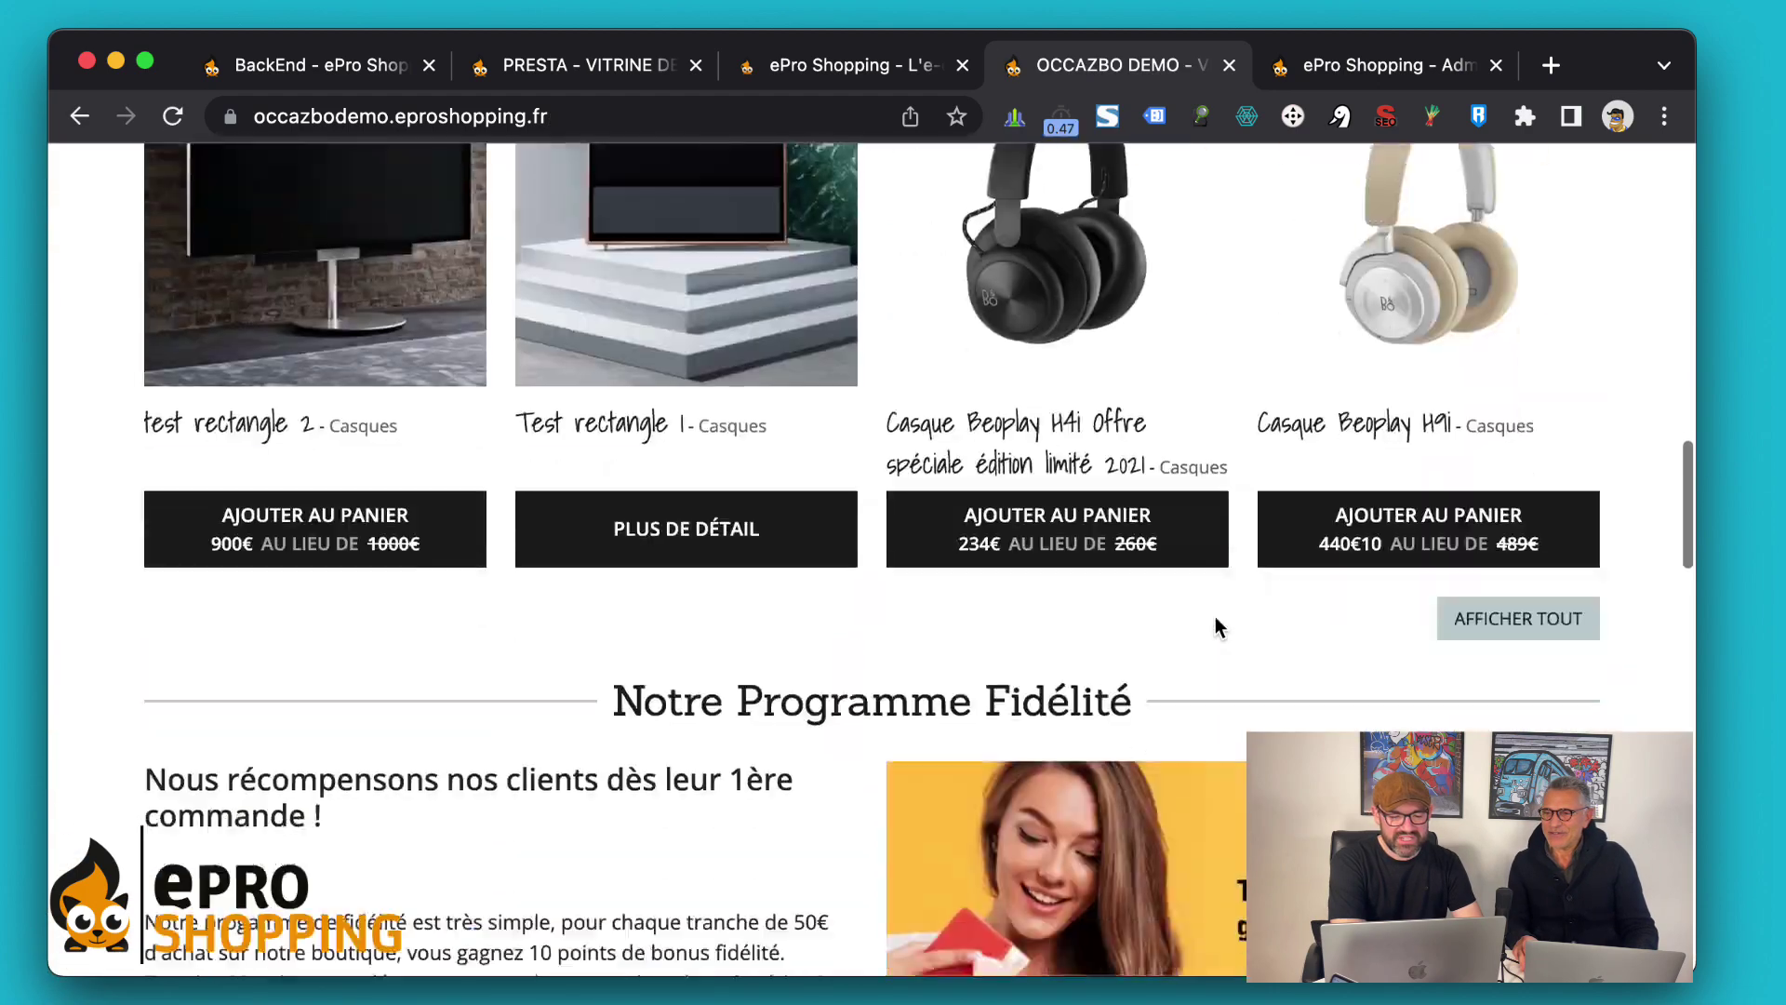
scroll(1152, 359, up, 3)
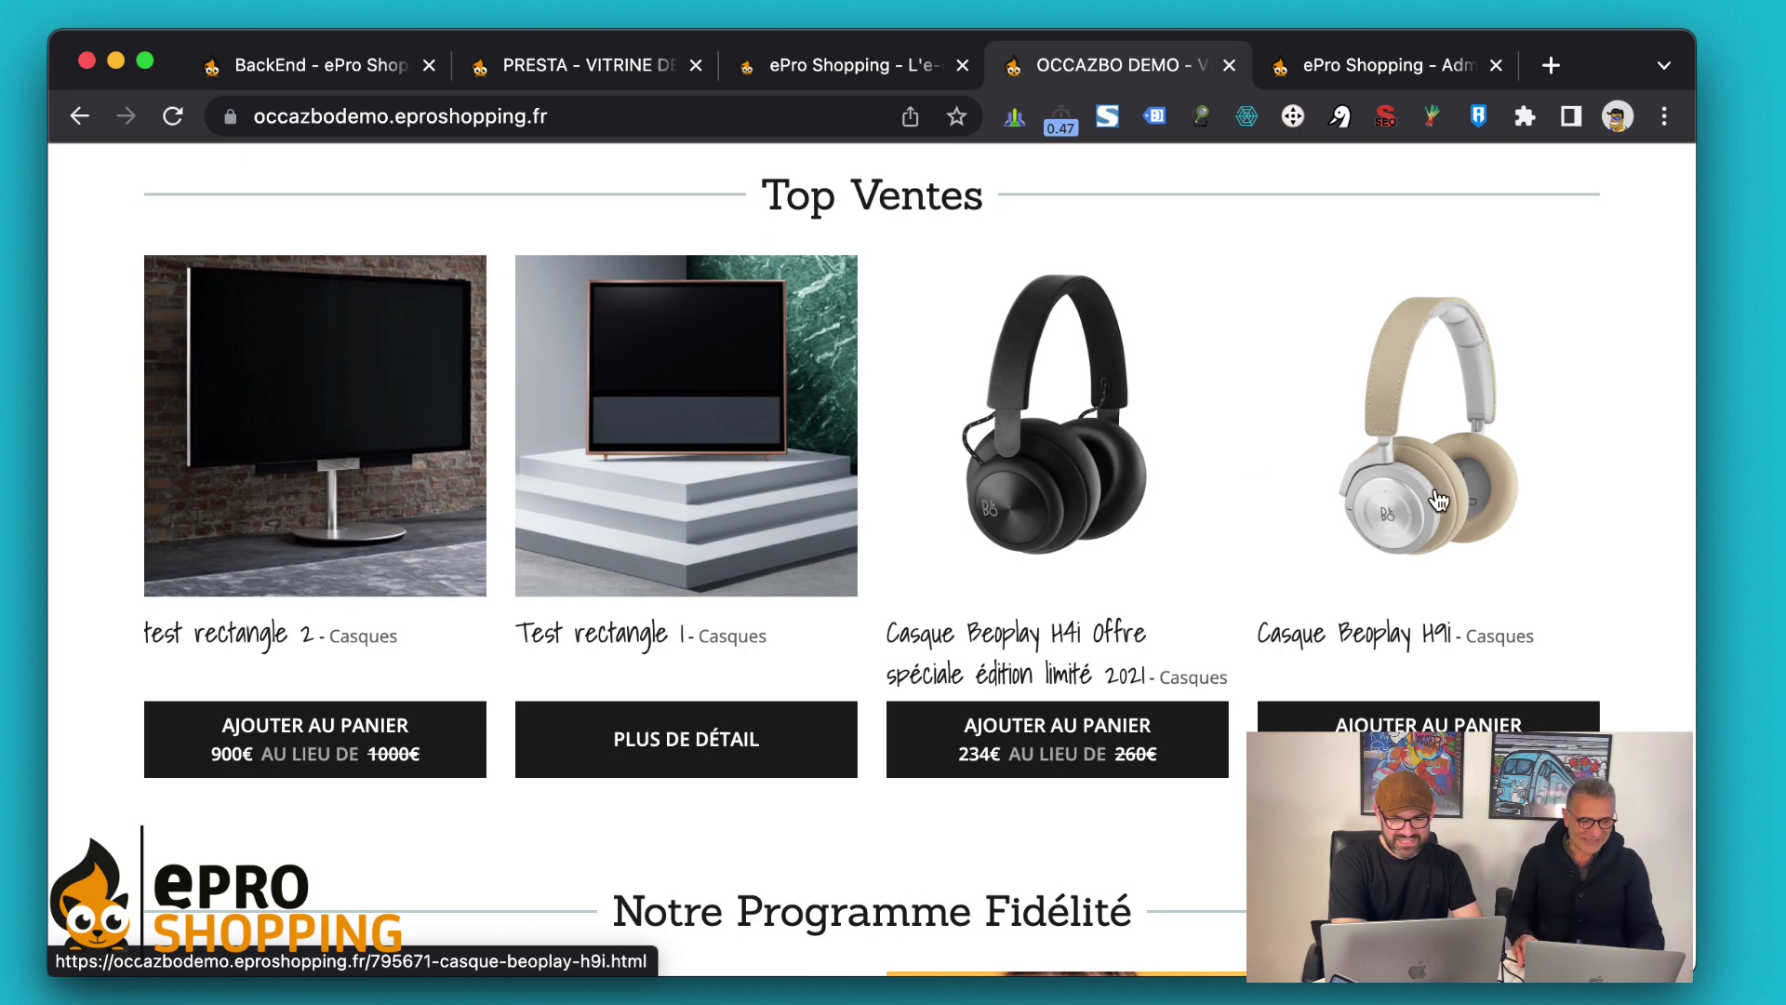
scroll(1439, 501, down, 3)
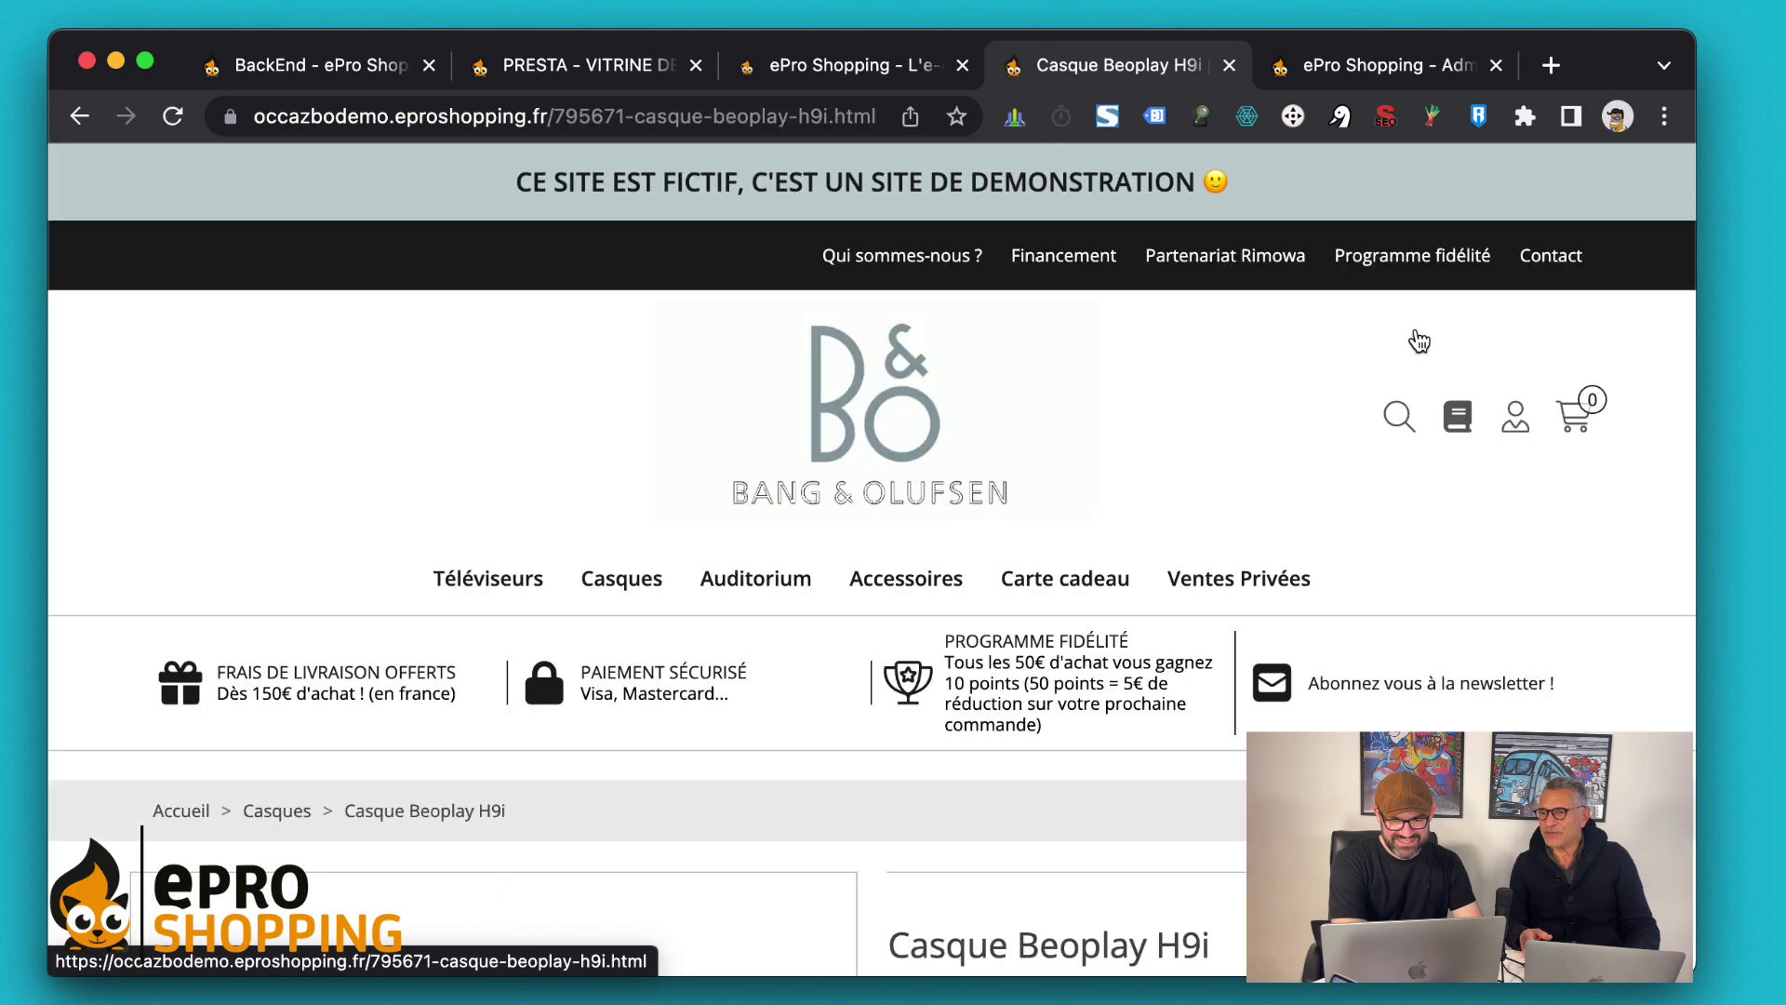
scroll(1185, 521, down, 5)
scroll(1186, 529, down, 2)
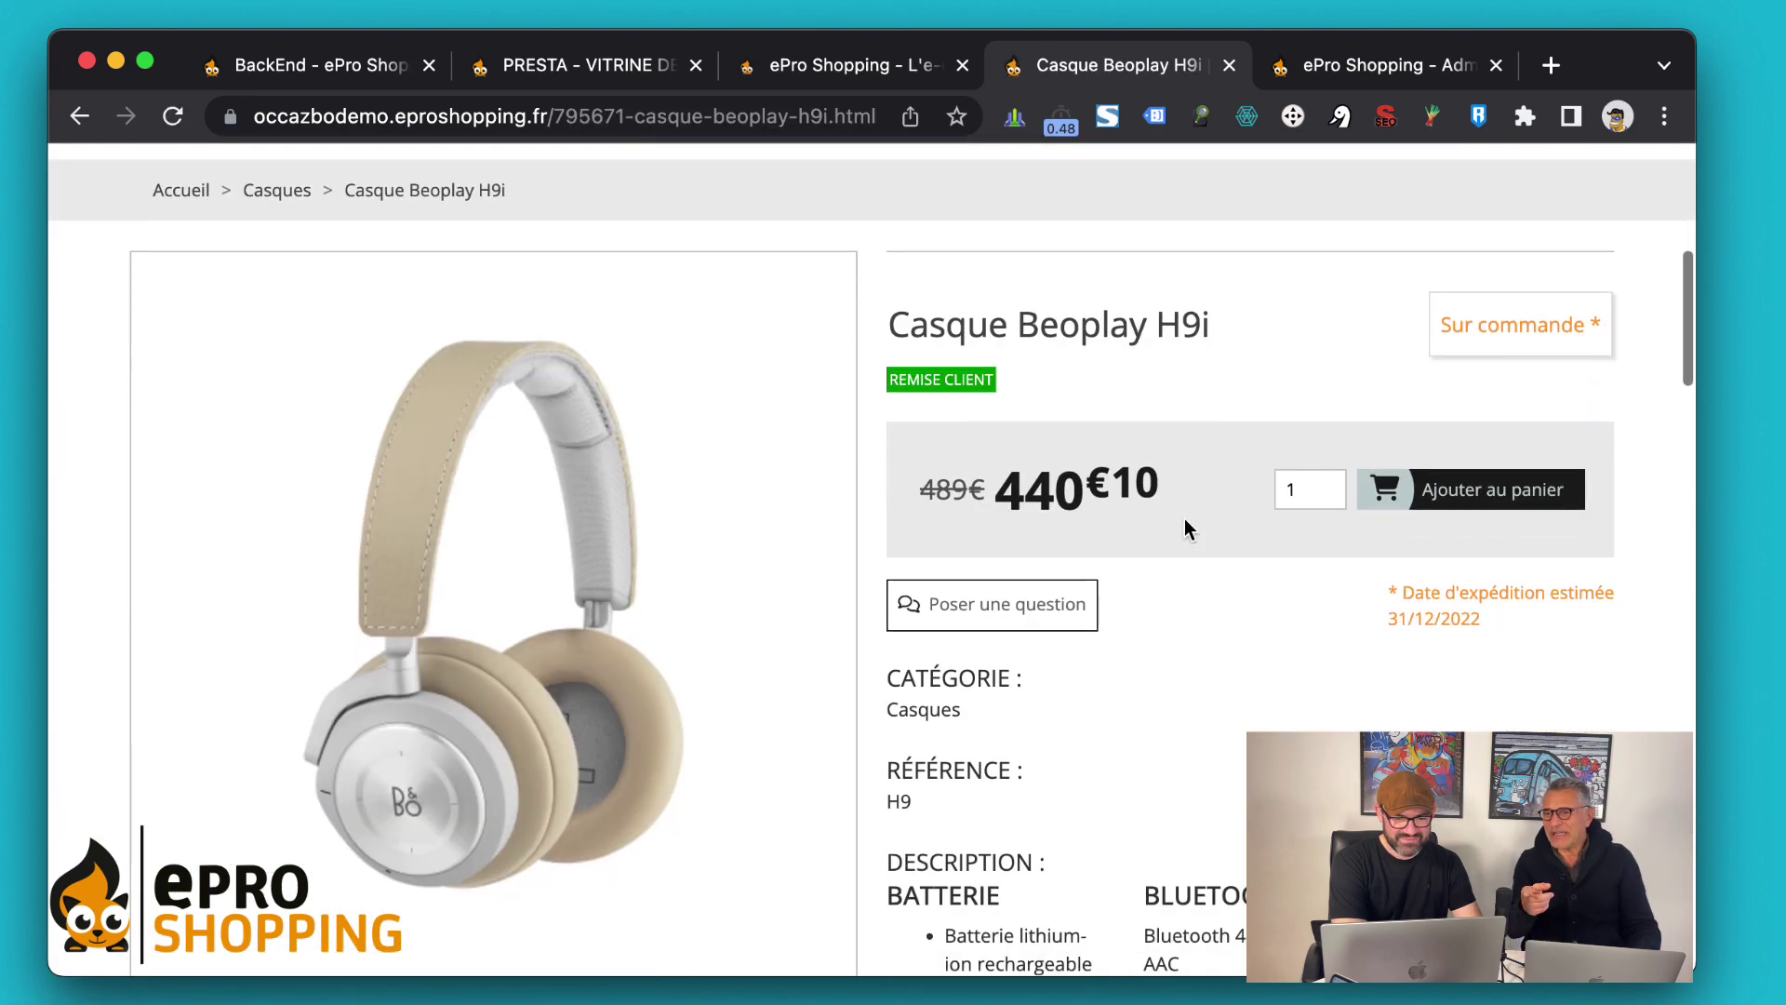
scroll(1202, 737, down, 1)
scroll(1202, 735, down, 1)
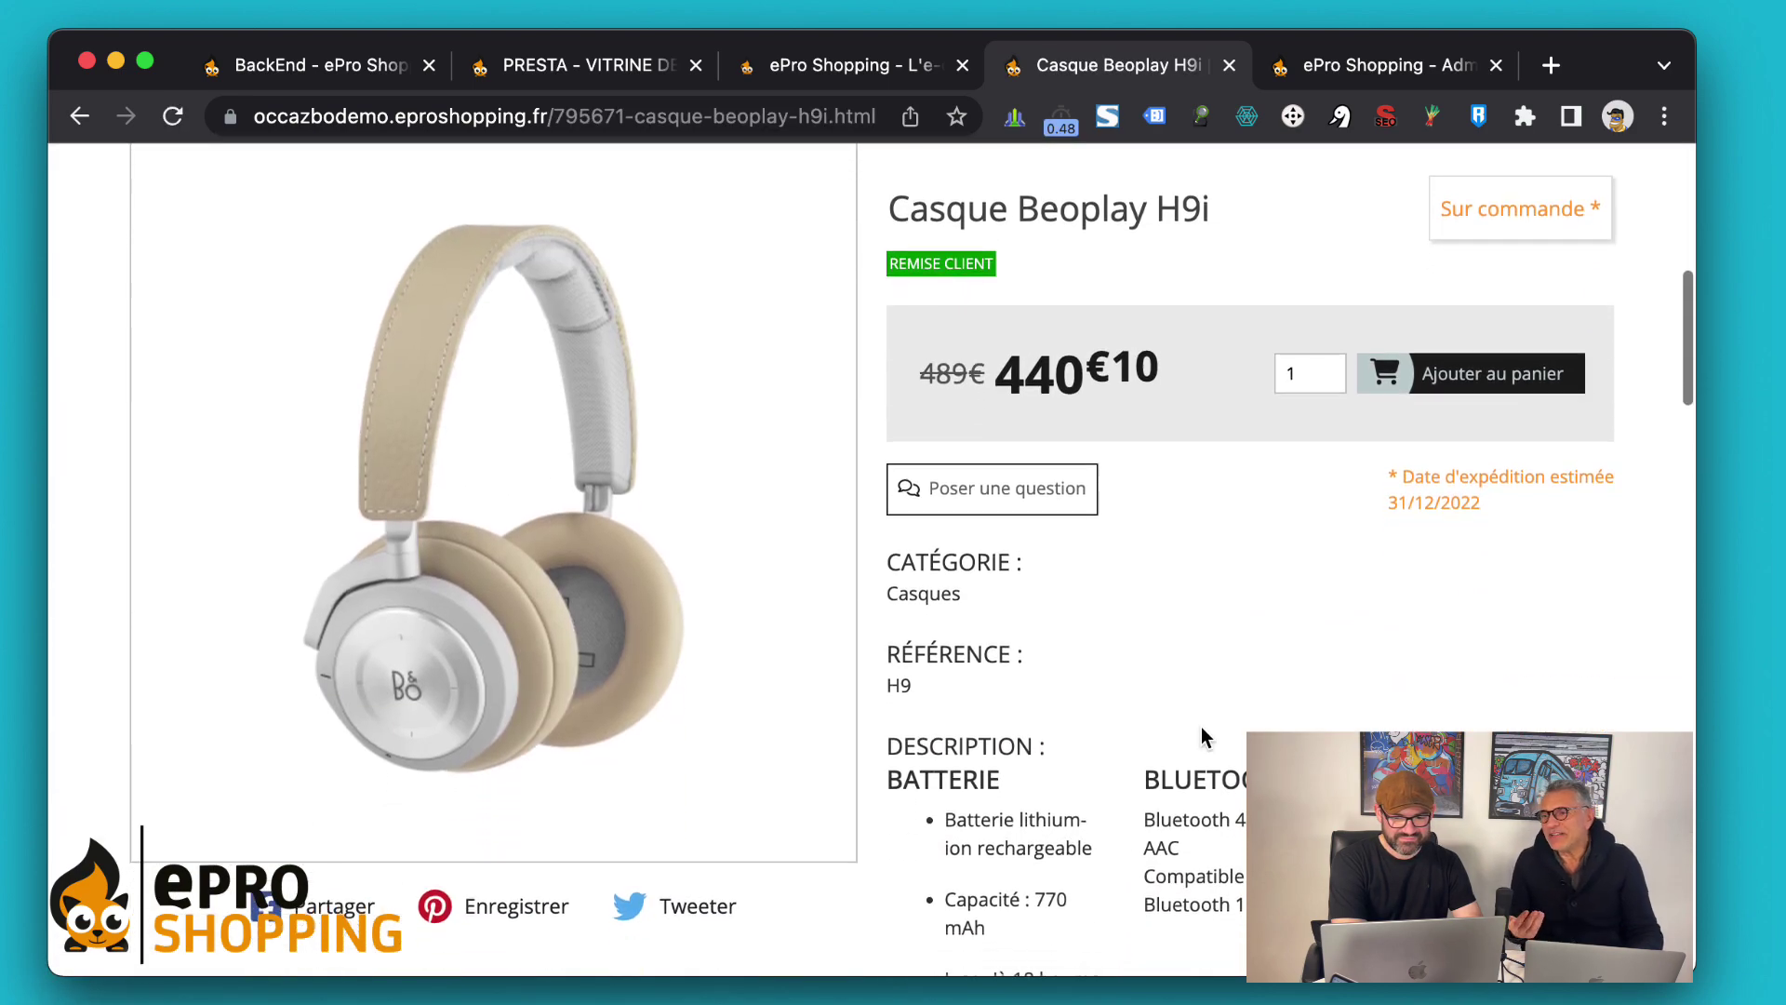
click(1437, 381)
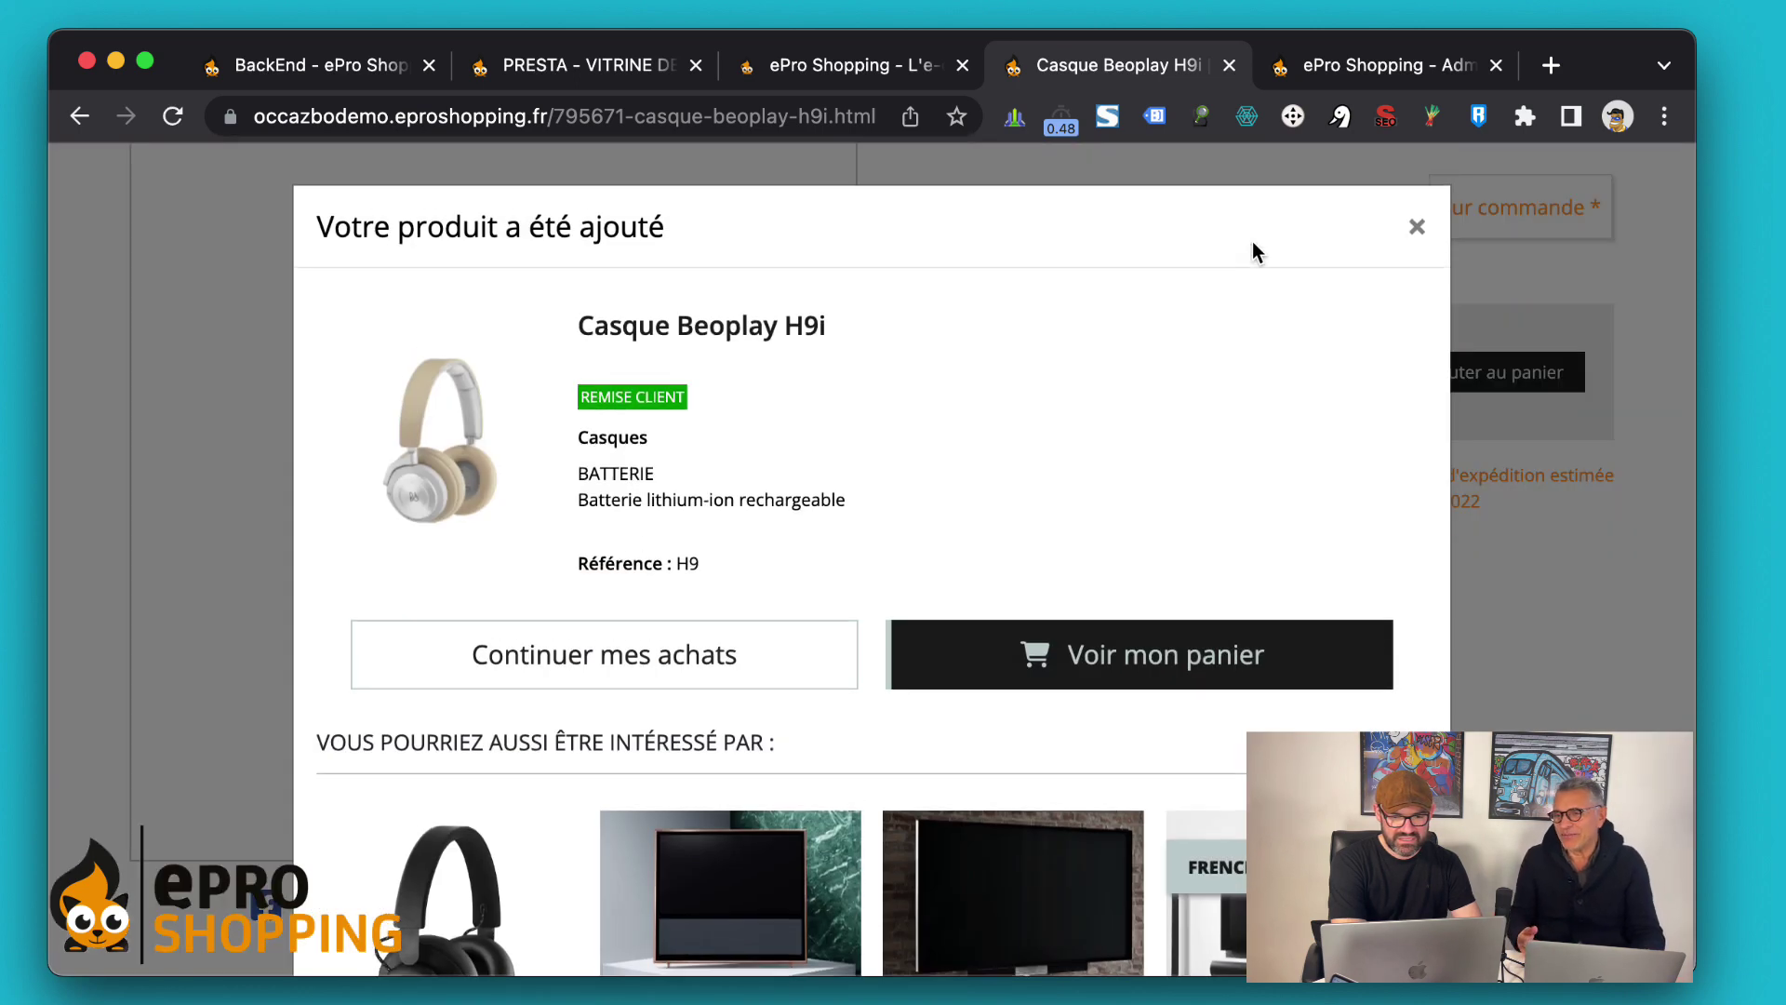
scroll(1256, 251, down, 3)
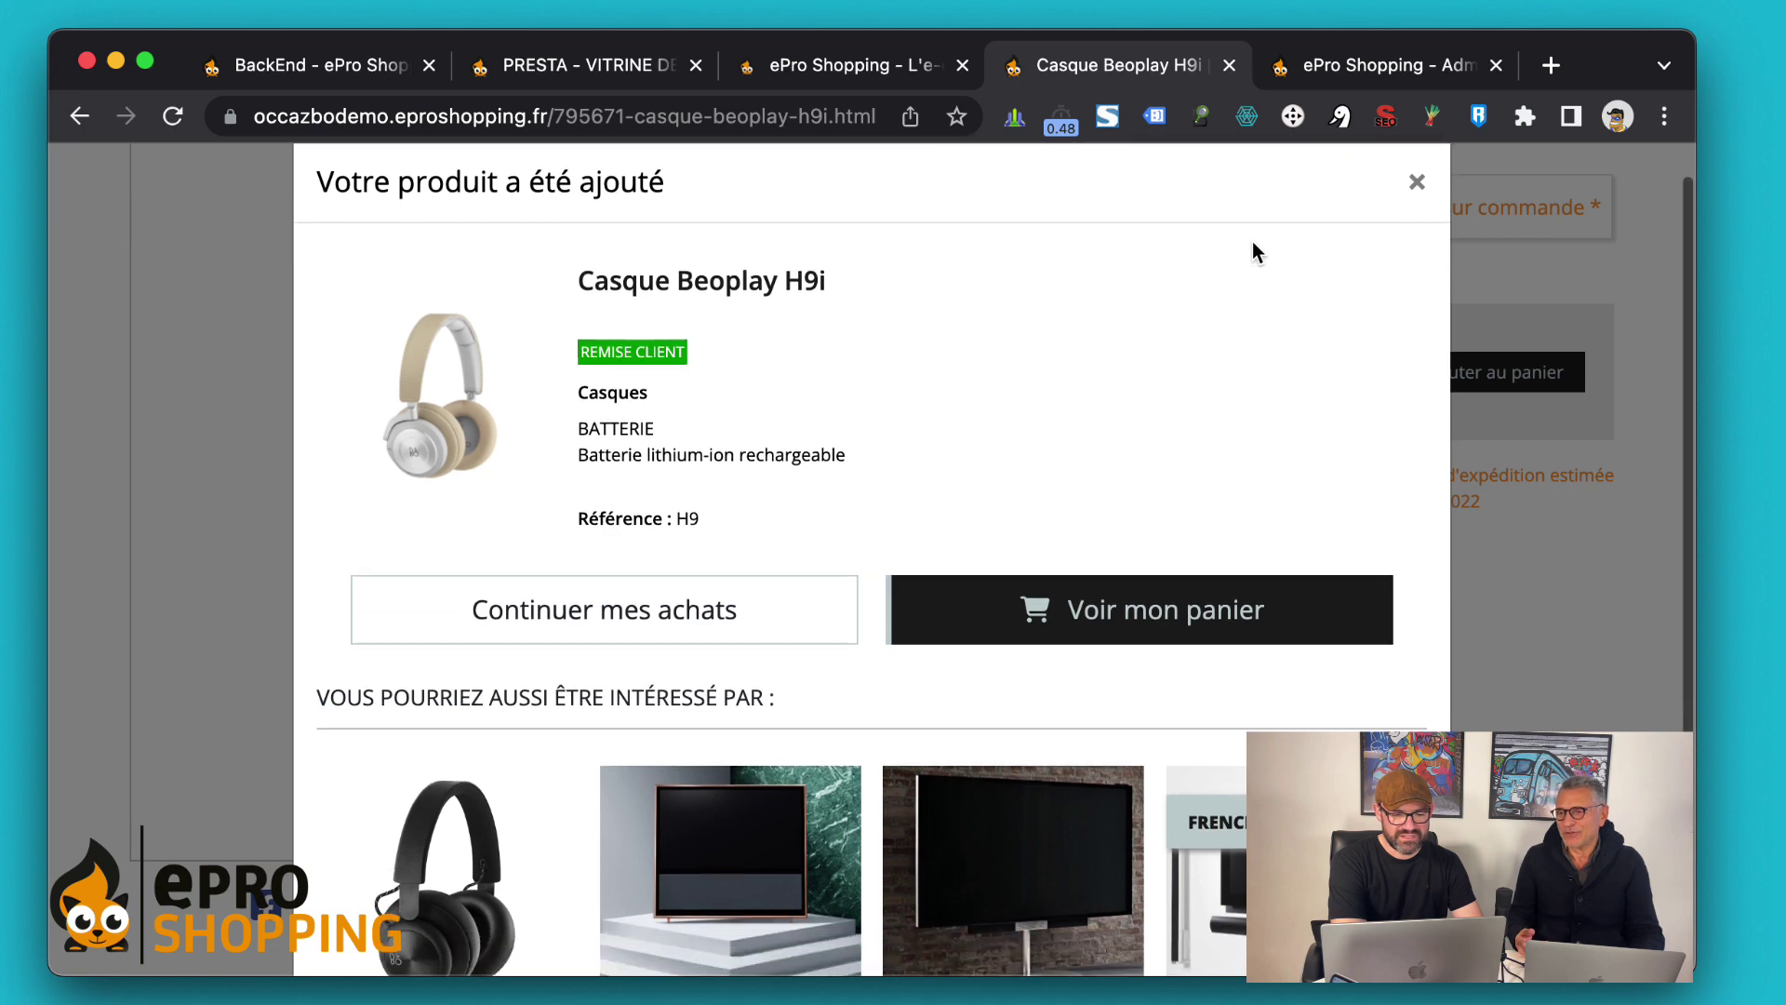
click(1191, 521)
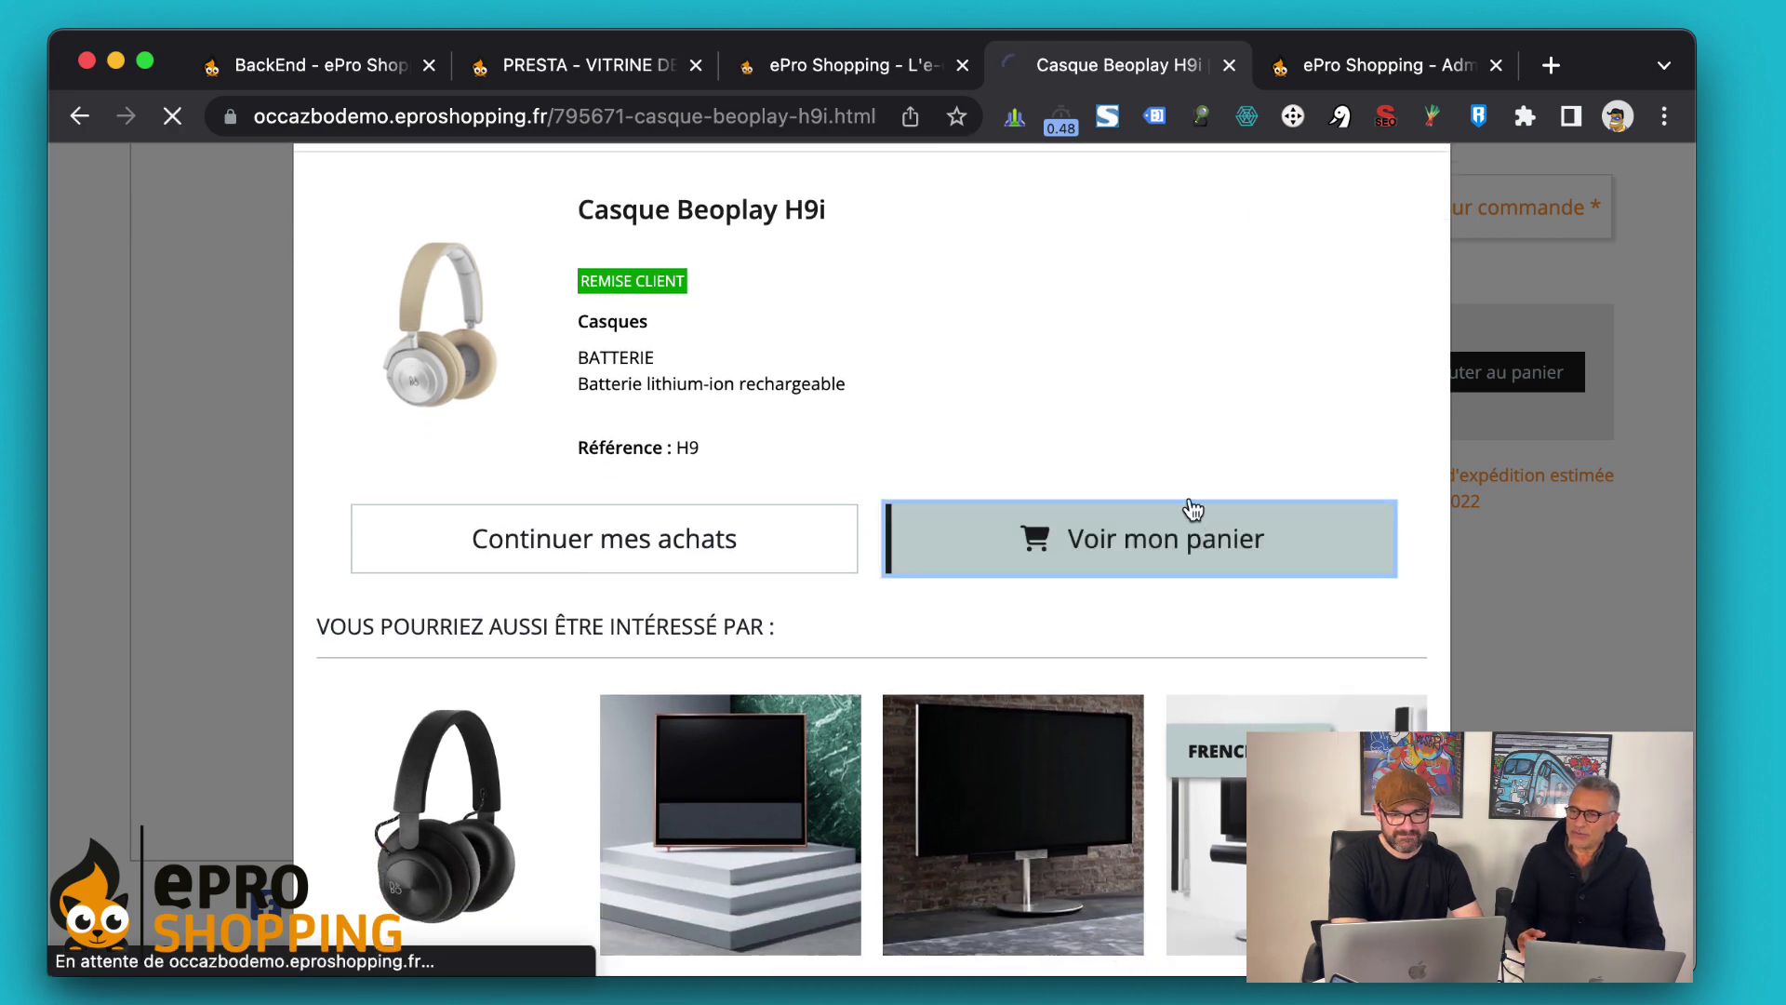
scroll(1160, 611, down, 2)
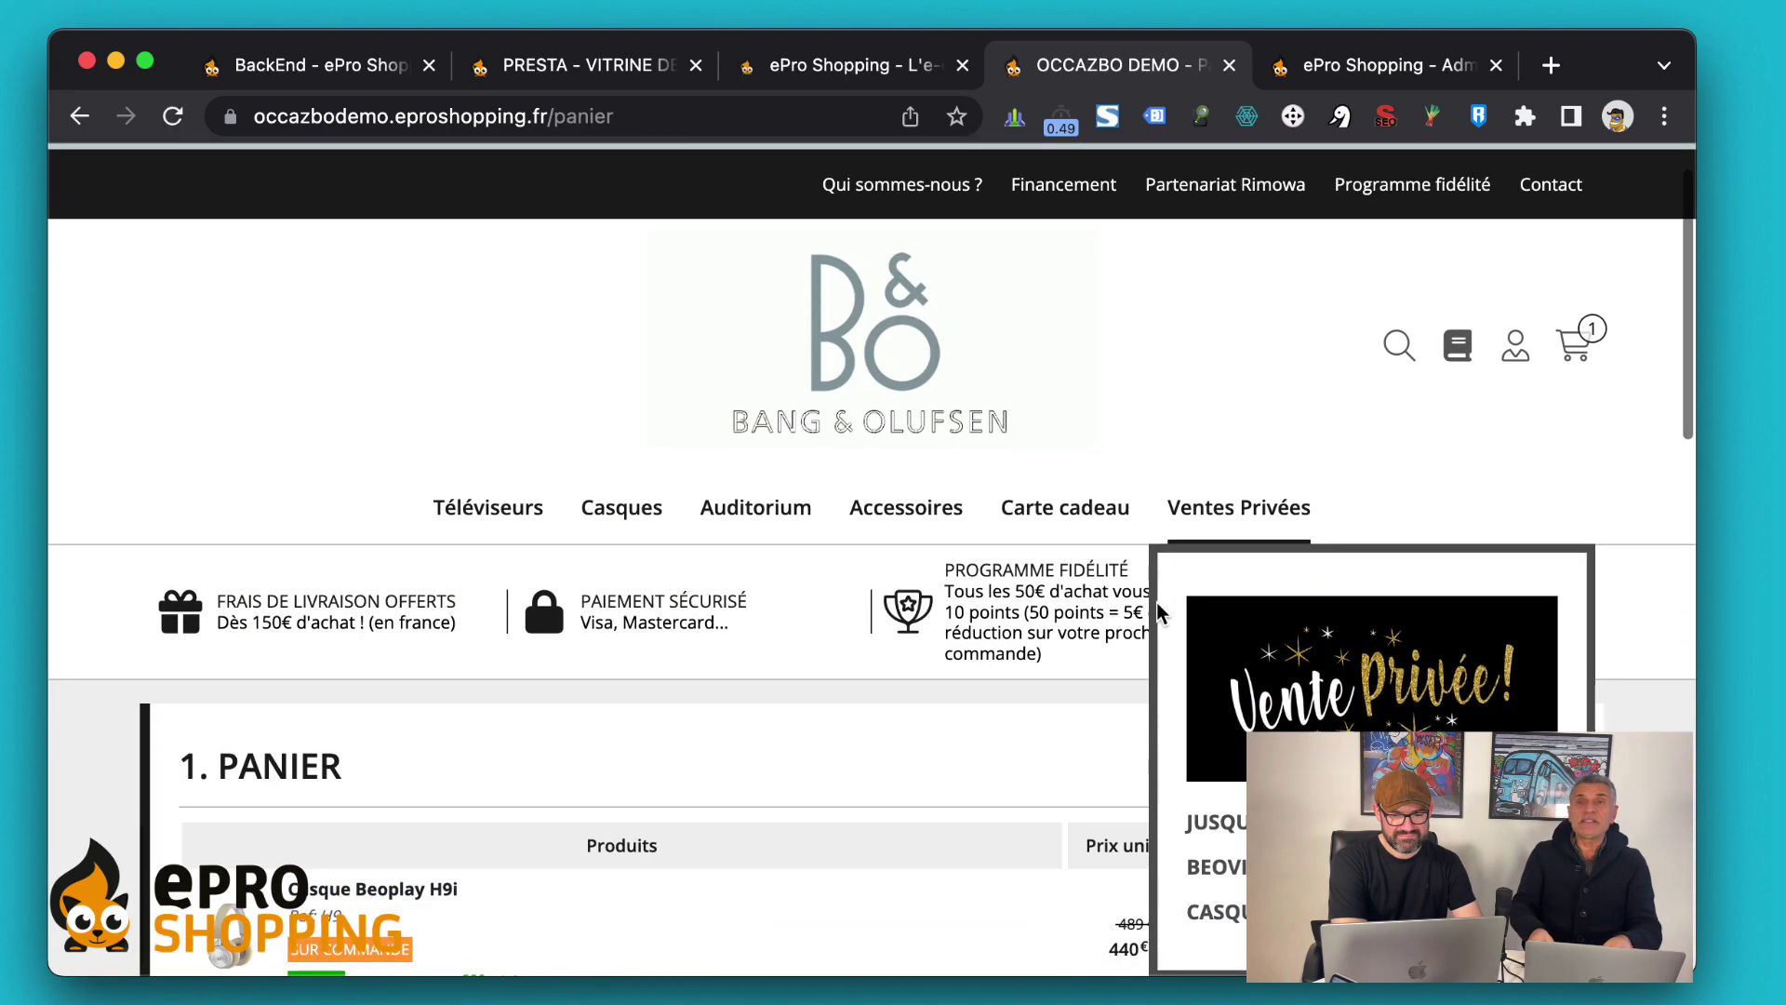
scroll(1083, 516, down, 5)
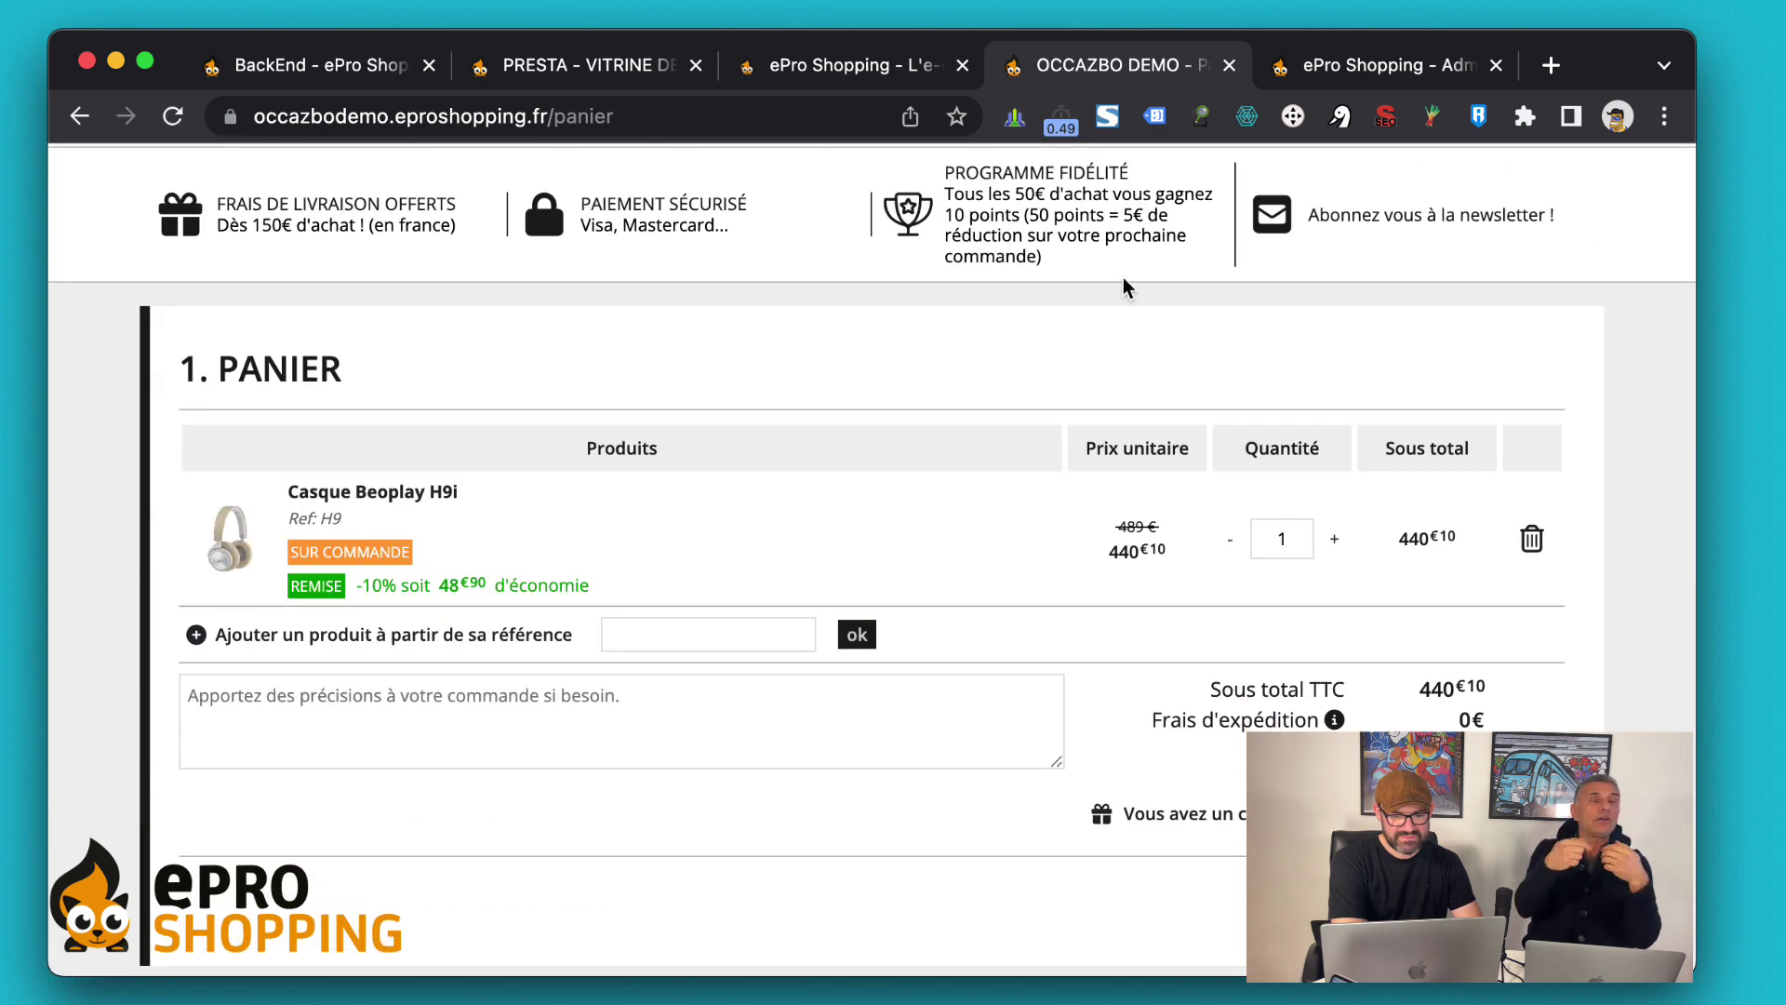
scroll(952, 536, down, 1)
scroll(950, 540, down, 1)
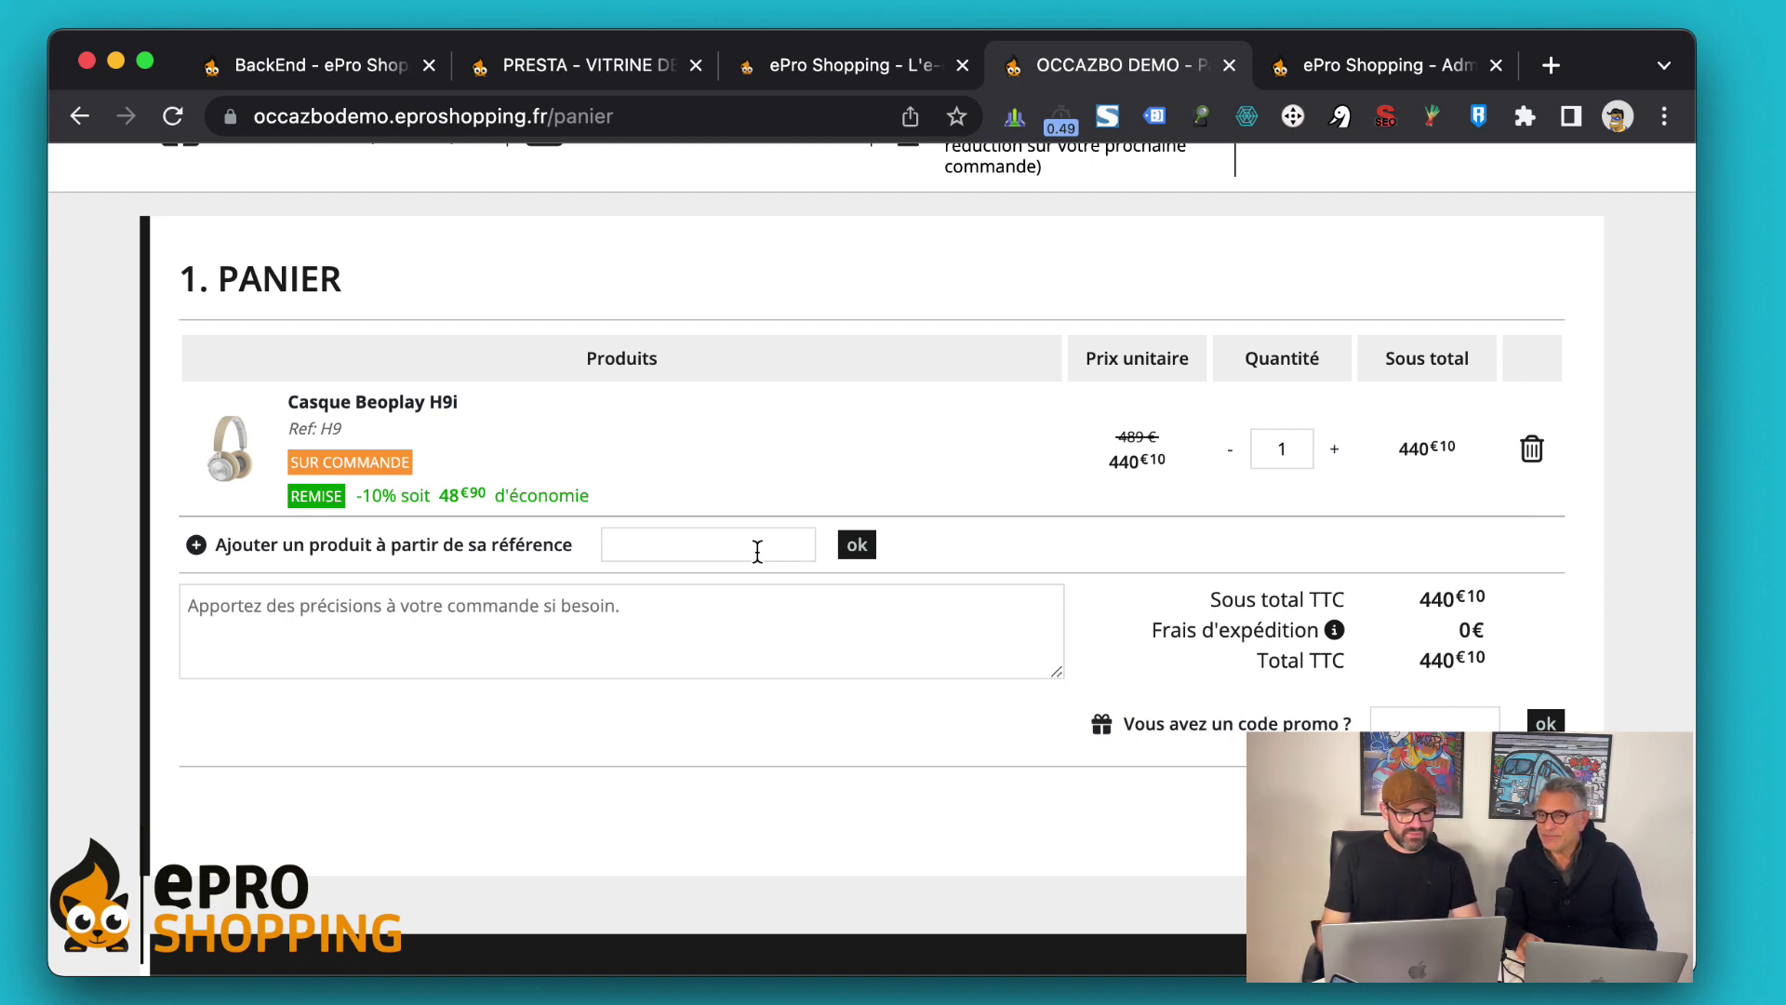
scroll(786, 632, down, 1)
Apply the loyalty voucher code as a 40 € coupon, dropping the total to 400,10 €, and proceed to delivery
click(1387, 671)
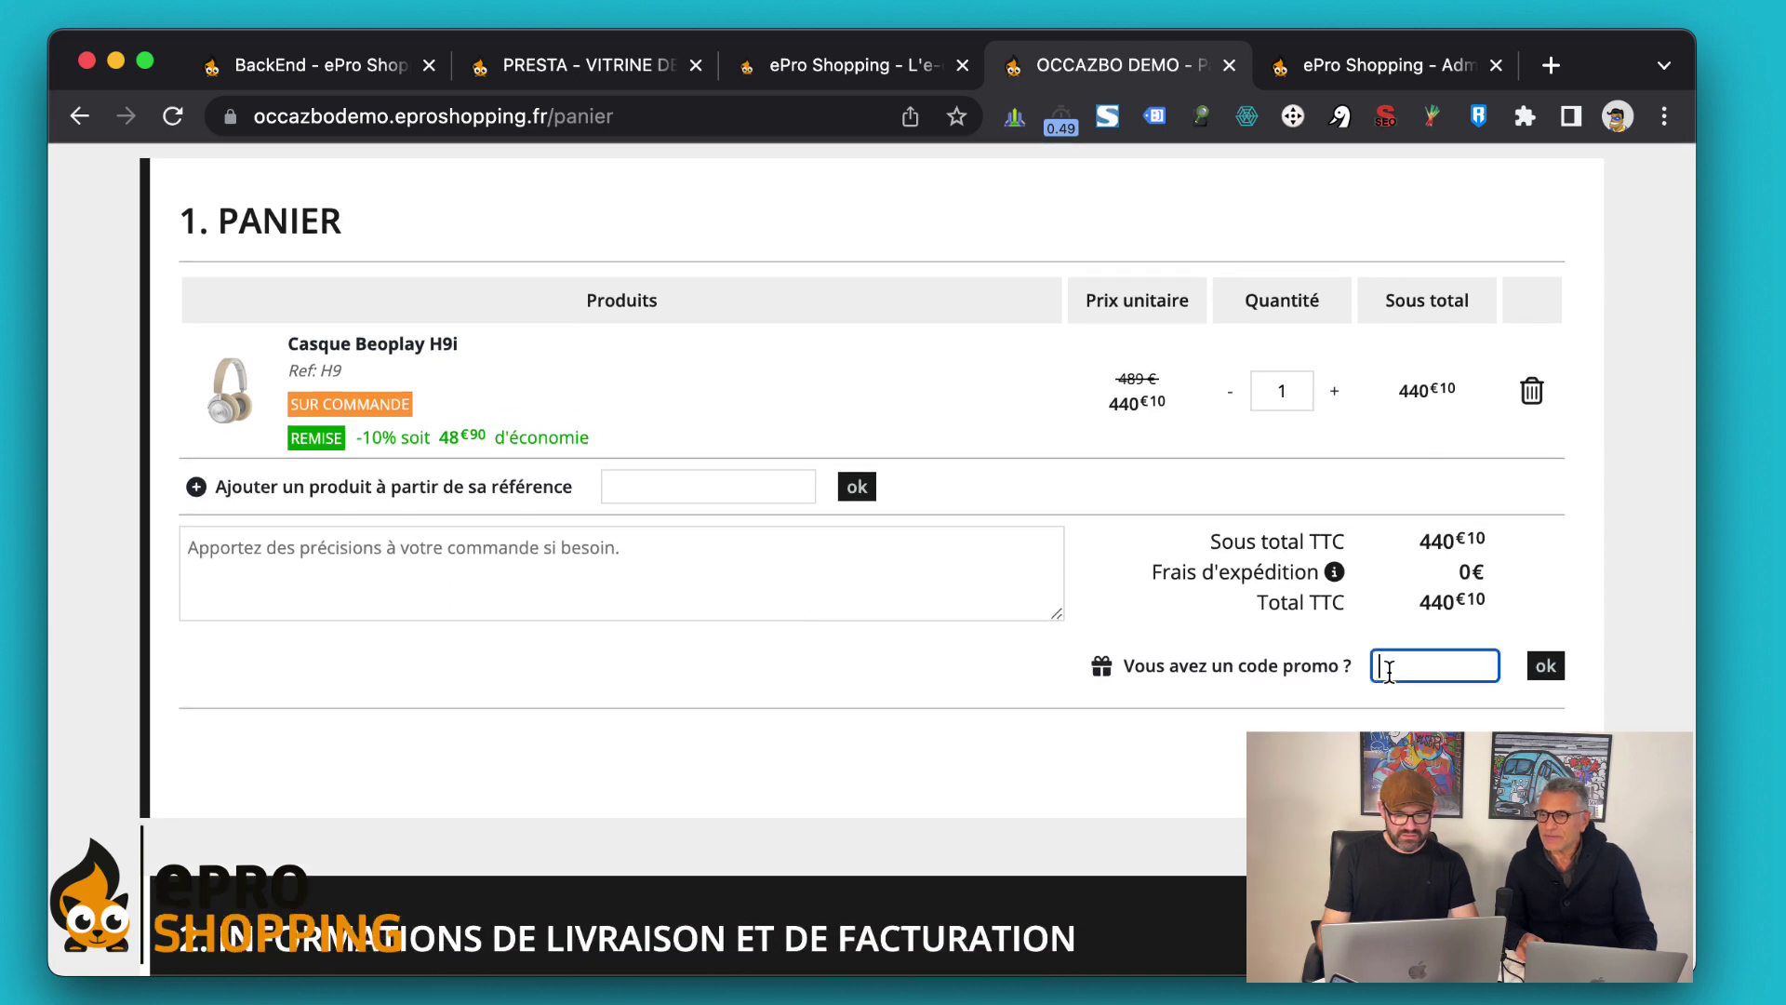
text(SBJR1JY33BZP)
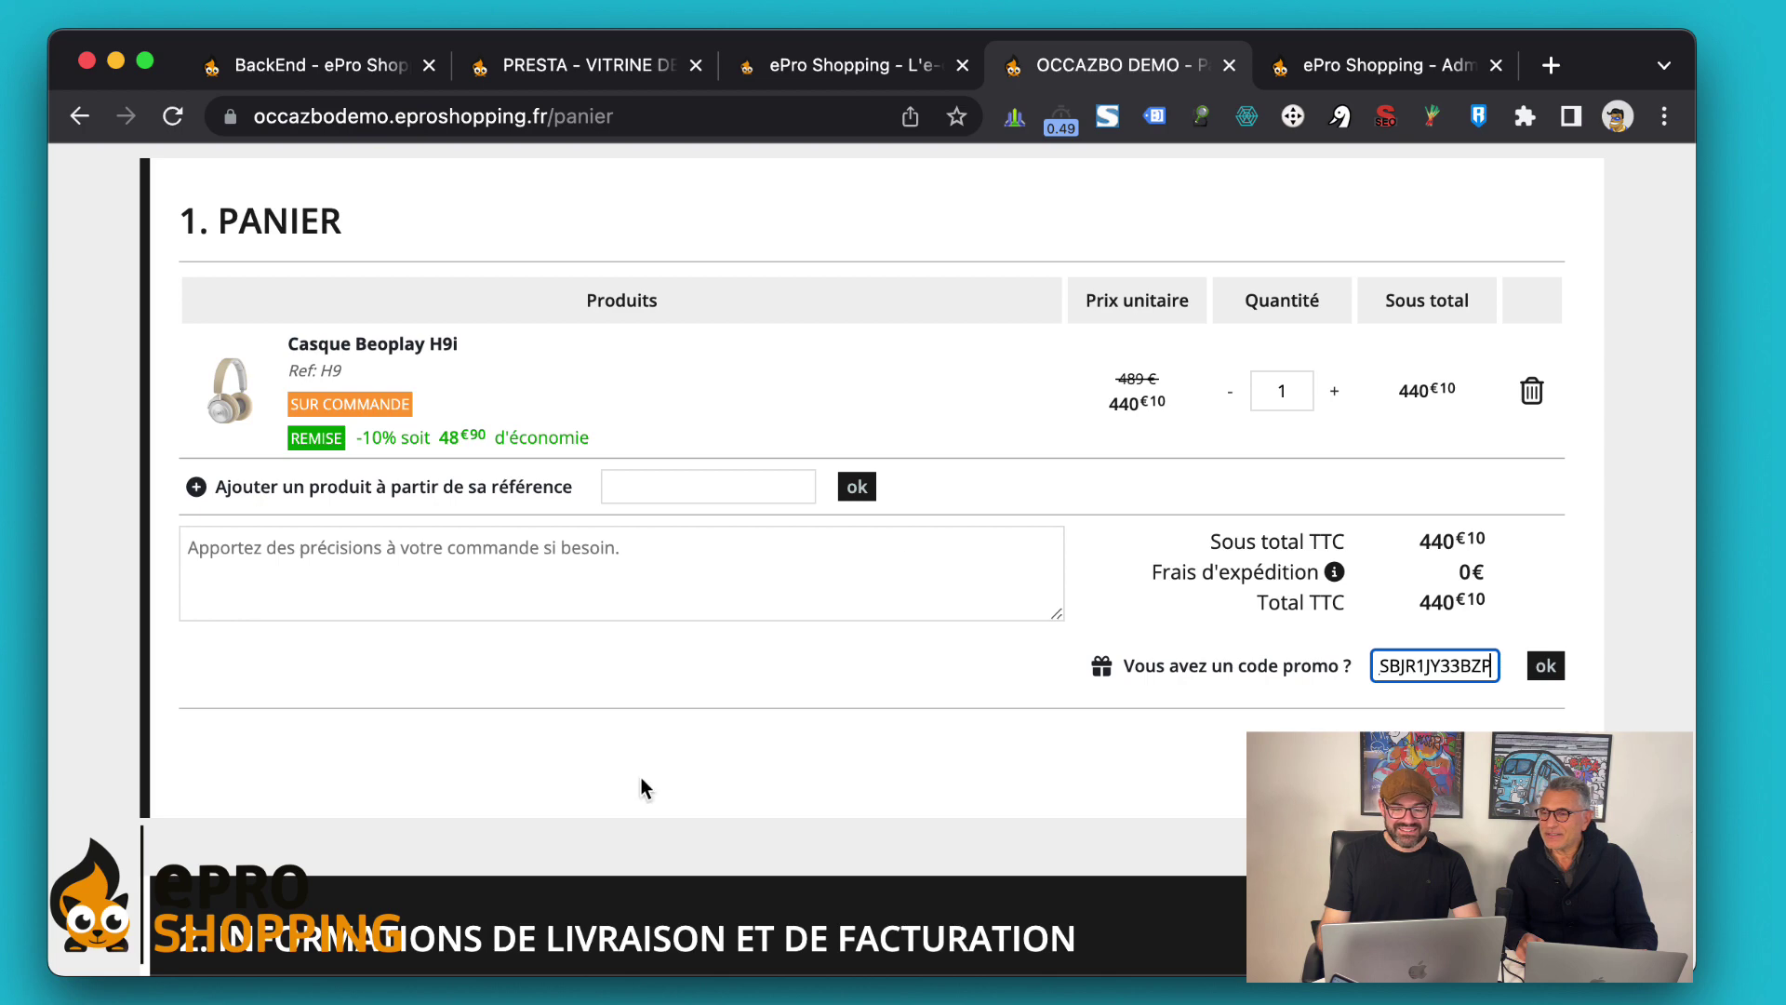
scroll(662, 547, down, 2)
scroll(658, 534, up, 1)
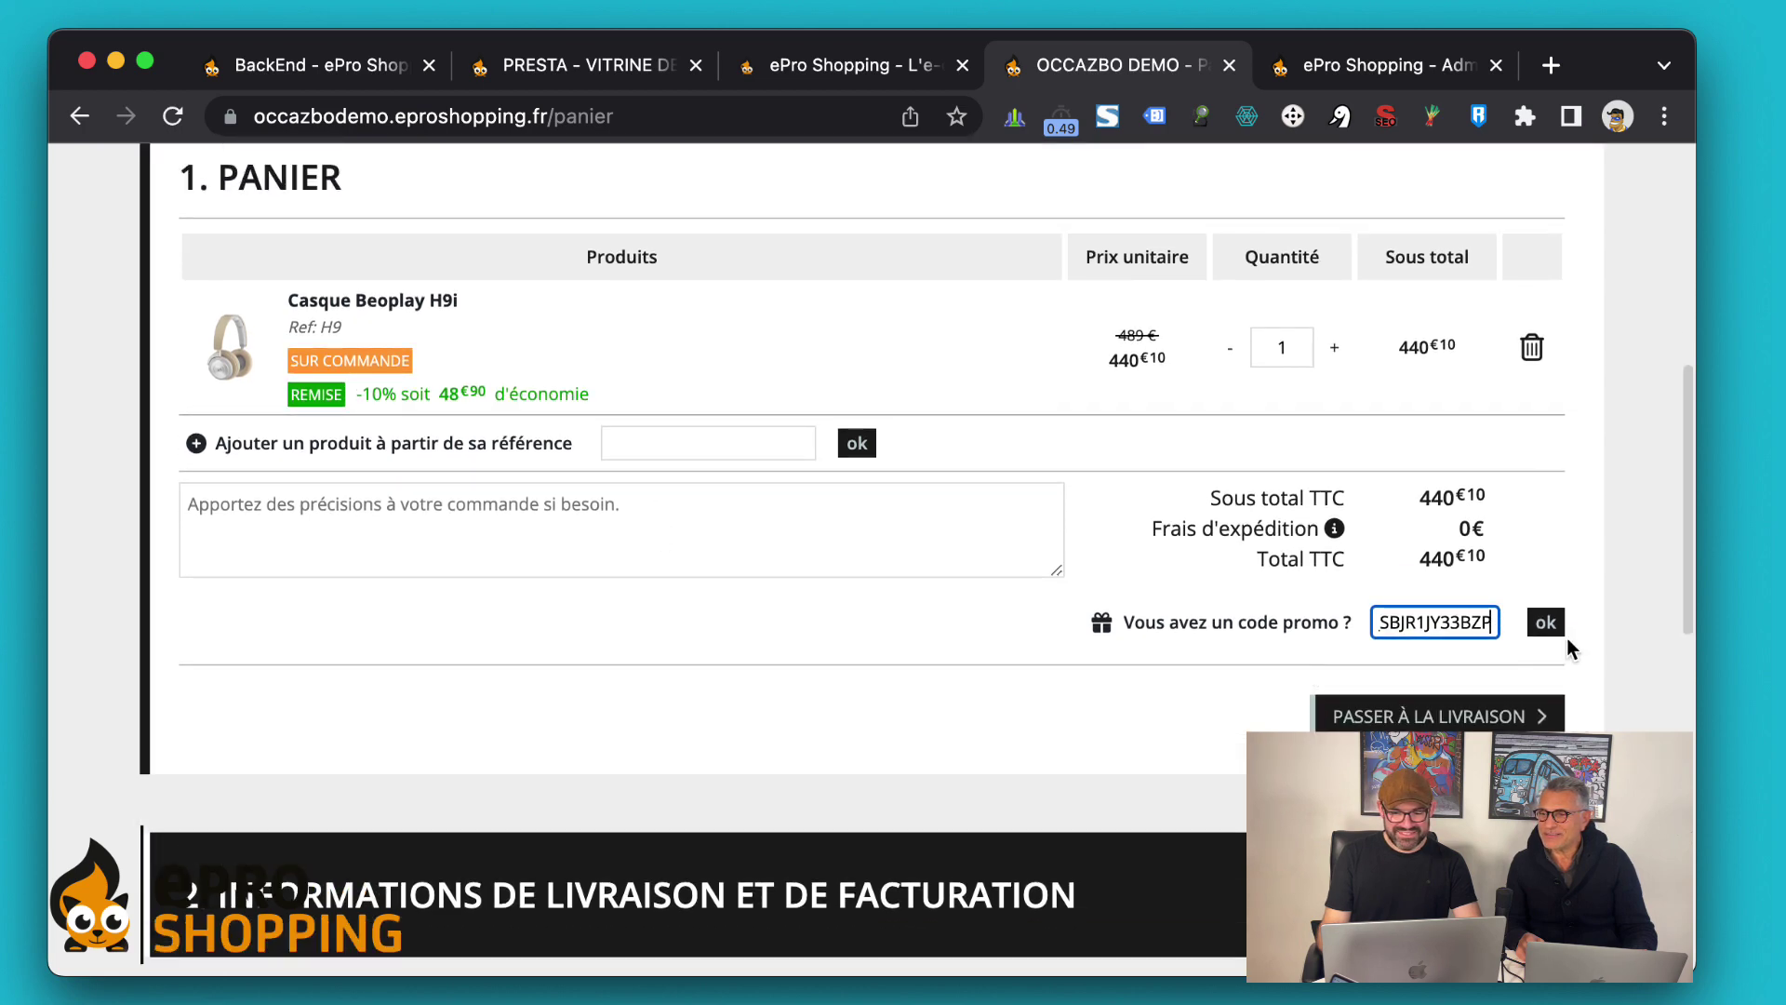
click(1537, 623)
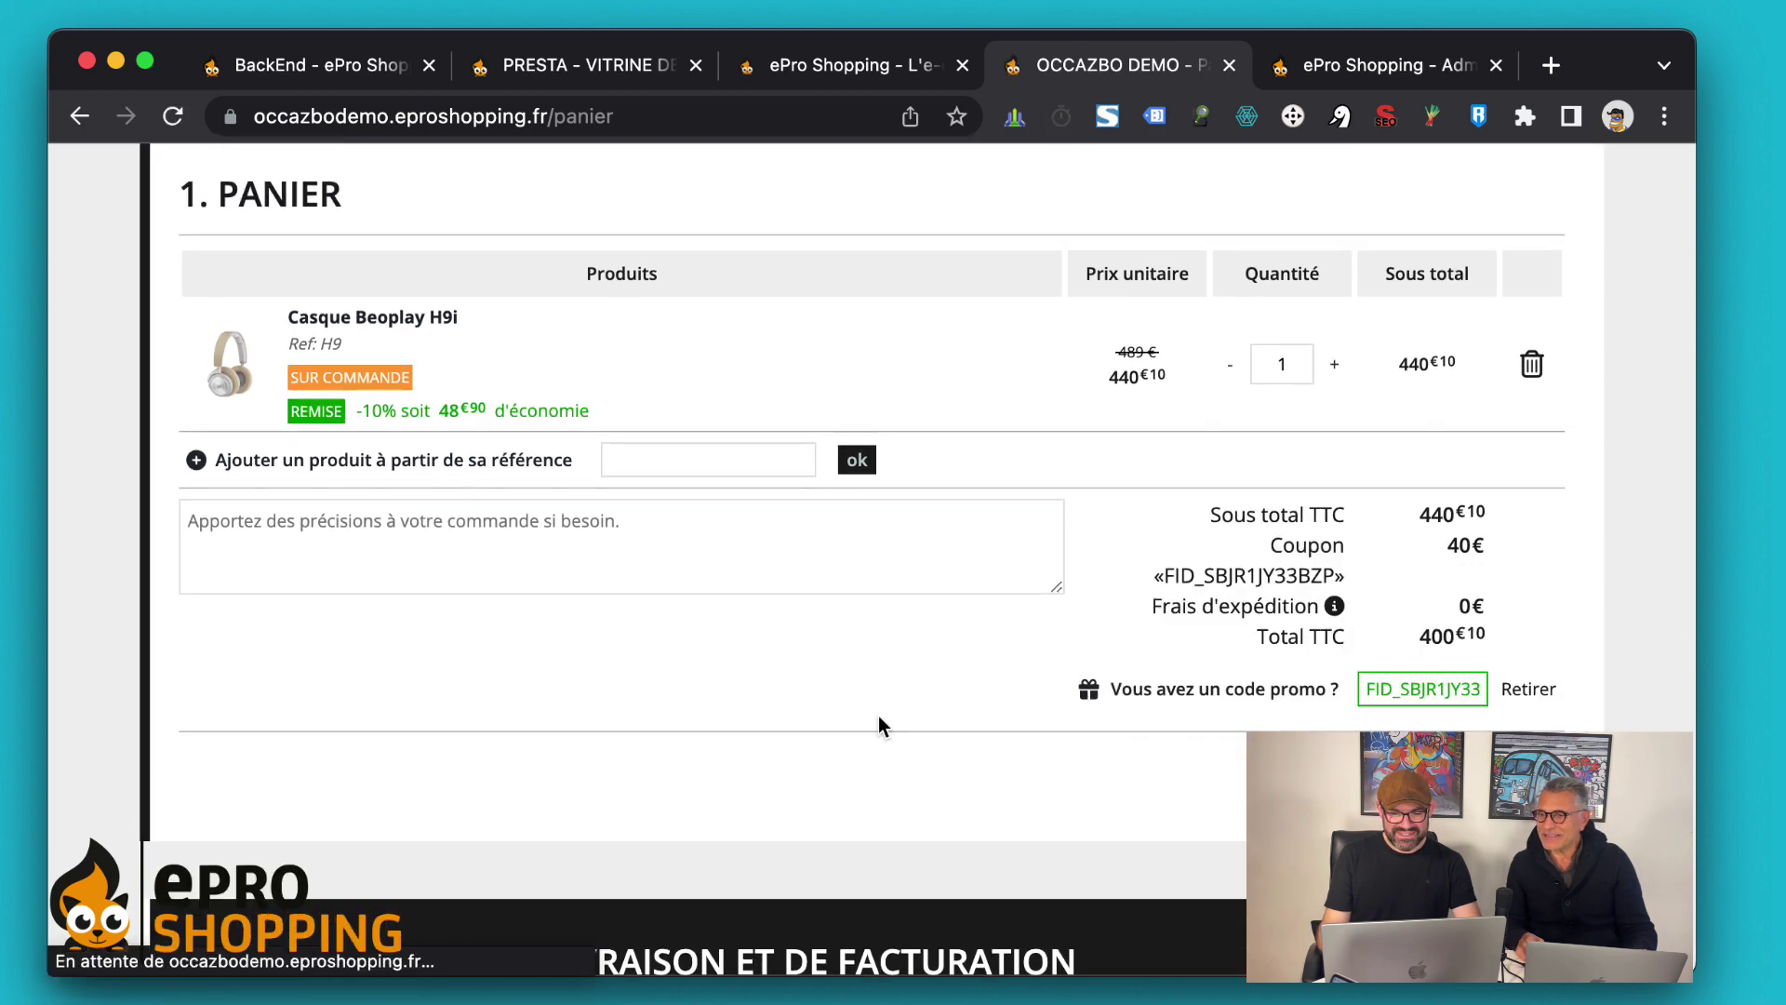
scroll(878, 716, down, 5)
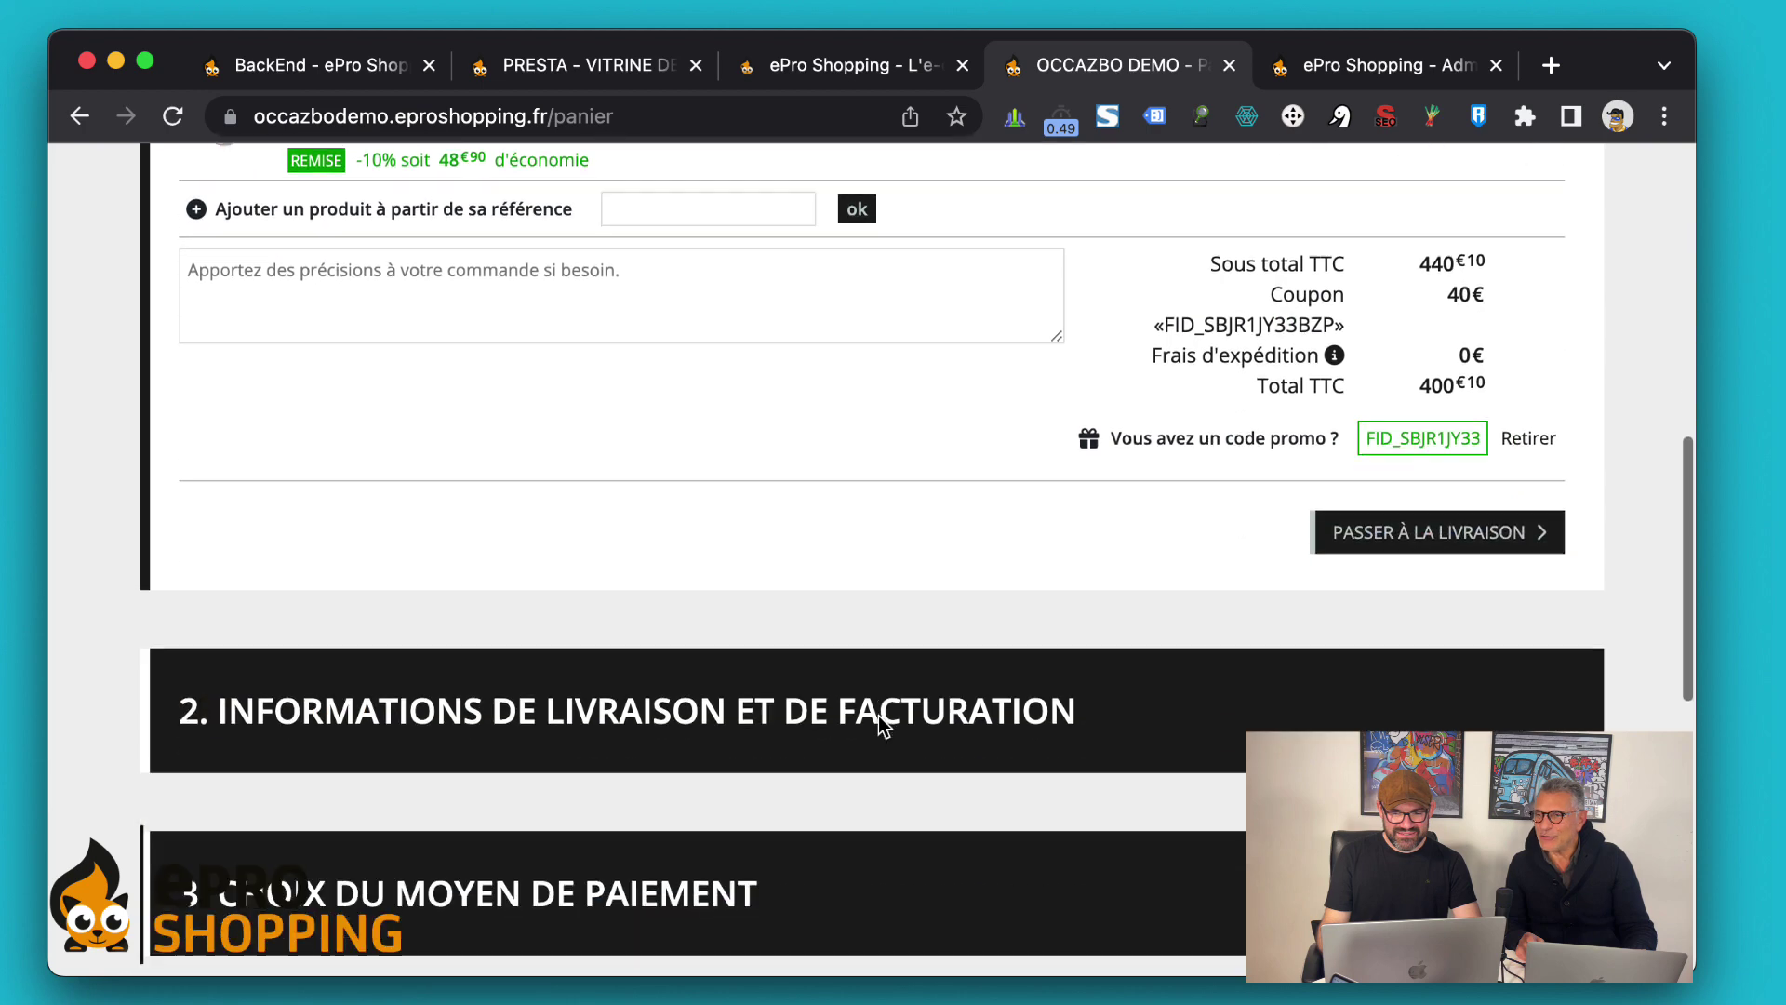
scroll(878, 716, up, 5)
scroll(878, 716, down, 1)
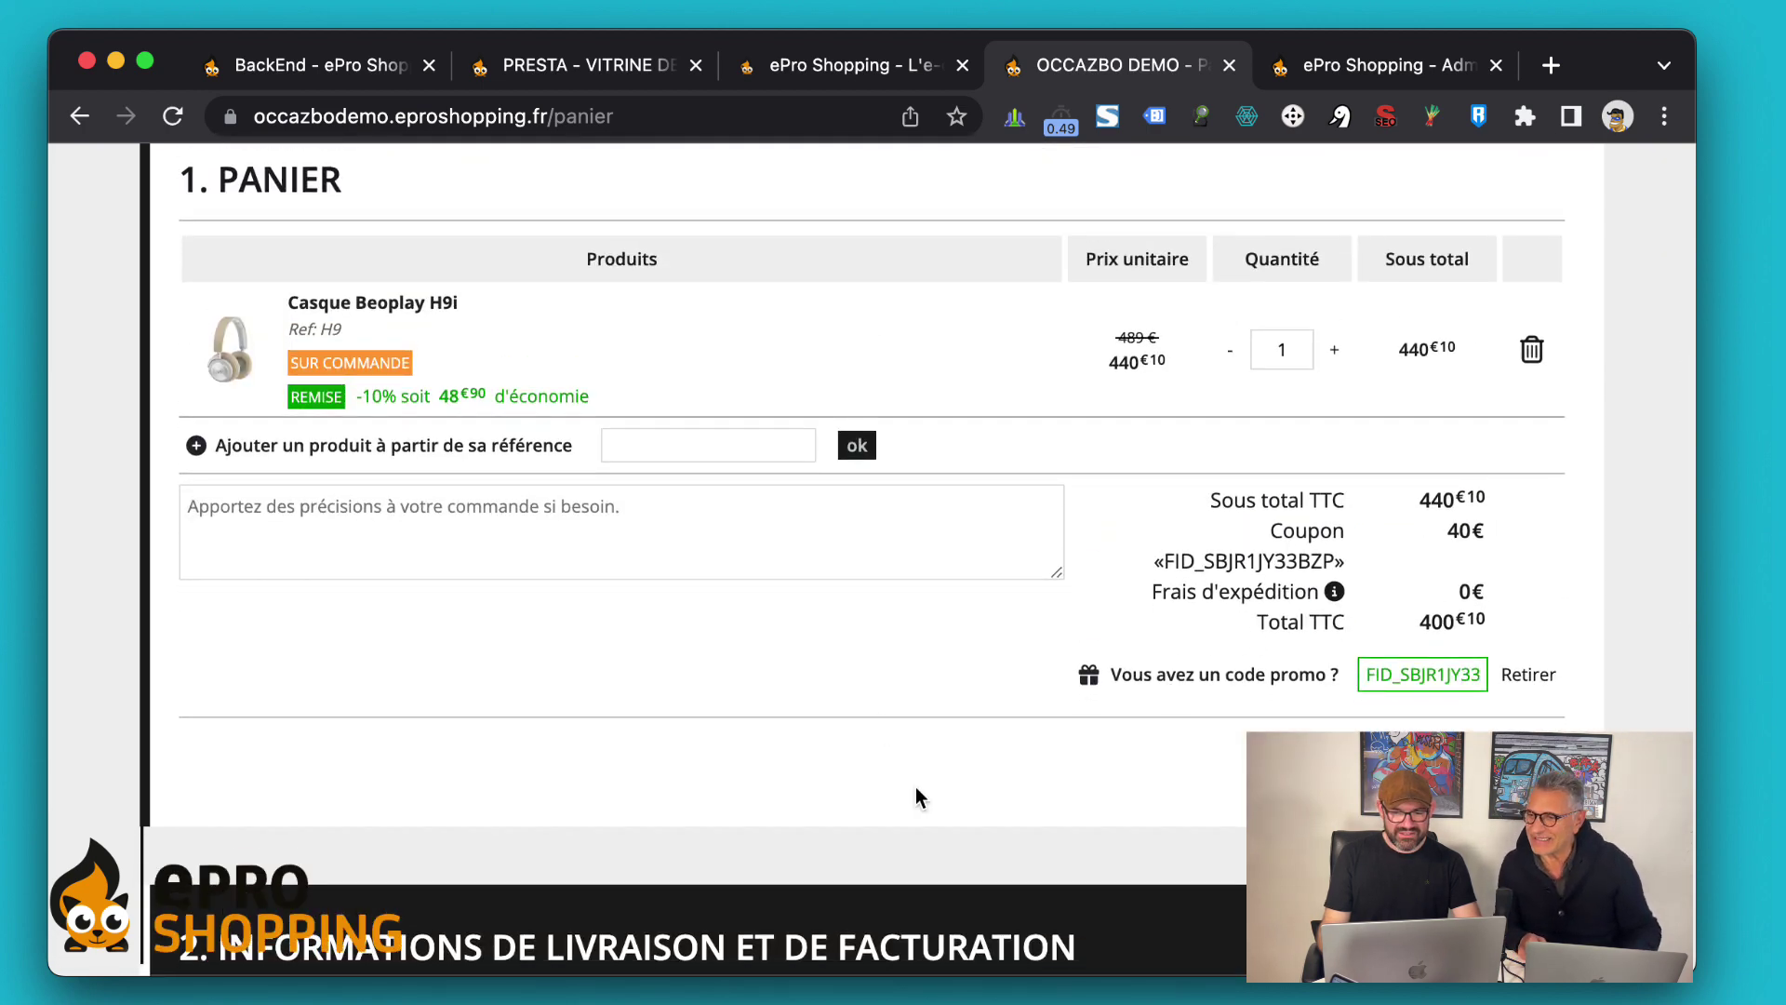
scroll(916, 790, down, 2)
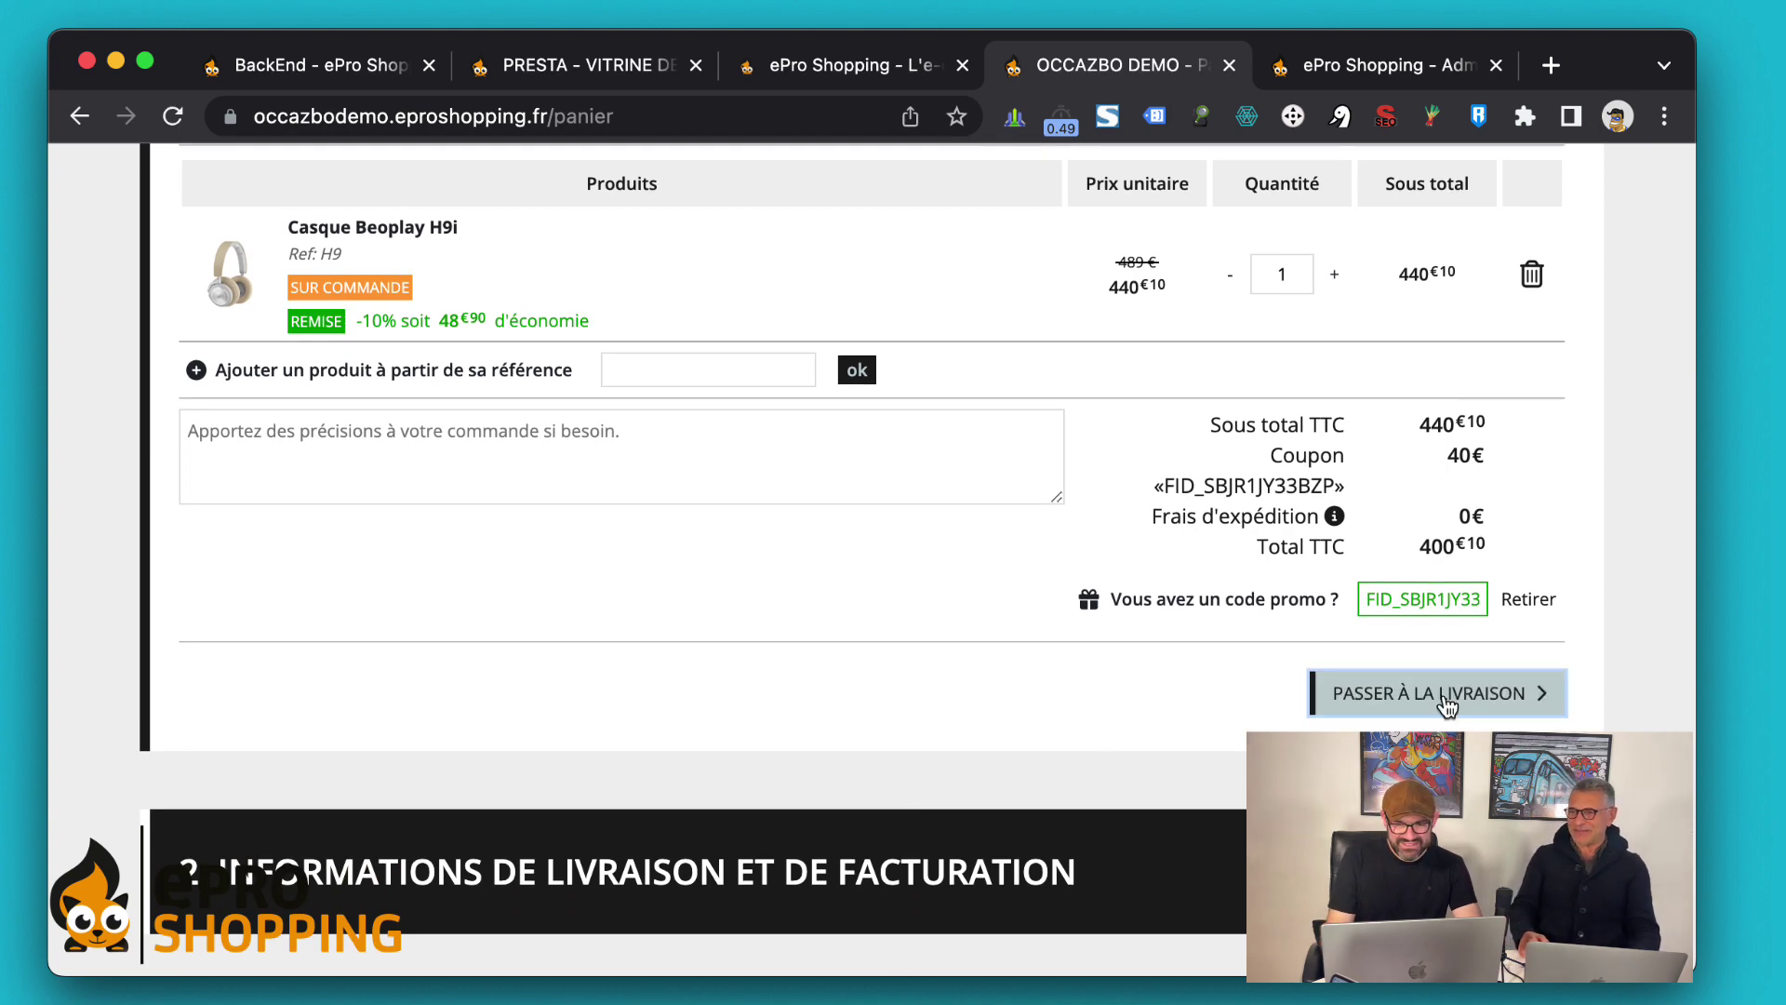
click(1446, 704)
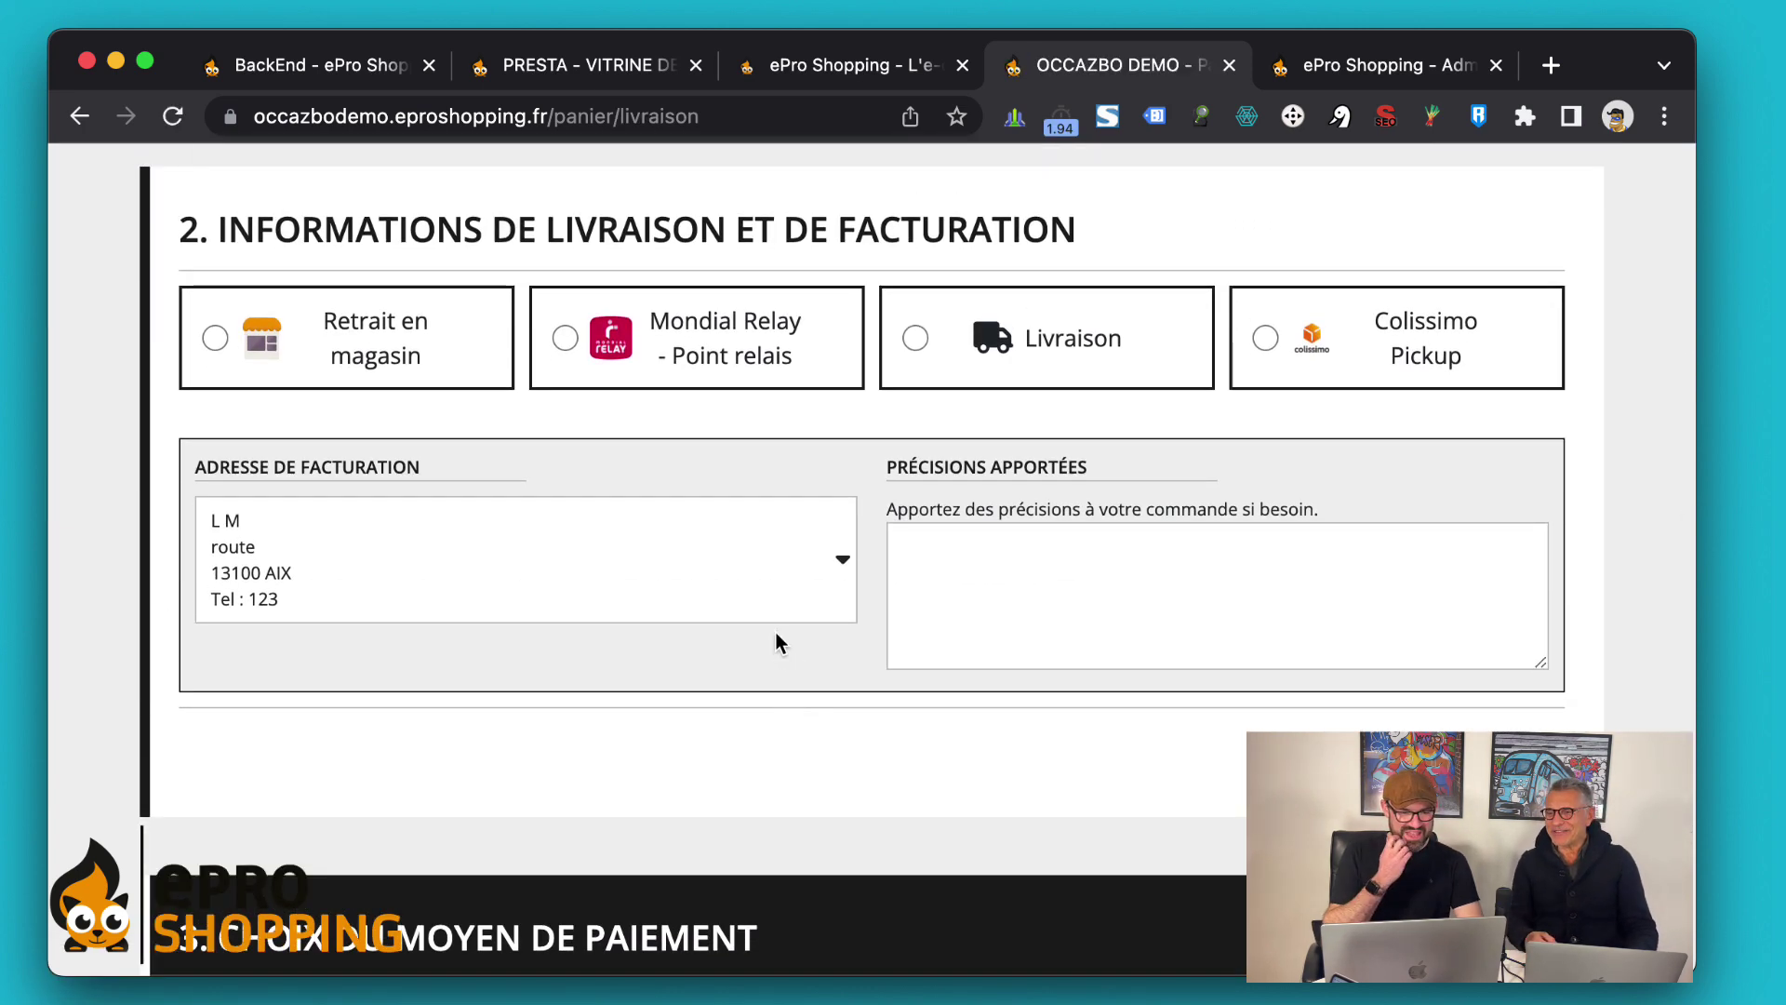
Choose Retrait en magasin (in-store pickup) as the delivery method
click(409, 340)
scroll(972, 547, down, 3)
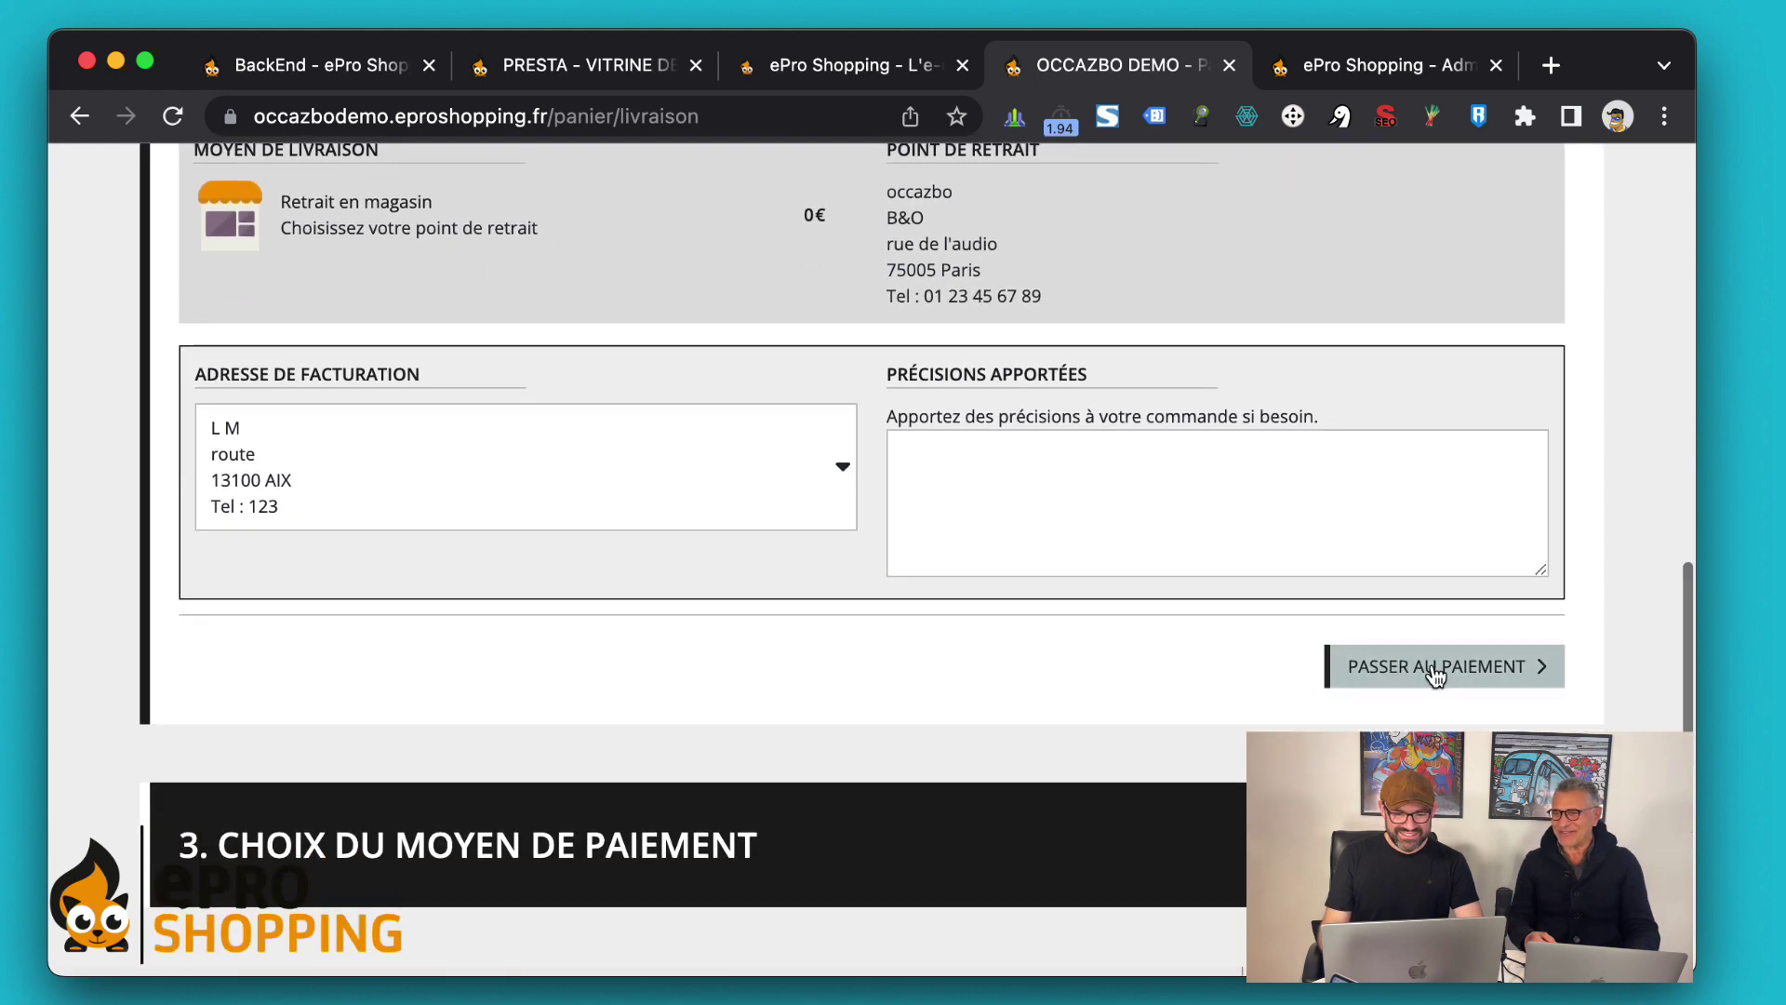
click(1438, 667)
Confirm and pay the 400,10 € order by cheque, then view it in the customer area
scroll(985, 487, down, 7)
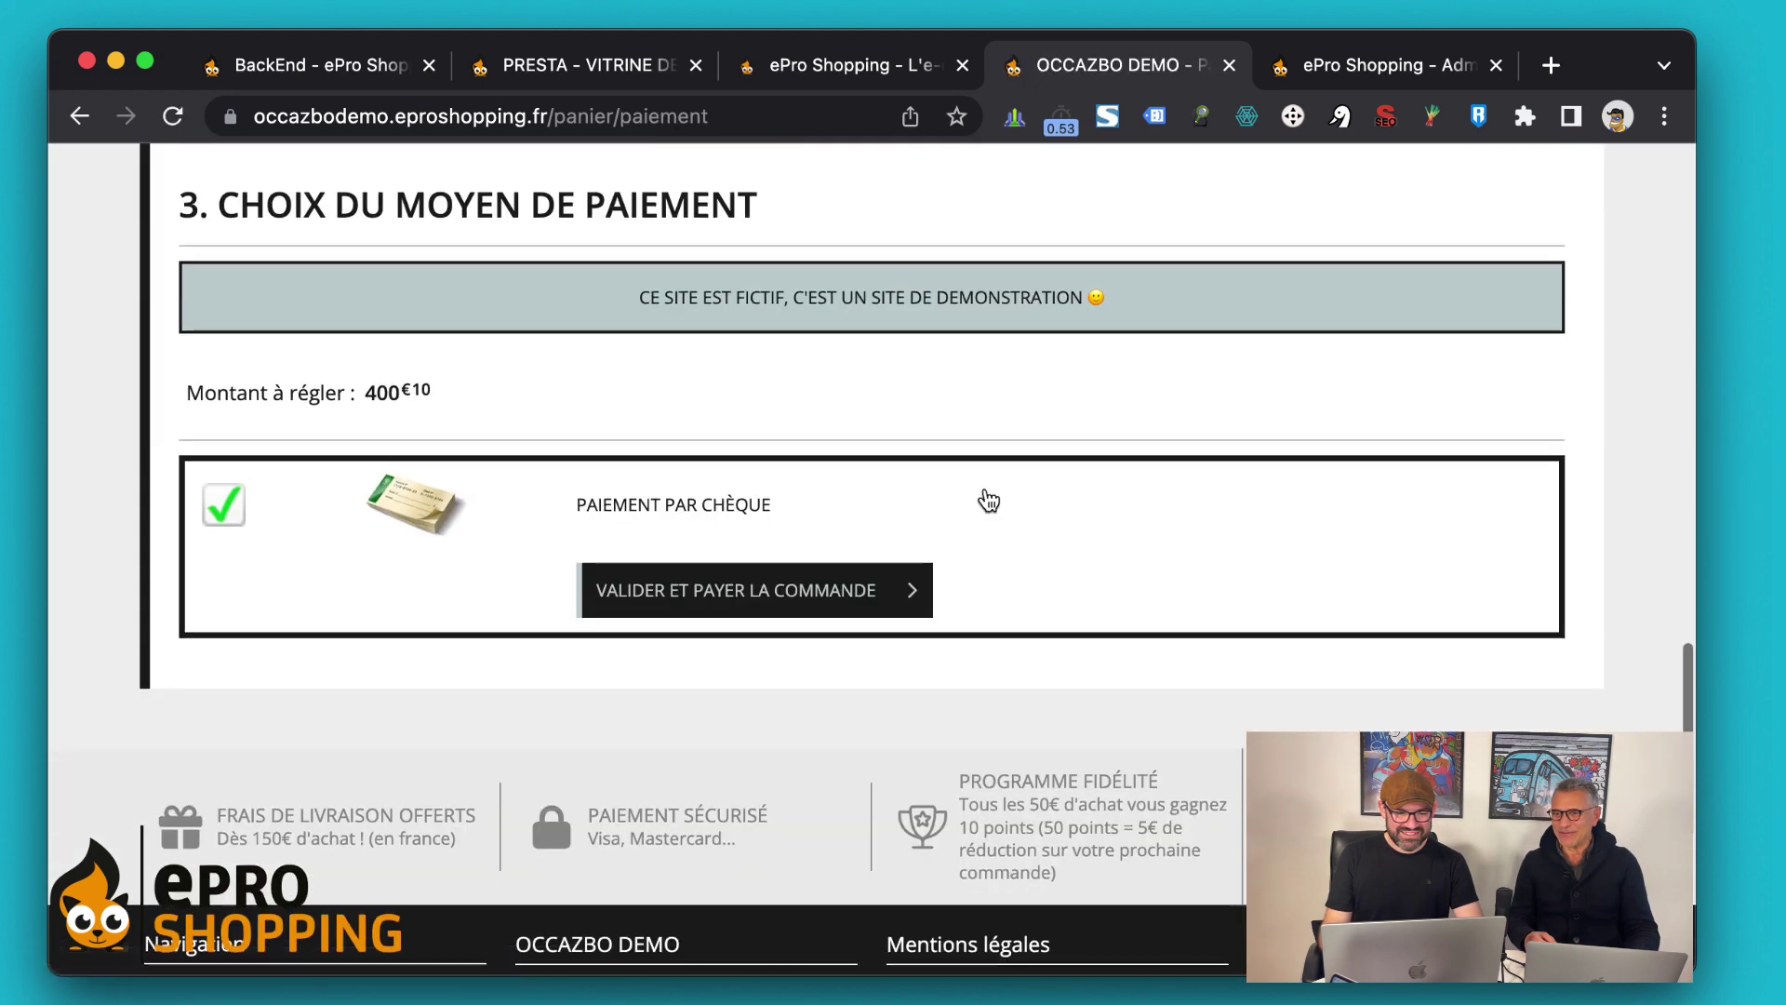
click(789, 502)
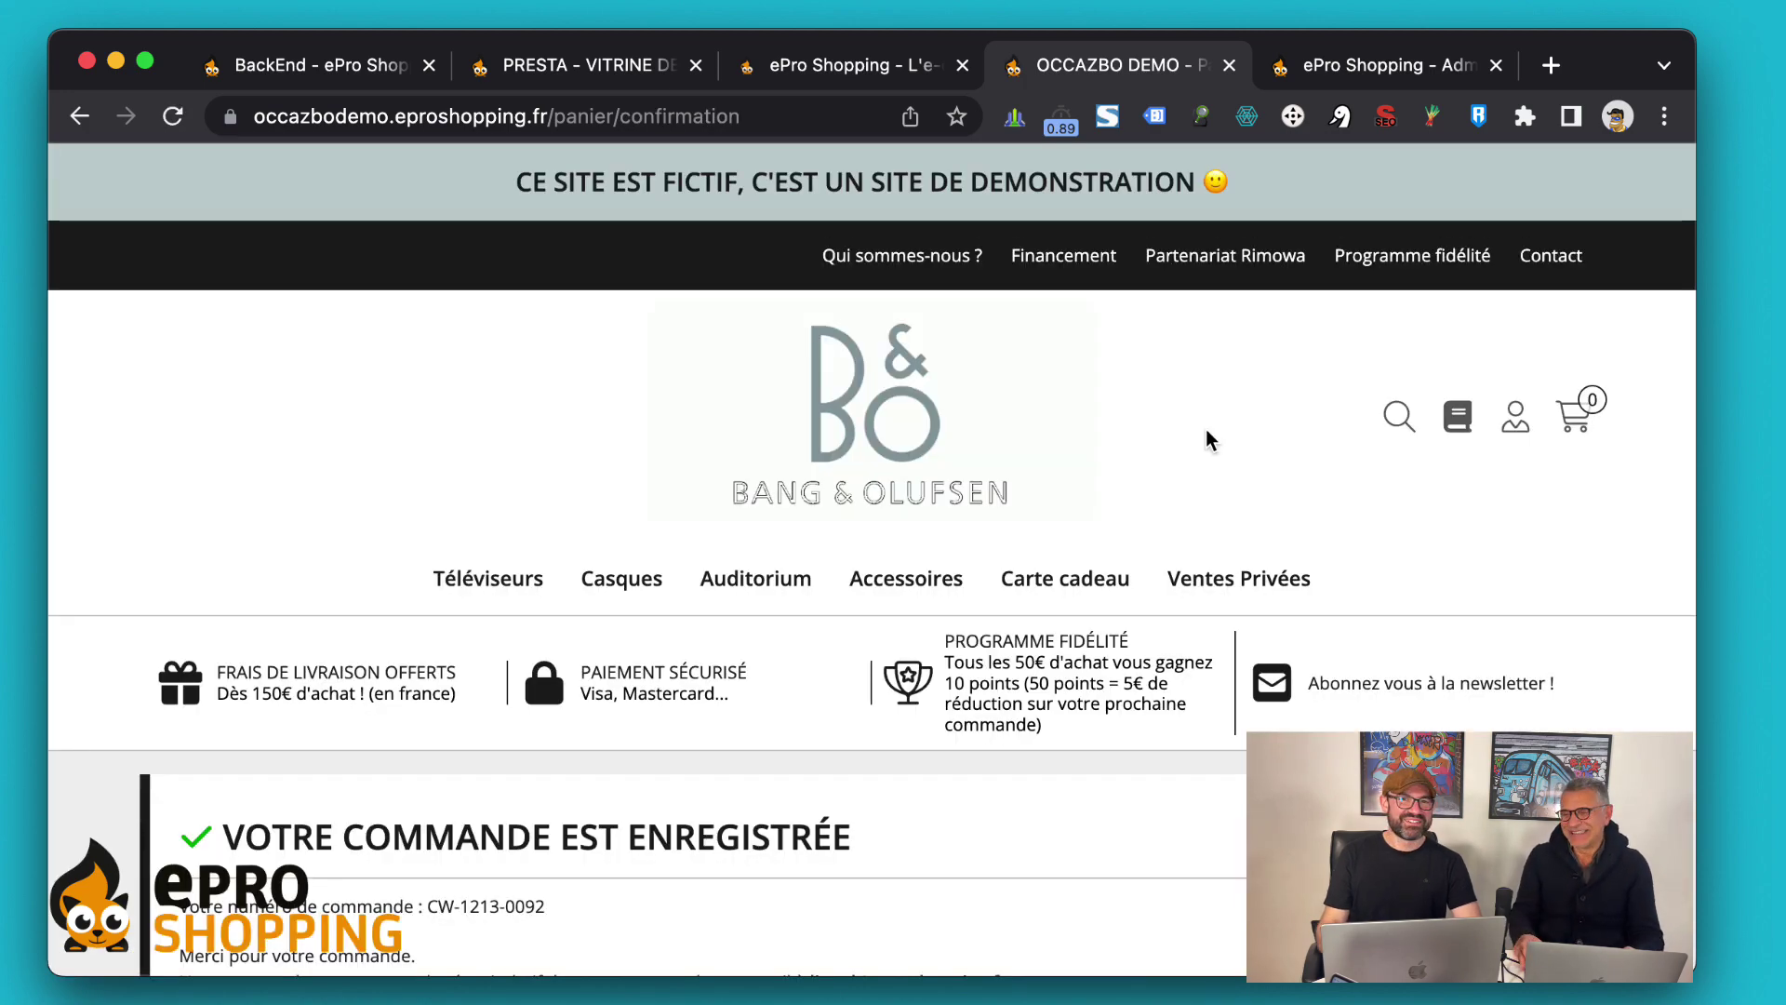
scroll(1206, 437, down, 8)
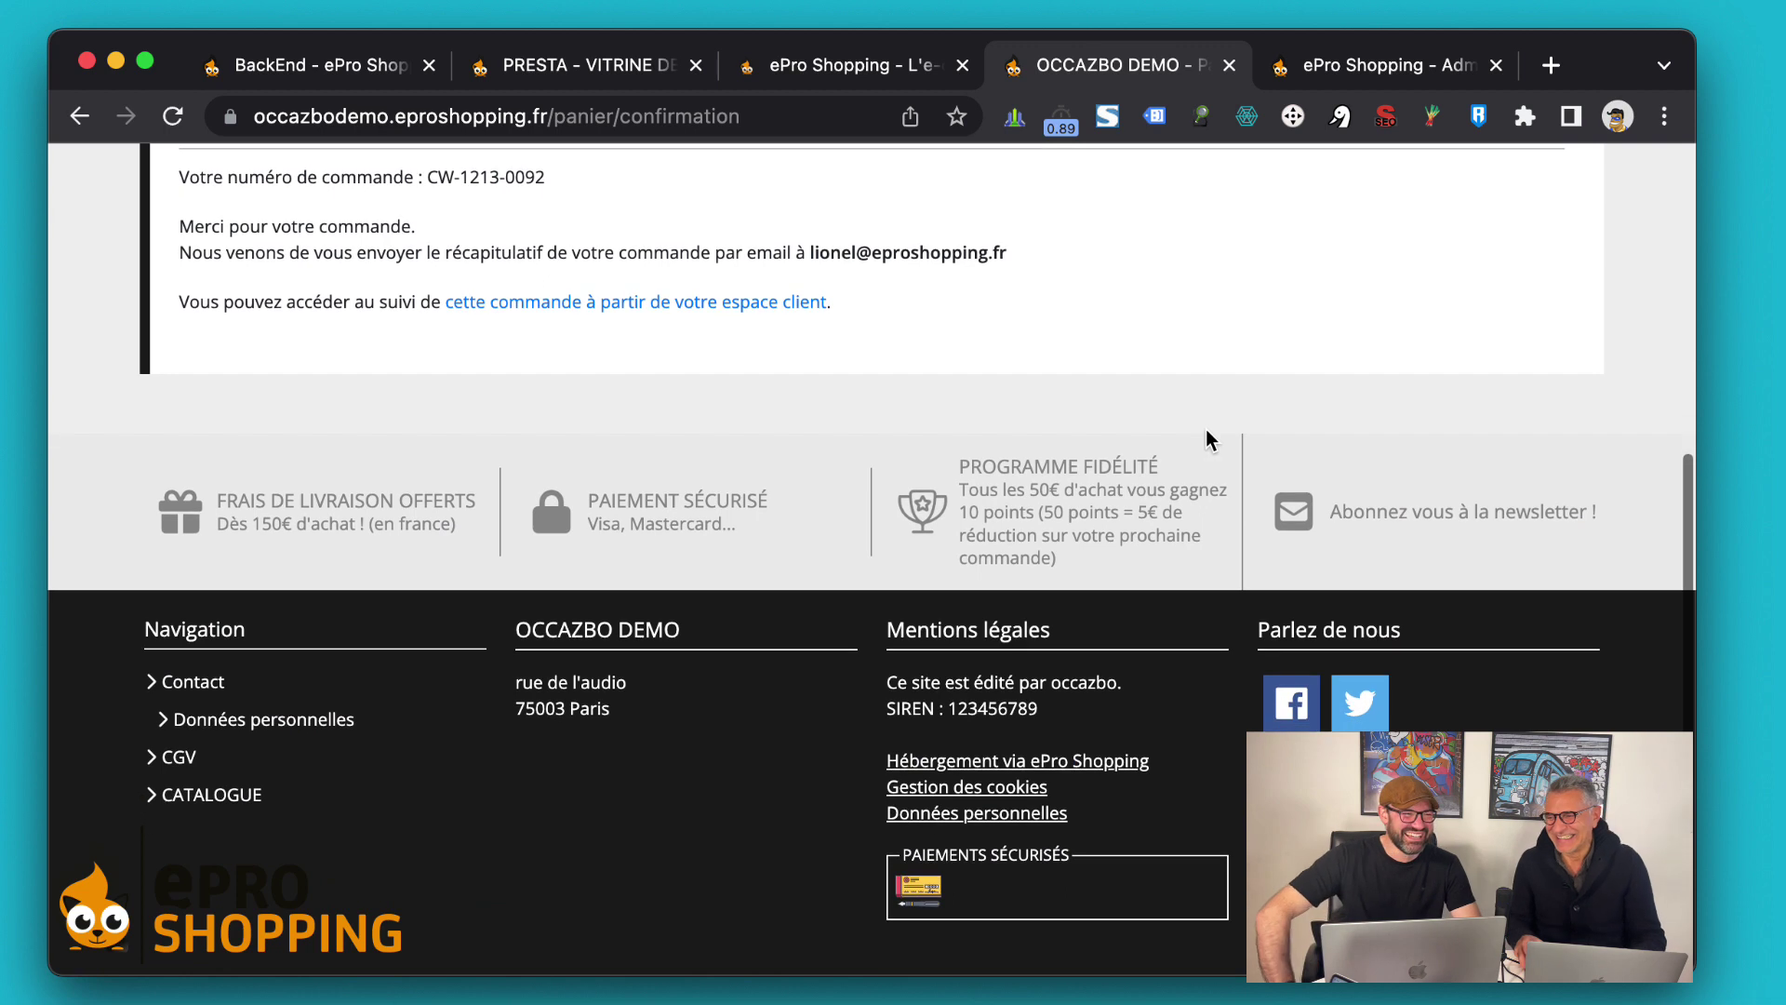
scroll(1206, 428, up, 2)
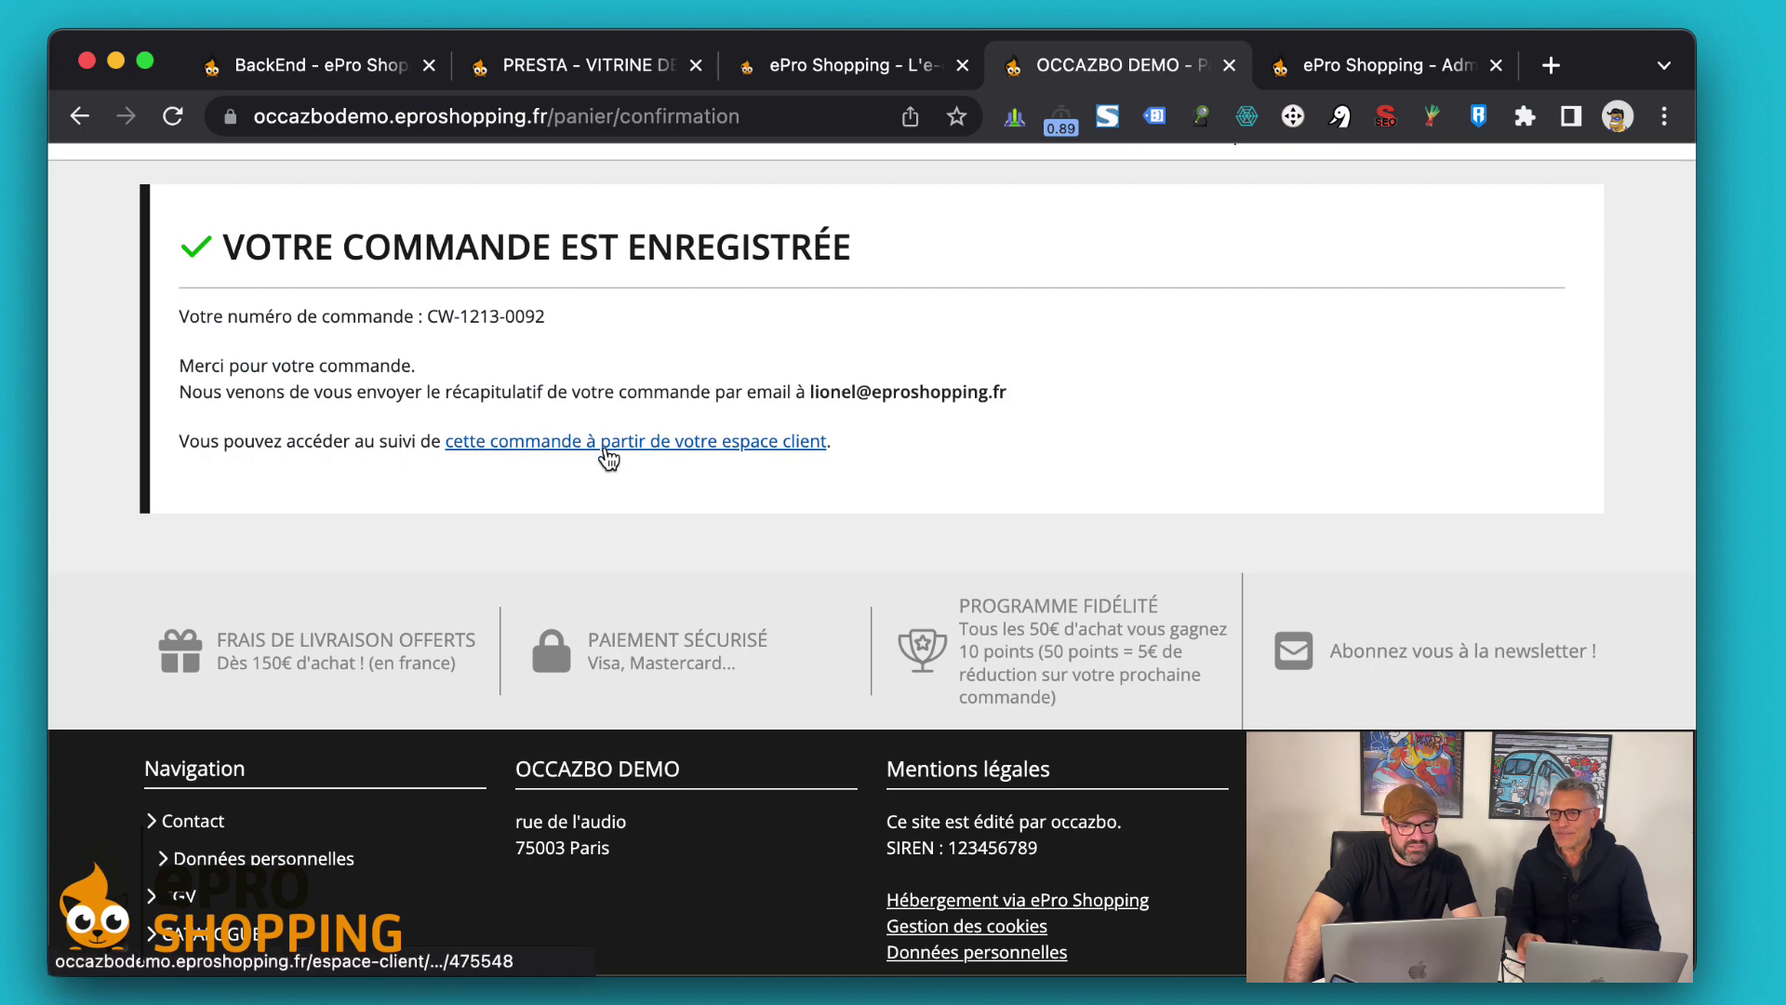
click(605, 446)
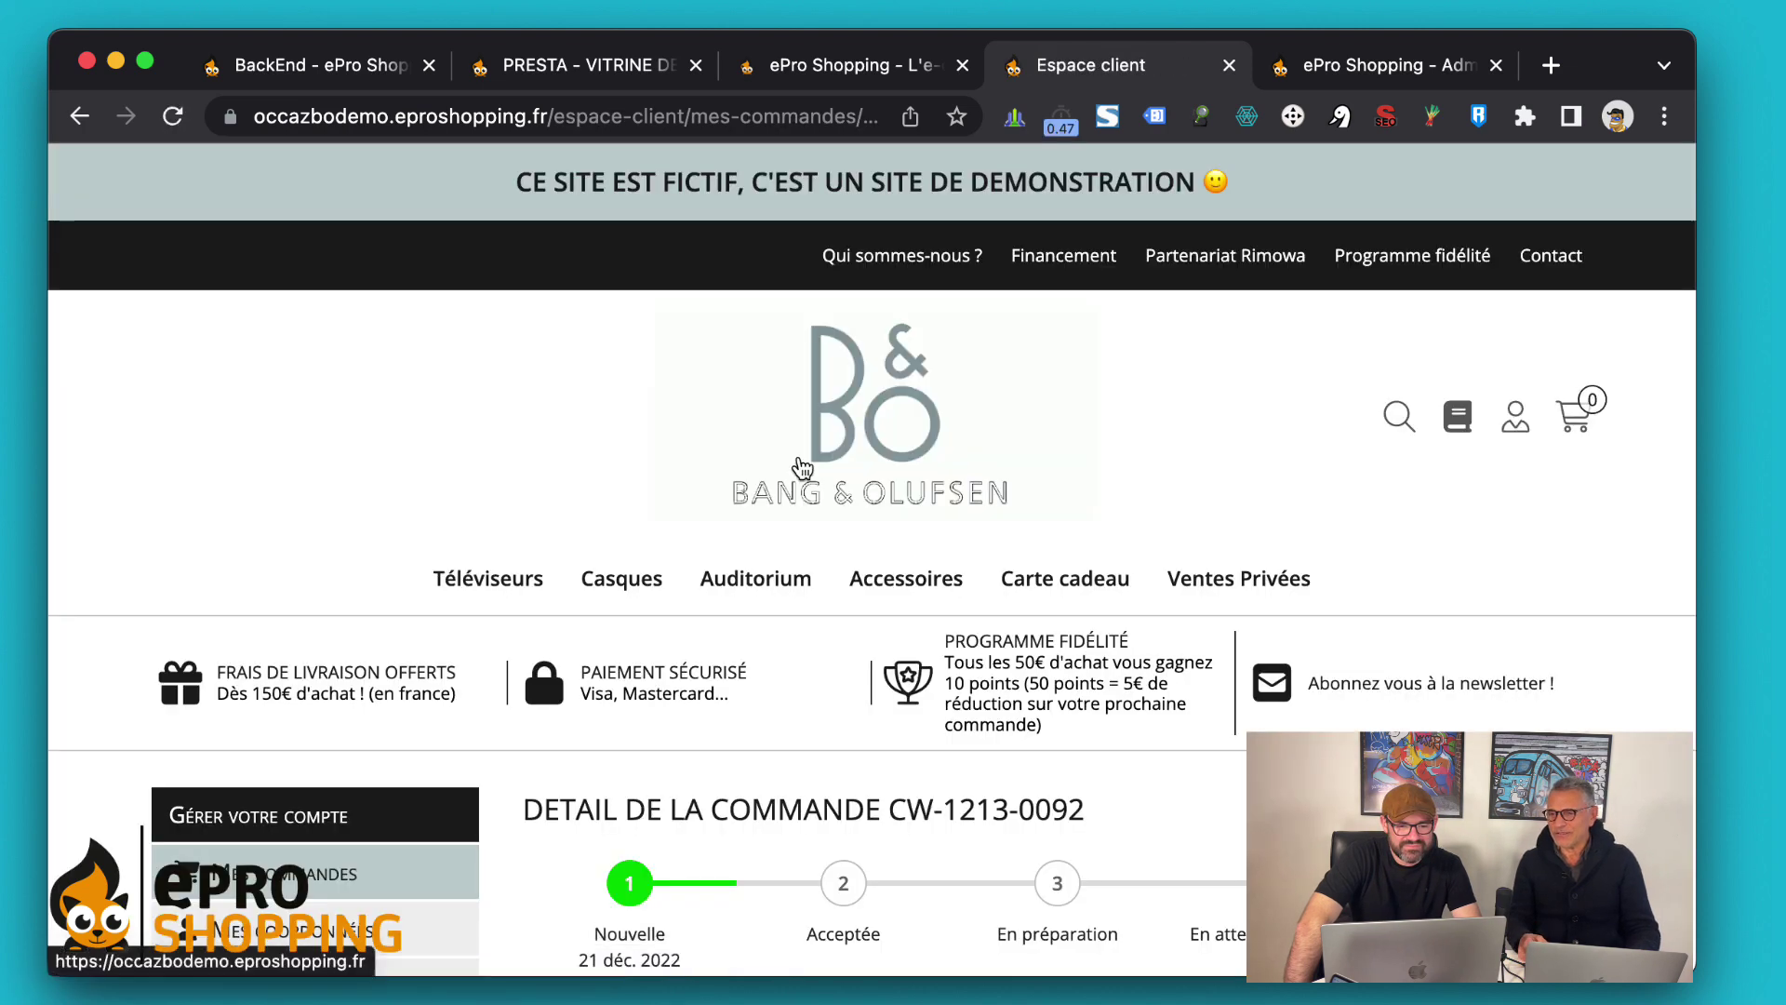
Open the customer's Mes points fidélité page showing 250 points converted
scroll(802, 468, down, 3)
scroll(818, 493, down, 7)
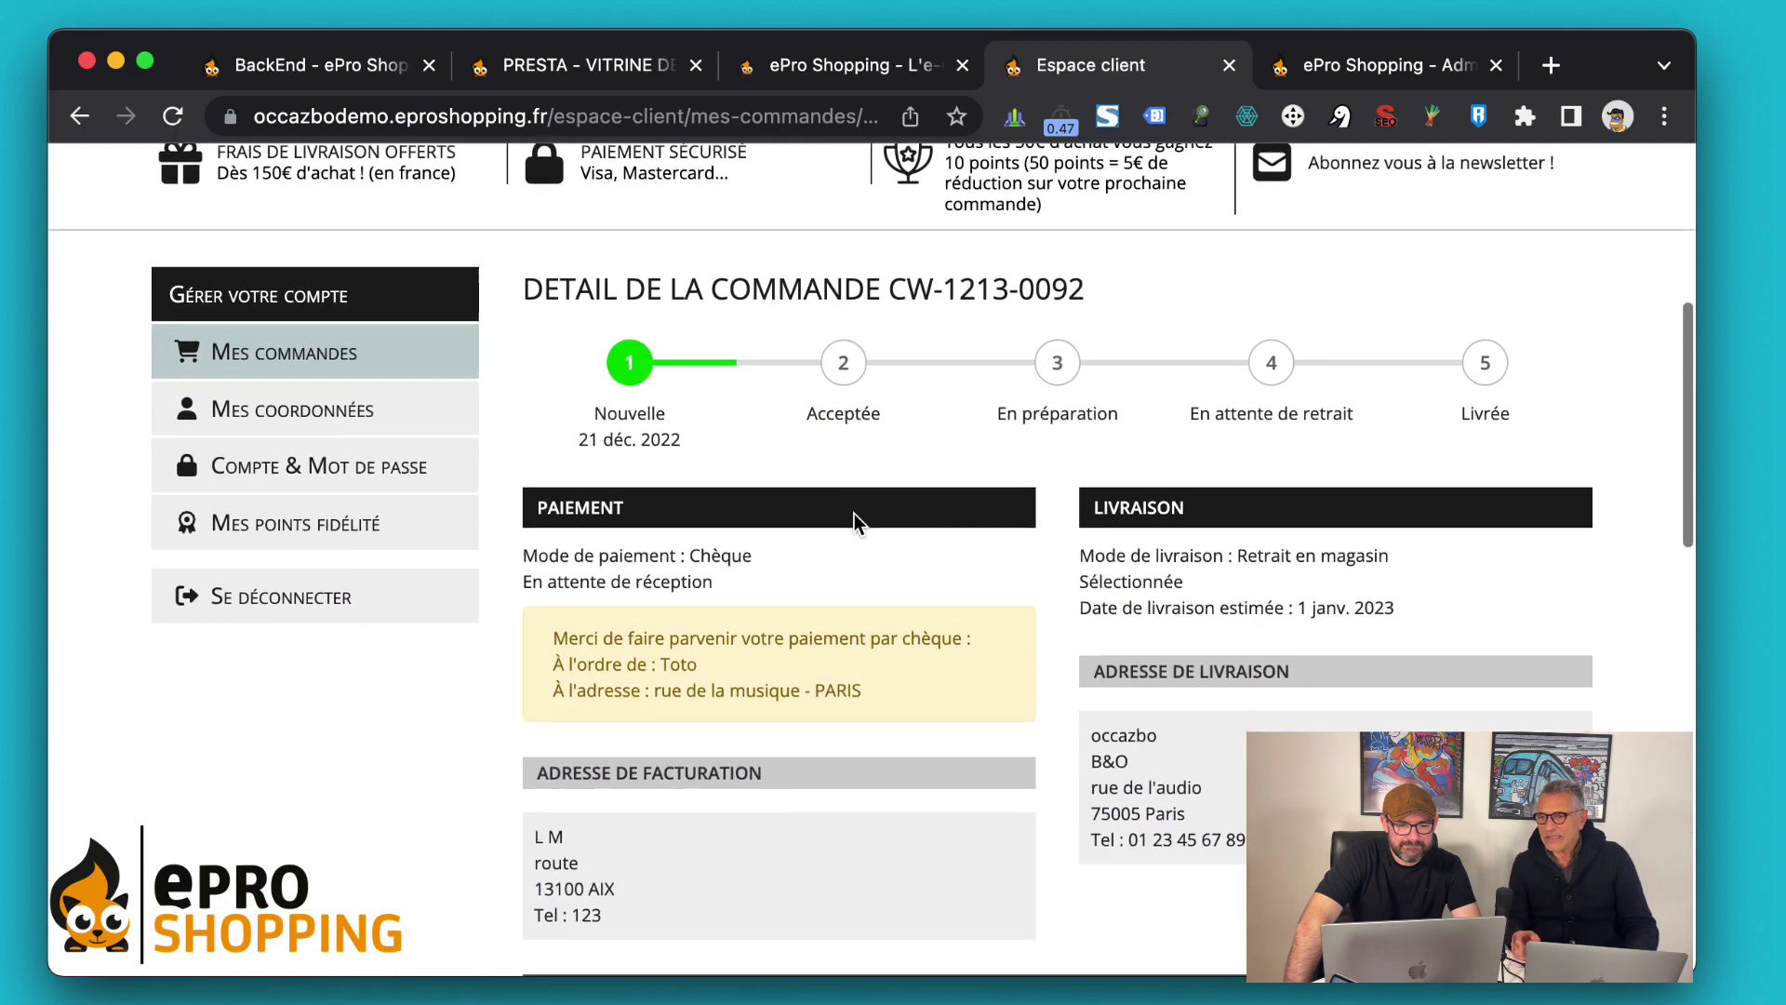
scroll(851, 512, up, 8)
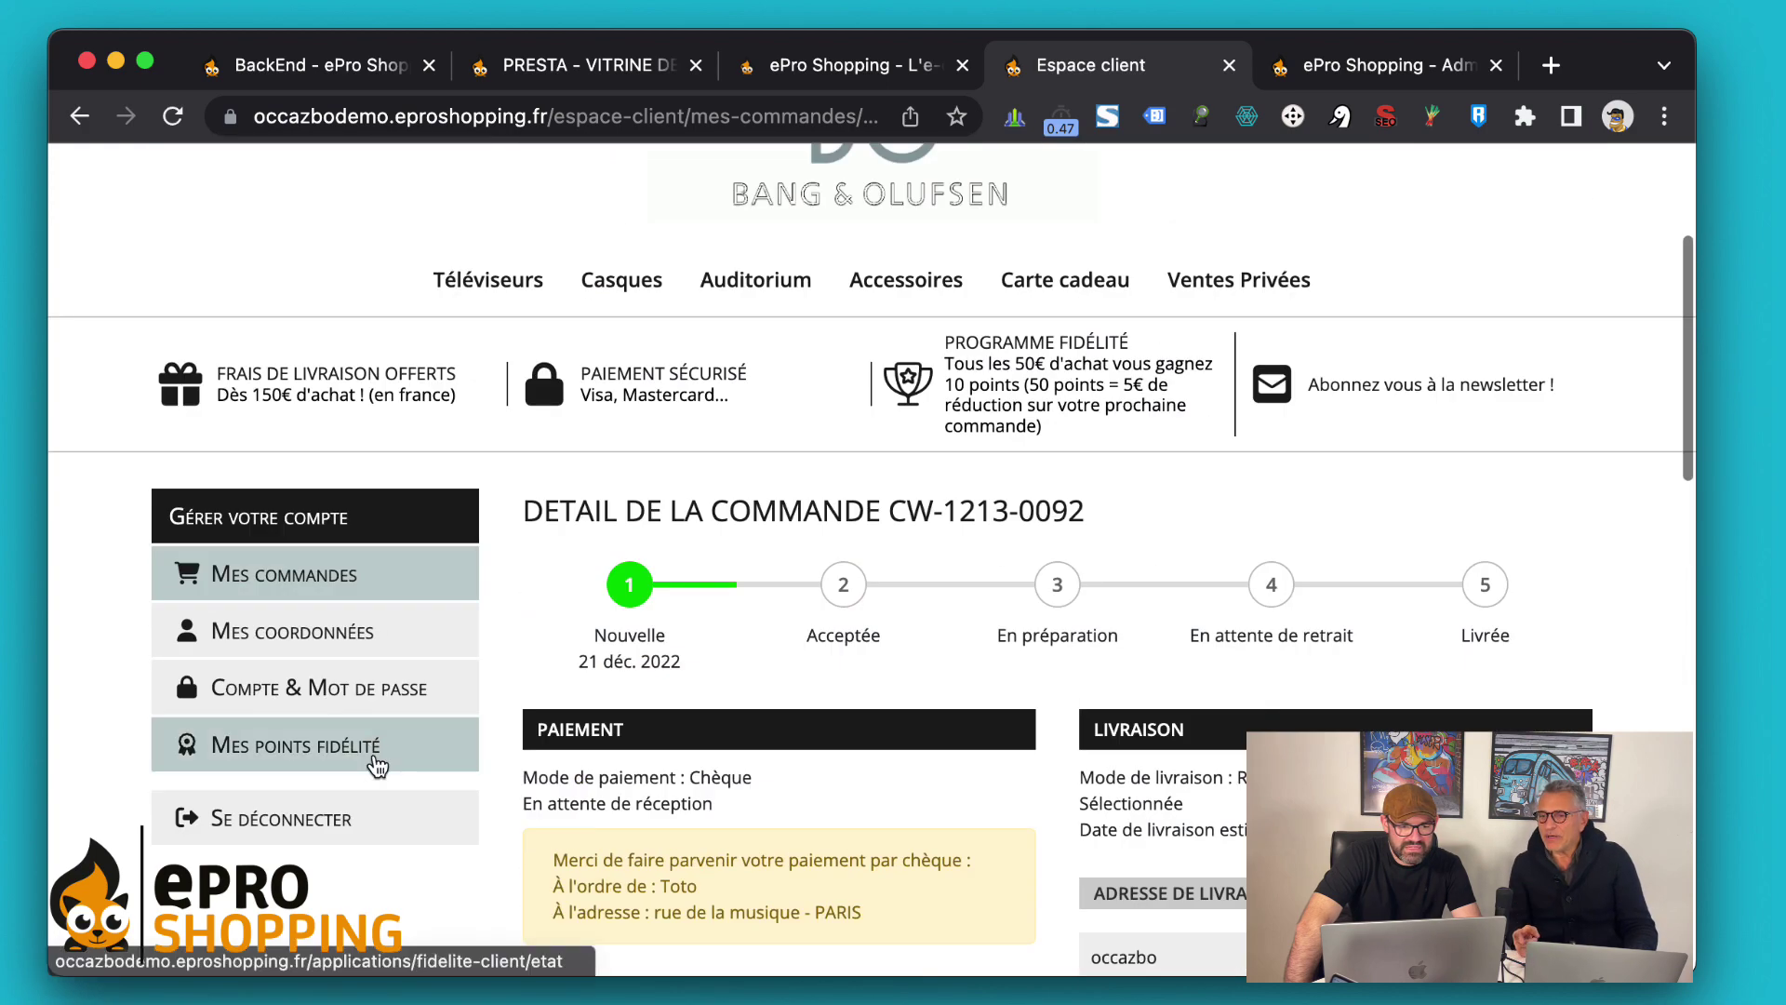
click(274, 733)
scroll(707, 532, down, 7)
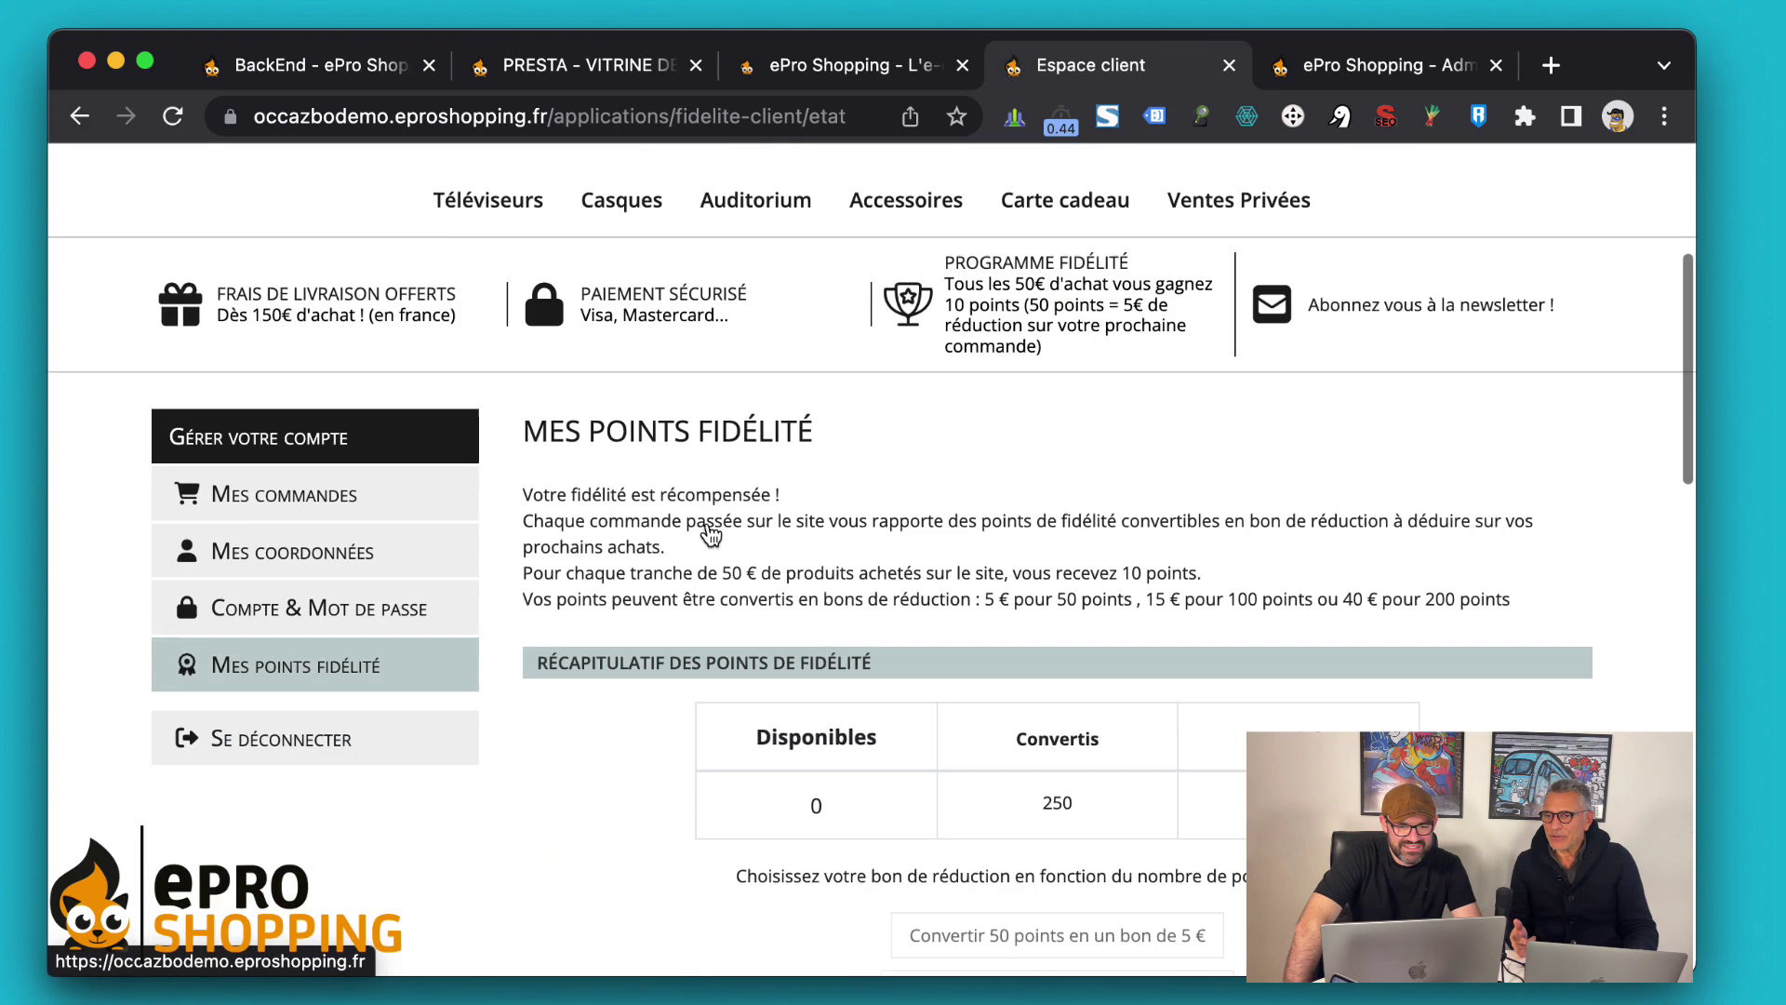
scroll(709, 533, down, 1)
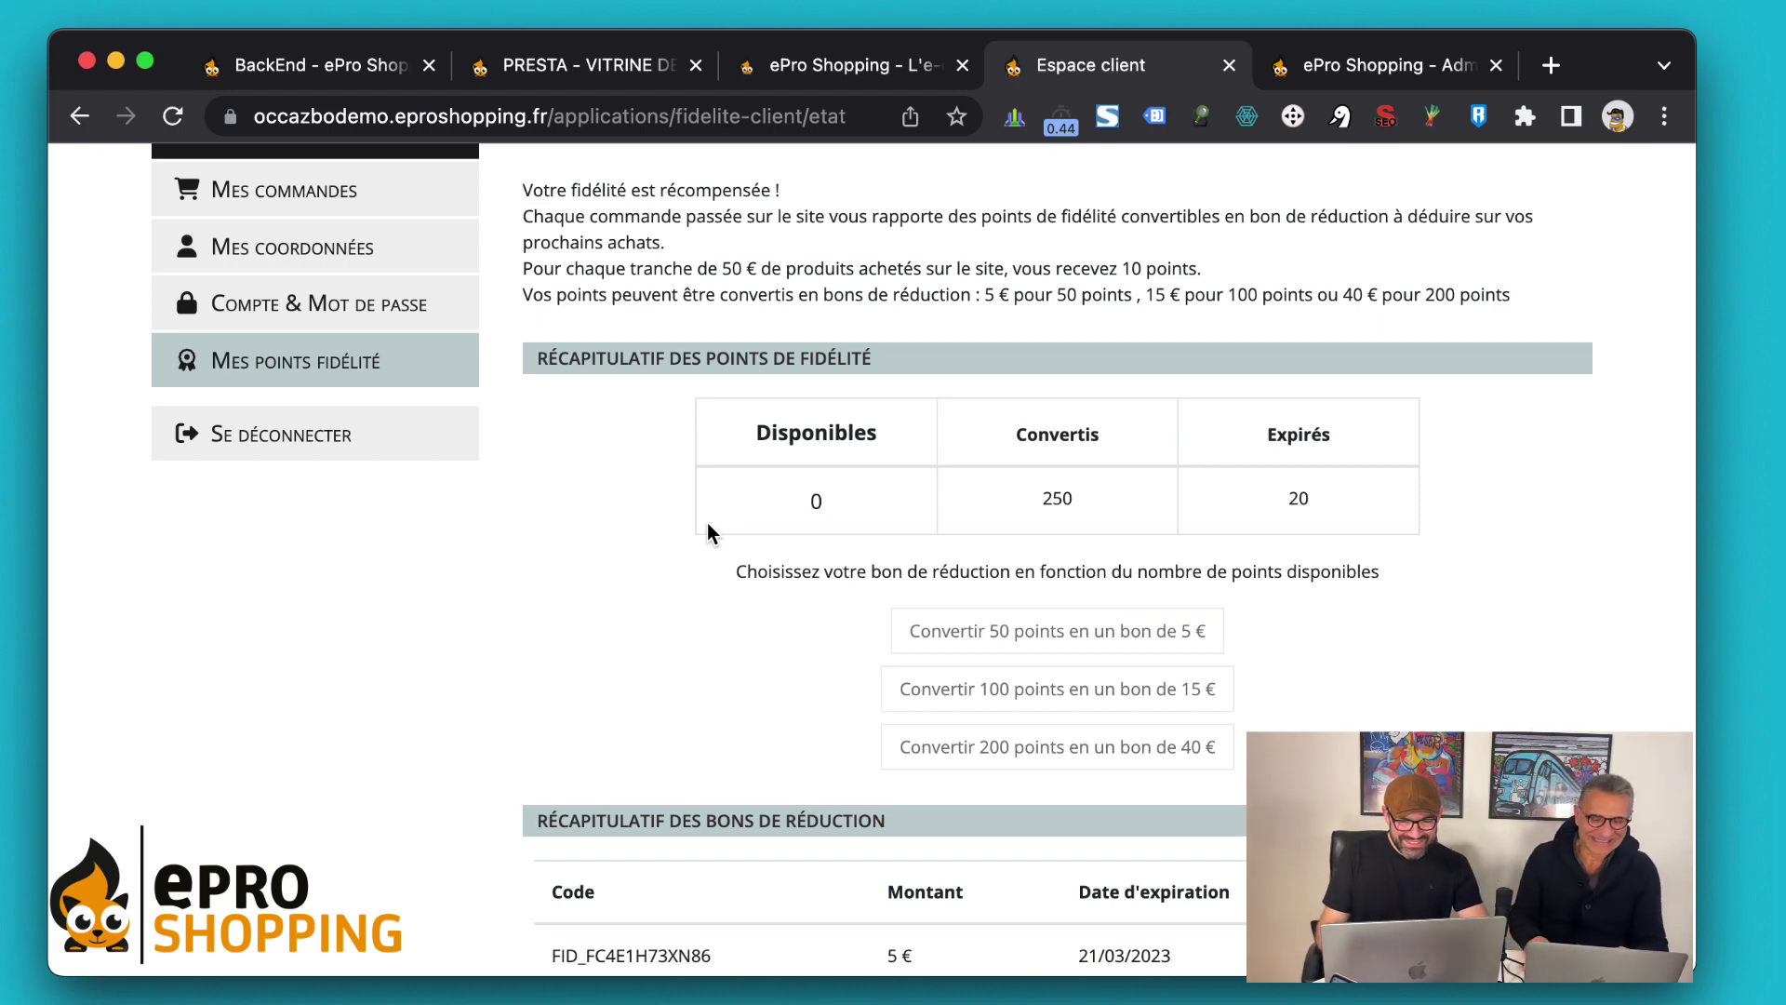
In the admin back office, list orders via Commandes > Je gère mes commandes
click(861, 65)
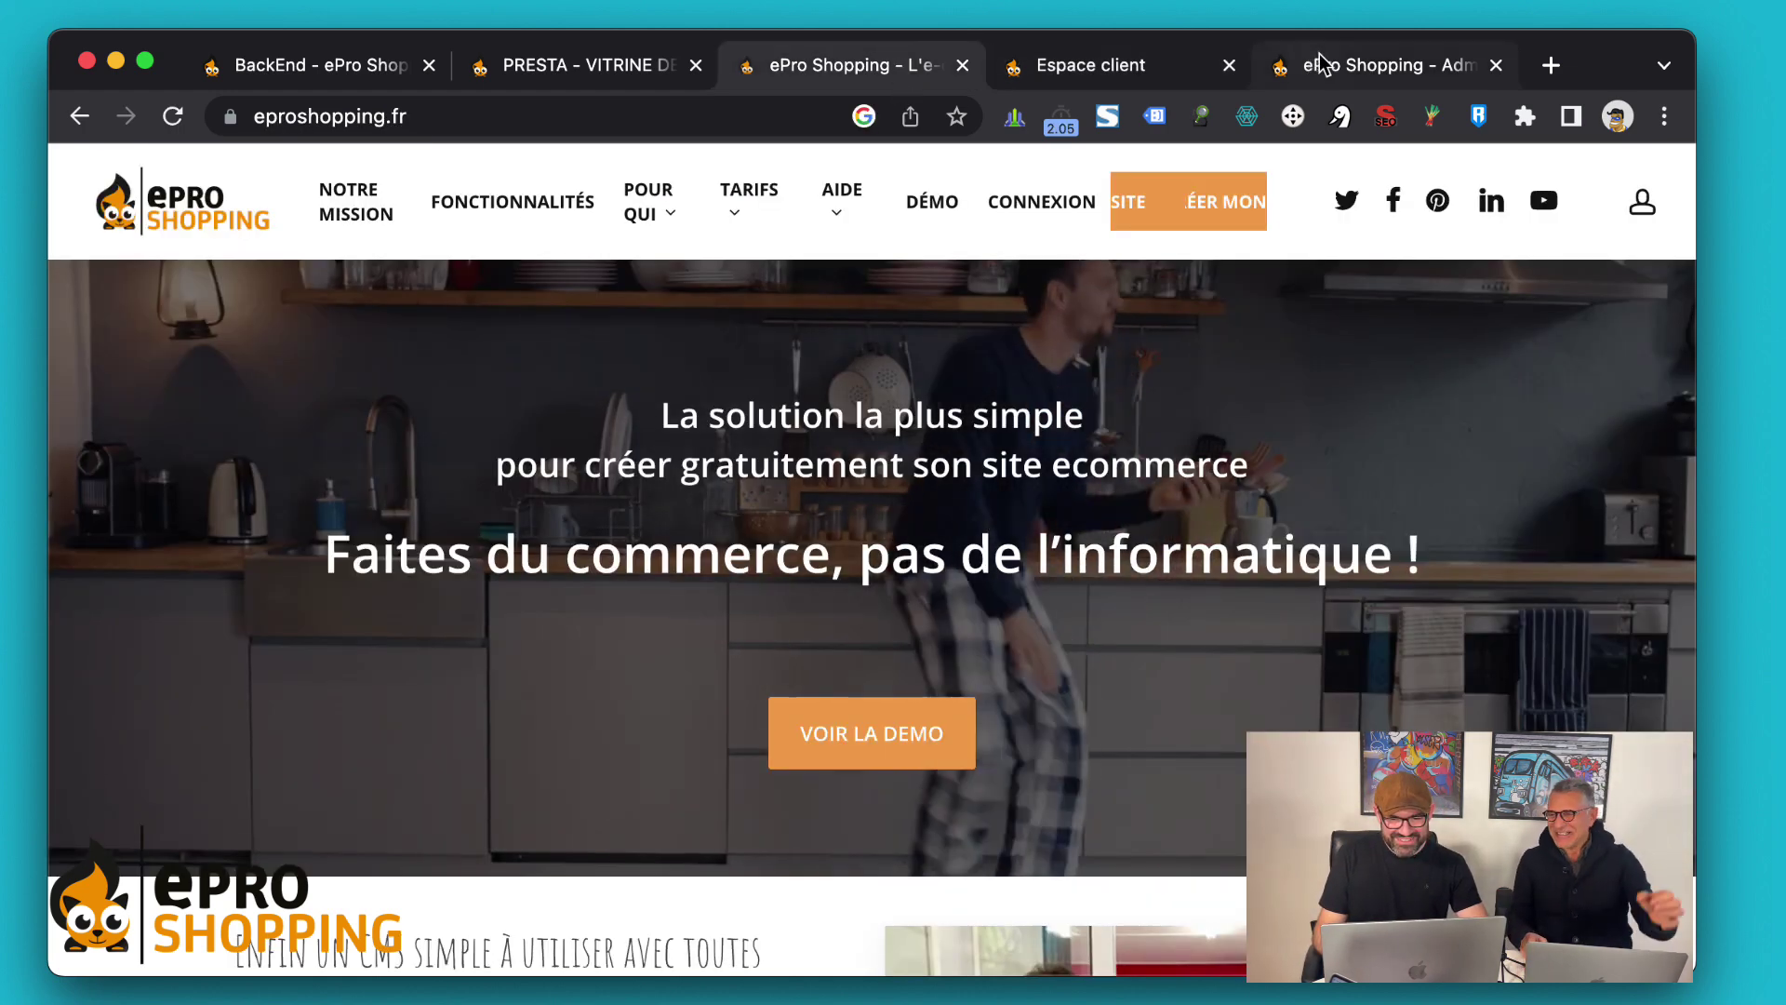
click(1381, 58)
scroll(1113, 607, up, 10)
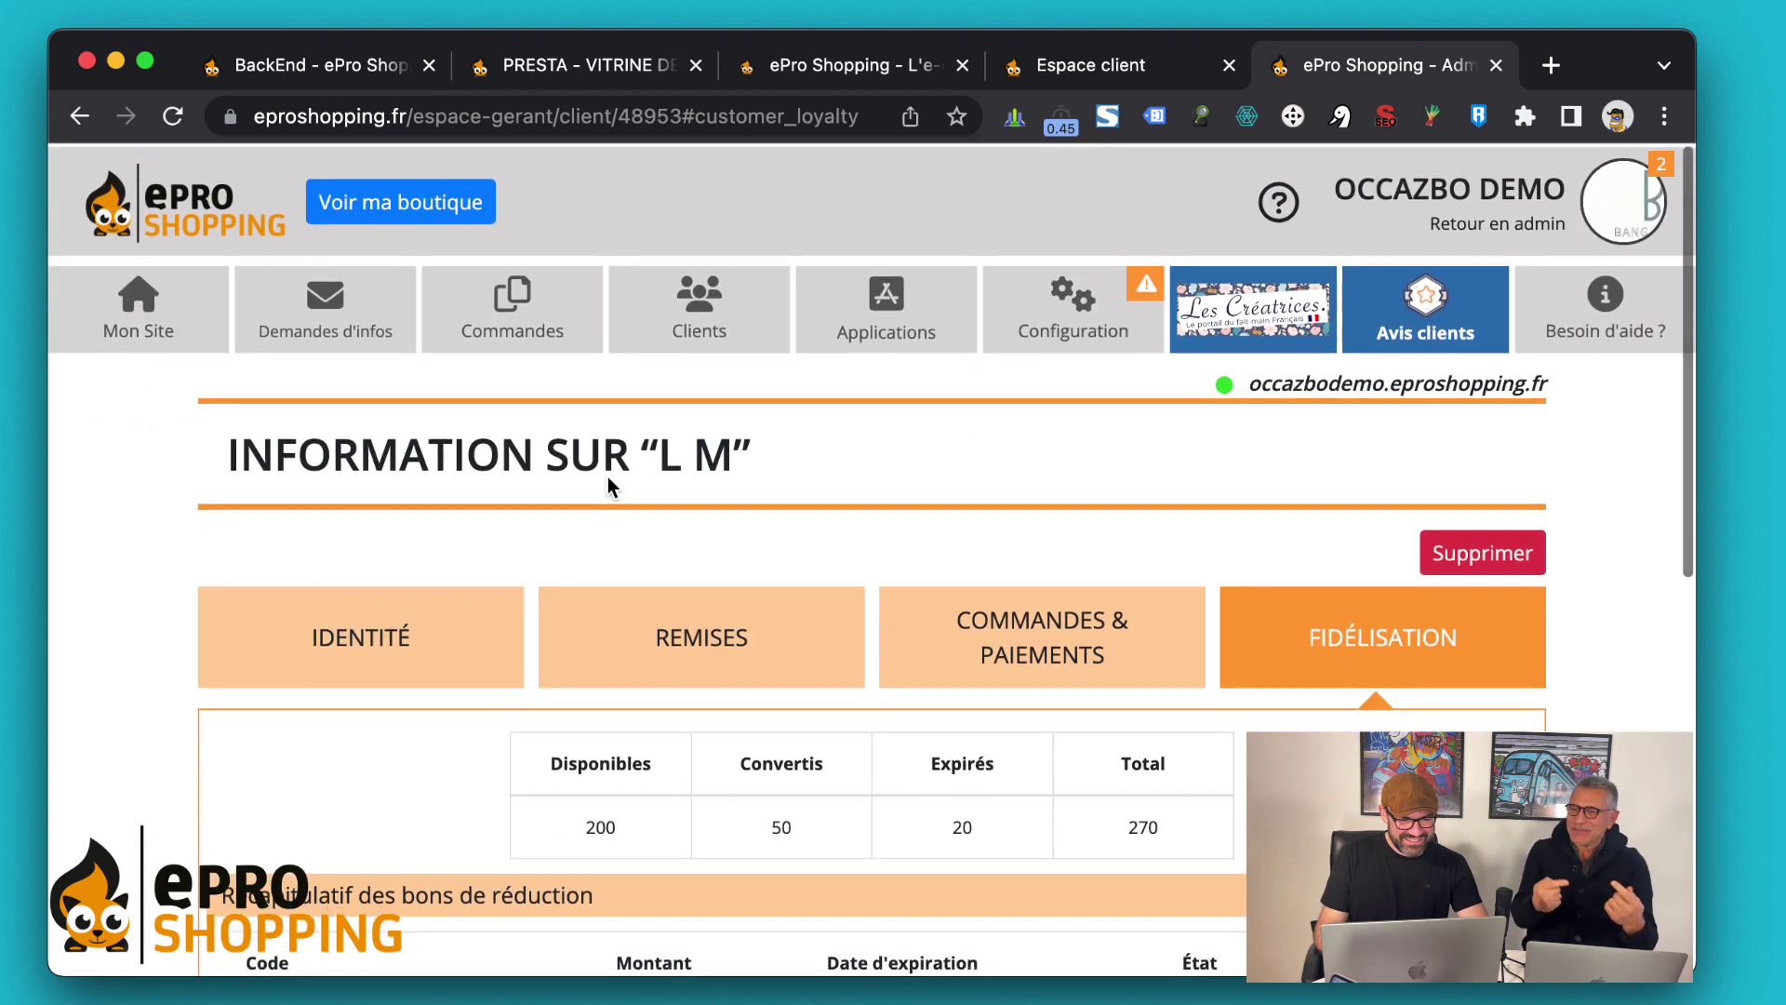
mouse_move(511, 307)
click(535, 749)
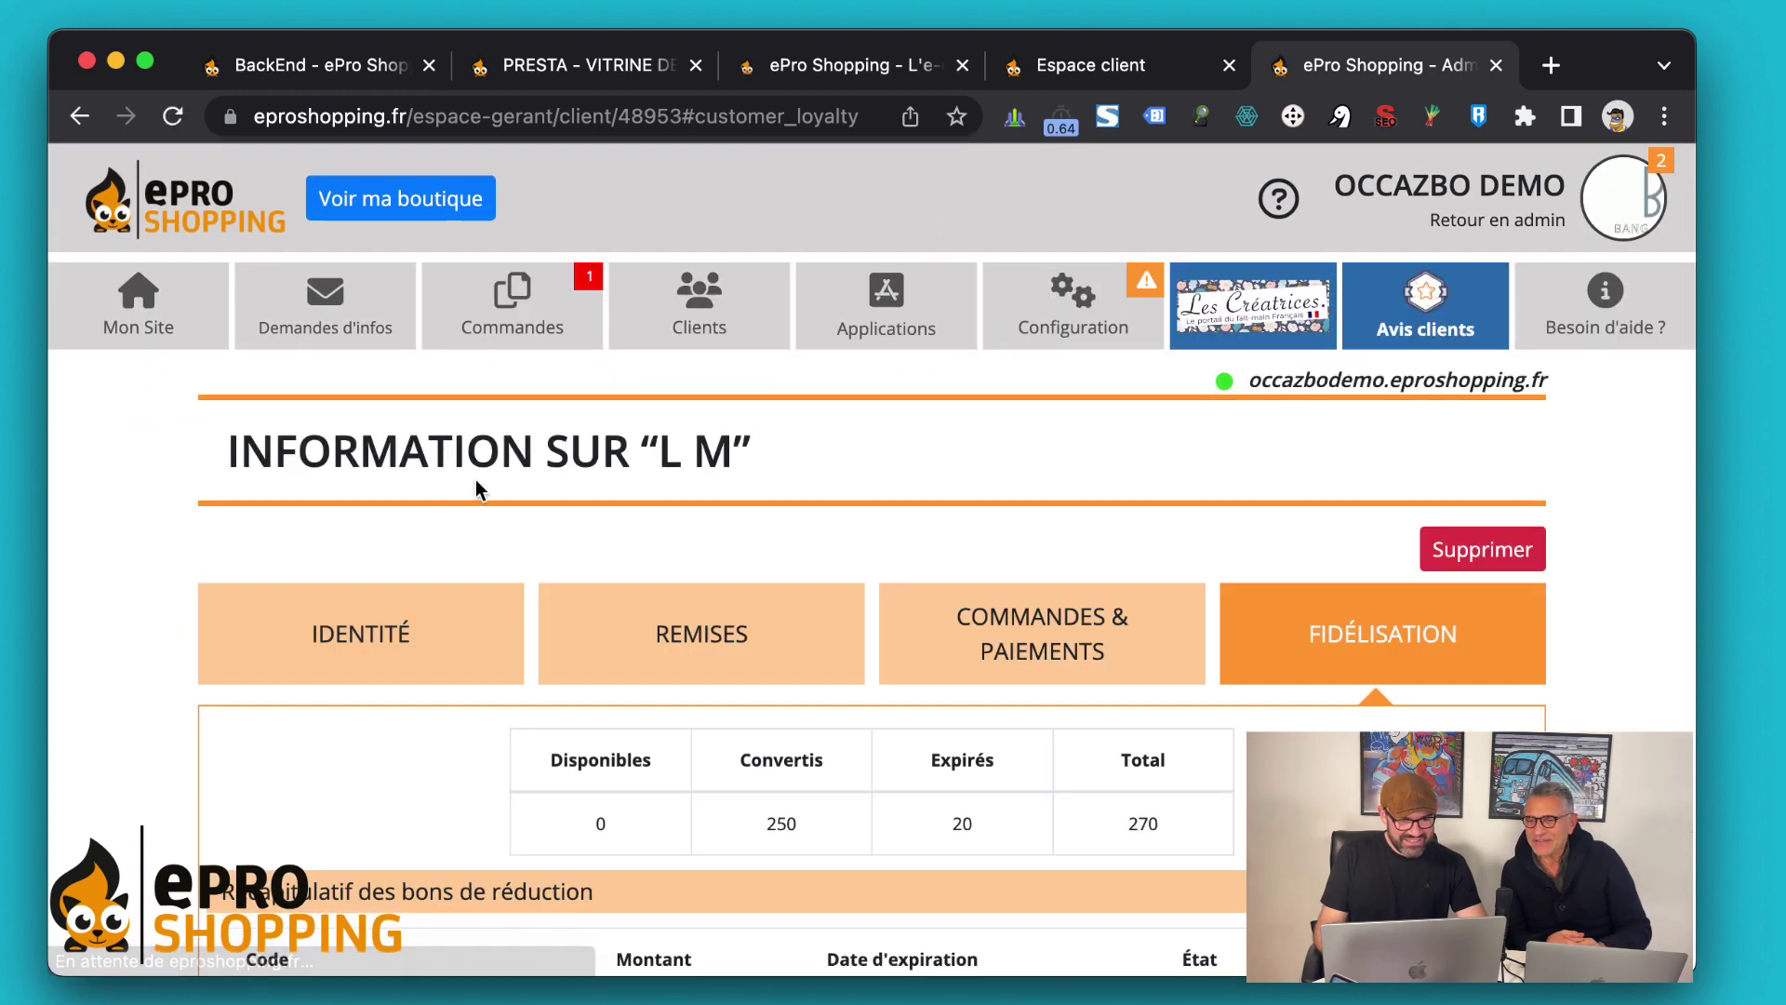
click(502, 307)
scroll(294, 565, down, 5)
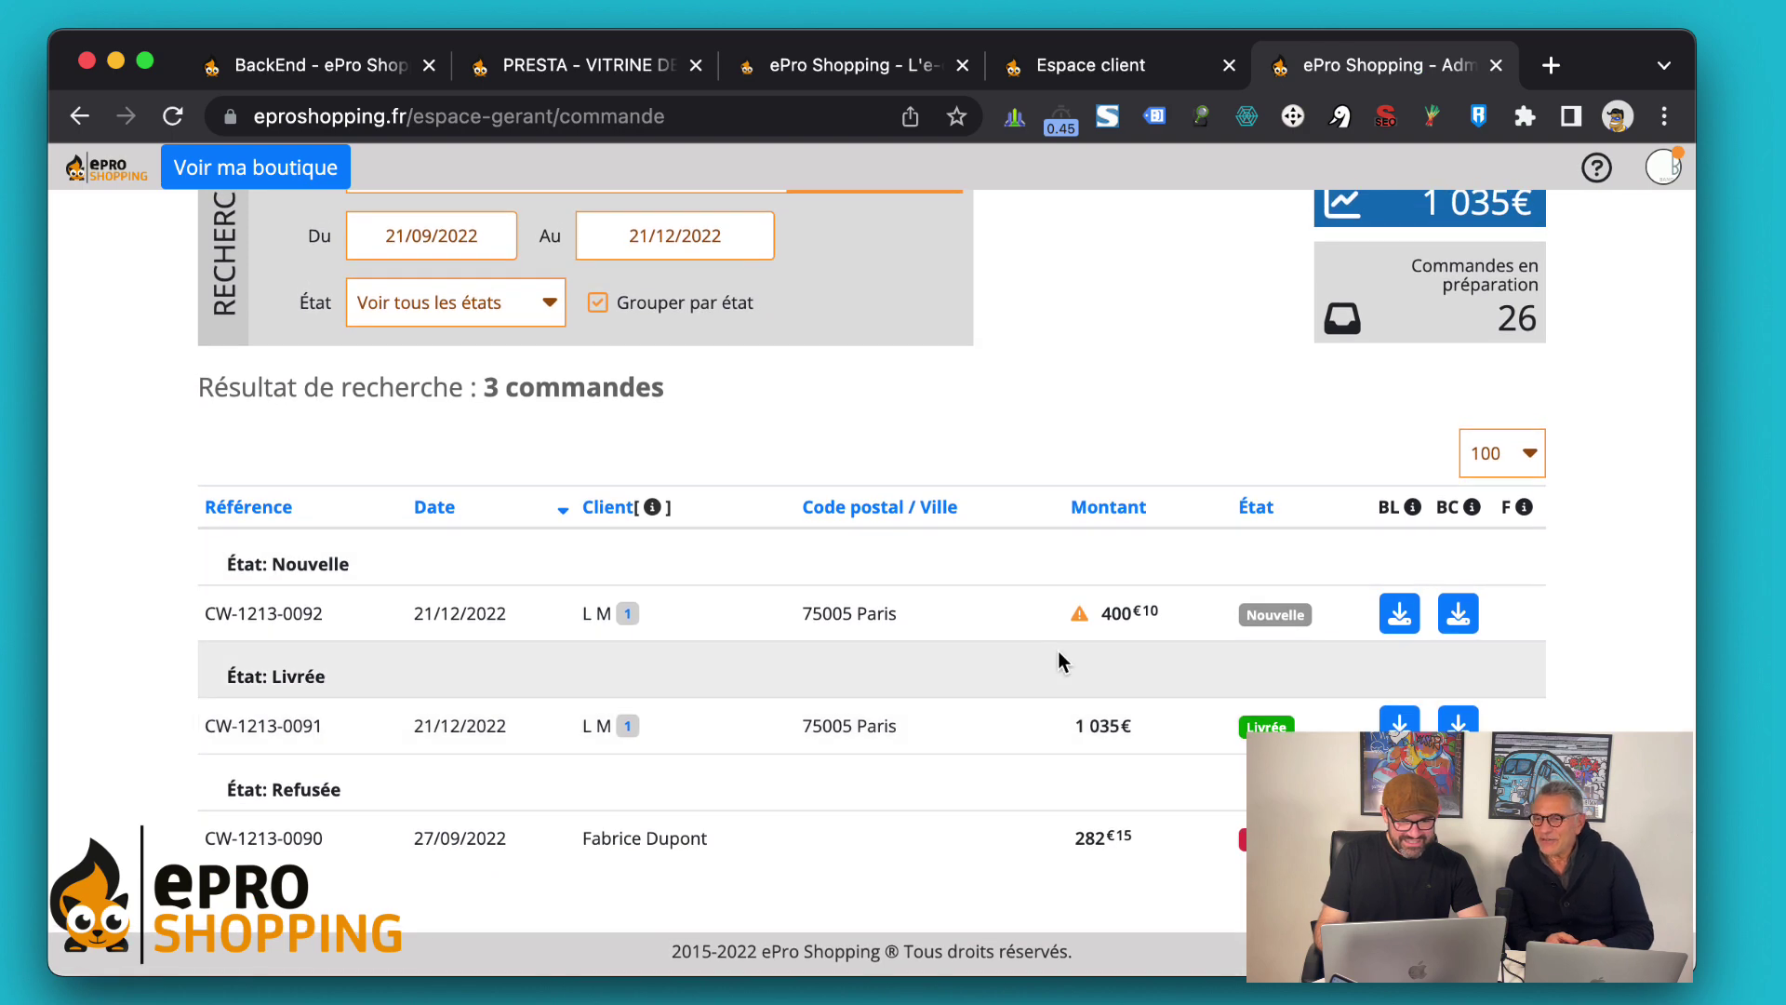
Accept the 400,10 € order so it moves to En préparation, then return to the 80-point loyalty page
click(1022, 614)
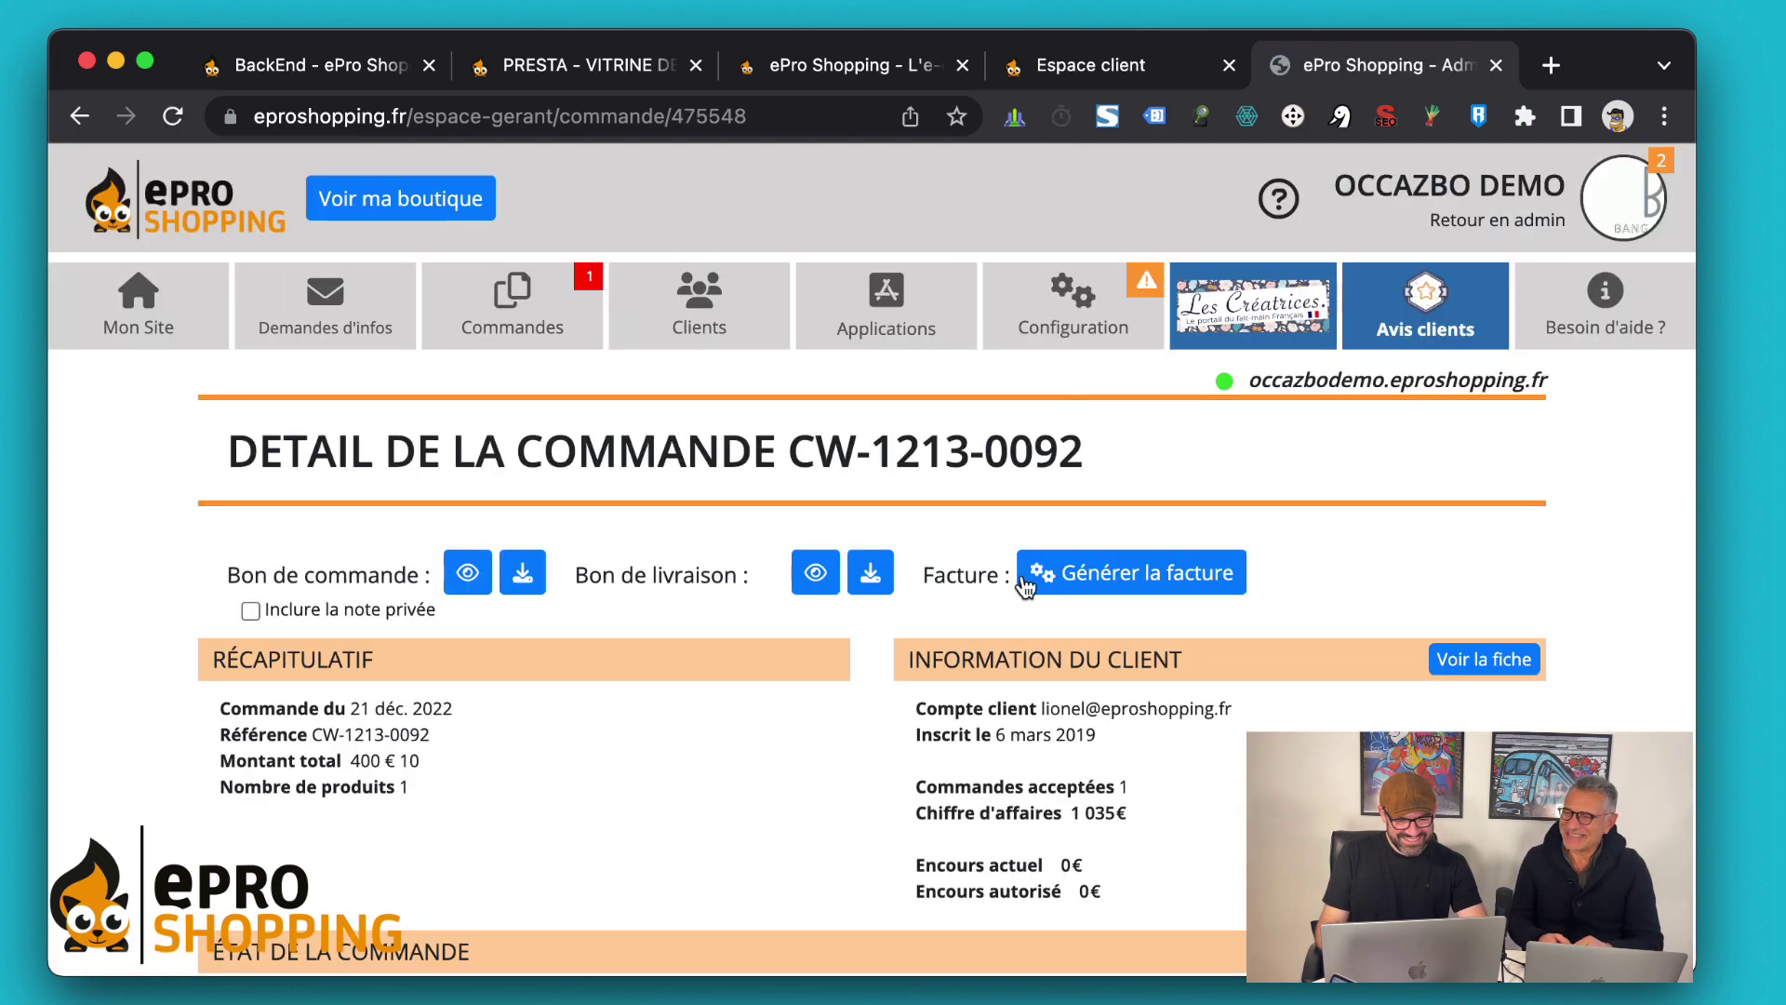
scroll(623, 703, down, 2)
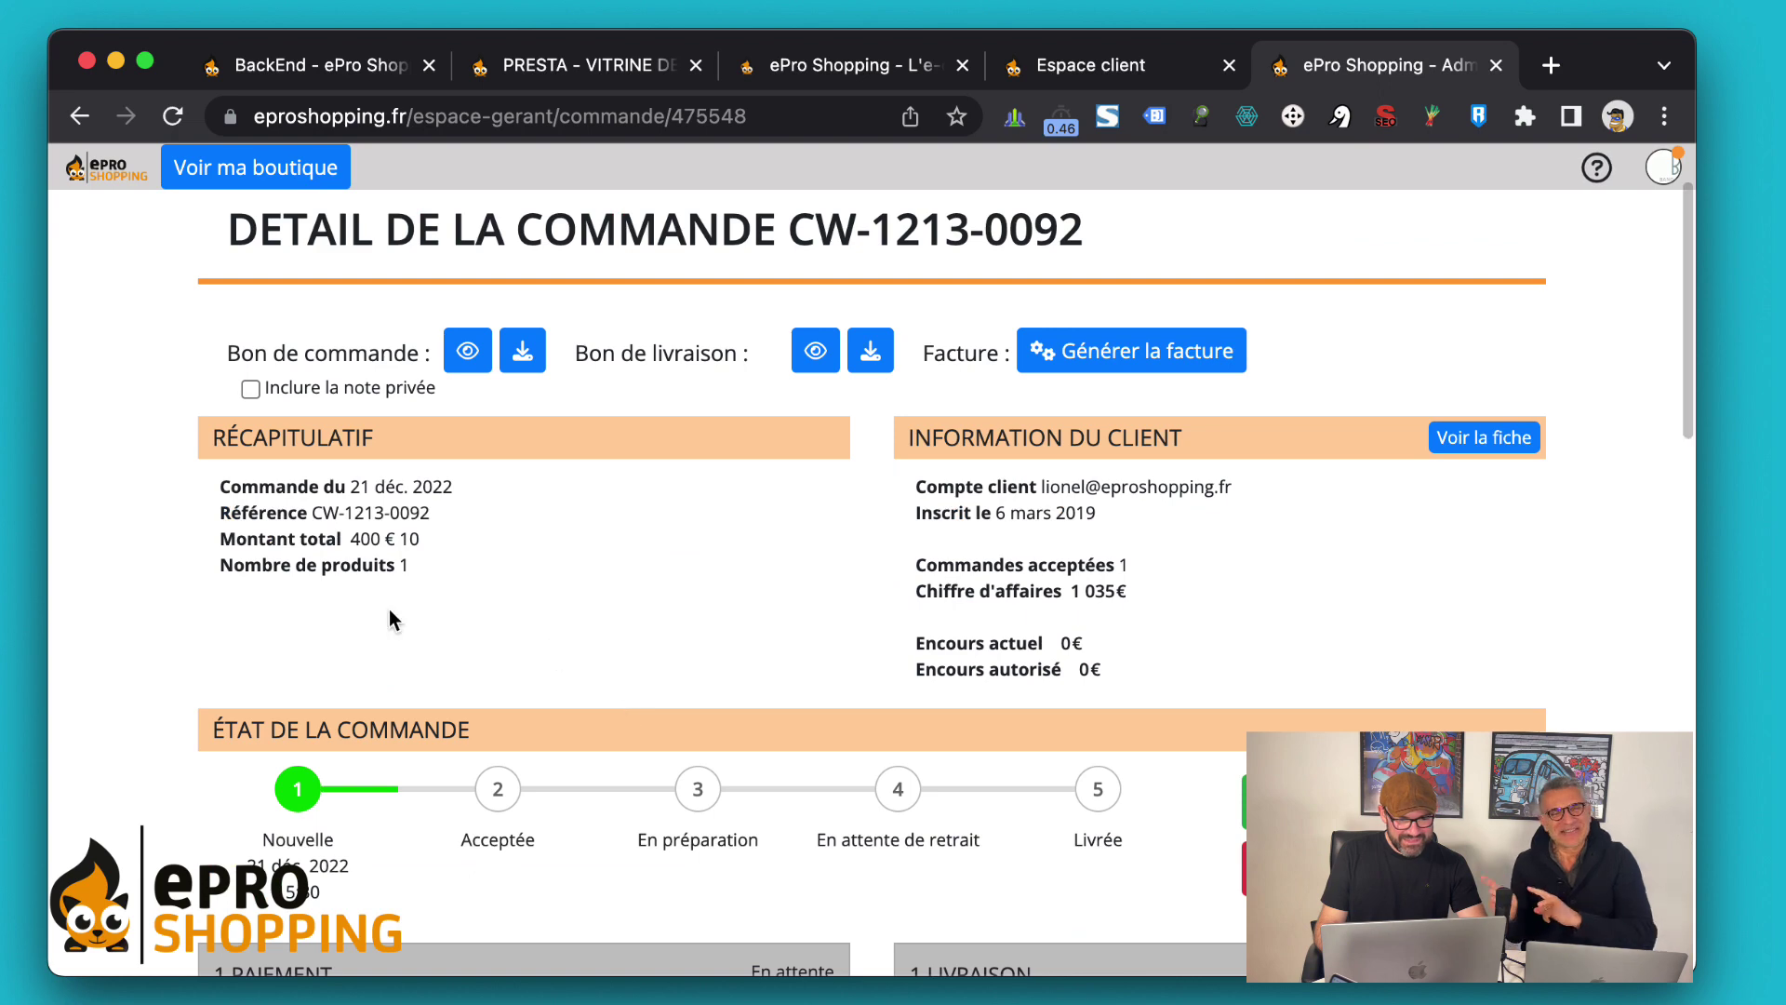
scroll(389, 609, down, 3)
scroll(221, 542, down, 1)
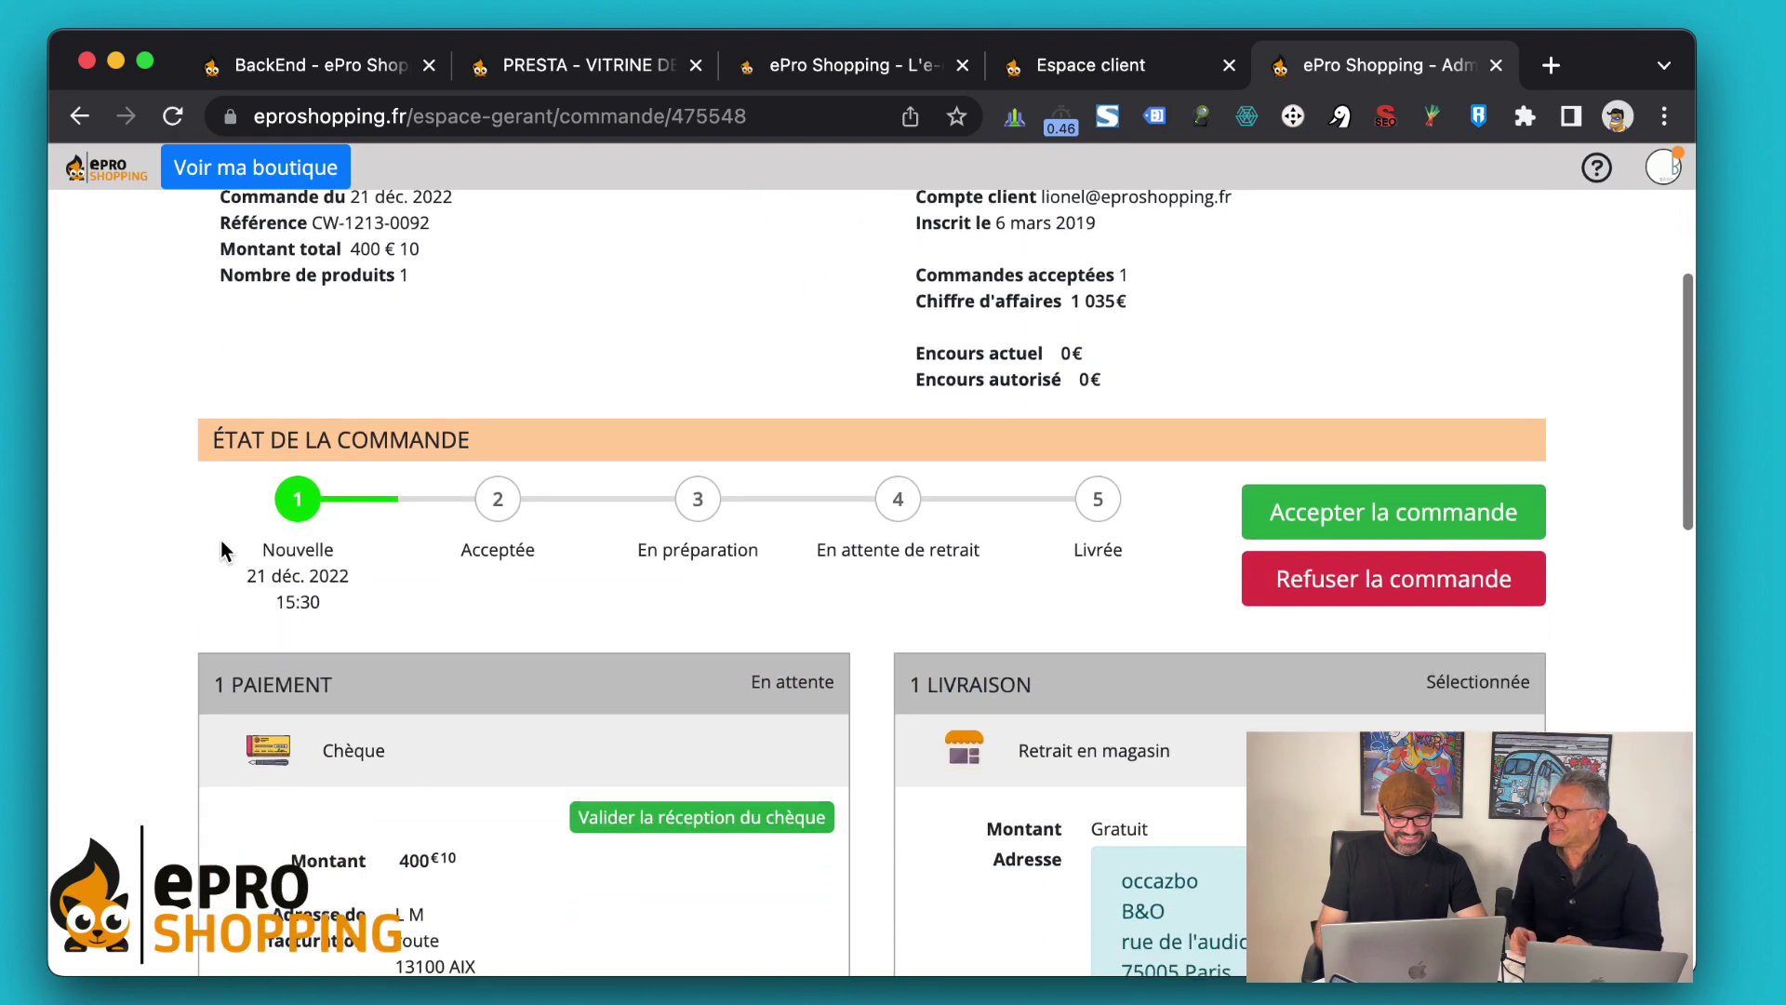
click(1329, 519)
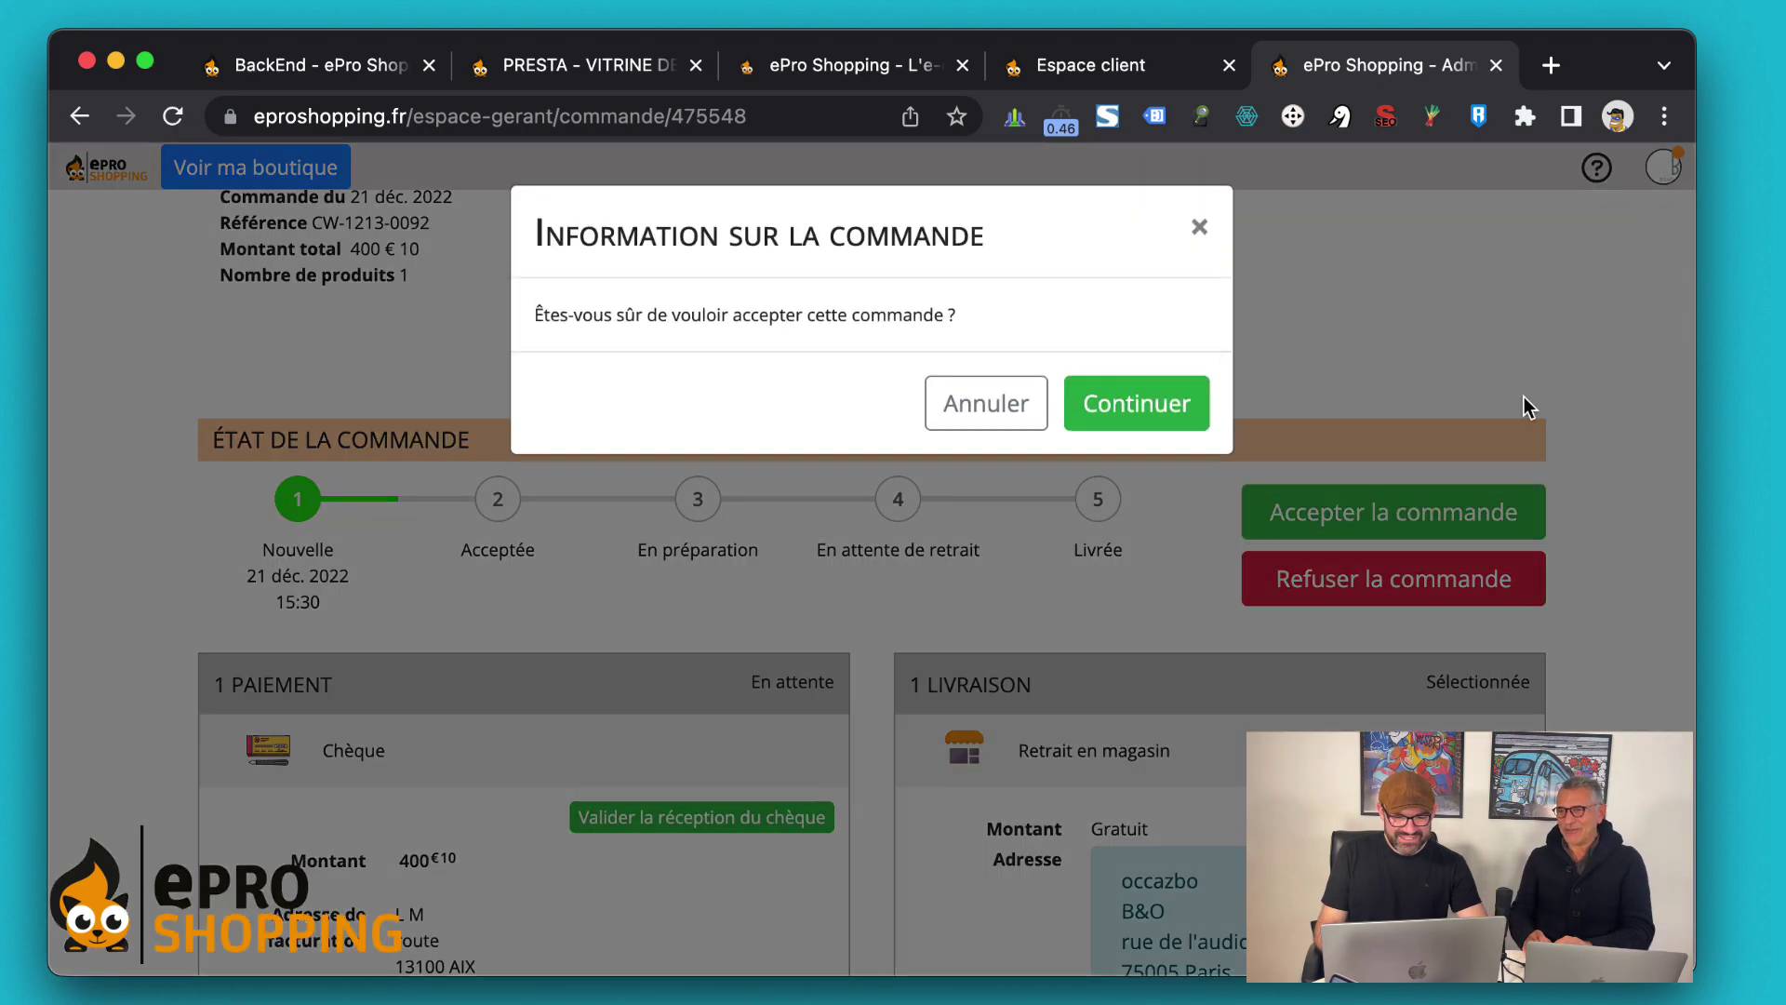
click(1145, 400)
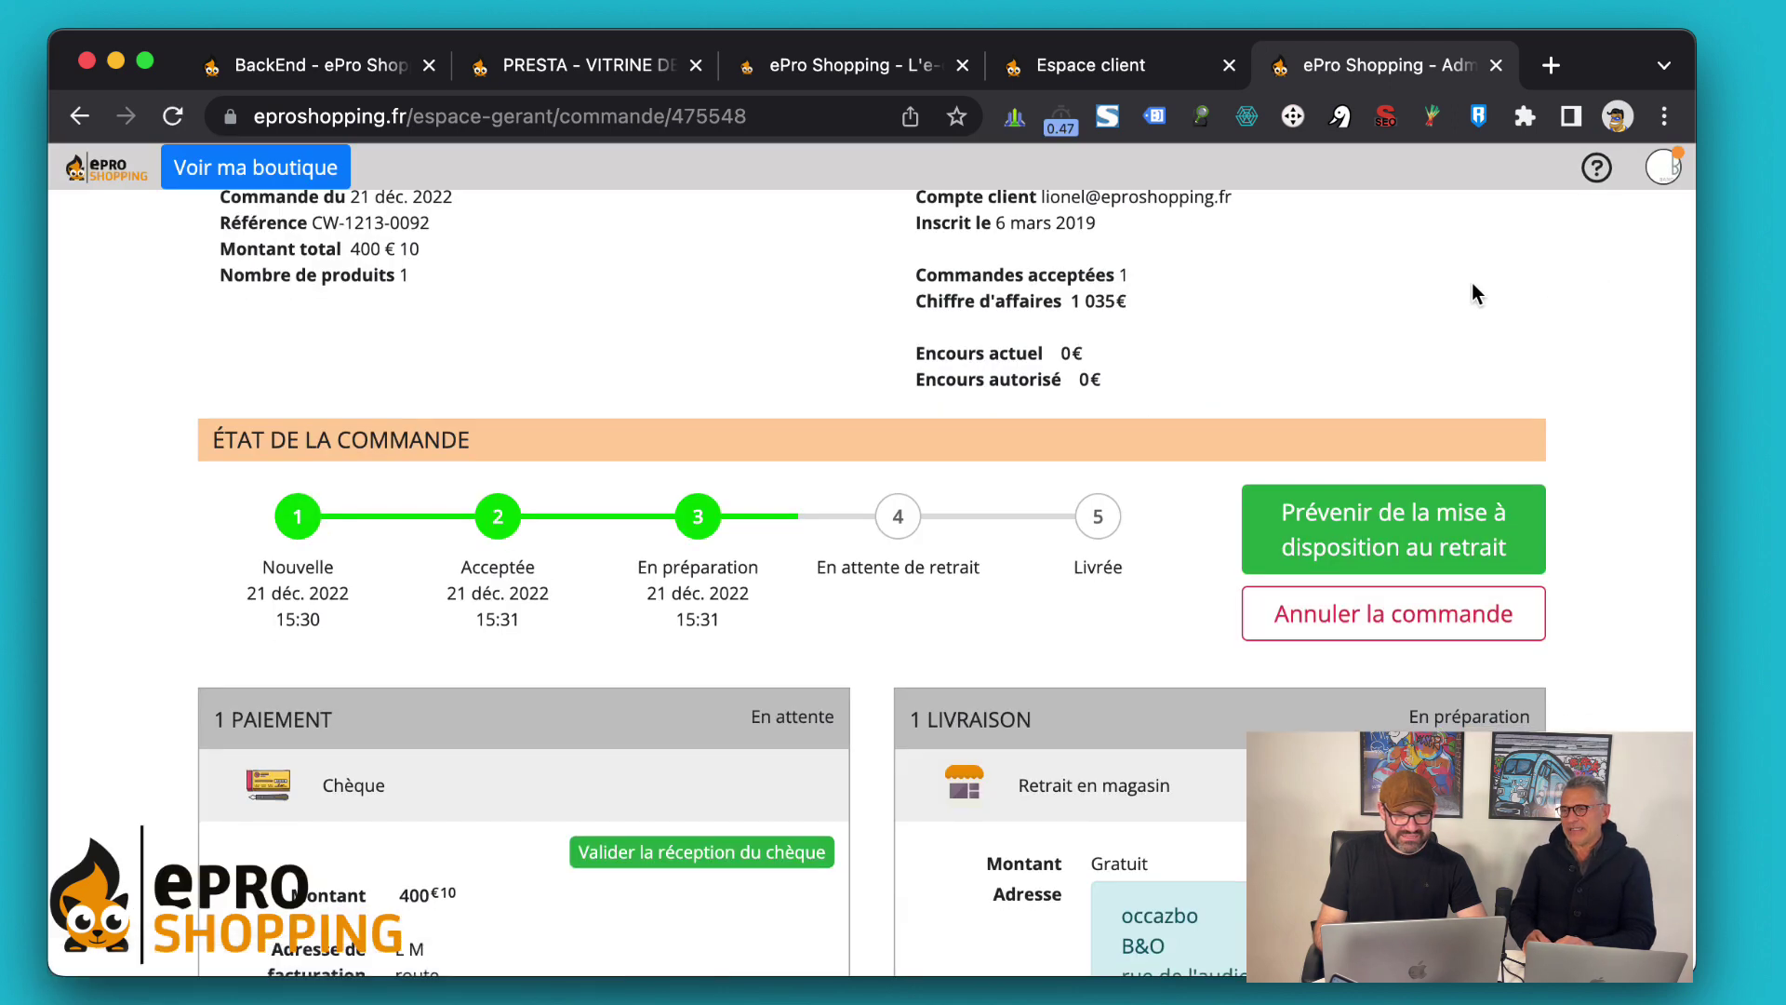
click(1062, 80)
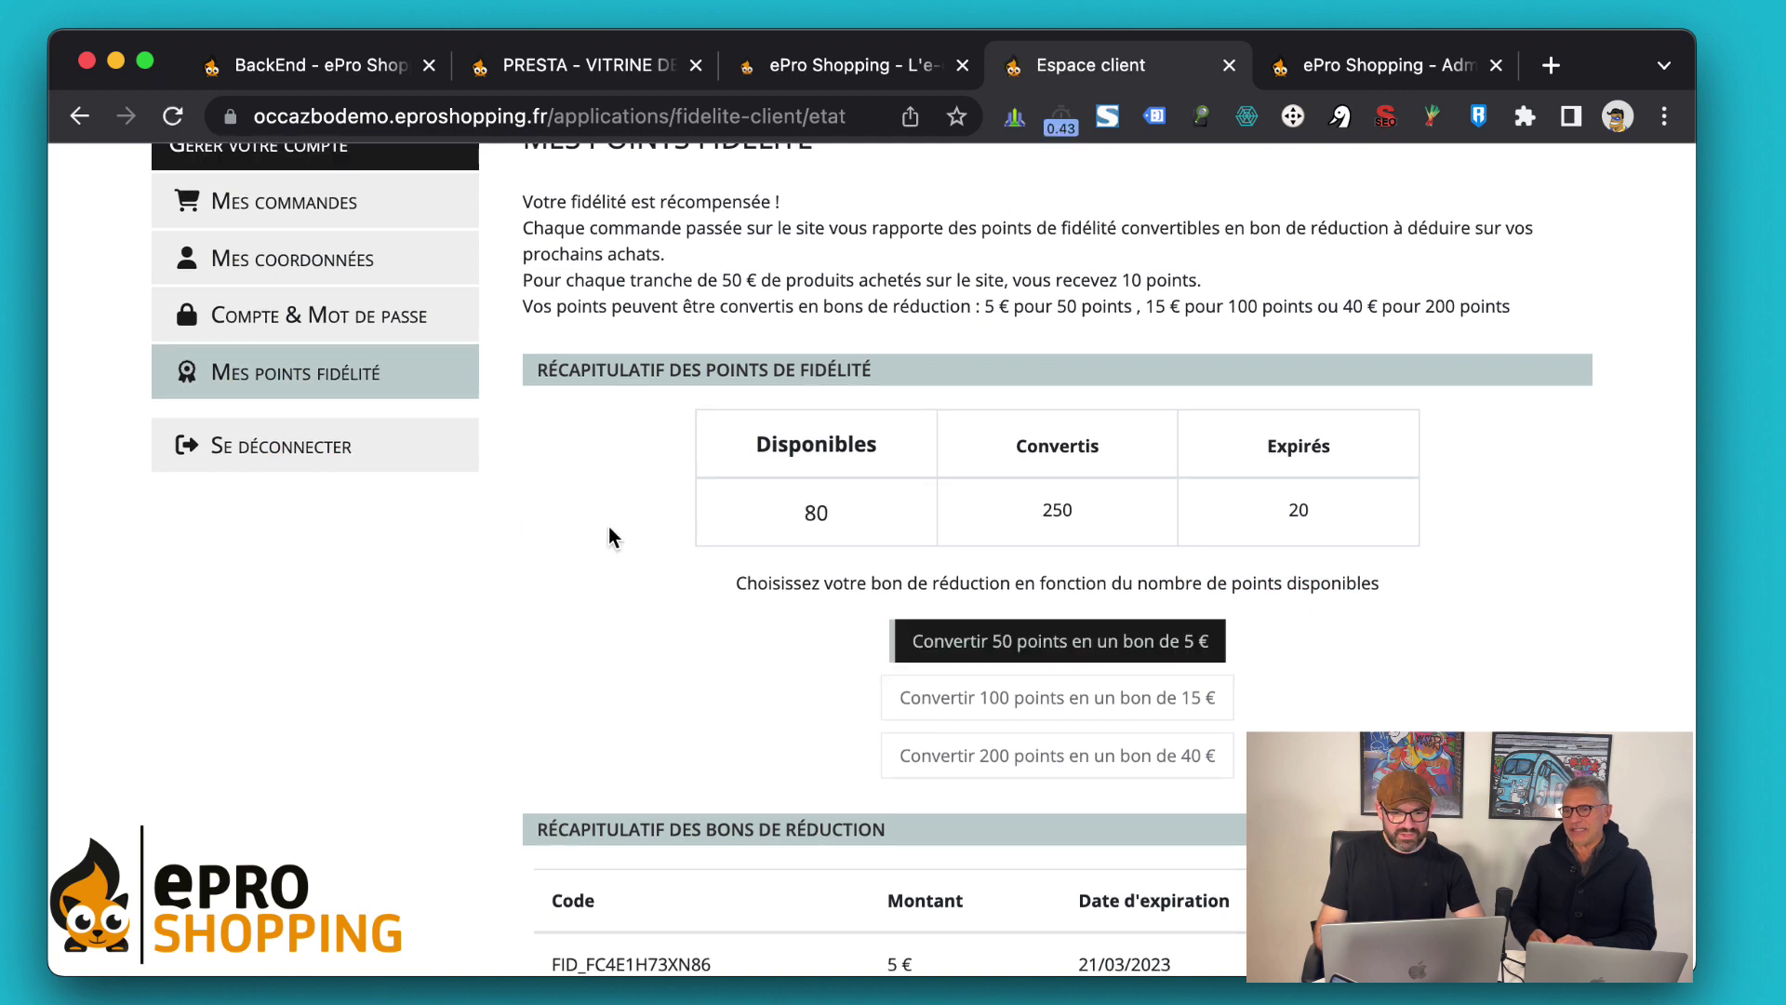
scroll(608, 526, down, 1)
scroll(608, 526, up, 3)
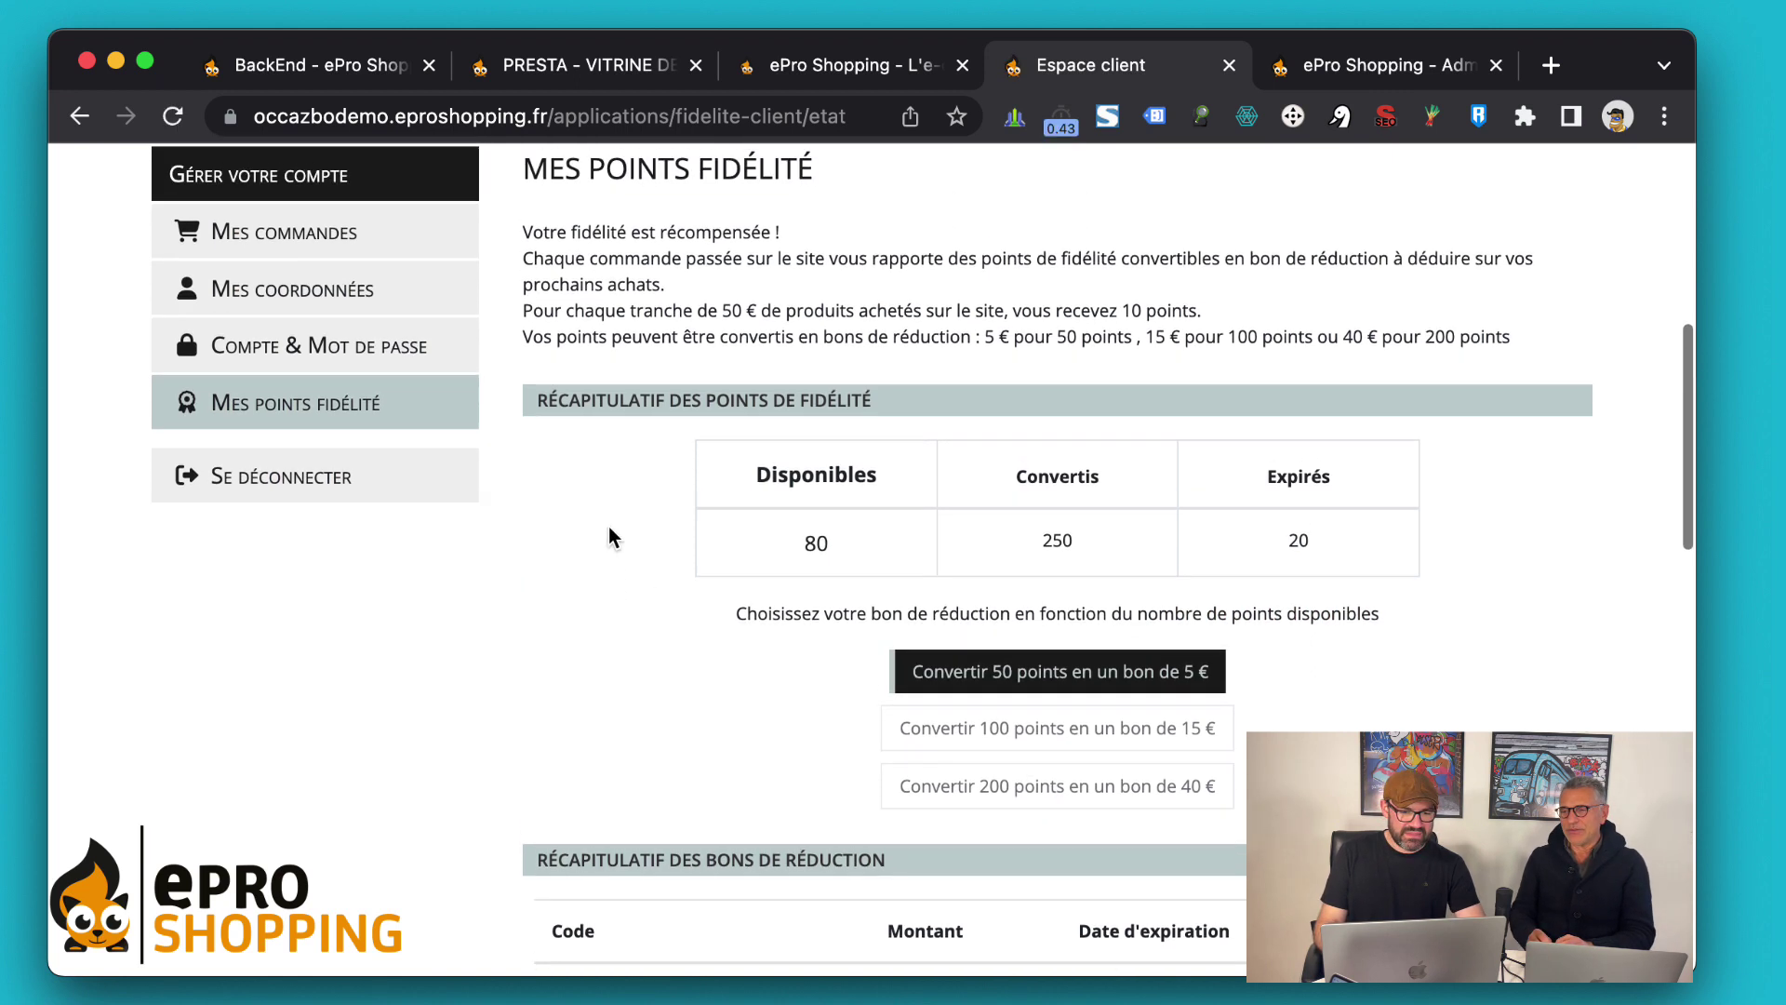
scroll(608, 526, up, 1)
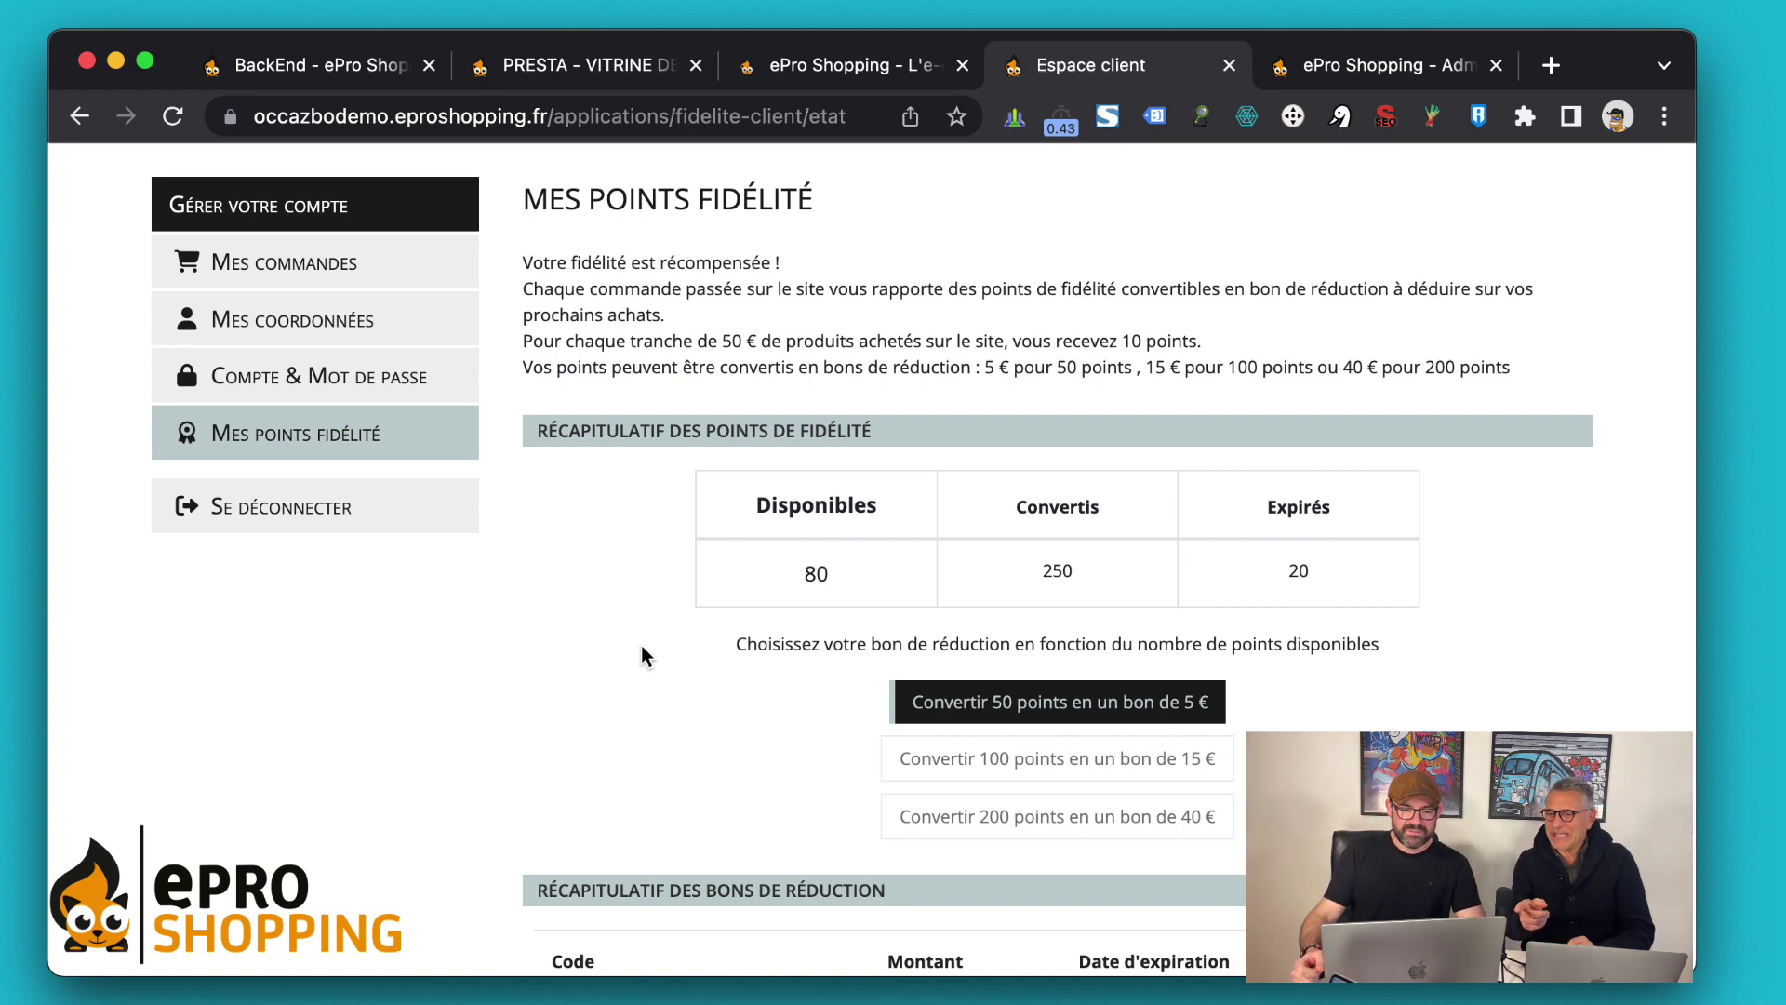
scroll(642, 649, down, 3)
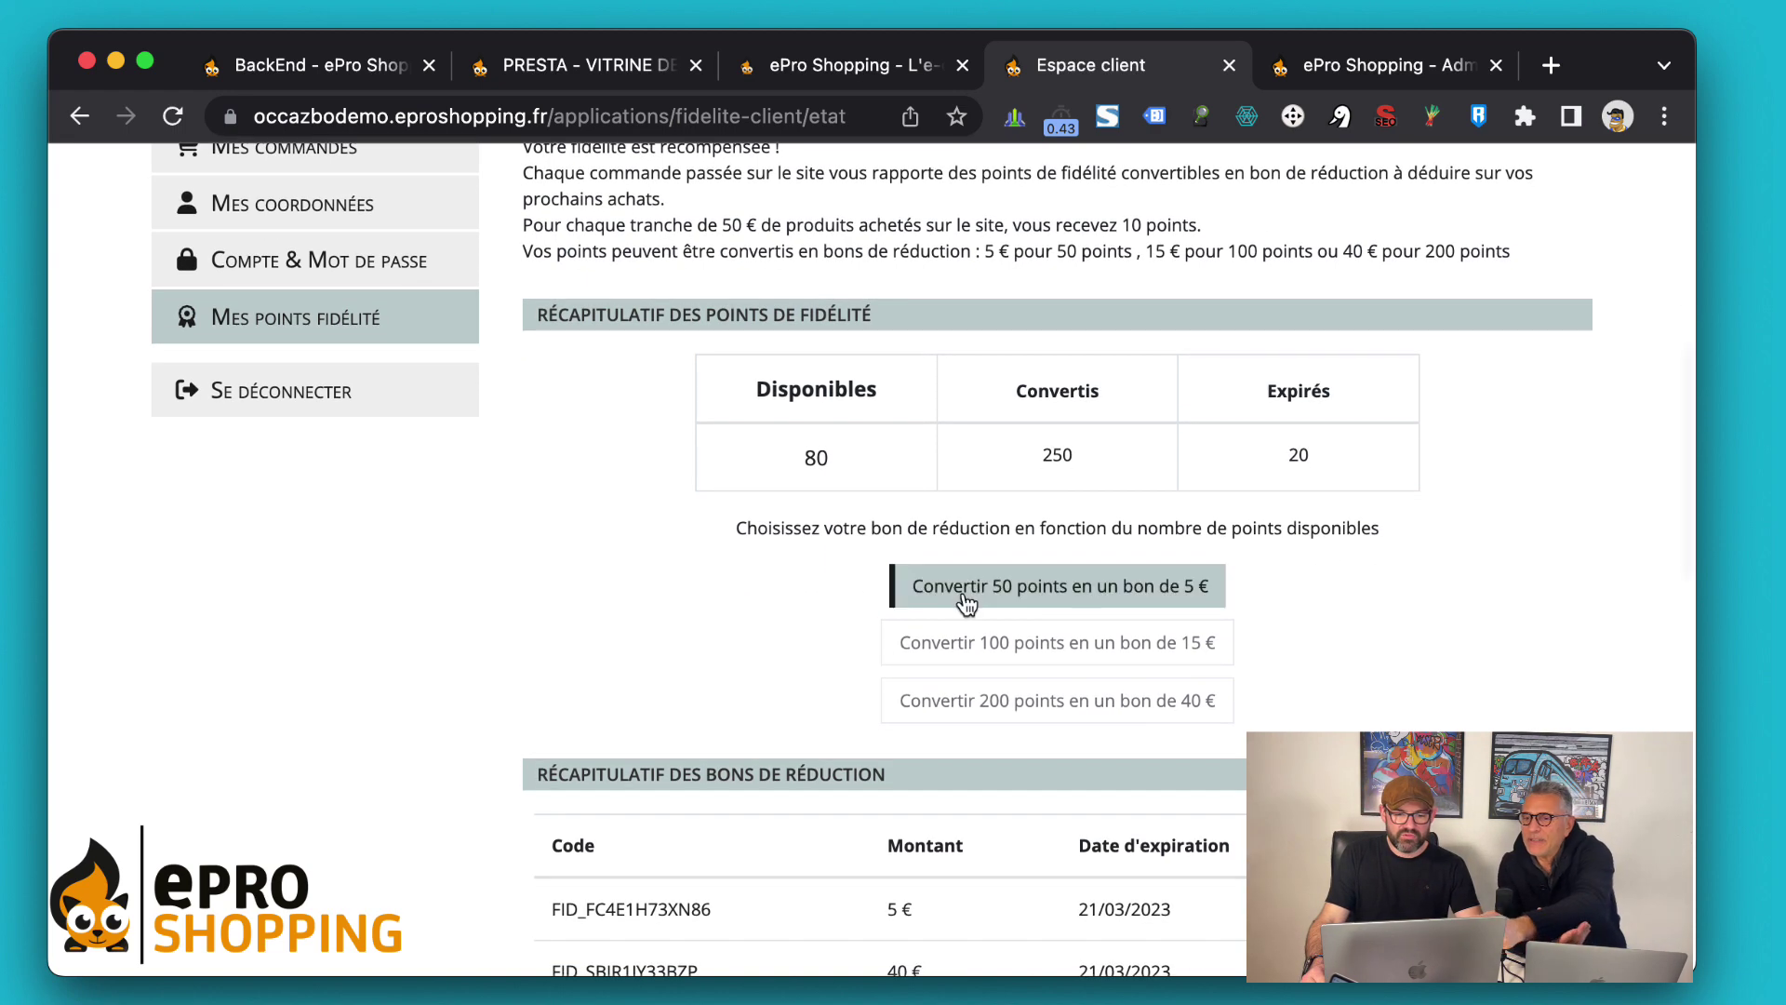
scroll(665, 600, down, 5)
scroll(662, 605, up, 3)
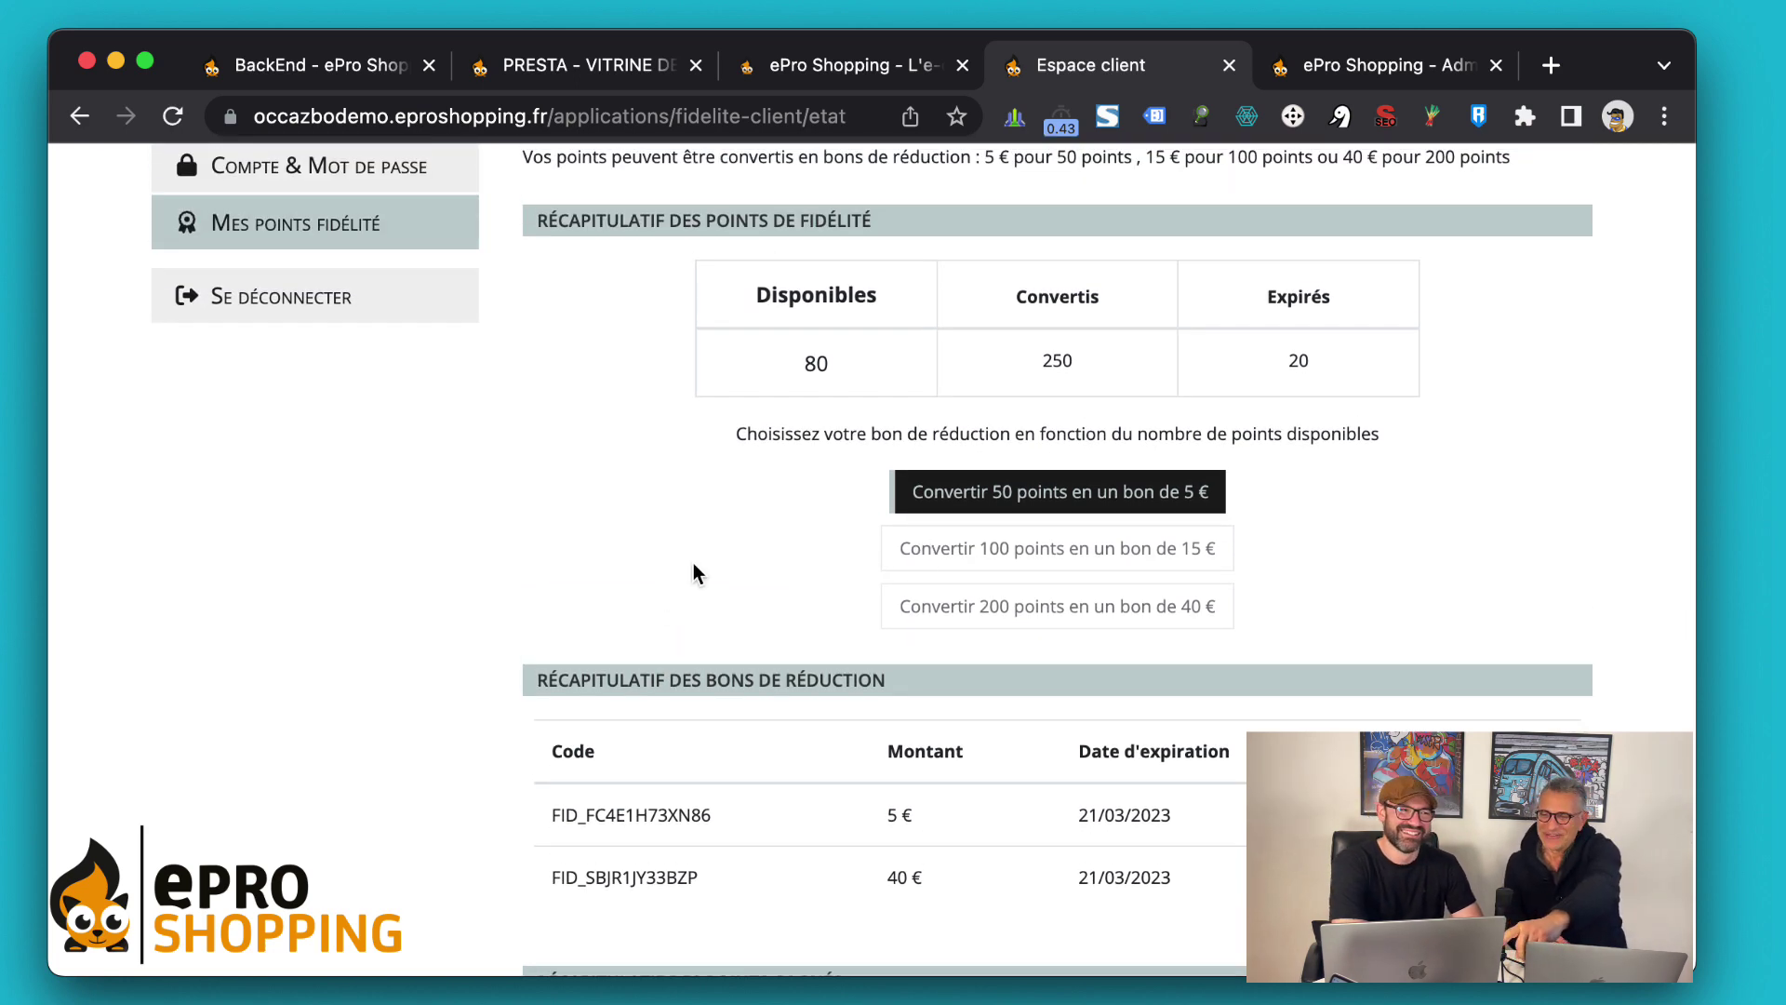
scroll(694, 564, down, 5)
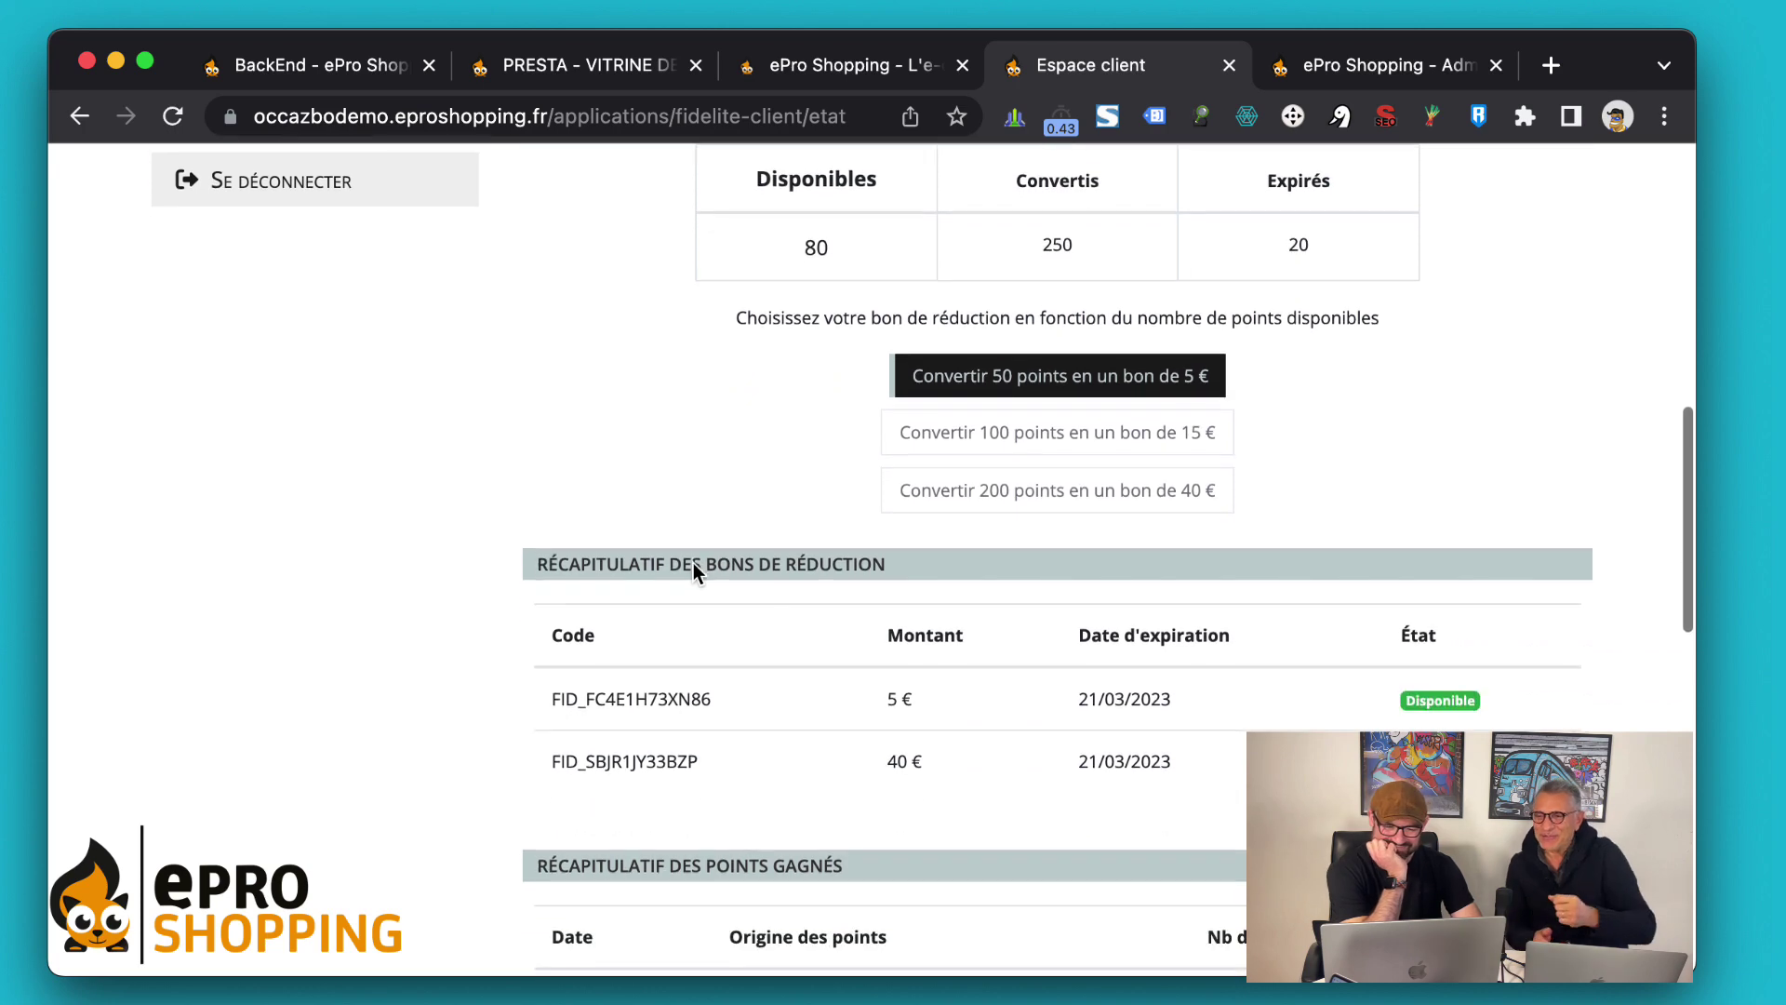
scroll(694, 563, down, 1)
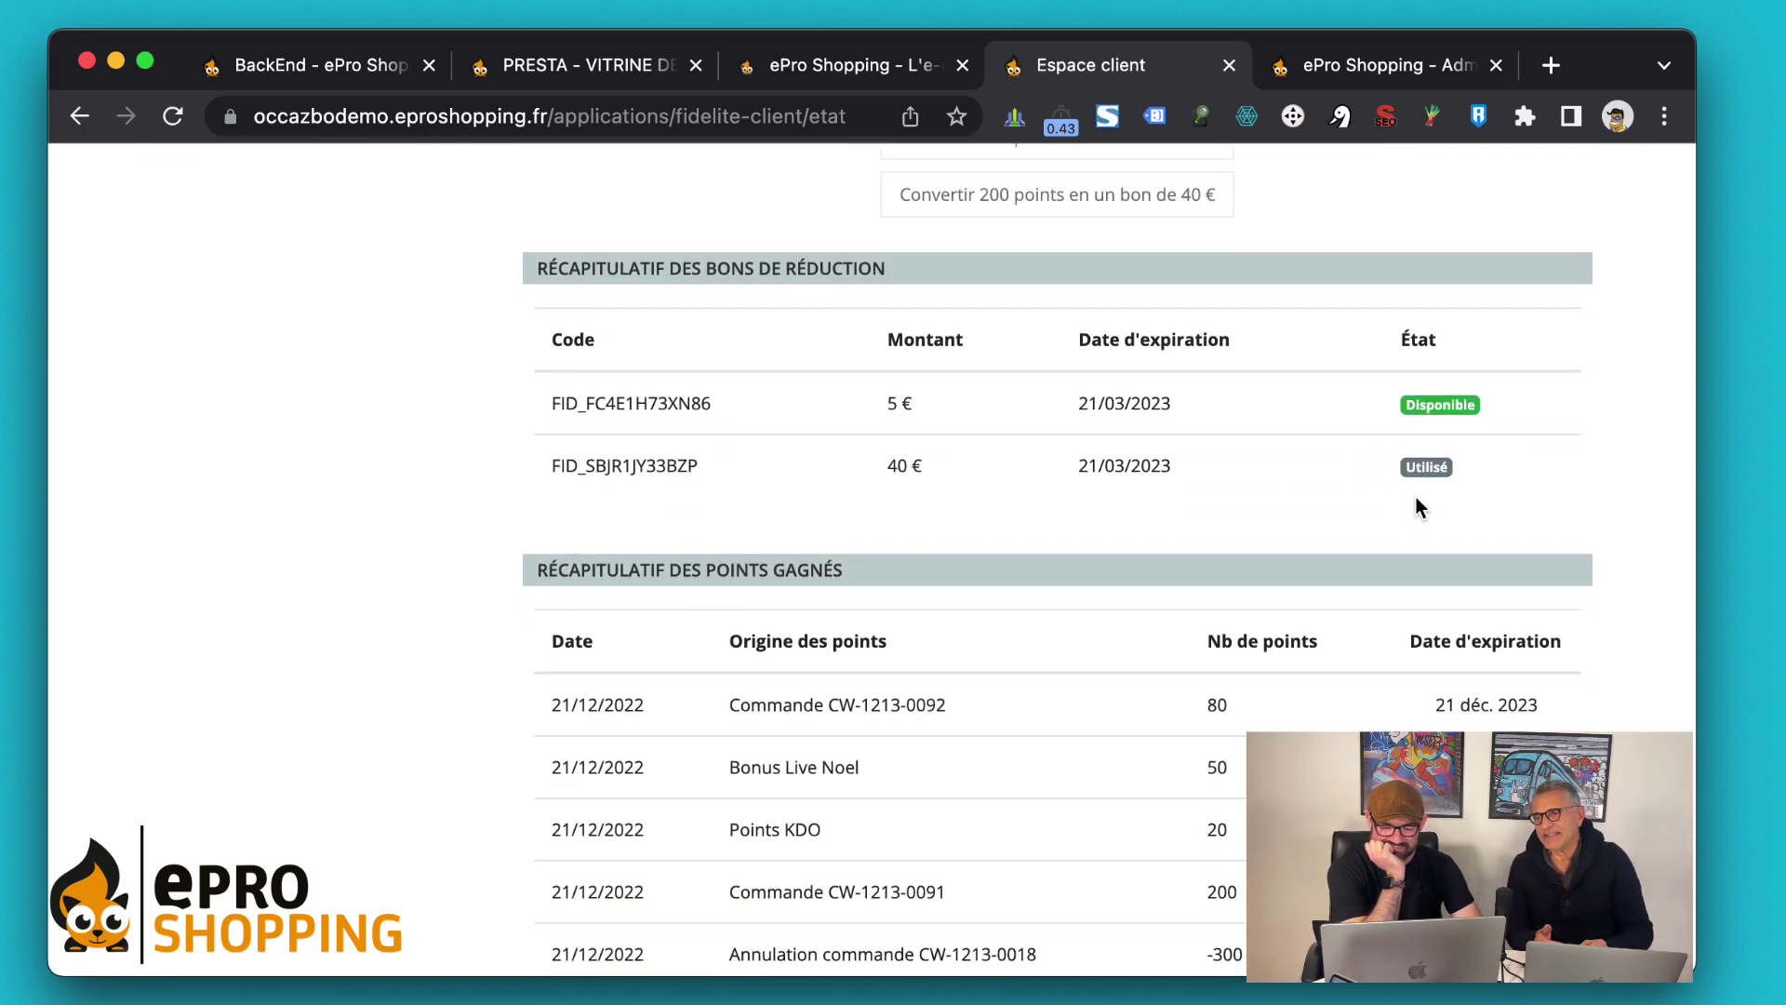
scroll(1416, 496, down, 1)
scroll(1410, 437, up, 2)
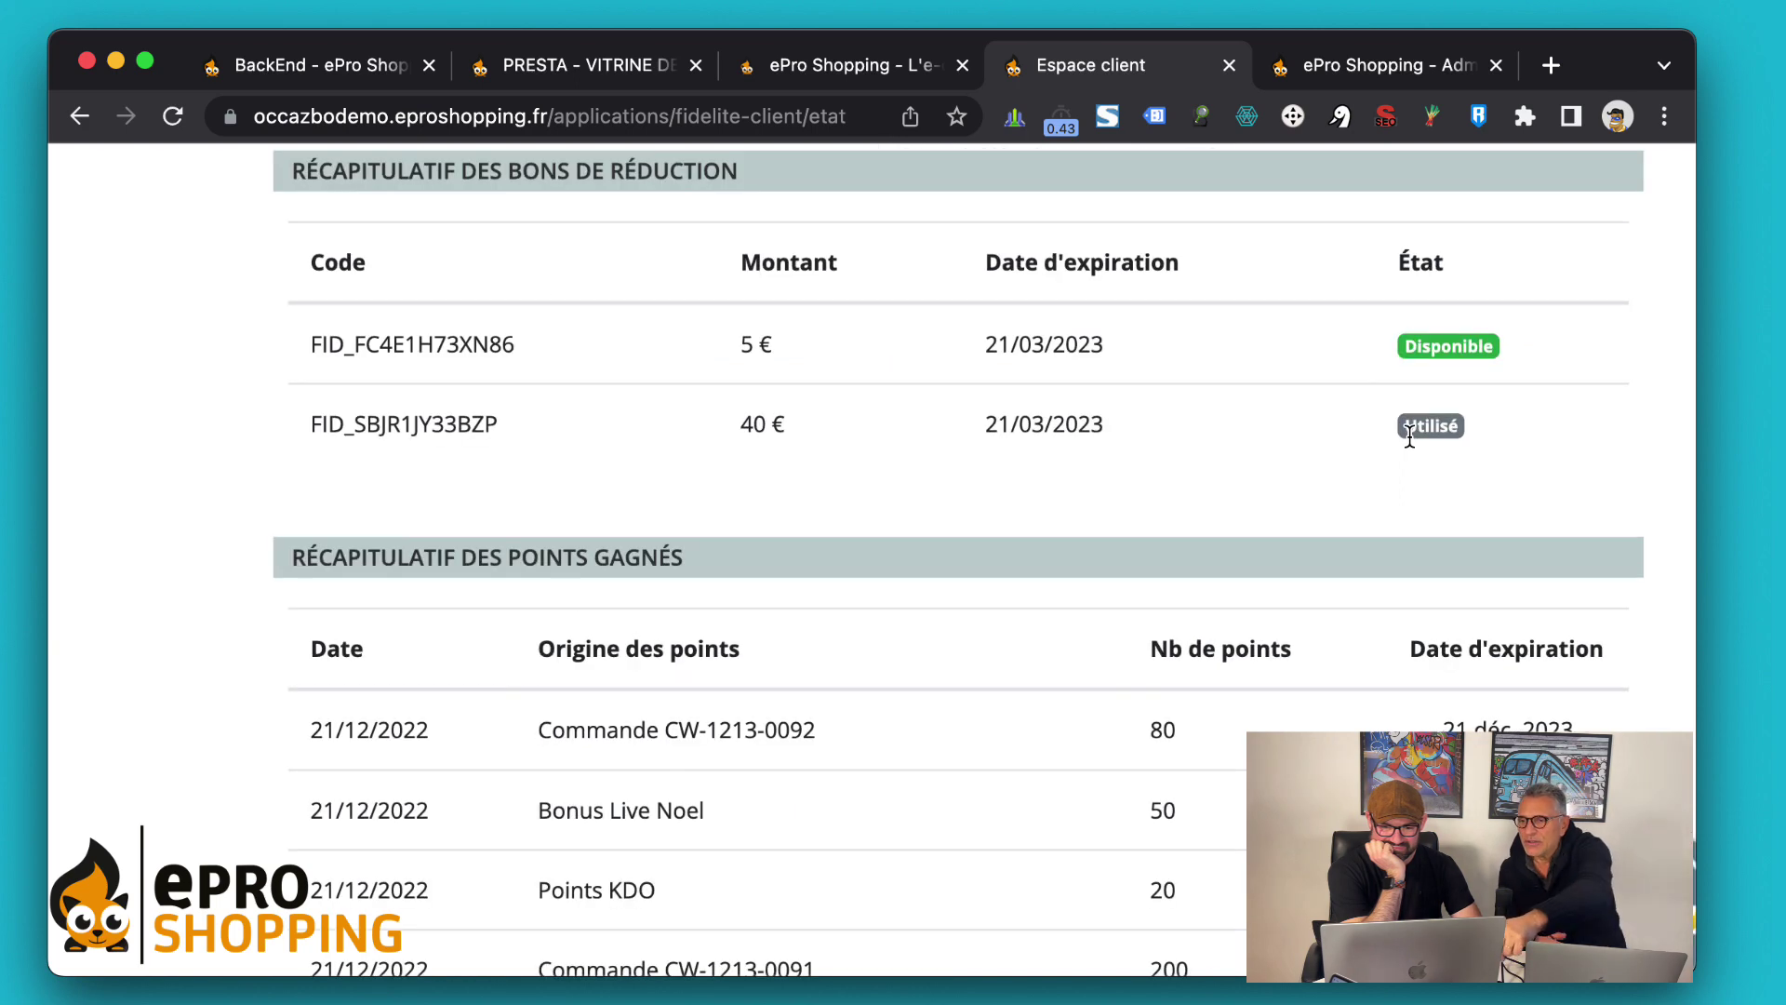
scroll(1410, 436, right, 2)
scroll(1409, 435, down, 4)
scroll(1410, 436, down, 3)
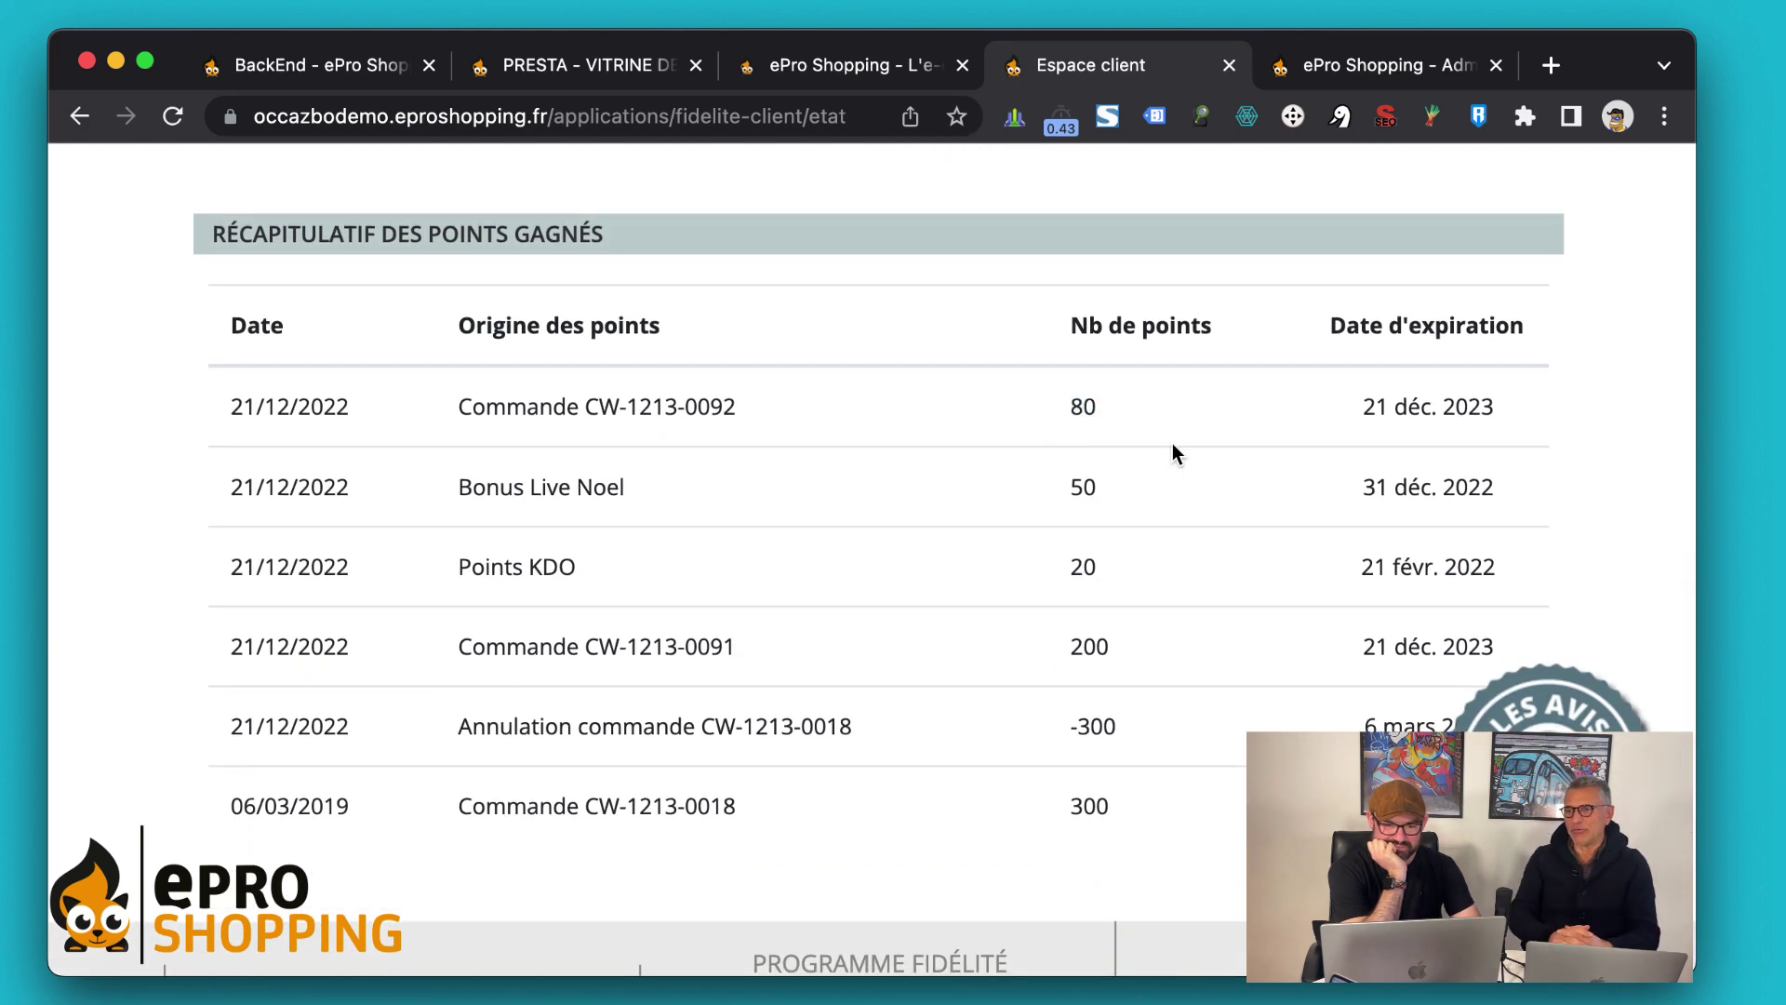
scroll(1172, 446, up, 10)
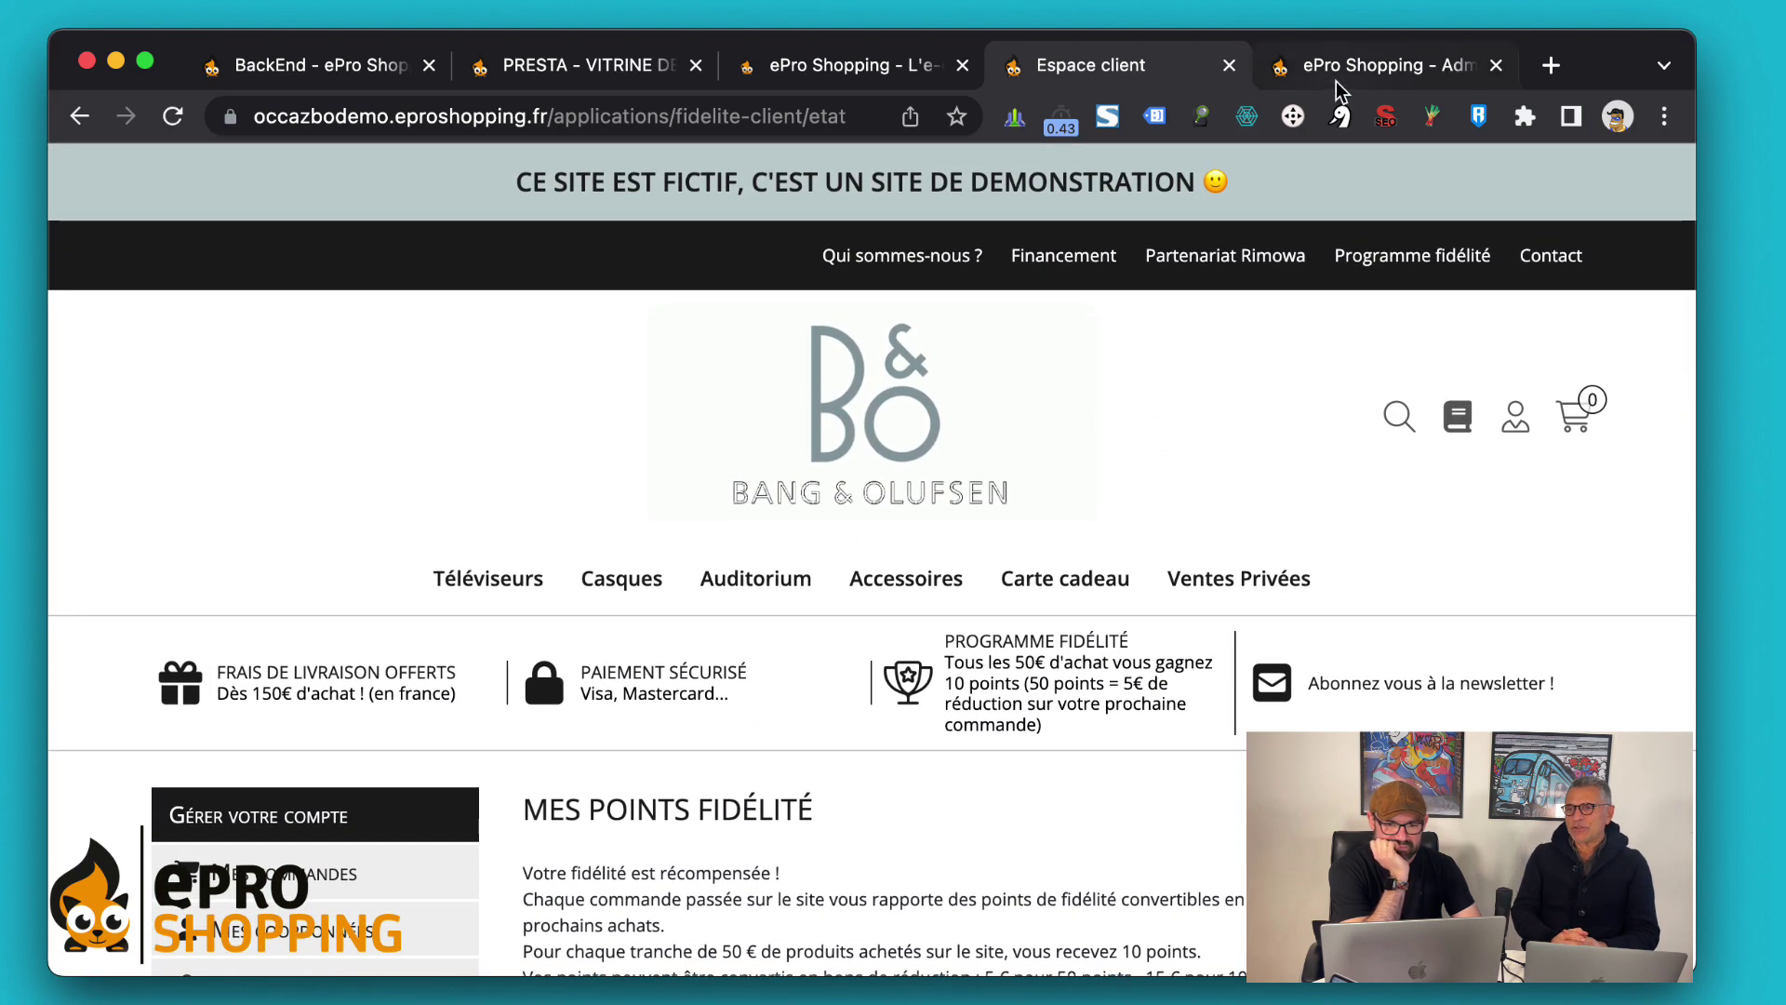
click(854, 67)
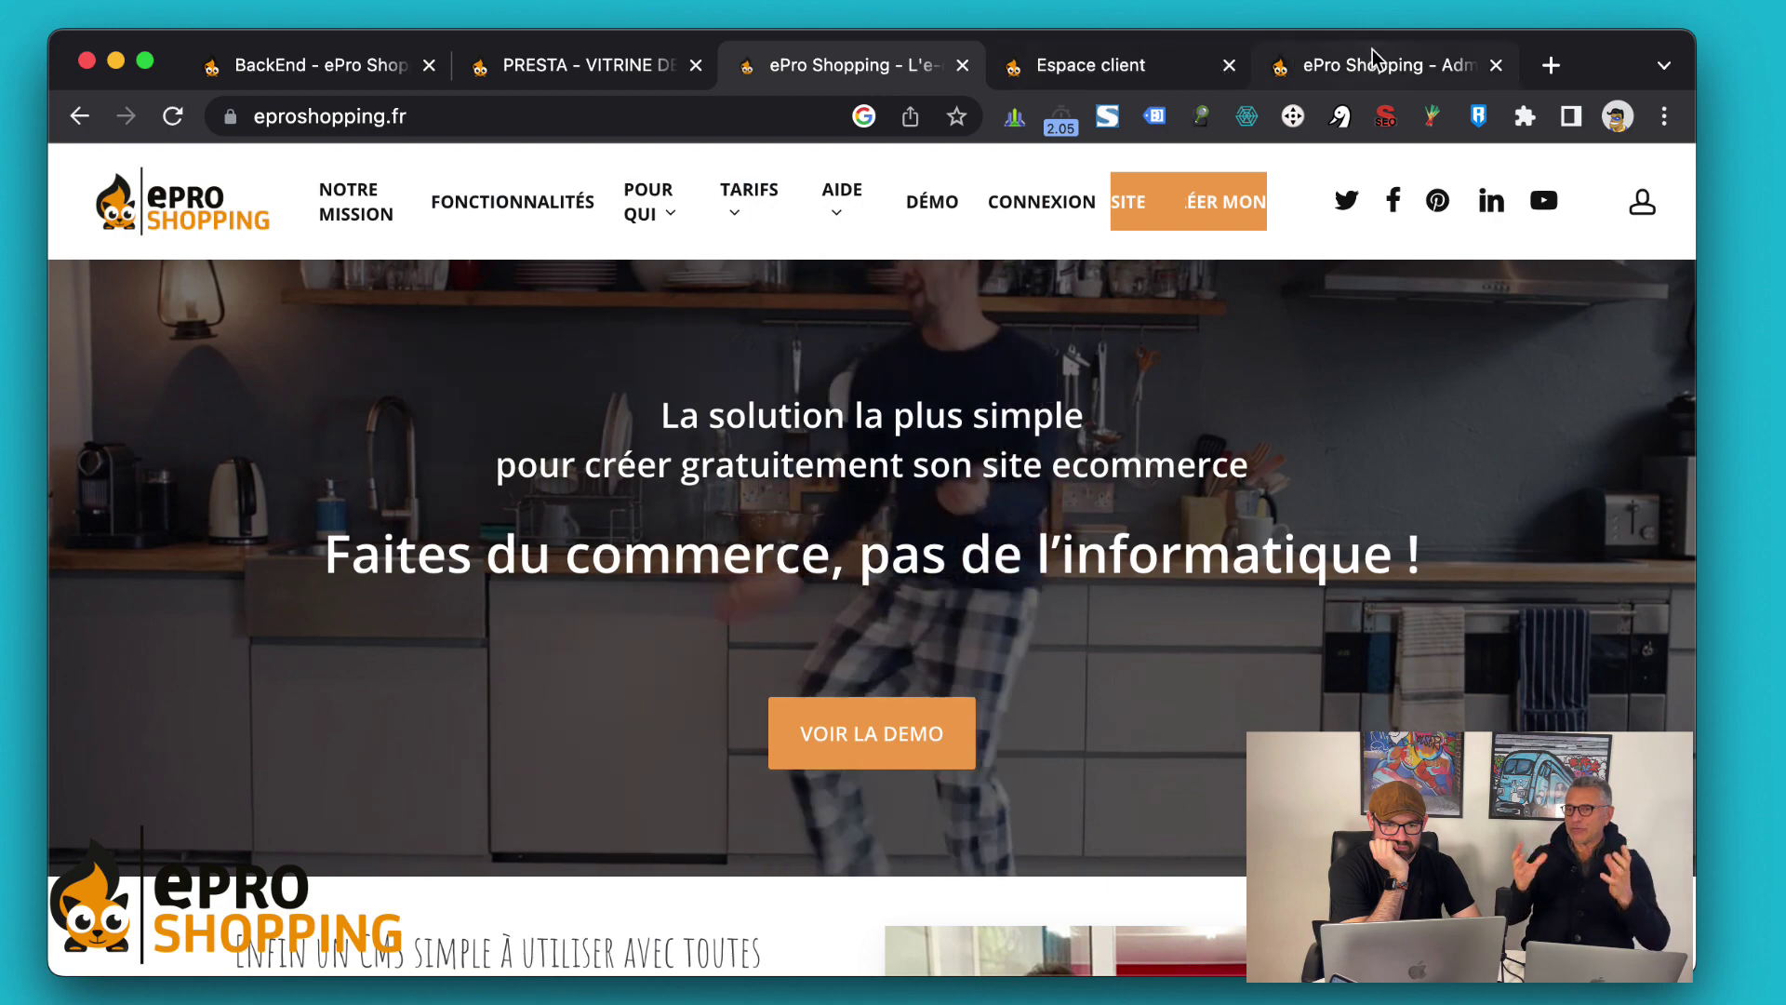
click(1371, 56)
scroll(1170, 556, down, 10)
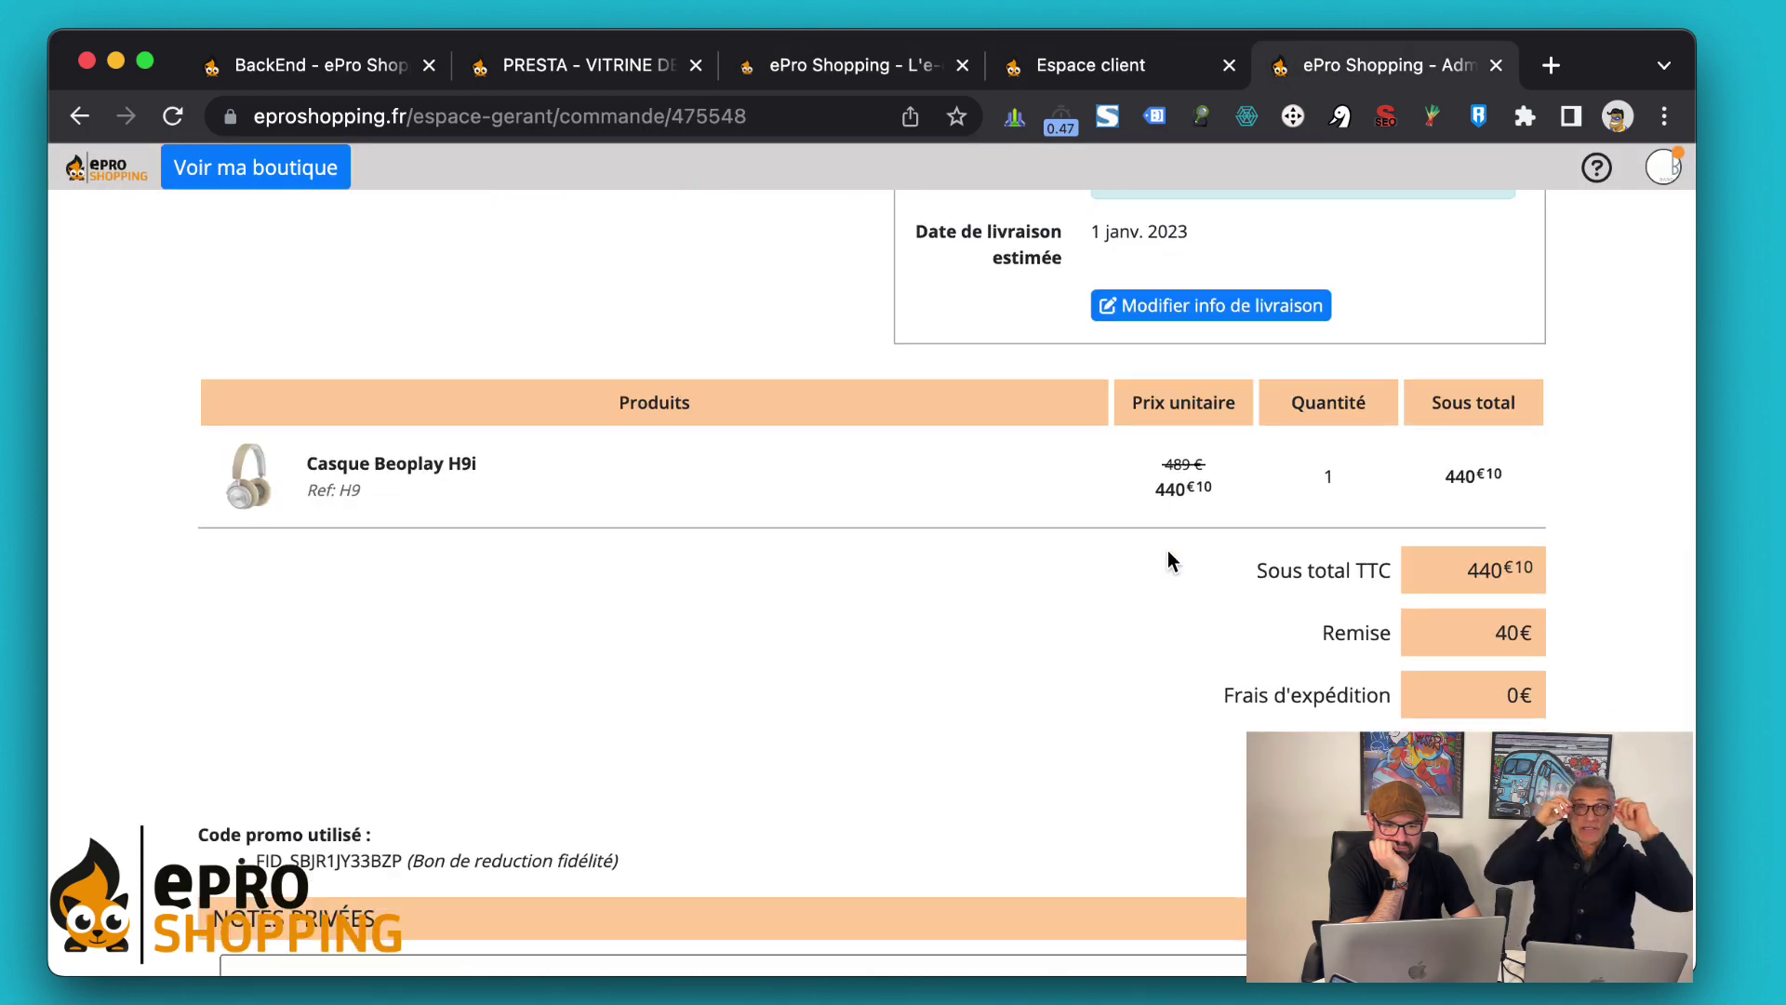
scroll(1170, 556, up, 10)
scroll(1169, 559, up, 3)
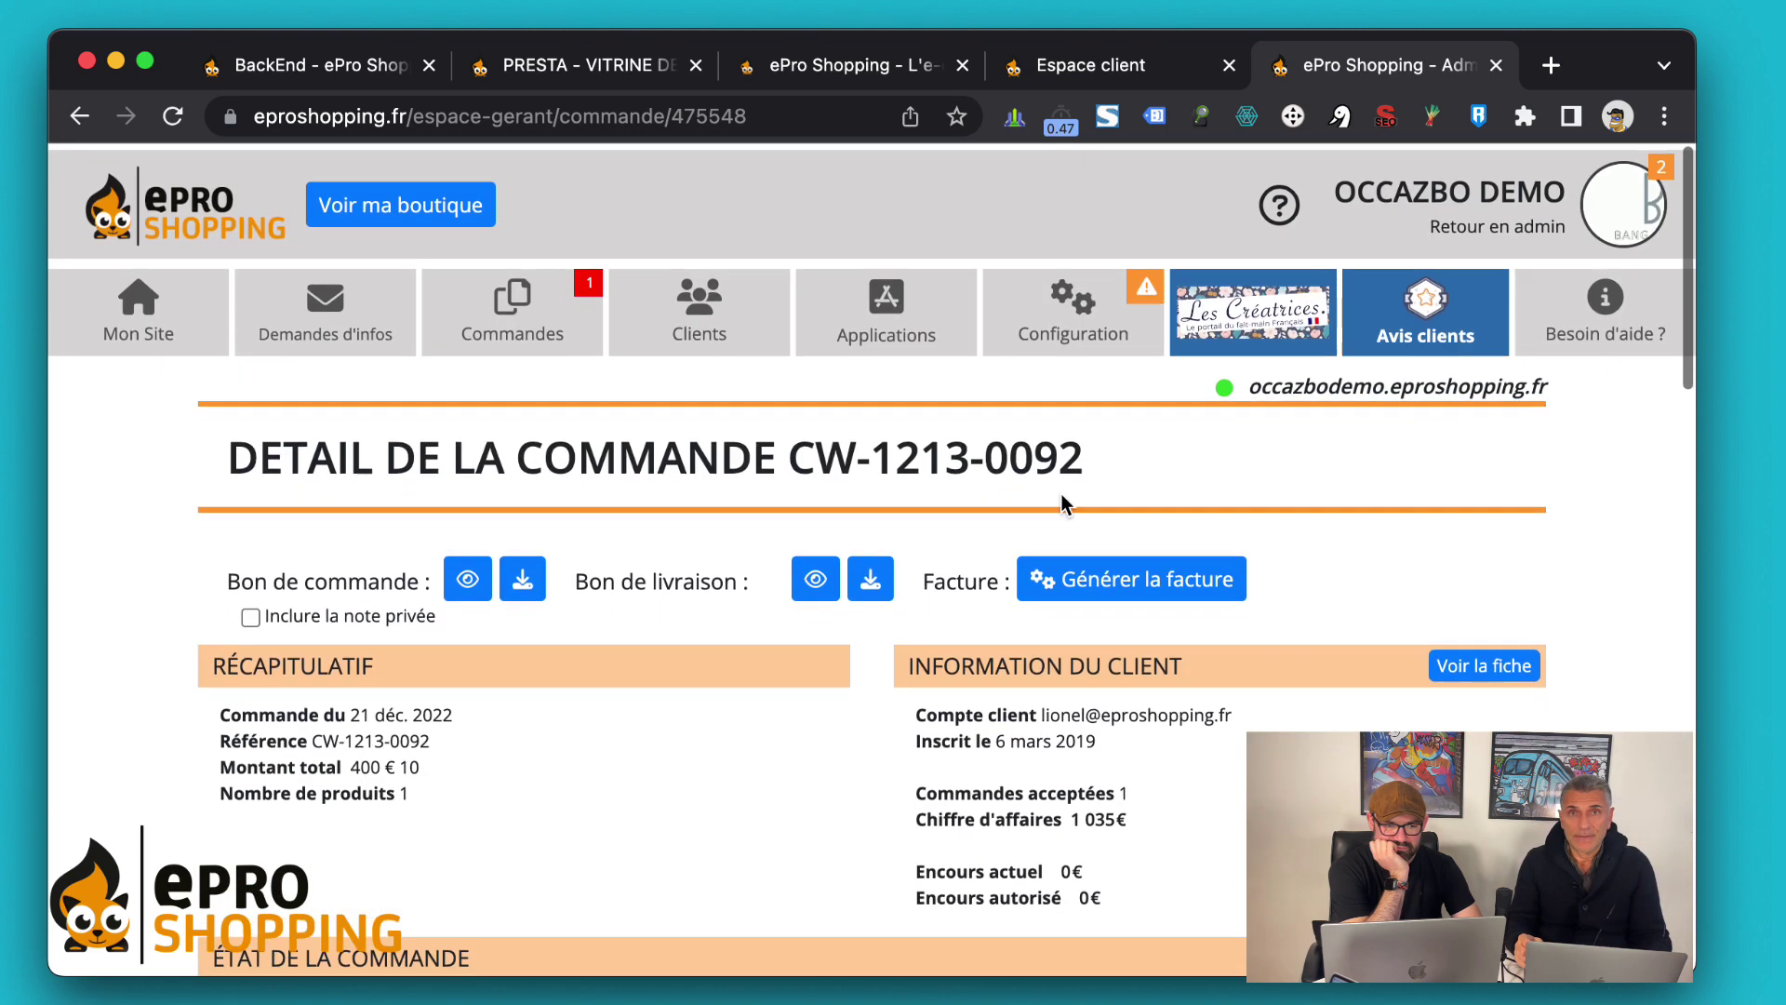
click(1067, 296)
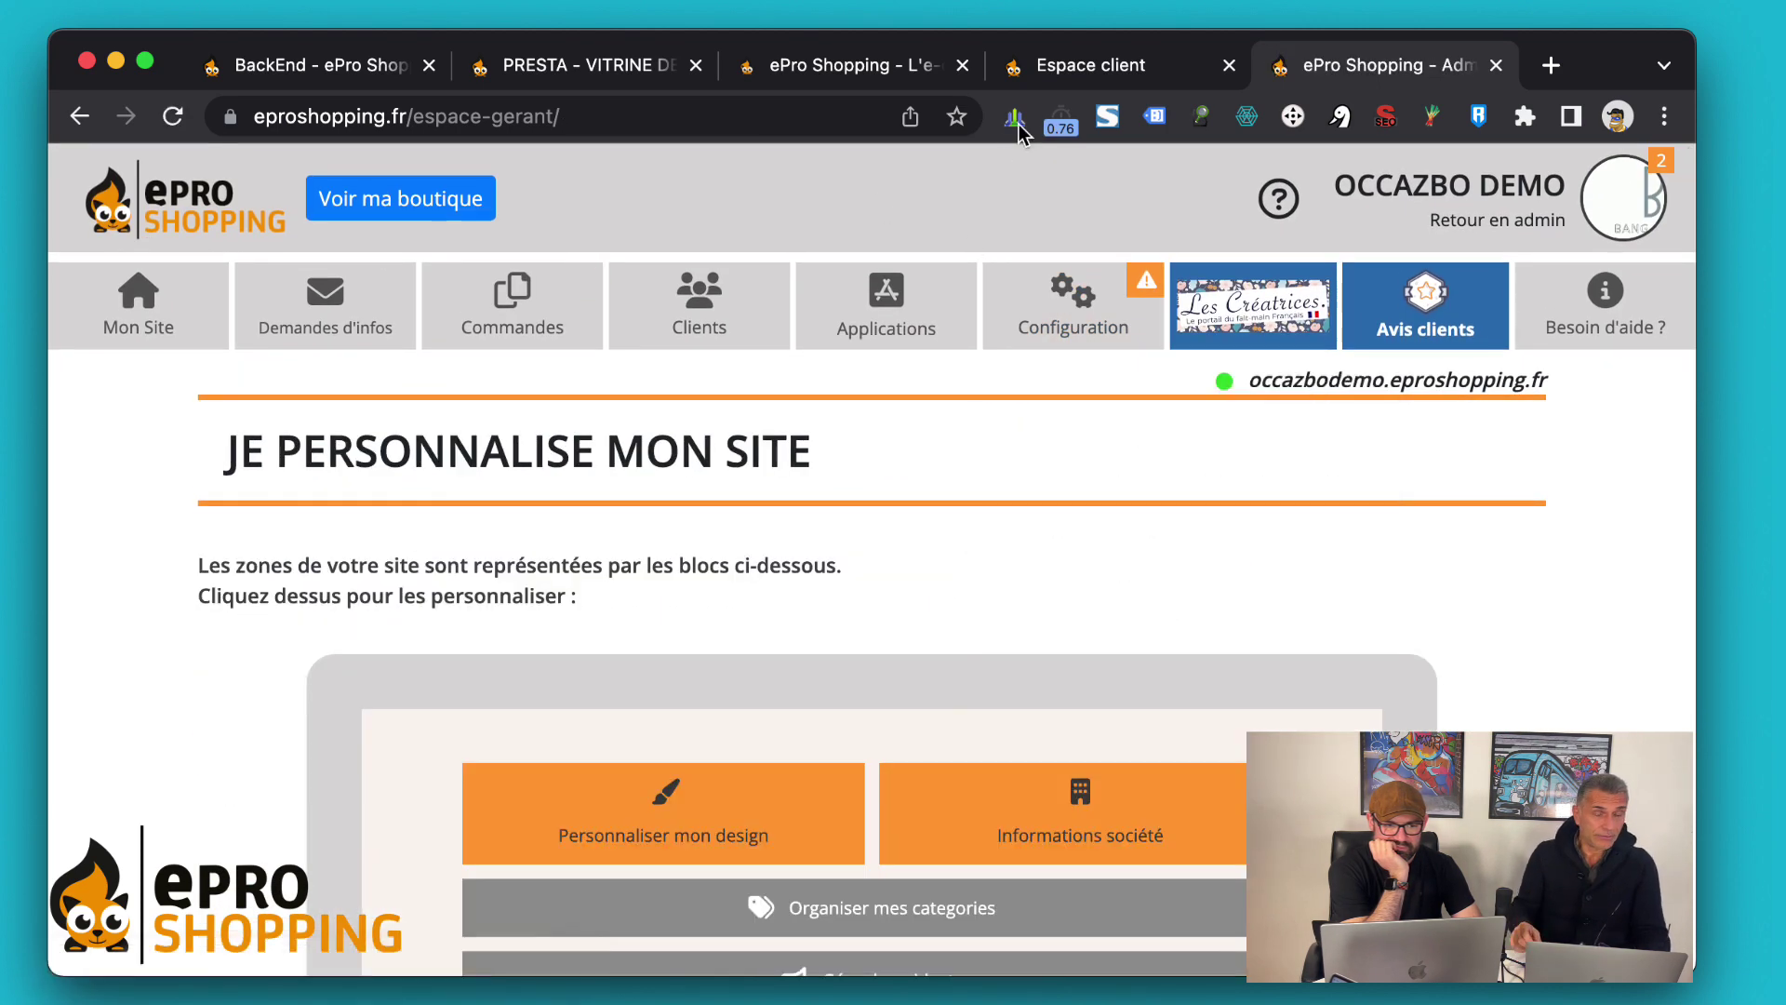
click(1032, 65)
click(884, 319)
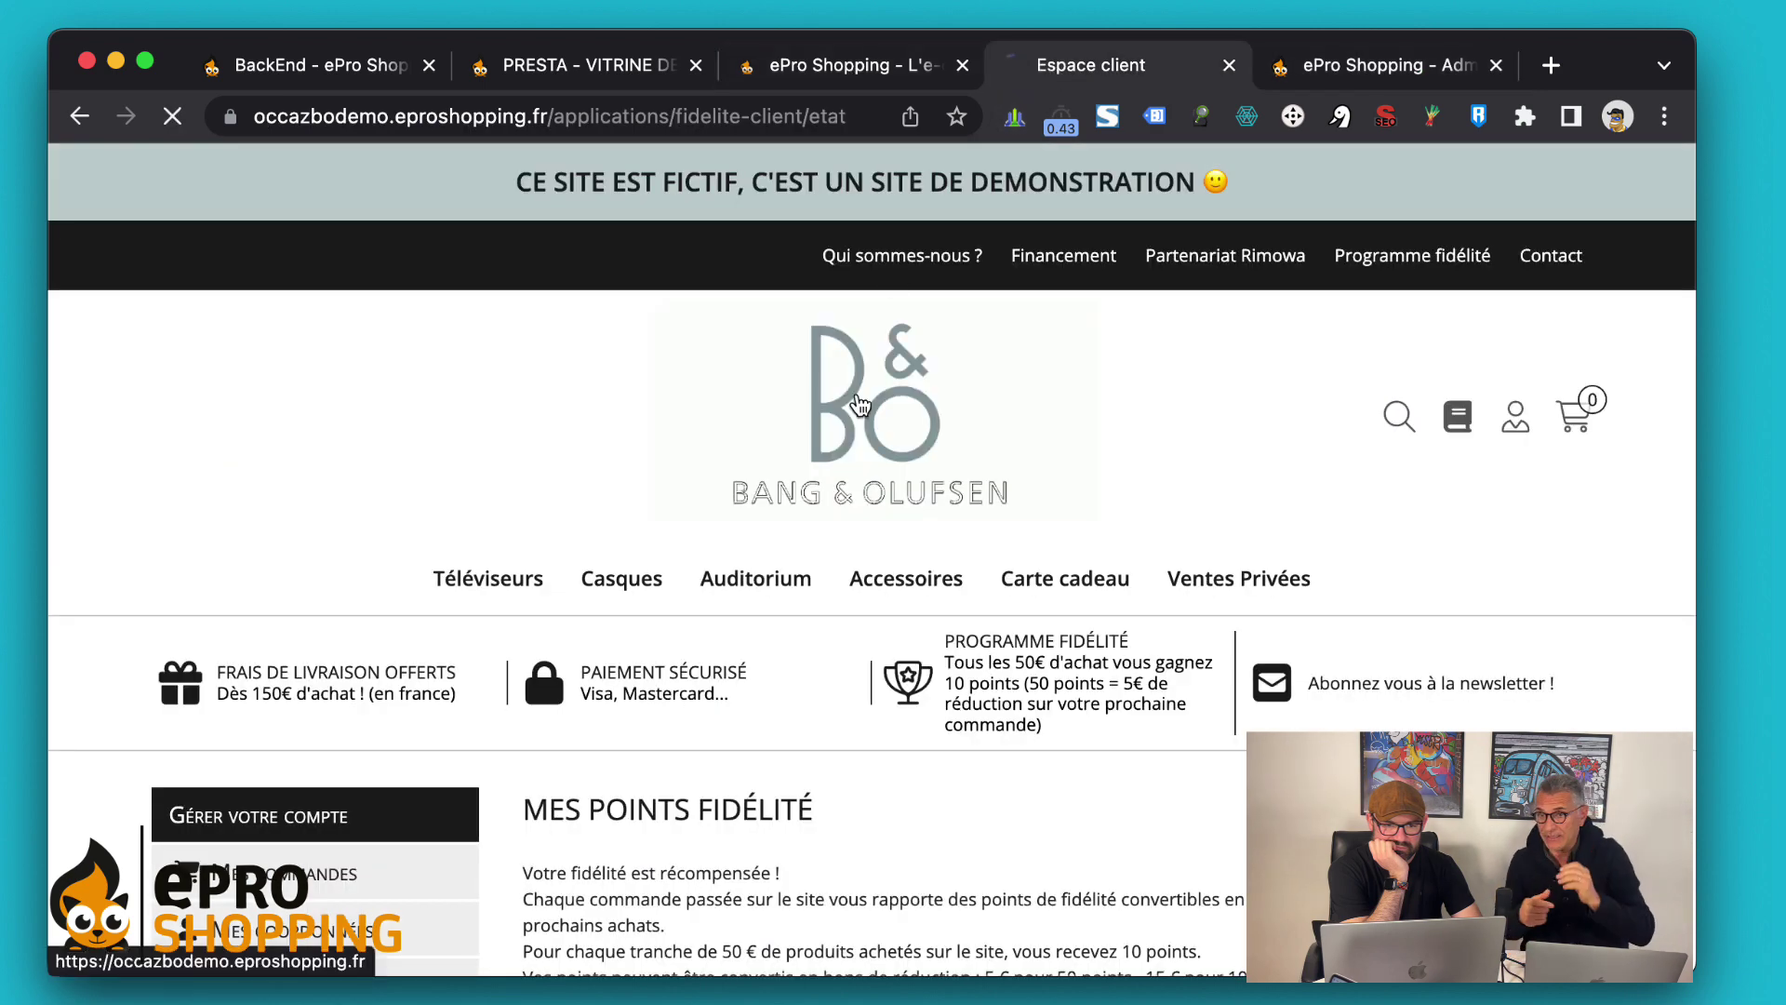
Browse the storefront homepage and open its Programme fidélité page (10 points per 50 €, 50 points = 5 €)
mouse_move(1287, 591)
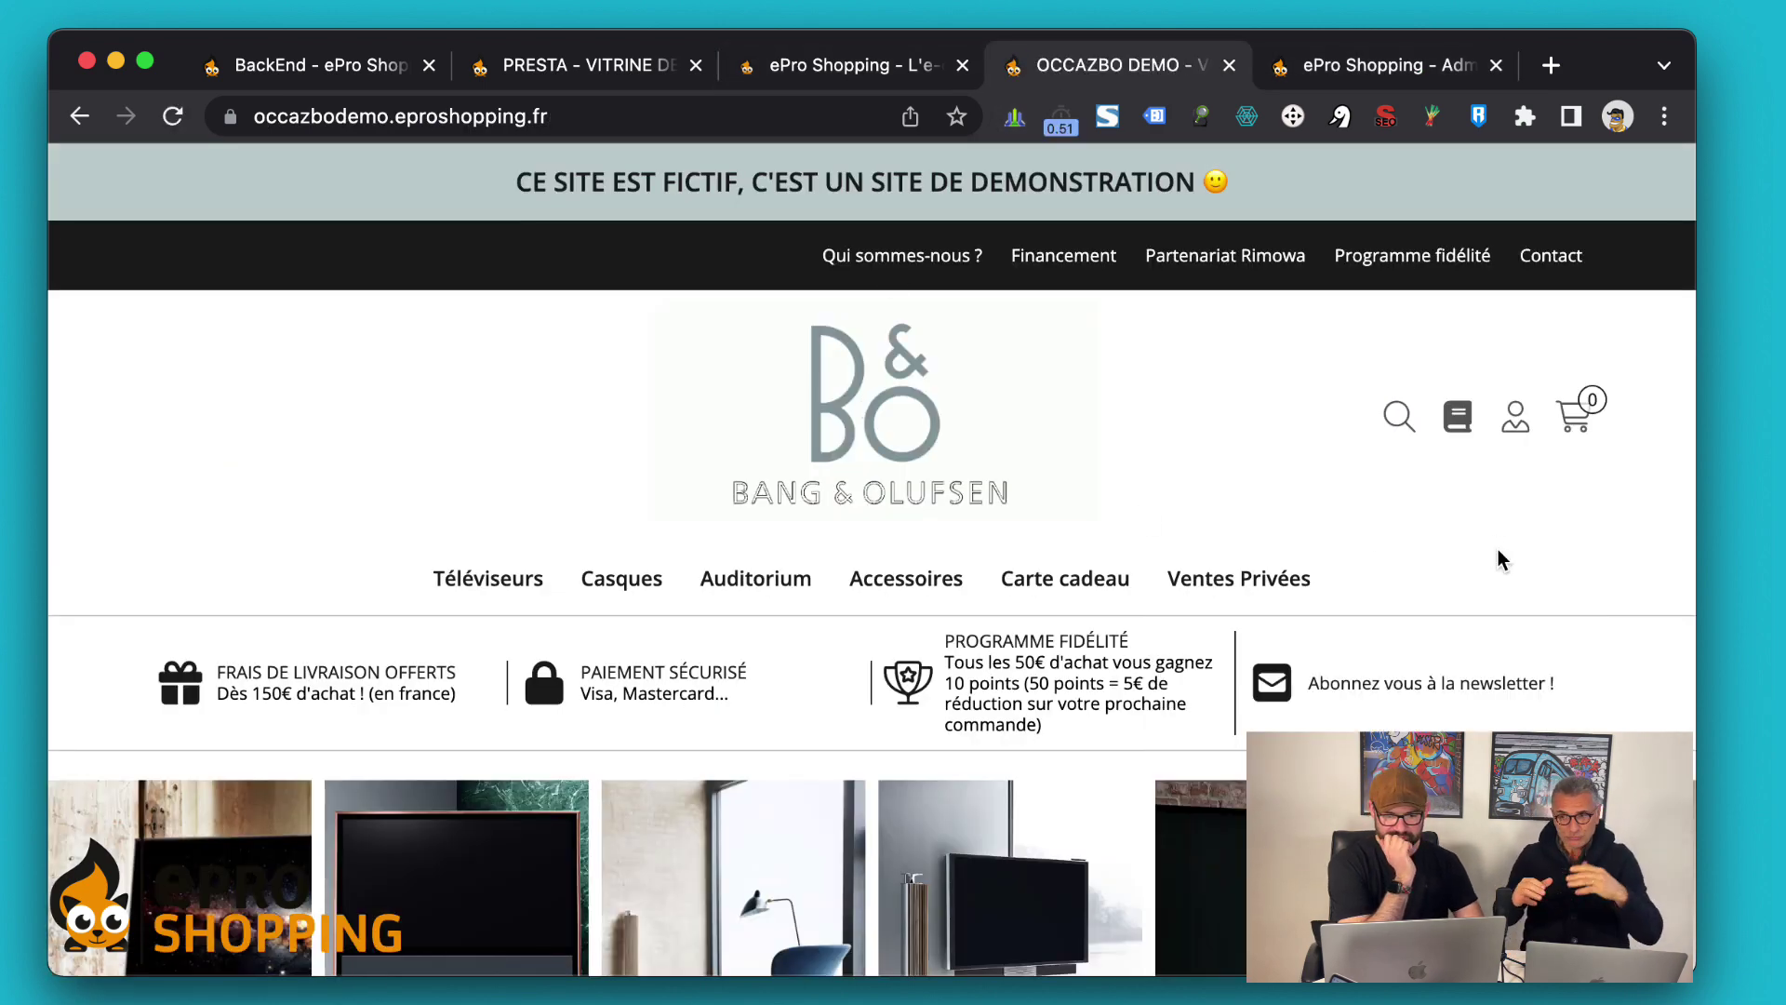
scroll(1503, 562, down, 3)
scroll(1579, 437, down, 3)
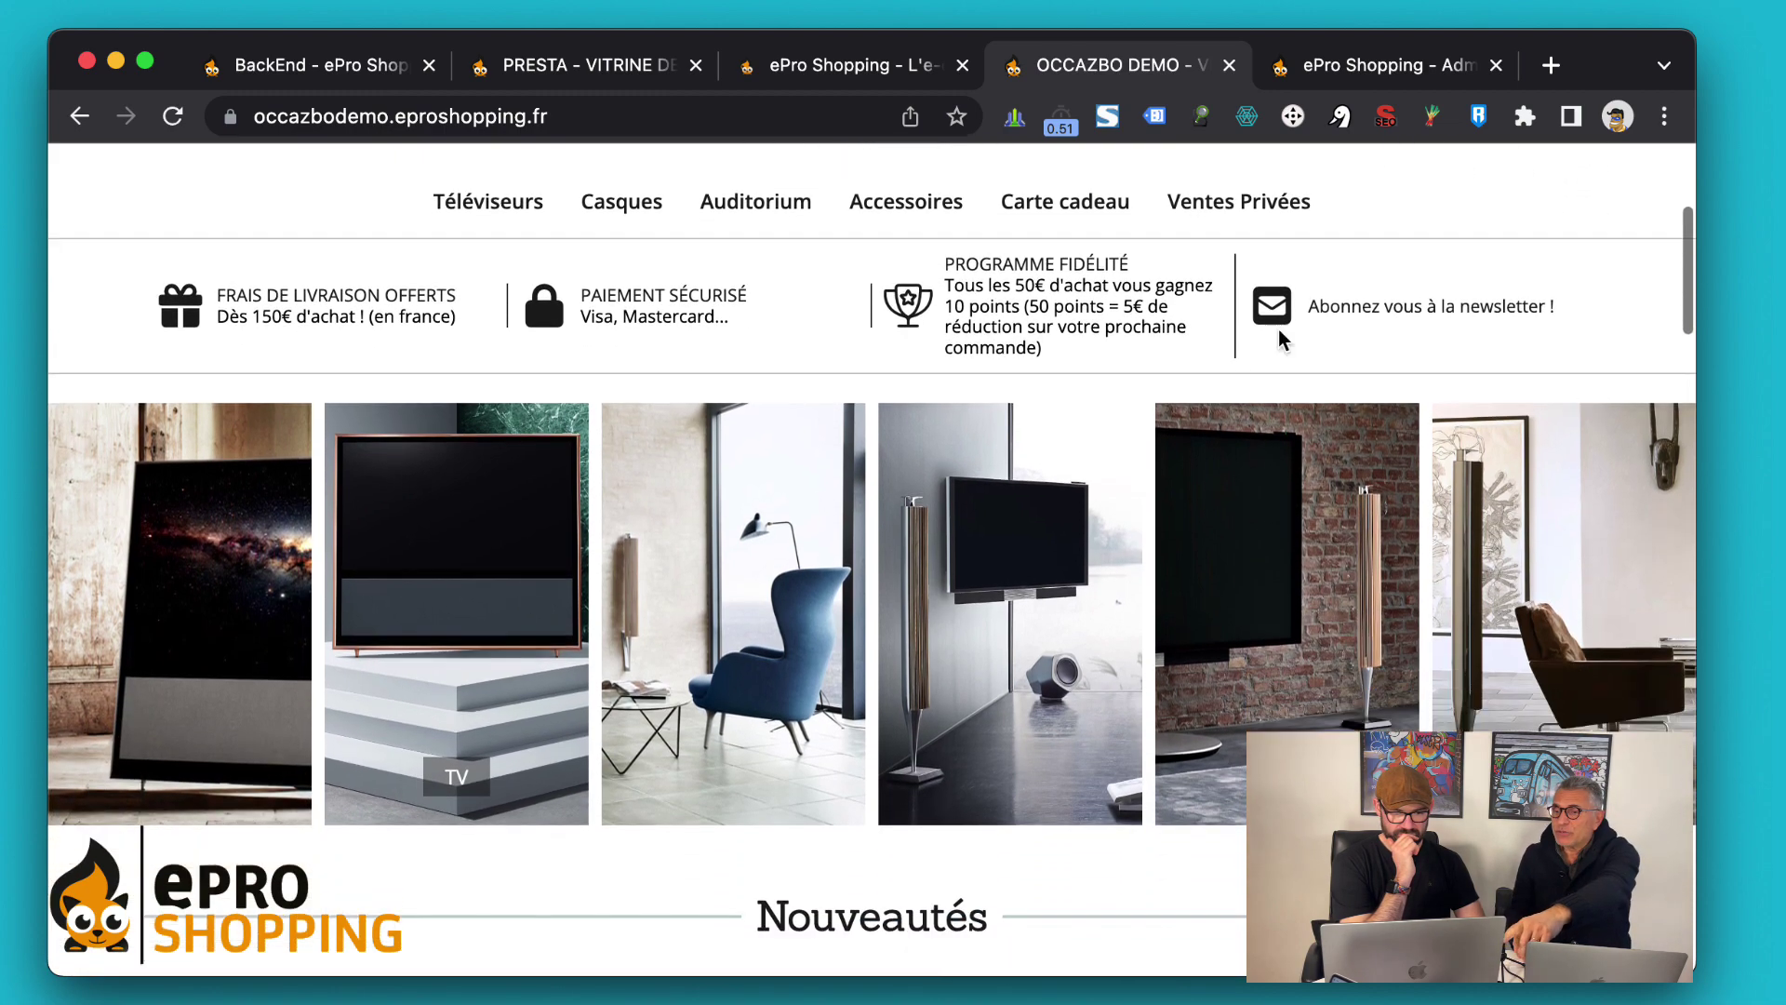
scroll(971, 479, down, 10)
scroll(973, 482, up, 3)
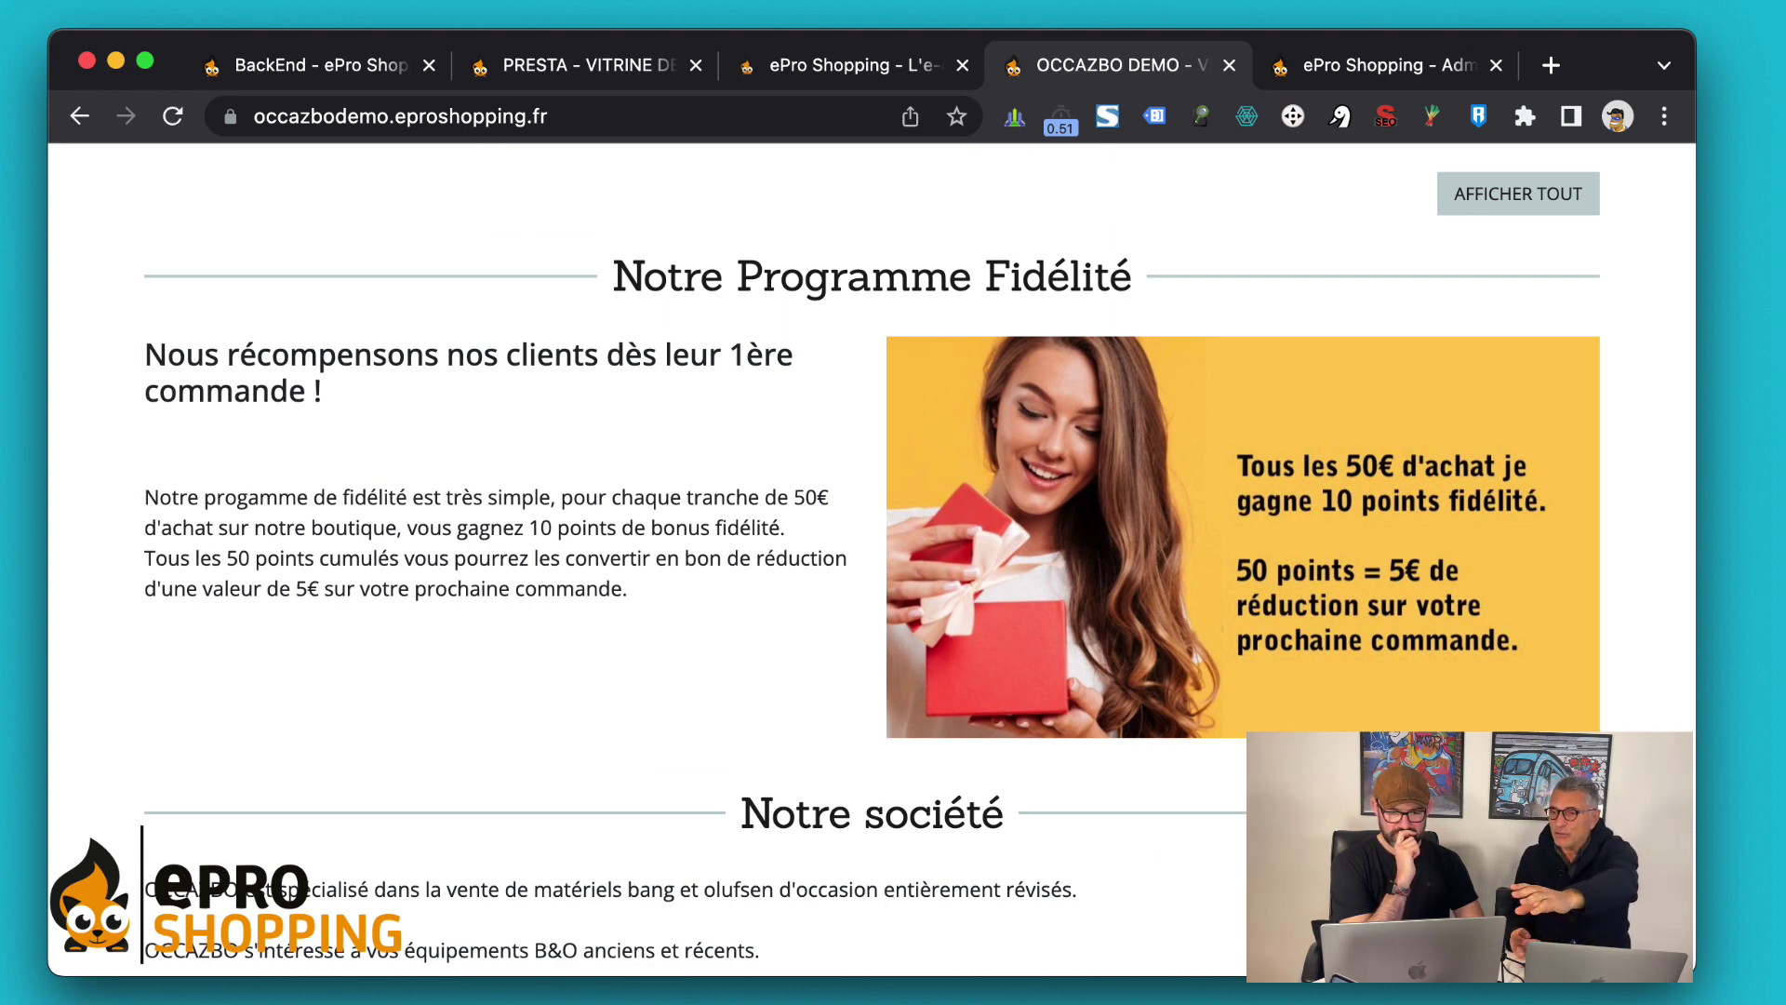
scroll(1619, 616, up, 10)
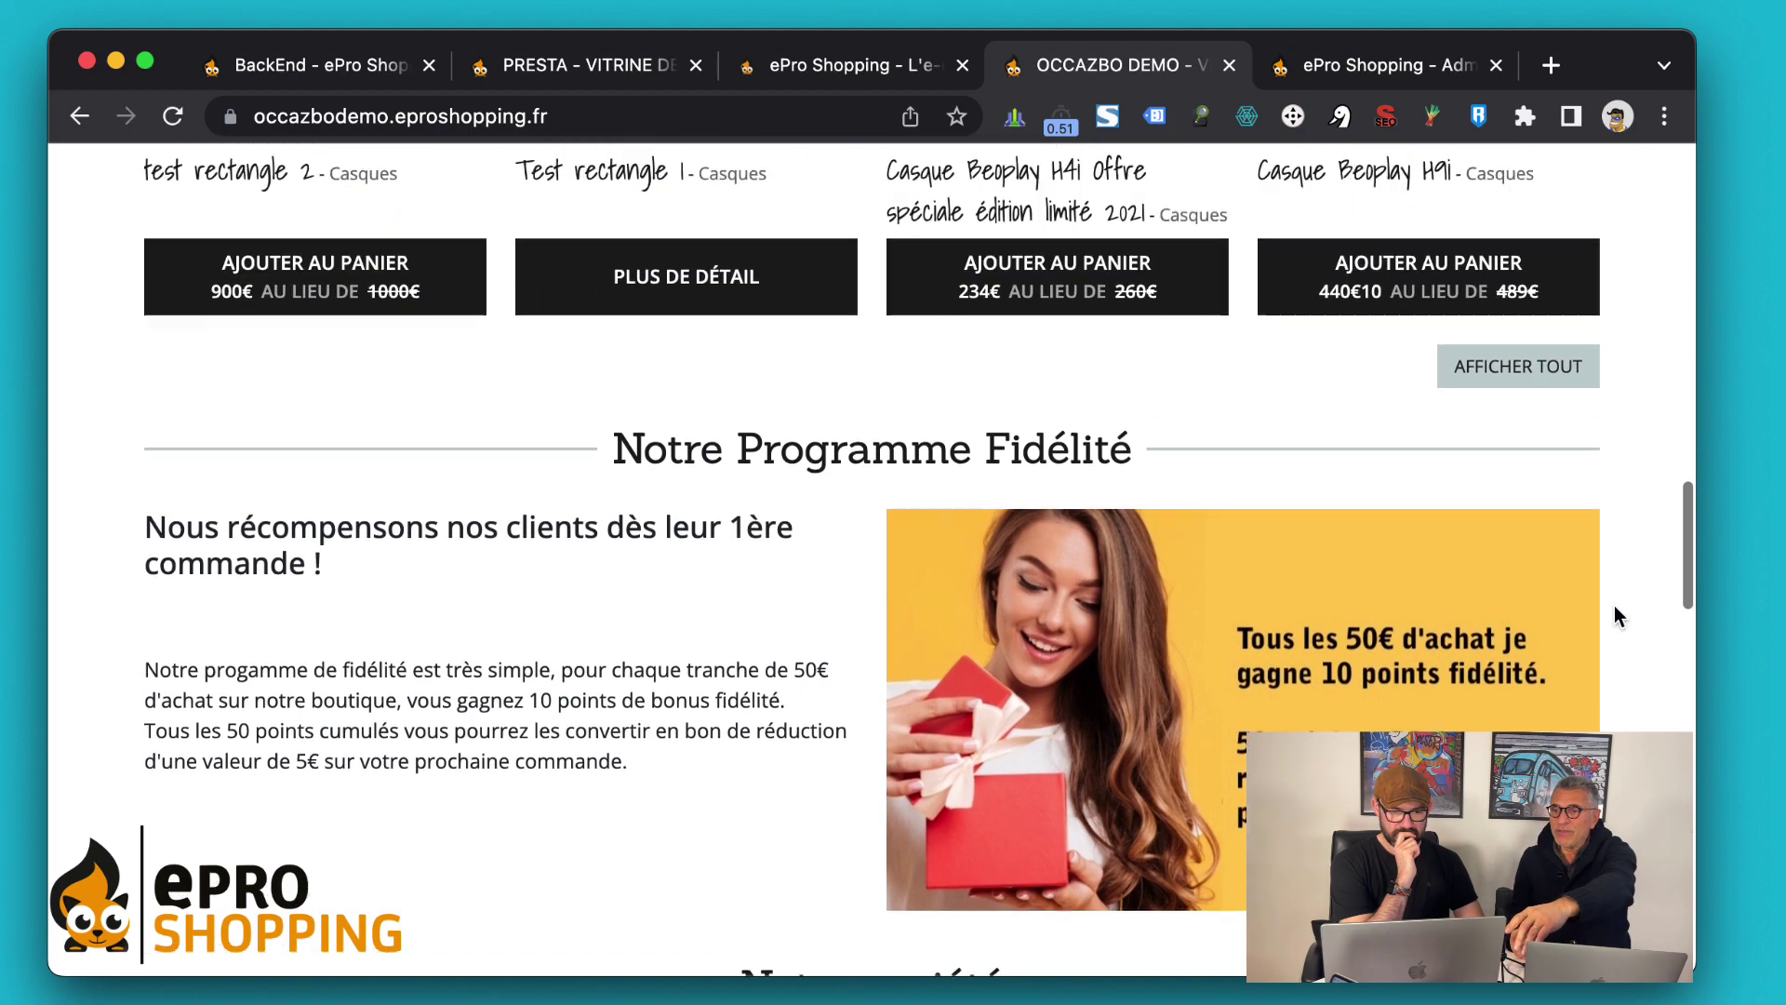
scroll(1615, 606, up, 15)
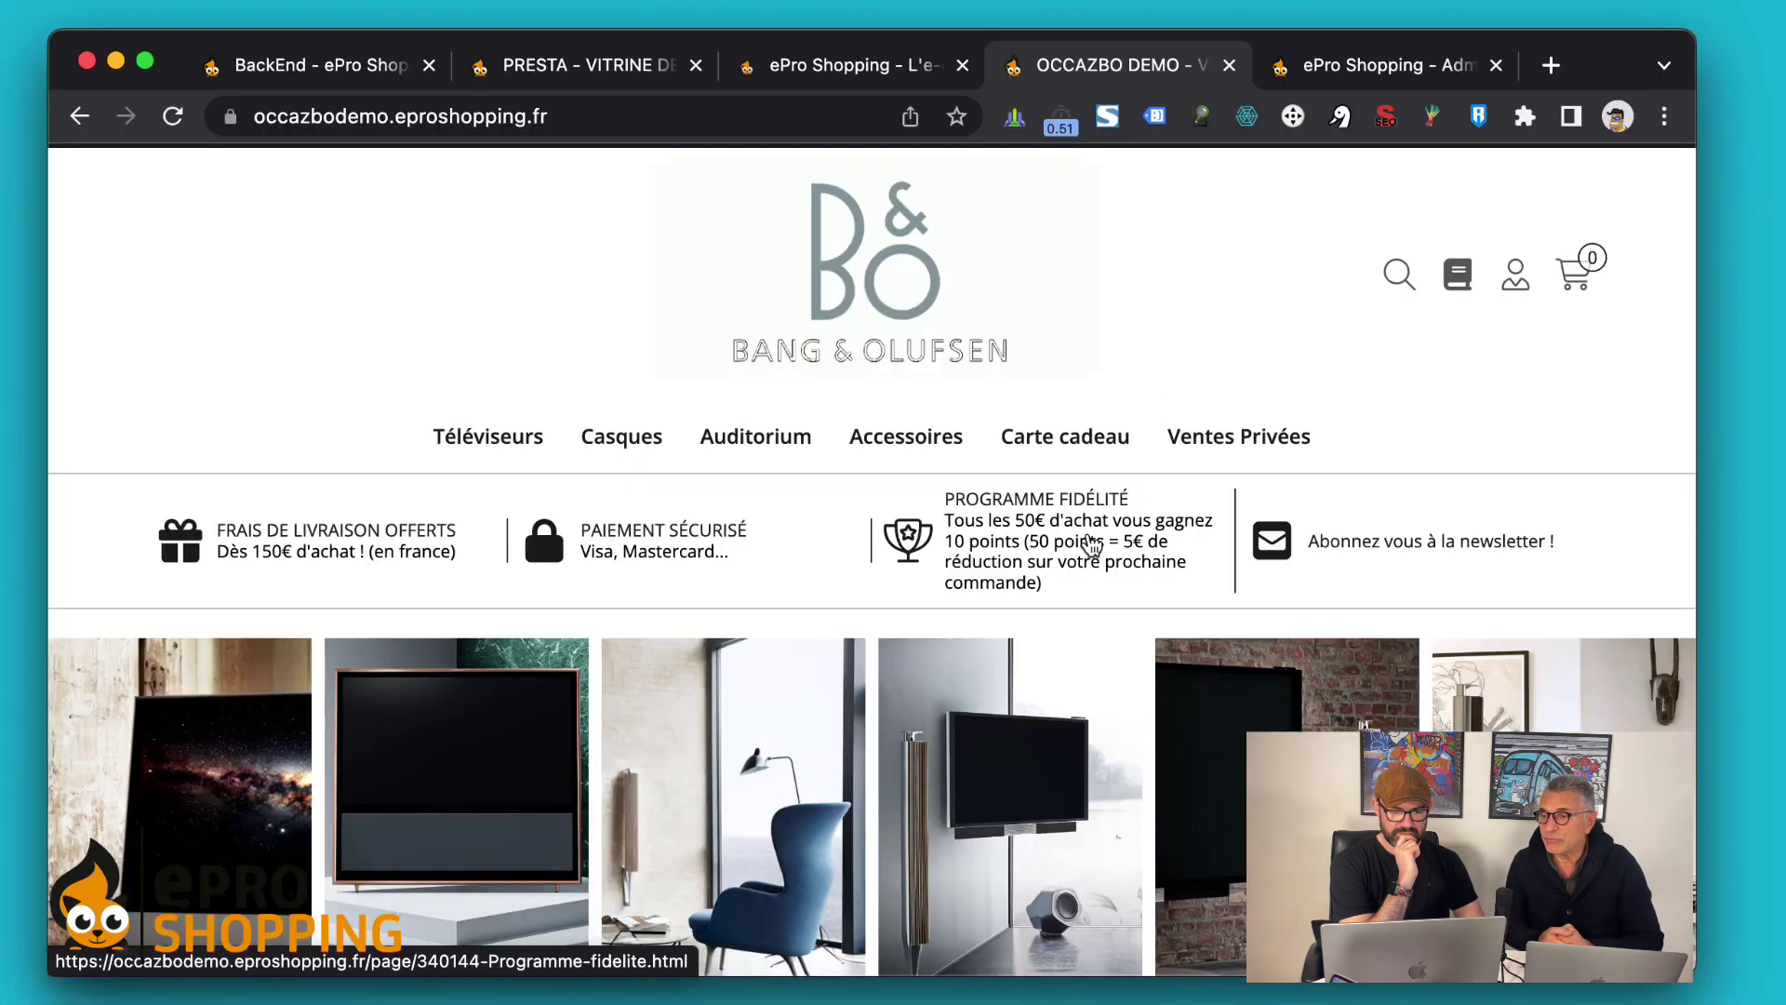
click(1100, 555)
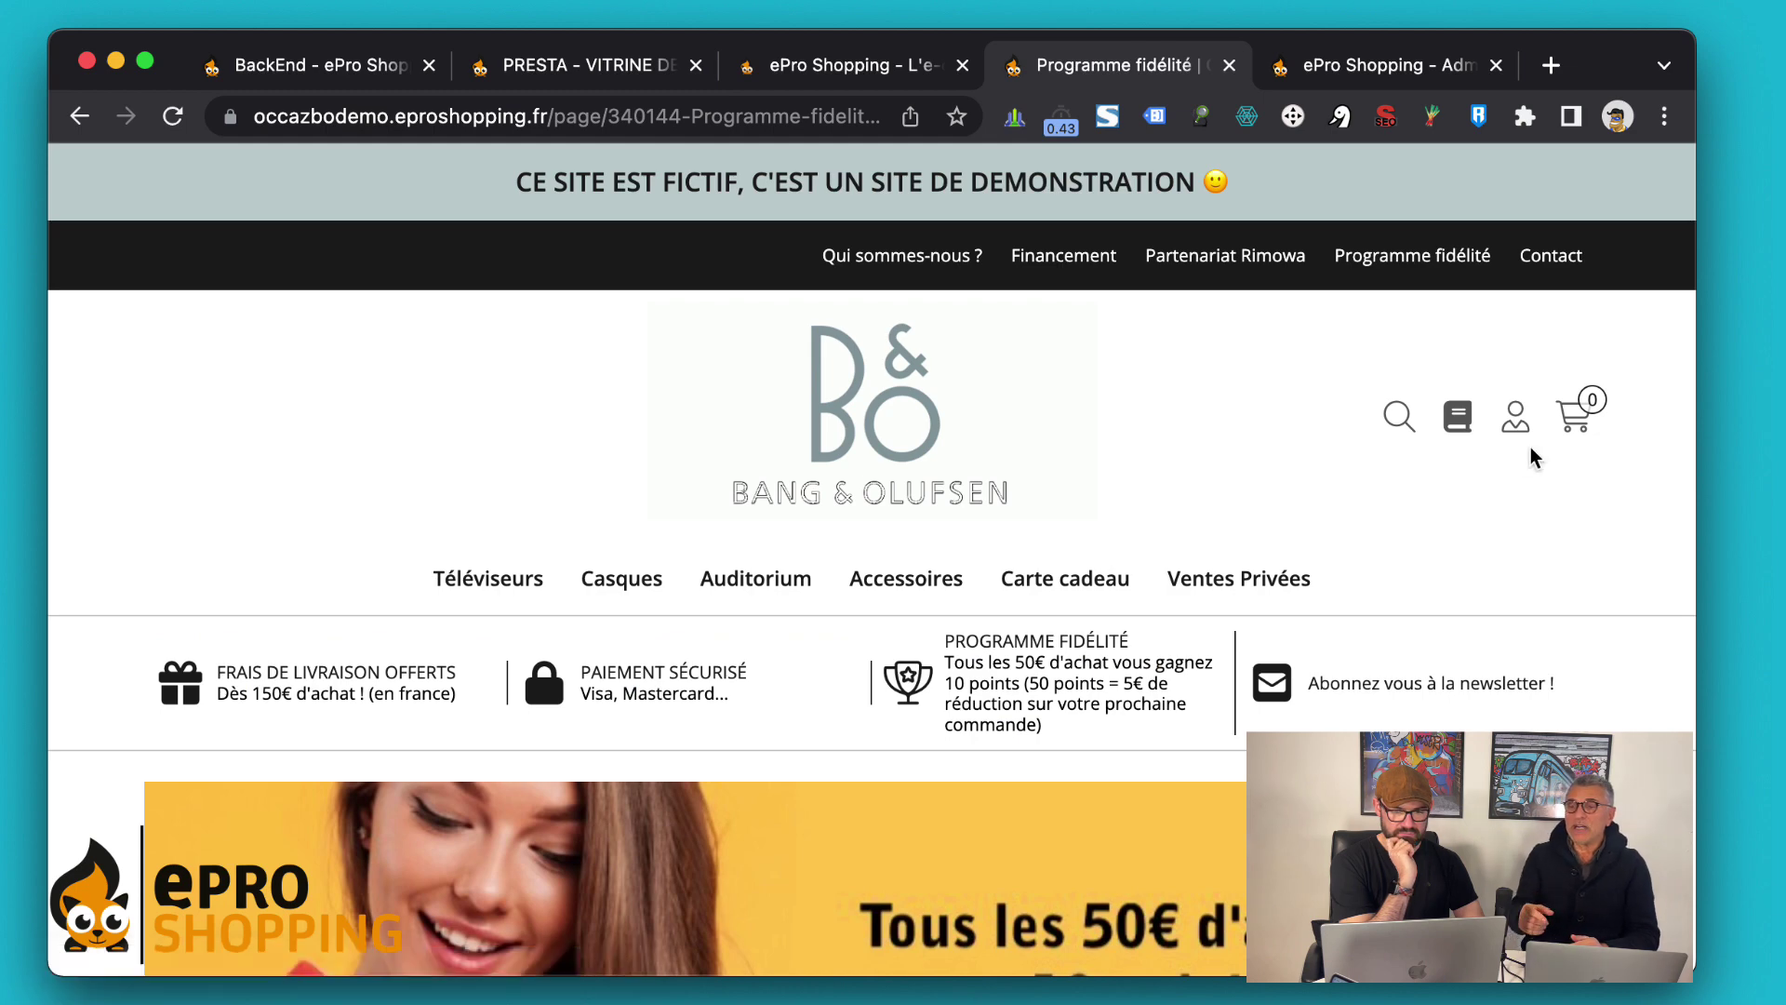
scroll(1533, 456, down, 5)
scroll(1531, 446, down, 1)
scroll(1542, 684, down, 5)
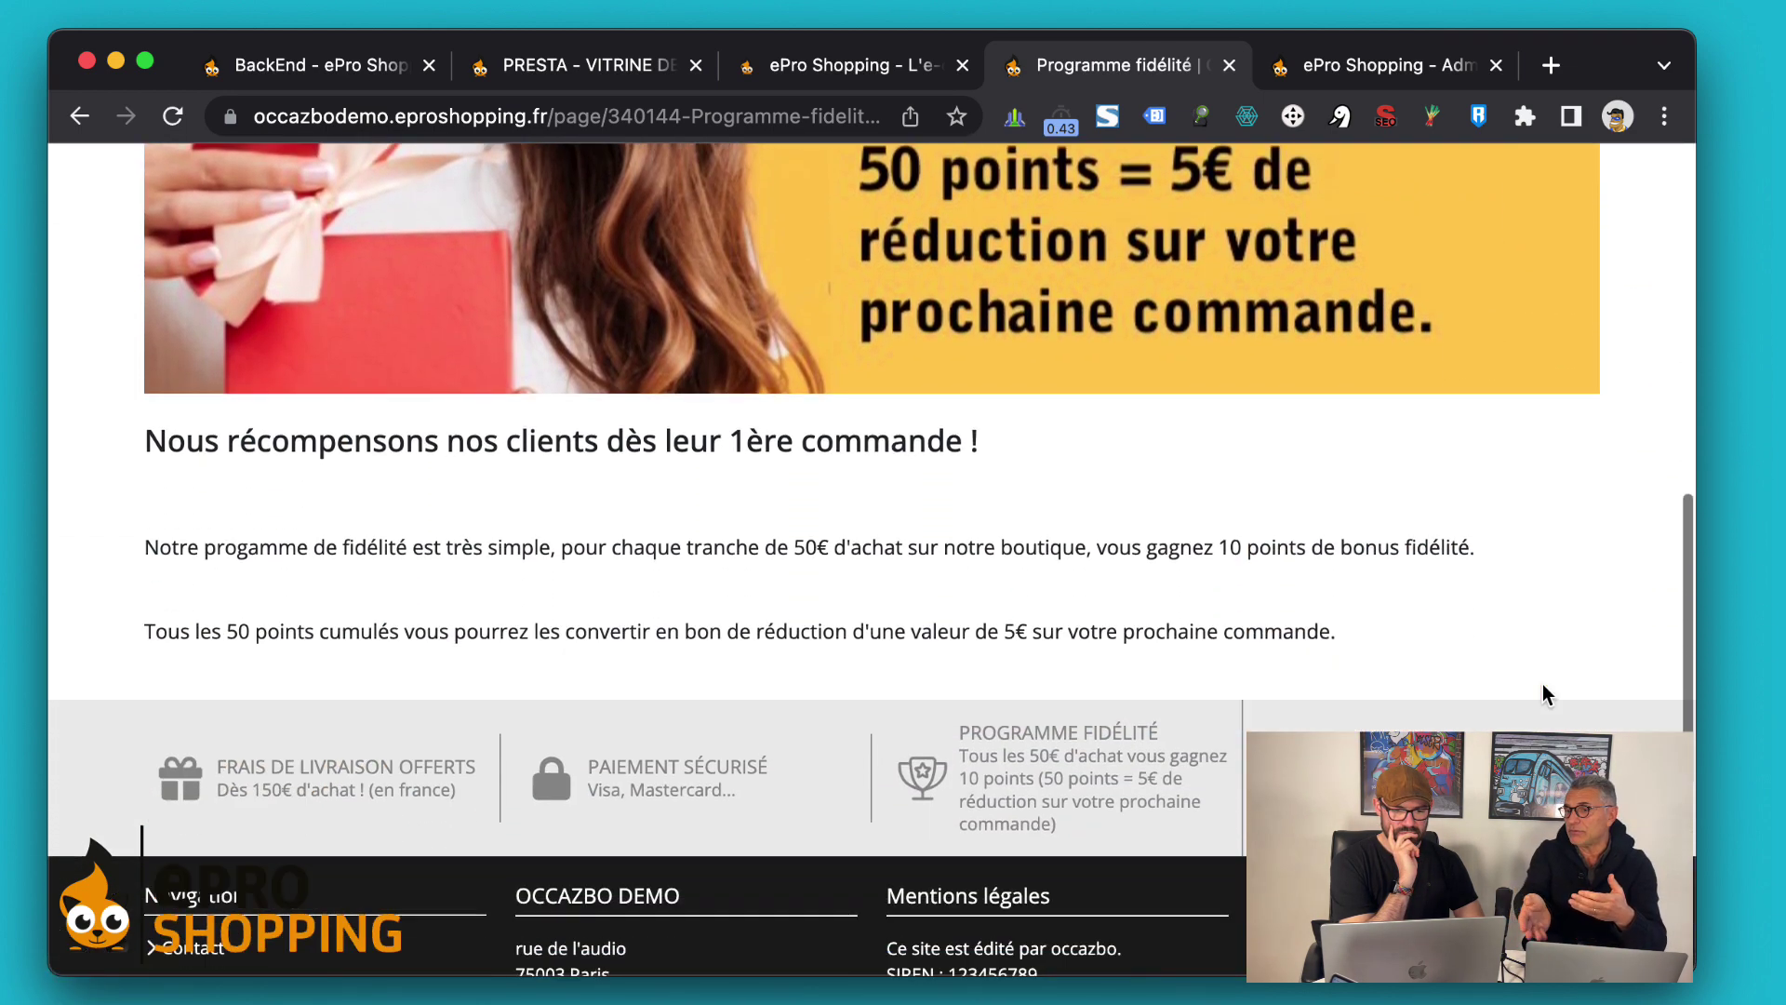
scroll(1543, 693, up, 5)
scroll(1542, 686, down, 2)
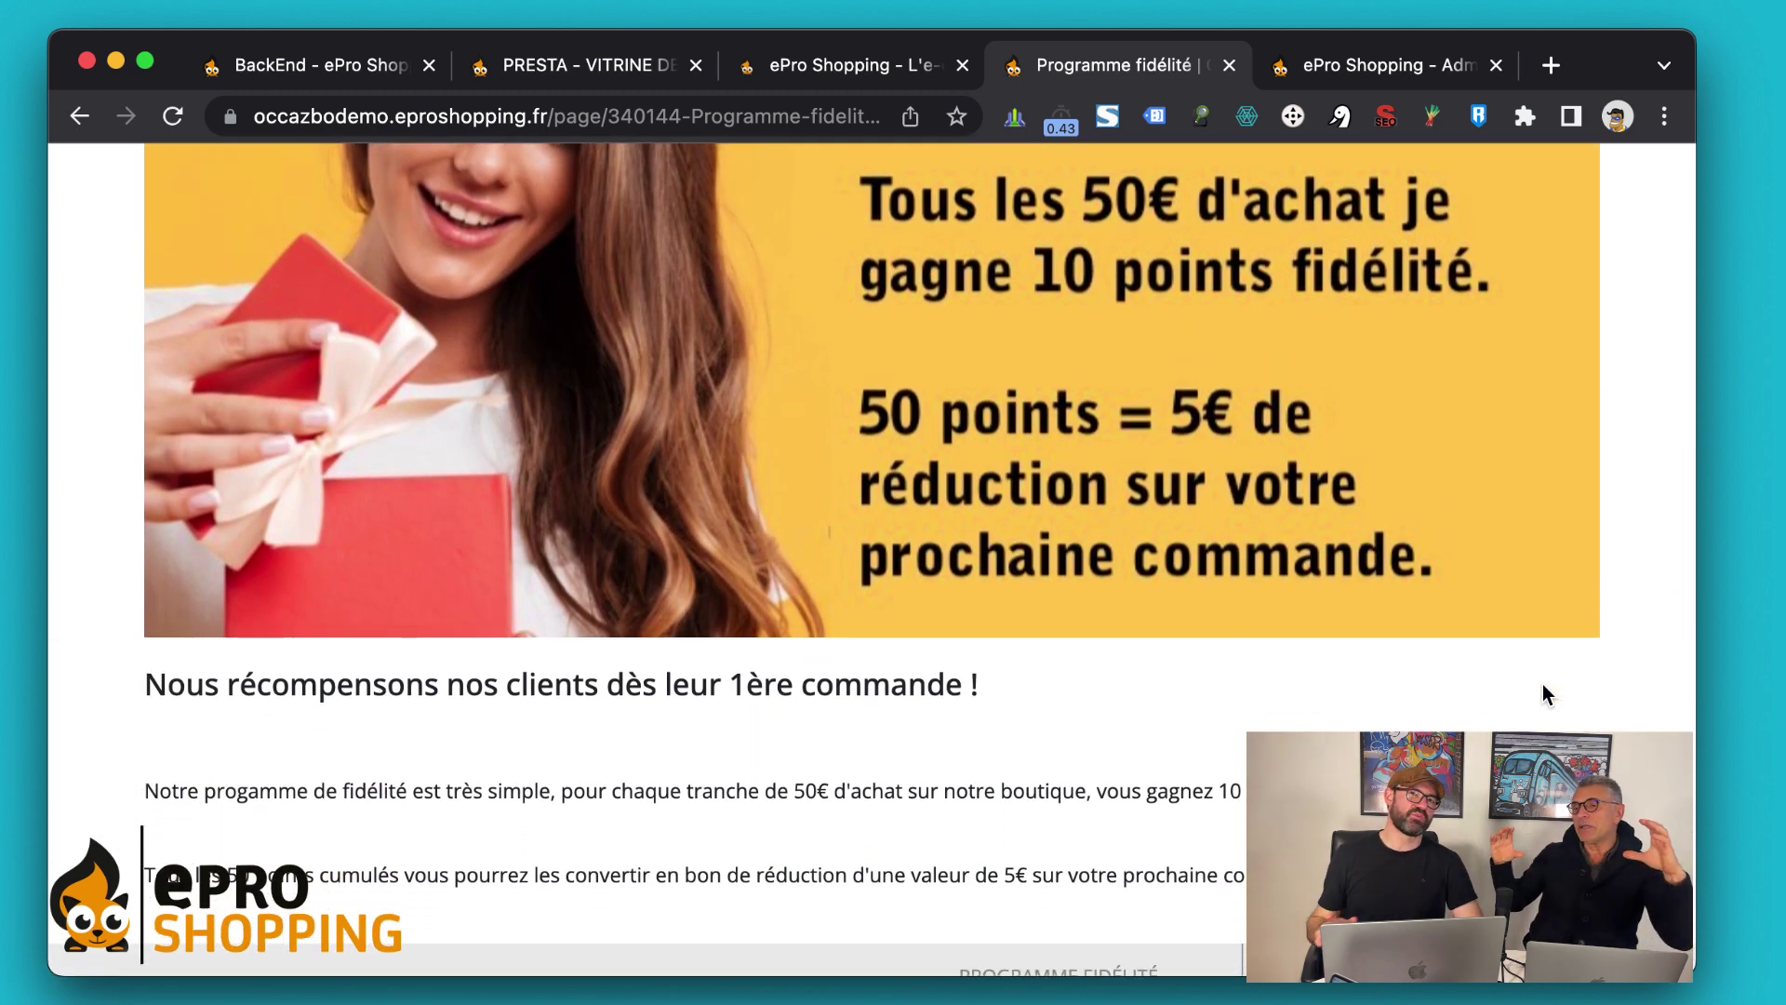
scroll(1542, 693, down, 1)
scroll(1543, 693, up, 2)
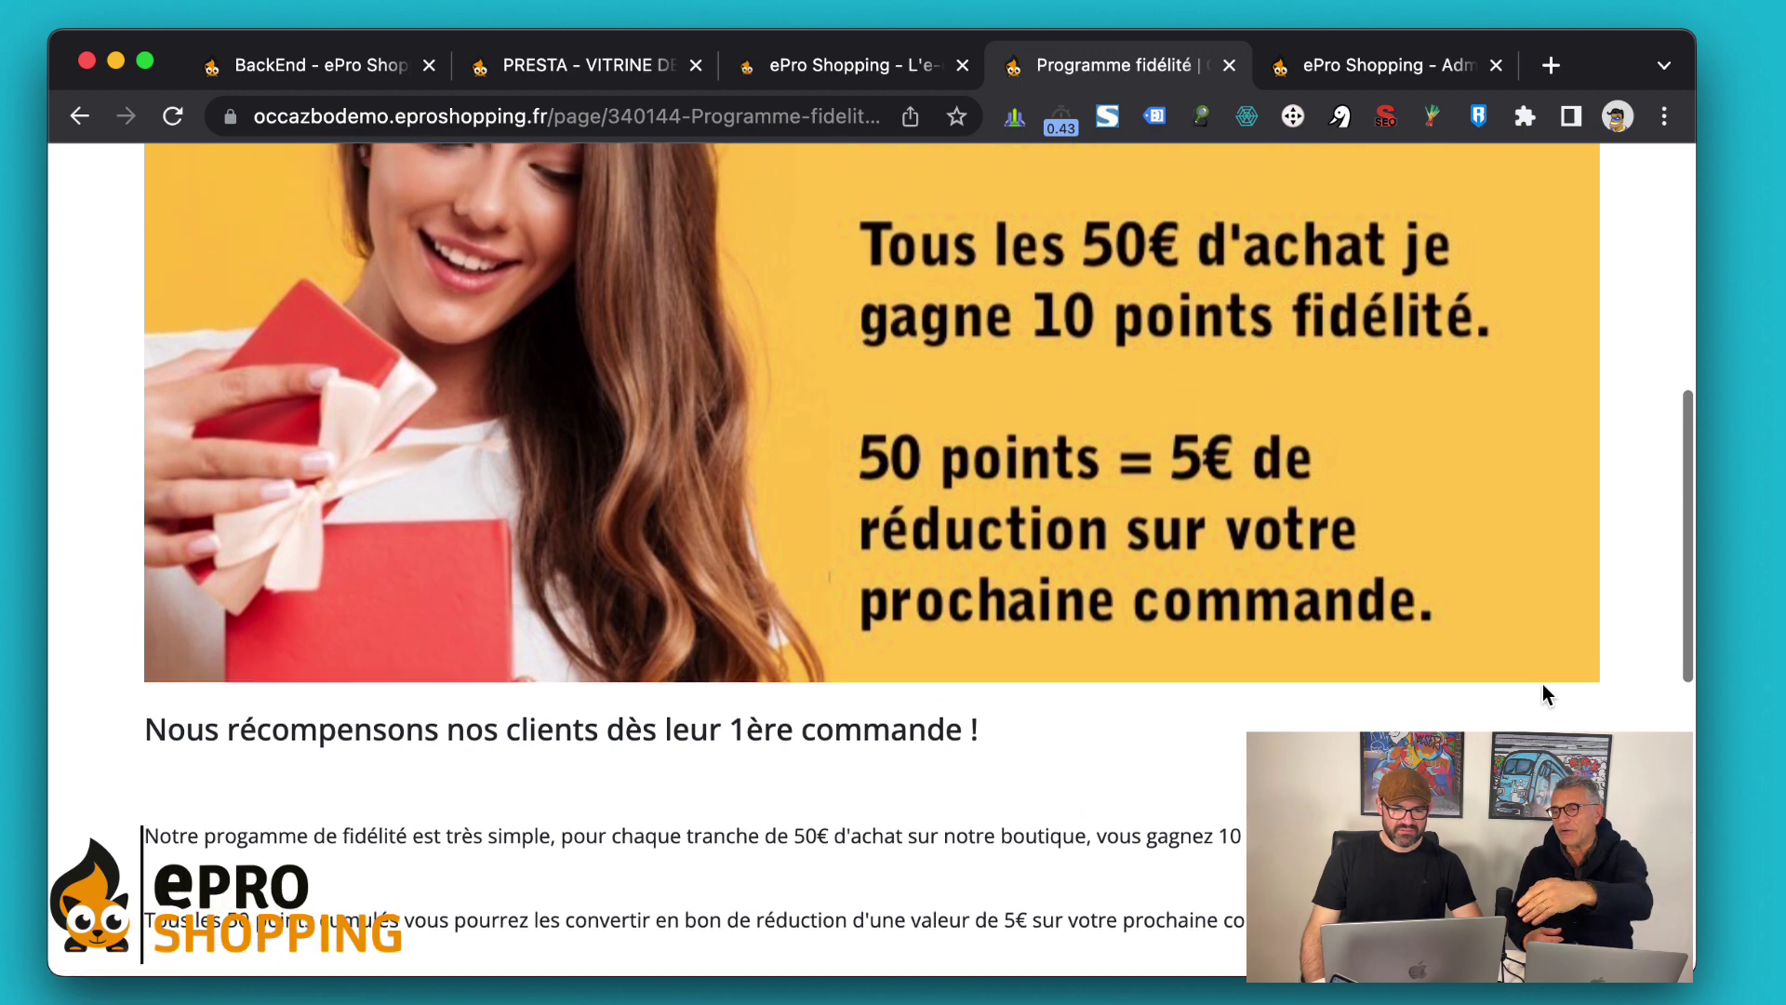
scroll(1543, 693, up, 1)
scroll(1543, 693, up, 1)
scroll(1542, 693, up, 4)
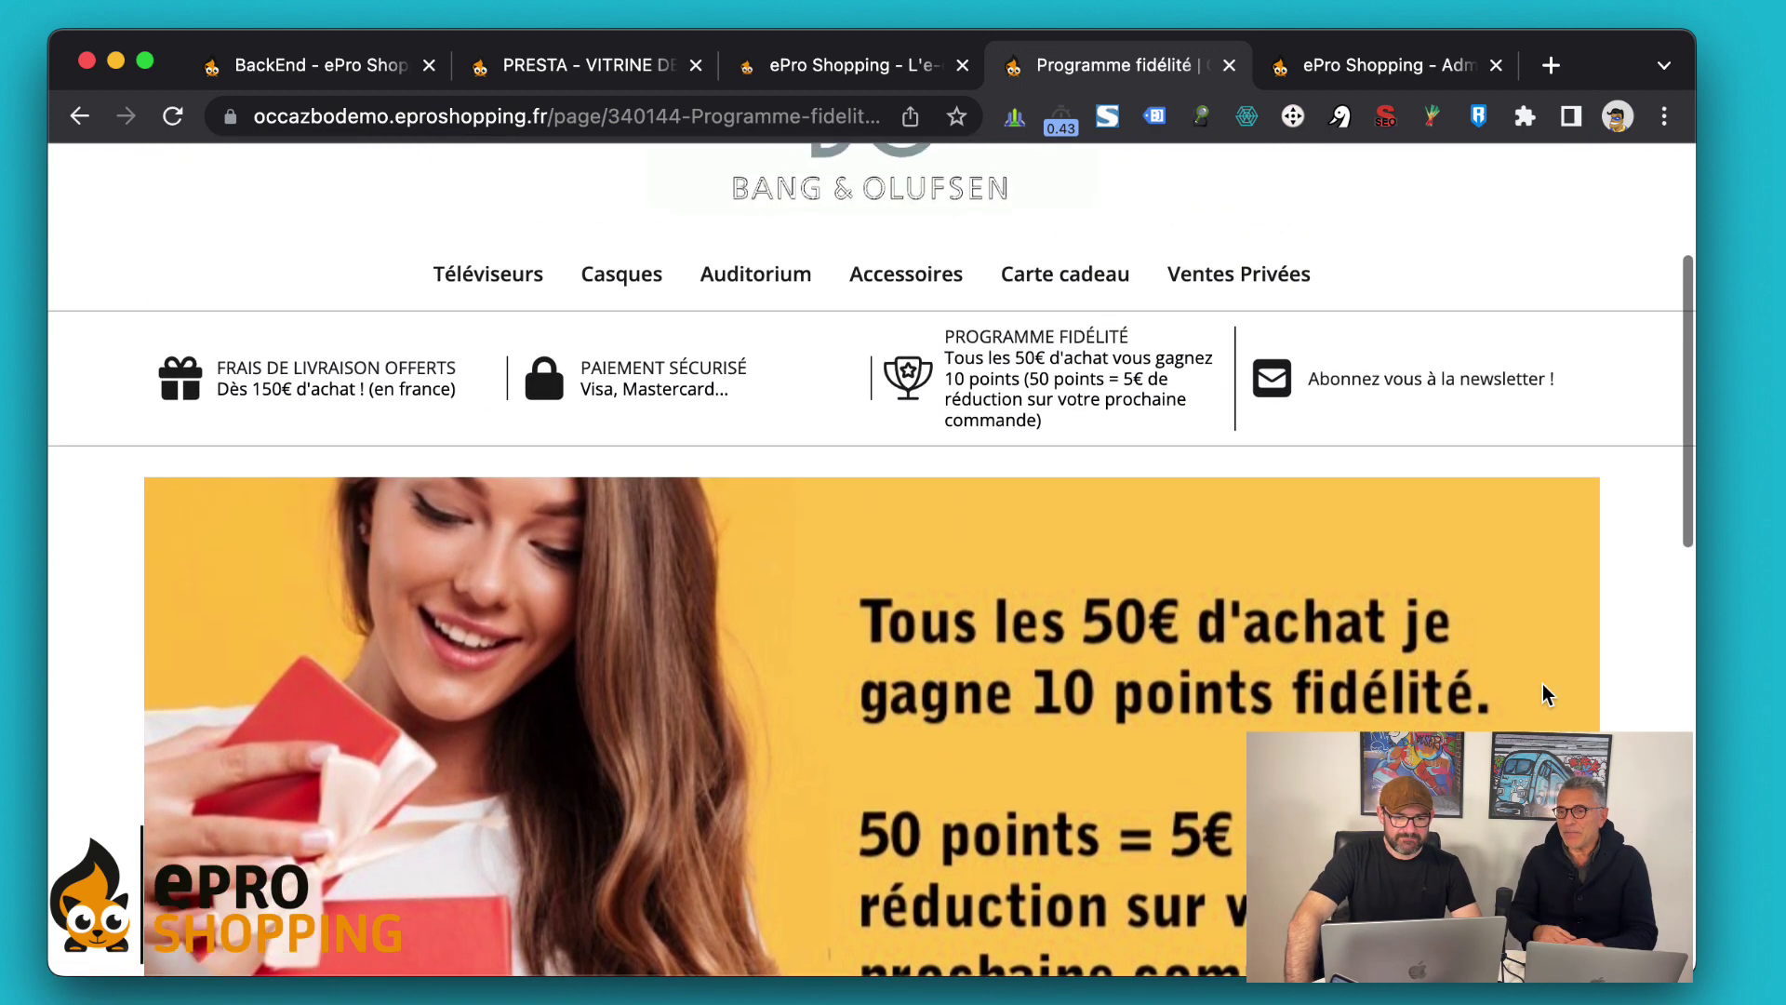
scroll(1364, 550, up, 5)
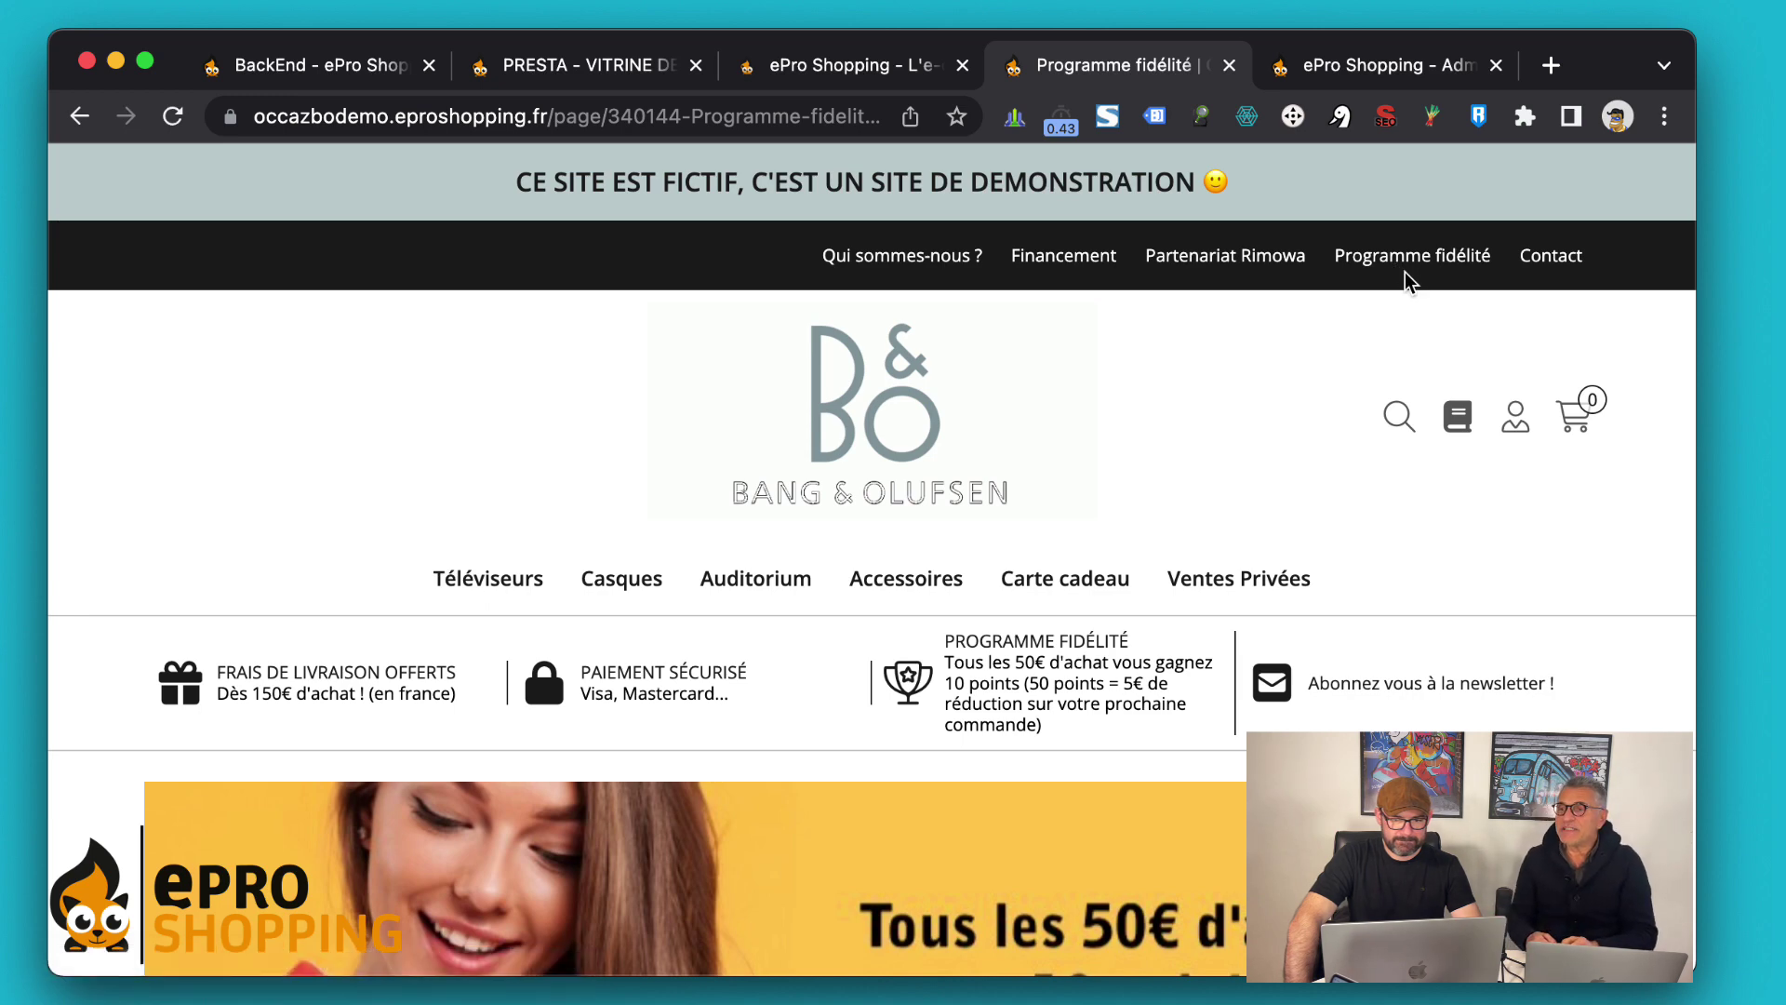
click(1394, 263)
scroll(1252, 549, down, 5)
scroll(1253, 541, down, 3)
scroll(1253, 549, up, 1)
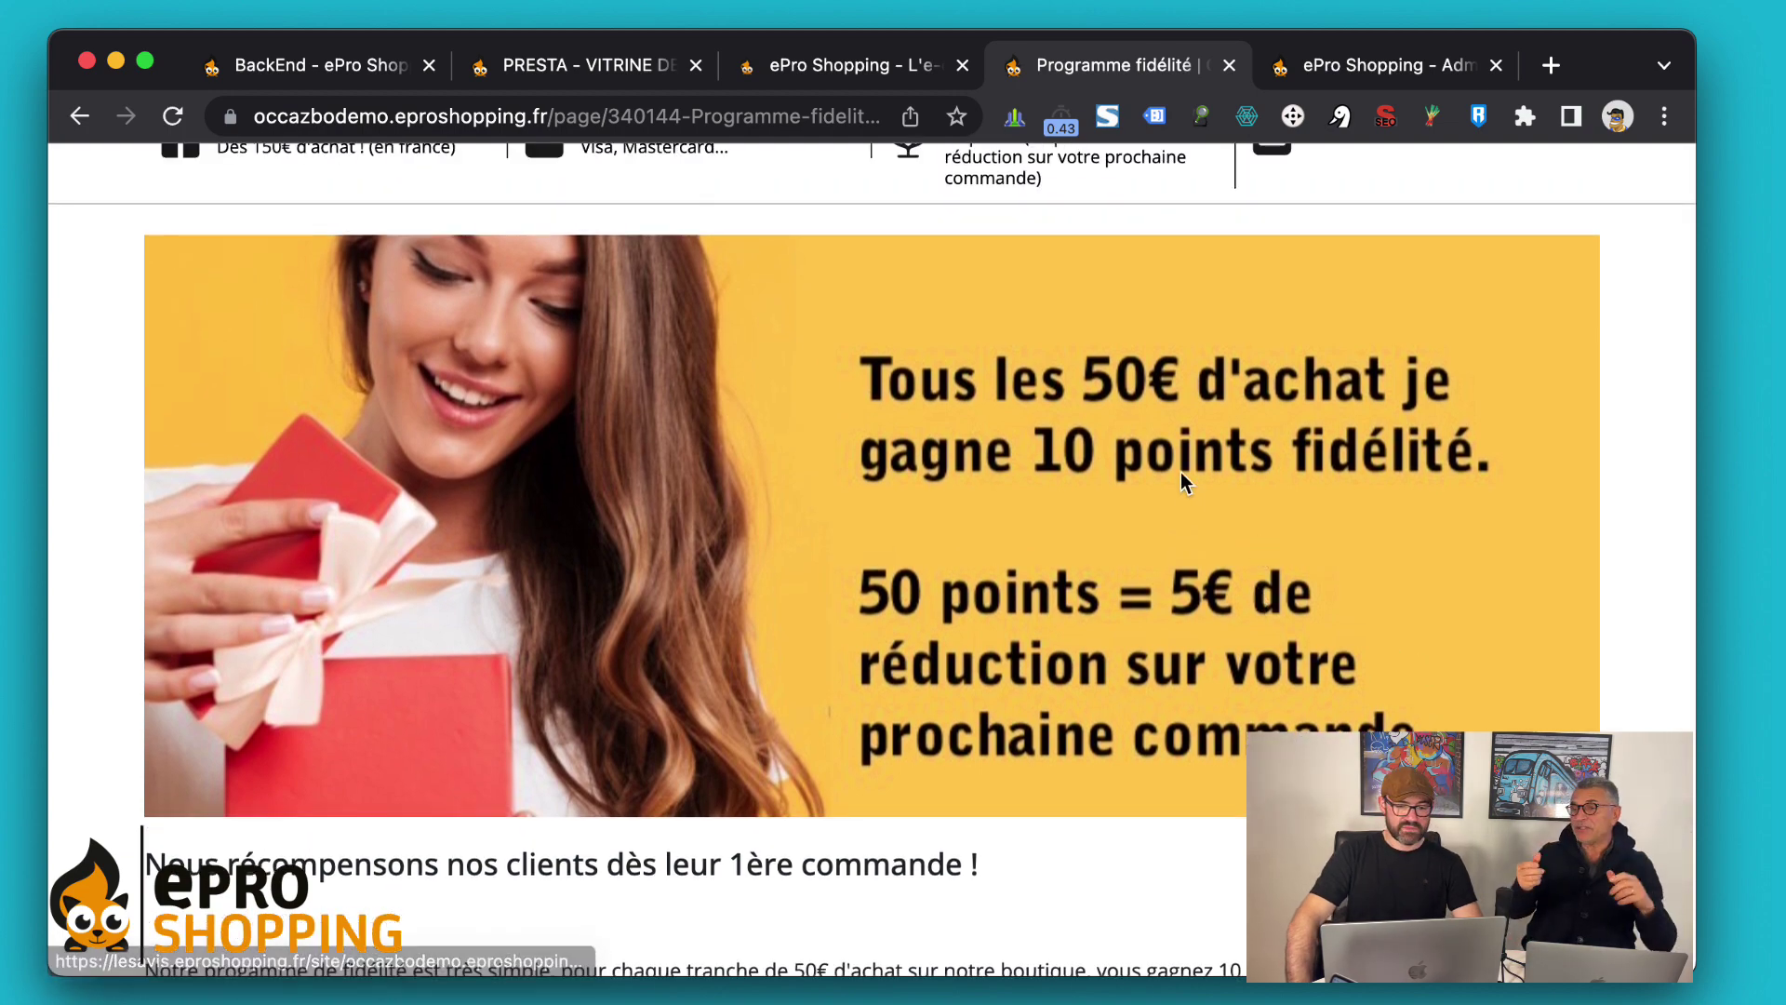
scroll(1182, 479, up, 6)
scroll(1181, 471, down, 1)
mouse_move(1289, 512)
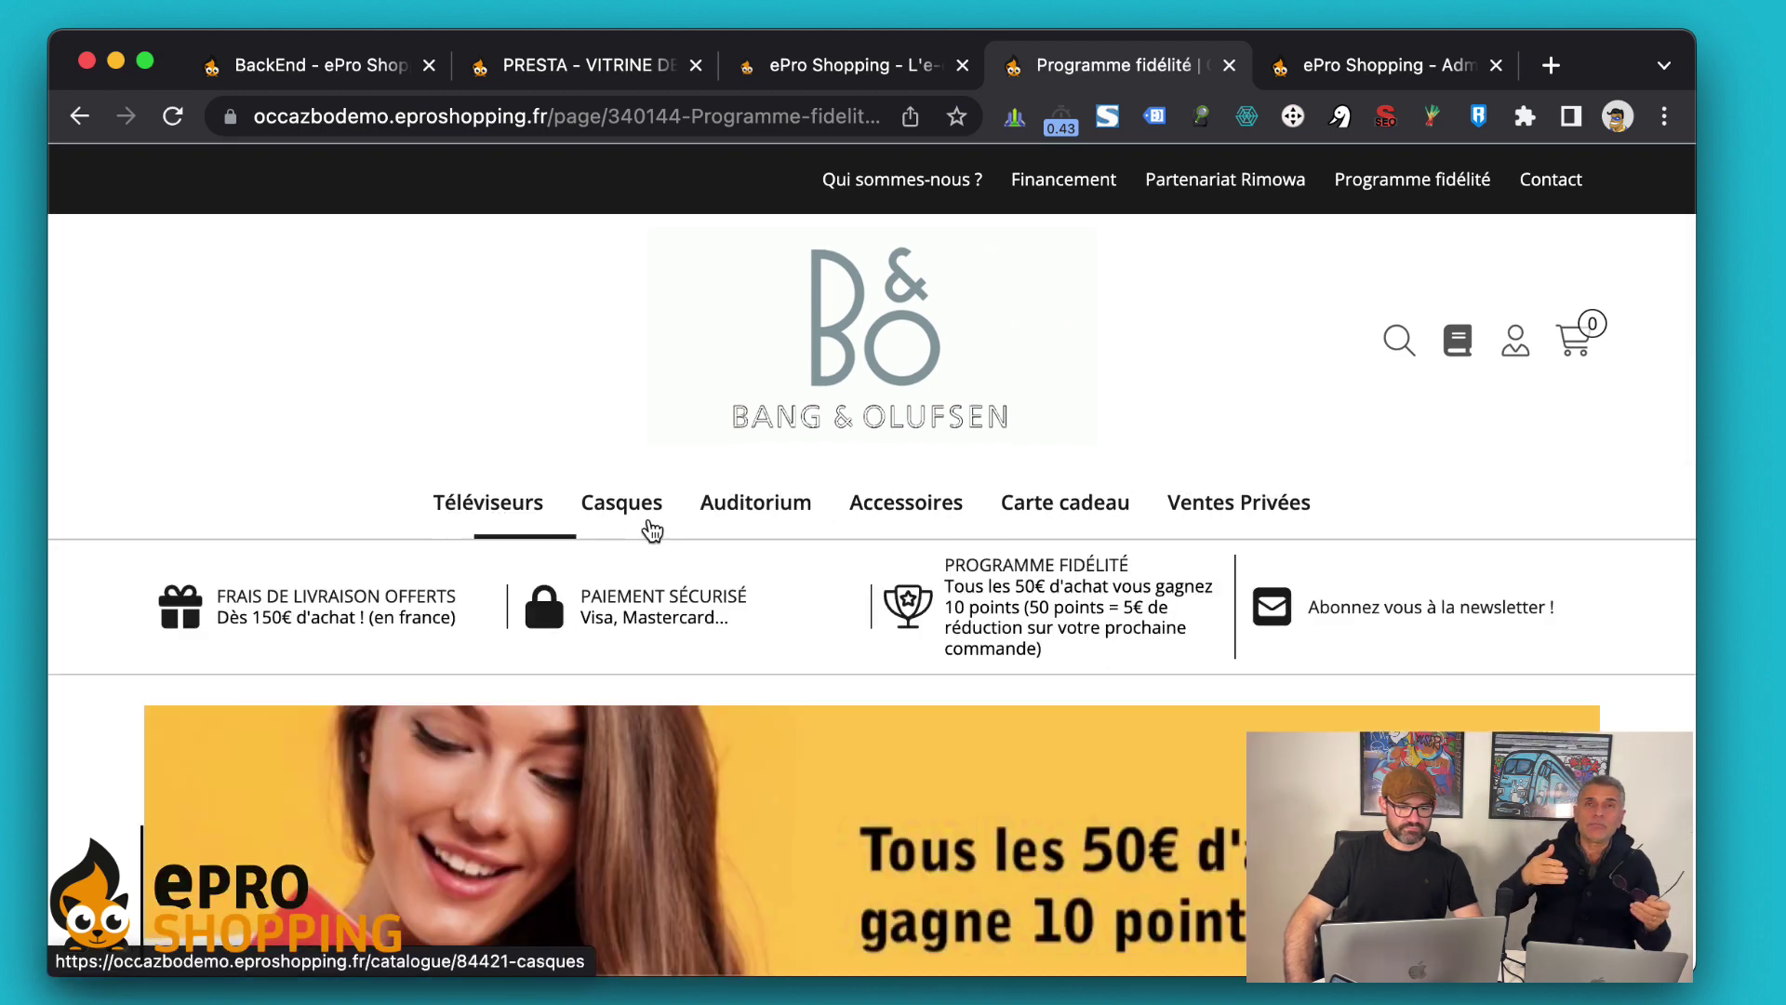
mouse_move(1247, 488)
scroll(1291, 294, down, 2)
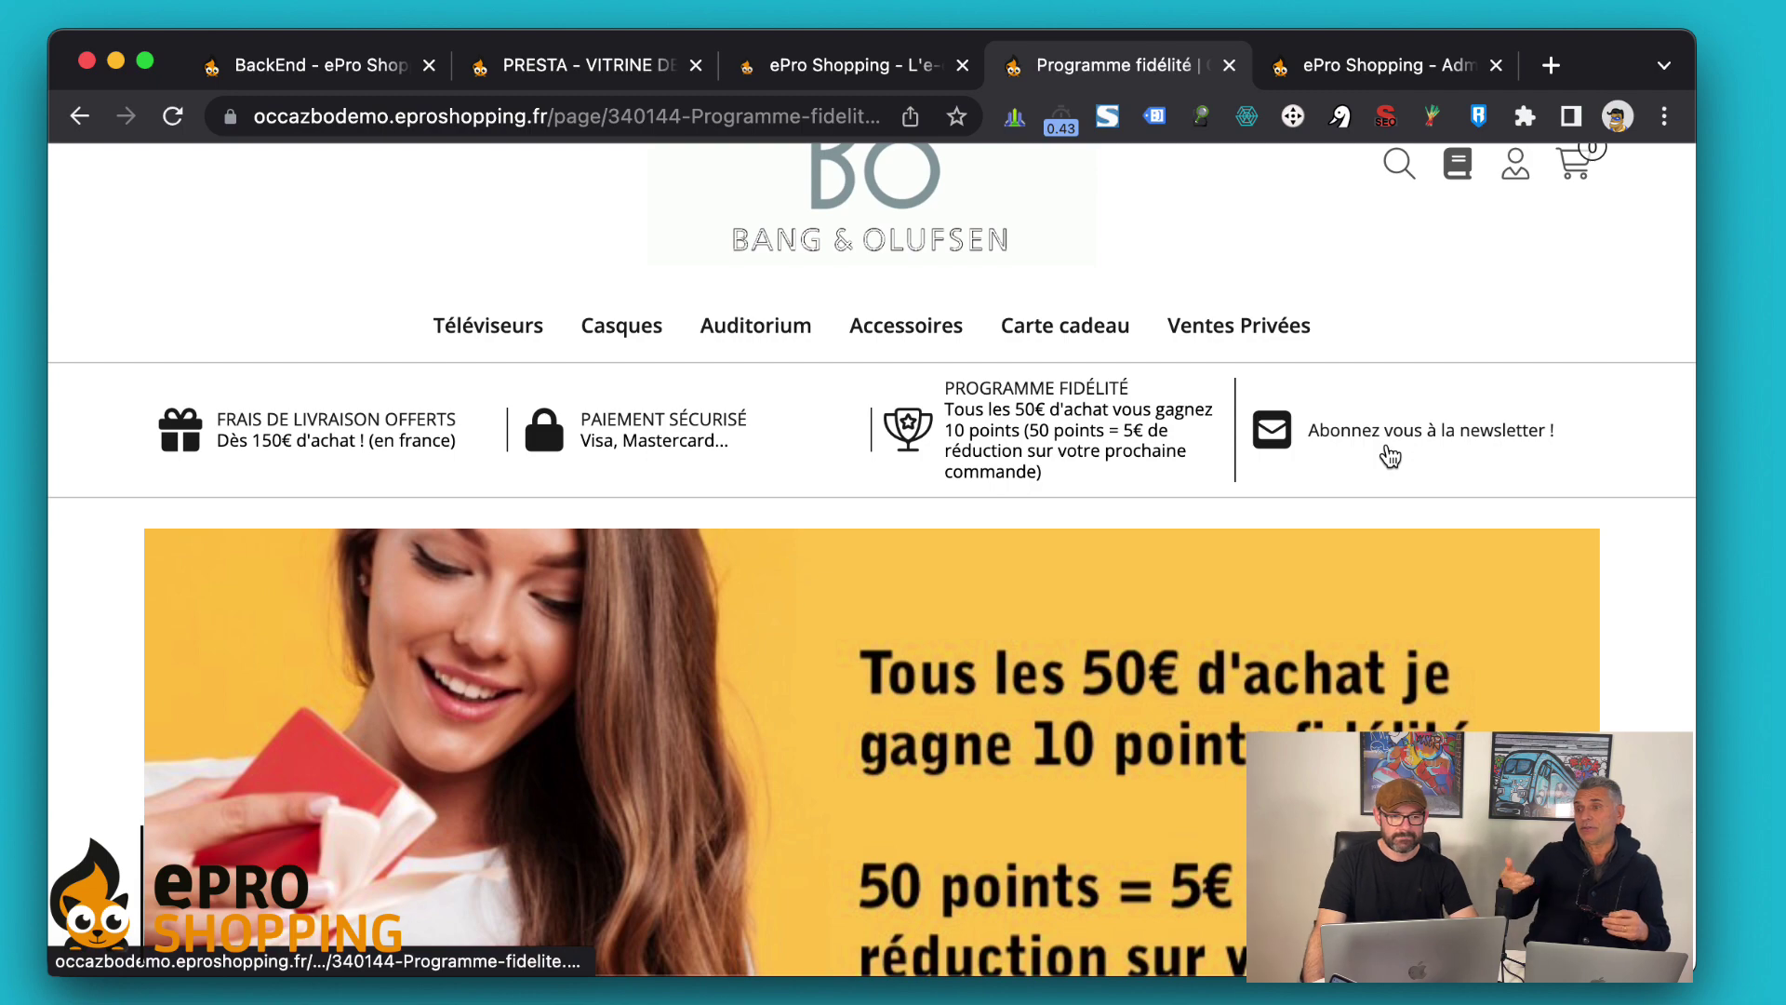
scroll(1390, 456, down, 5)
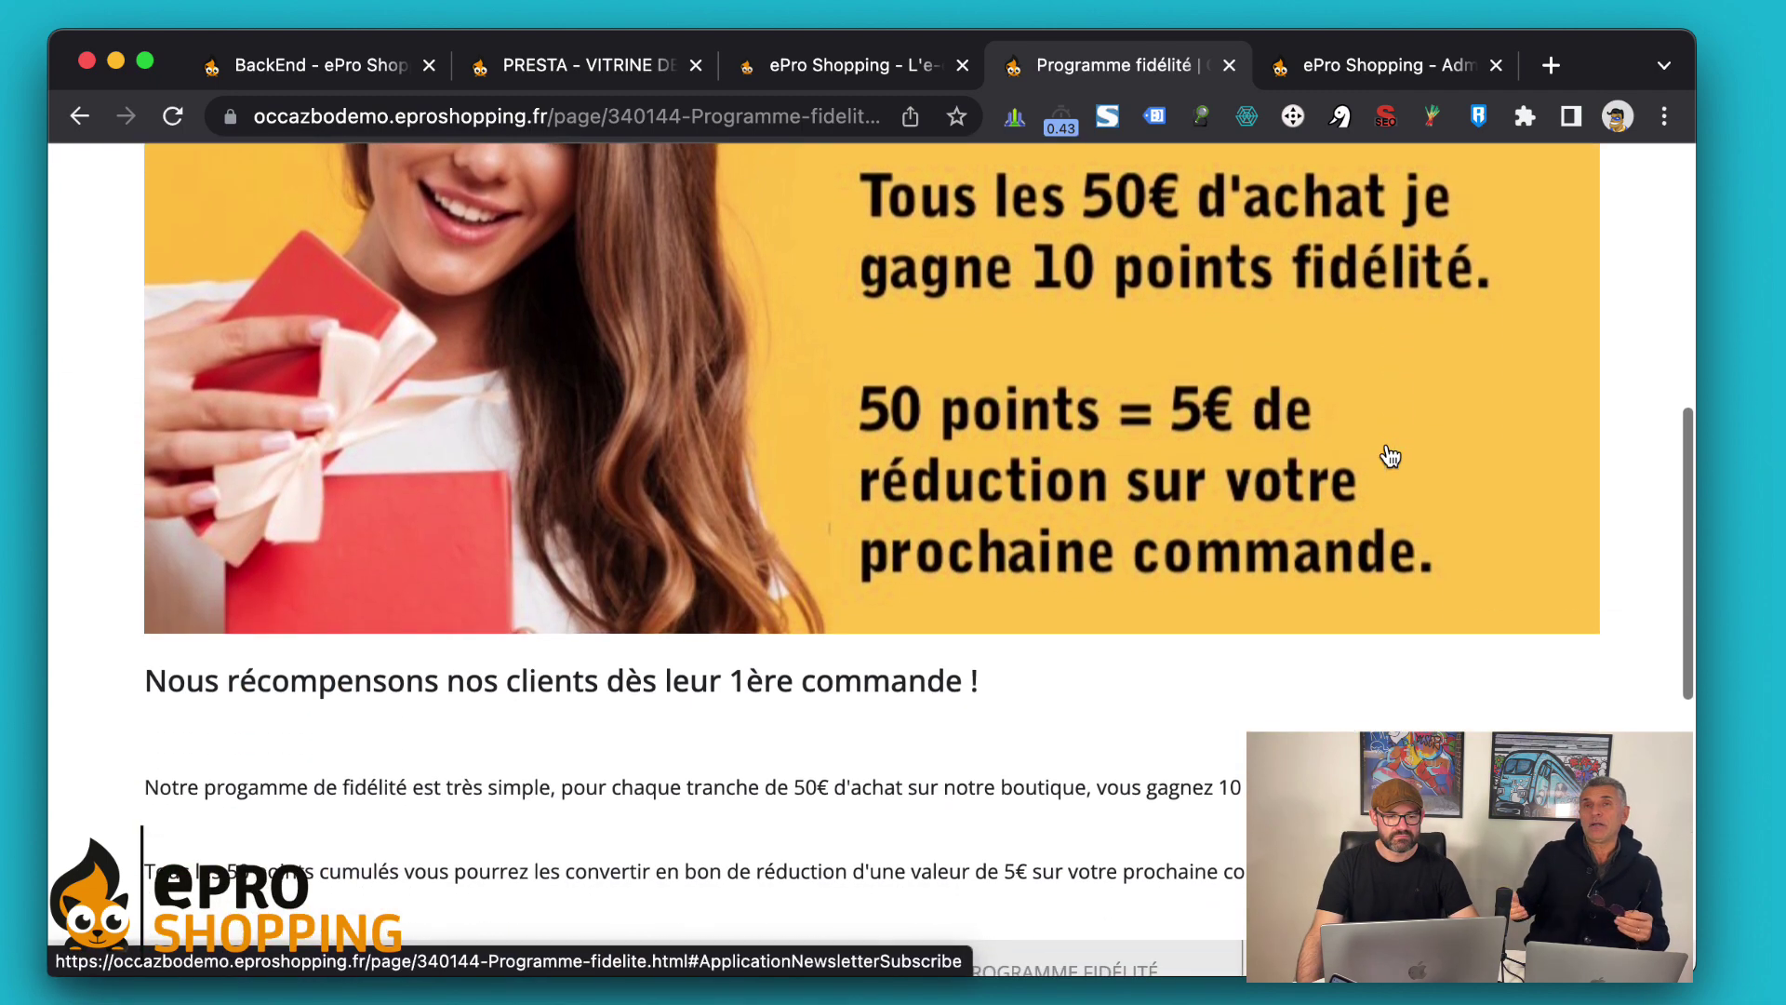
scroll(1386, 444, up, 8)
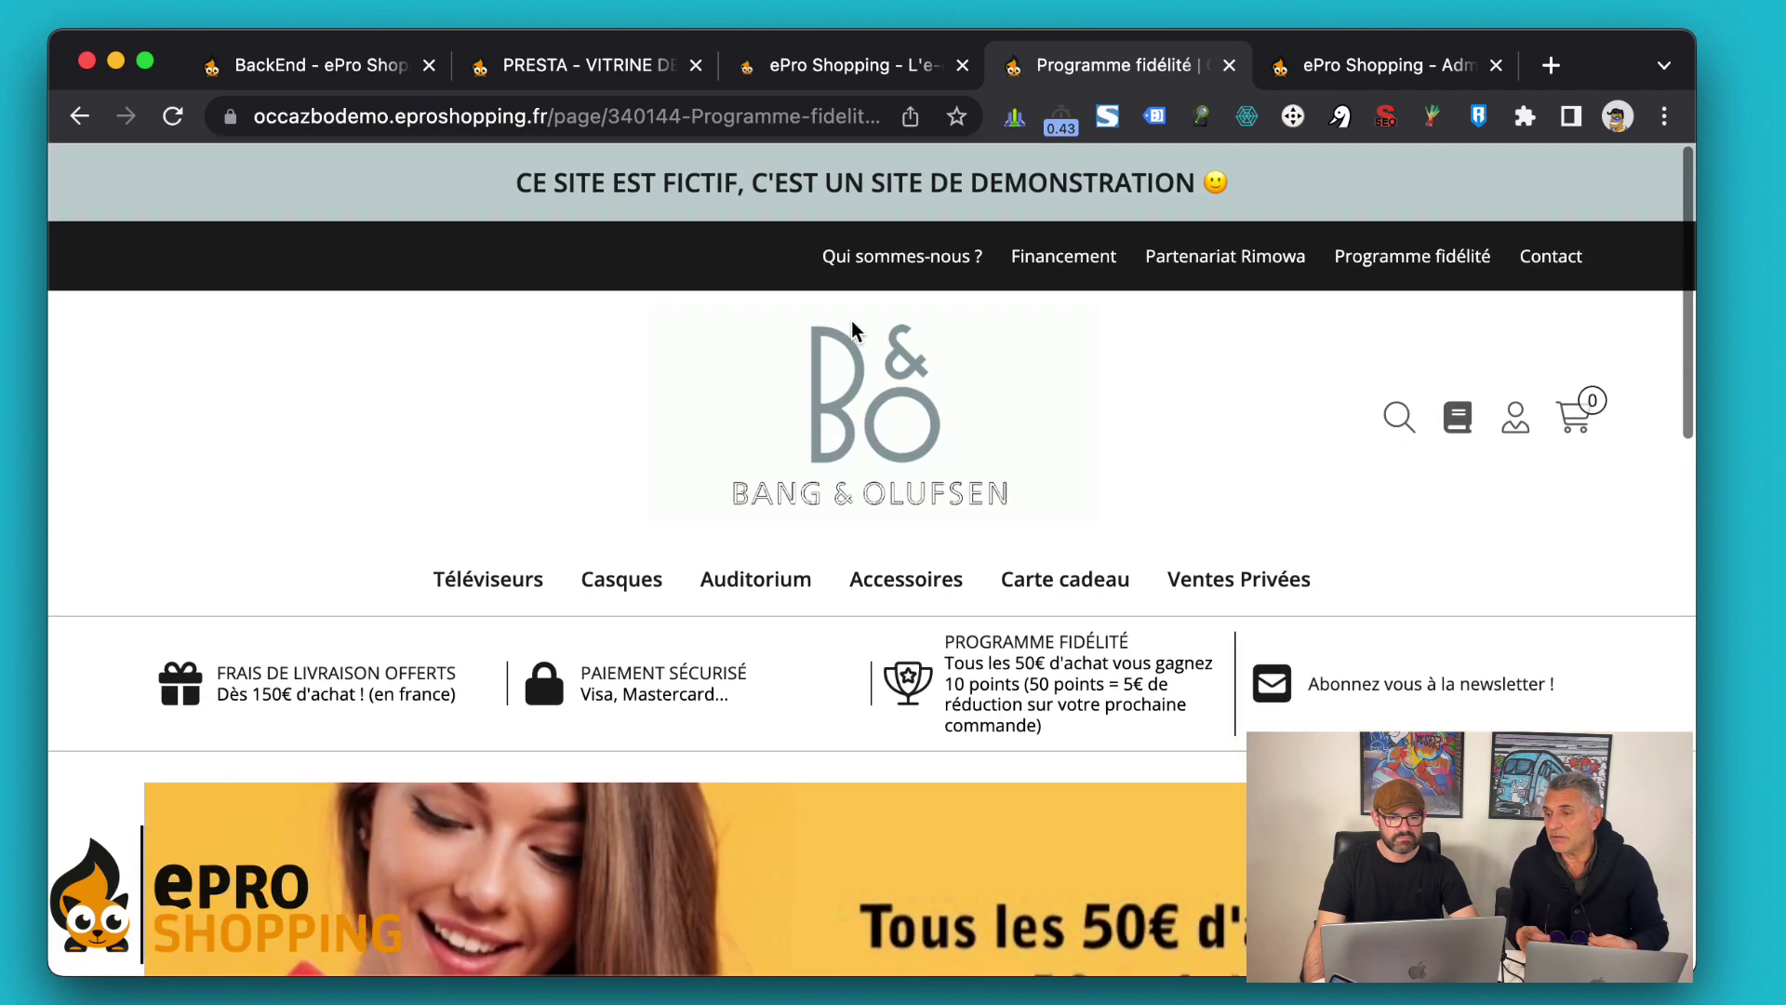
click(865, 393)
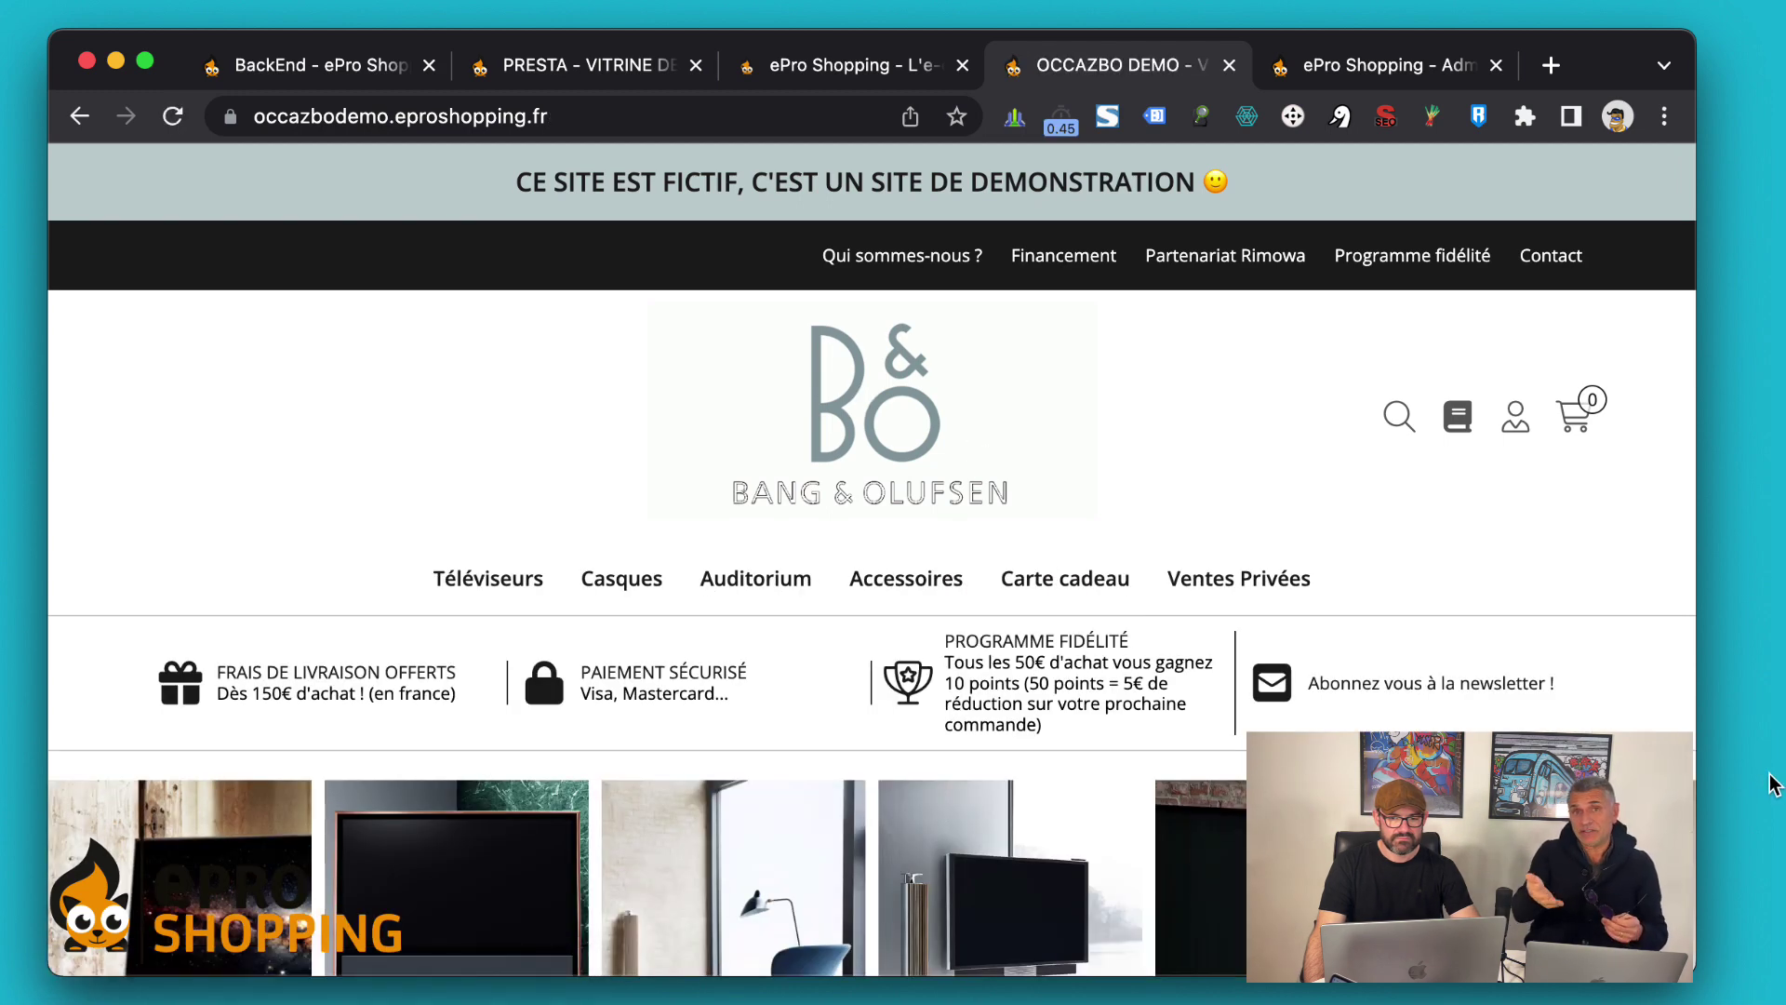